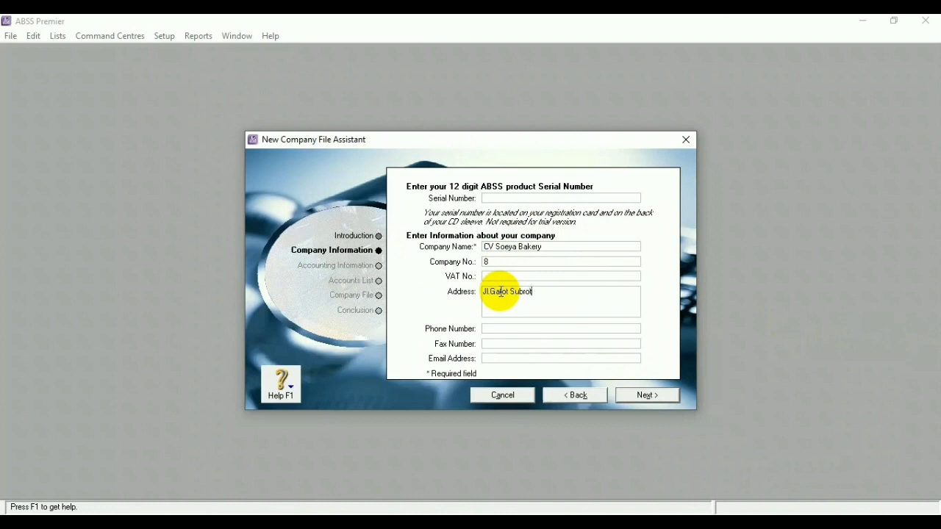
Finish the company's postal address and enter its phone number
type("Tangerang 15114")
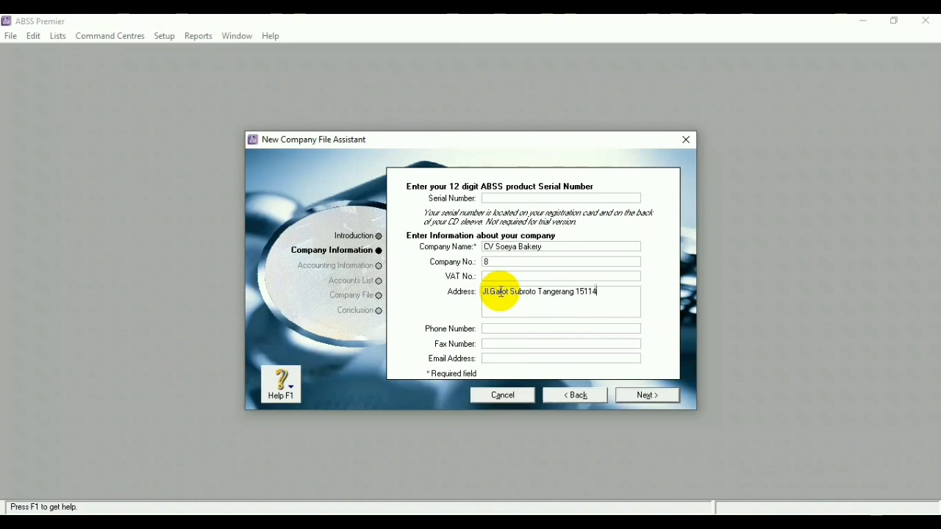
left_click(515, 329)
key("BackSpace")
Add the company's fax number and e-mail address, then continue to the accounting year step
left_click(590, 343)
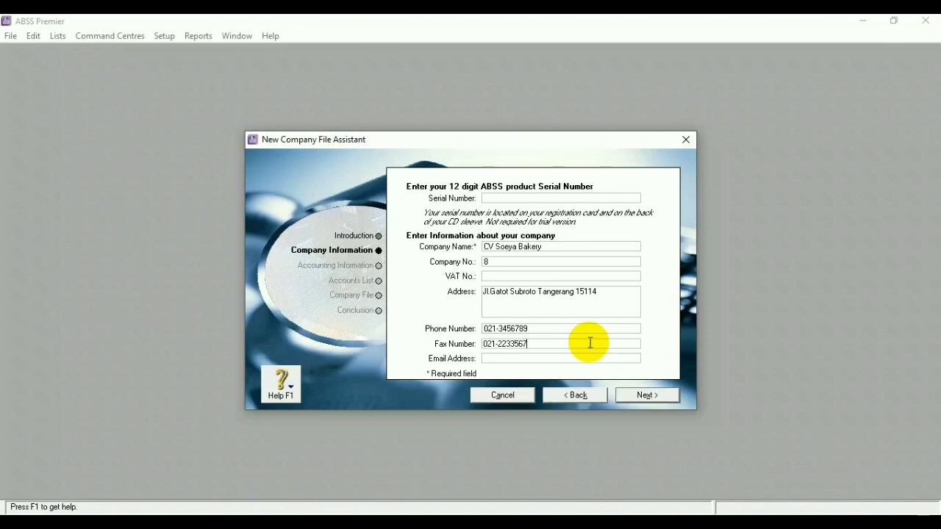
left_click(526, 361)
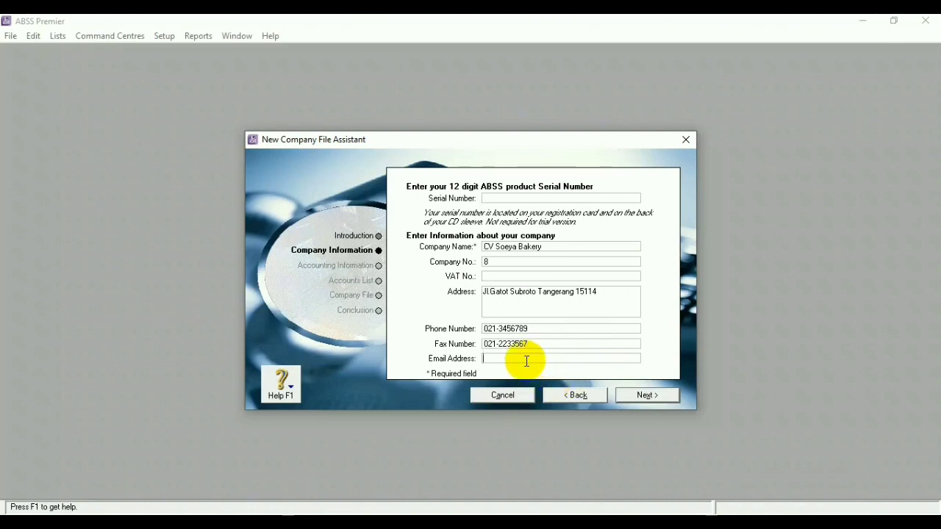
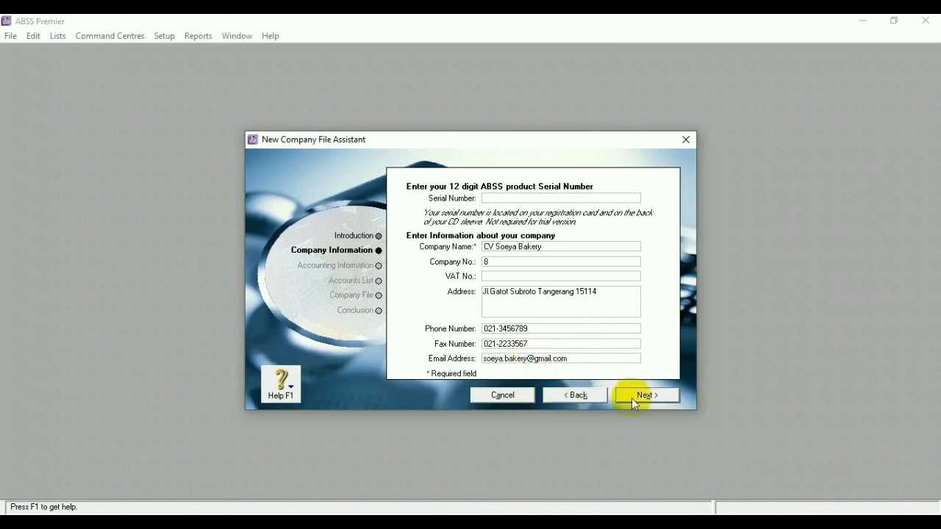
left_click(638, 399)
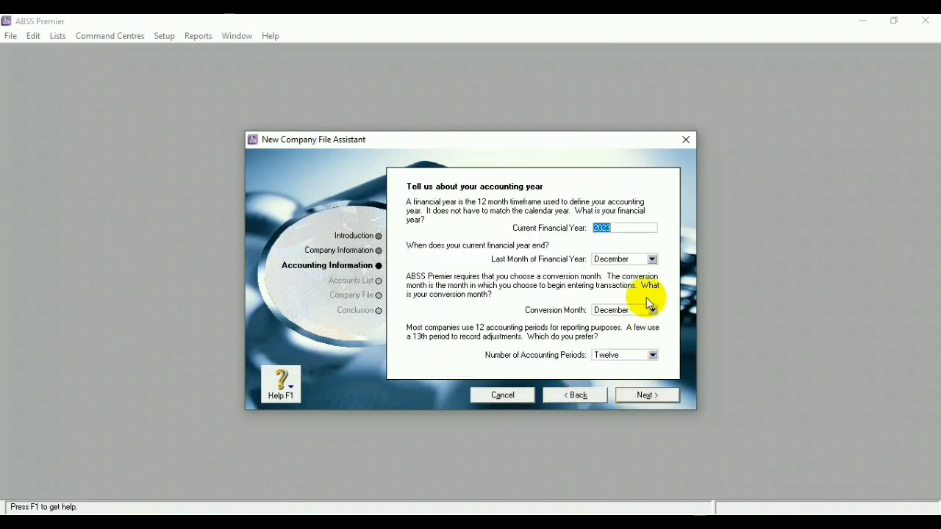
Set the current financial year to 2020 with February as the conversion month
left_click(624, 229)
key("BackSpace")
type("0")
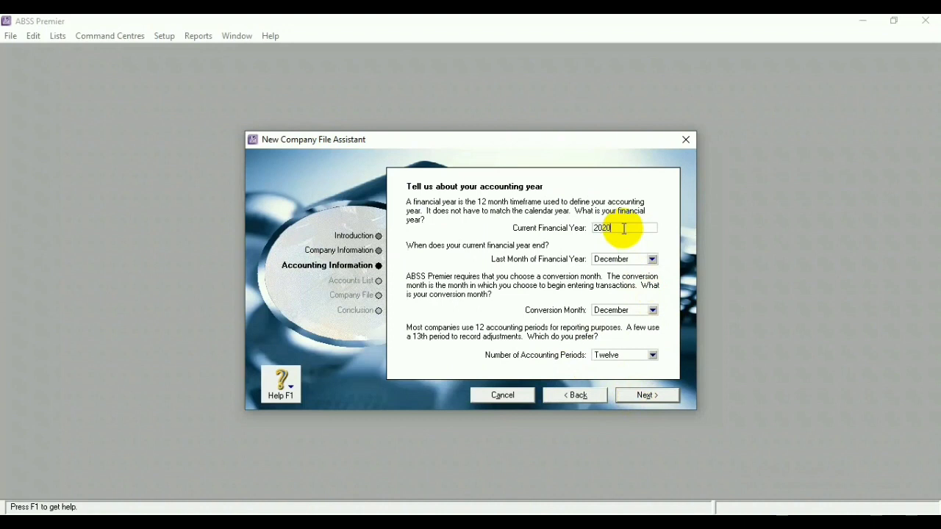
left_click(652, 310)
left_click(653, 310)
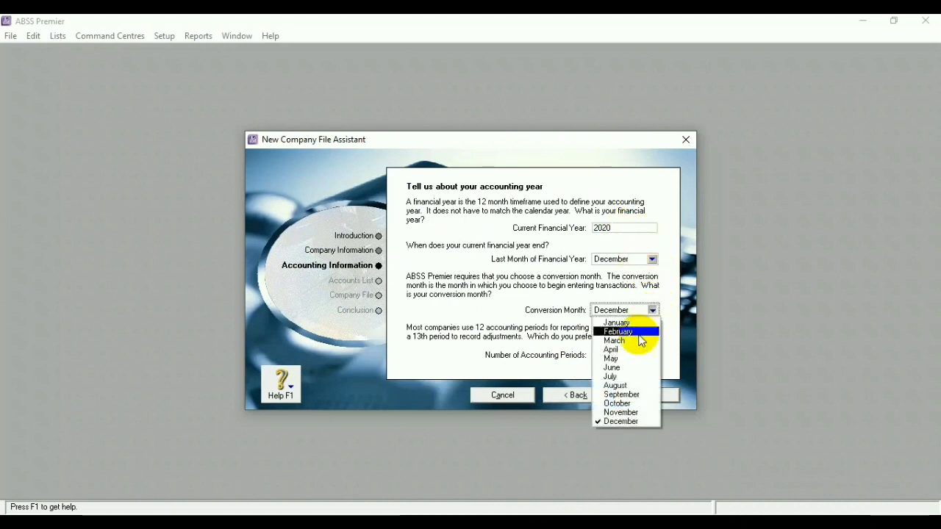
left_click(625, 330)
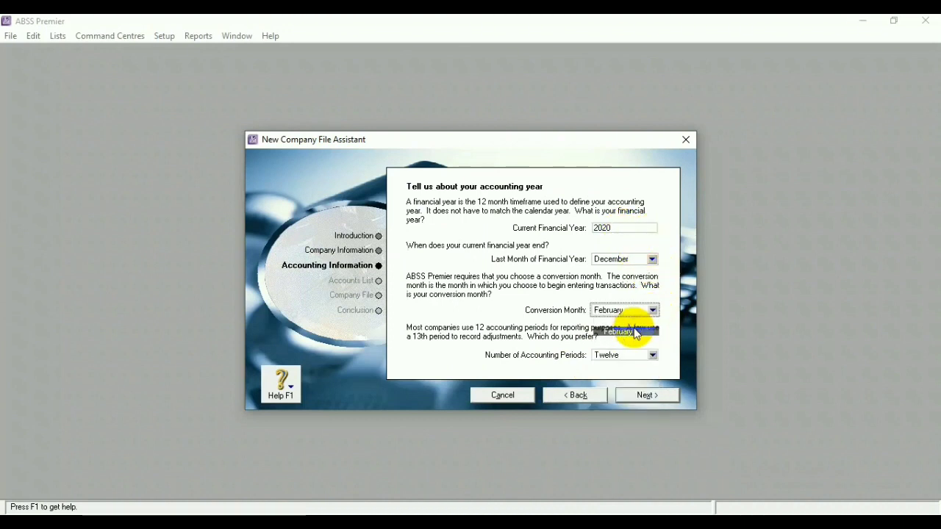
left_click(661, 397)
left_click(660, 397)
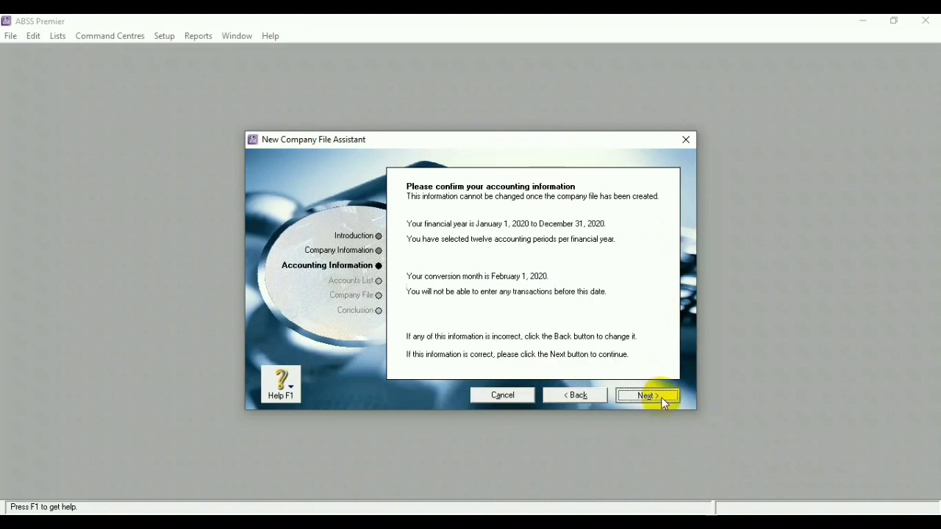
Choose to build your own accounts list, create the company file and enter the Command Centre
left_click(534, 314)
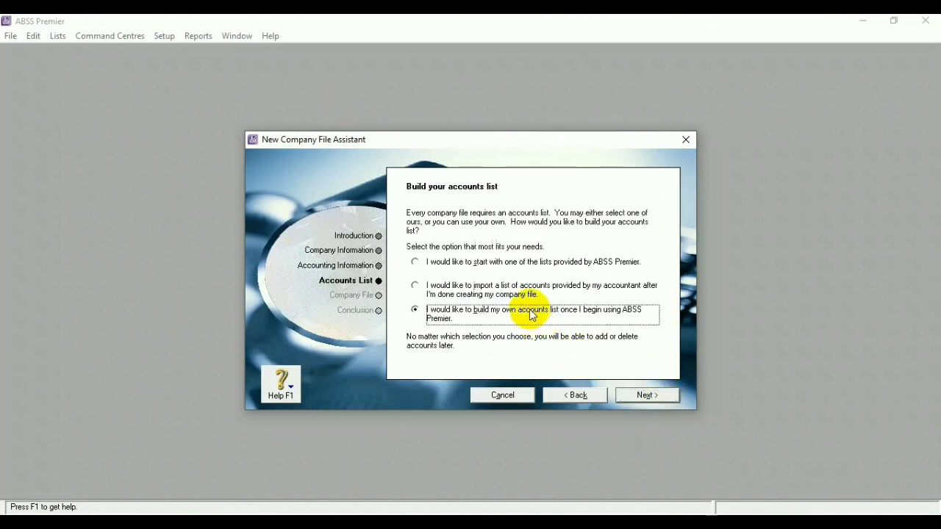
left_click(650, 395)
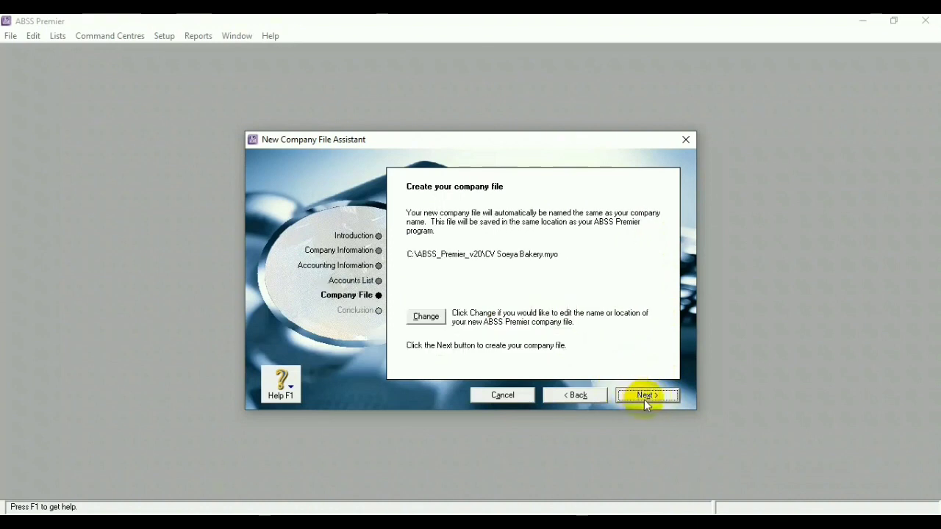
left_click(639, 397)
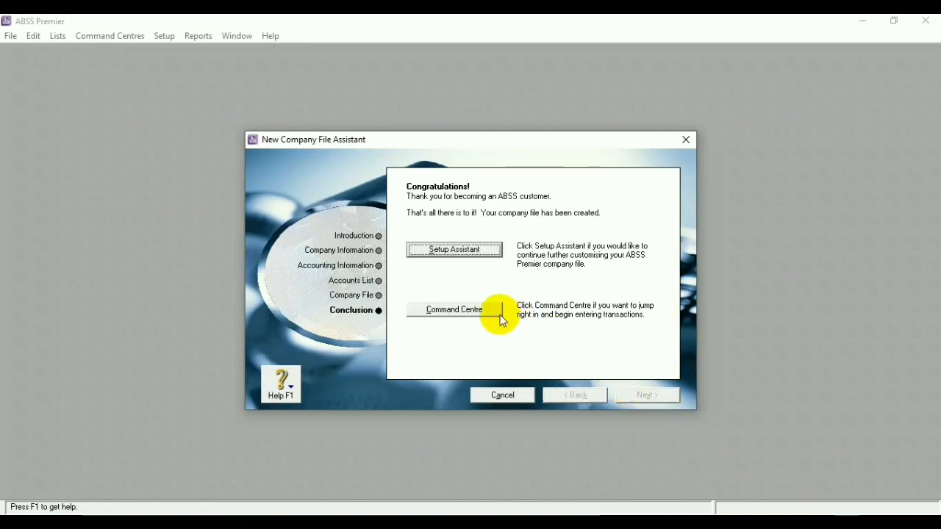
left_click(481, 314)
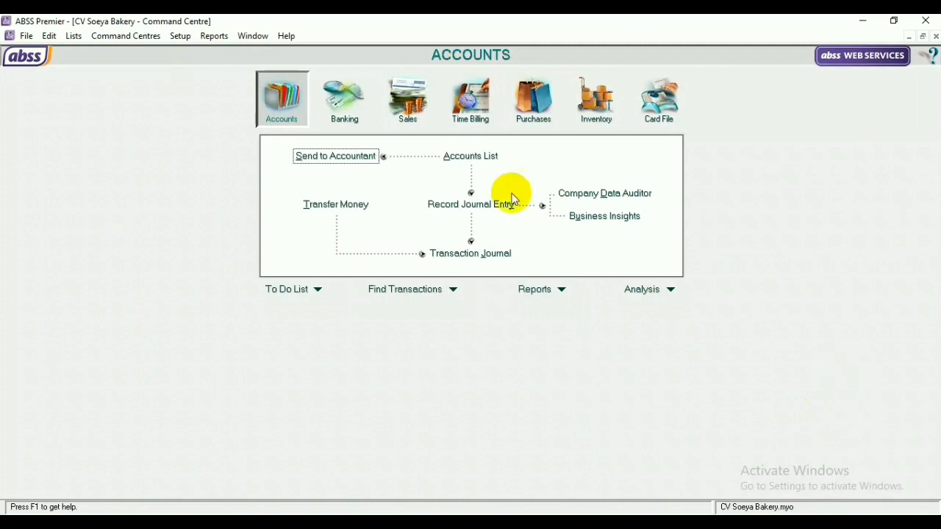
Tick 'I Deal in Multiple Currencies' in Preferences and confirm the change
left_click(181, 37)
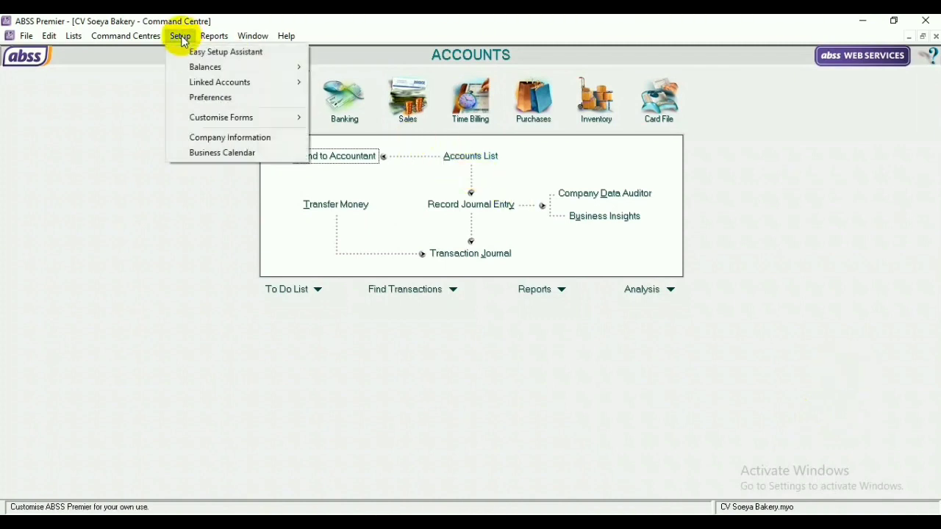
left_click(264, 103)
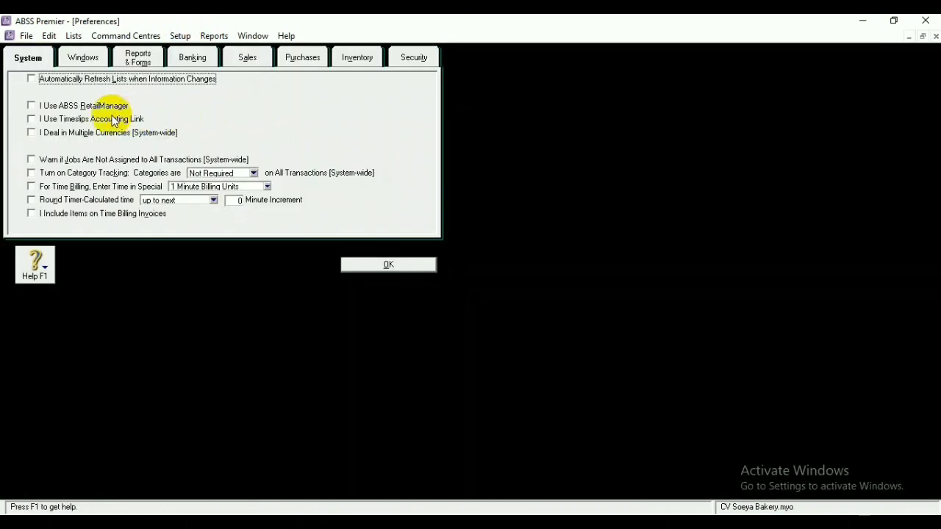
left_click(31, 133)
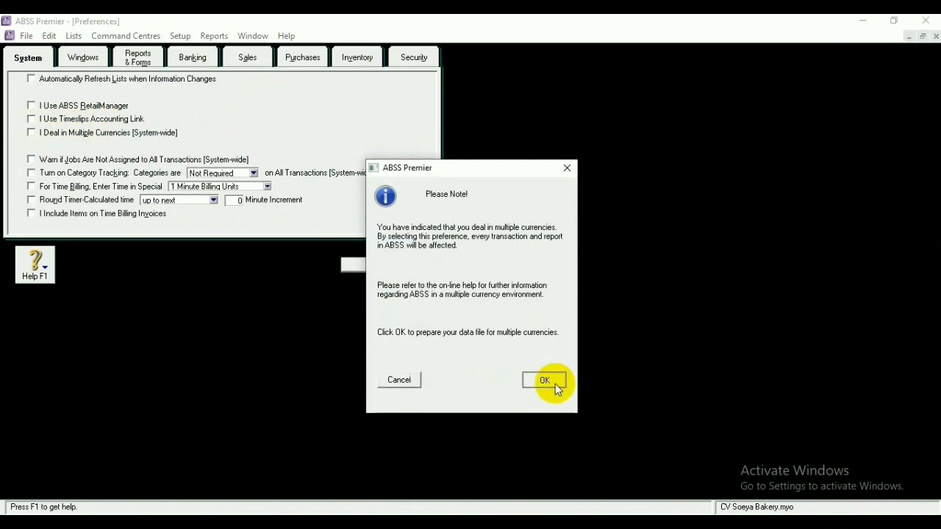
left_click(557, 382)
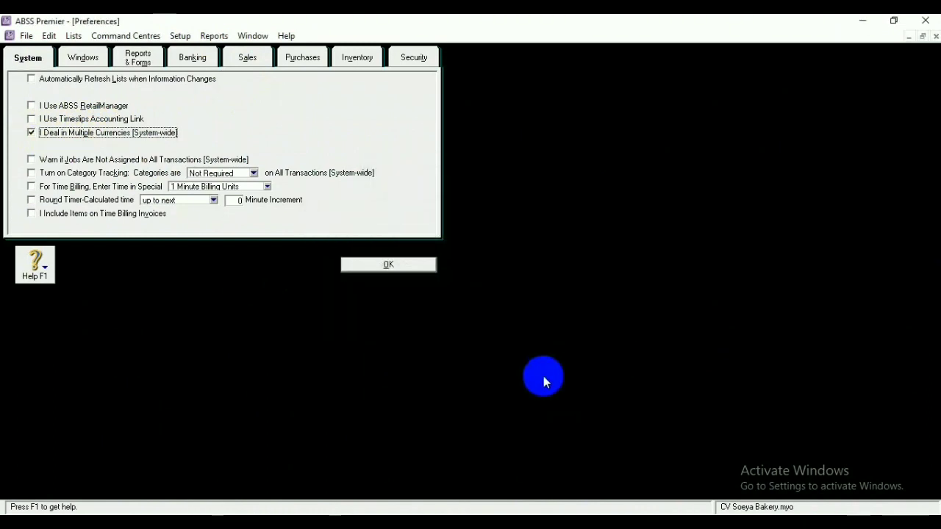
left_click(389, 265)
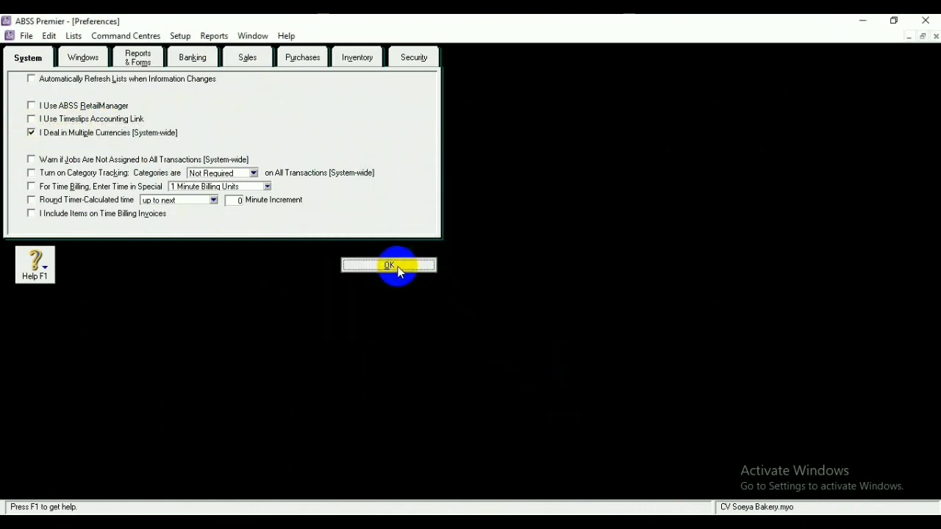
left_click(75, 35)
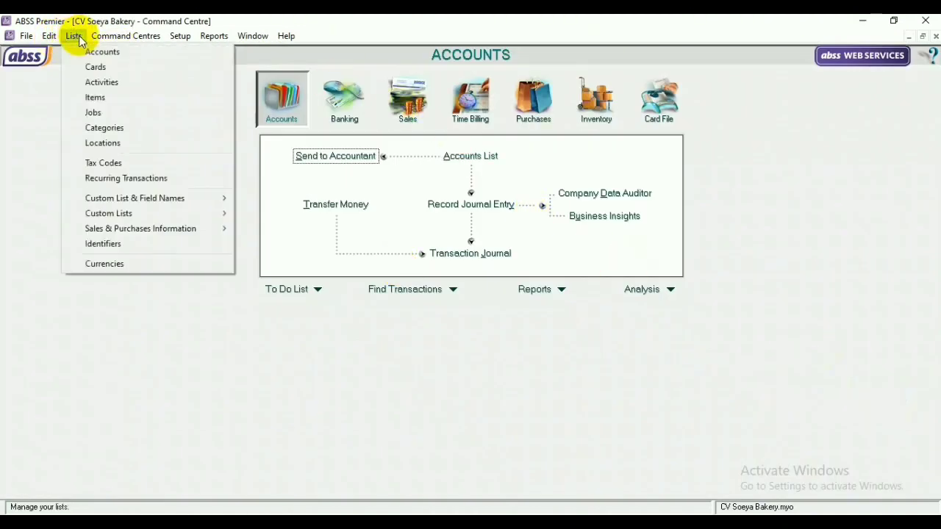
Edit the local United States Dollars currency and change its code to IDR
left_click(147, 263)
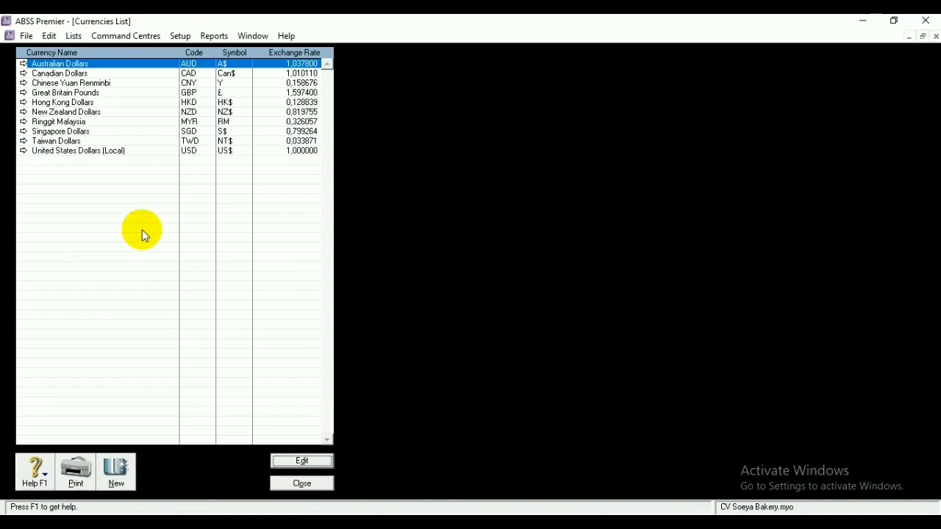
left_click(114, 150)
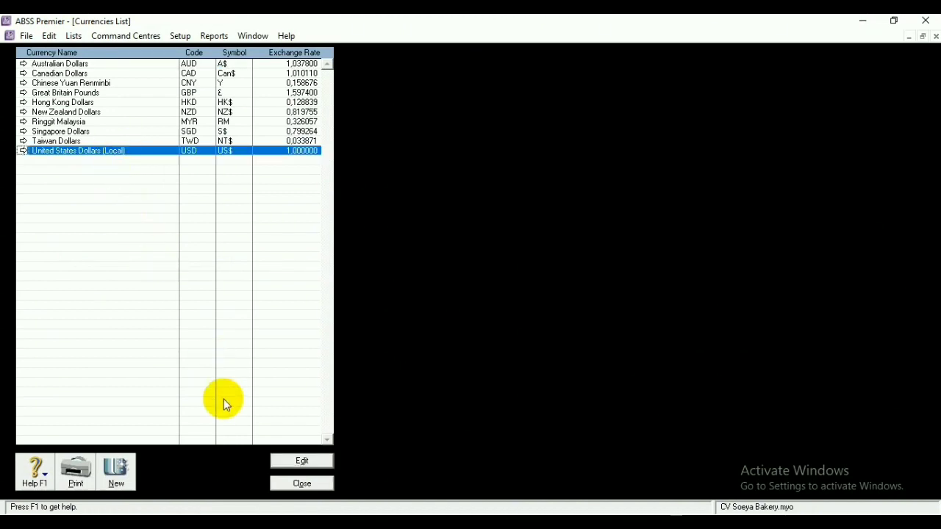
left_click(298, 462)
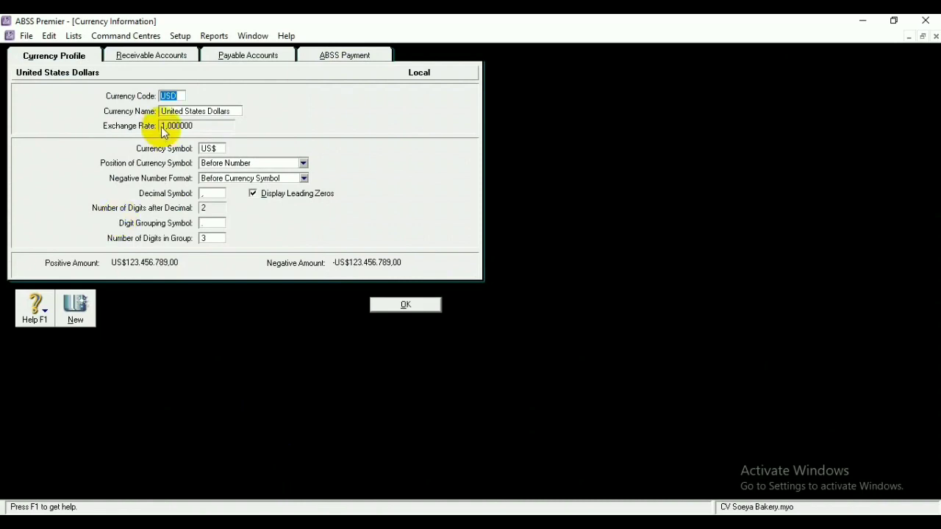
left_click(180, 96)
key("BackSpace")
key("BackSpace")
type("IDR")
Rename the local currency to Indonesia Rupiah with symbol RP and save it
double_click(237, 109)
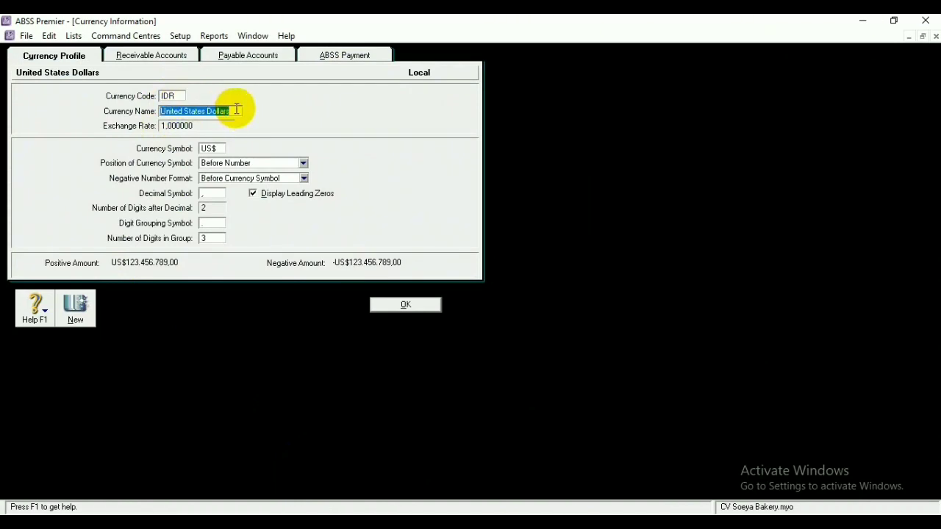
key("BackSpace")
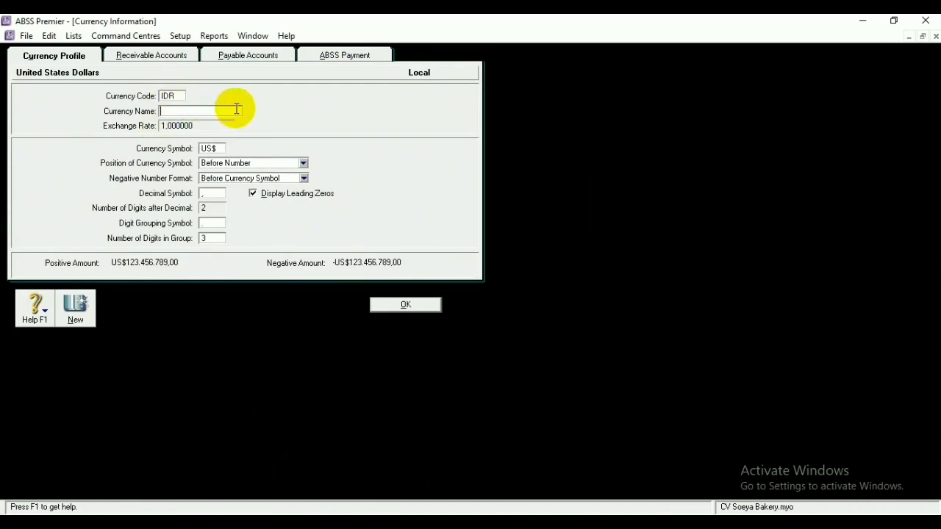
type("Indonesia Rupiah")
left_click(219, 148)
key("BackSpace")
type("RP")
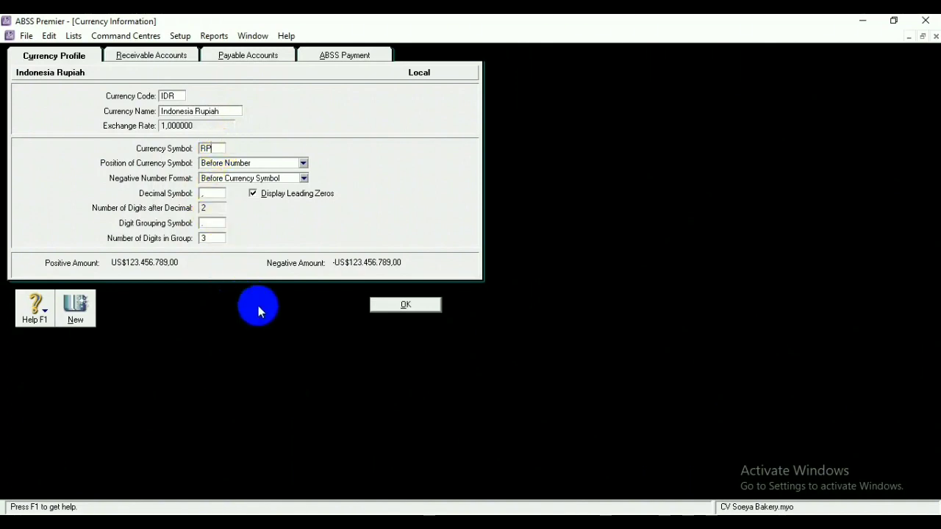
left_click(405, 304)
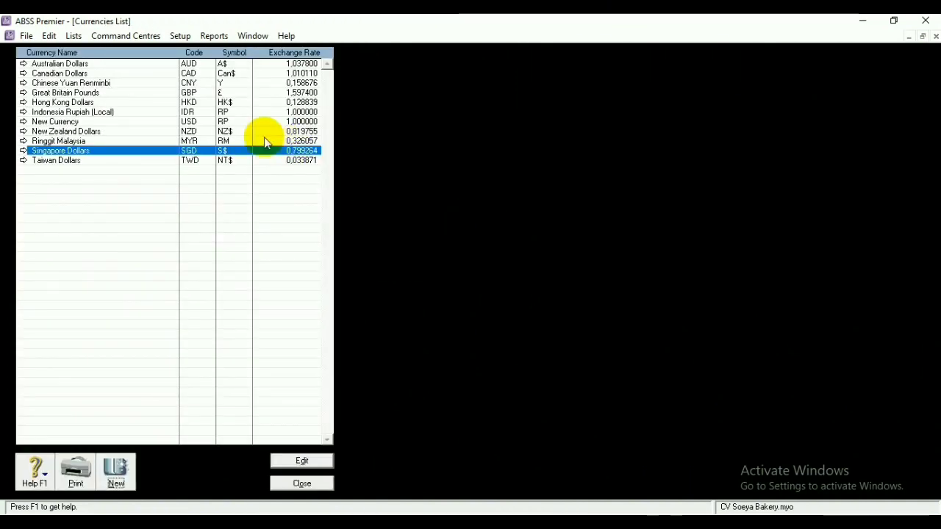
Rename the New Currency entry (code USD) to United states Dollars
left_click(115, 121)
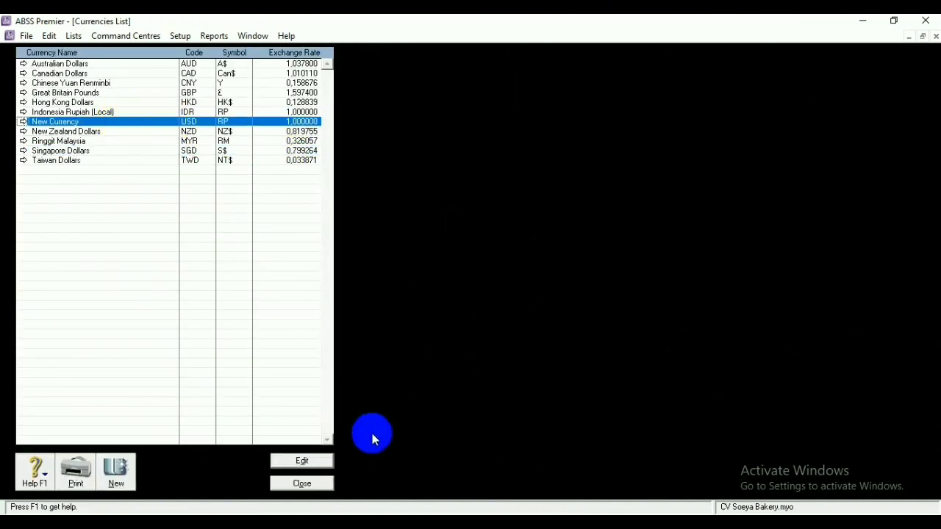
left_click(300, 461)
double_click(168, 95)
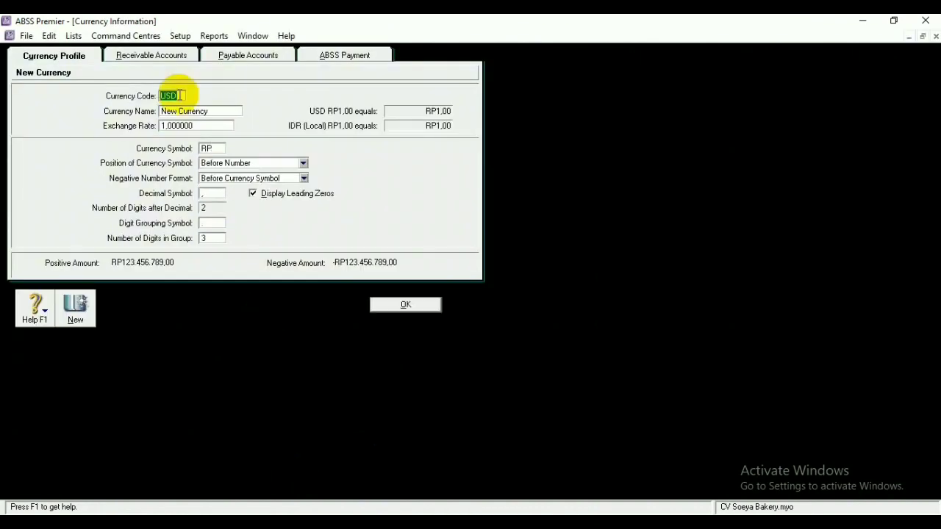
double_click(217, 112)
key("BackSpace")
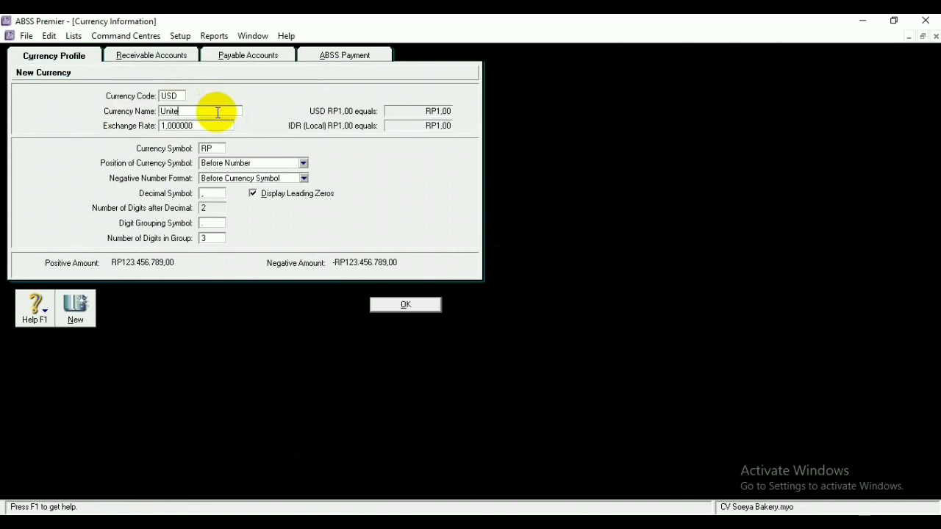
type("United states")
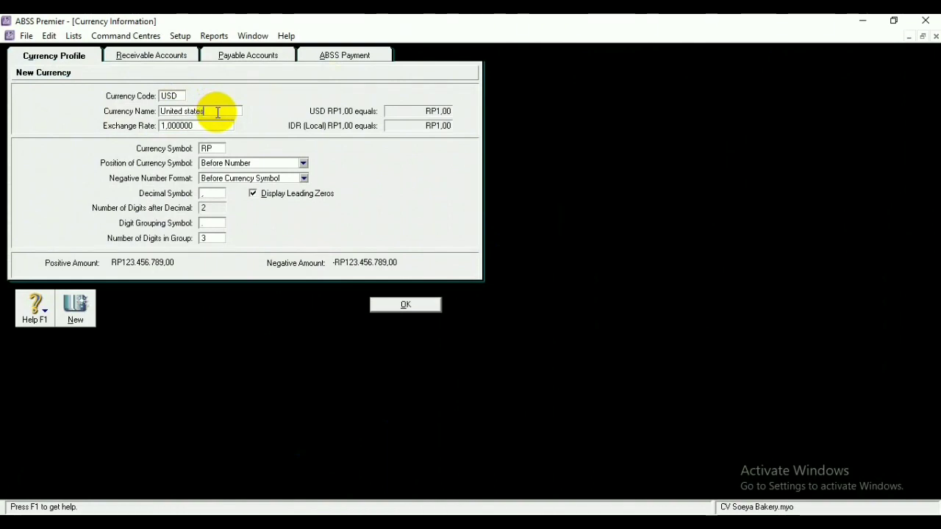
type(" Dollars")
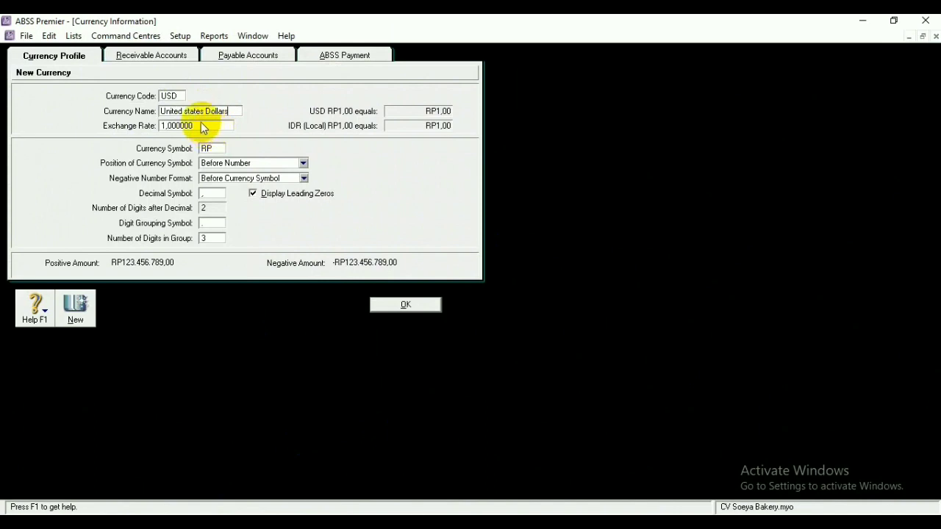
Set the USD exchange rate to 14.000 and symbol to US$, then save
left_click(194, 126)
key("BackSpace")
type("1400")
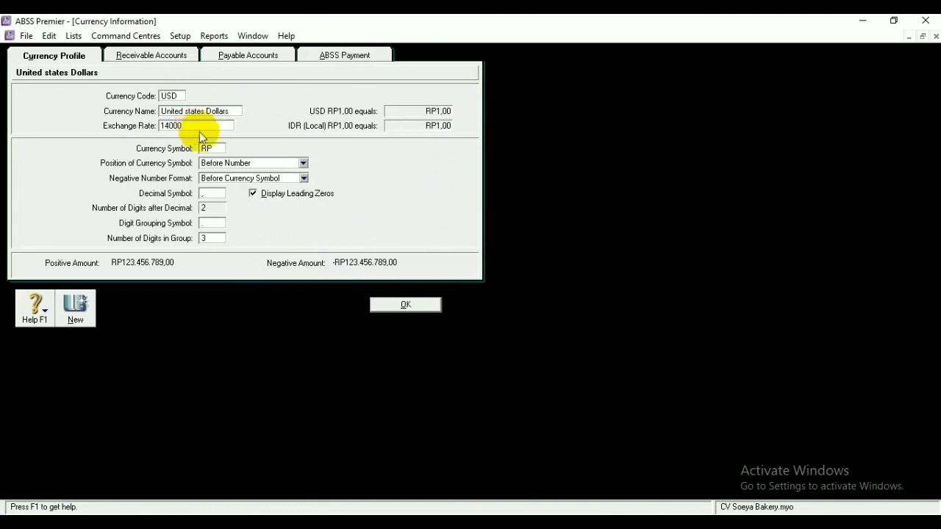
left_click(213, 148)
key("BackSpace")
type("US")
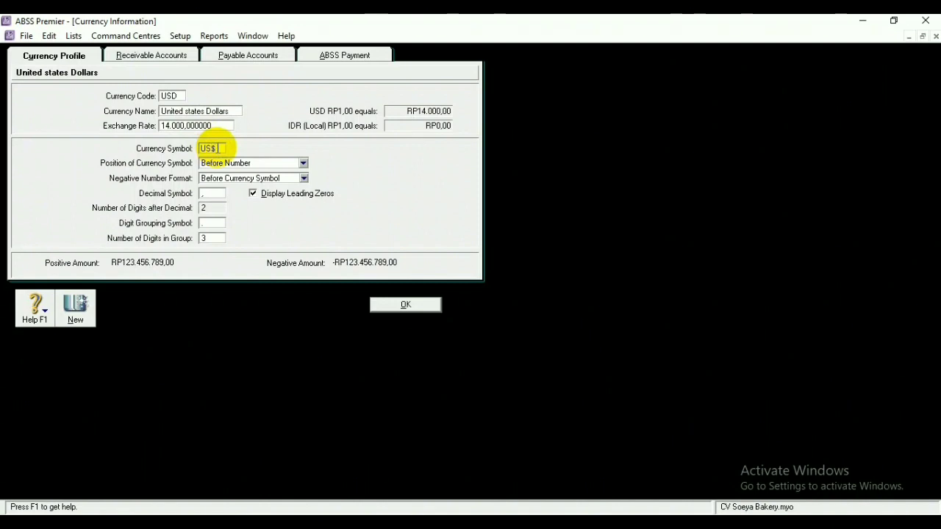
type("$")
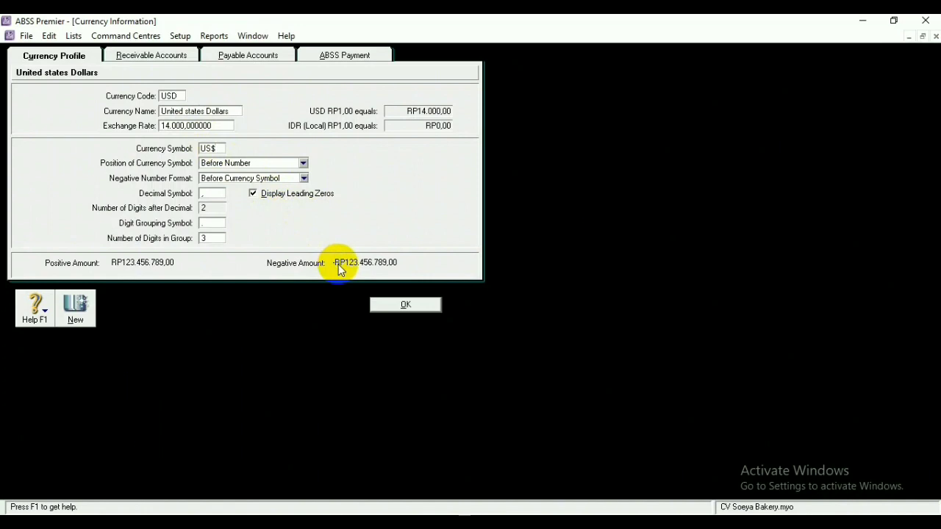
left_click(391, 305)
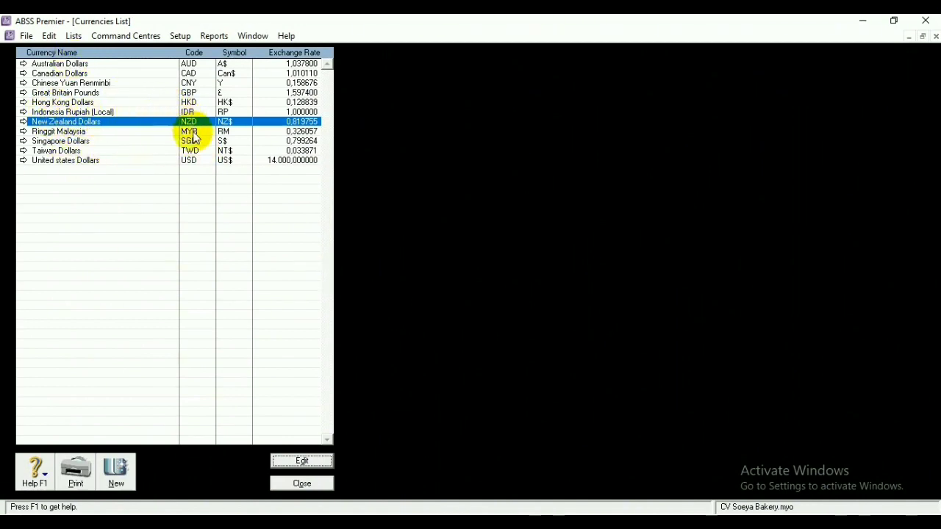
Rename account 1-0120 to Bank(USD) in the Accounts List
left_click(303, 485)
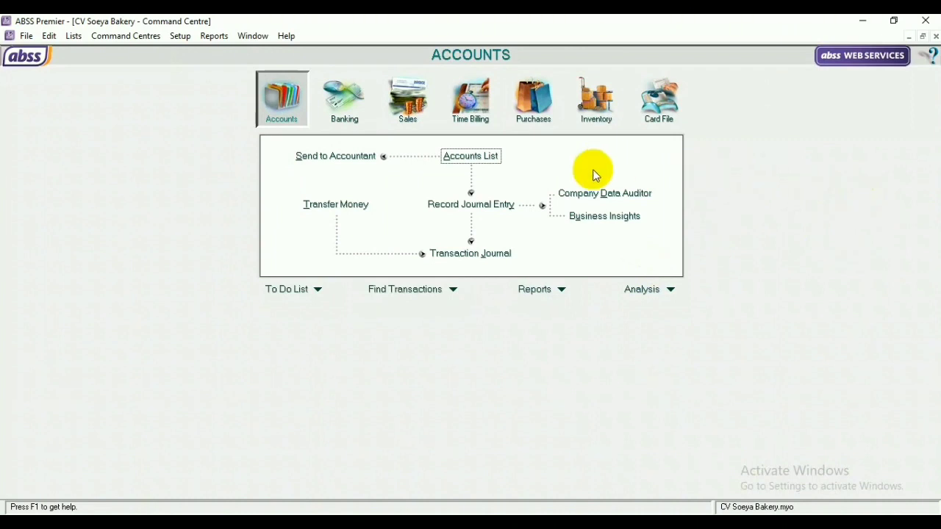
left_click(479, 156)
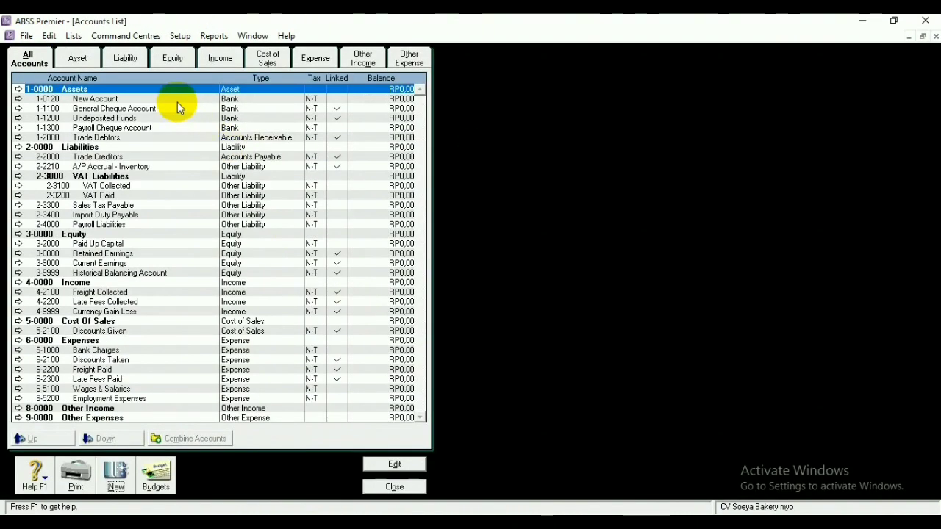
left_click(176, 100)
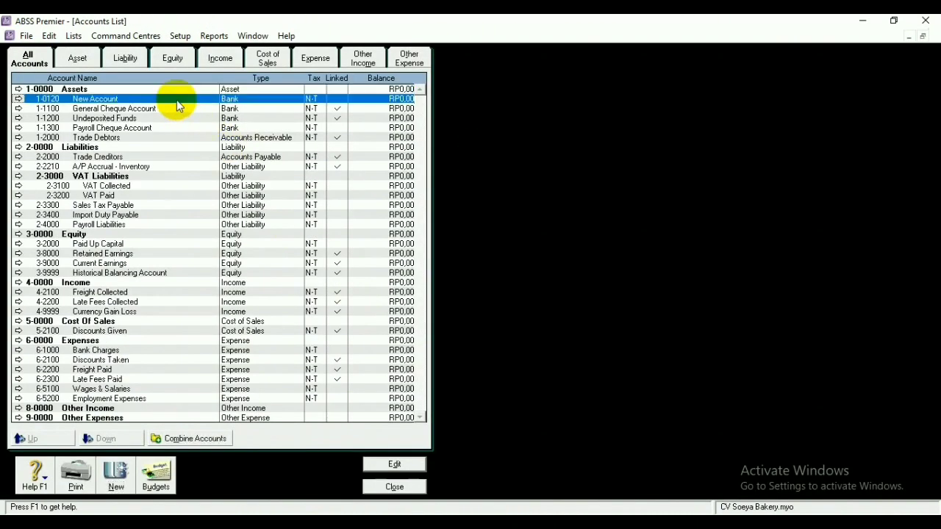
left_click(399, 466)
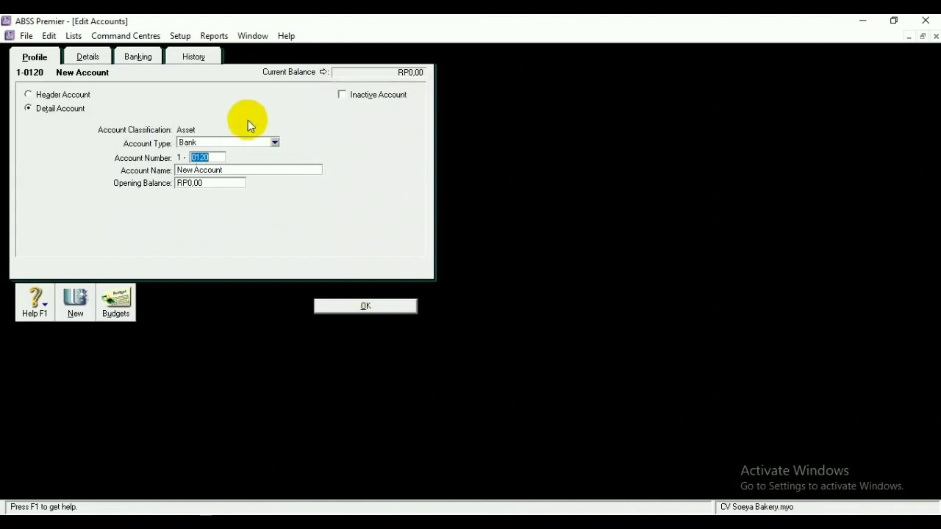
left_click(231, 172)
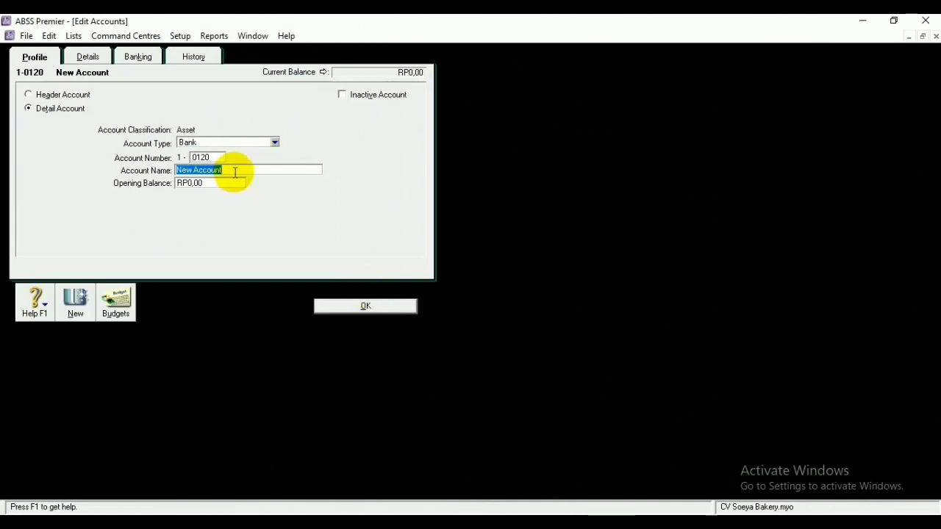
key("BackSpace")
type("Bank(USD")
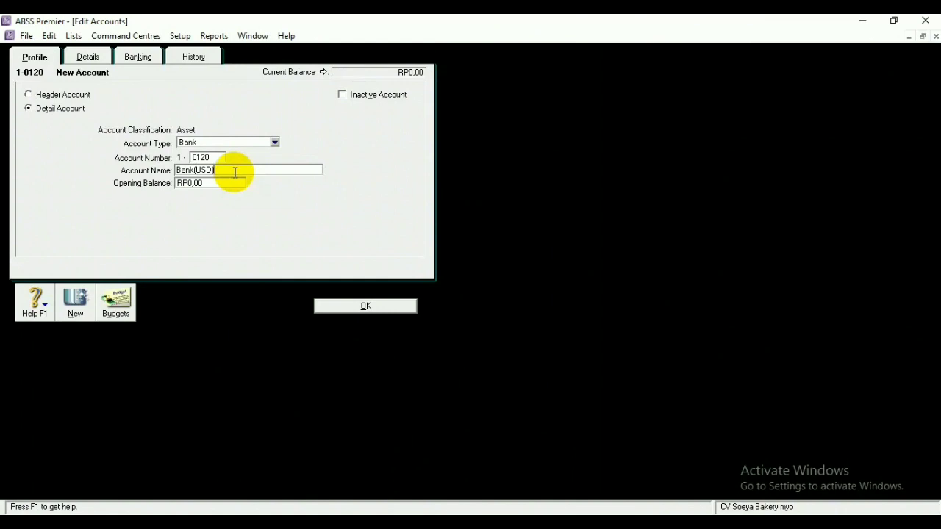
Set Bank(USD)'s currency to USD, letting exchange account 1-0121 be created automatically
left_click(87, 56)
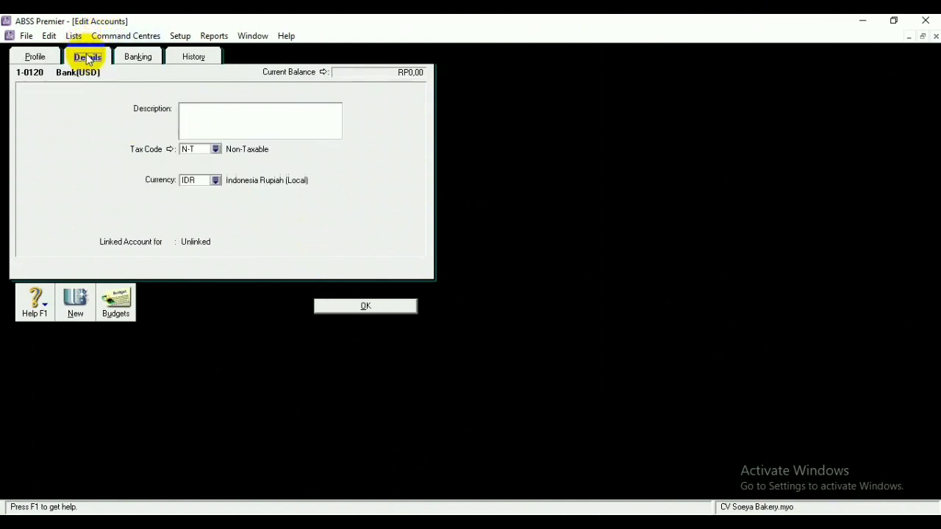
left_click(221, 180)
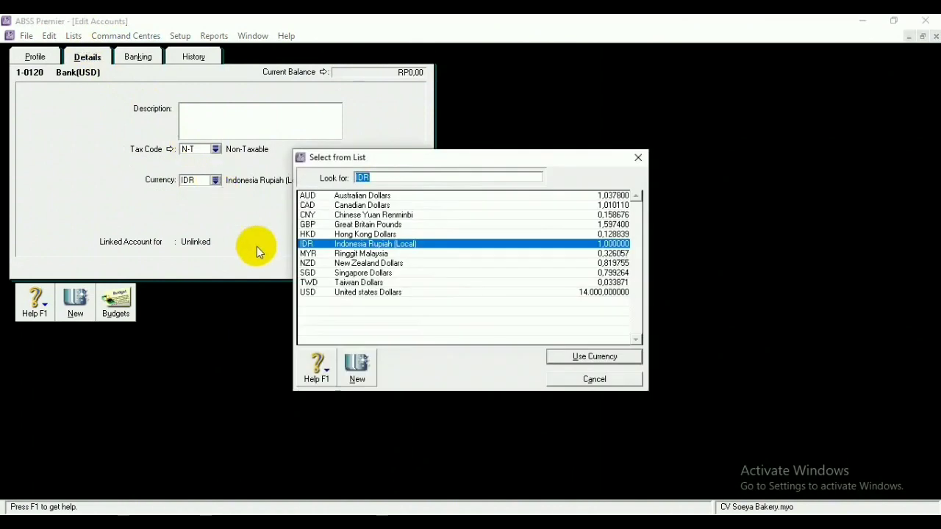
left_click(365, 292)
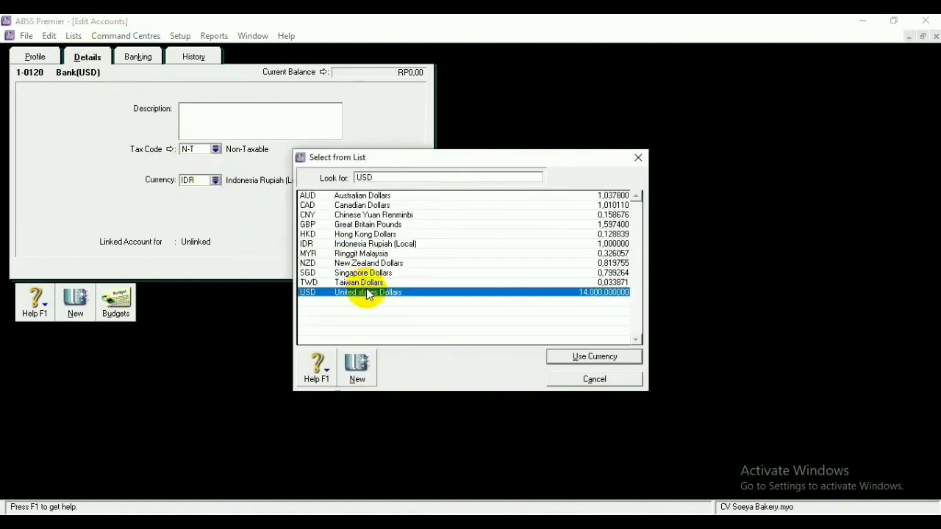
left_click(554, 358)
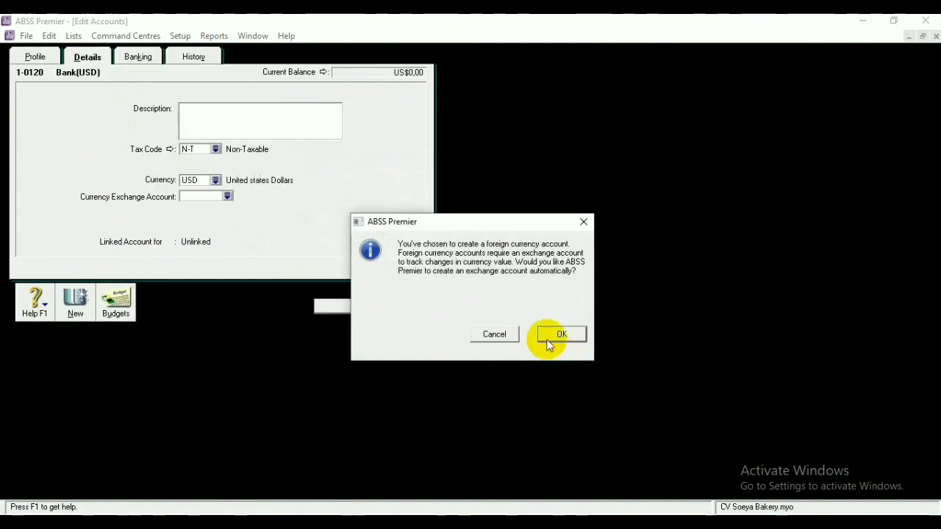
left_click(551, 335)
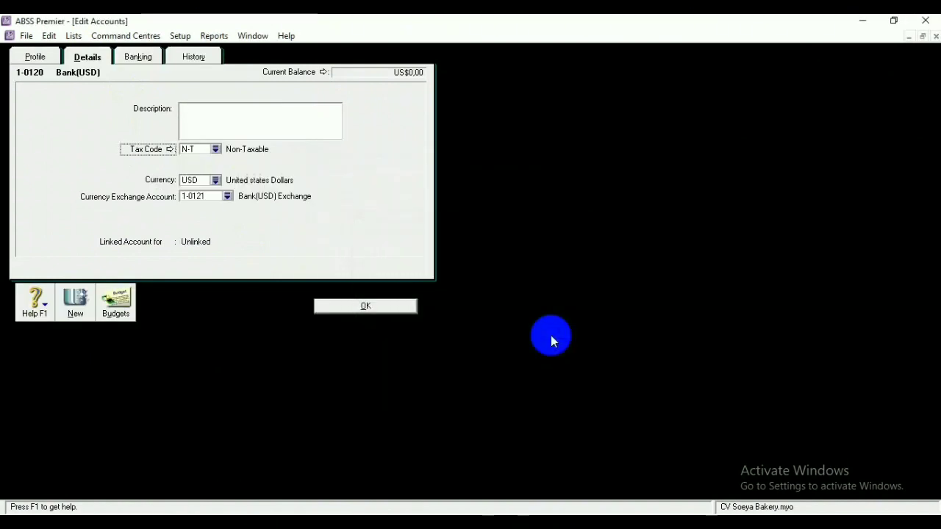
Save Bank(USD) and add a new Bank account numbered 1-0300
left_click(360, 306)
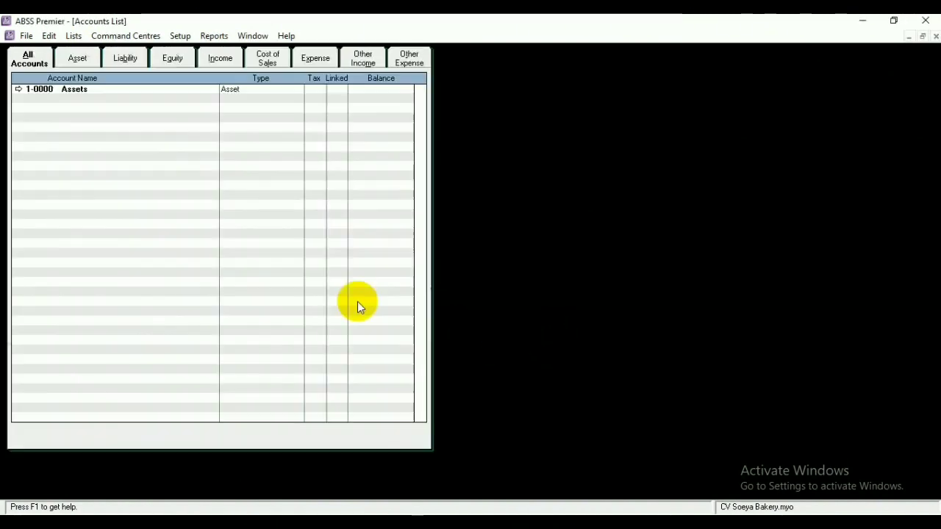
left_click(116, 476)
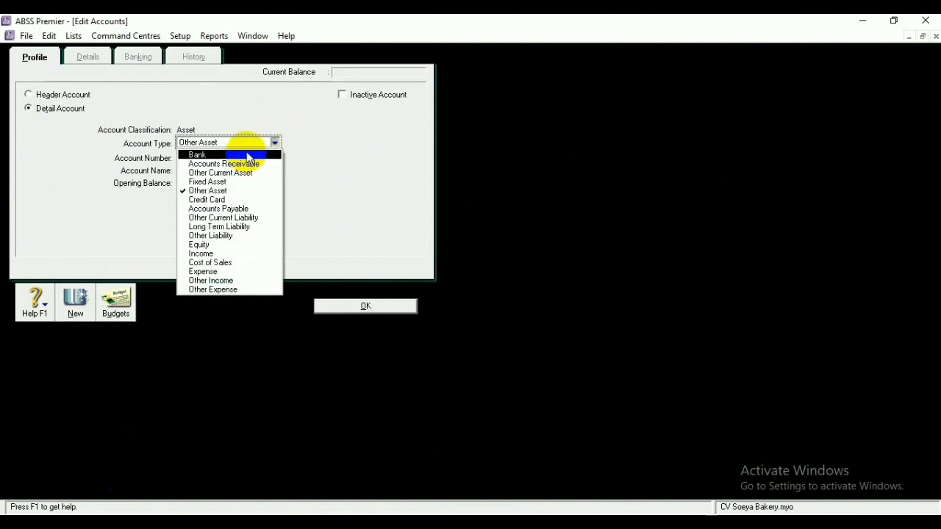
left_click(246, 154)
left_click(218, 155)
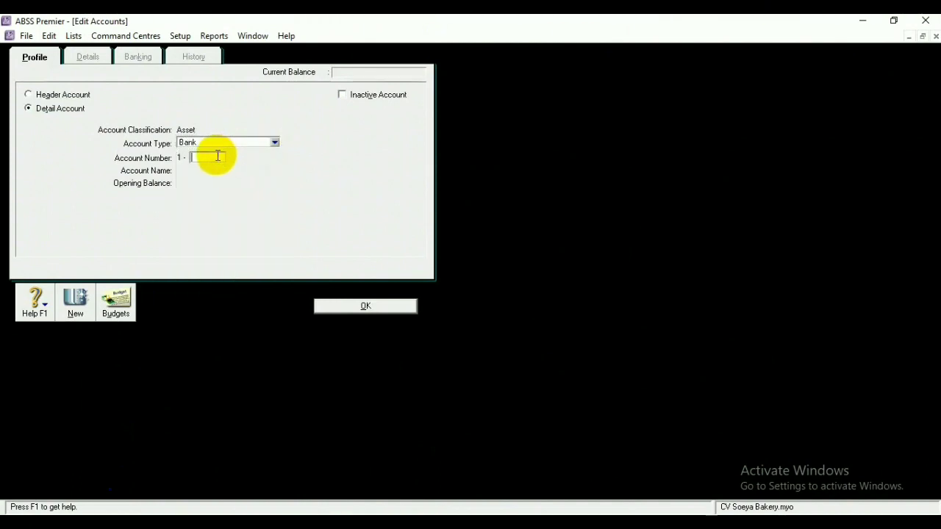
type("0300")
left_click(342, 305)
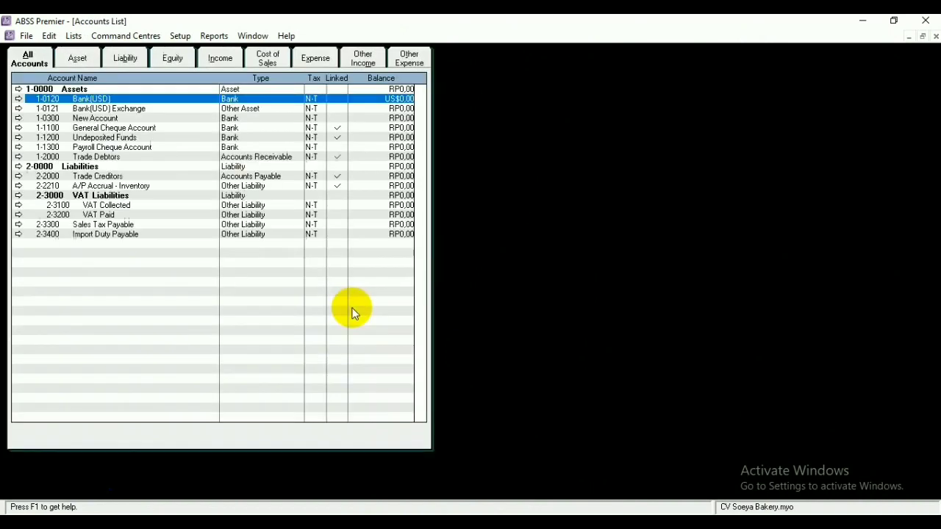
Rename account 1-0300 to Kas (USD)
left_click(126, 118)
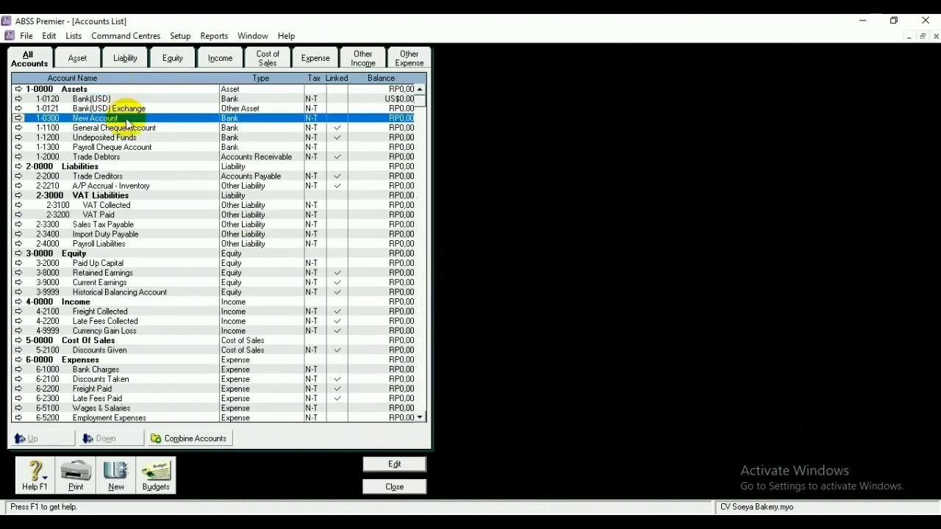
left_click(404, 462)
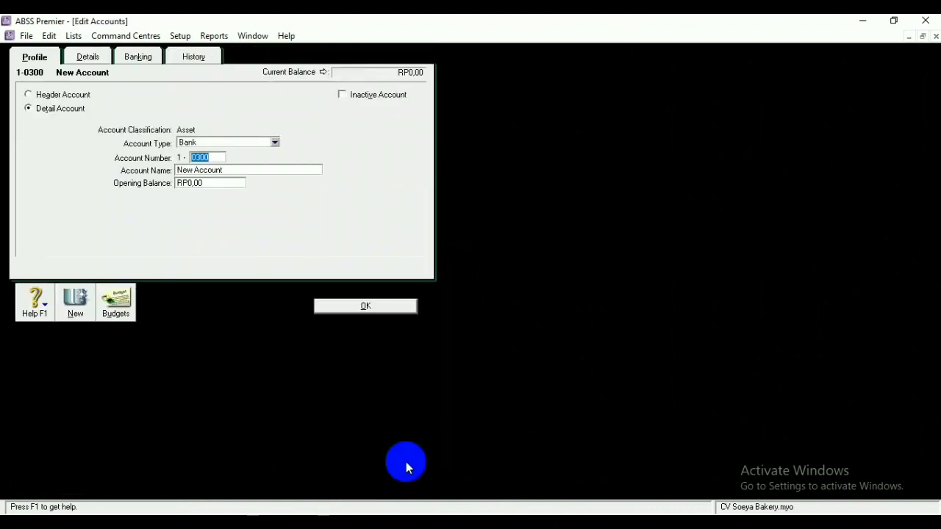
left_click(235, 170)
key("BackSpace")
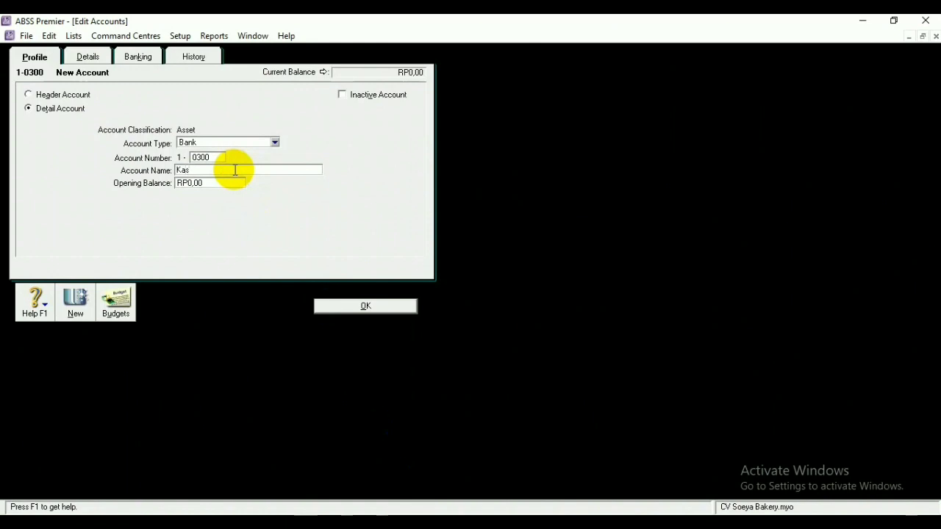
type("Kas (USD)")
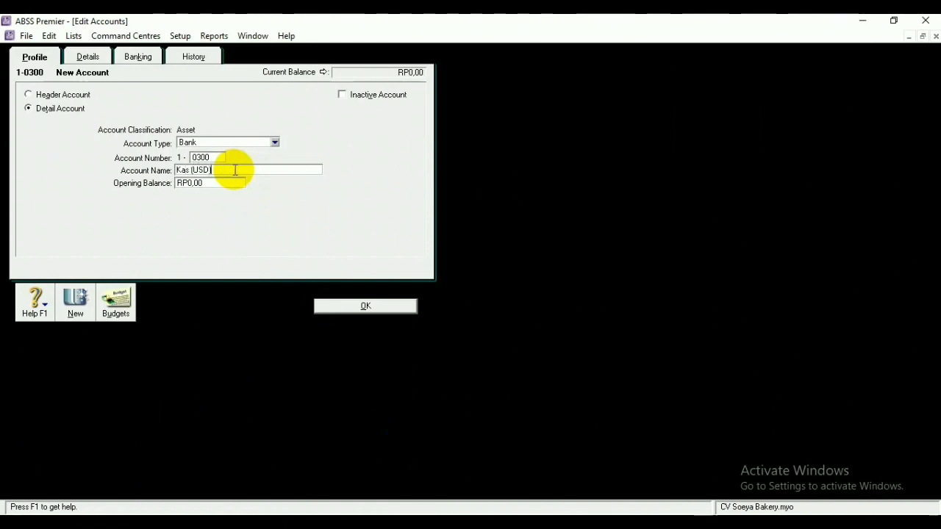
Set Kas (USD) to USD with auto-created exchange account 1-0301, and save it
left_click(92, 59)
left_click(215, 180)
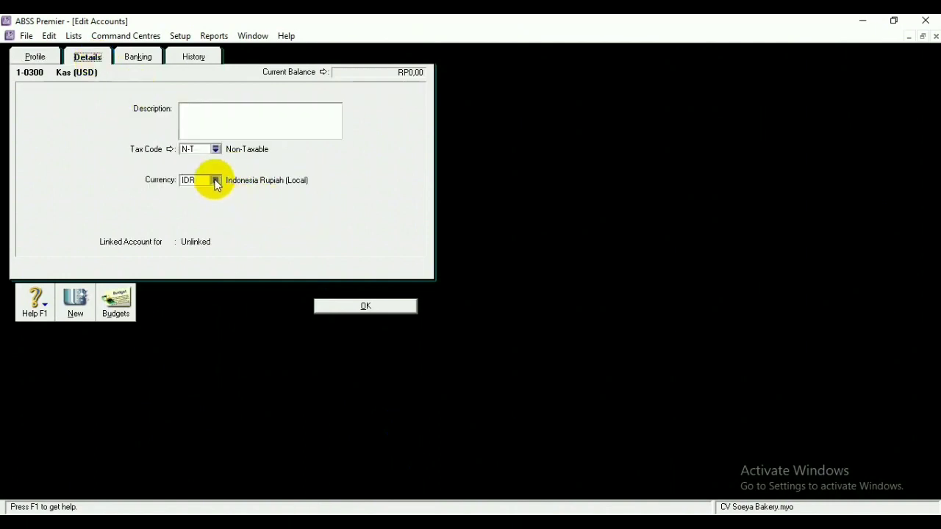
left_click(382, 293)
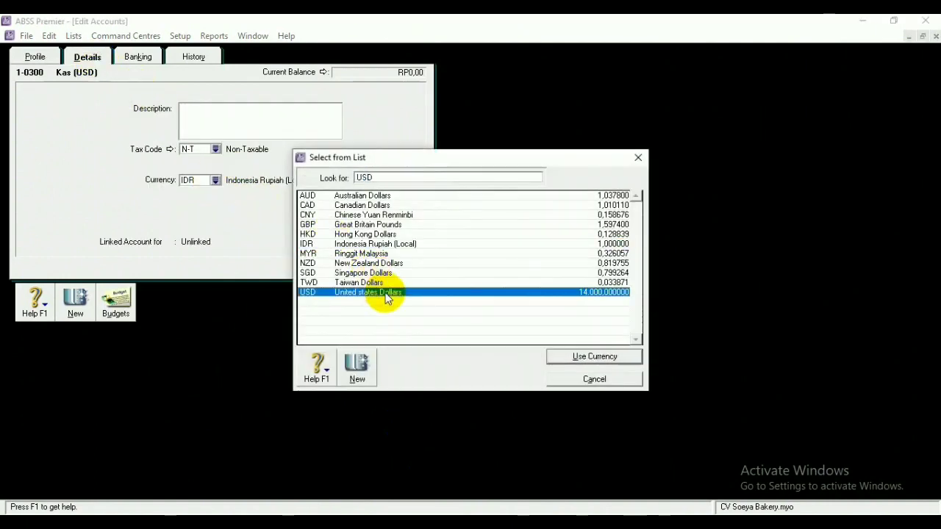
left_click(627, 358)
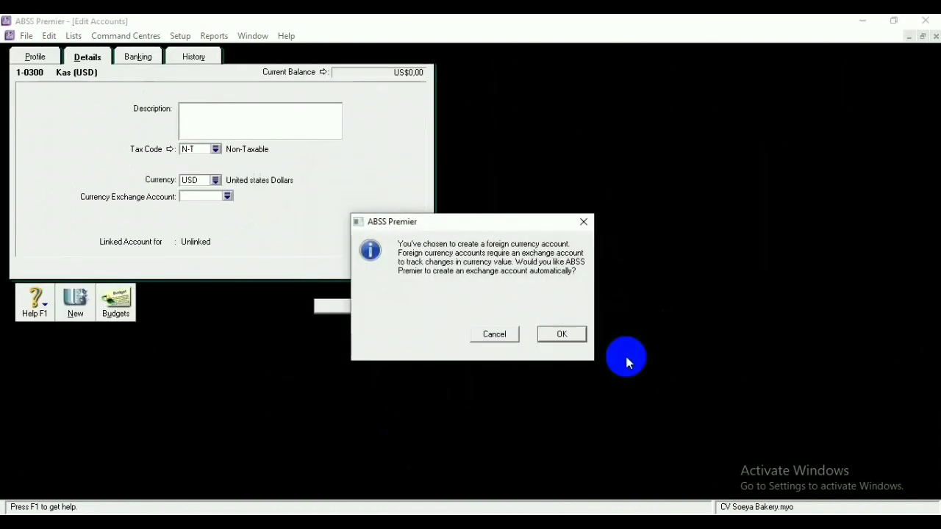
left_click(552, 333)
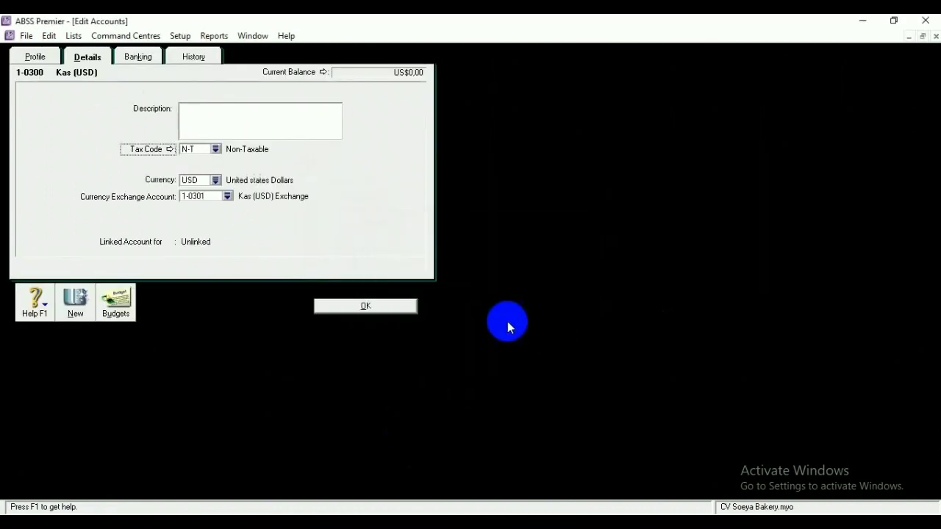
left_click(350, 309)
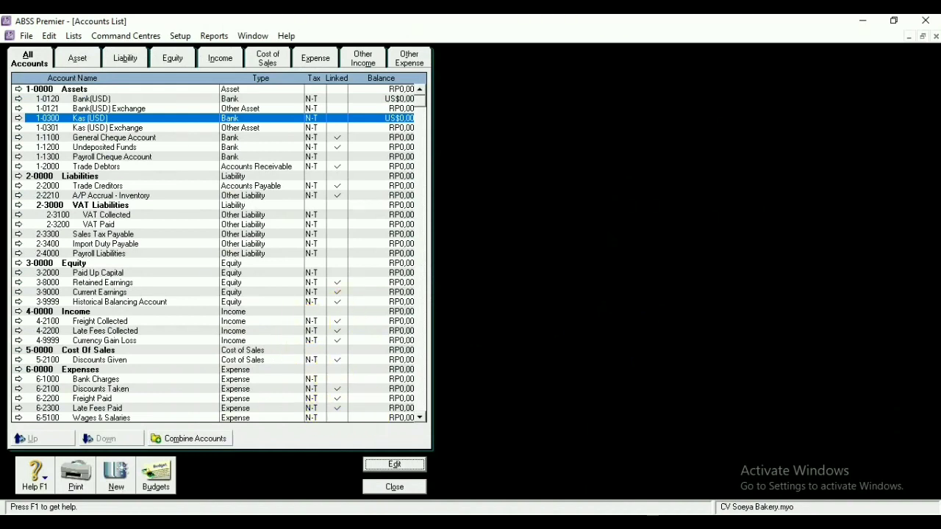
left_click(116, 476)
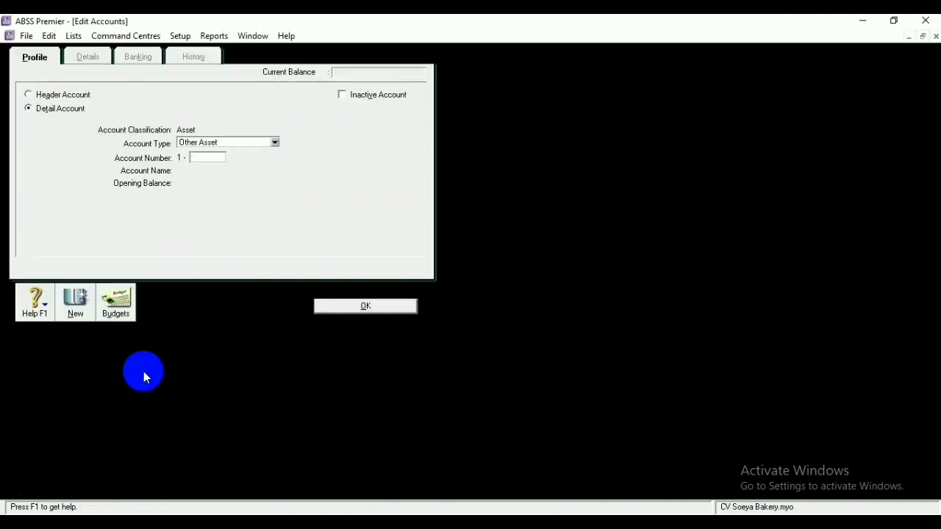
Add Accounts Receivable account 1-0210 and name it Trade Debtors (USD)
left_click(275, 142)
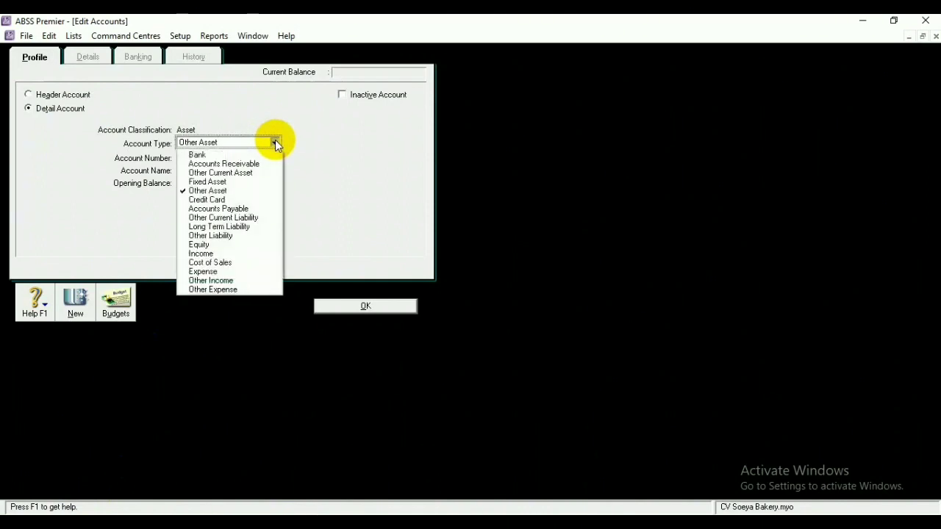
left_click(256, 164)
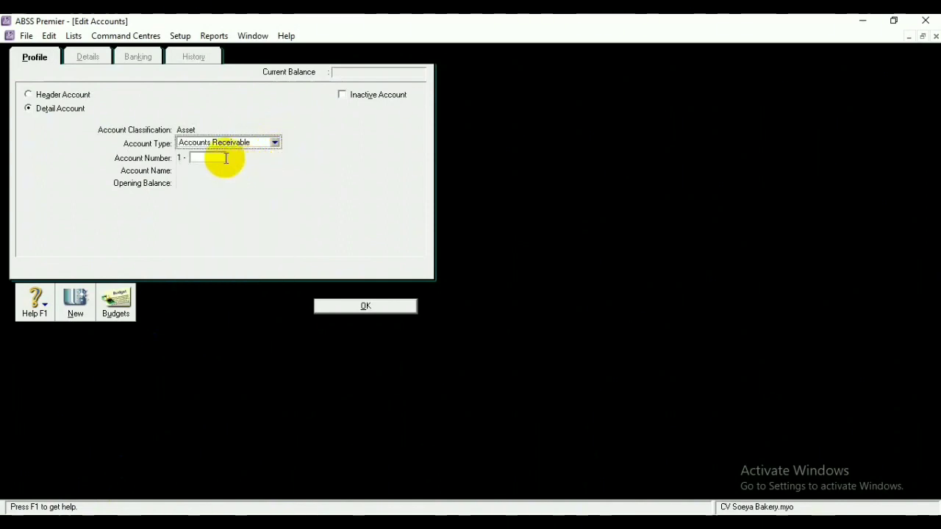
type("0210")
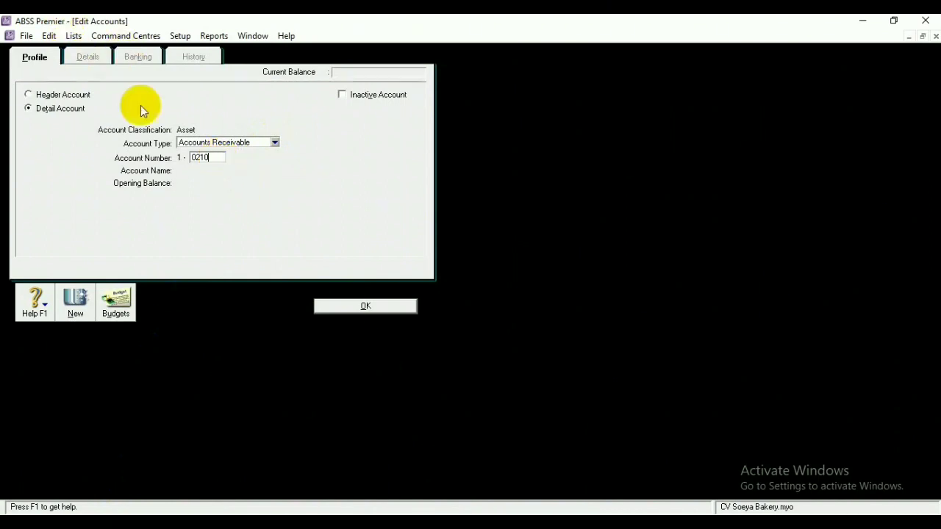
left_click(350, 306)
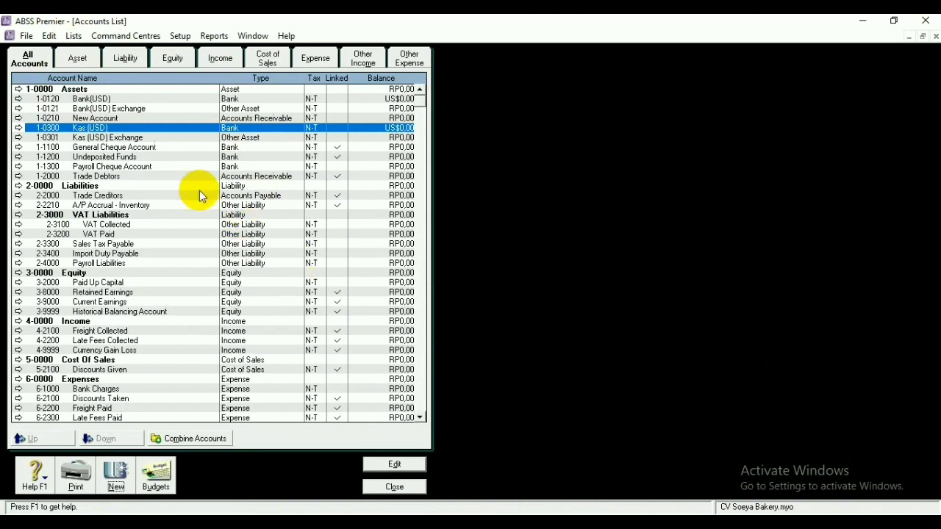
left_click(156, 118)
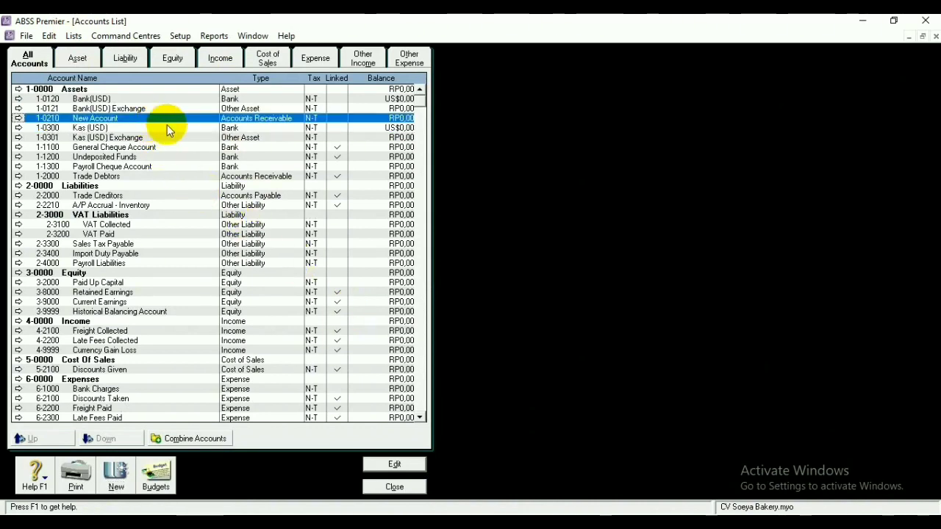
left_click(416, 465)
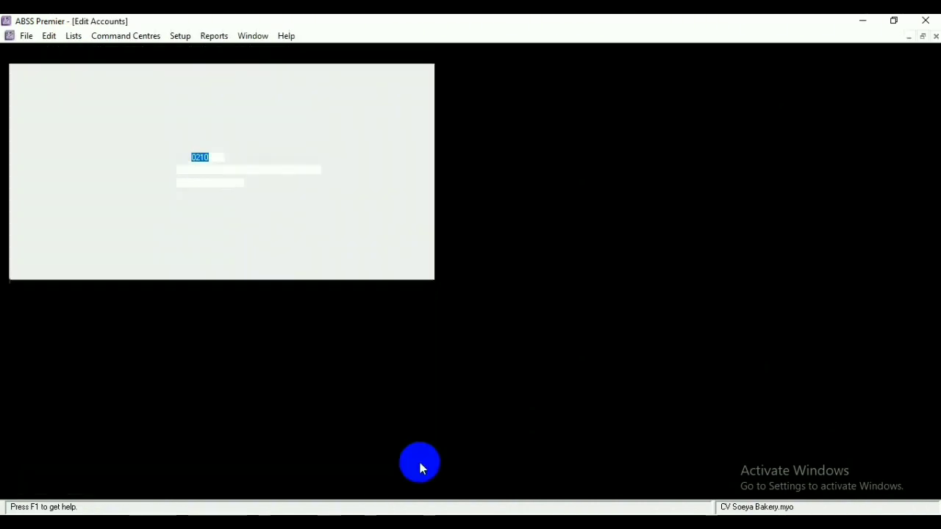
left_click(272, 173)
key("BackSpace")
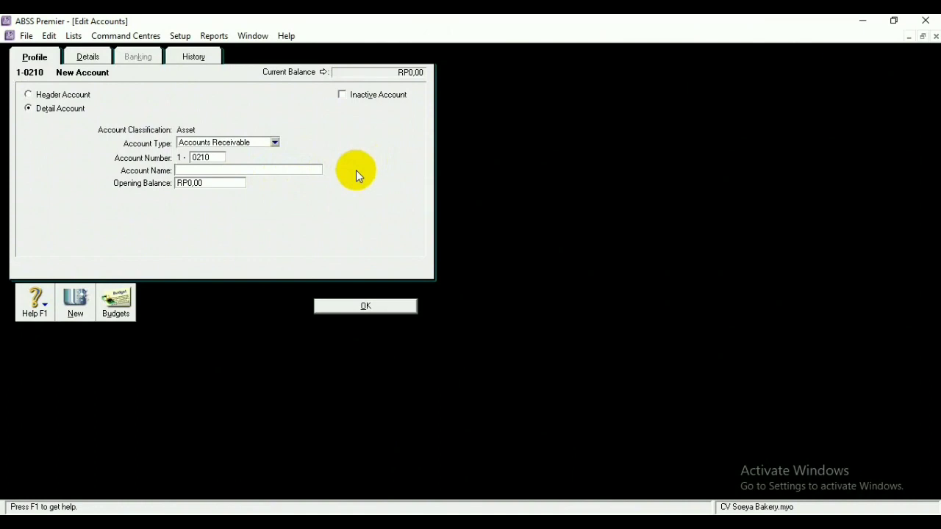
type("Trade Debtors (USD)")
Set Trade Debtors (USD) to USD, auto-creating exchange account 1-0211, and save
left_click(89, 58)
left_click(215, 180)
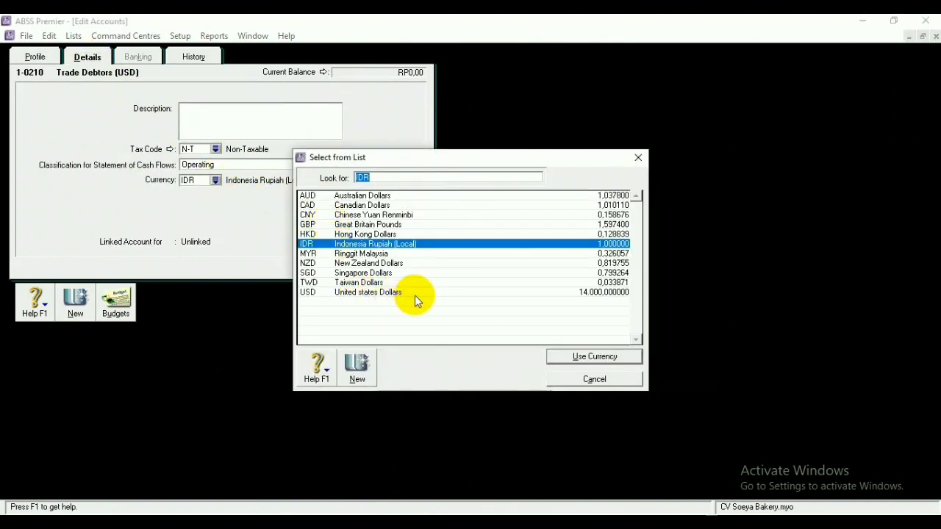
left_click(433, 296)
left_click(609, 358)
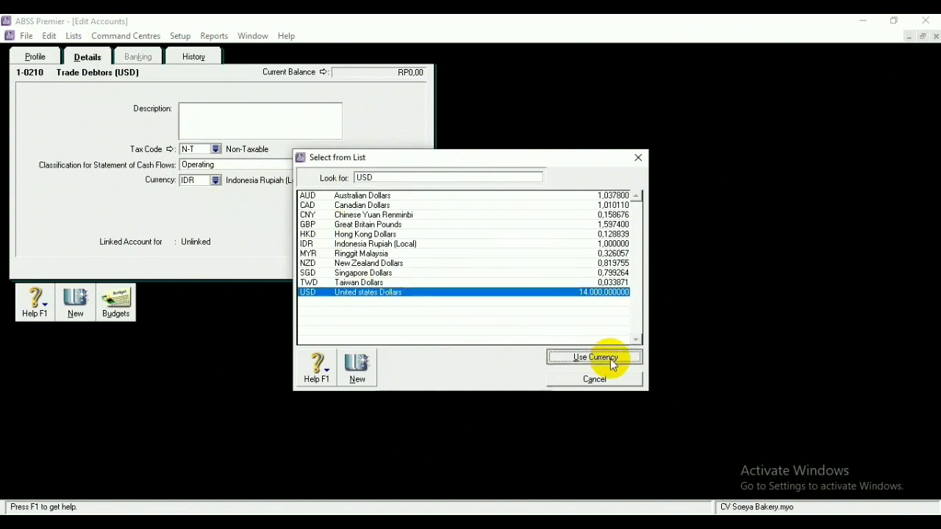
left_click(567, 340)
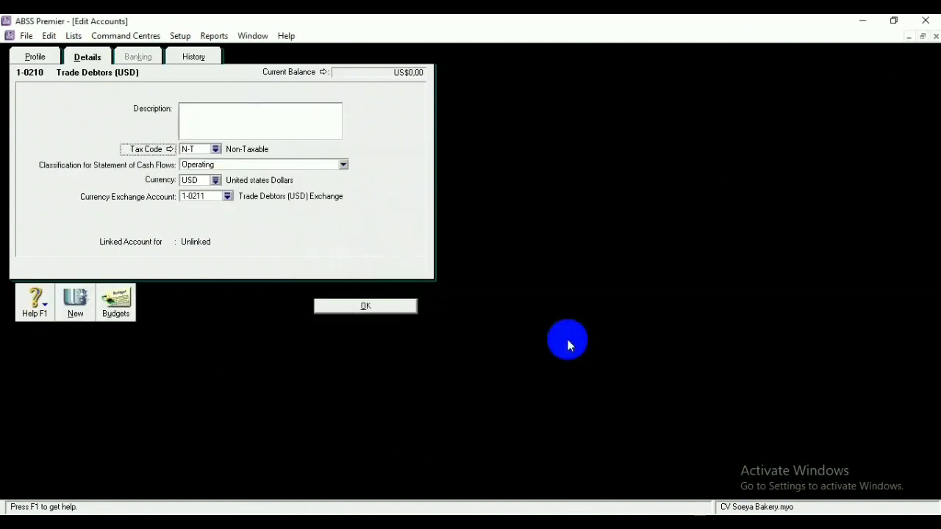
left_click(391, 310)
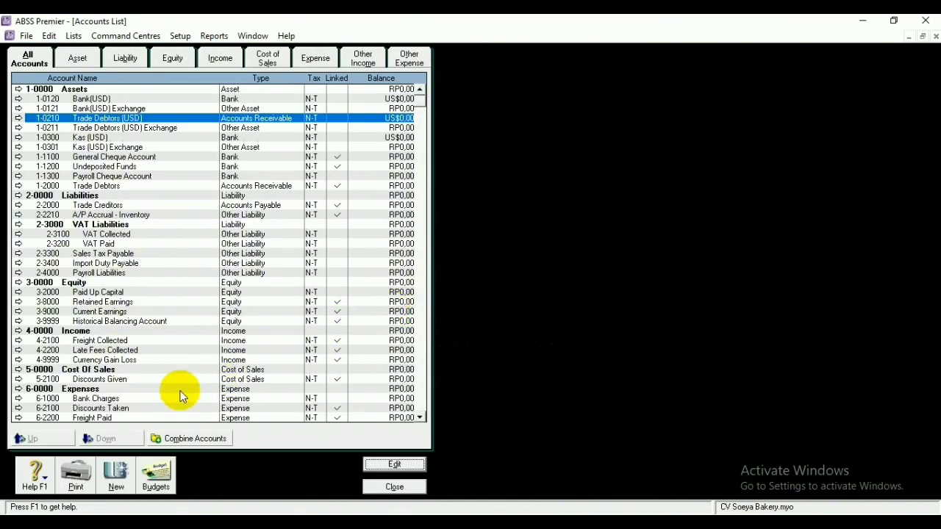
left_click(126, 476)
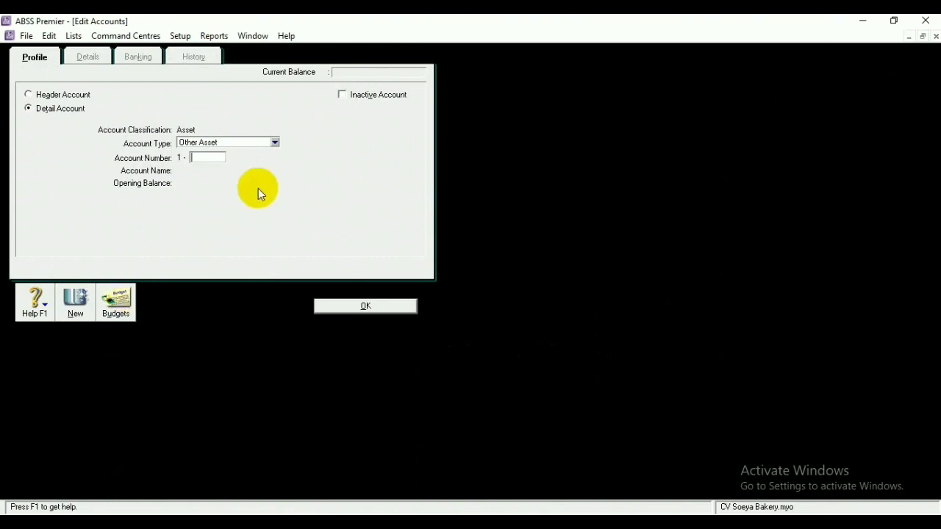
Add Accounts Payable account 2-0210 and name it Trade Creditors (USD)
left_click(276, 141)
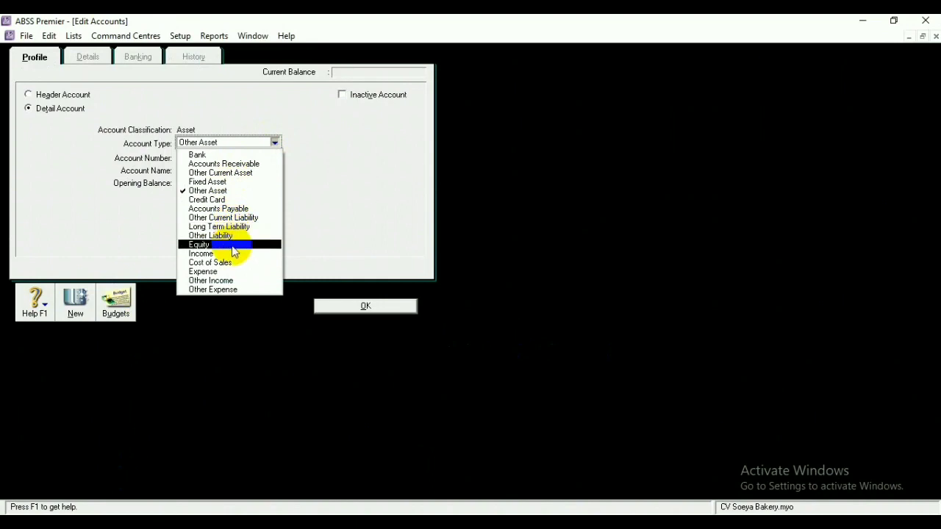
left_click(219, 208)
left_click(212, 157)
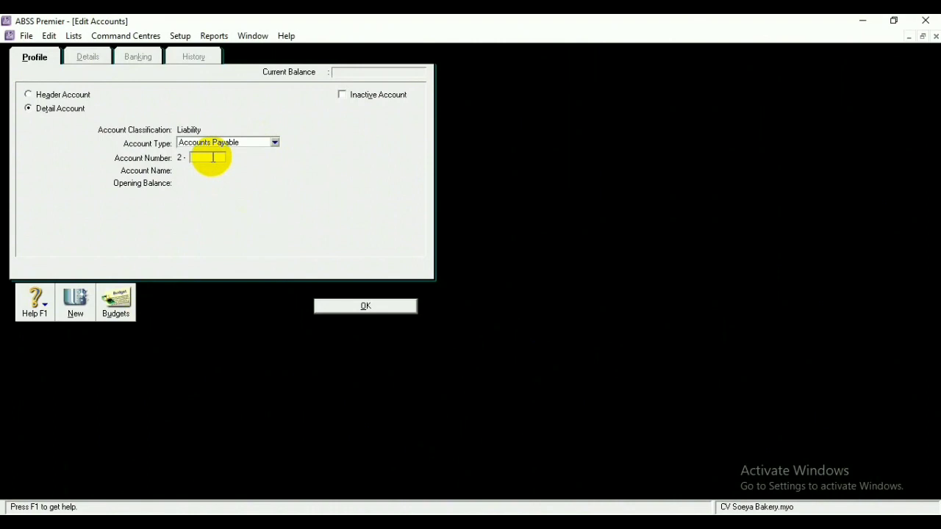
type("0210")
left_click(341, 309)
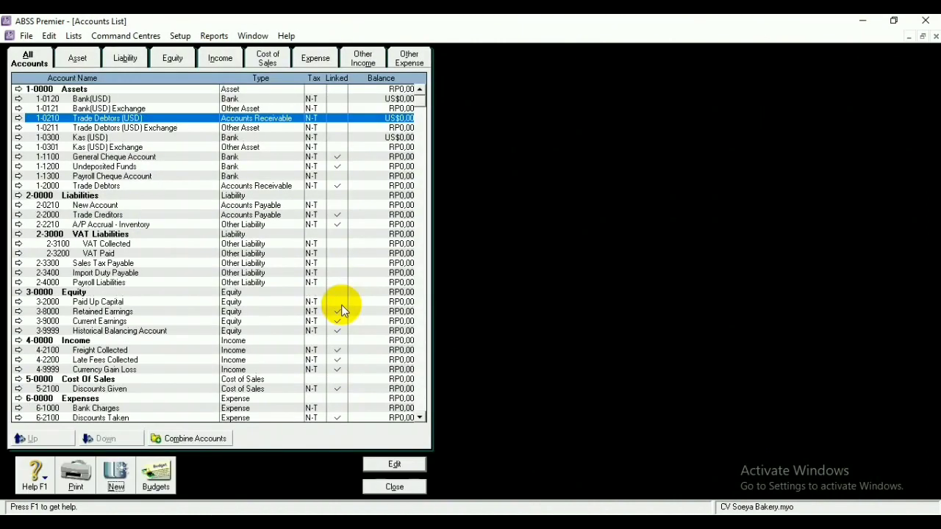
left_click(160, 205)
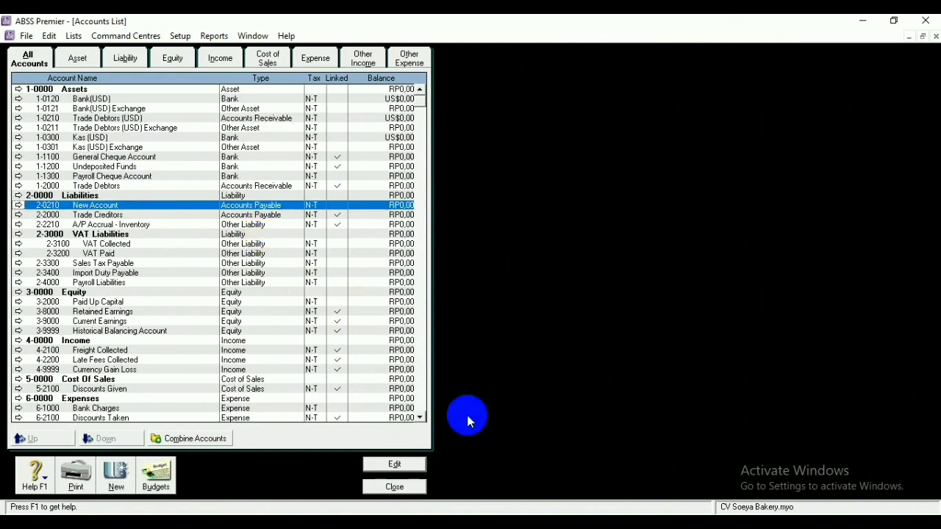
left_click(411, 463)
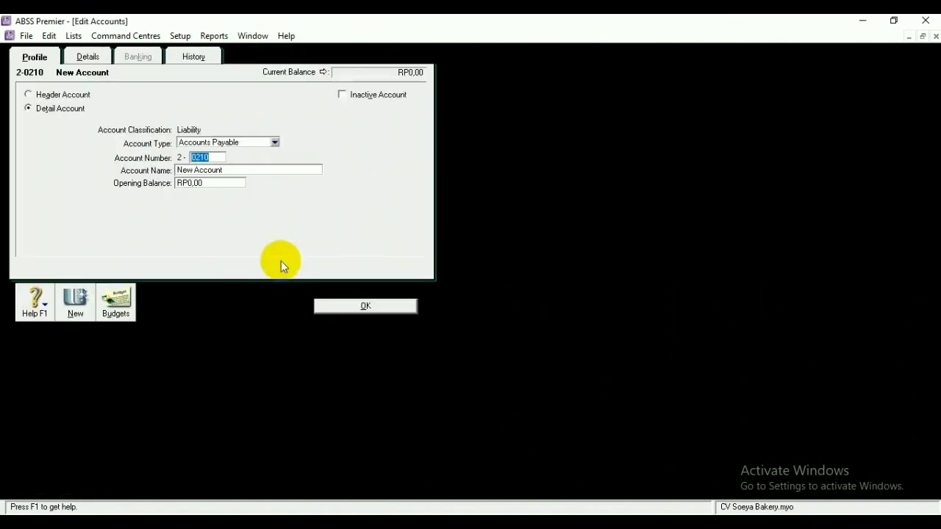
left_click(249, 170)
key("BackSpace")
type("Trade Cre")
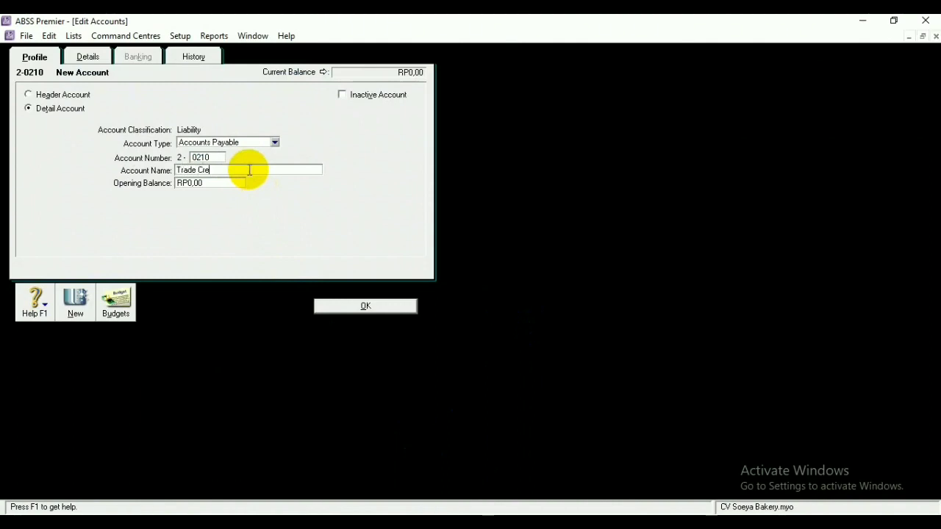
type("ditors (USD)")
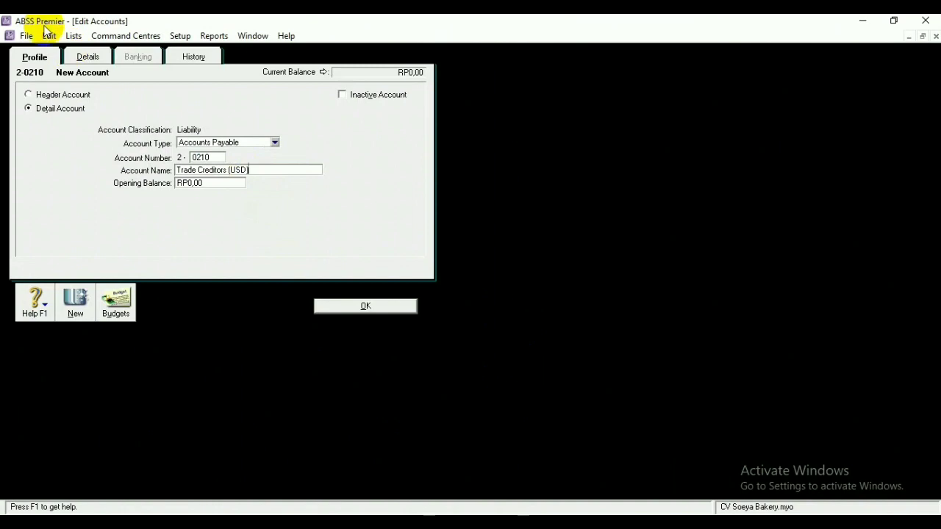
Set Trade Creditors (USD) to USD, auto-creating exchange account 2-0211, and save
left_click(88, 56)
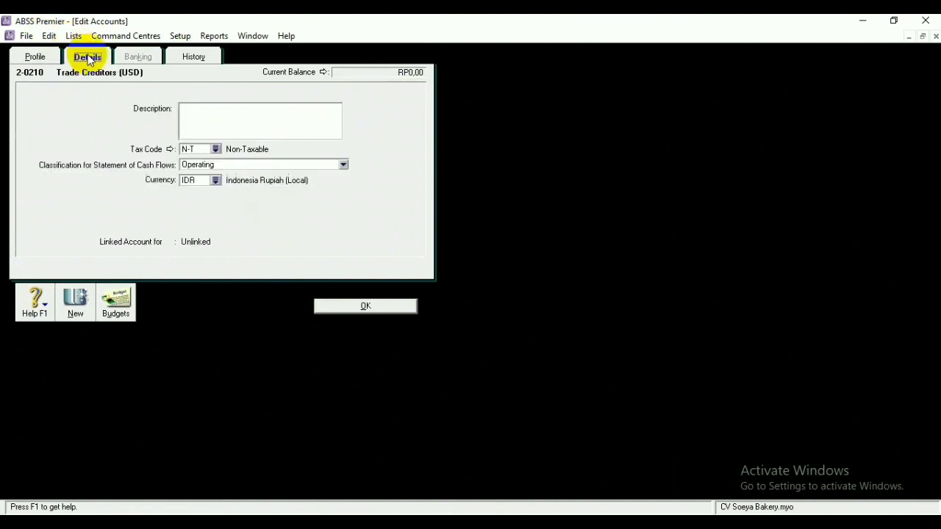
left_click(215, 180)
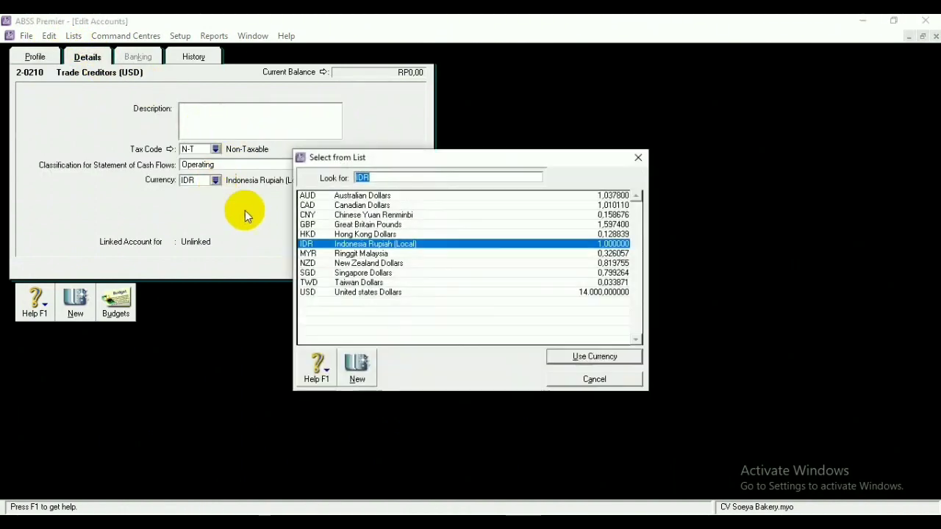
left_click(405, 292)
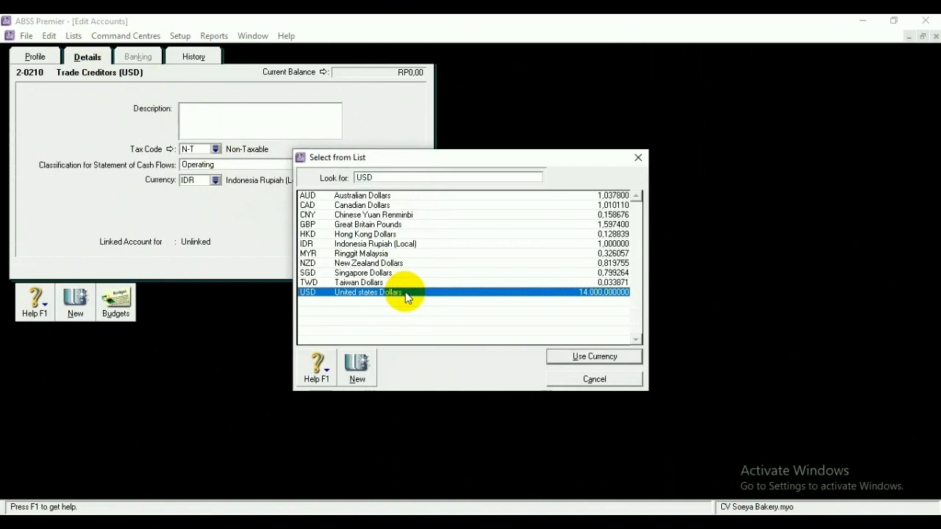
left_click(566, 357)
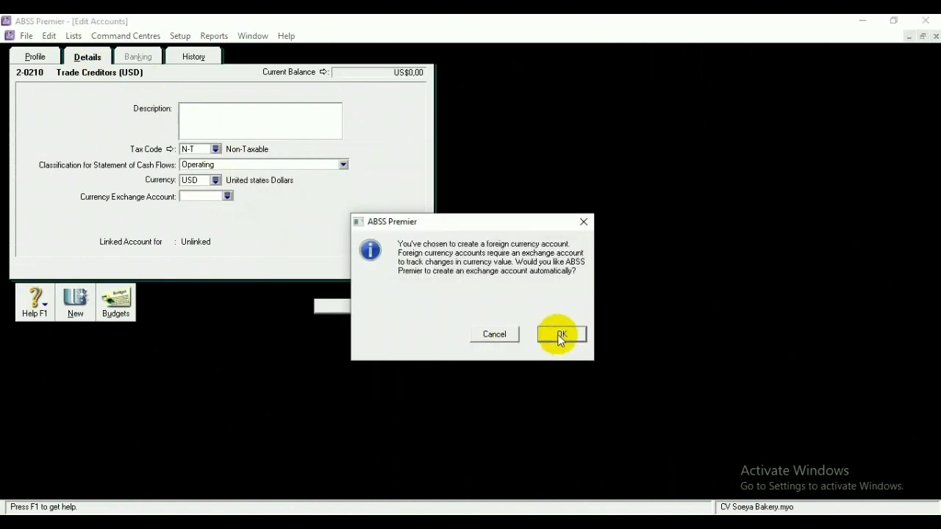
left_click(561, 337)
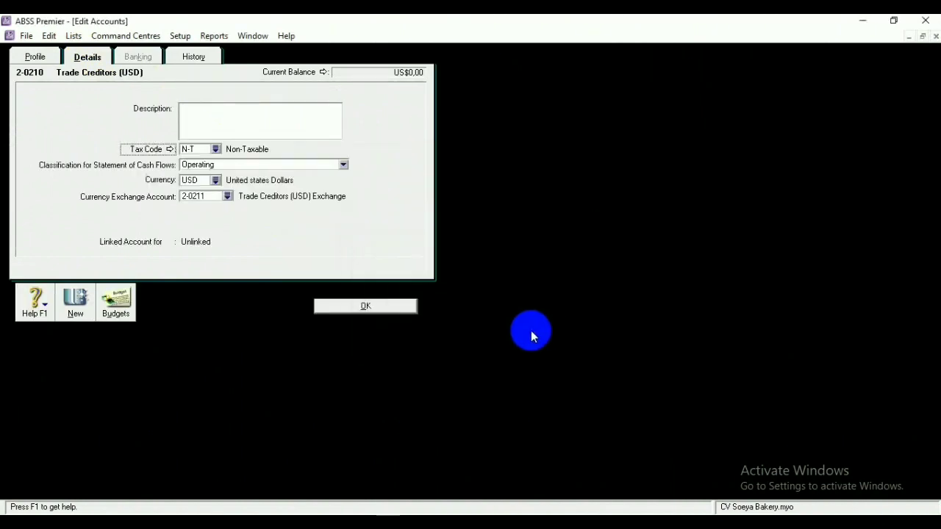
left_click(389, 312)
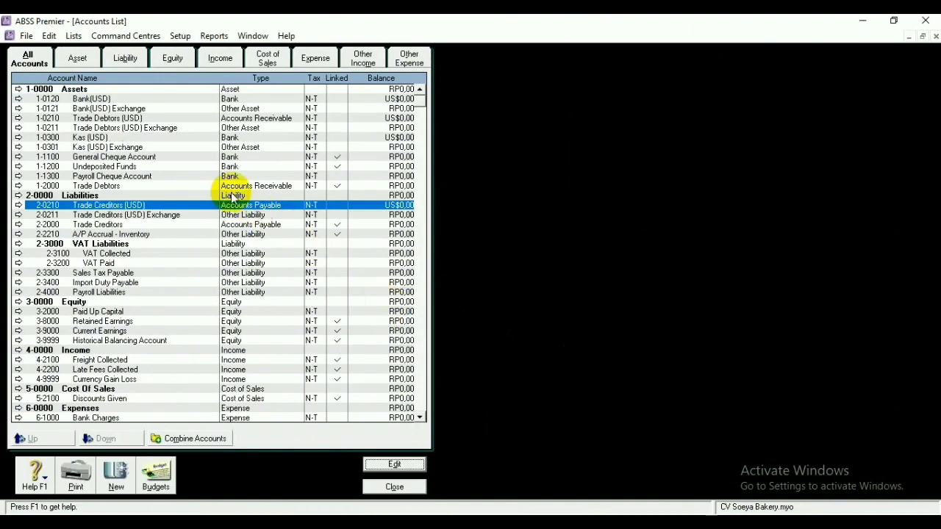
left_click(194, 110)
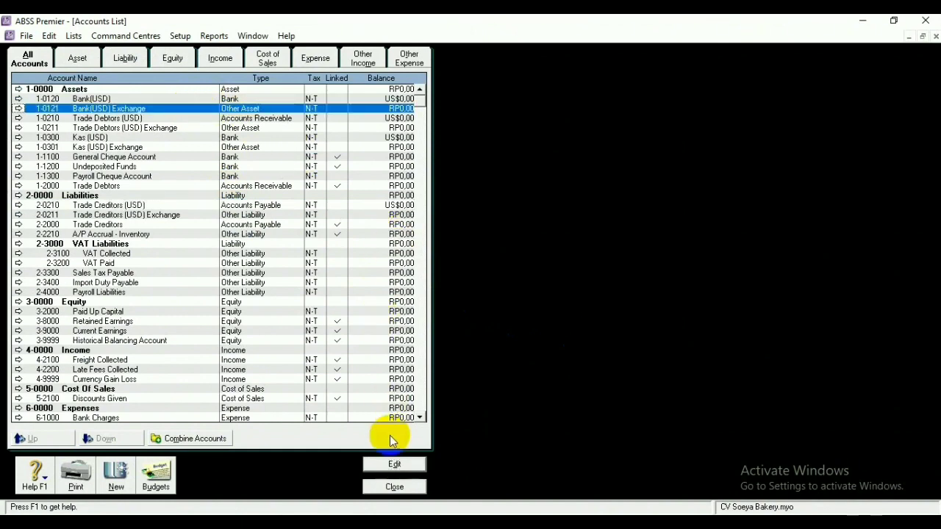
Change the Bank(USD) Exchange account's type to Bank
left_click(395, 464)
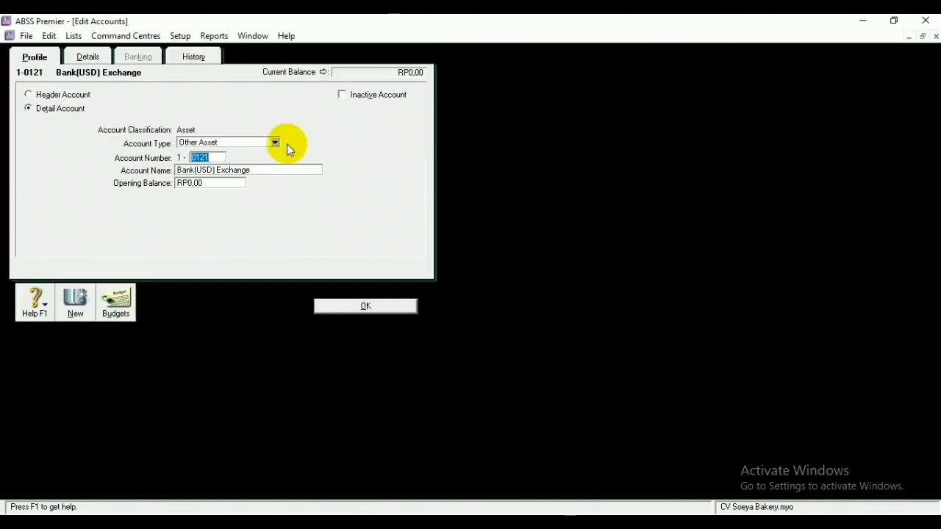
left_click(273, 142)
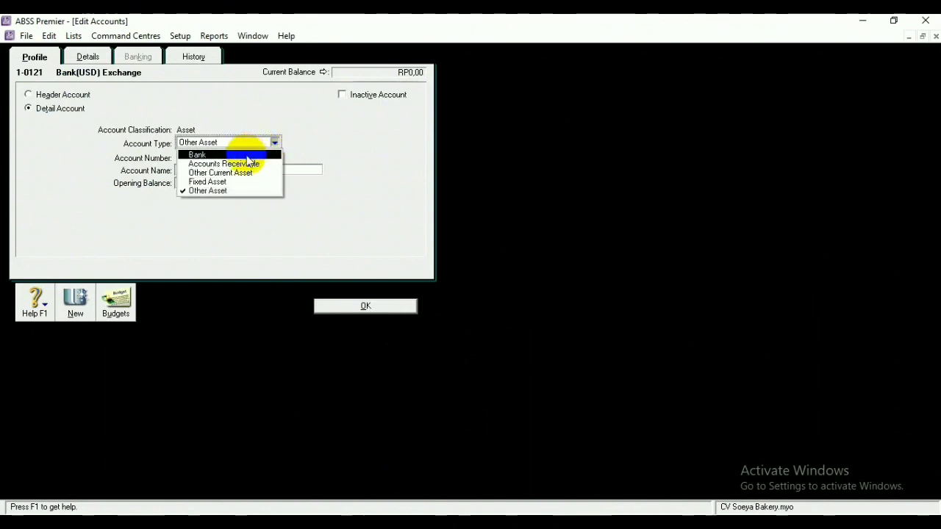
left_click(246, 155)
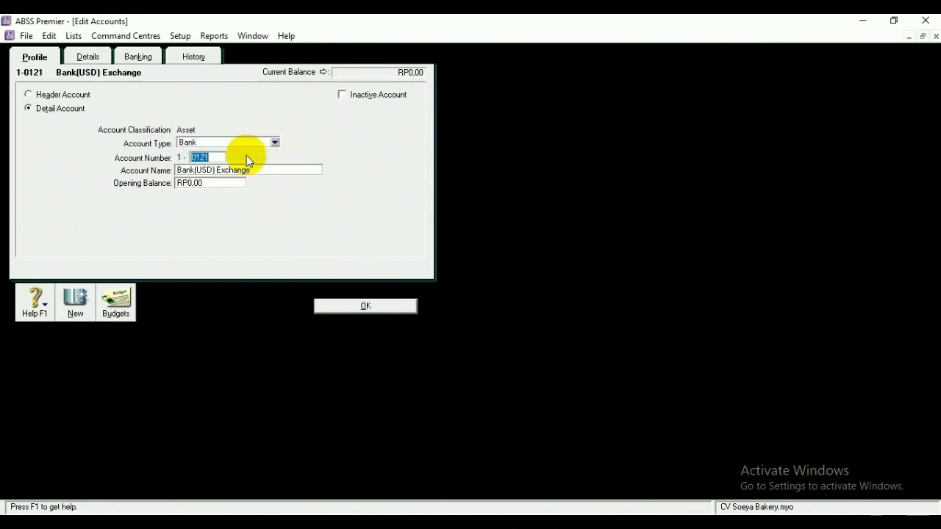
left_click(348, 306)
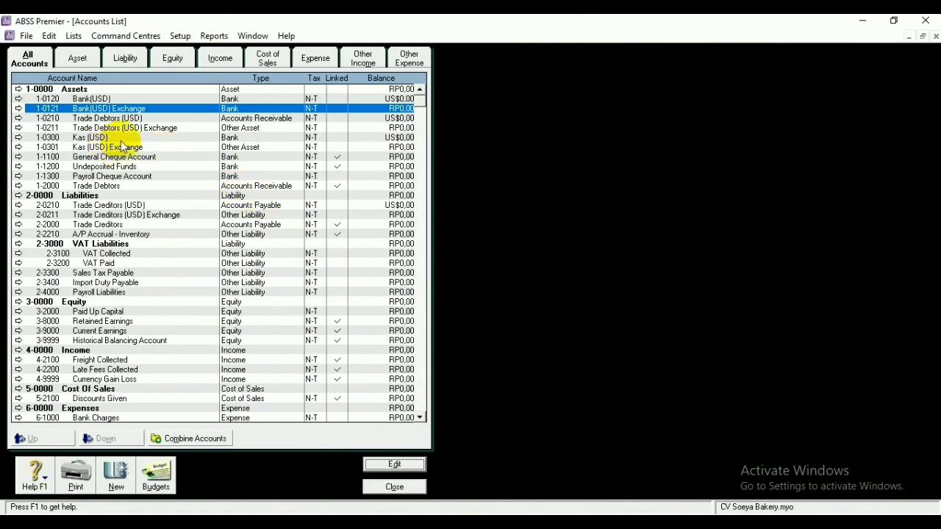
Renumber Kas (USD) Exchange to 1-0302 and make it a Bank account
left_click(174, 147)
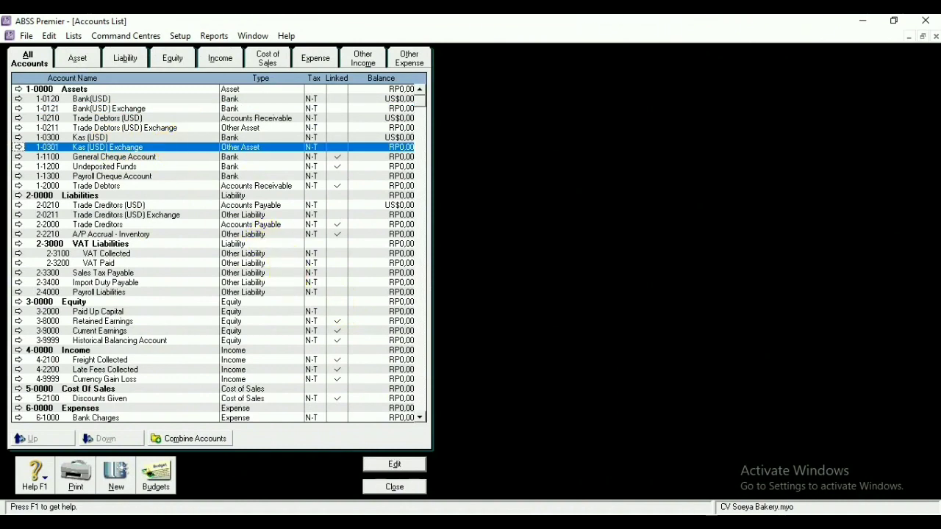
left_click(399, 462)
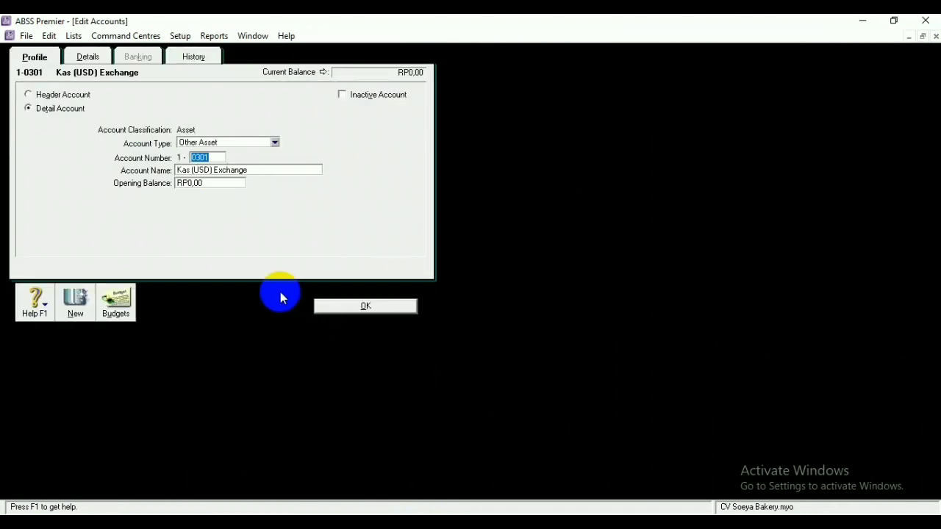
left_click(216, 157)
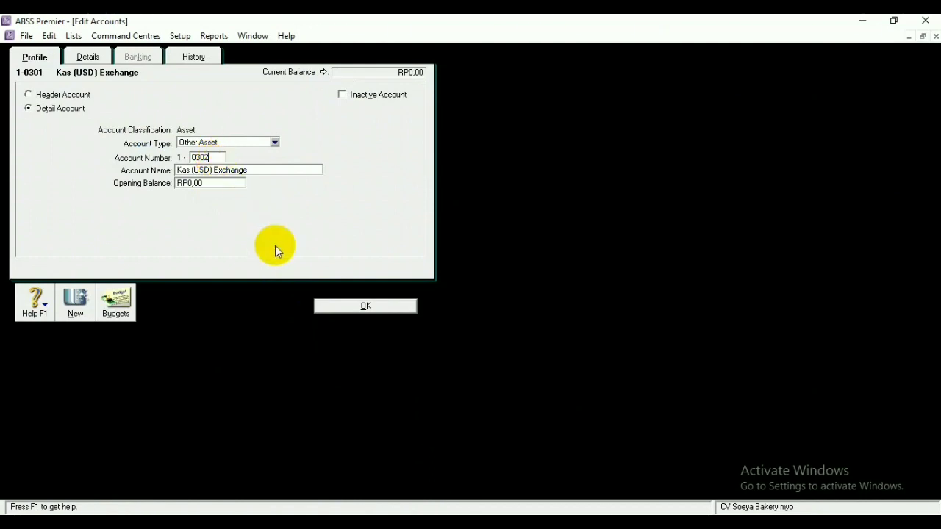
left_click(275, 143)
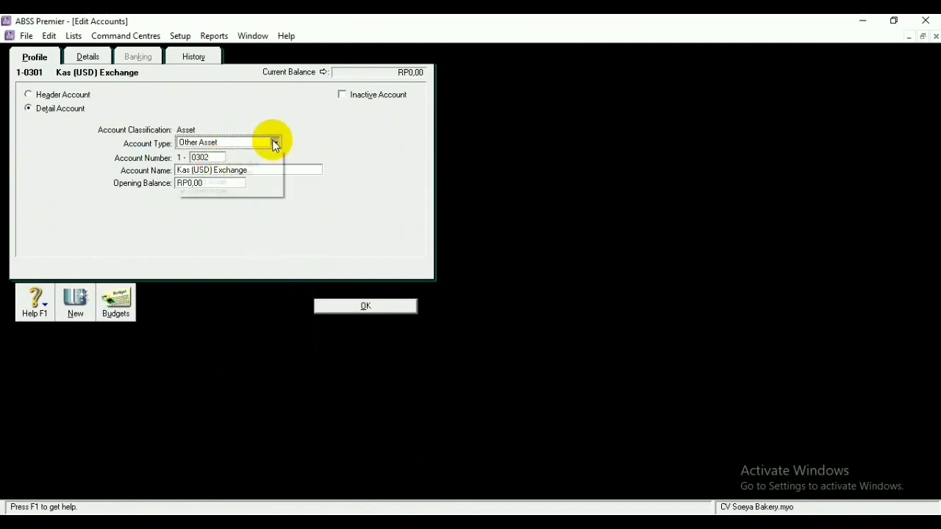
left_click(250, 155)
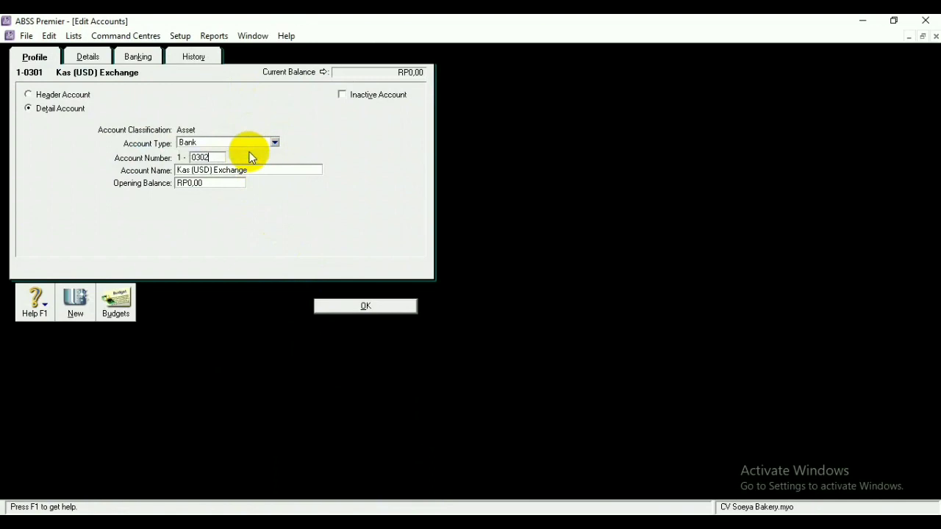
left_click(367, 306)
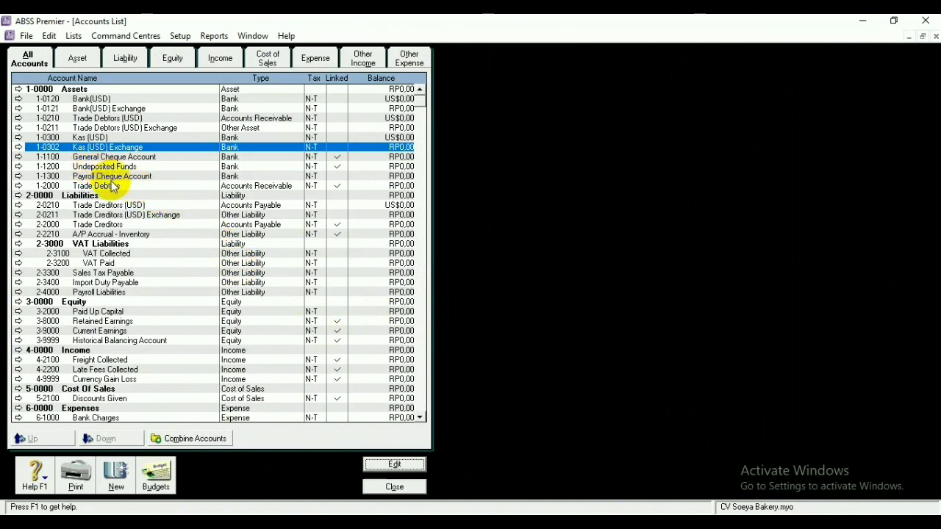
Set Trade Debtors (USD) Exchange 1-0211 to type Accounts Receivable
left_click(163, 128)
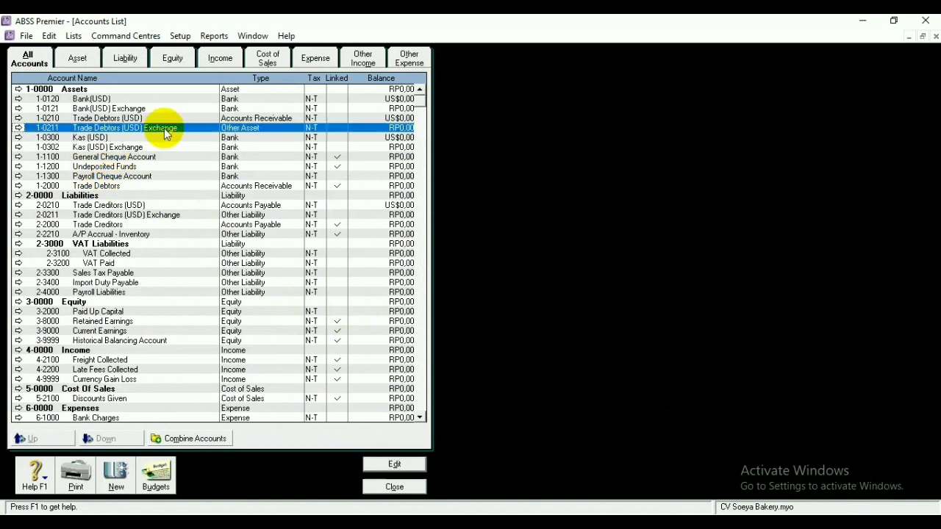
left_click(412, 465)
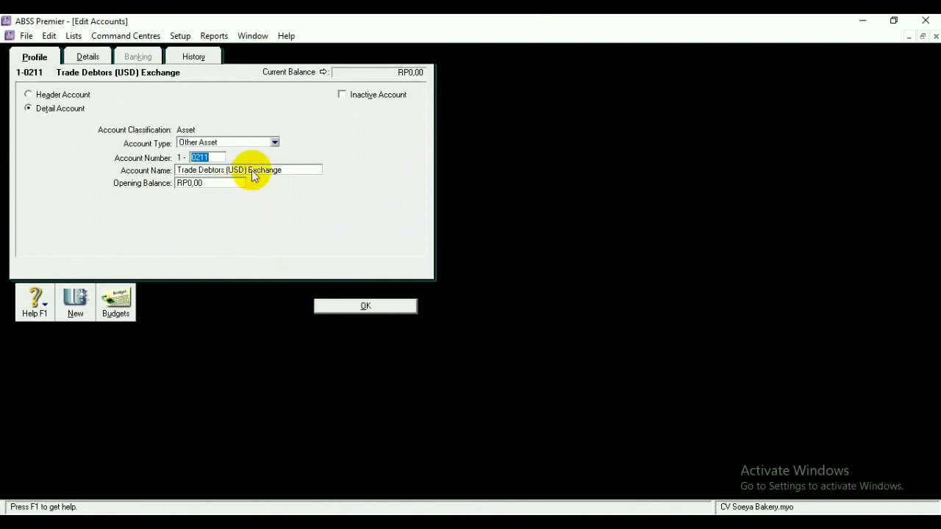
left_click(275, 142)
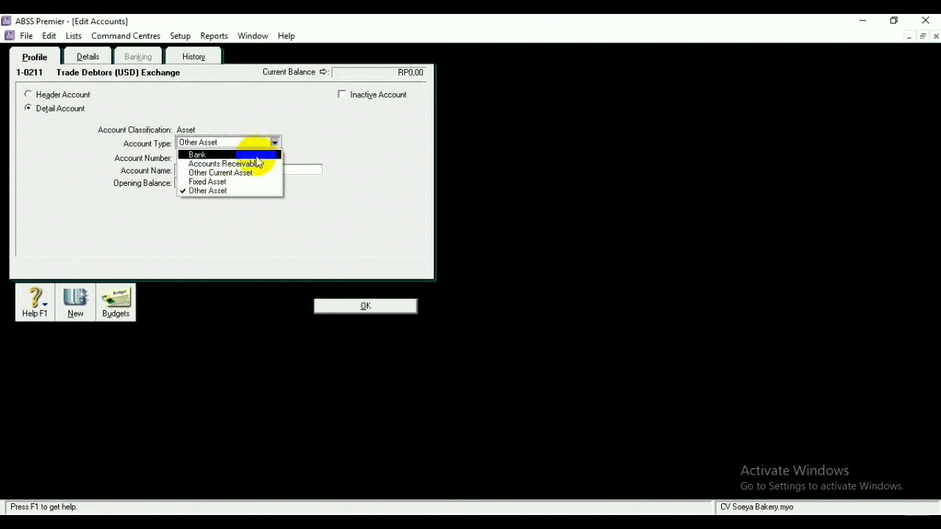
left_click(221, 163)
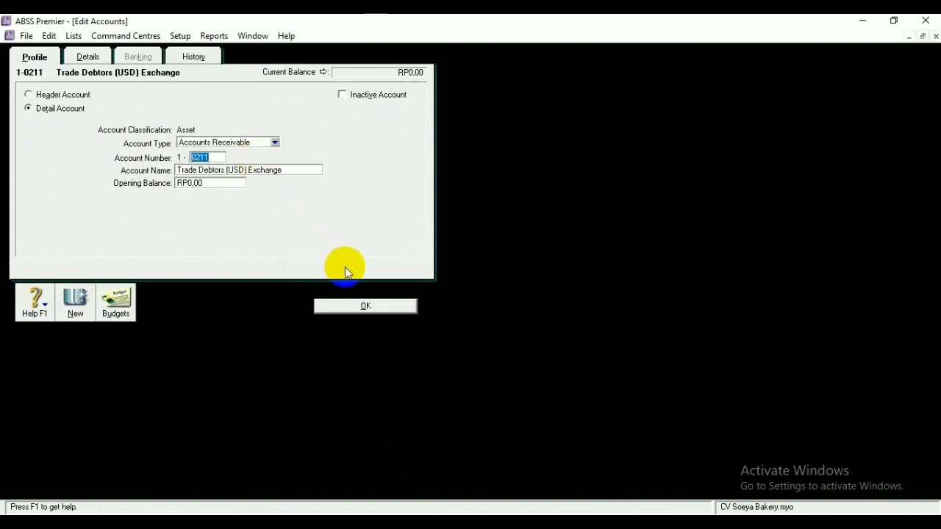
left_click(369, 307)
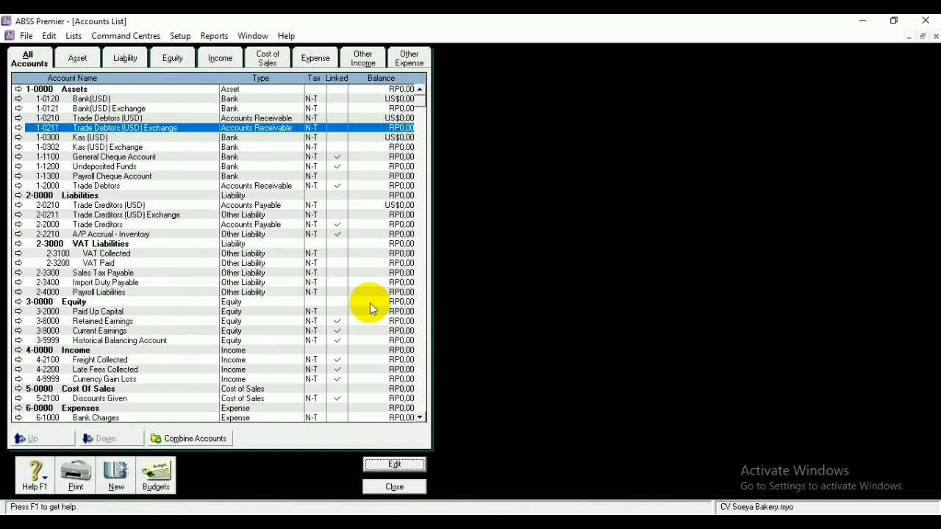
Set Trade Creditors (USD) Exchange 2-0211 to type Accounts Payable
left_click(217, 218)
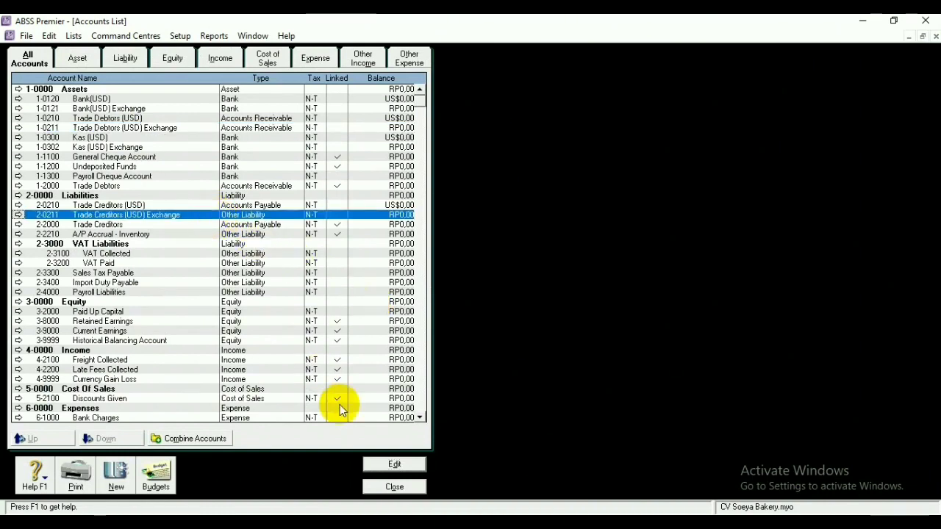
left_click(391, 463)
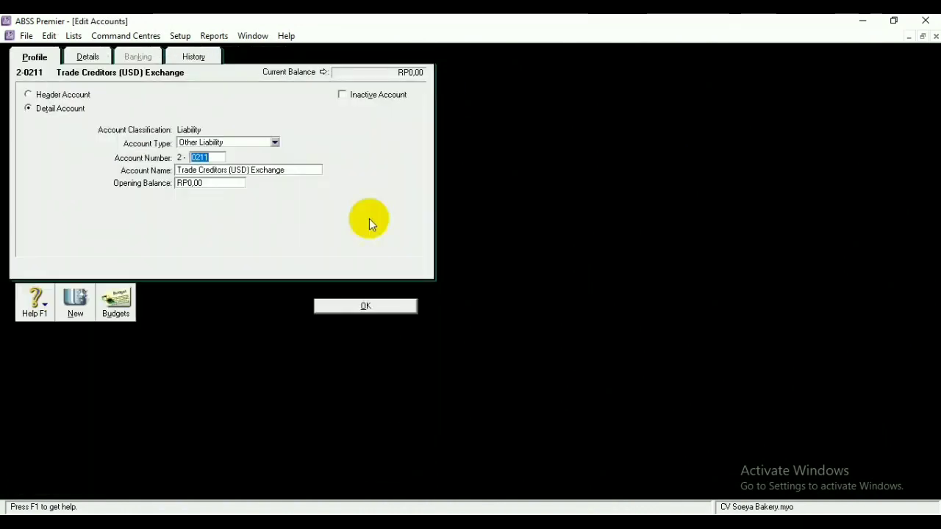
left_click(275, 142)
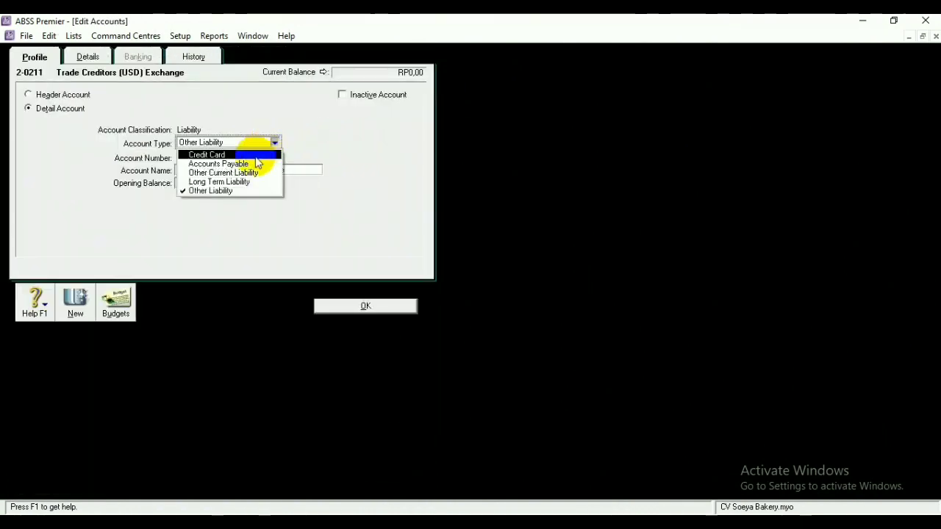
left_click(251, 166)
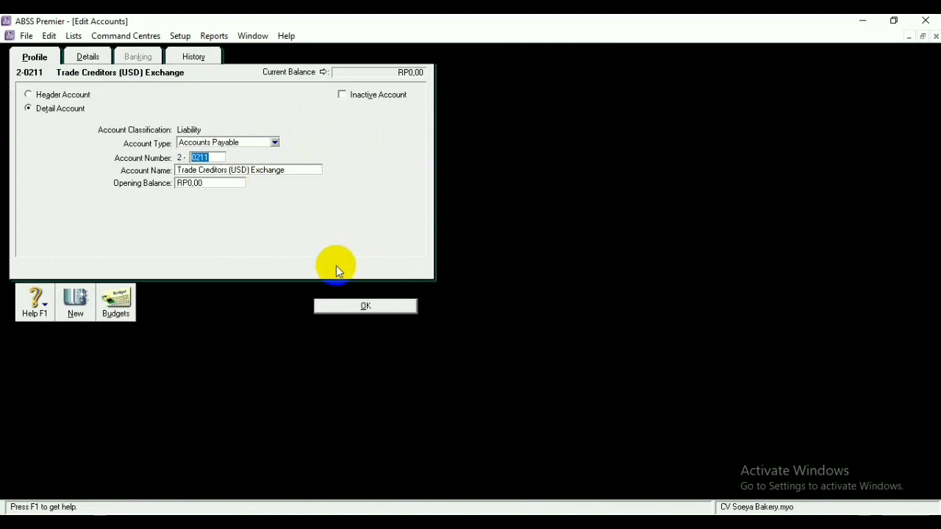
left_click(357, 308)
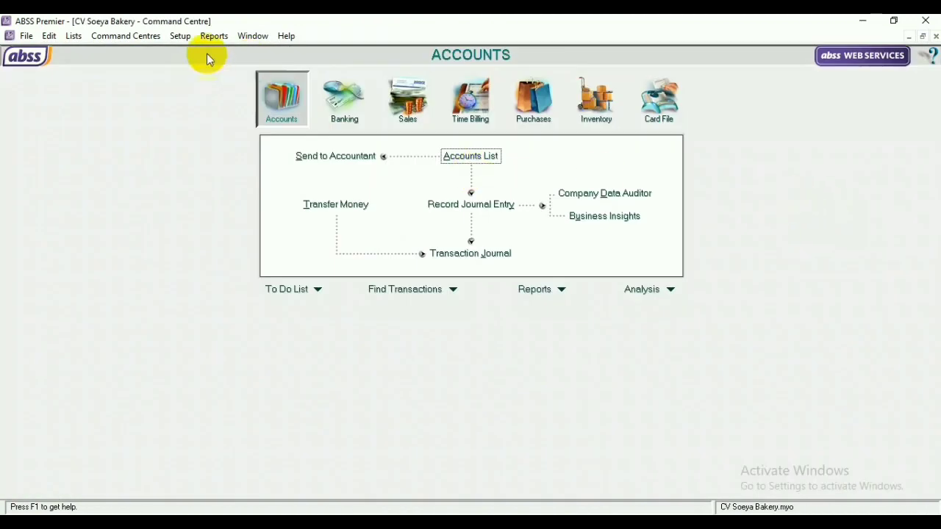
Link Currency Gains/Losses to 5-1100 Harga Pokok Penjualan, keeping 3-9999 for historical balancing
left_click(184, 38)
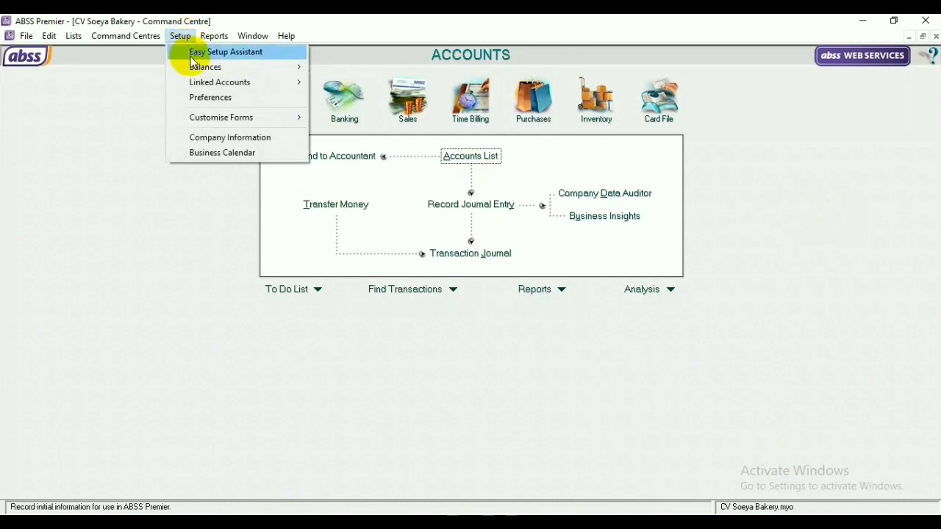
mouse_move(219, 82)
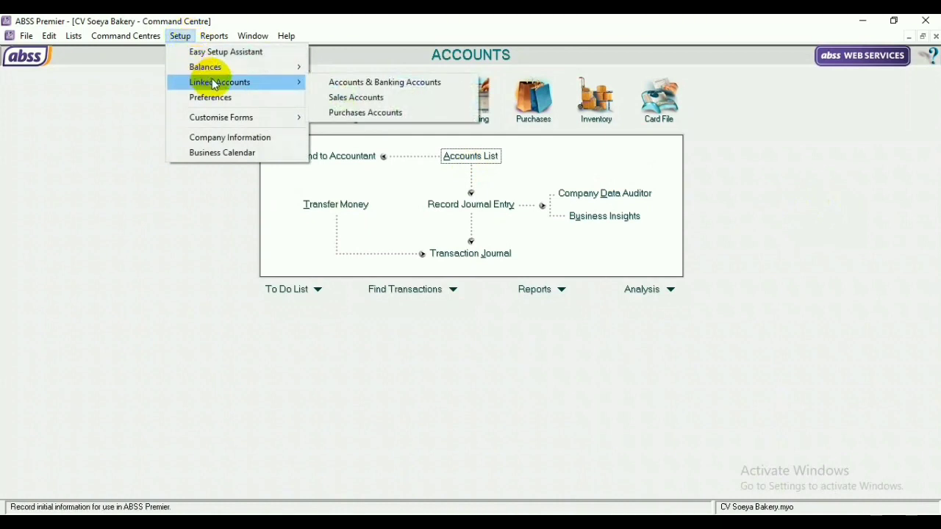
left_click(336, 82)
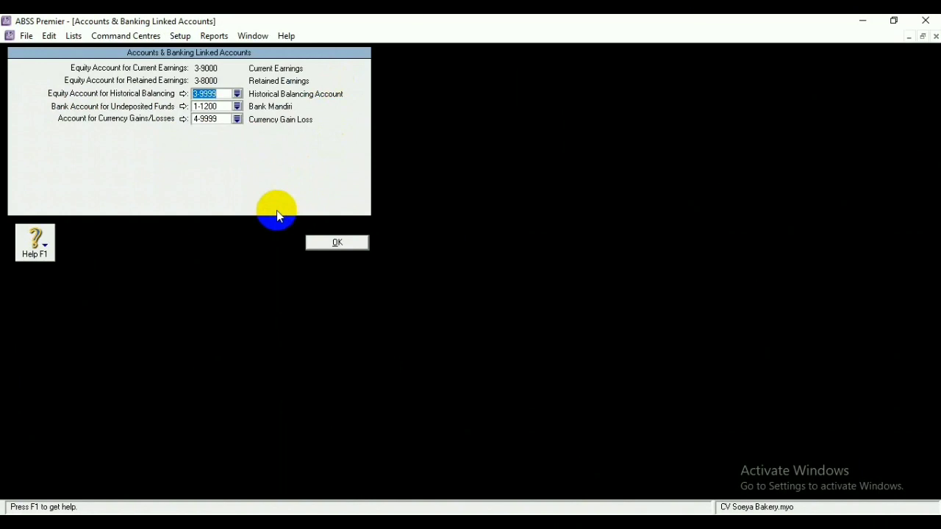
left_click(237, 96)
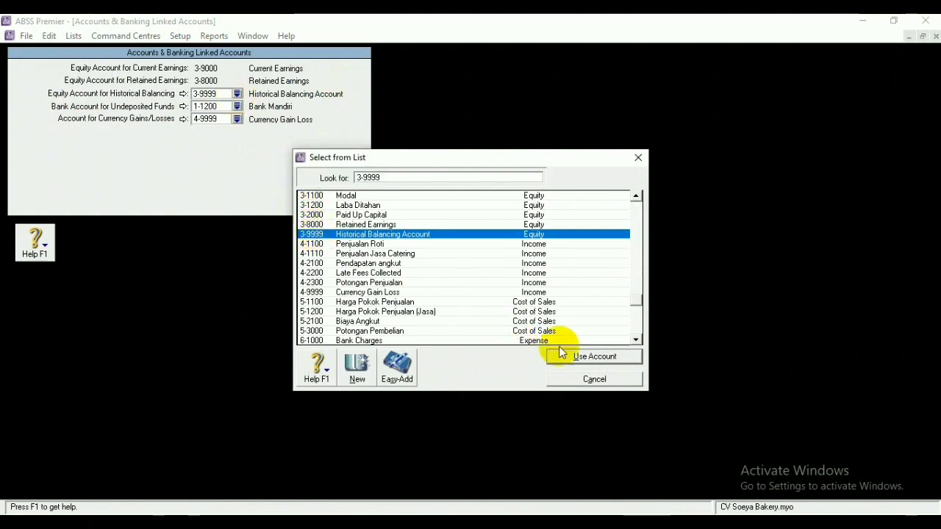
left_click(580, 359)
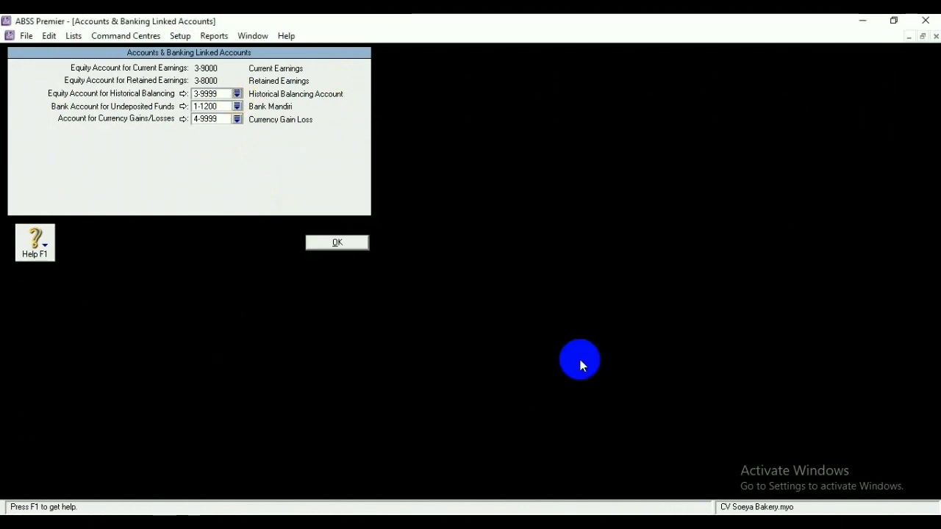
left_click(236, 119)
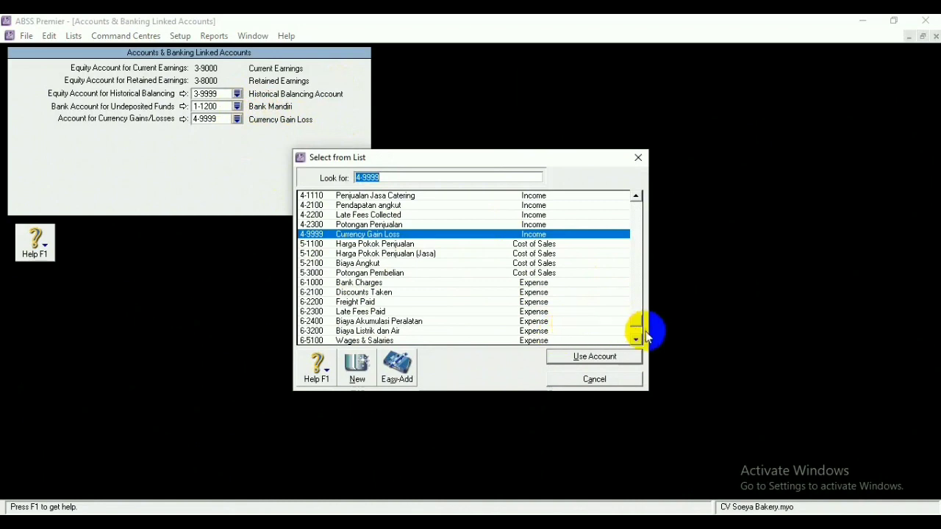
left_click(339, 245)
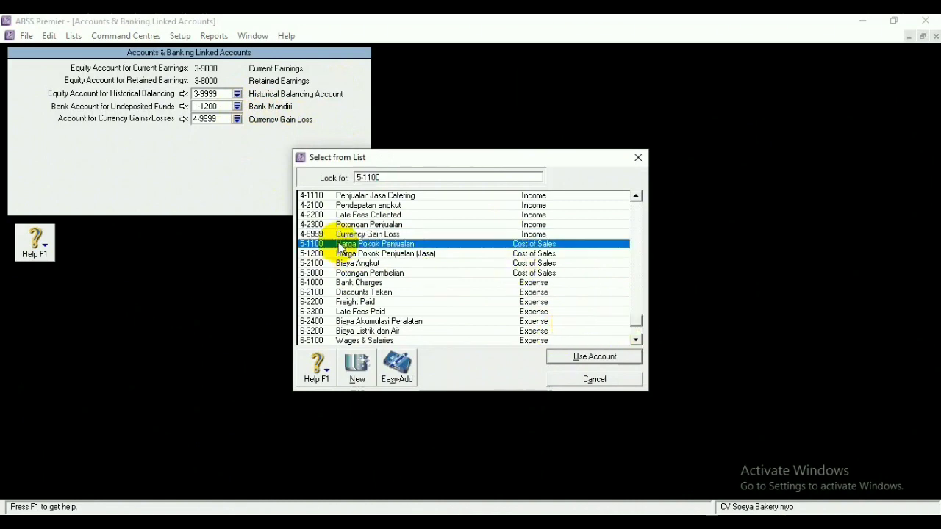
left_click(564, 355)
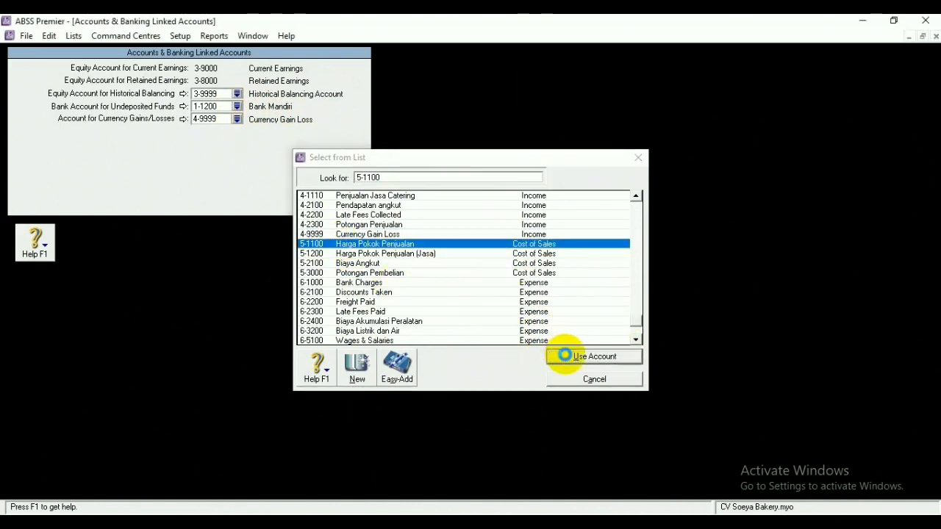
left_click(479, 319)
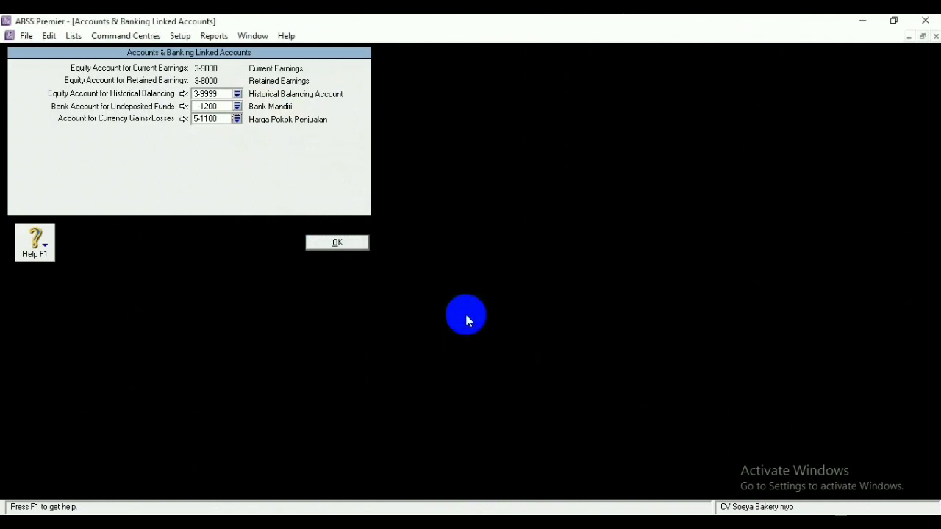
left_click(331, 246)
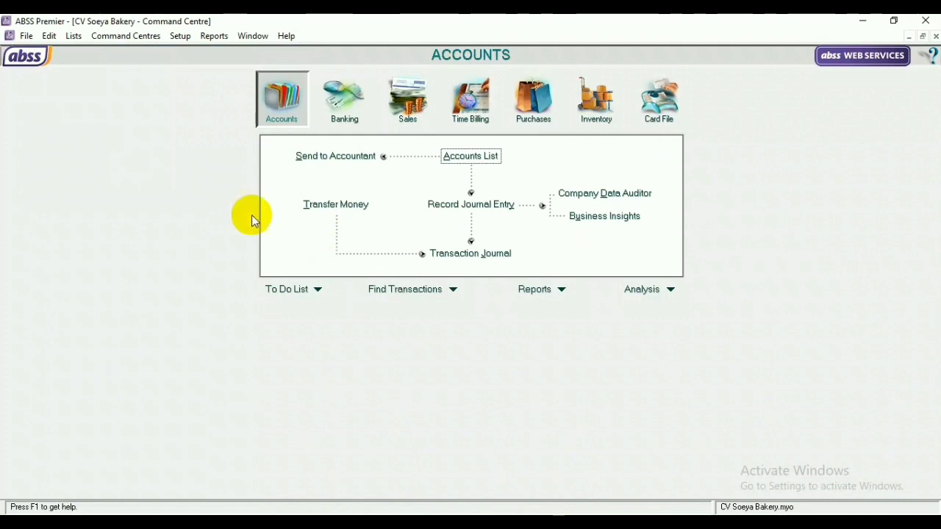
From the Currencies List, open Indonesia Rupiah (Local) for editing
left_click(74, 39)
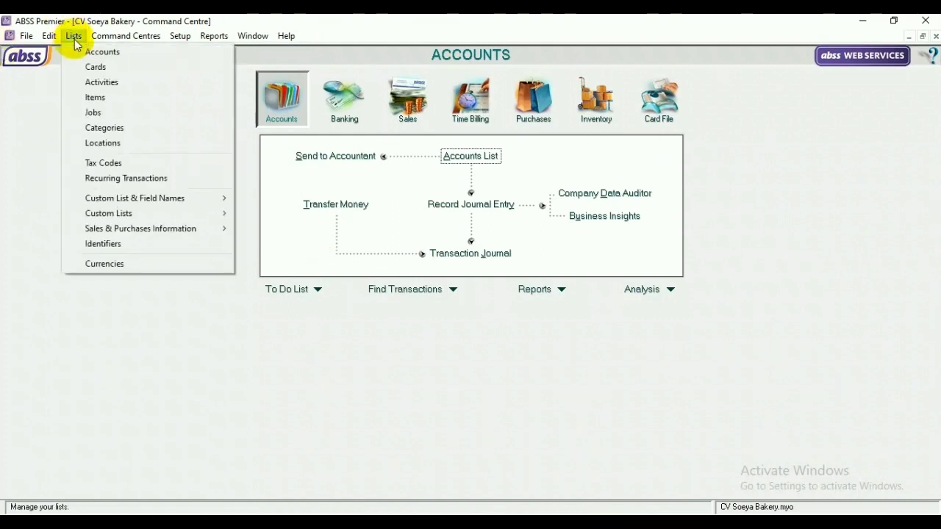
left_click(152, 269)
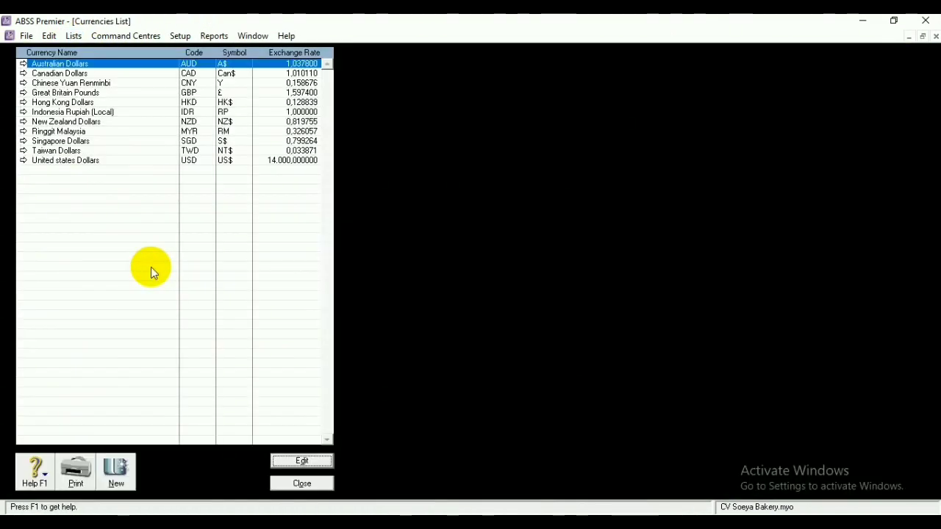
left_click(114, 114)
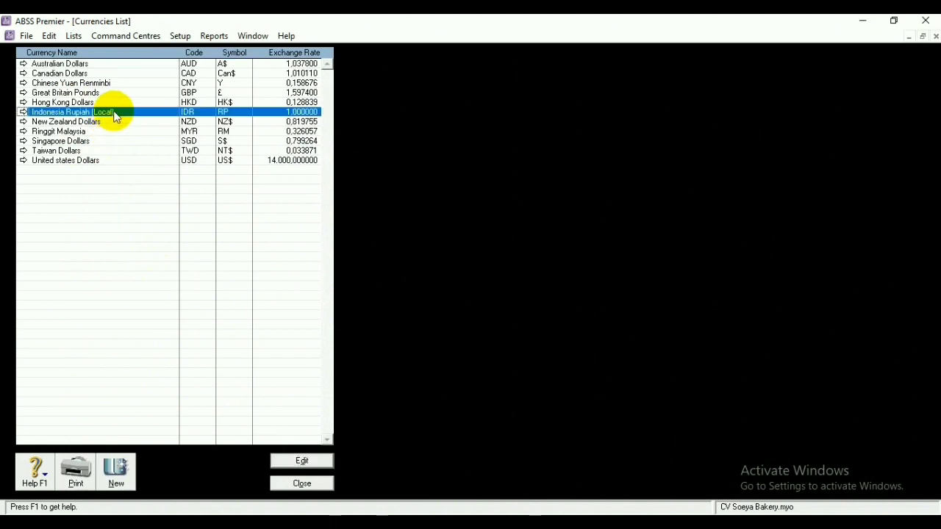
left_click(306, 459)
left_click(313, 463)
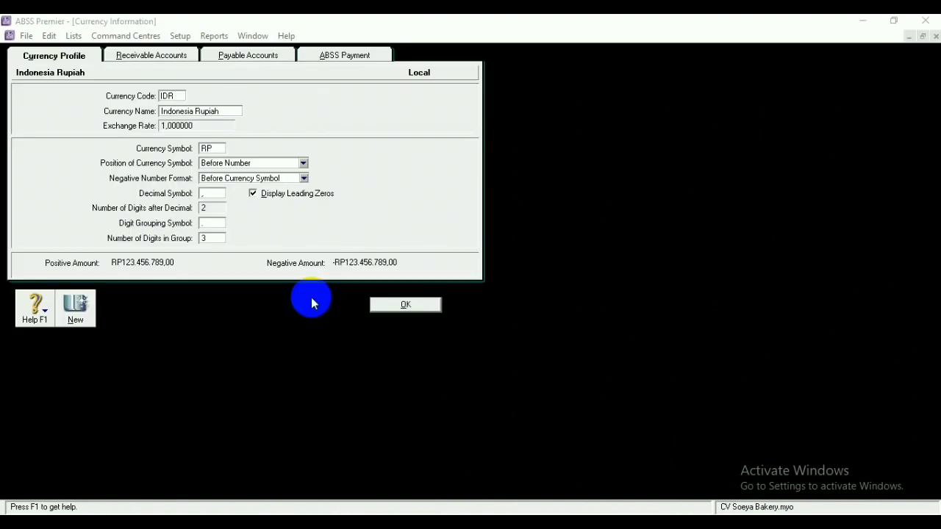
Set the rupiah's receivable discount account to 4-2300 Potongan Penjualan and late charges to 4-2100 Pendapatan angkut
left_click(170, 61)
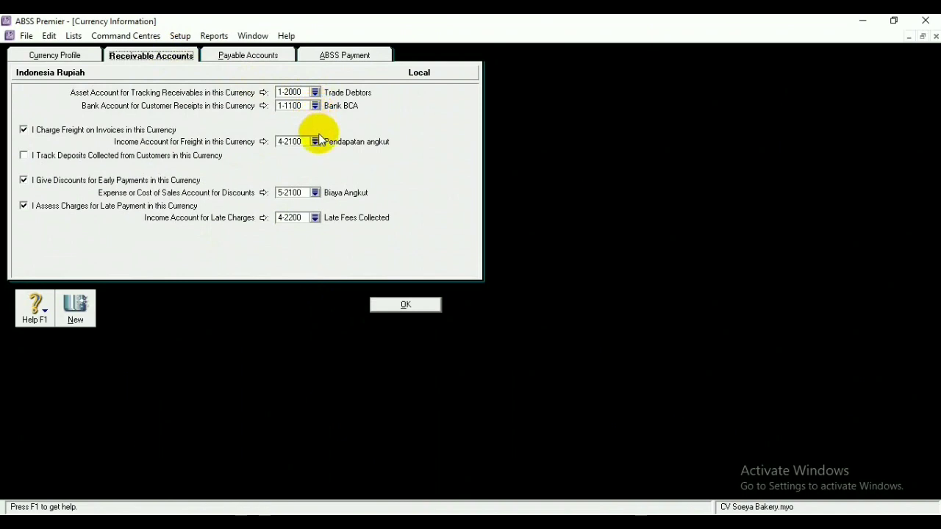
left_click(315, 193)
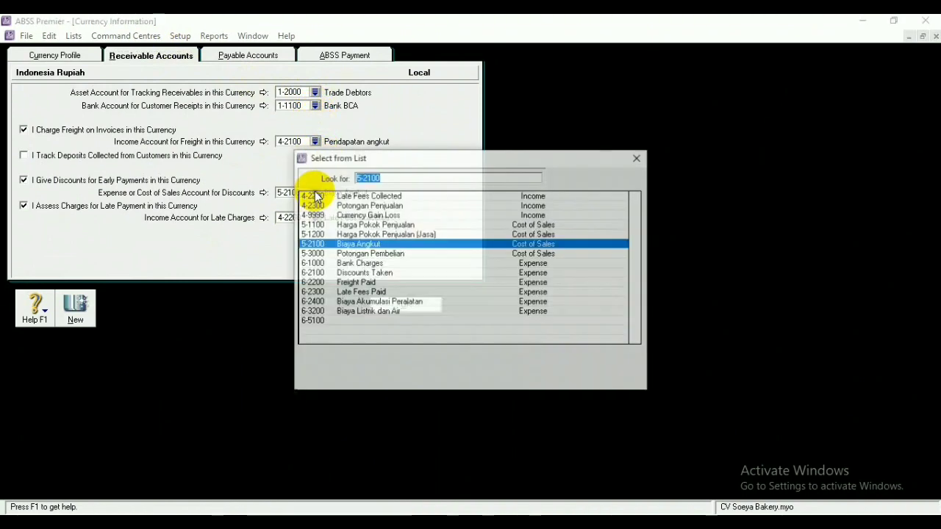
left_click(390, 253)
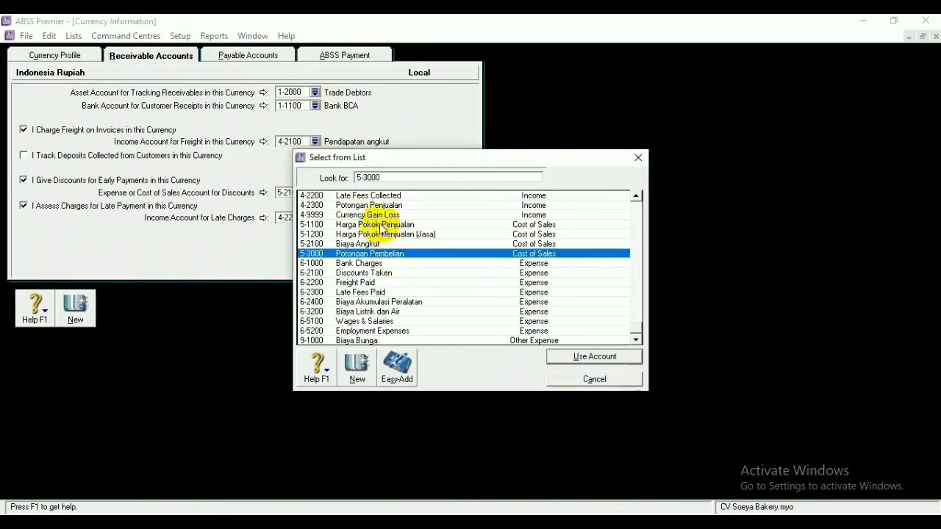
left_click(635, 196)
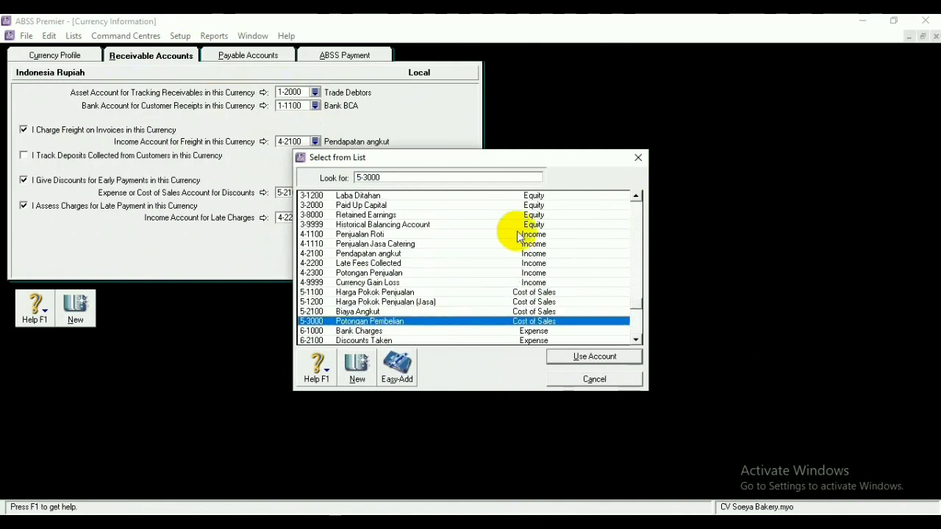
left_click(384, 274)
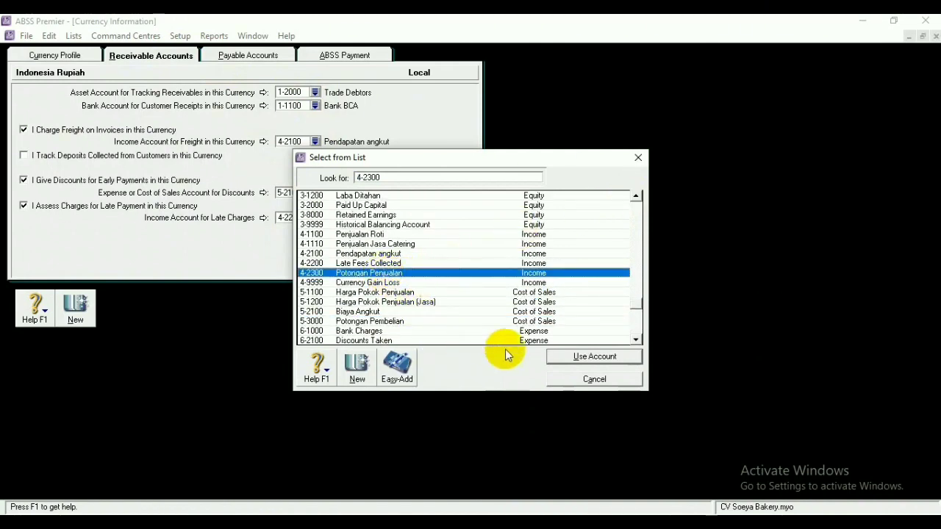
left_click(578, 358)
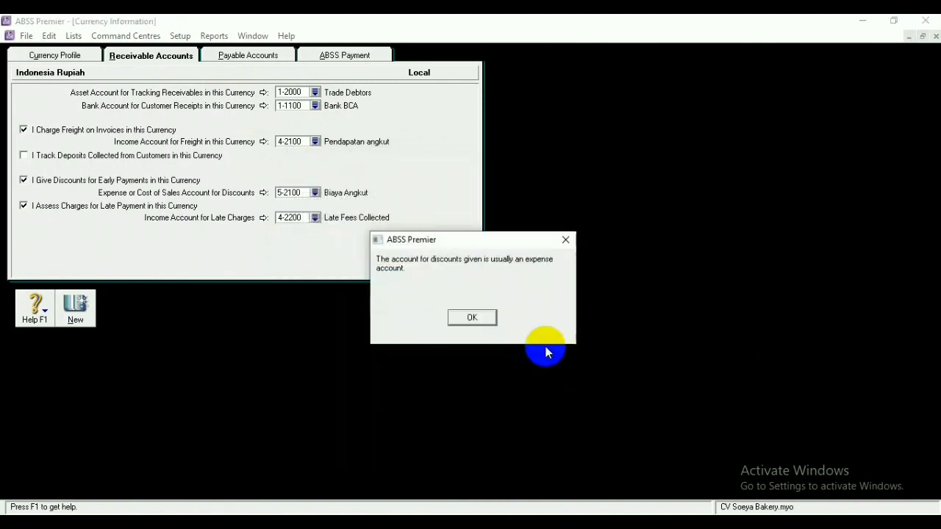
left_click(474, 317)
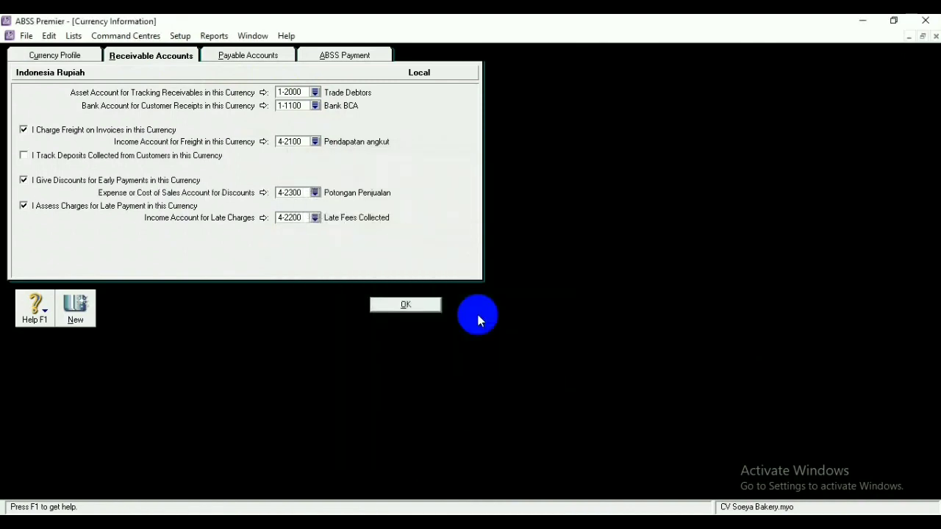
left_click(315, 218)
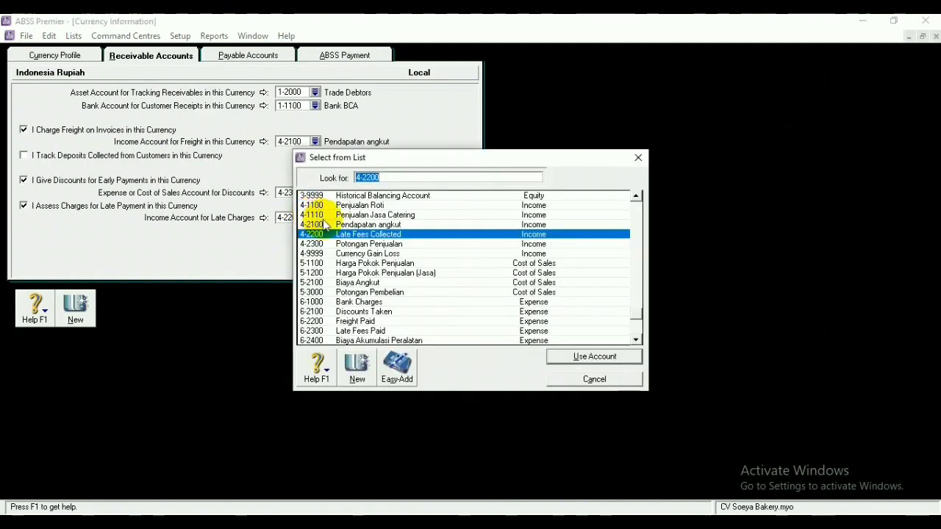
left_click(355, 226)
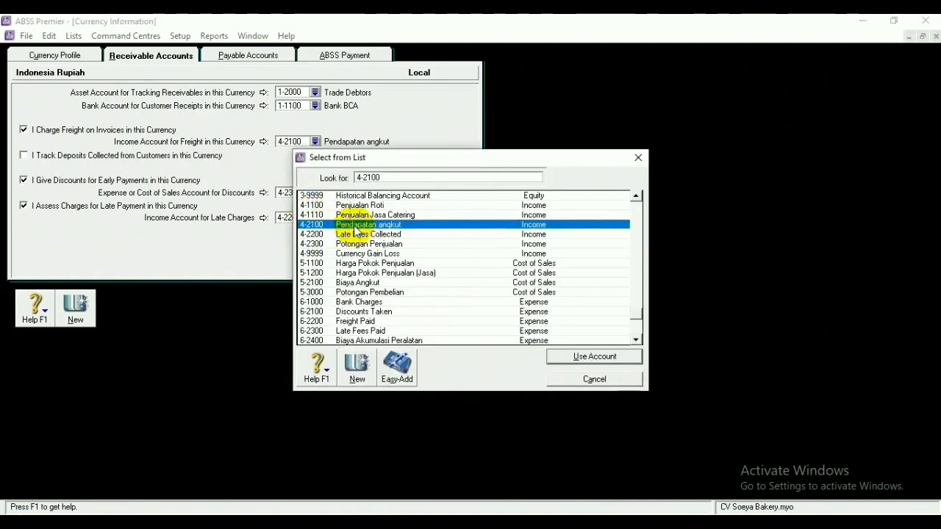
left_click(561, 360)
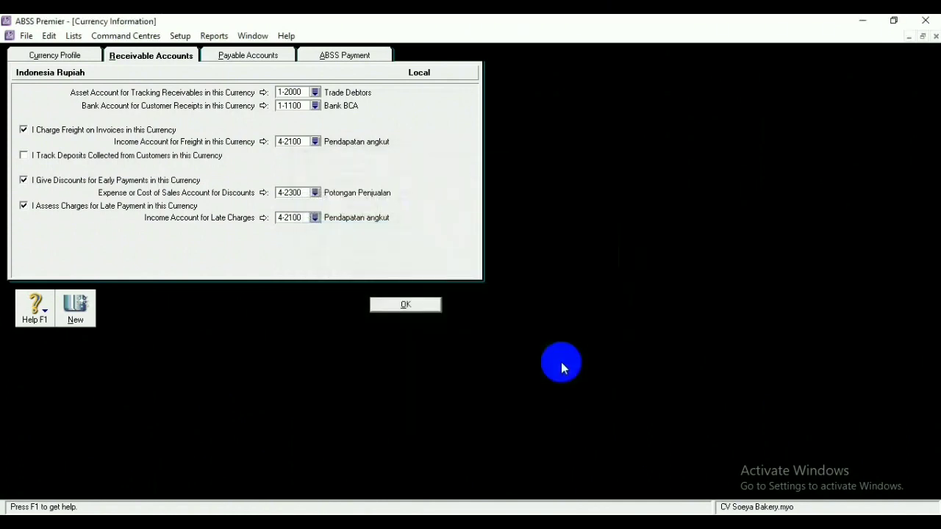
left_click(247, 55)
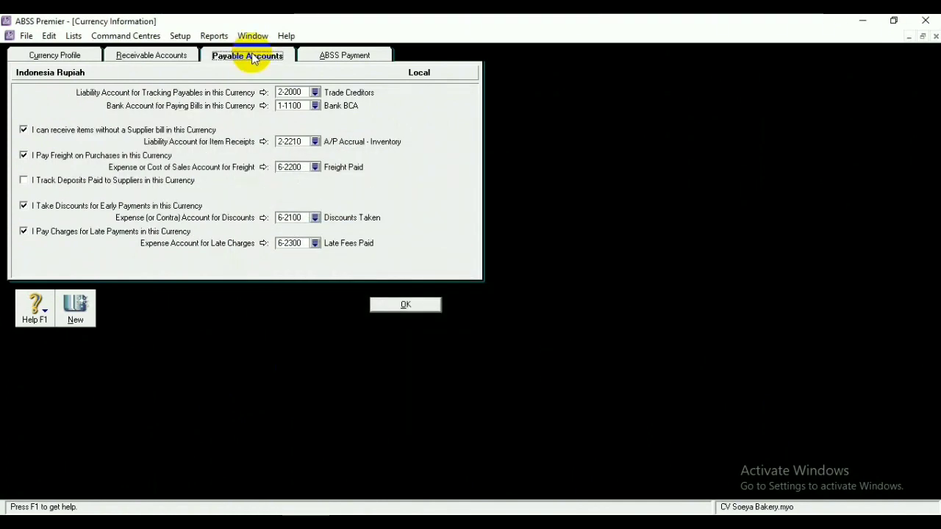
Set the rupiah payables liability to 2-1210 Hutang Dagang and bill payments to 1-1200 Bank Mandiri
left_click(314, 93)
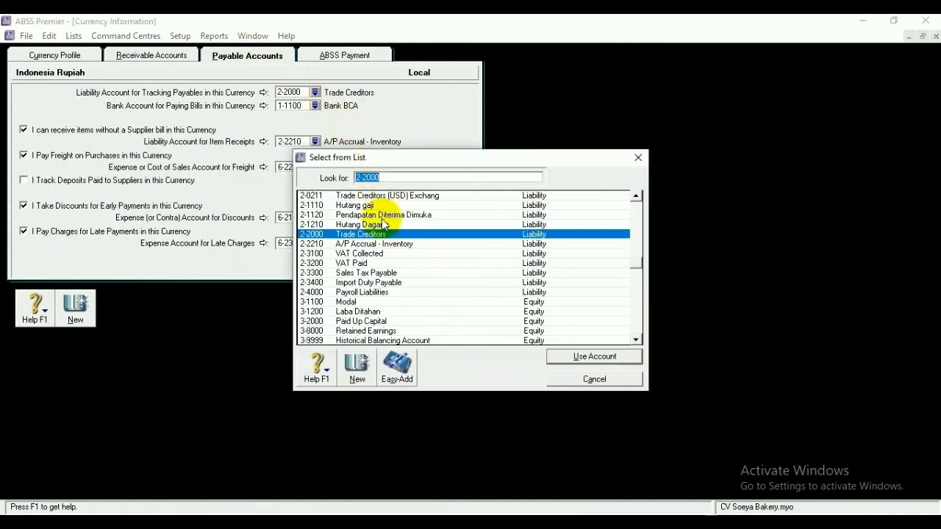
left_click(383, 224)
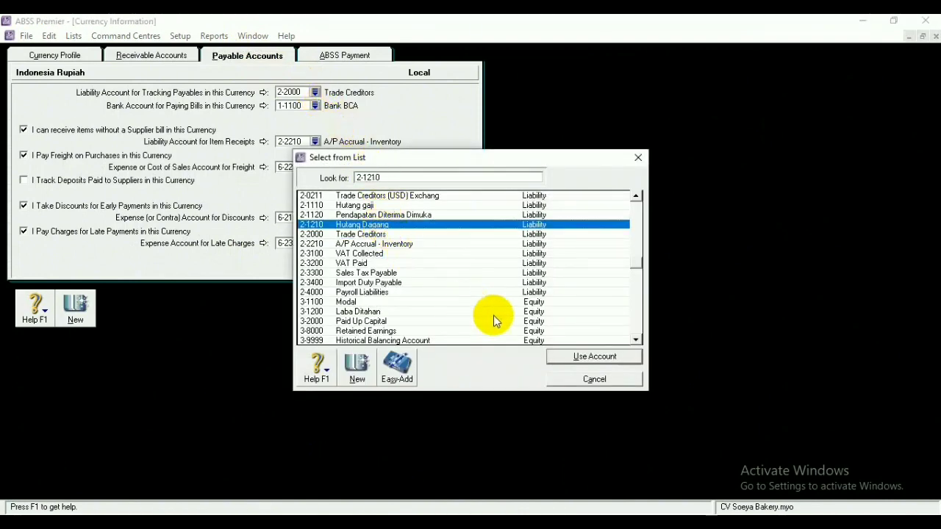
left_click(555, 356)
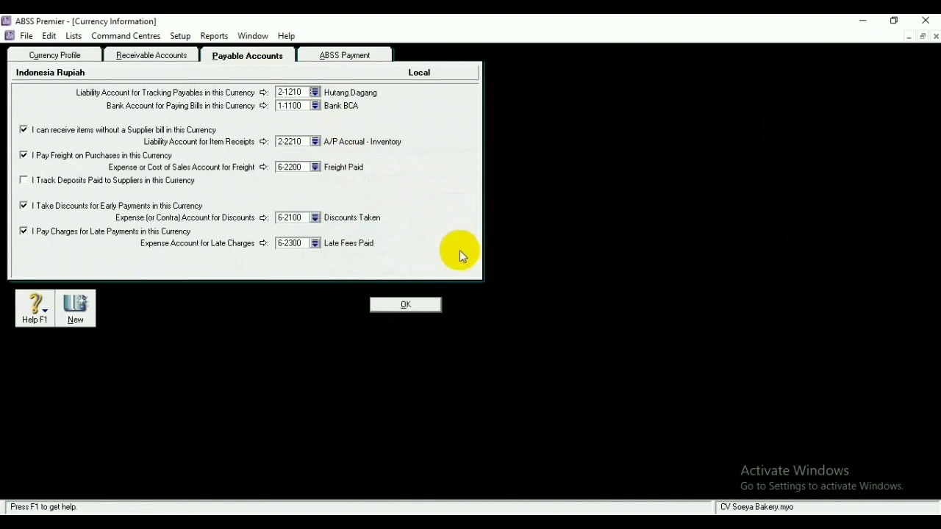
left_click(314, 106)
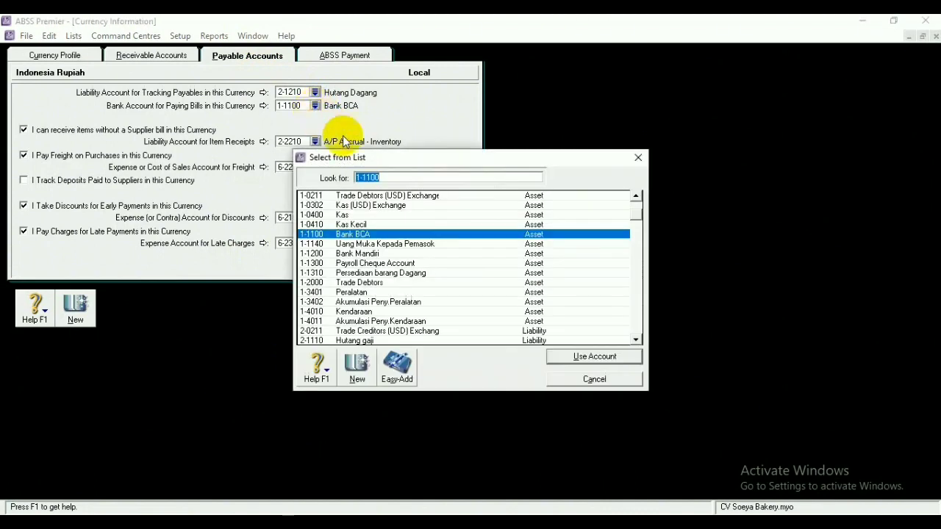
left_click(382, 253)
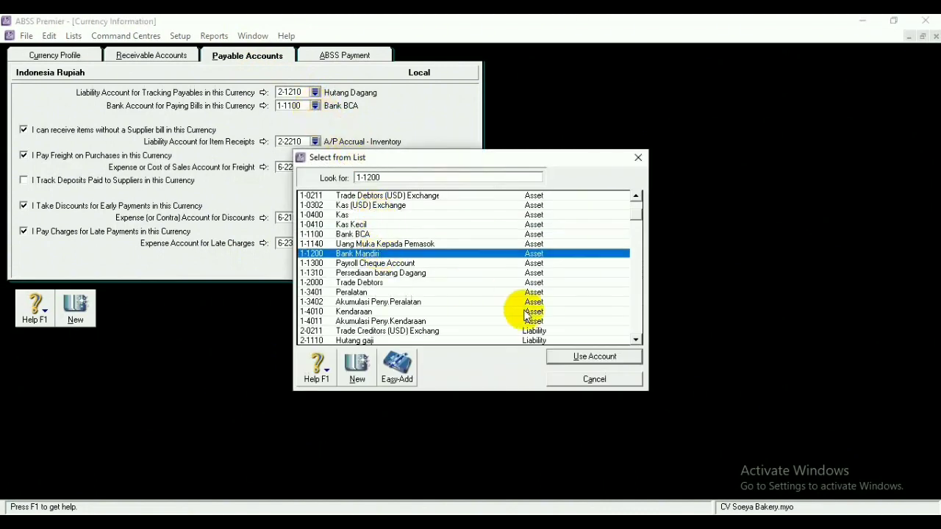
left_click(578, 358)
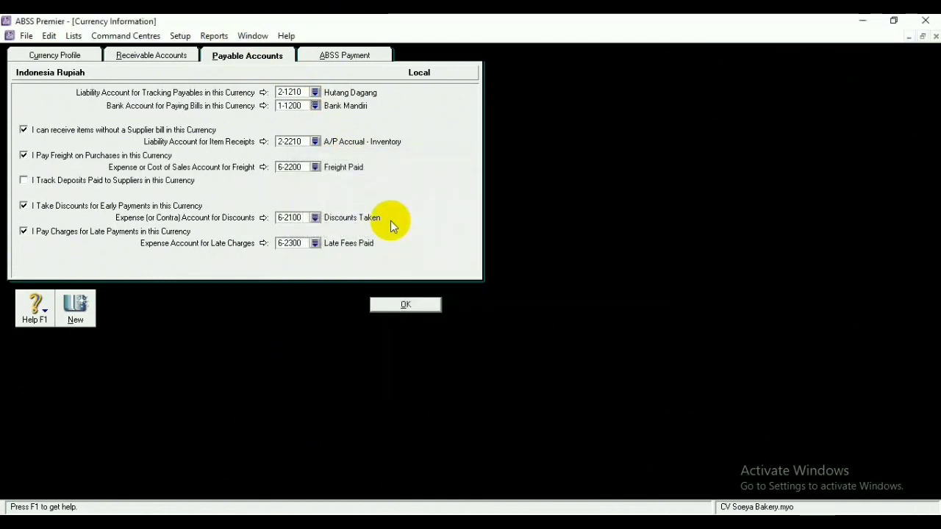
Use 5-2100 Biaya Angkut for item receipts, accept the warnings, and save the rupiah settings
left_click(314, 142)
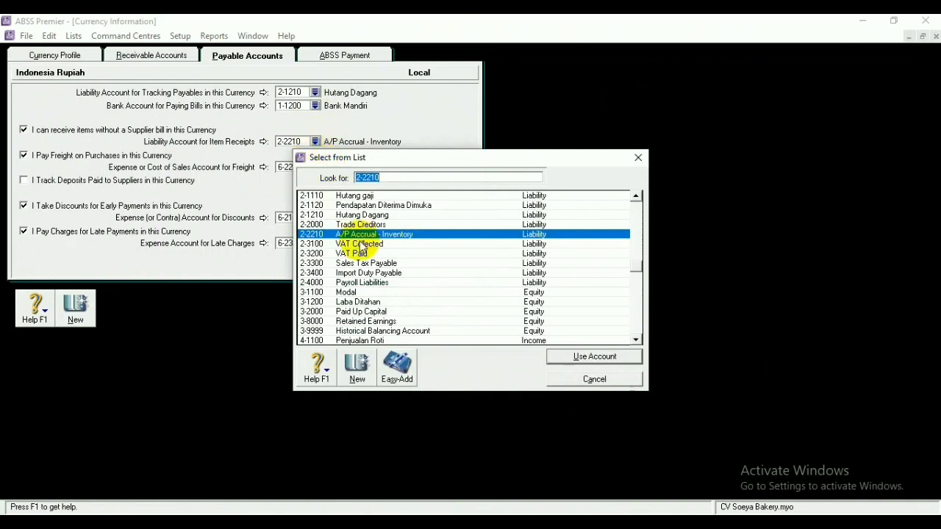
scroll(383, 283, "down", 3)
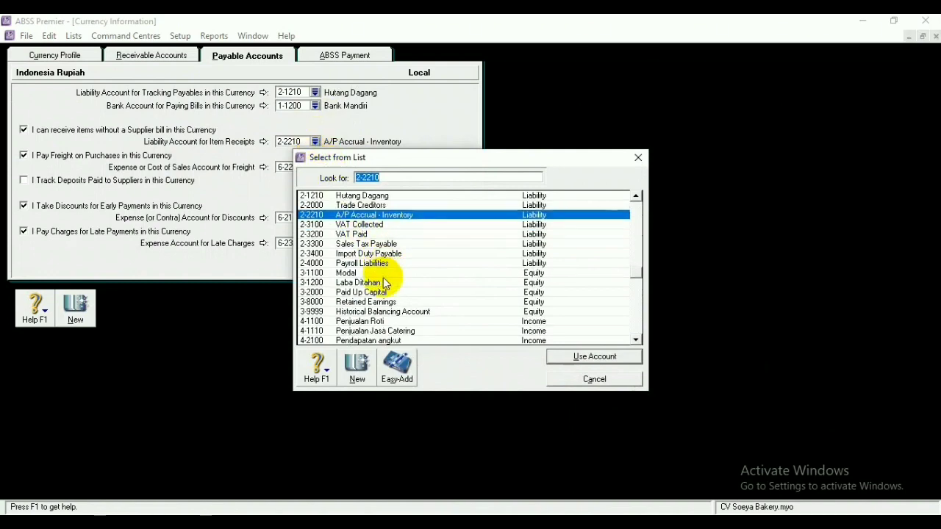
scroll(383, 284, "down", 1)
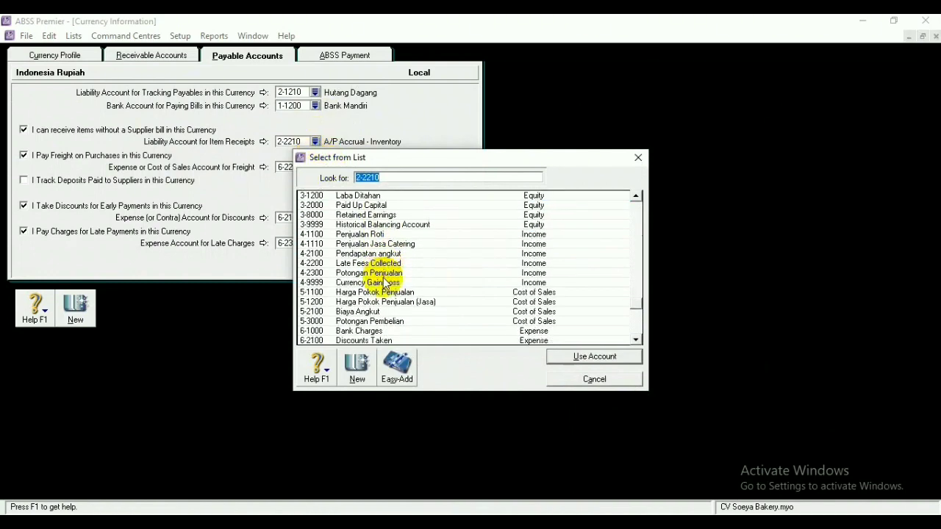
left_click(378, 312)
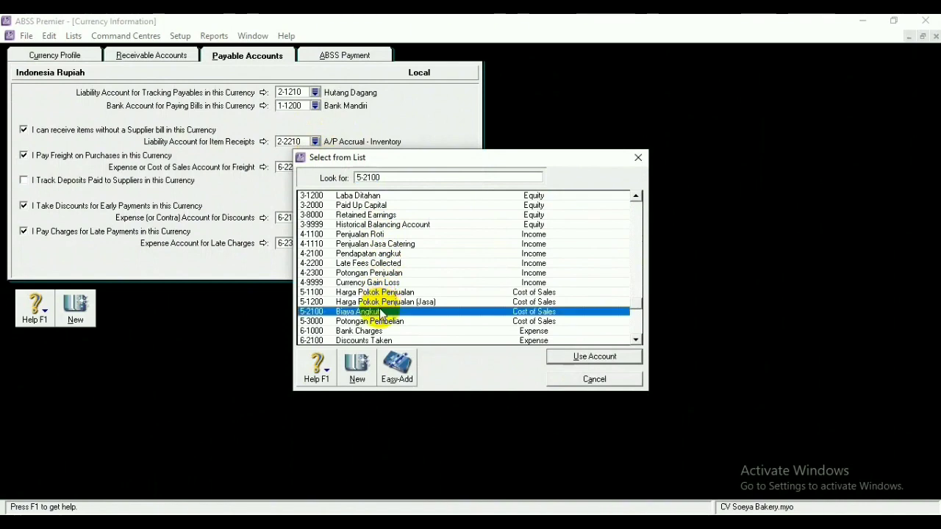
left_click(584, 357)
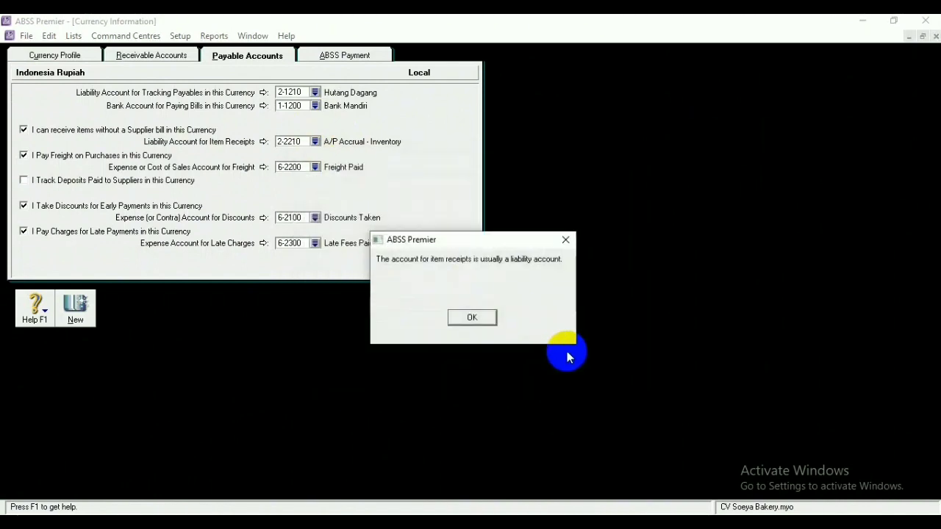
left_click(473, 317)
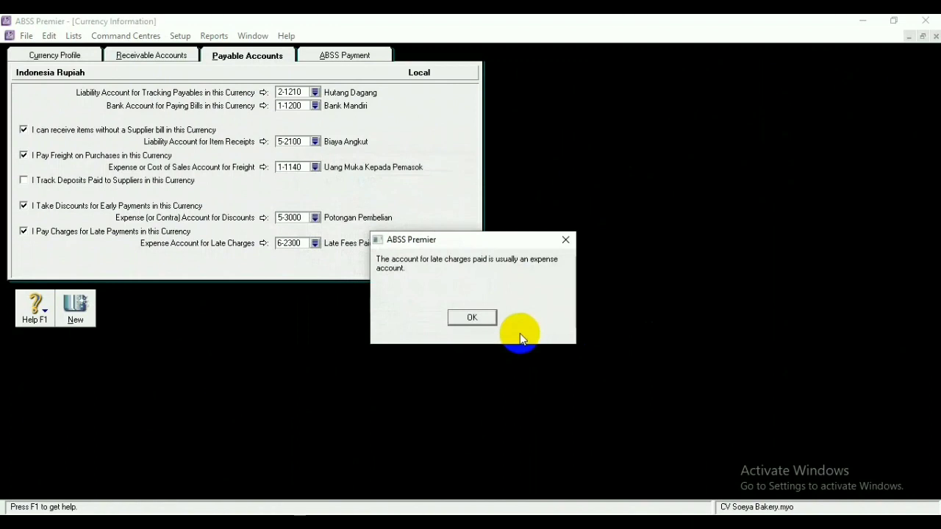
left_click(473, 318)
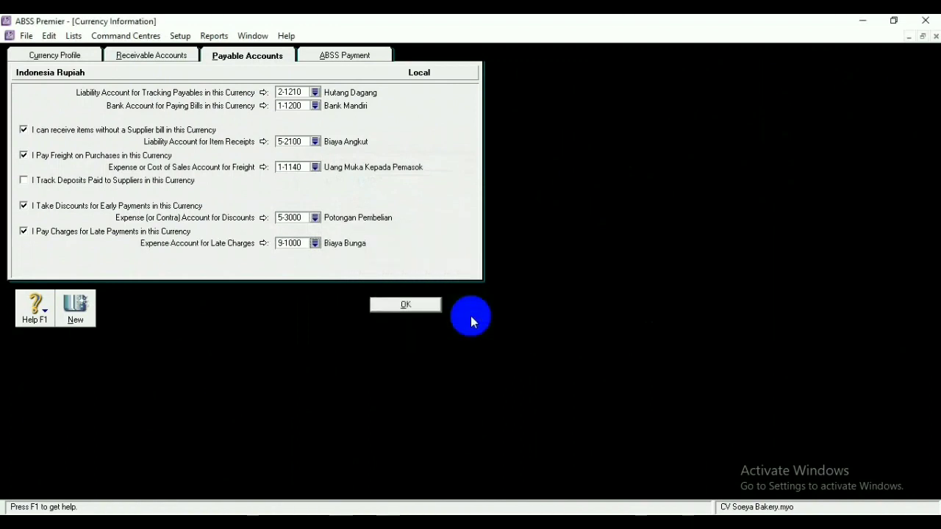
left_click(412, 306)
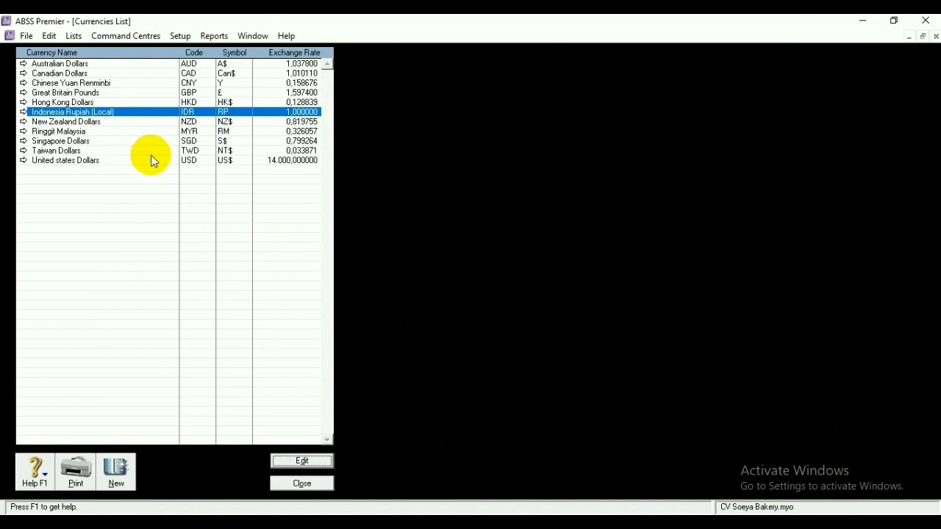
Open the United States Dollars currency and track its receivables in 1-0210 Trade Debtors (USD)
left_click(195, 161)
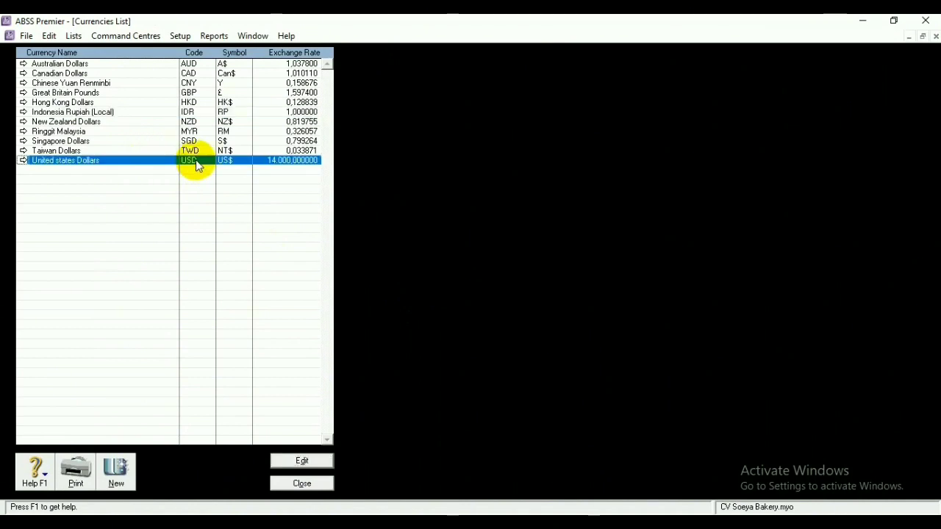
left_click(310, 461)
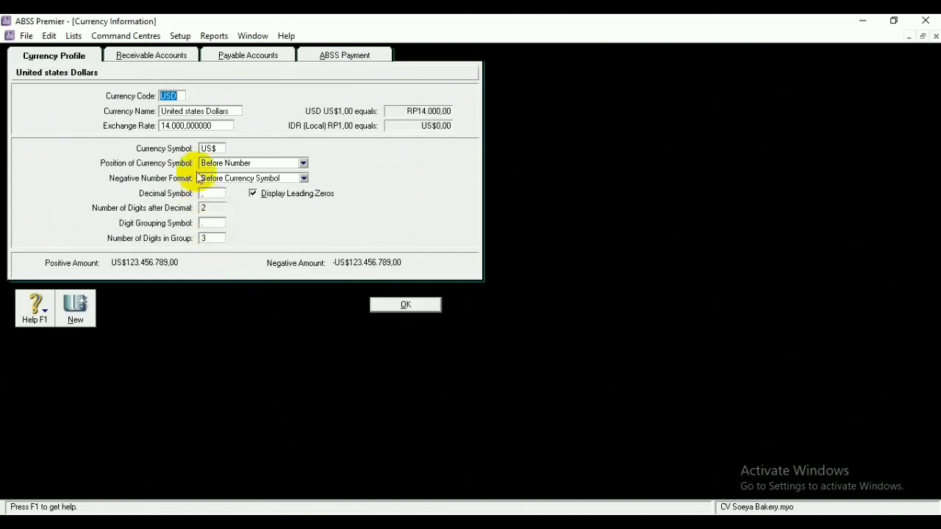
left_click(171, 55)
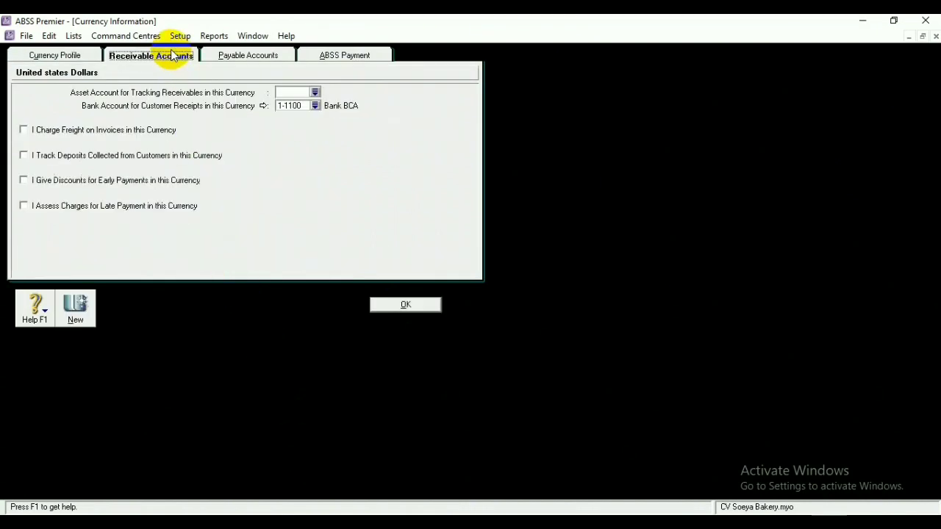
left_click(315, 92)
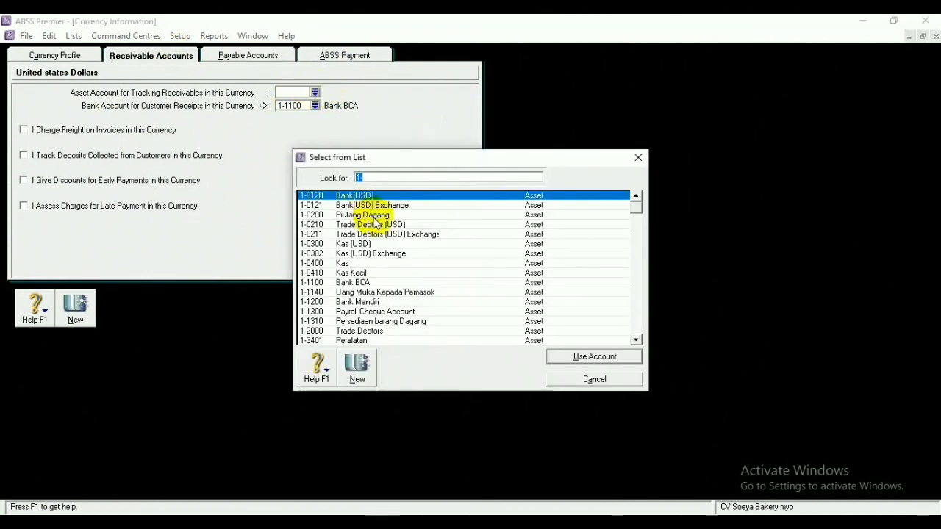
left_click(378, 225)
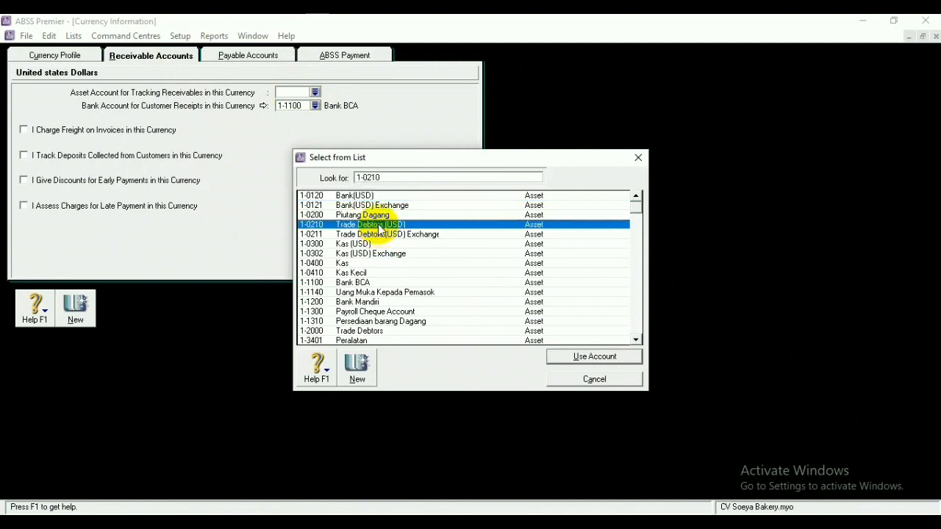
left_click(559, 357)
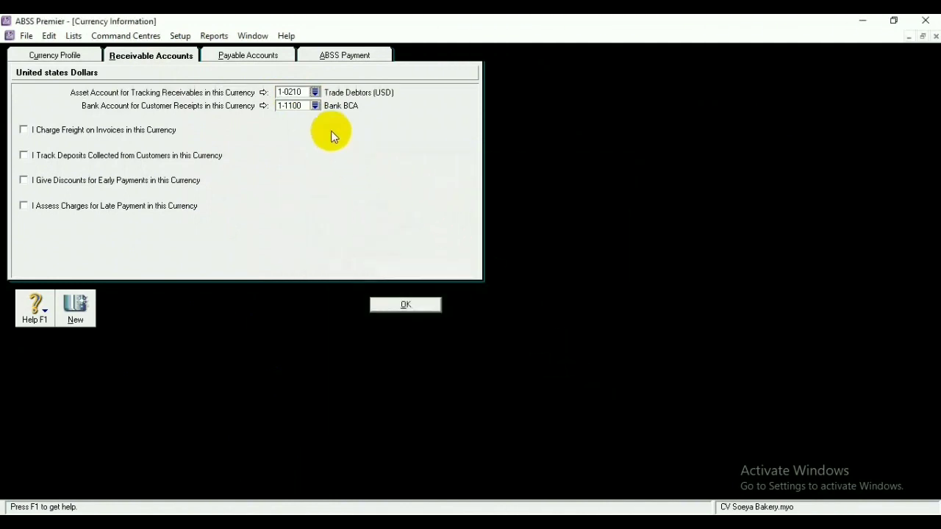
Deposit US Dollar customer receipts into 1-0120 Bank(USD)
left_click(314, 106)
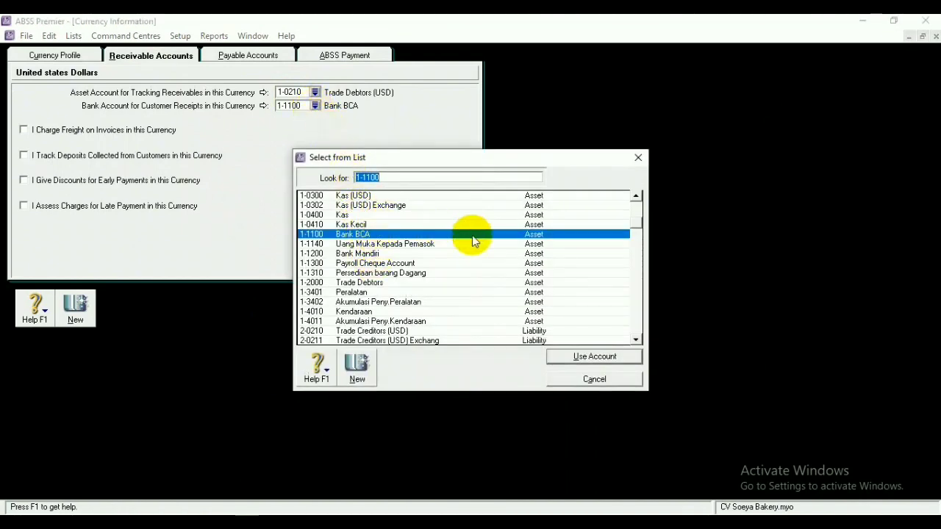
left_click(635, 197)
left_click(636, 196)
left_click(635, 197)
left_click(636, 196)
left_click(636, 196)
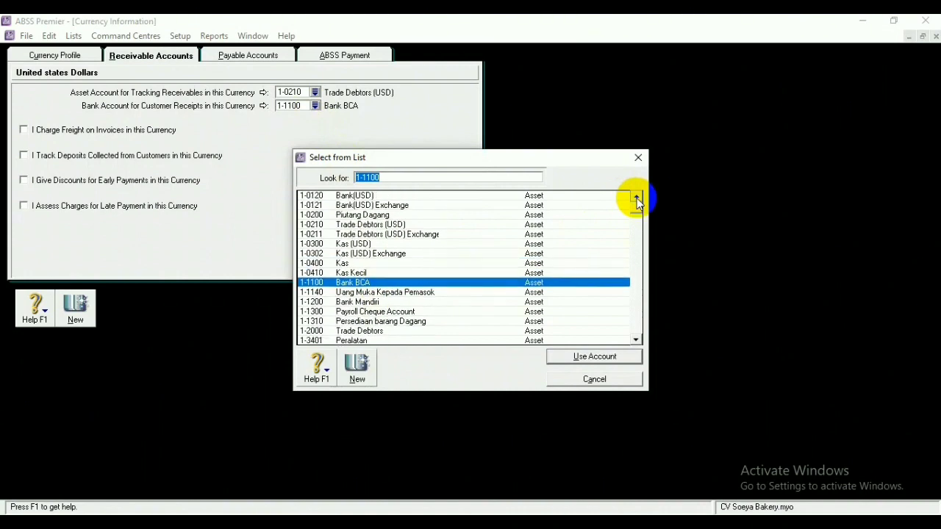
left_click(489, 197)
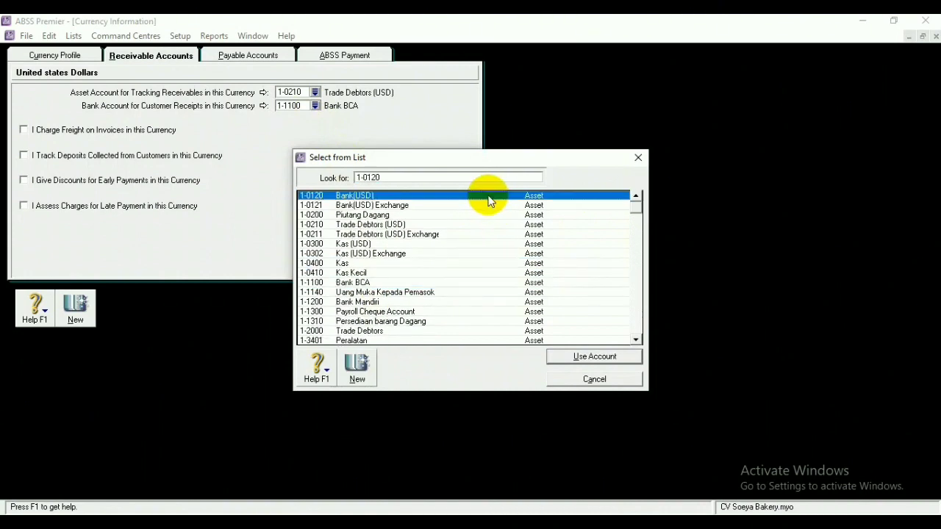
left_click(571, 360)
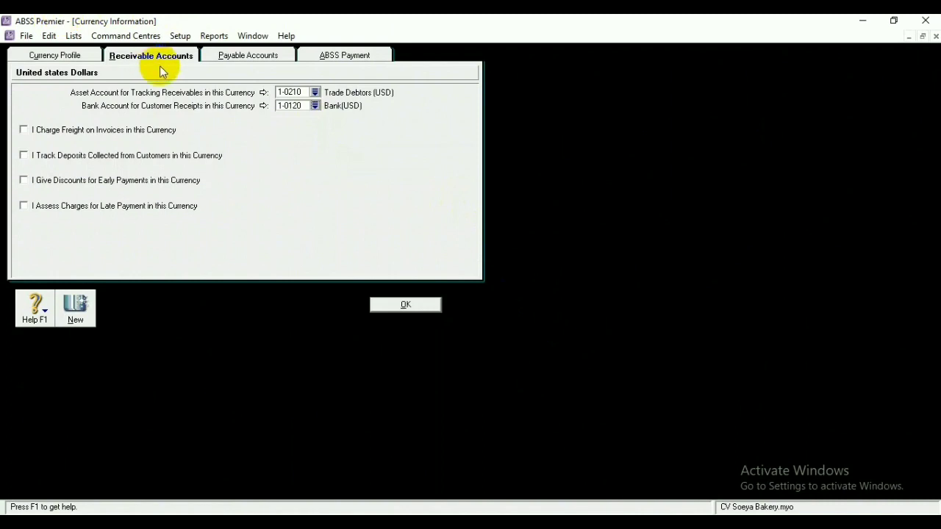
left_click(225, 57)
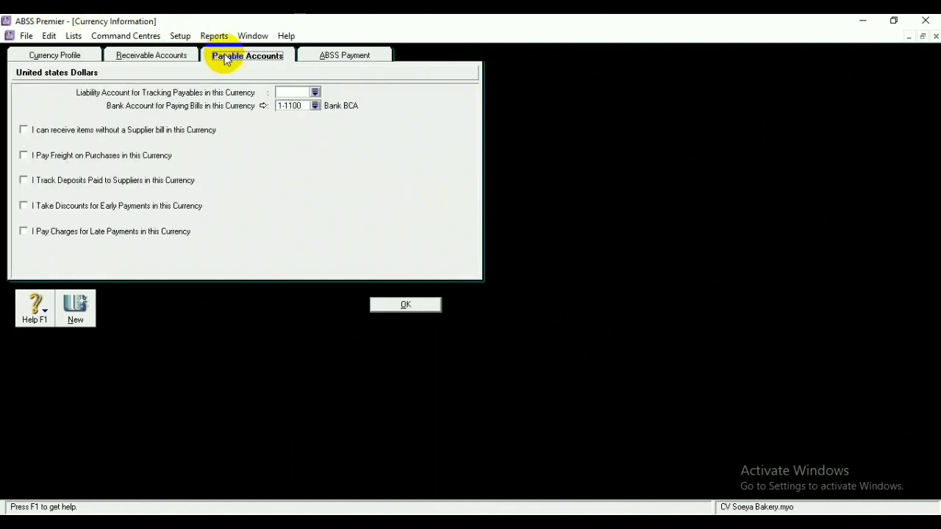
Set US Dollar payables to 2-0210 Trade Creditors (USD) and bill payments to 1-0120 Bank(USD), then save and close
left_click(314, 94)
type("2")
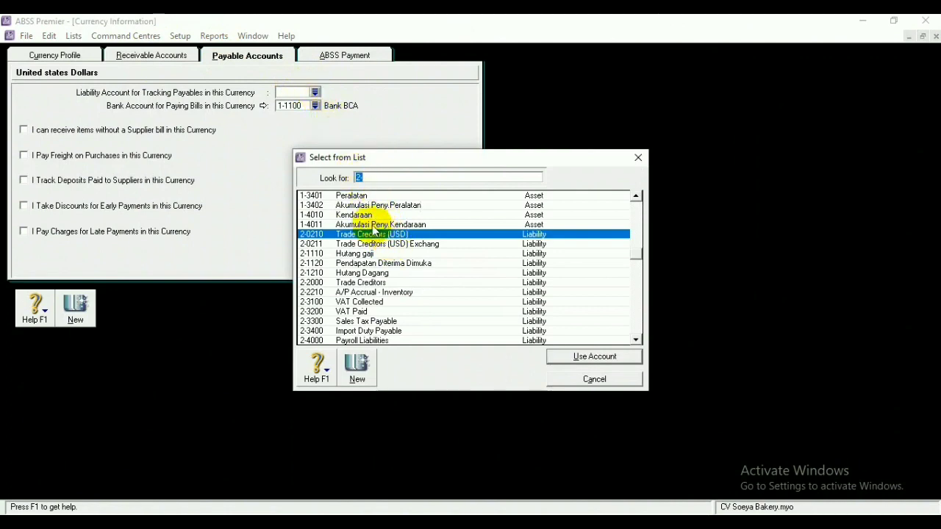
left_click(373, 234)
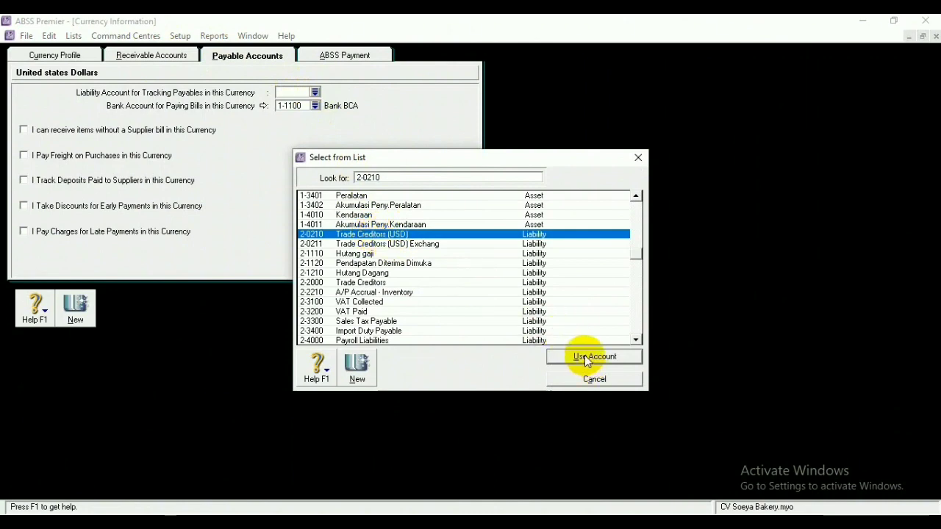
left_click(586, 357)
left_click(315, 106)
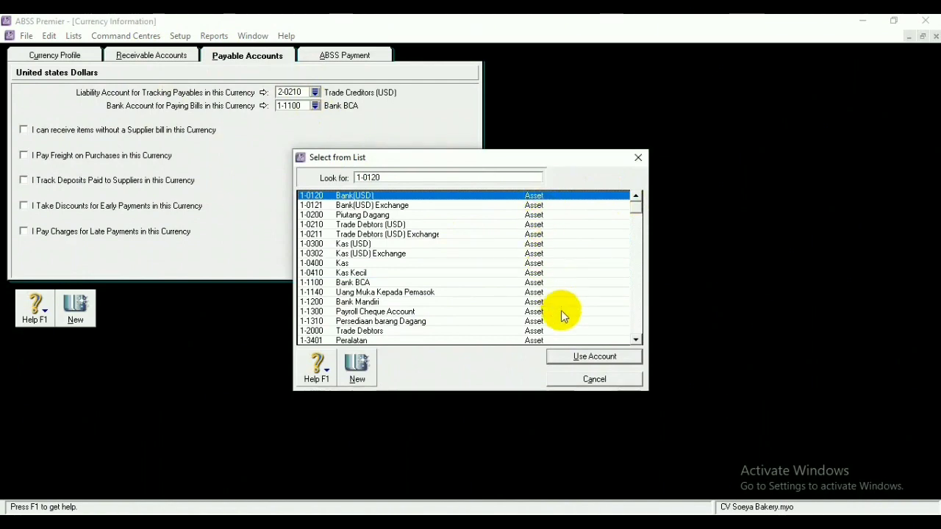
left_click(587, 357)
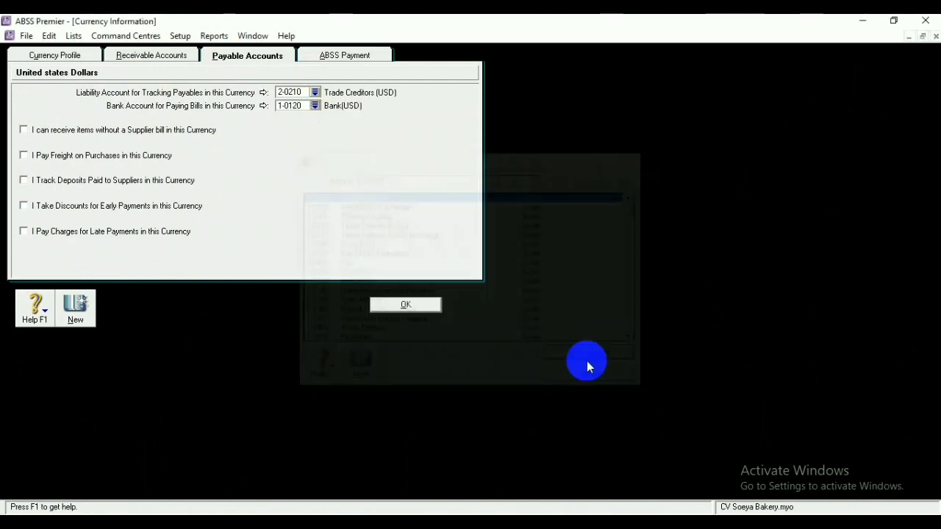
left_click(405, 304)
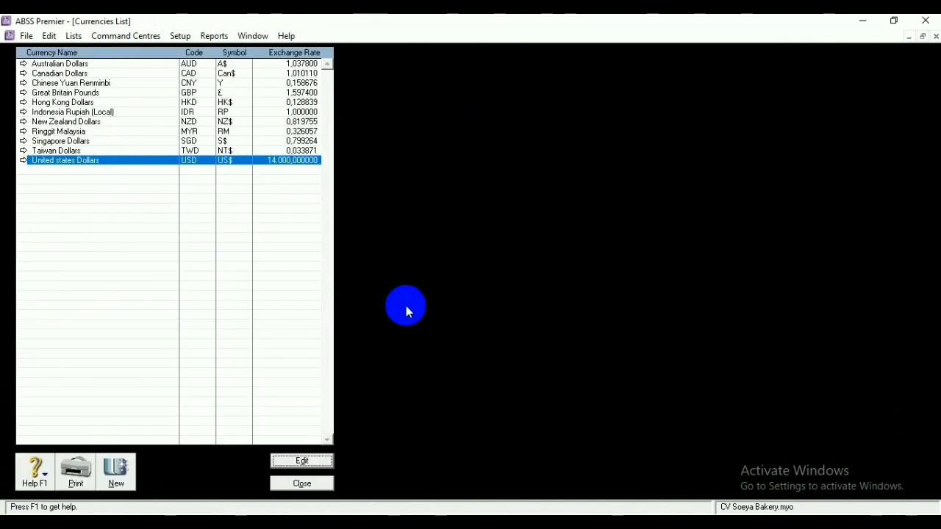
left_click(301, 483)
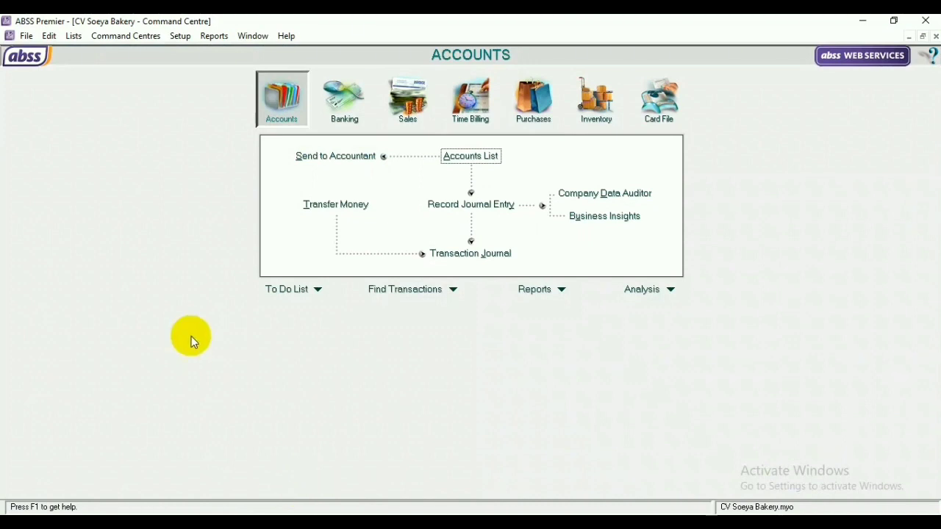
In the Tax Code List, change the VAT code to PPN
left_click(77, 36)
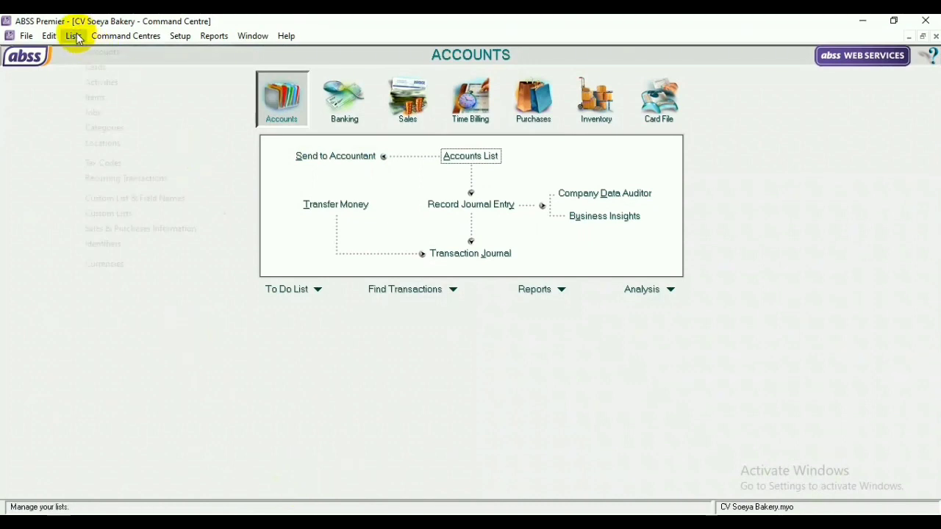
left_click(127, 163)
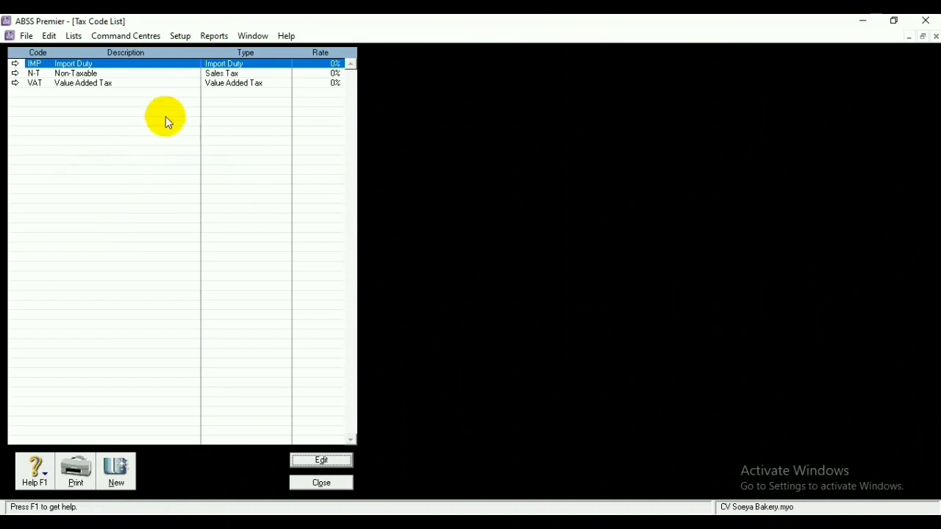
left_click(180, 84)
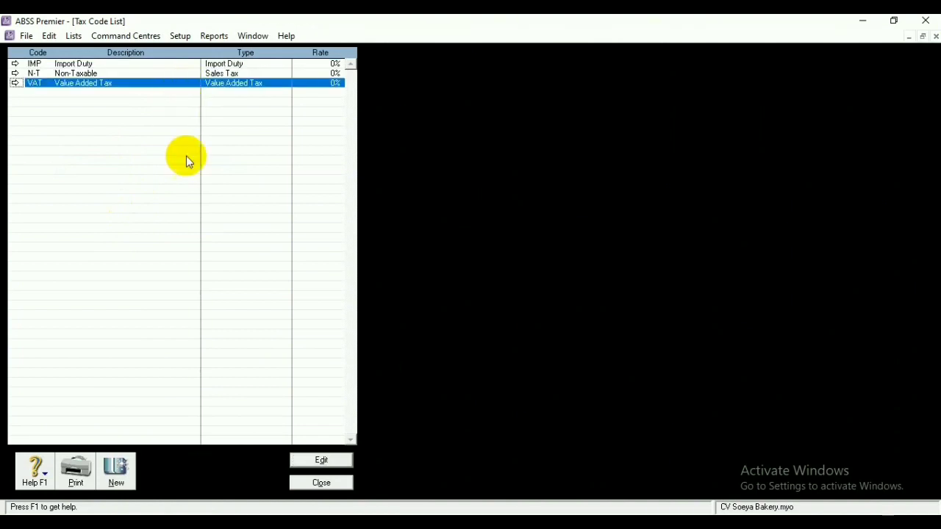
left_click(312, 460)
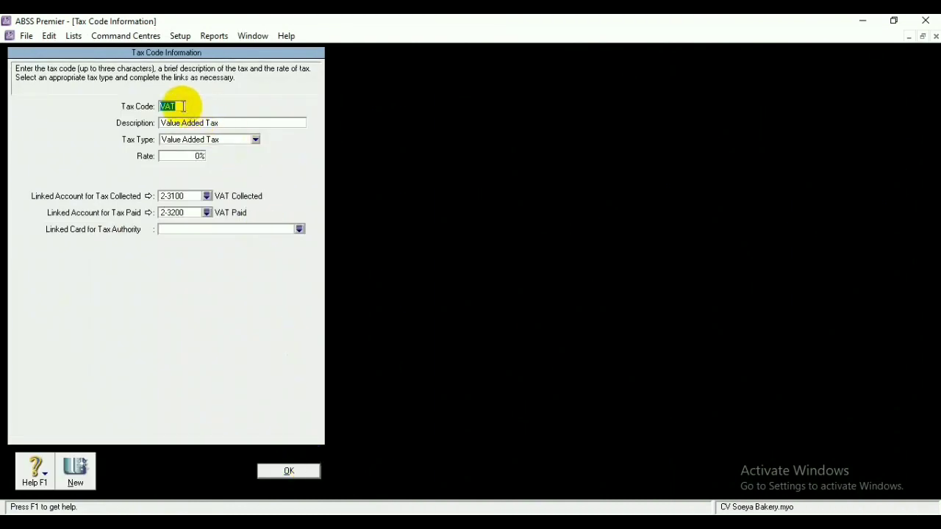
key("BackSpace")
key("Return")
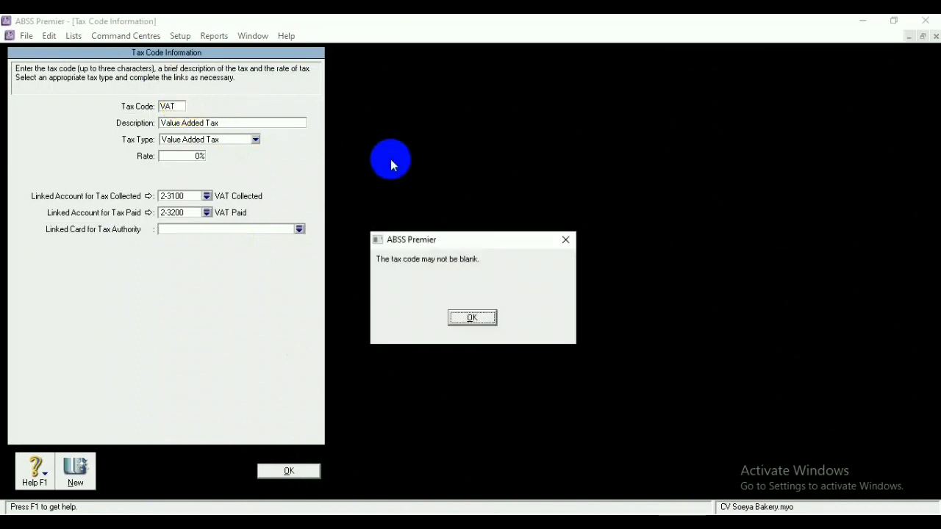
left_click(565, 240)
key("BackSpace")
type("PPN")
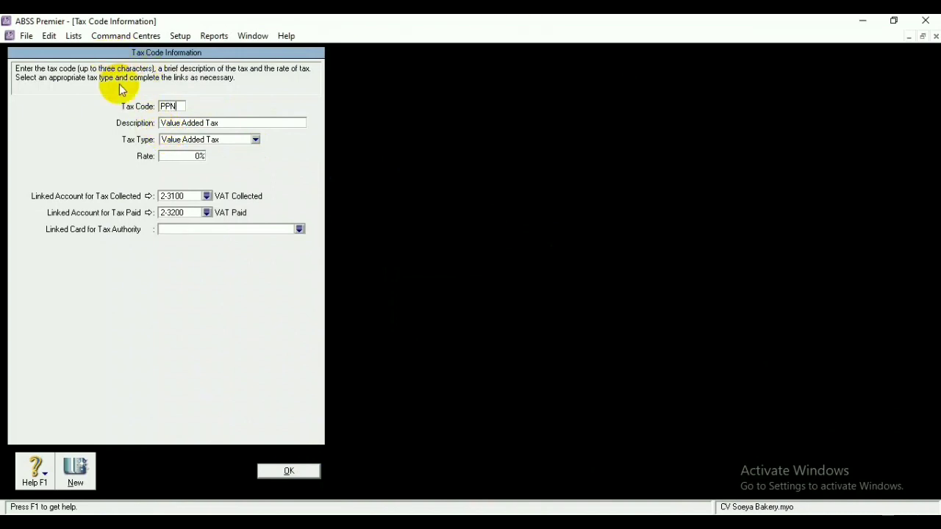
Describe PPN as 'Pajak Pertambahan Nilai' with an 11% rate and save it
double_click(234, 122)
key("BackSpace")
type("Pajak Pertambahs")
key("BackSpace")
type("a")
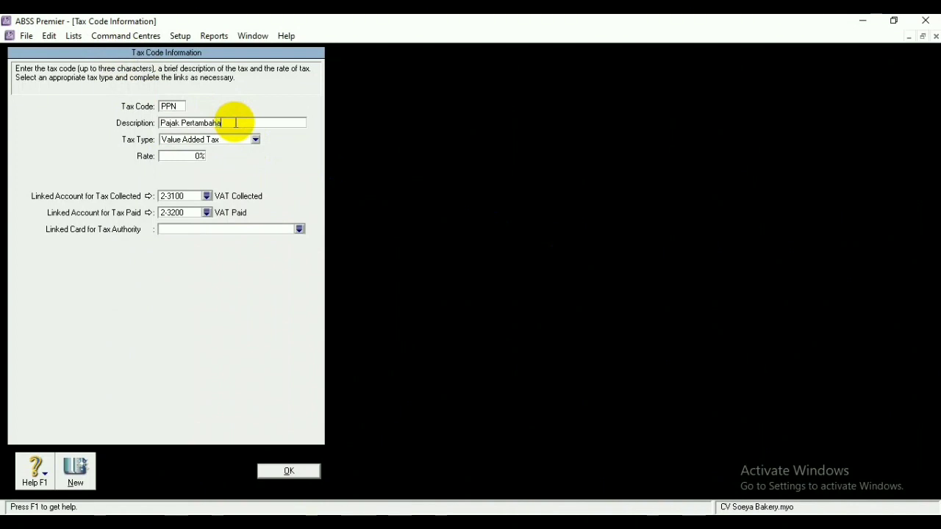
type("n Nilai")
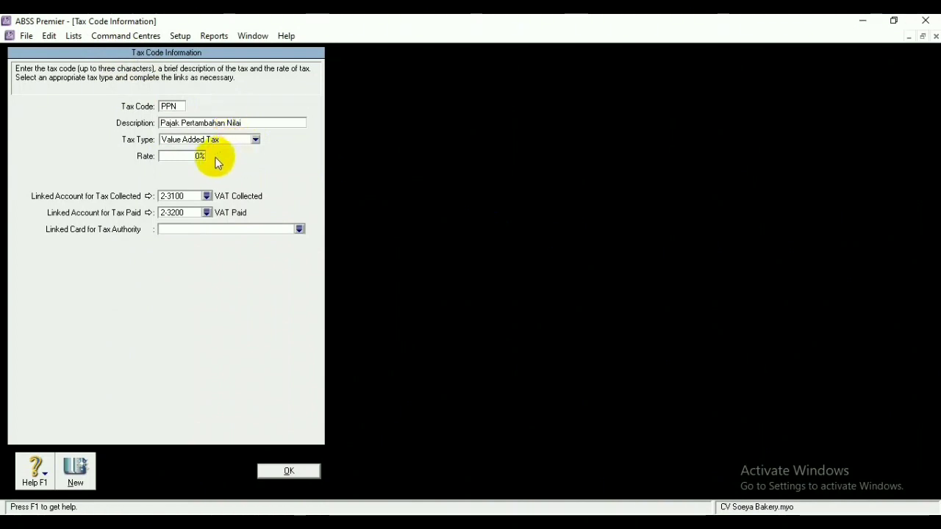
left_click(200, 156)
type("11")
left_click(291, 471)
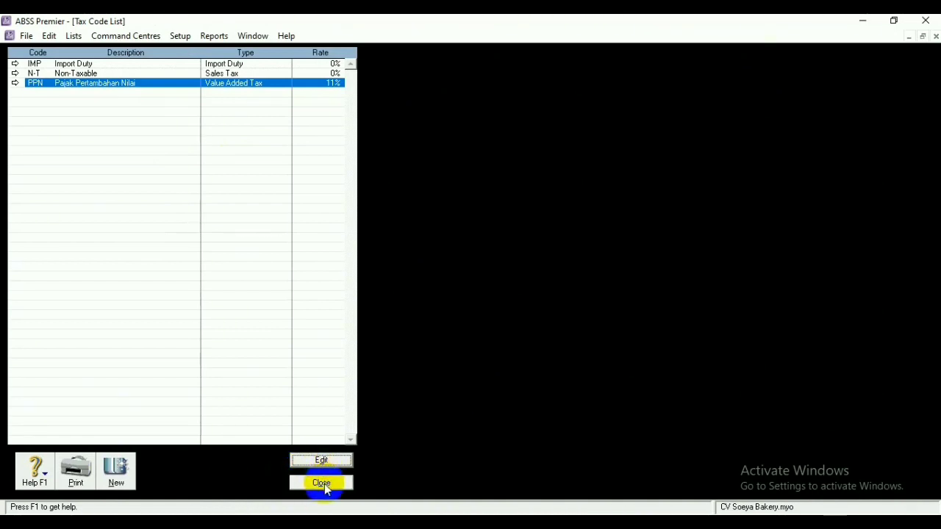
left_click(324, 484)
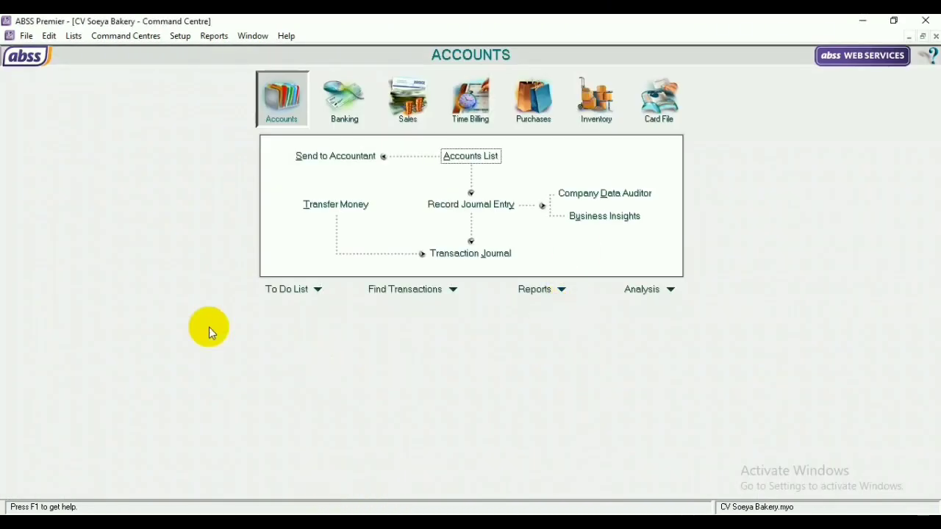
Create two new jobs, J and P, in the Jobs List
left_click(74, 36)
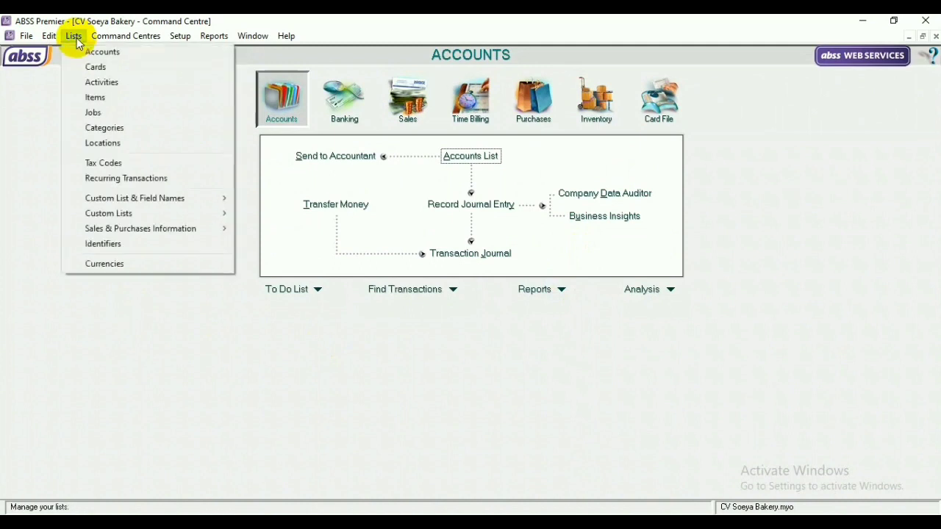
left_click(112, 111)
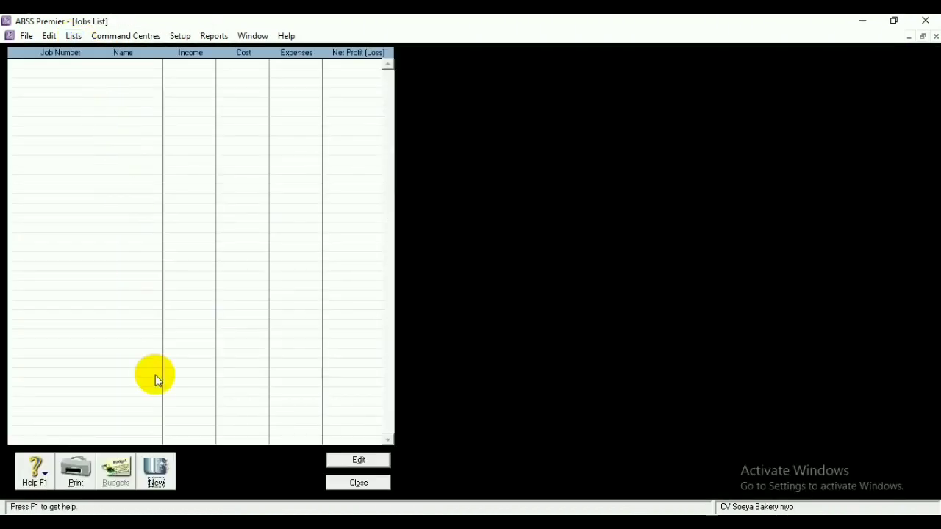
left_click(159, 466)
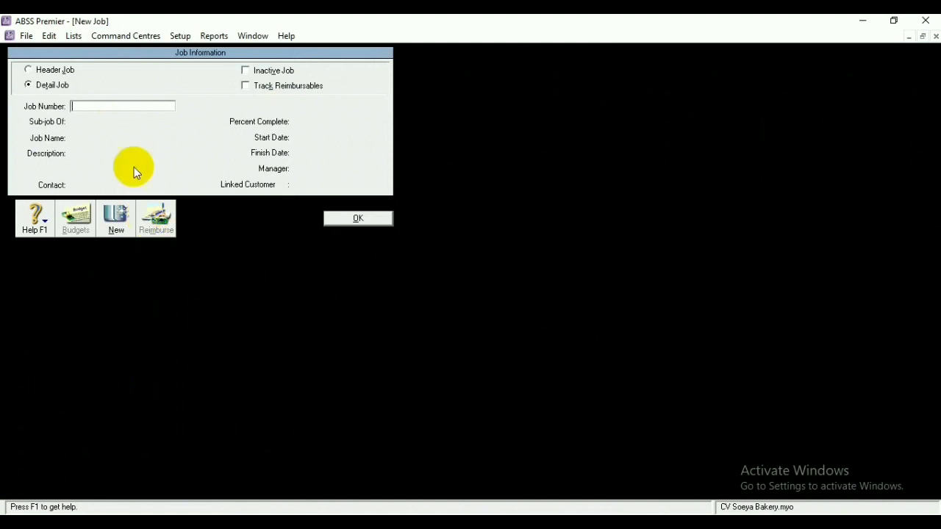
type("J")
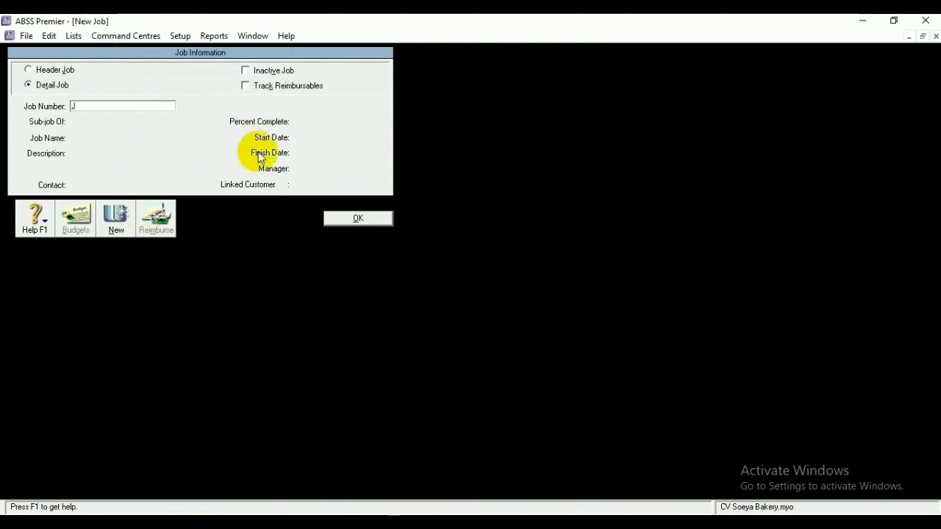
left_click(343, 220)
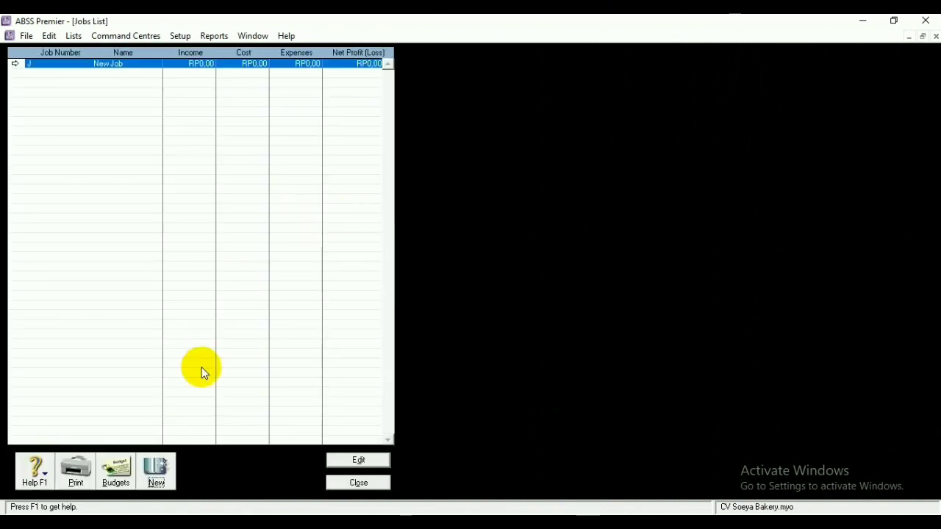
left_click(159, 481)
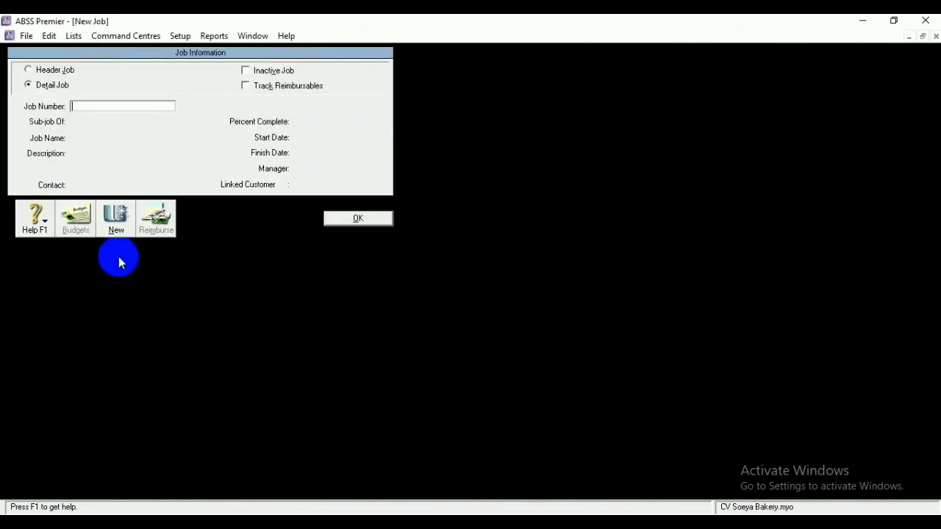
type("P")
left_click(330, 219)
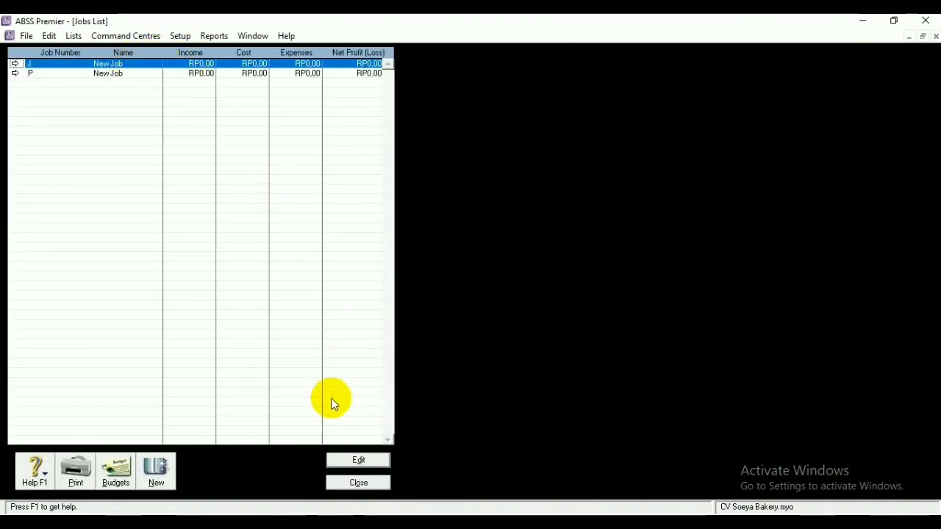
Rename job J to 'Jasa' and job P to 'Product', then close the Jobs List
left_click(351, 461)
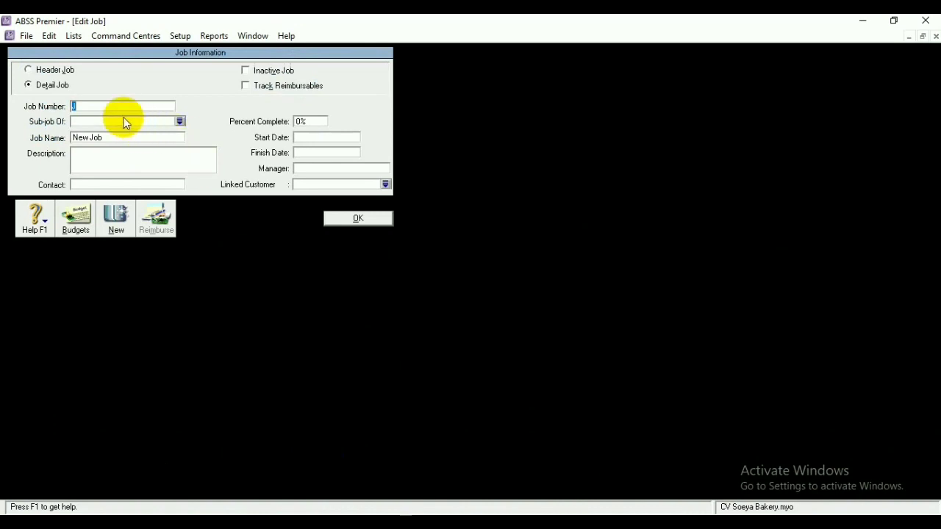
left_click(111, 138)
key("BackSpace")
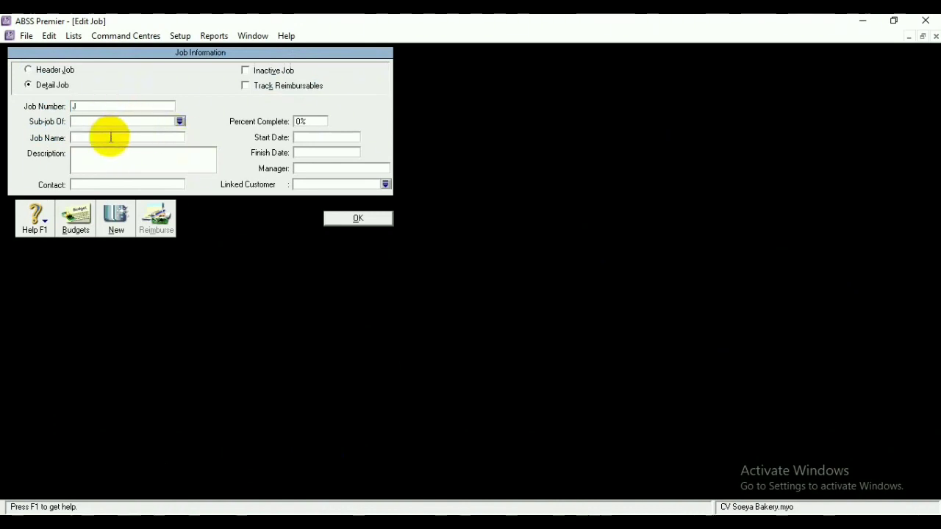
type("Jasa")
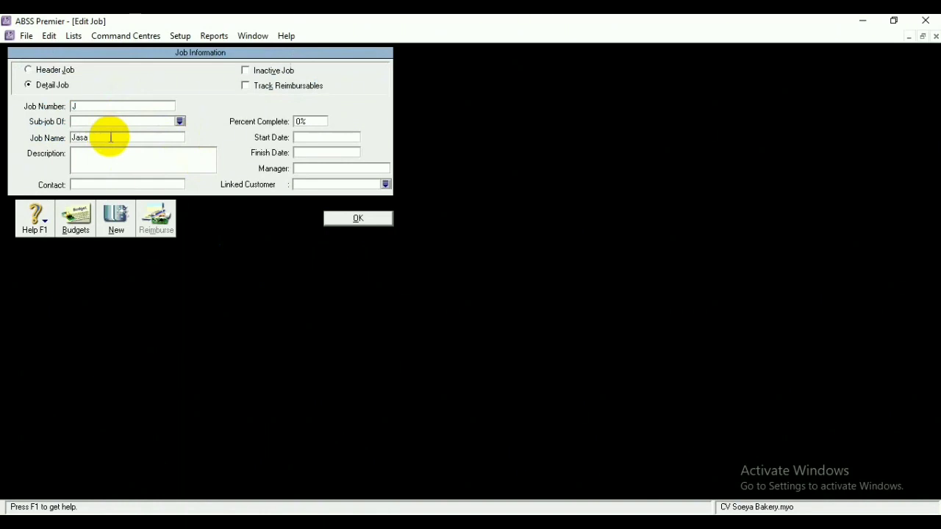
left_click(359, 218)
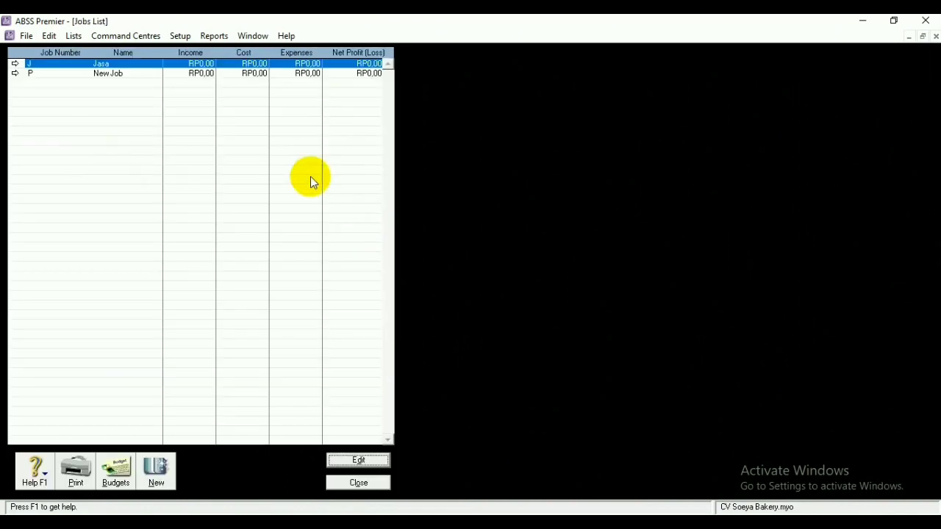
left_click(132, 74)
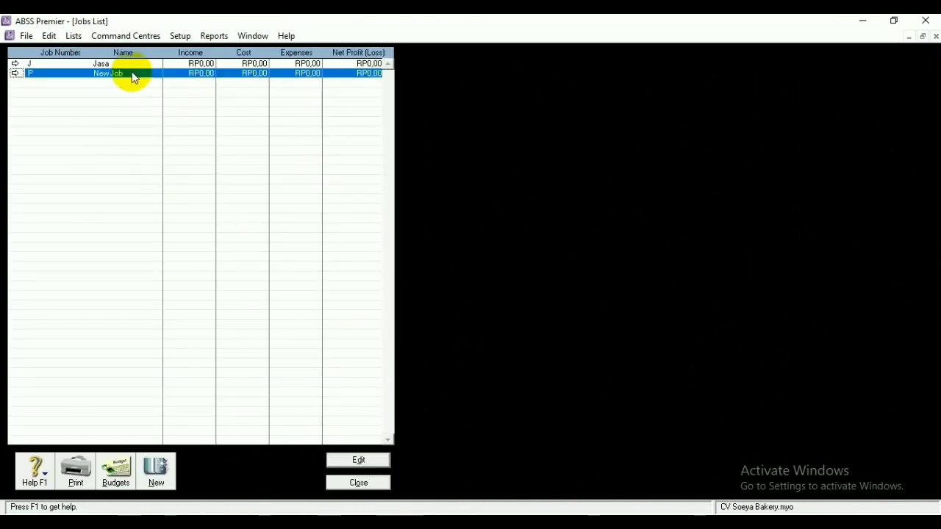
left_click(372, 460)
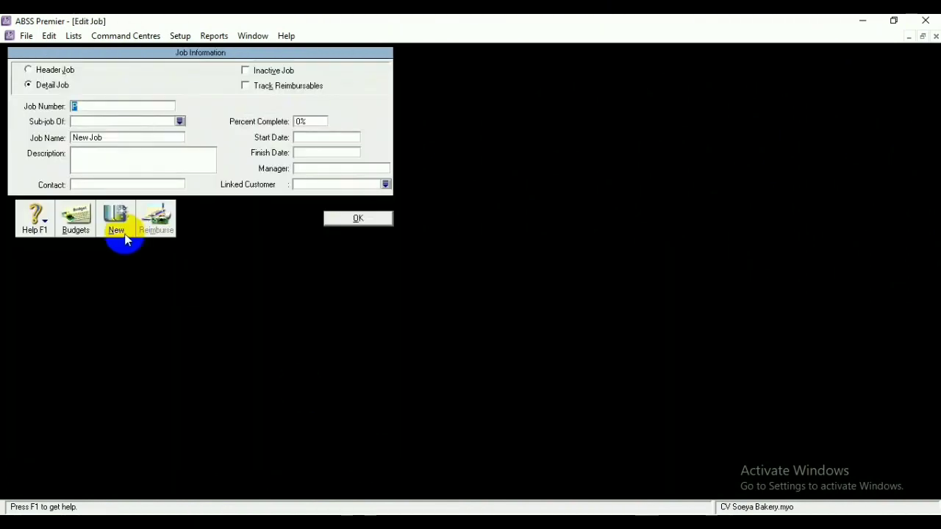
left_click(125, 136)
type("P")
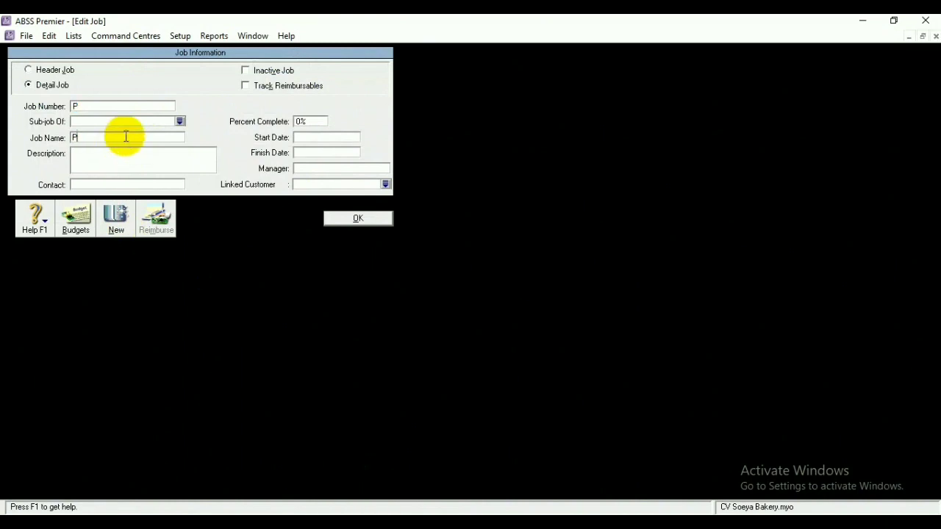
type("roduct")
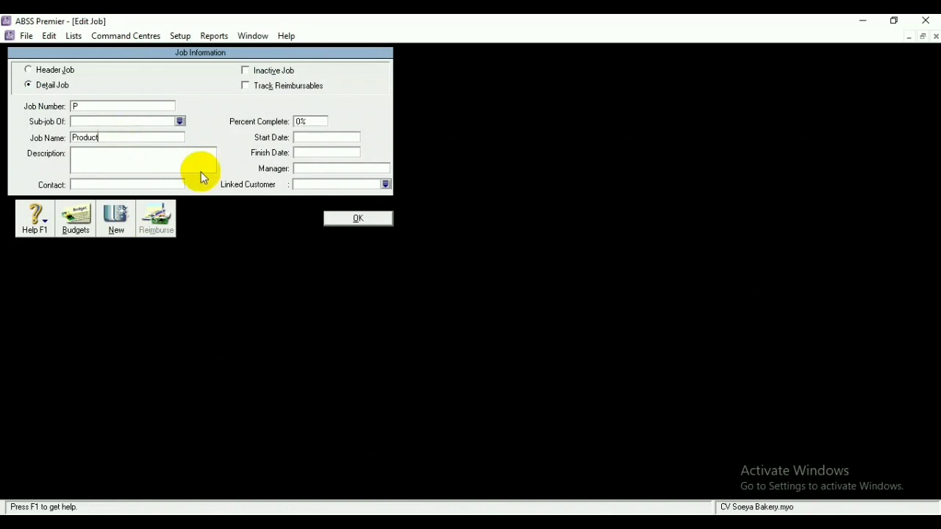
left_click(342, 218)
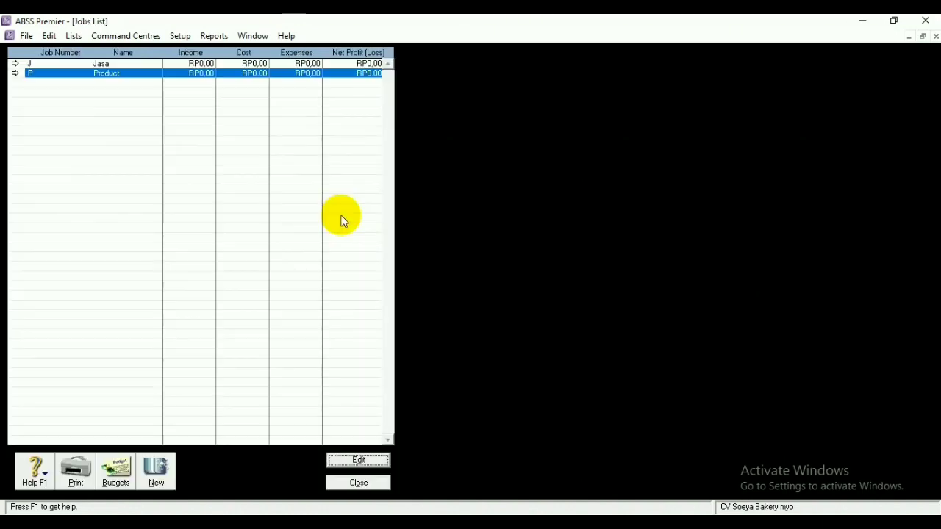
left_click(360, 483)
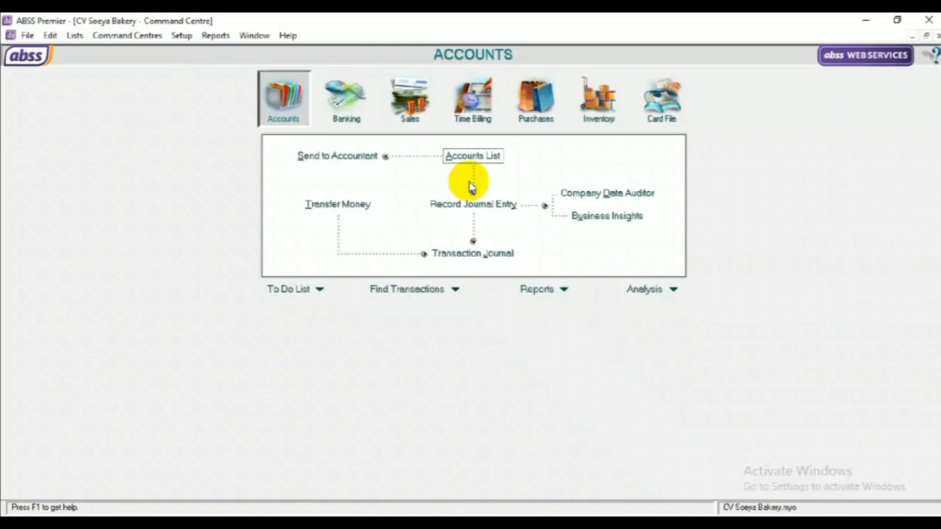
Open Account Opening Balances through Setup > Balances
left_click(179, 35)
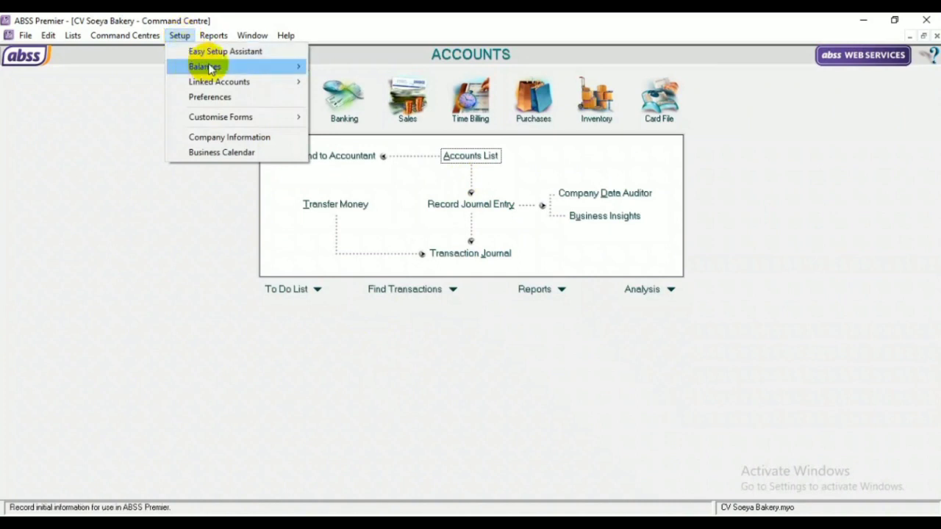
mouse_move(210, 68)
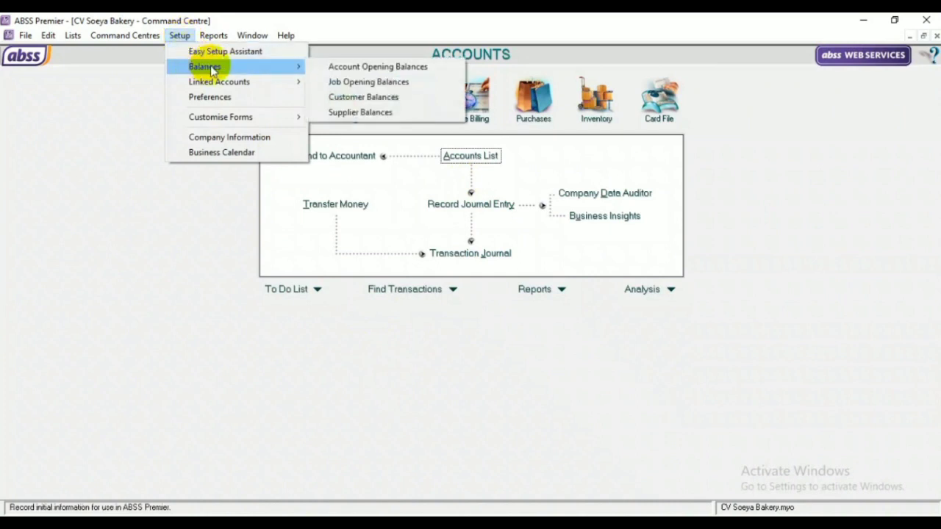
left_click(334, 67)
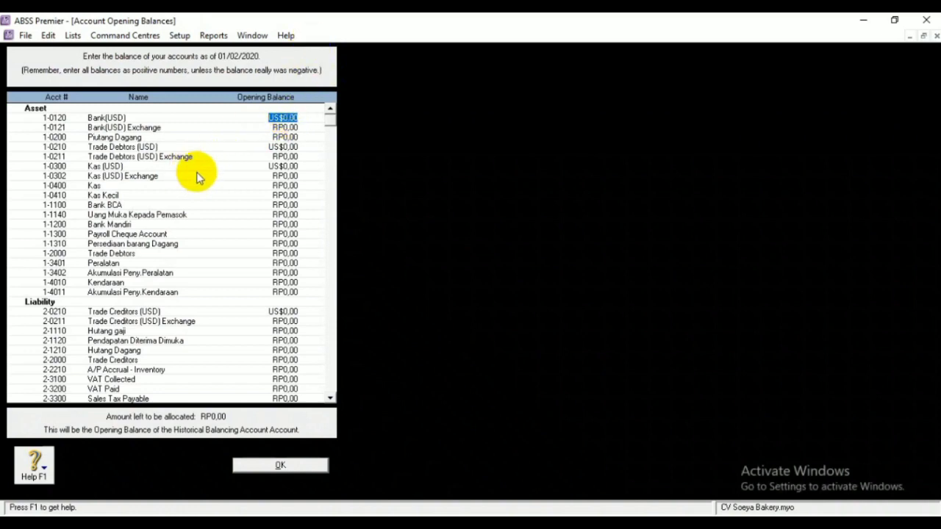
Enter opening balances: Kas 10000000, Kas Kecil 5000000, Bank Mandiri 30000000
left_click(285, 186)
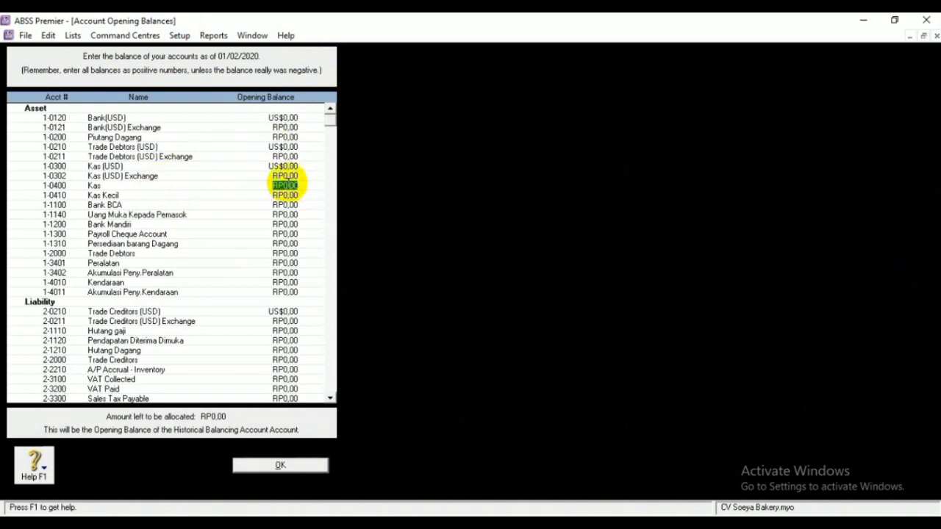
key("BackSpace")
type("10000000")
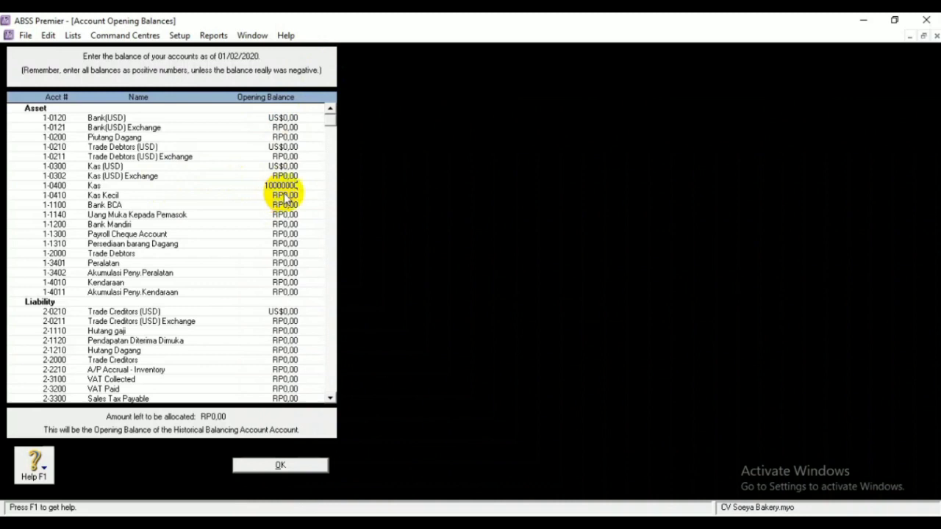
left_click(281, 194)
type("5000000")
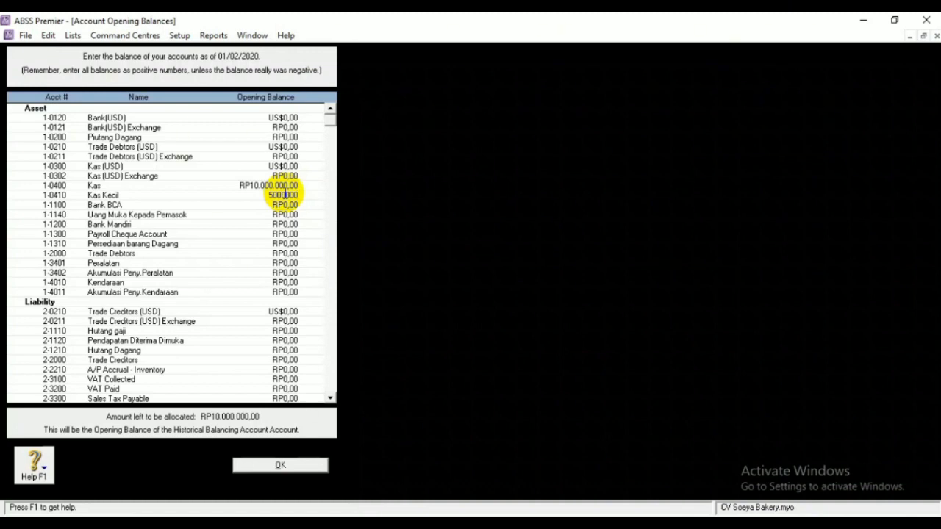
left_click(285, 224)
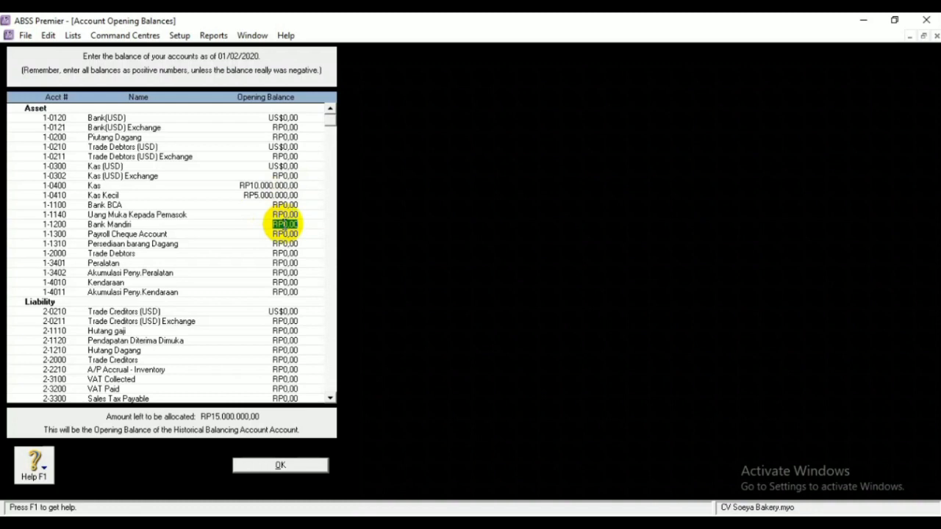
type("30000000")
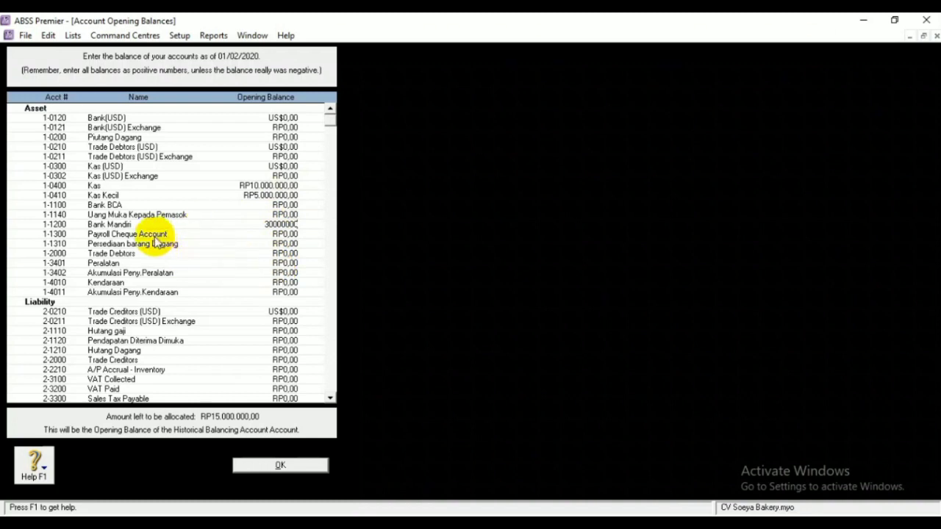
Enter Piutang Dagang's RP1.500.000 opening balance and begin the Persediaan barang Dagang balance
left_click(286, 137)
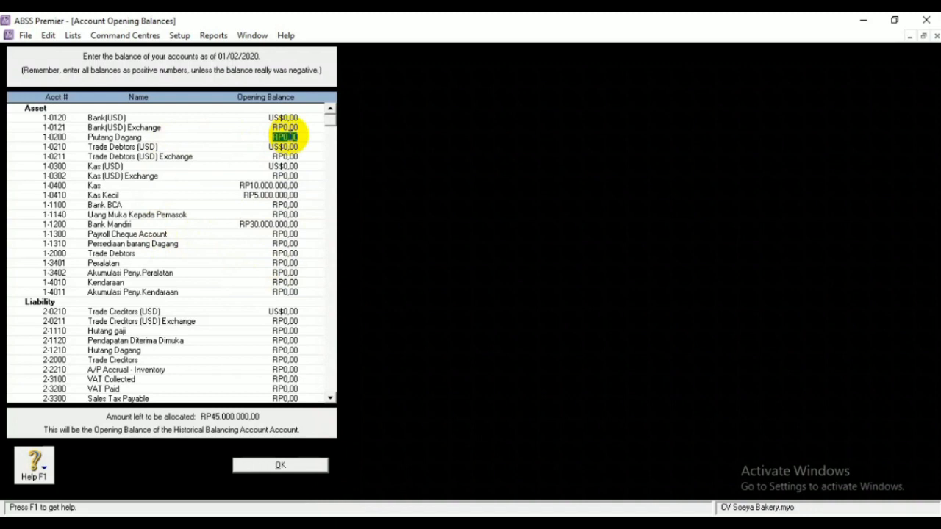
key("BackSpace")
type("15000000")
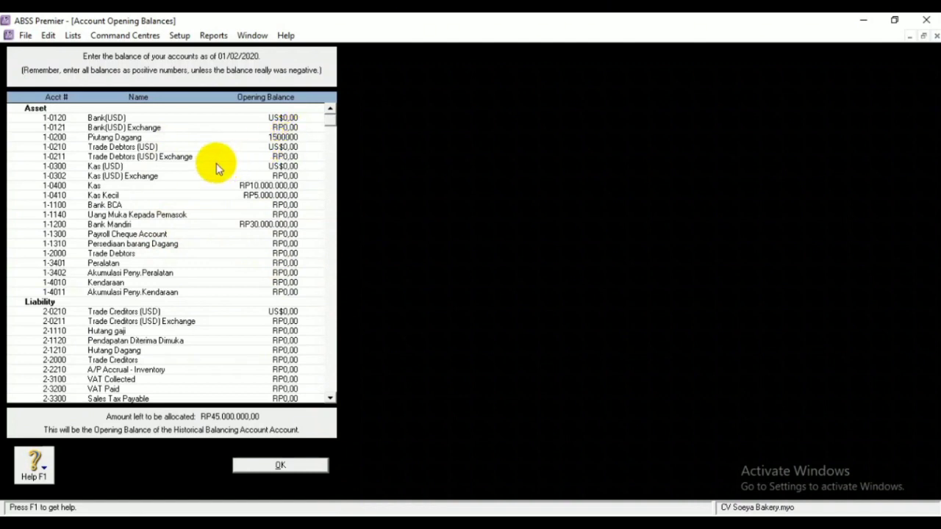
left_click(285, 243)
key("BackSpace")
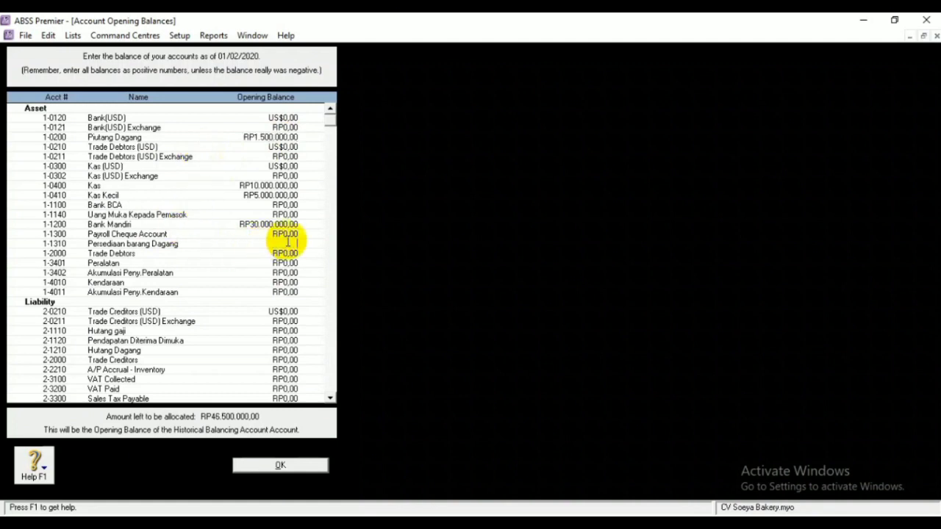
type("18000000")
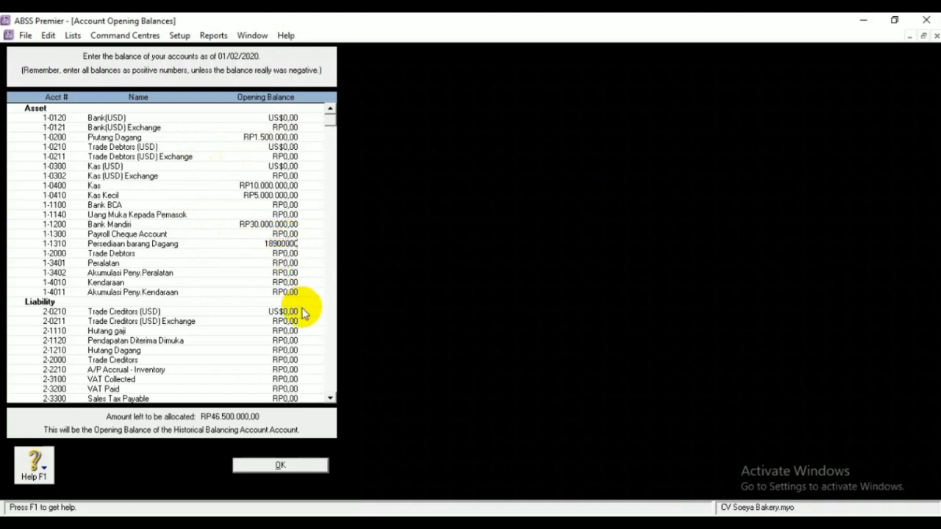
Enter Peralatan's opening balance of RP25.000.000 and its accumulated depreciation of -RP5.000.000
left_click(283, 263)
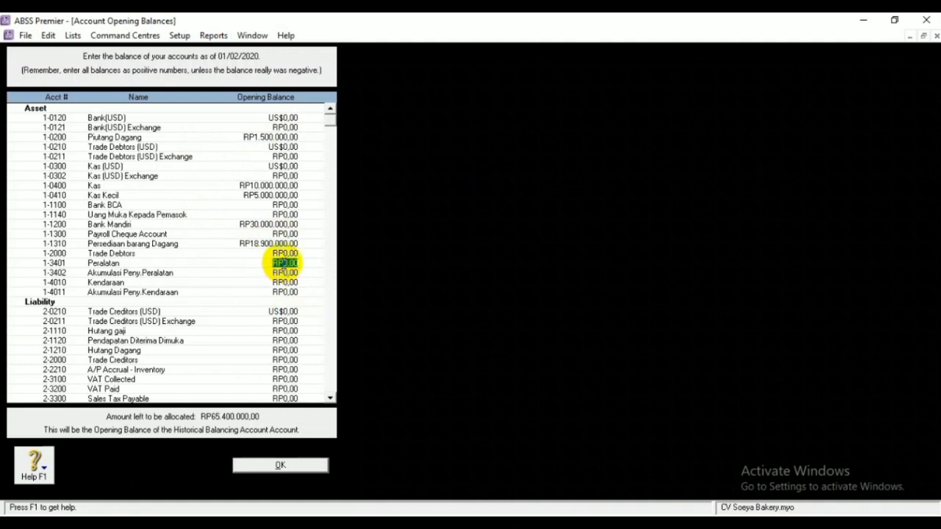
key("BackSpace")
type("25000000")
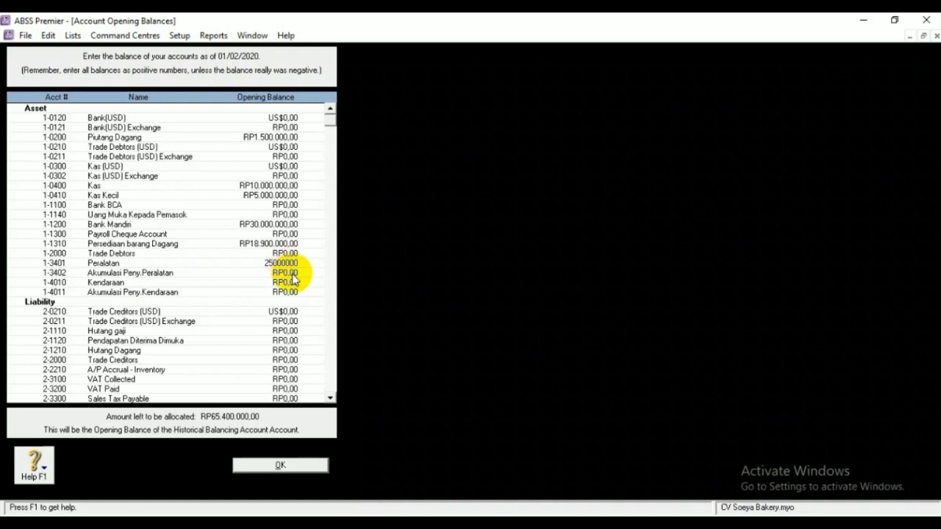
left_click(292, 275)
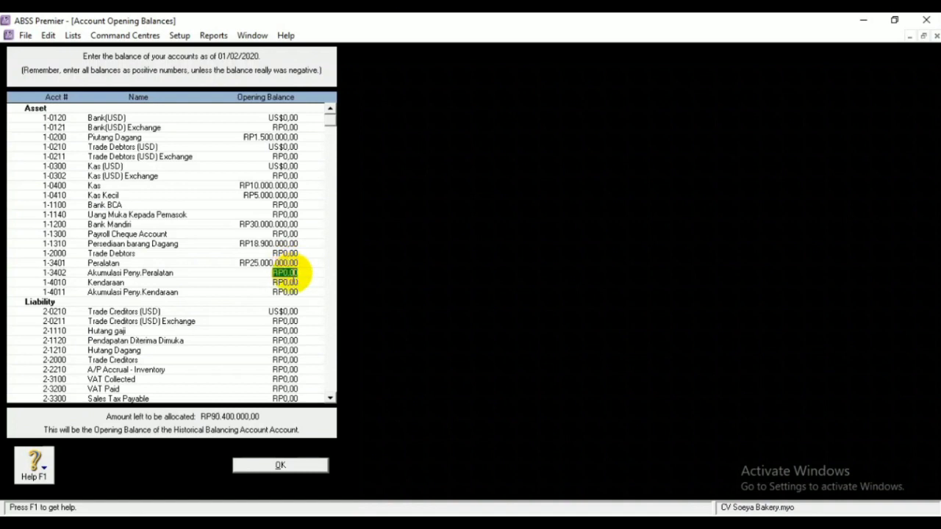
key("BackSpace")
type("-5000000")
Enter Kendaraan's opening balance of RP100.000.000 and its accumulated depreciation of -RP10.000.000
left_click(293, 282)
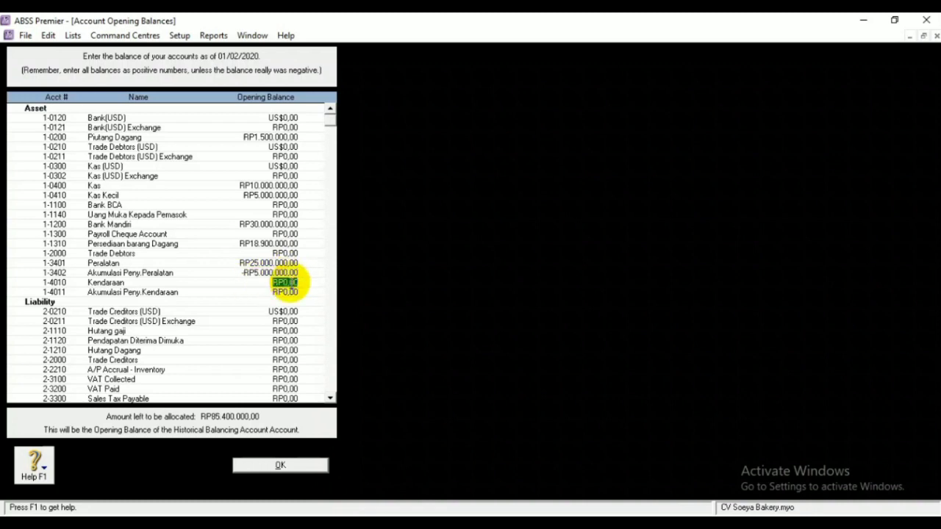
key("BackSpace")
type("100000000")
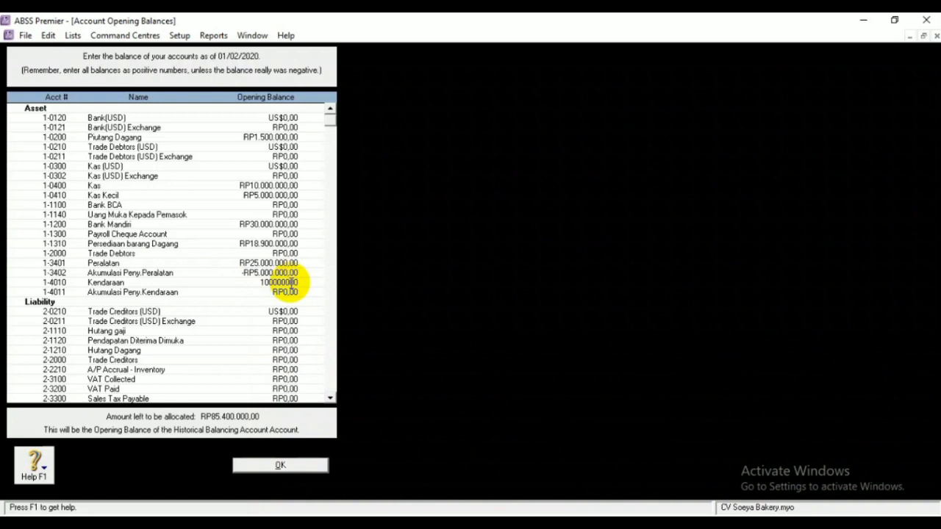
left_click(282, 292)
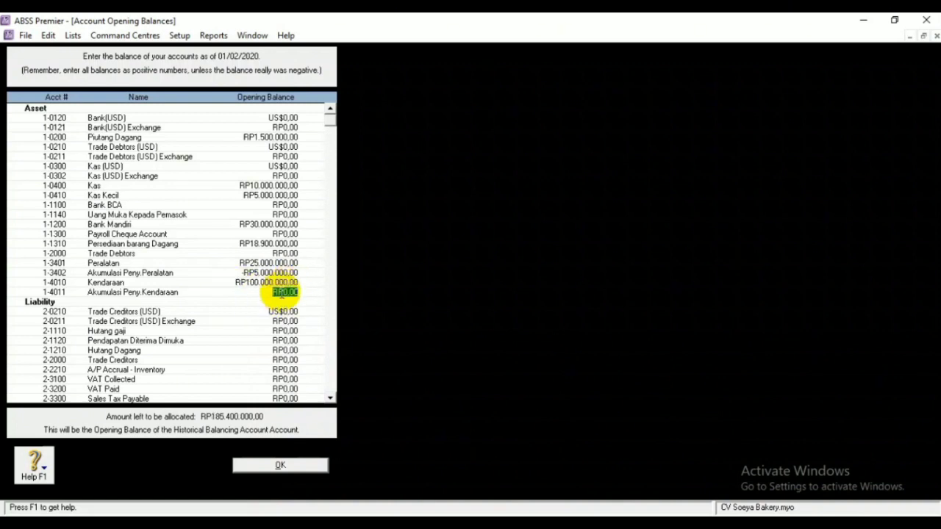
key("BackSpace")
type("0000000")
Enter an opening balance of RP28.825.000 for Hutang Dagang
left_click(284, 350)
key("BackSpace")
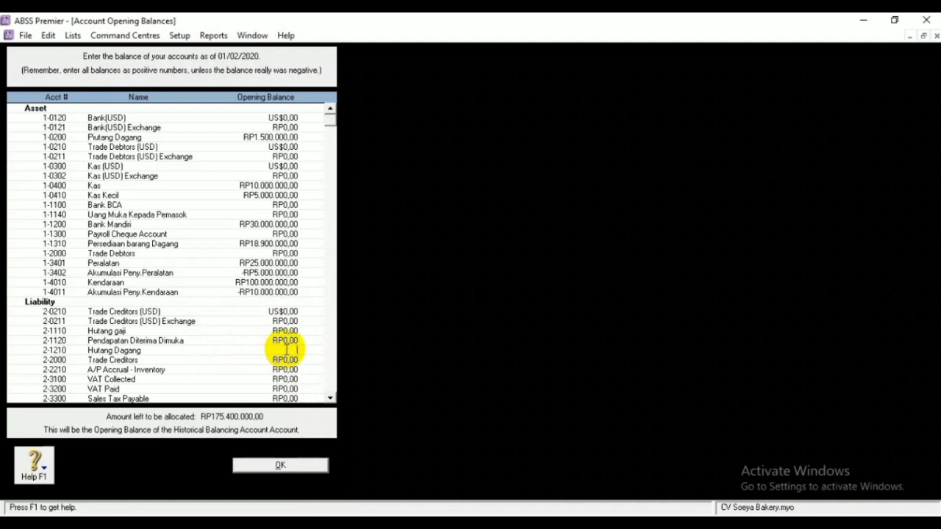
type("28825000")
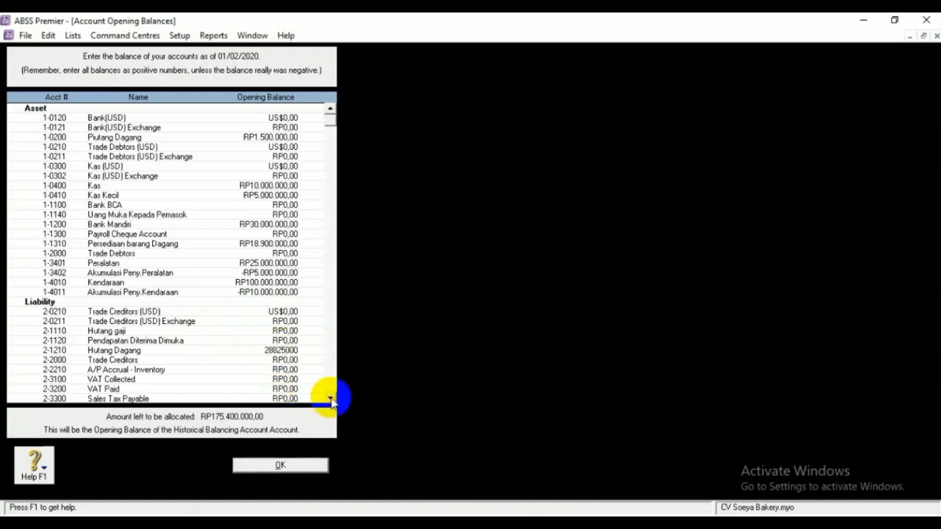
left_click(298, 379)
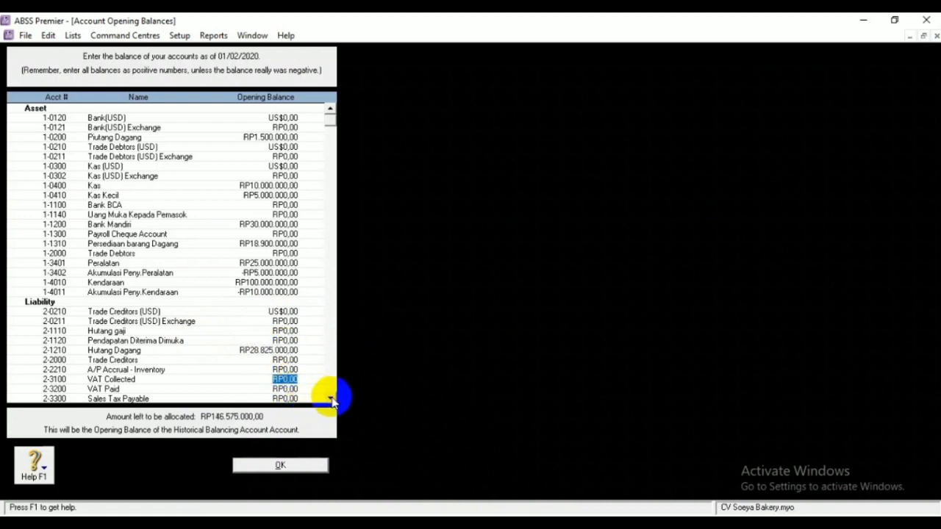
left_click(330, 398)
left_click(330, 397)
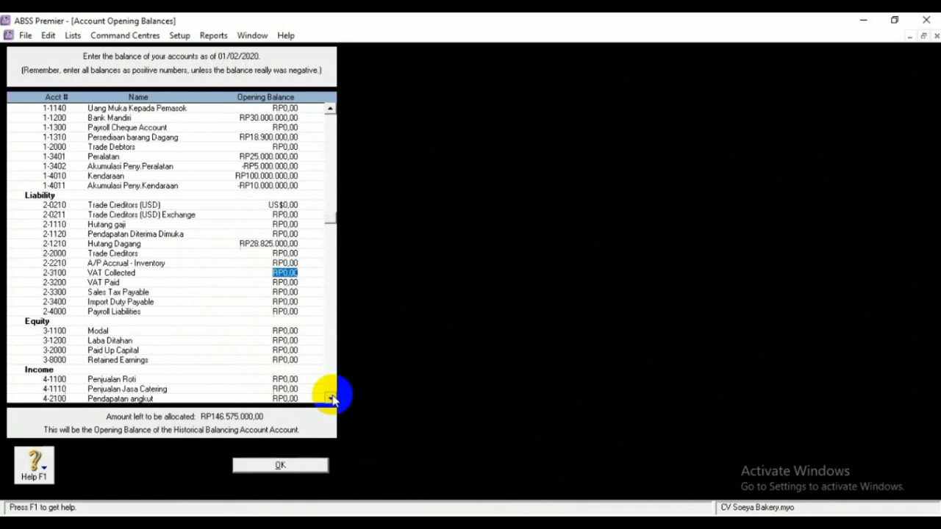
Set Modal to RP150.000.000 and Laba Ditahan to RP15.425.000
left_click(292, 331)
key("BackSpace")
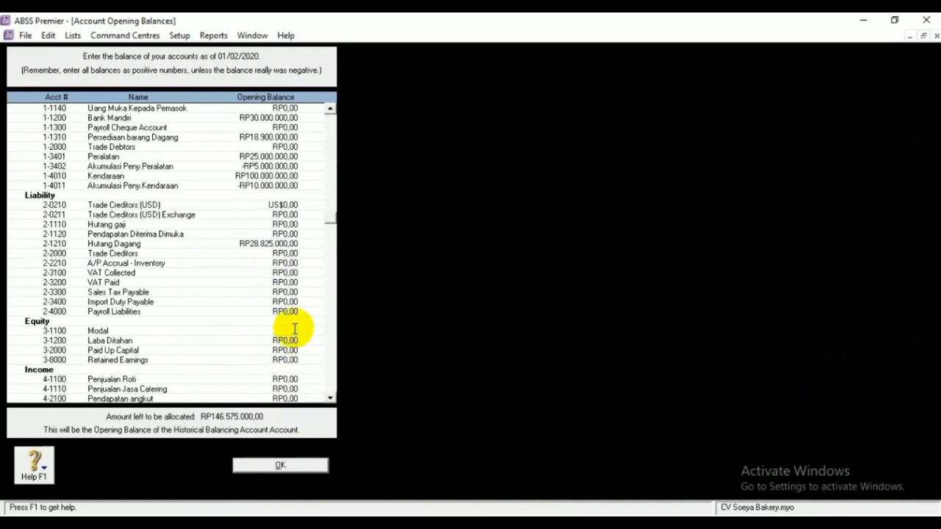
type("150000000")
left_click(284, 340)
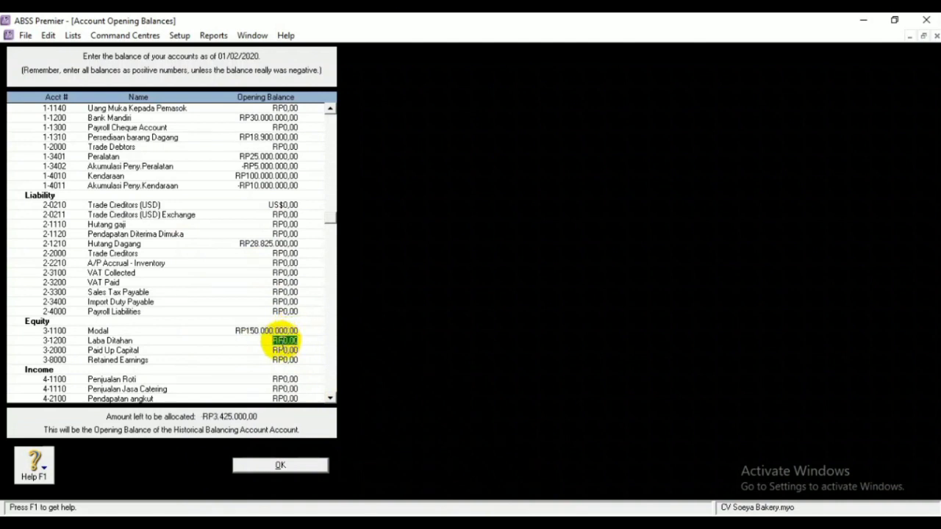
type("15425000")
Enter 12.800.000 as Hutang gaji's opening balance
left_click(288, 224)
key("BackSpace")
type("12")
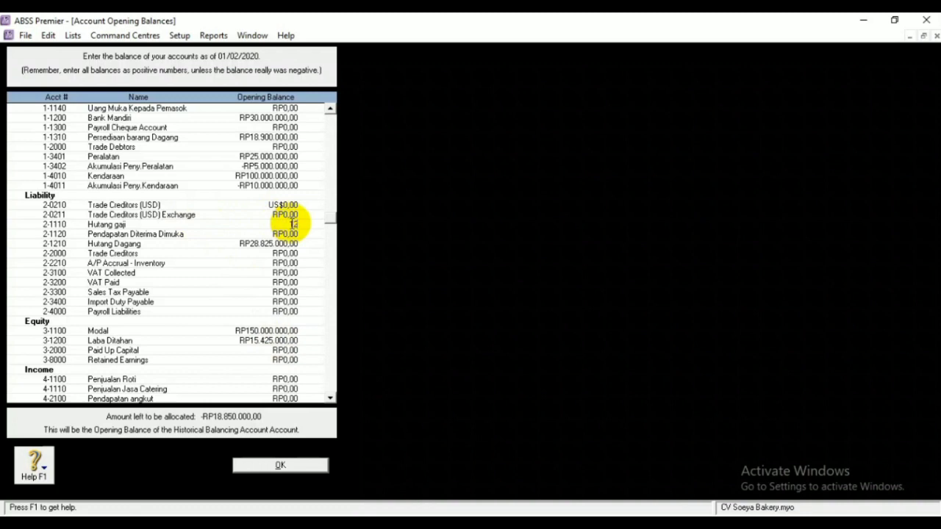
type("800000")
left_click(331, 109)
left_click(331, 108)
left_click(331, 109)
left_click(331, 109)
left_click(331, 109)
left_click(330, 109)
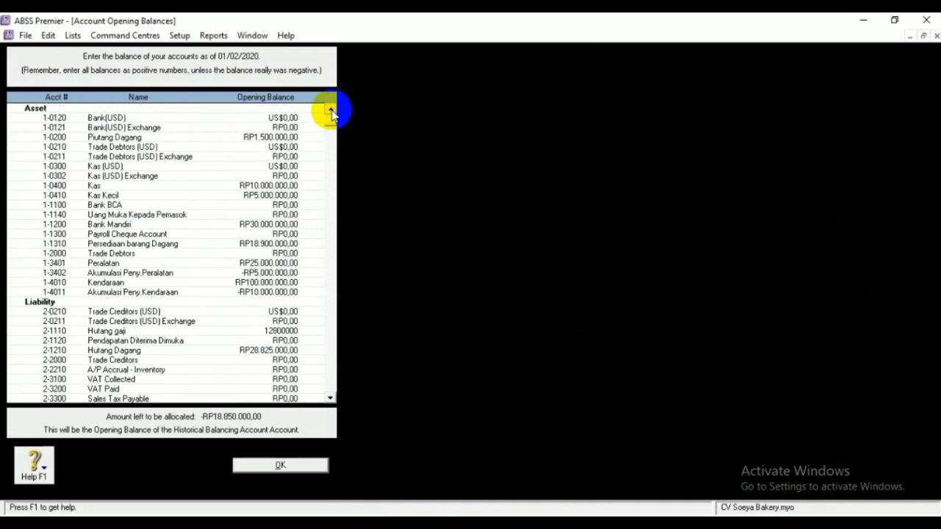
Enter Kas (USD) US$300 and Bank(USD) US$200, calculating and accepting each linked exchange balance
left_click(283, 166)
key("BackSpace")
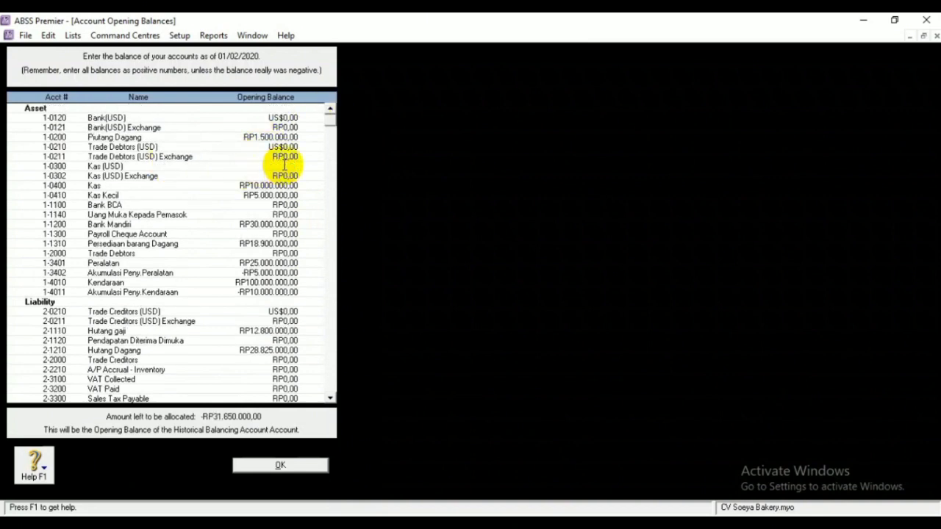
type("300")
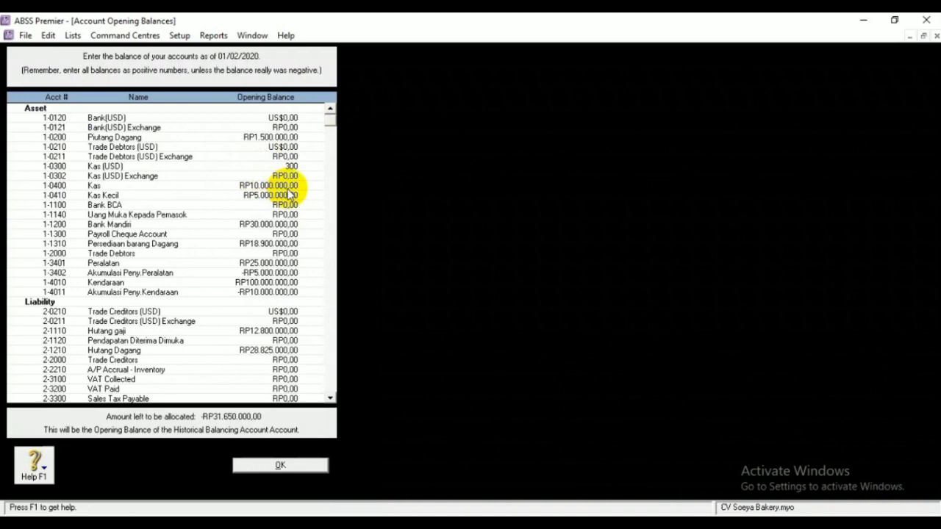
left_click(283, 119)
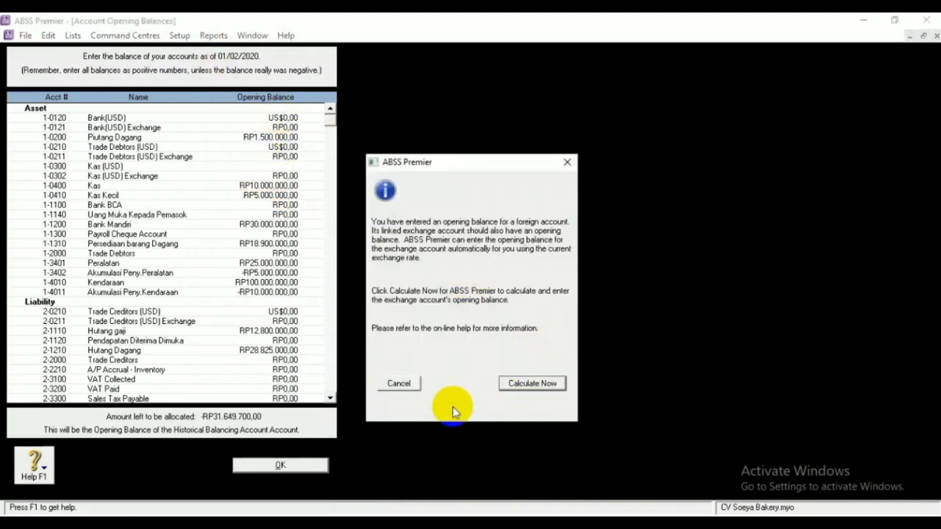
left_click(524, 384)
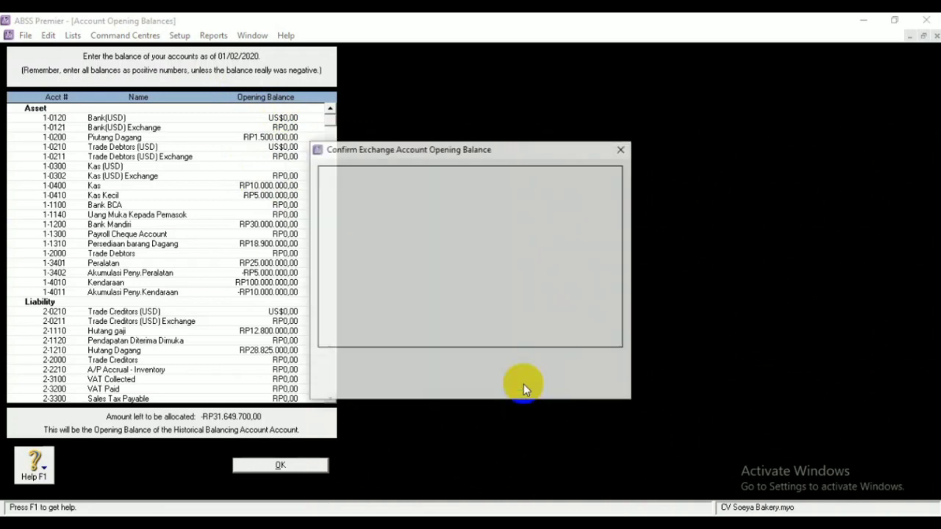
left_click(579, 375)
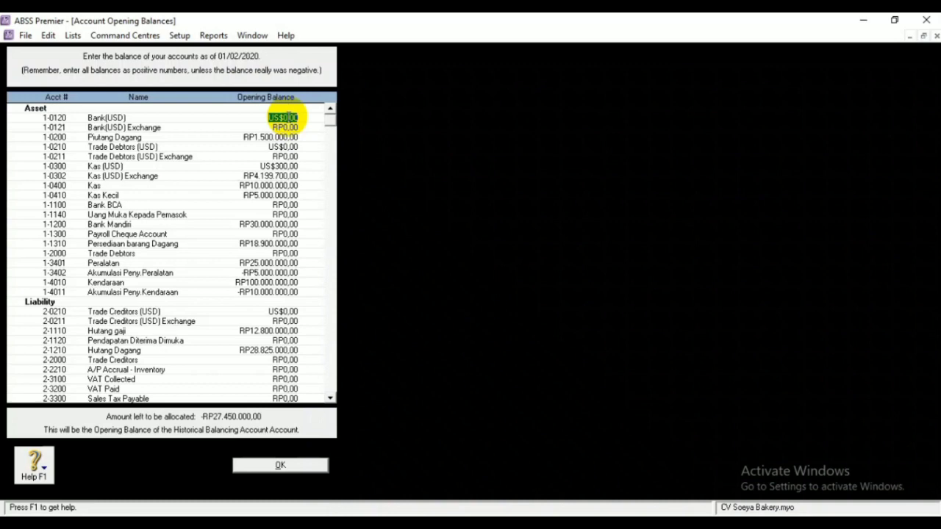
key("BackSpace")
type("200")
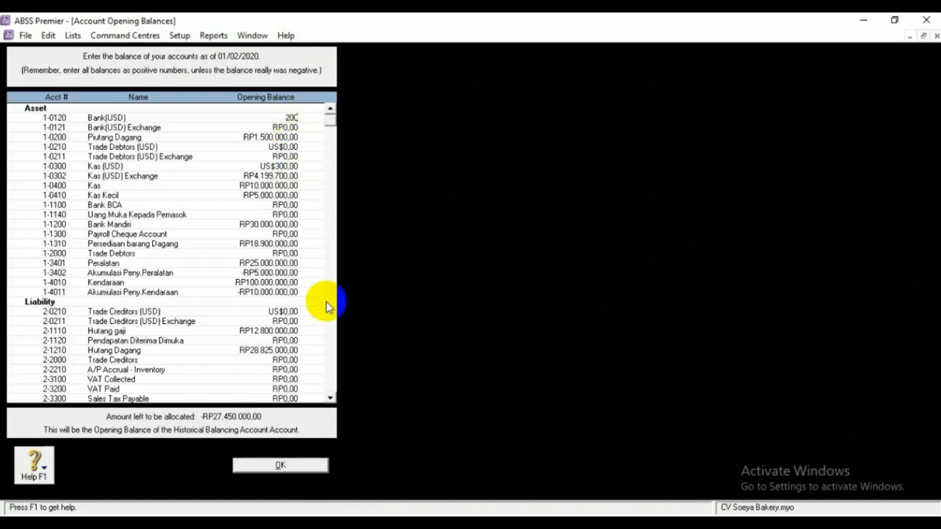
left_click(293, 129)
left_click(514, 386)
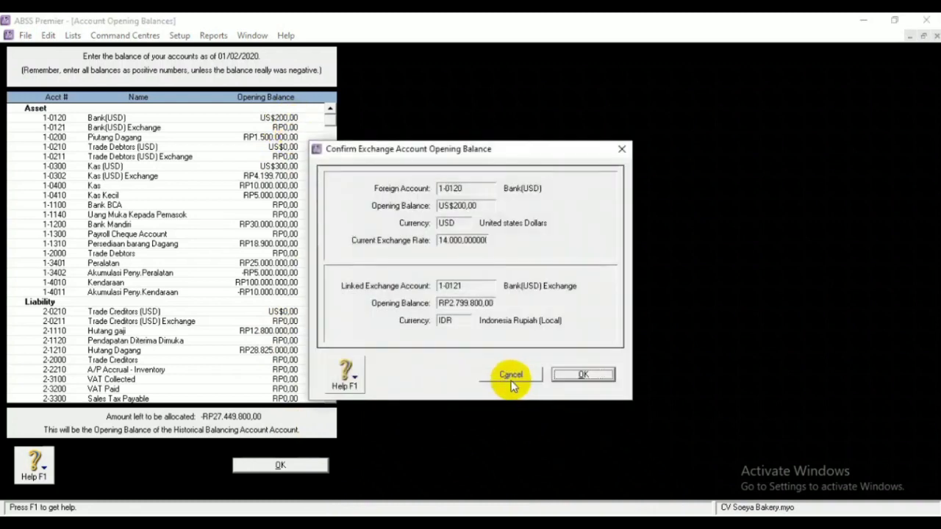
left_click(561, 375)
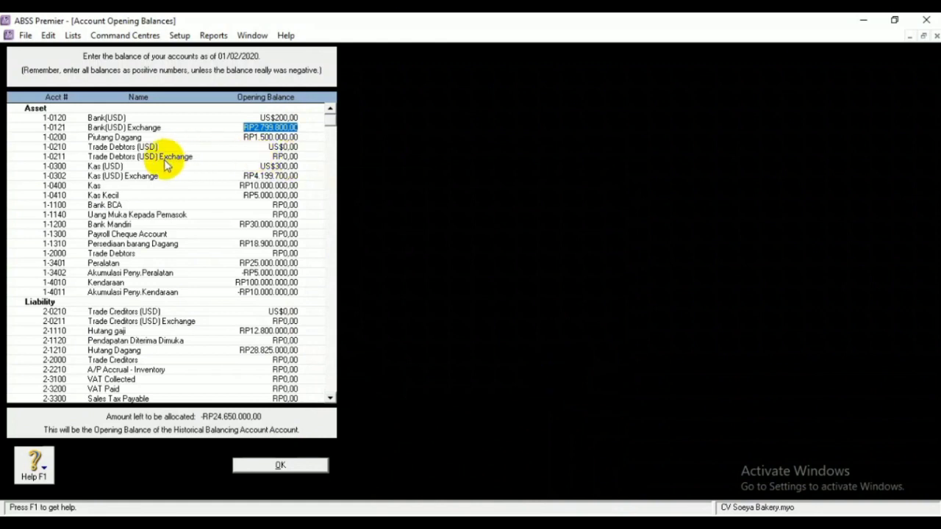
Enter Trade Debtors (USD) US$100 and Trade Creditors (USD) US$125, accepting the calculated exchange balances
left_click(290, 147)
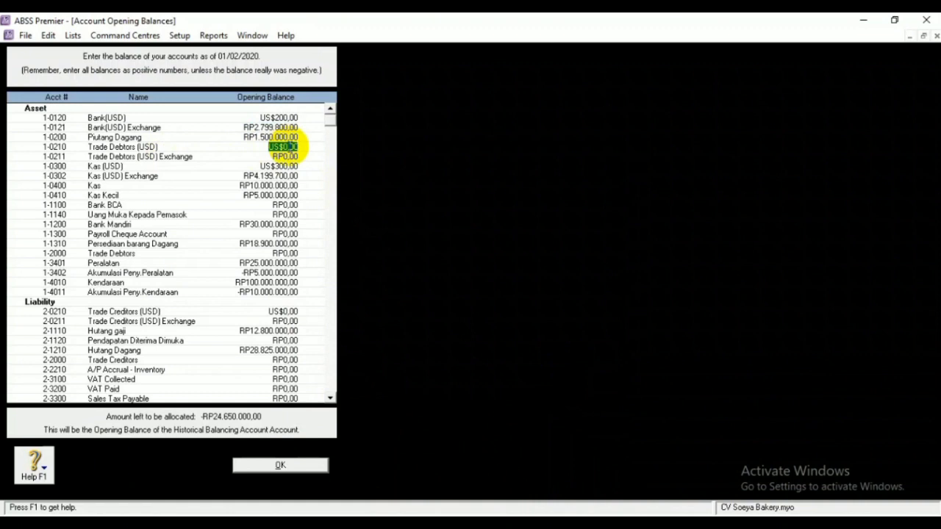
type("100")
left_click(295, 158)
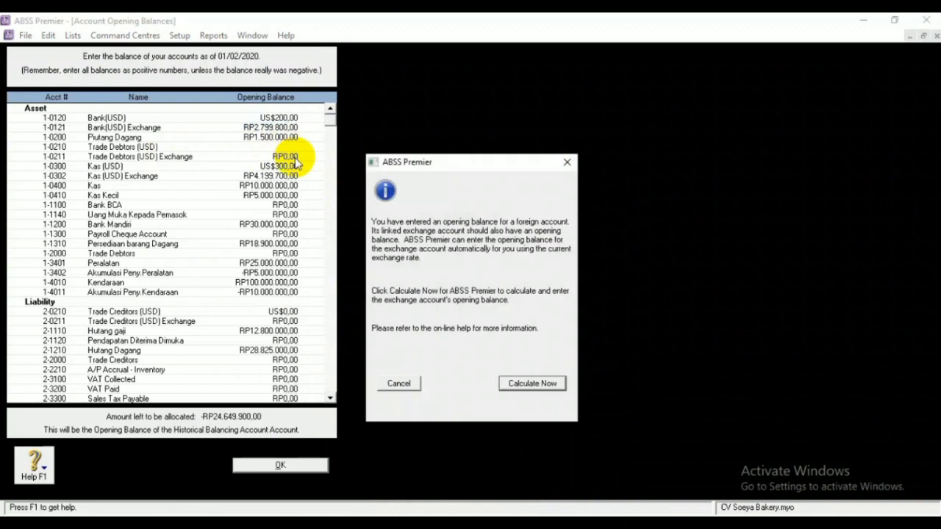
left_click(526, 384)
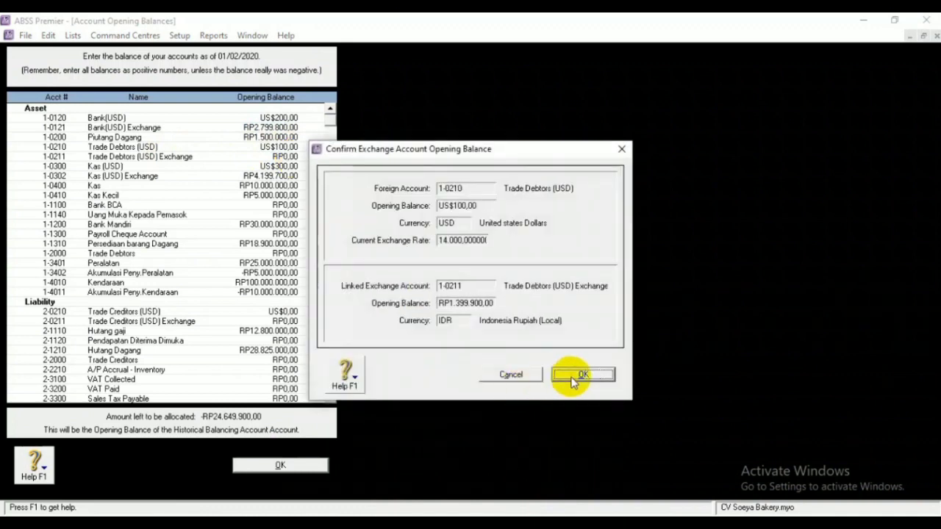
left_click(572, 379)
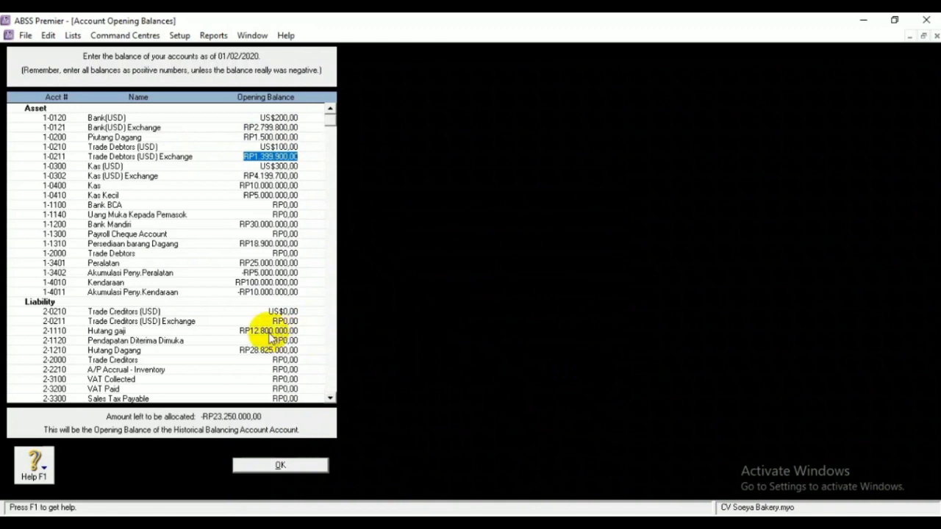
left_click(289, 312)
key("BackSpace")
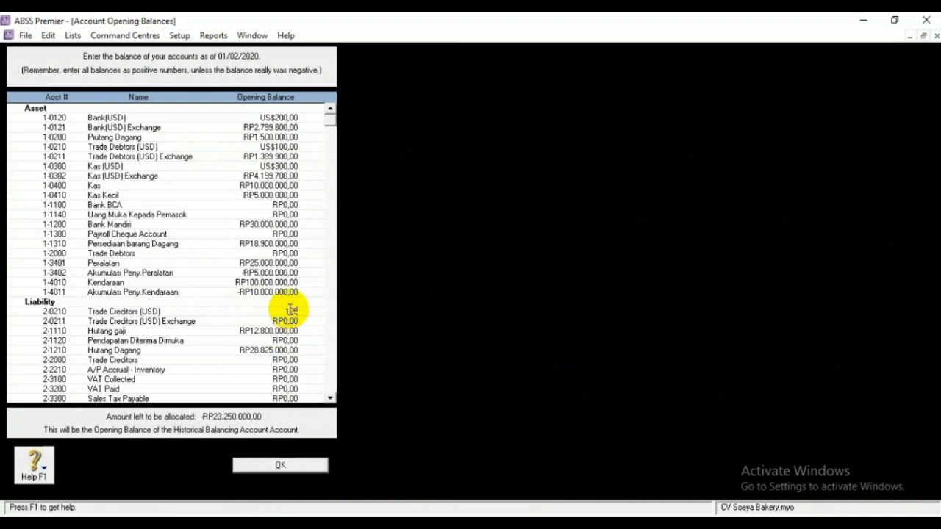
left_click(294, 324)
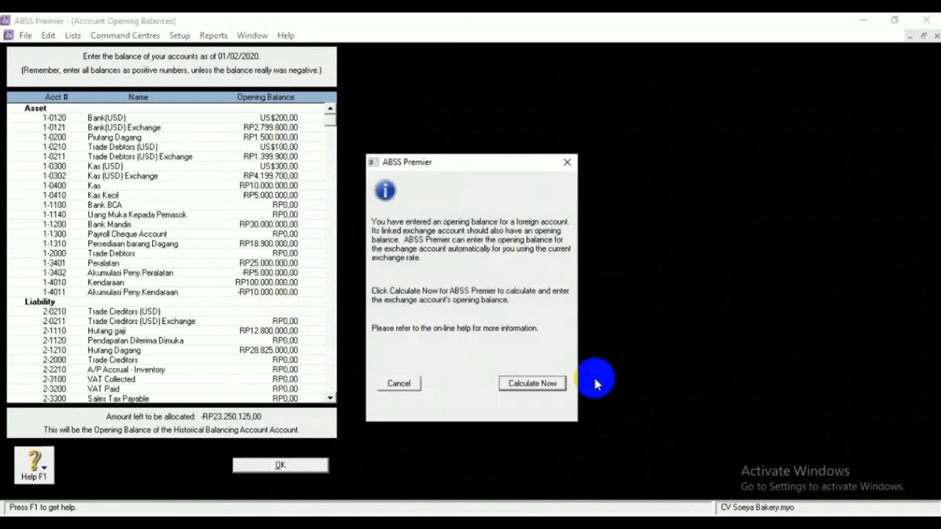
left_click(553, 384)
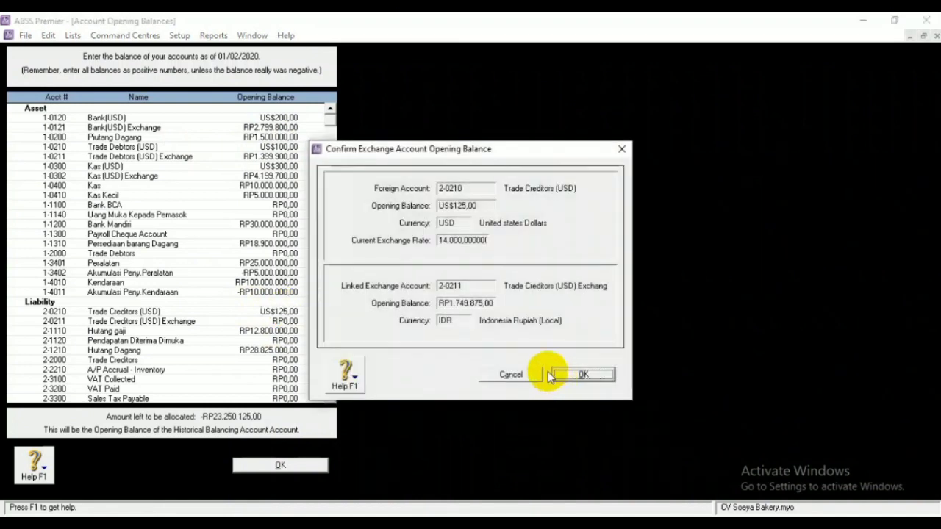
left_click(578, 377)
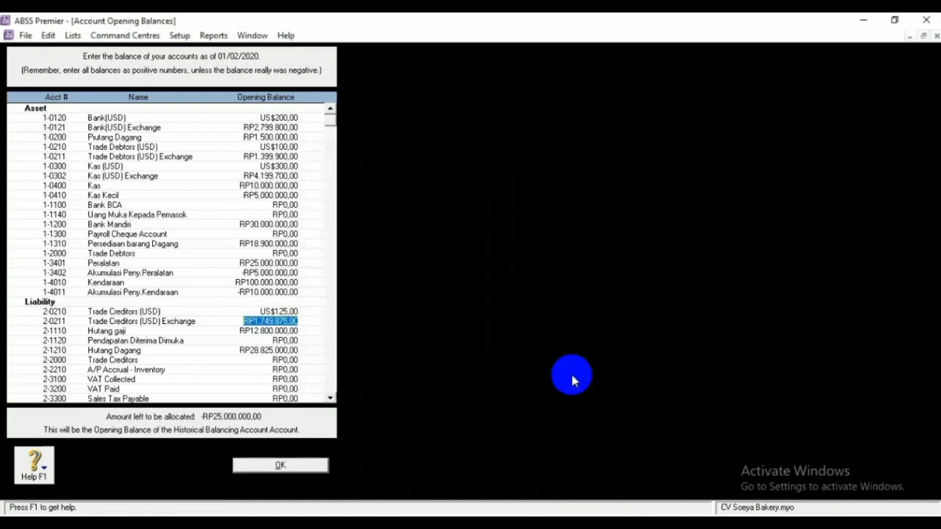
left_click(313, 464)
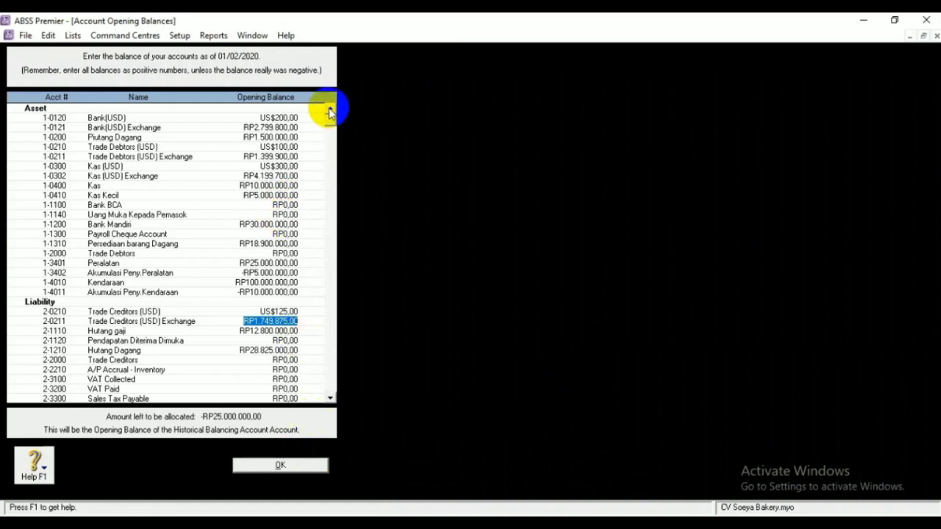
Set Bank BCA's opening balance to RP25.000.000, bringing the unallocated amount to RP0,00
left_click(283, 205)
key("BackSpace")
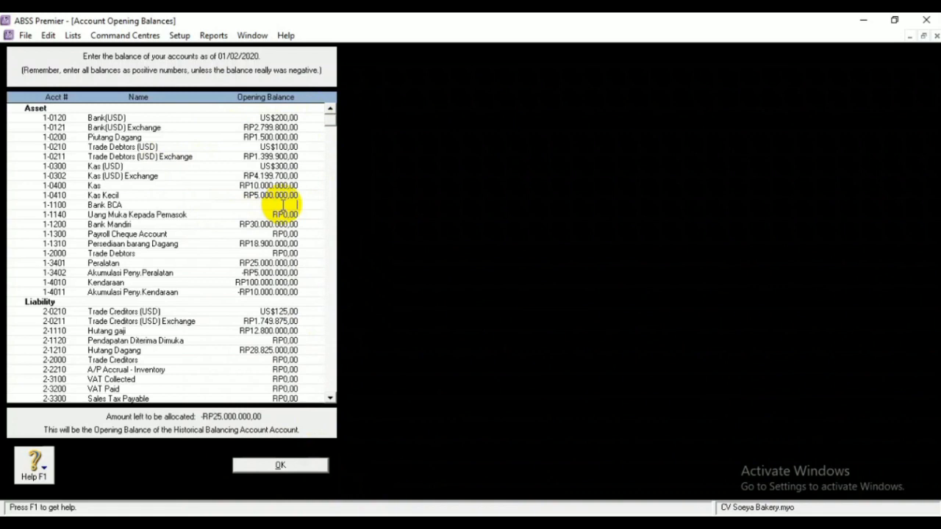
type("45-")
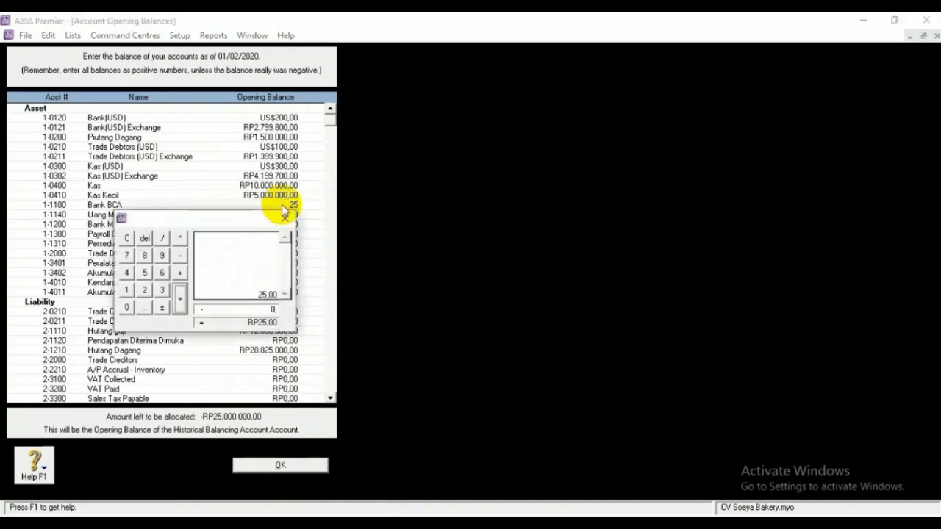
key("Escape")
type("000000")
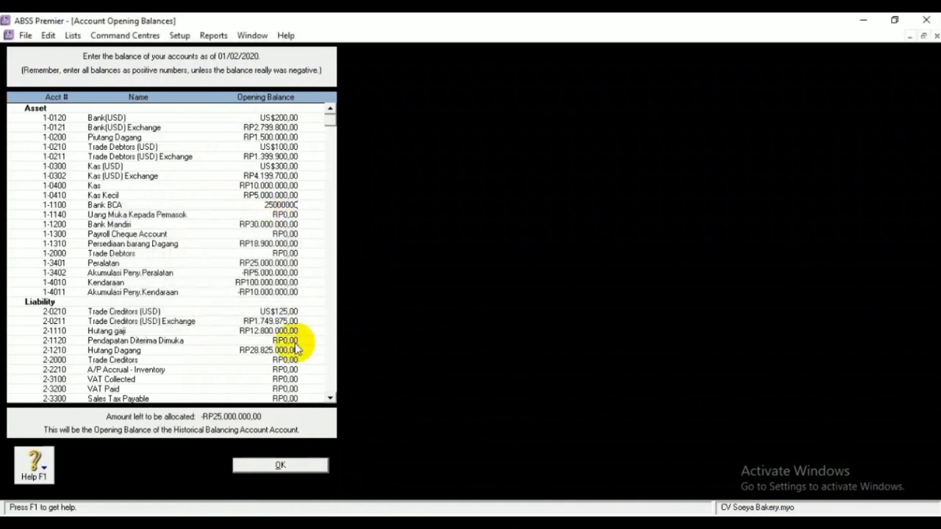
left_click(284, 370)
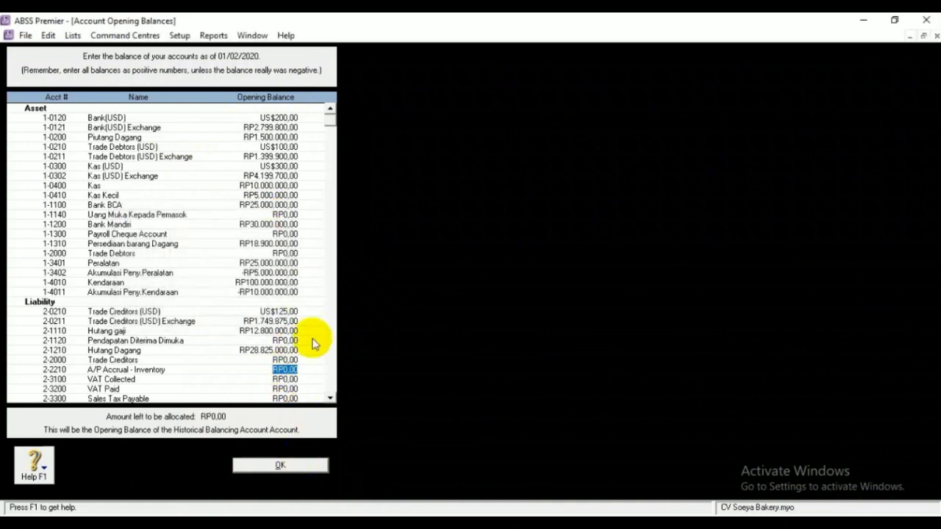
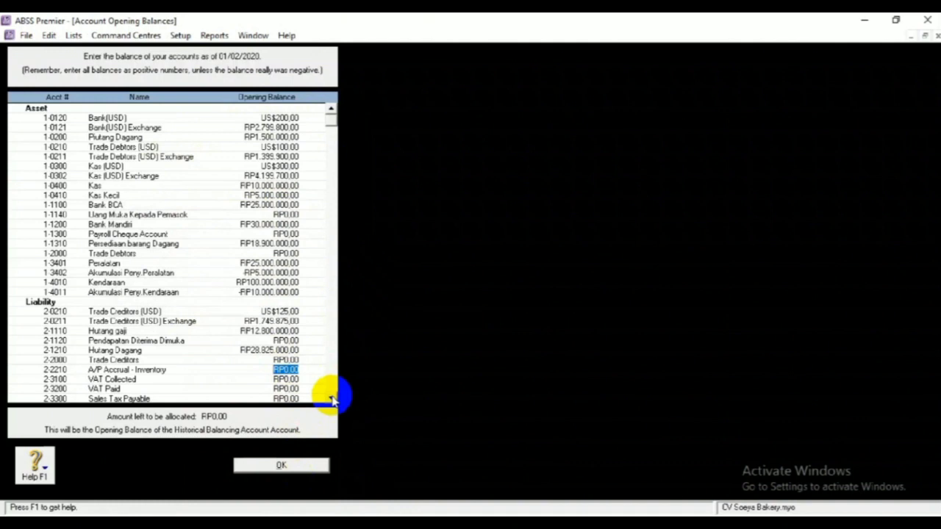
Accept the account opening balances with RP0,00 left to allocate
scroll(333, 399, "down", 1)
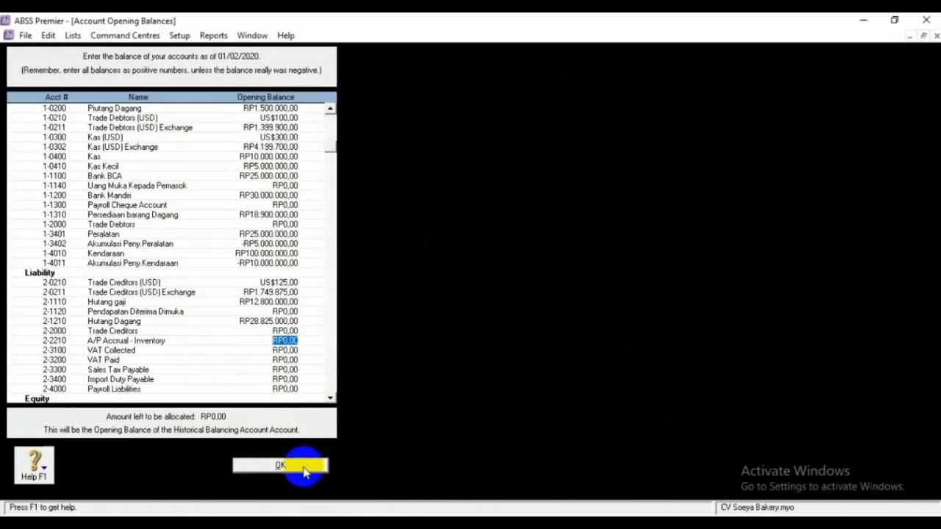
left_click(301, 467)
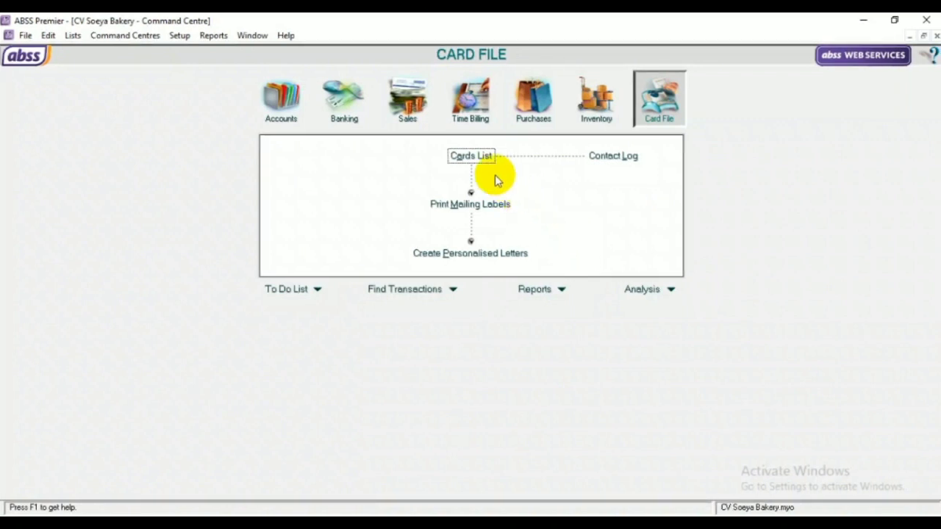
Show the Card File's Cards List, which is still empty
left_click(476, 157)
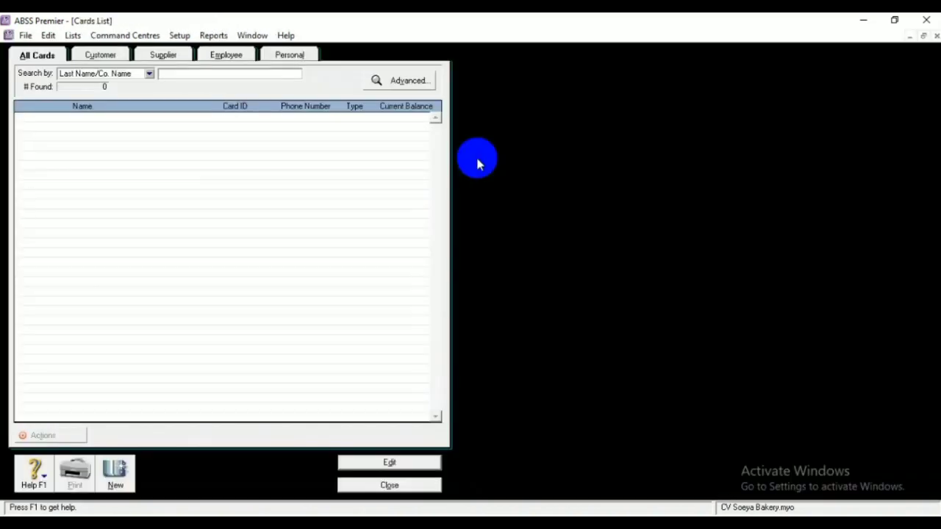
Create a customer card with the customer's full name and the Bill To address location
left_click(118, 481)
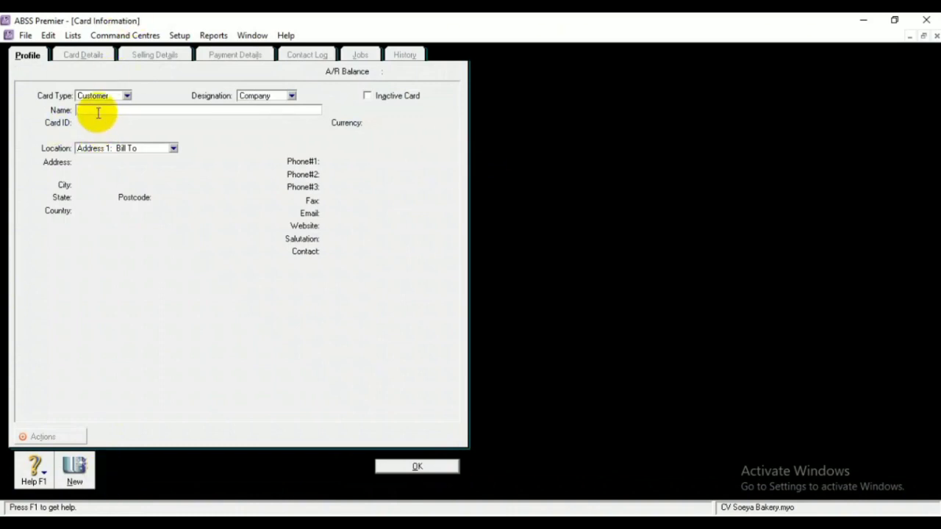
left_click(150, 149)
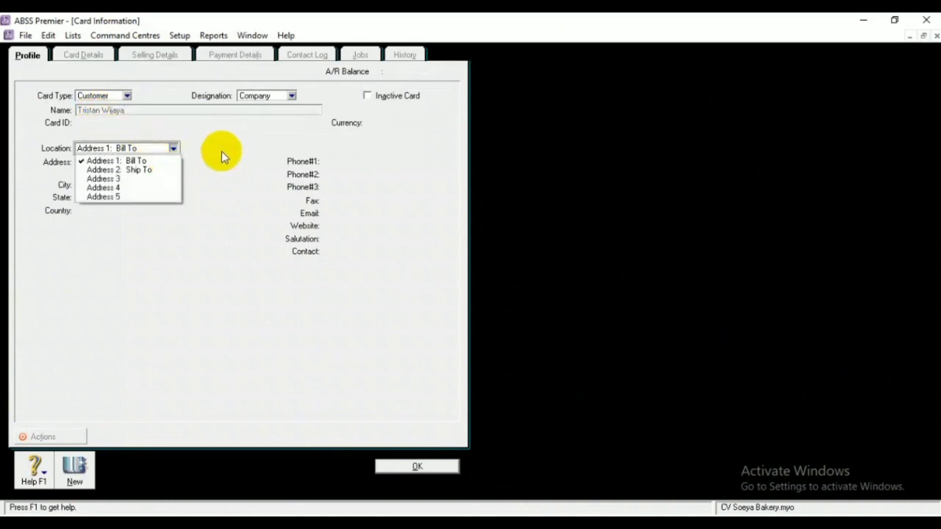
left_click(162, 161)
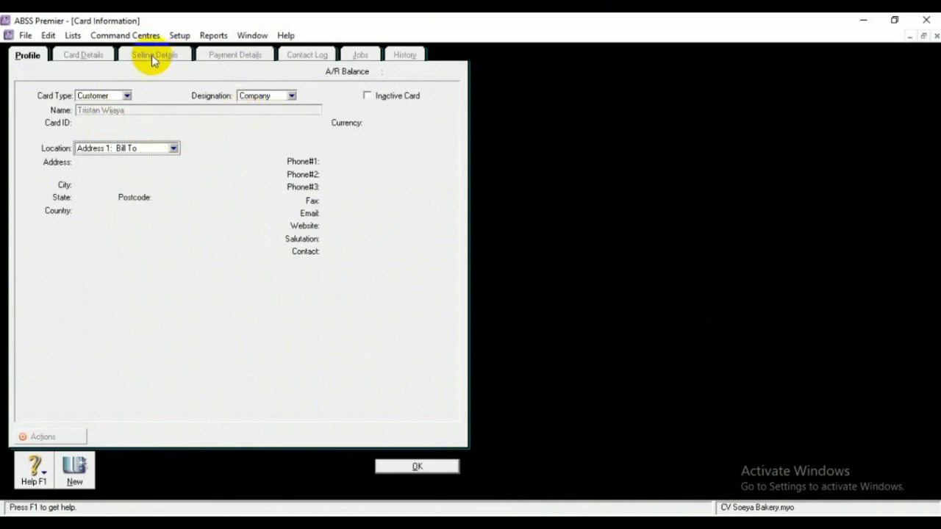
left_click(400, 467)
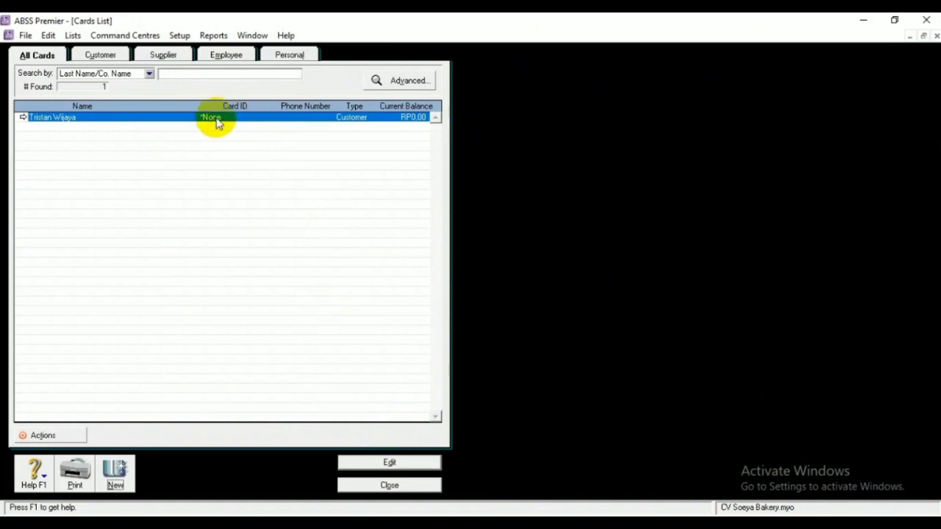
left_click(400, 465)
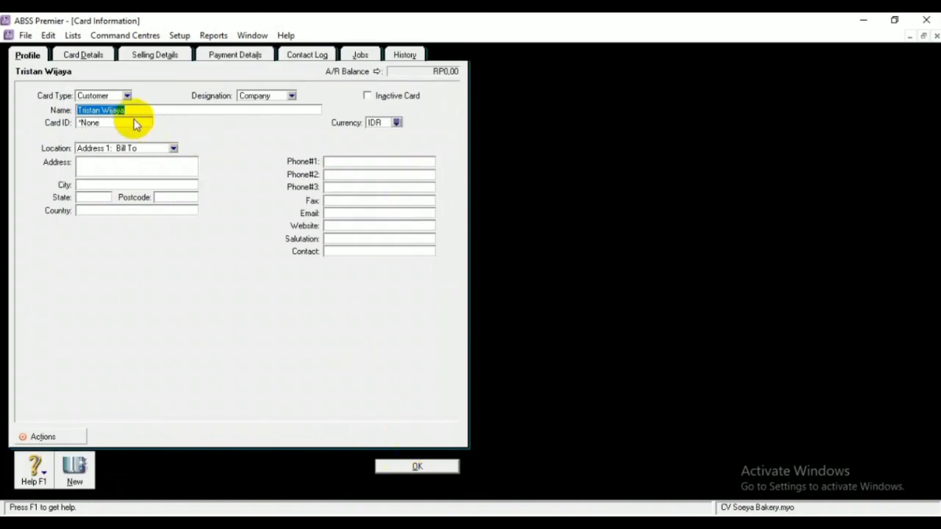
Give the customer card its card ID, billing street address and city
left_click(128, 123)
key("BackSpace")
type("C001")
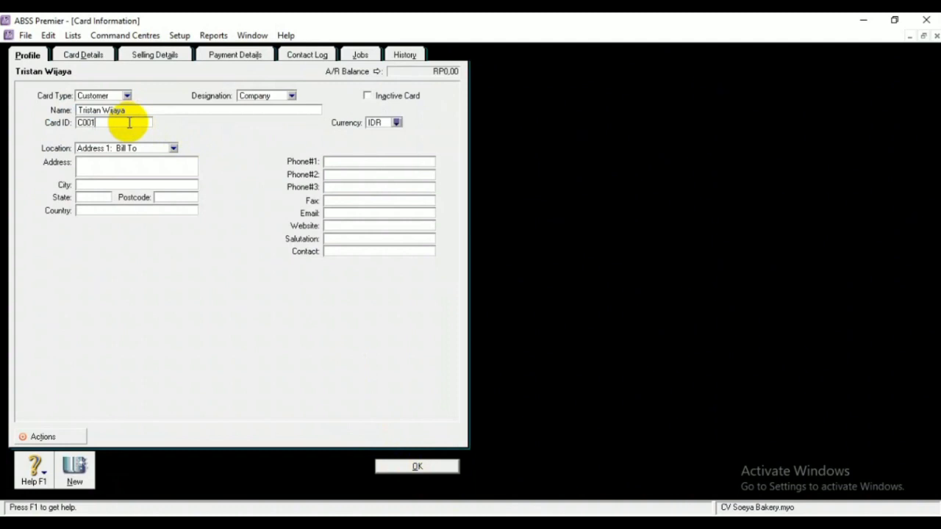
left_click(127, 160)
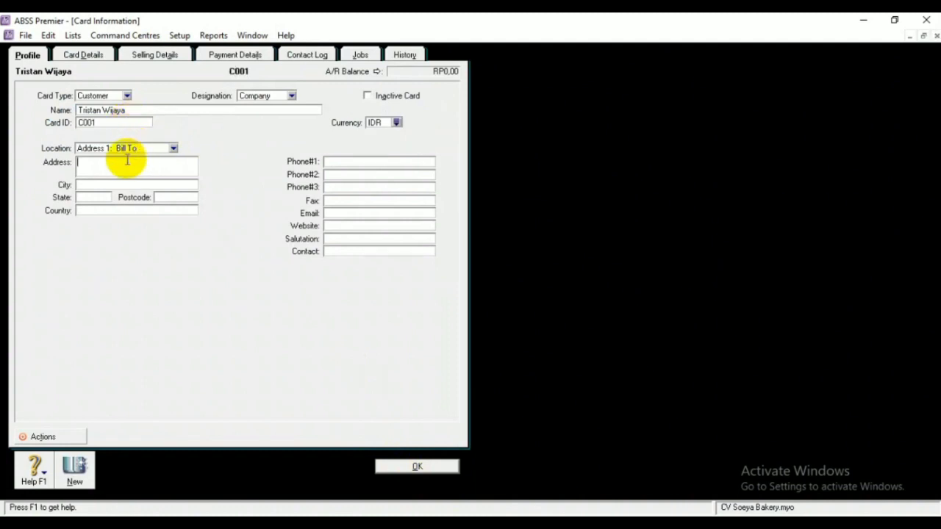
left_click(116, 186)
type("Beka")
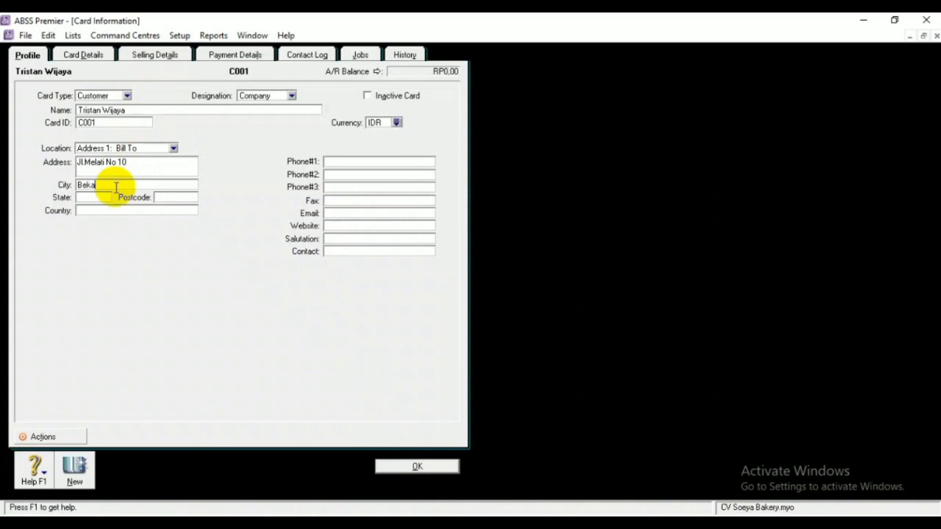
type("si")
Change the customer's currency to United States Dollars (USD)
left_click(396, 123)
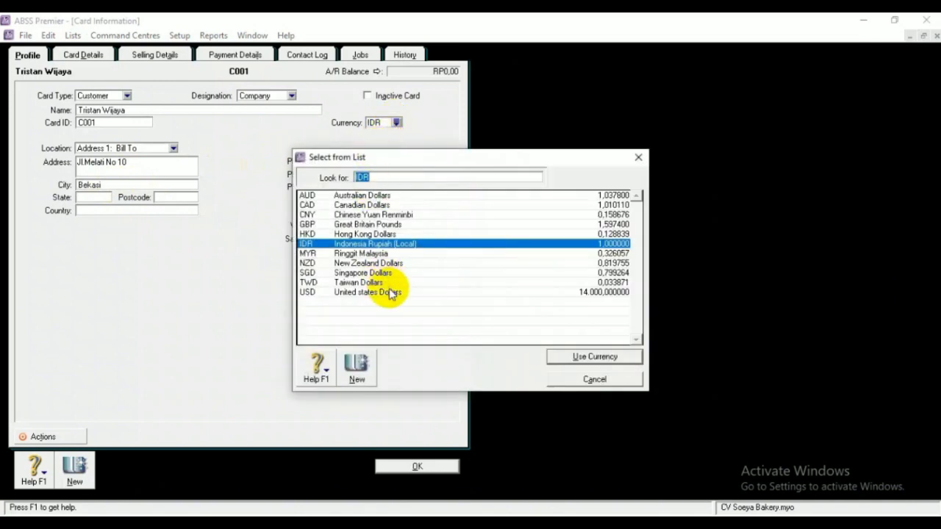
left_click(390, 292)
left_click(558, 357)
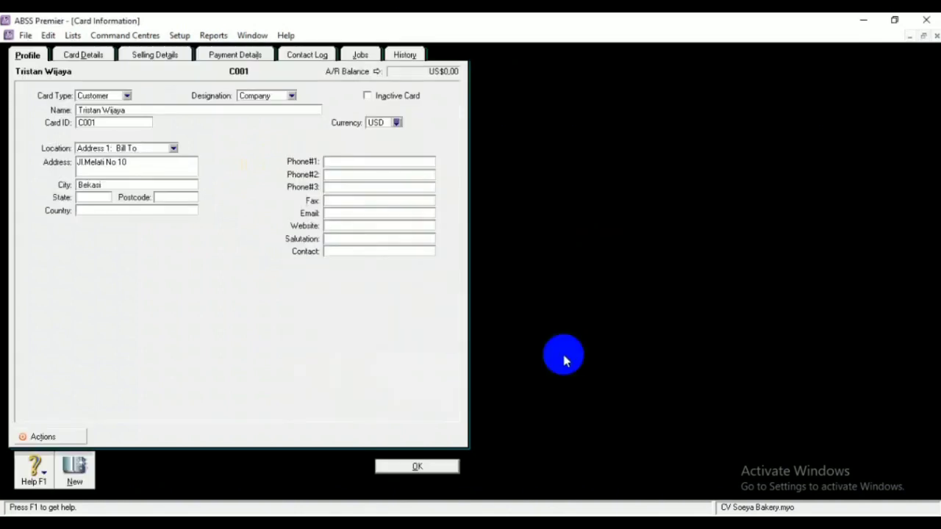
left_click(103, 59)
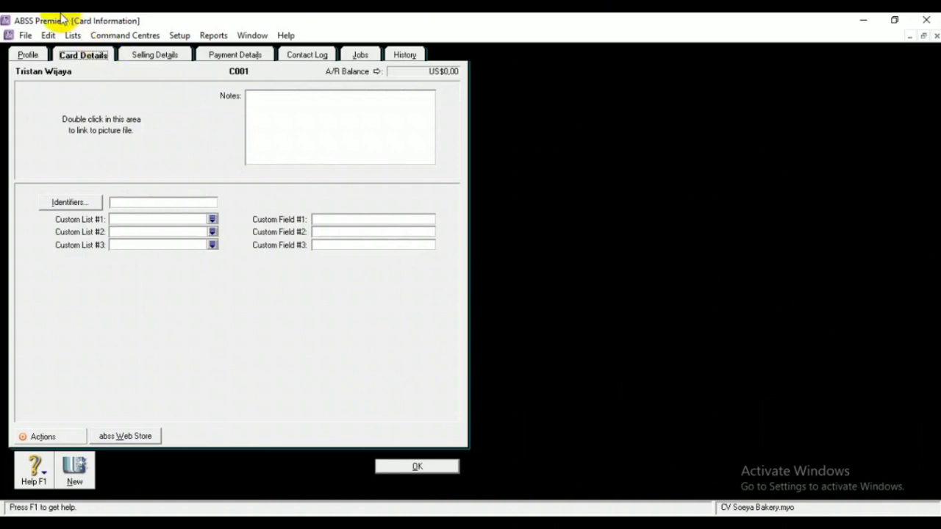
Set the customer's selling tax code to PPN and save the card
left_click(145, 55)
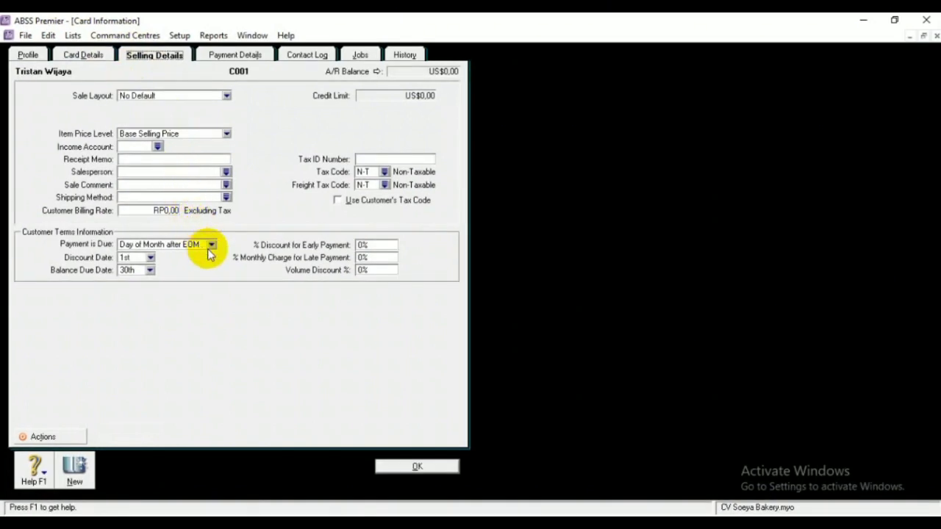
left_click(384, 172)
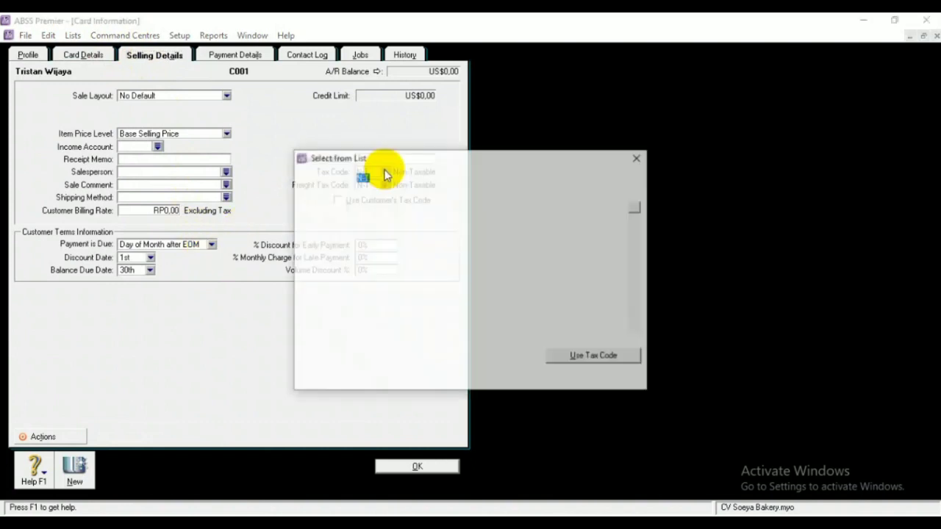
type("PPN")
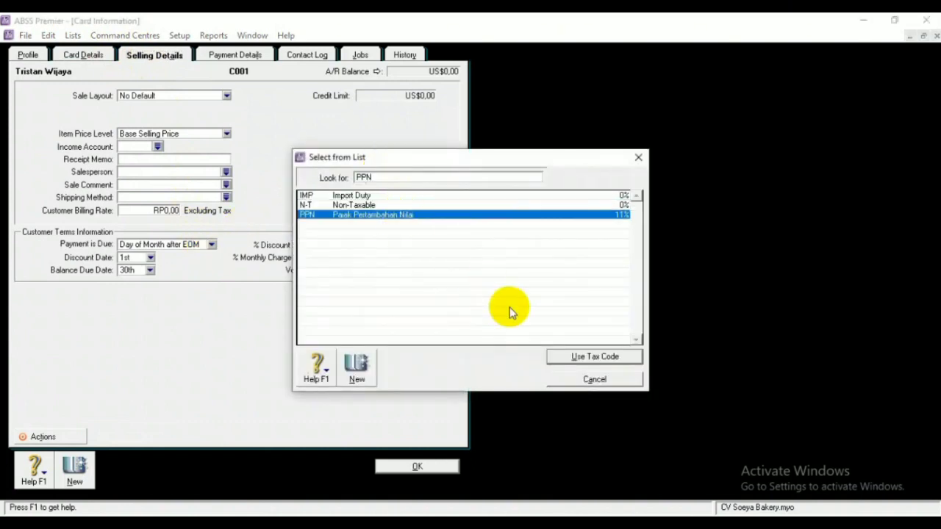
left_click(574, 360)
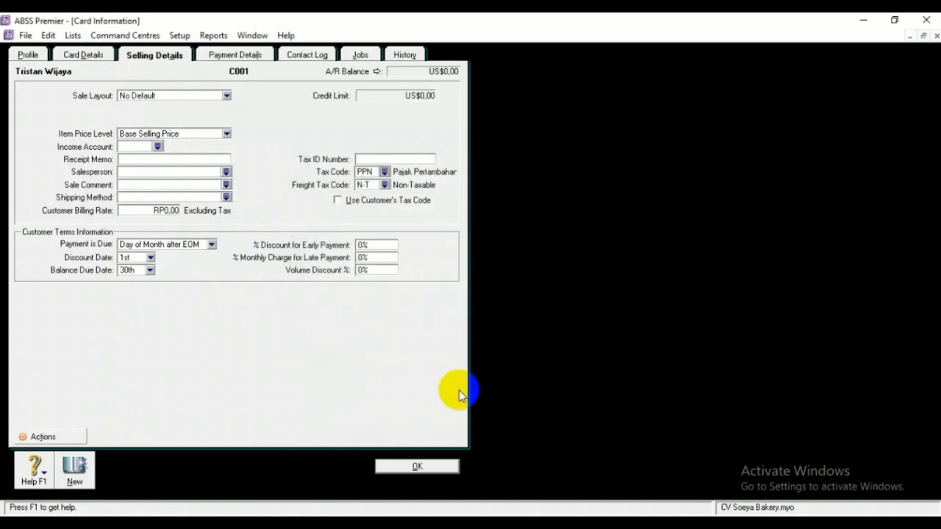
left_click(420, 469)
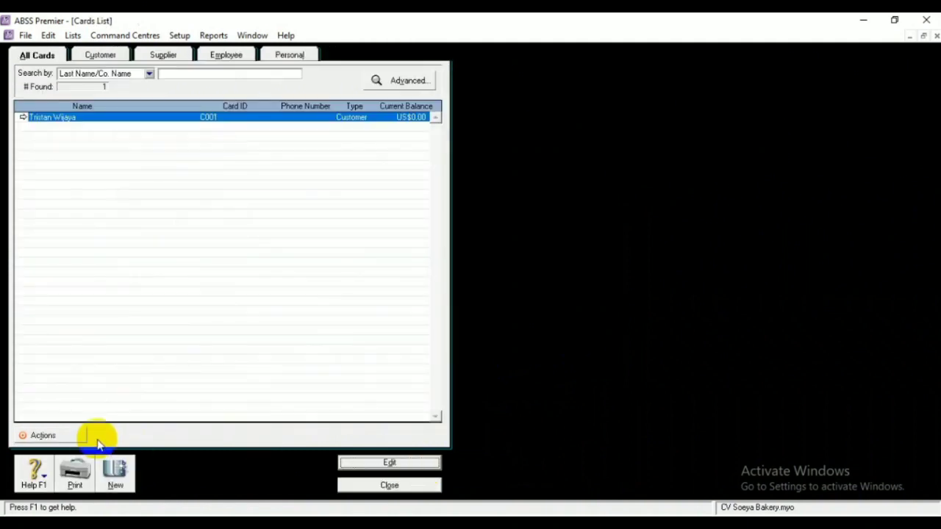
Add a second customer card with the customer's full name and select it in the list
left_click(116, 477)
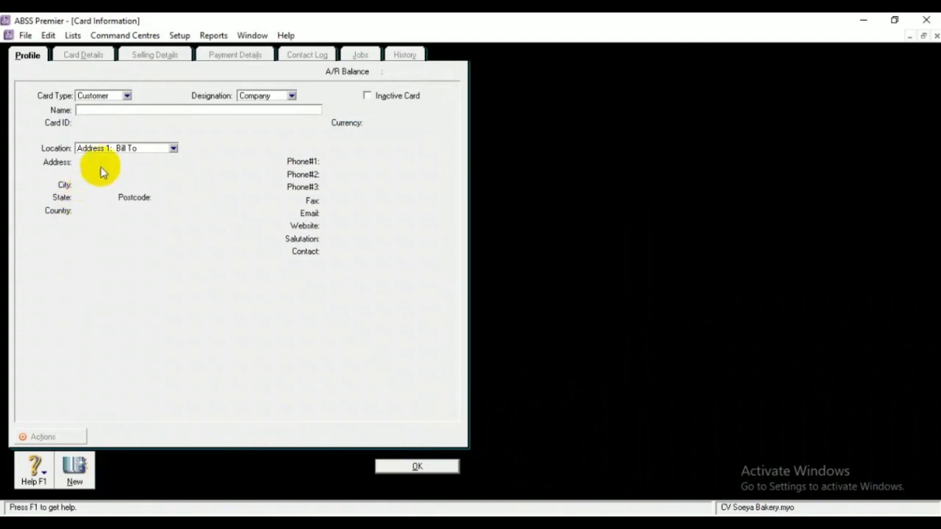
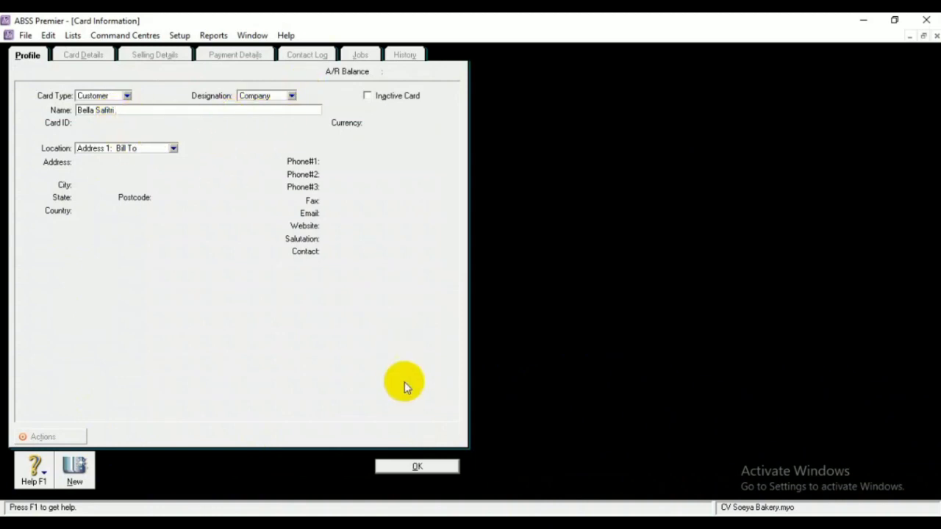
left_click(413, 469)
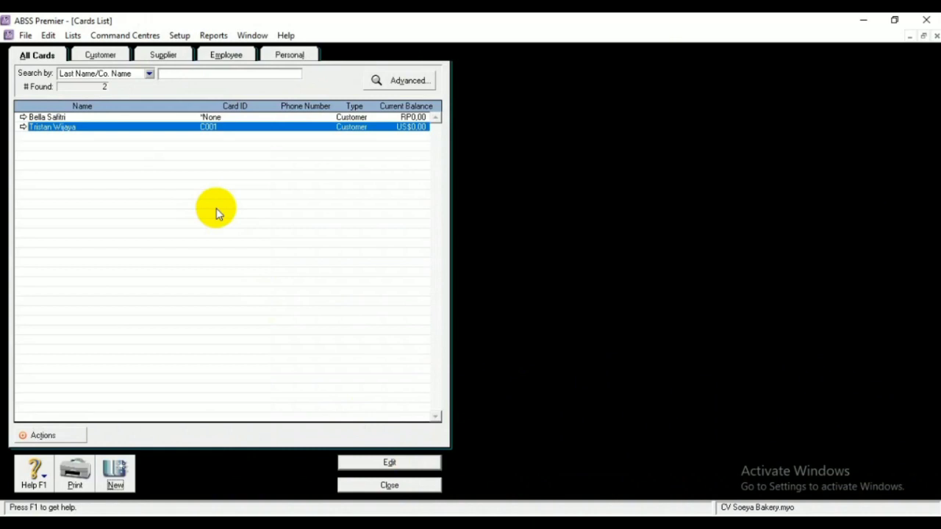
left_click(222, 117)
Give the second customer its card ID, billing street address and corrected city
left_click(360, 463)
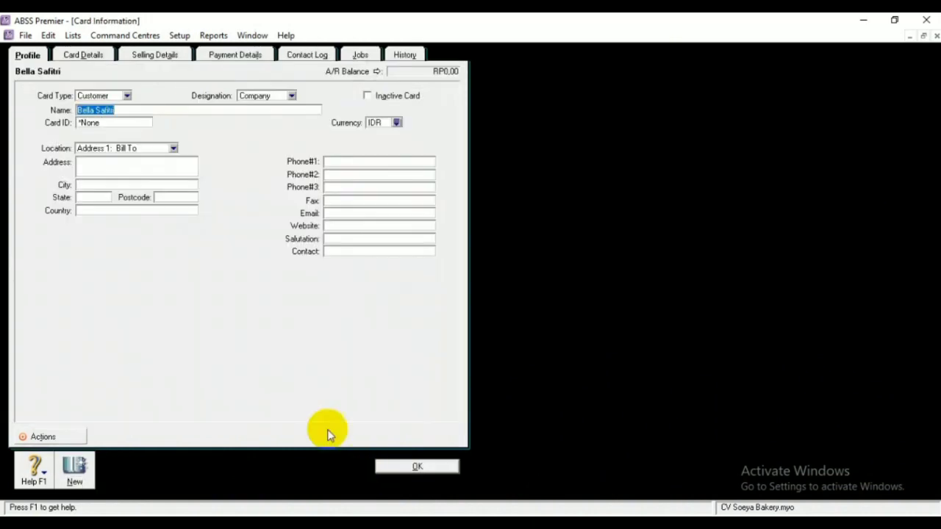
left_click(124, 122)
key("BackSpace")
type("C002")
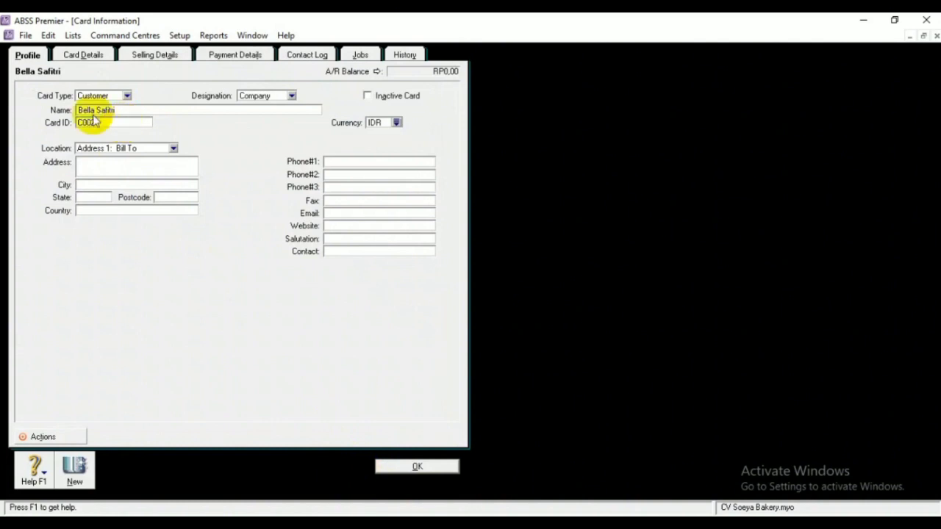
left_click(106, 162)
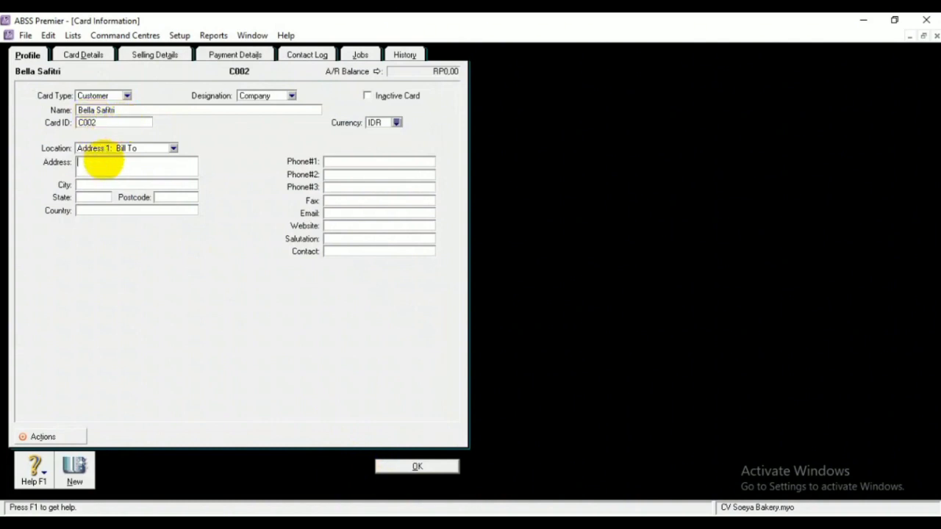
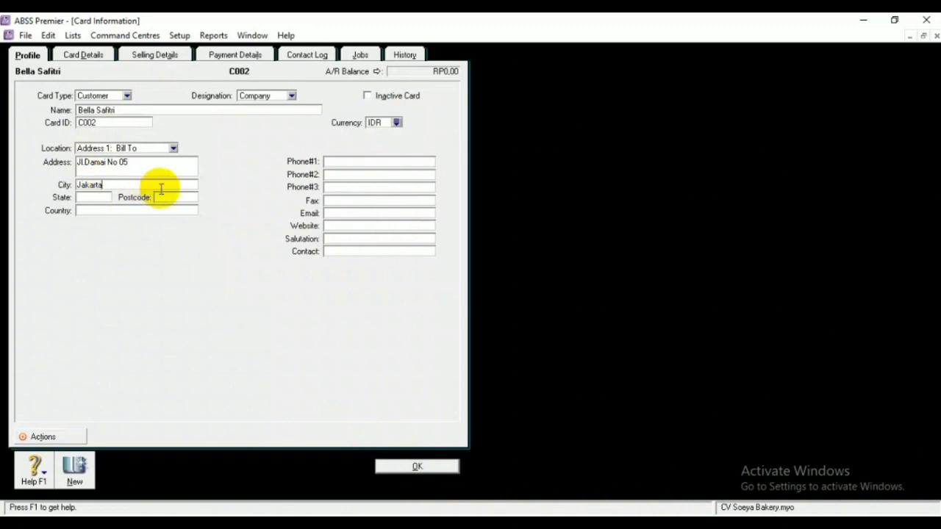
Switch the second customer's currency to USD, set selling tax code PPN, and save
left_click(397, 122)
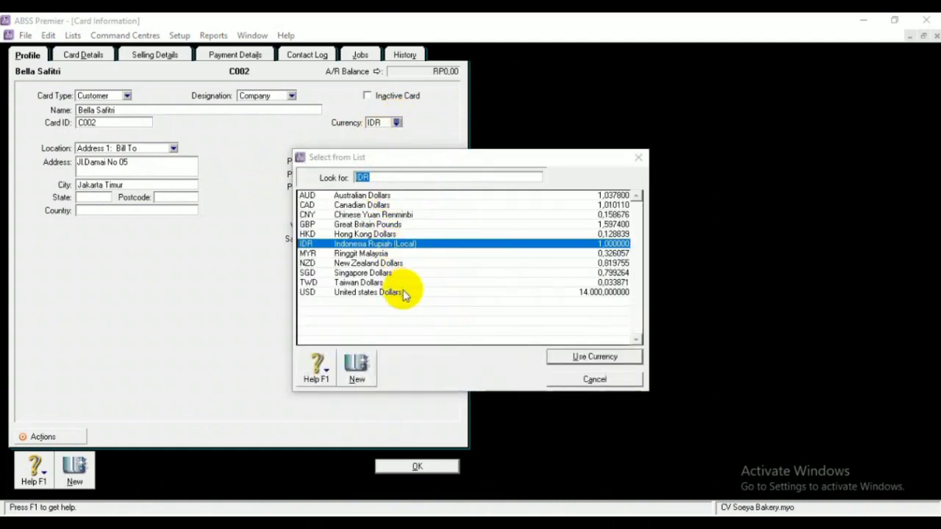
left_click(403, 292)
left_click(571, 361)
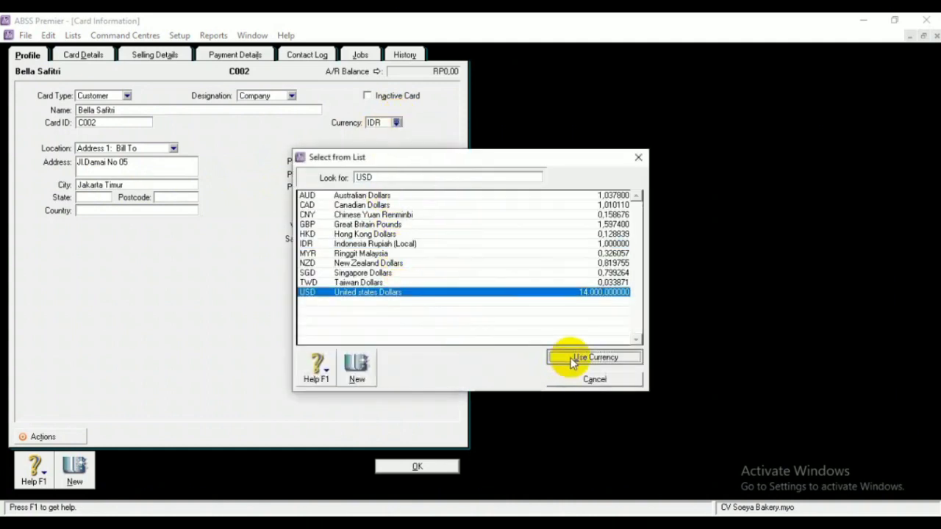
left_click(163, 55)
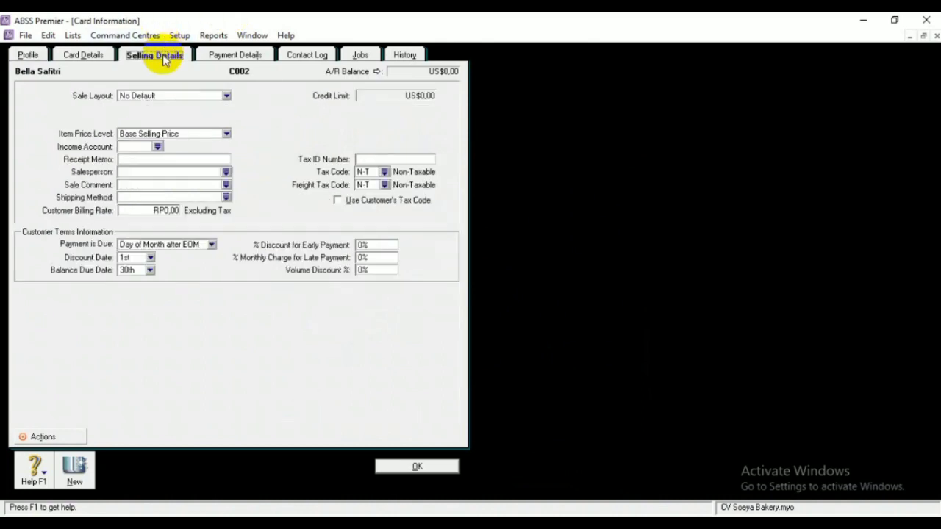
left_click(385, 171)
left_click(420, 215)
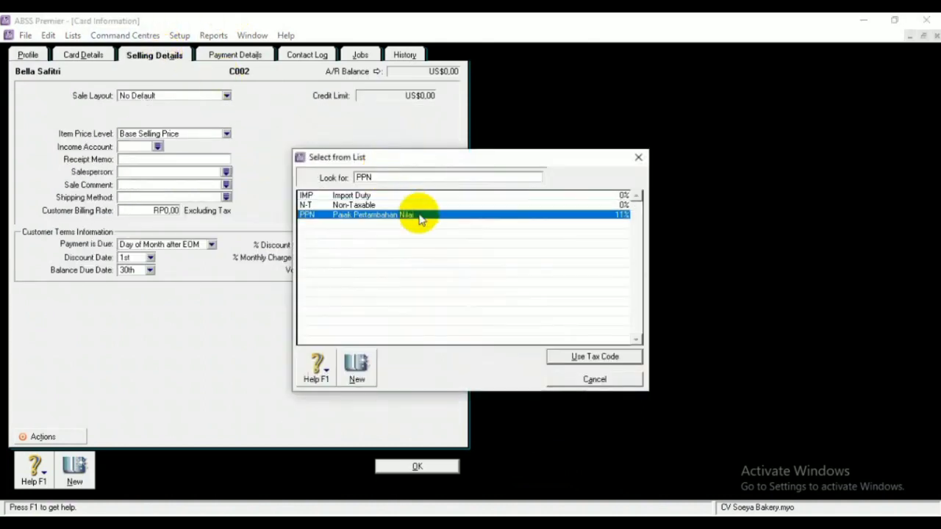
left_click(585, 357)
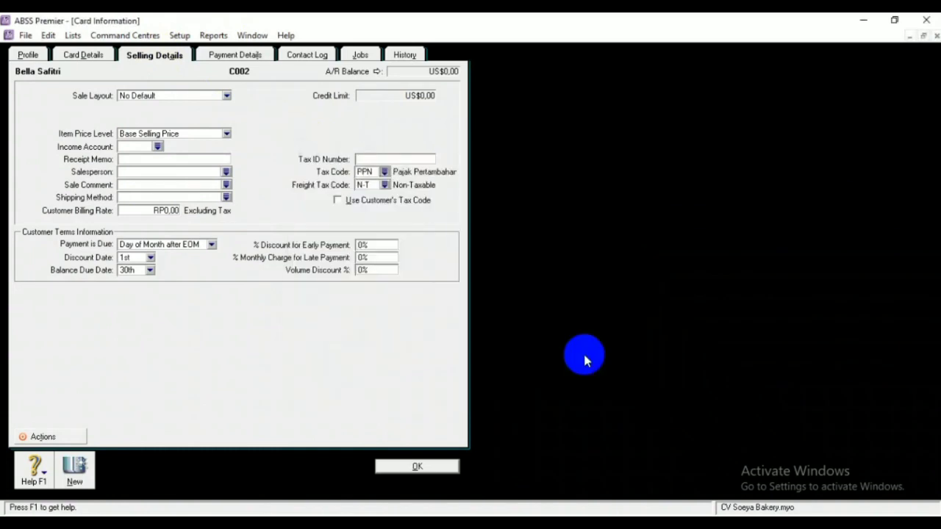
left_click(426, 466)
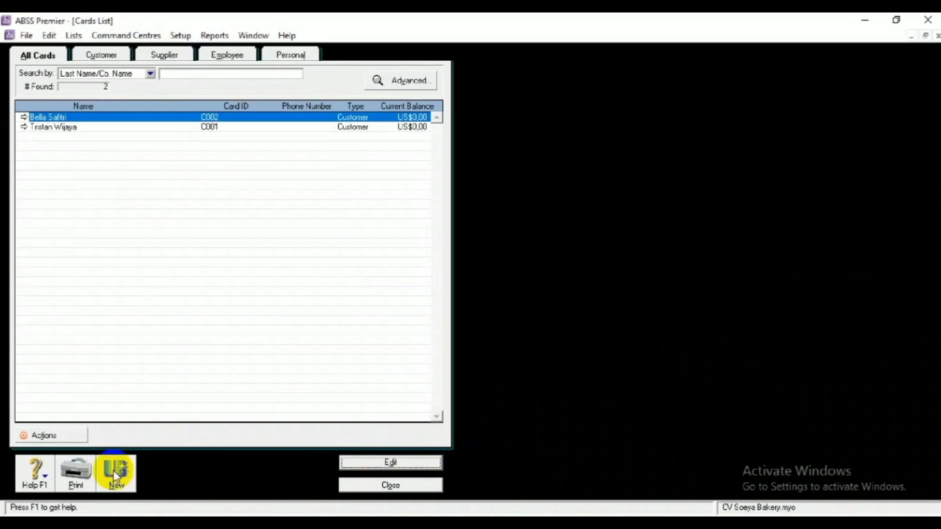
left_click(116, 474)
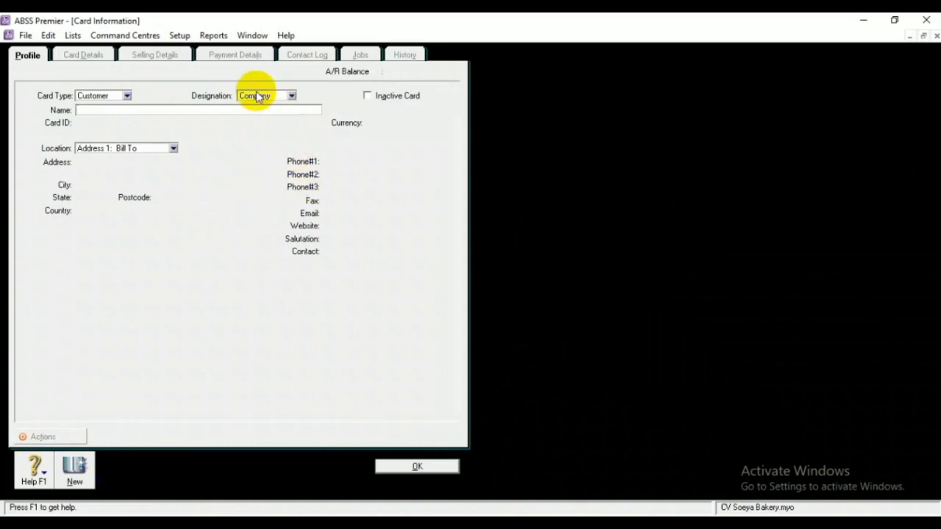
Create a supplier card named PT Perkasa
left_click(126, 96)
left_click(113, 118)
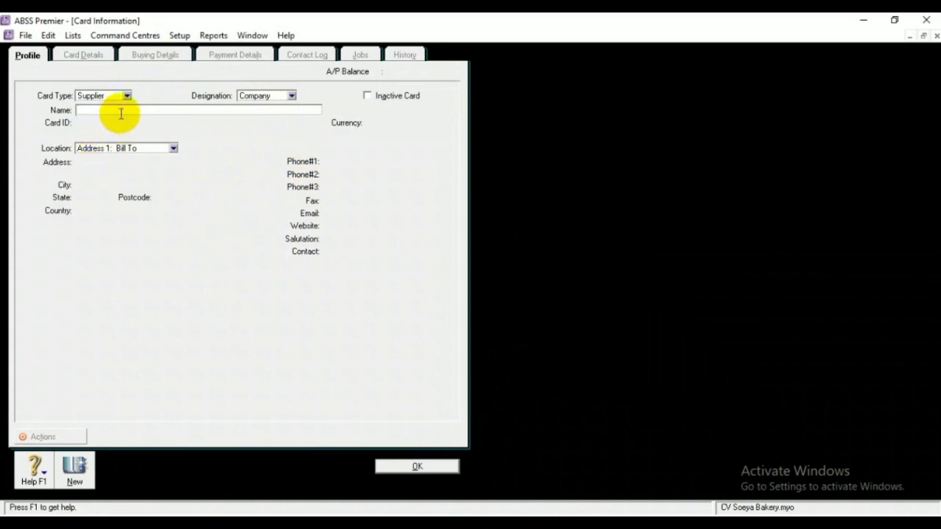
type("PT Perkasa")
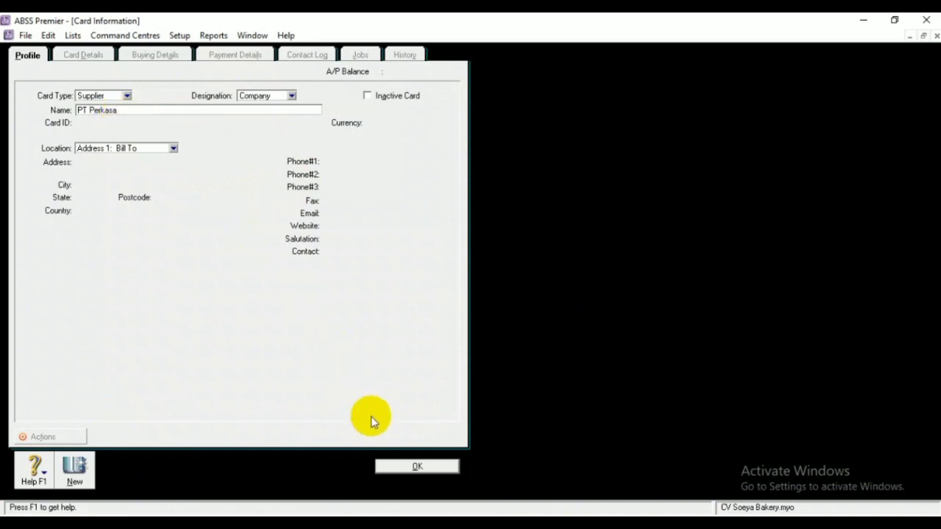
left_click(401, 466)
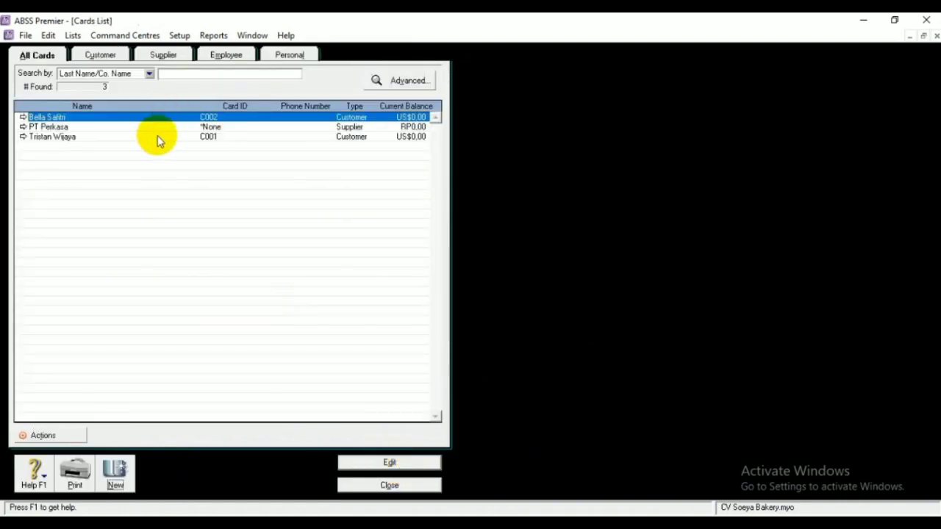
Give PT Perkasa's card its supplier card ID, street address and city
left_click(157, 127)
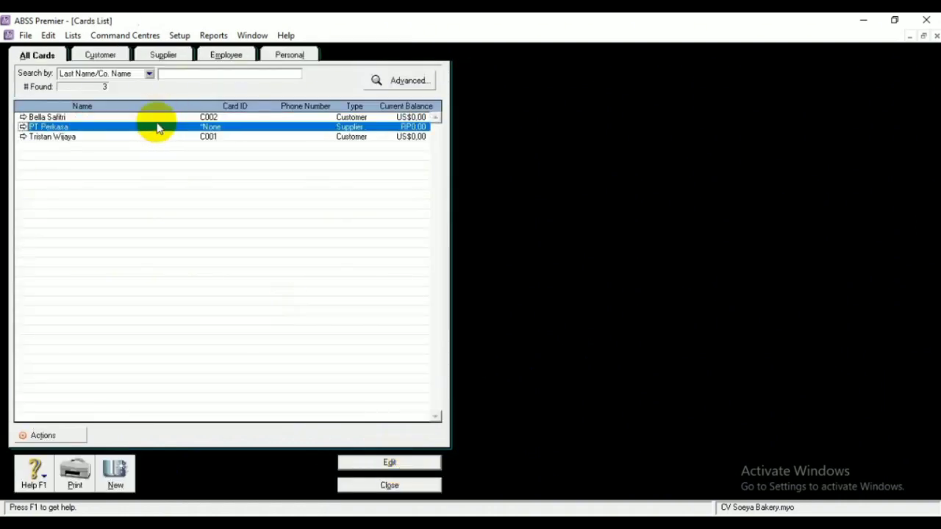
left_click(356, 465)
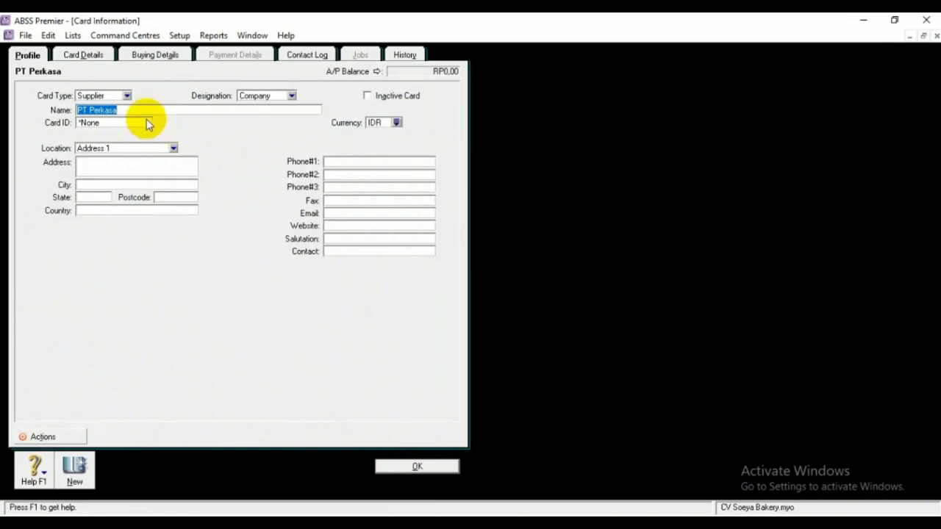
left_click(147, 123)
key("BackSpace")
type("S001")
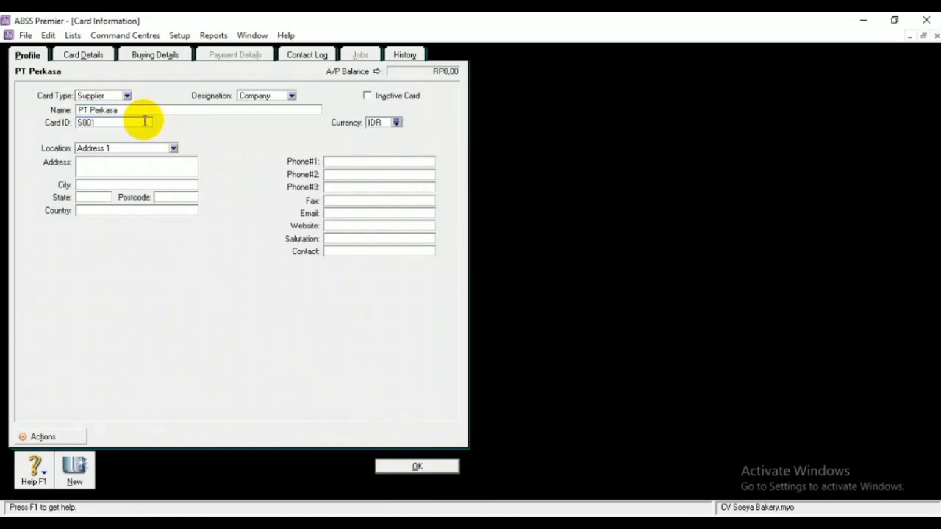
left_click(139, 161)
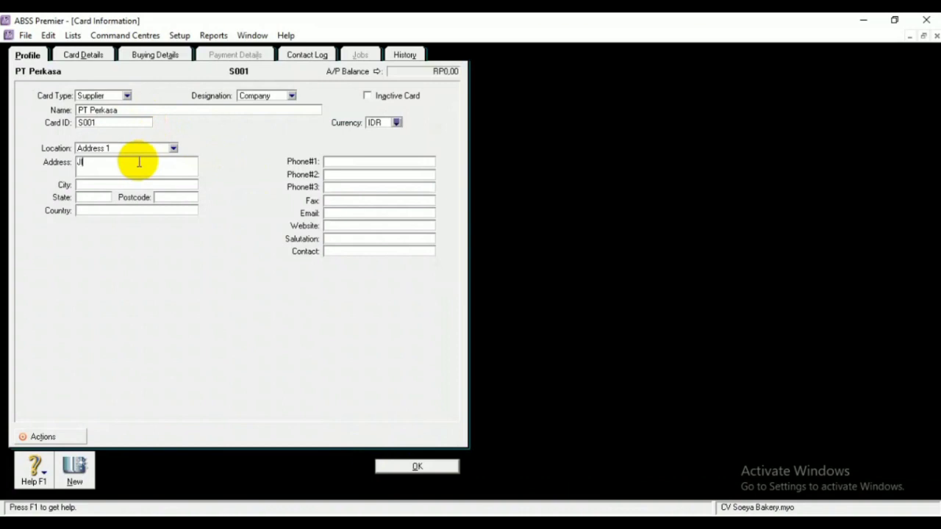
left_click(93, 183)
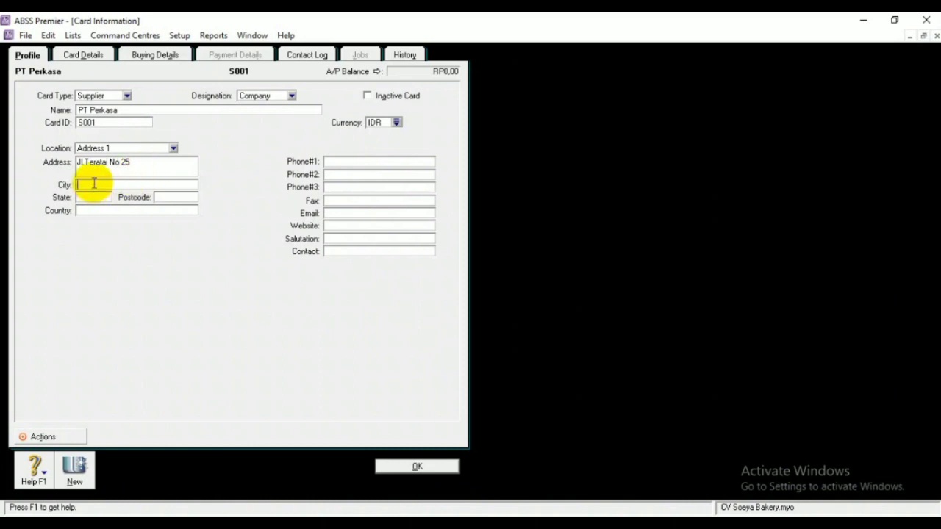
type("Tangerang")
Set PT Perkasa's currency to United States Dollars (USD)
left_click(396, 123)
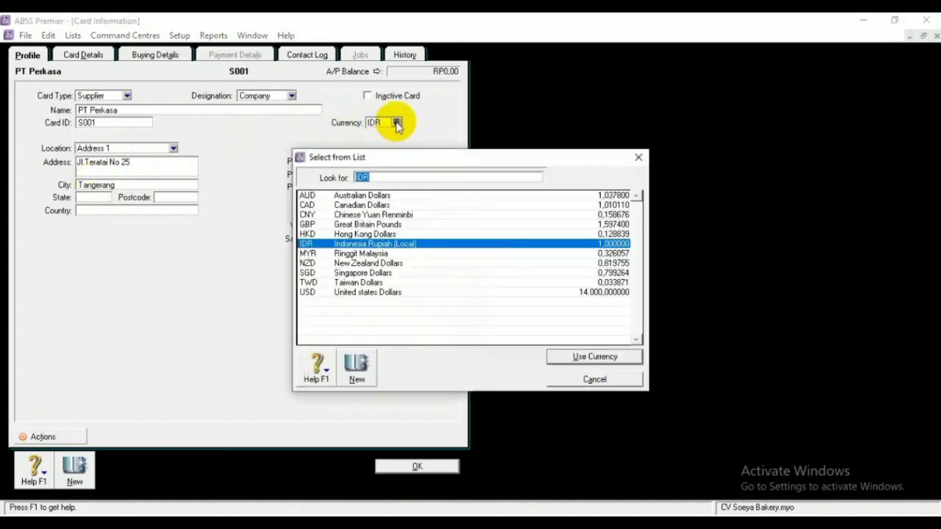
left_click(419, 292)
left_click(566, 355)
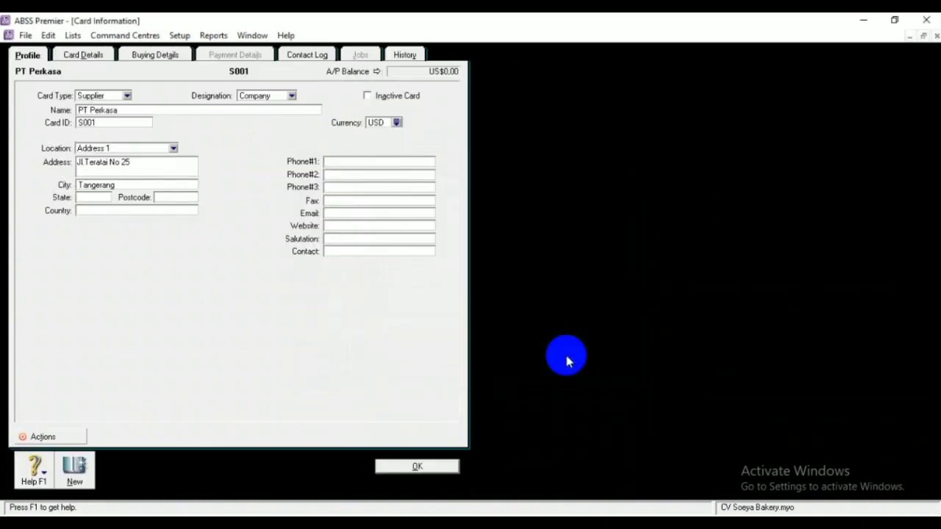
left_click(174, 55)
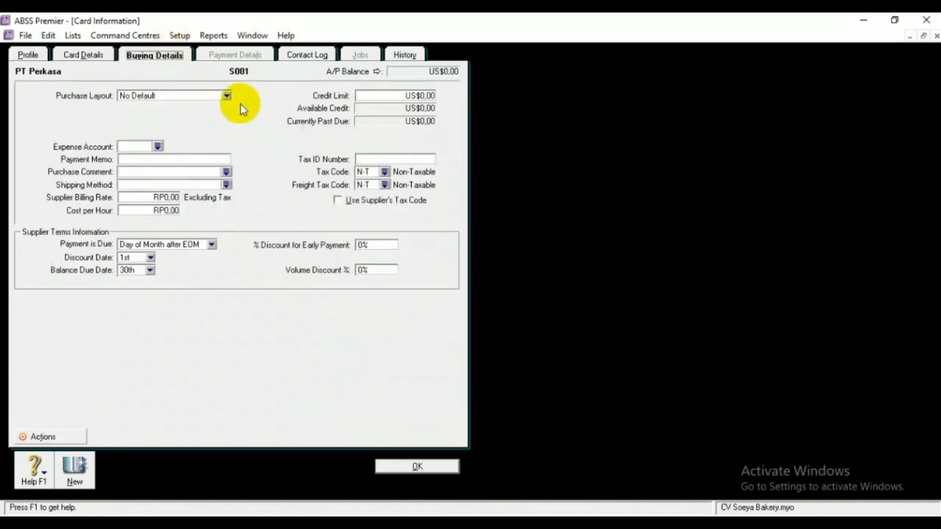
Set PT Perkasa's buying tax code to PPN and save the supplier card
left_click(384, 172)
left_click(397, 215)
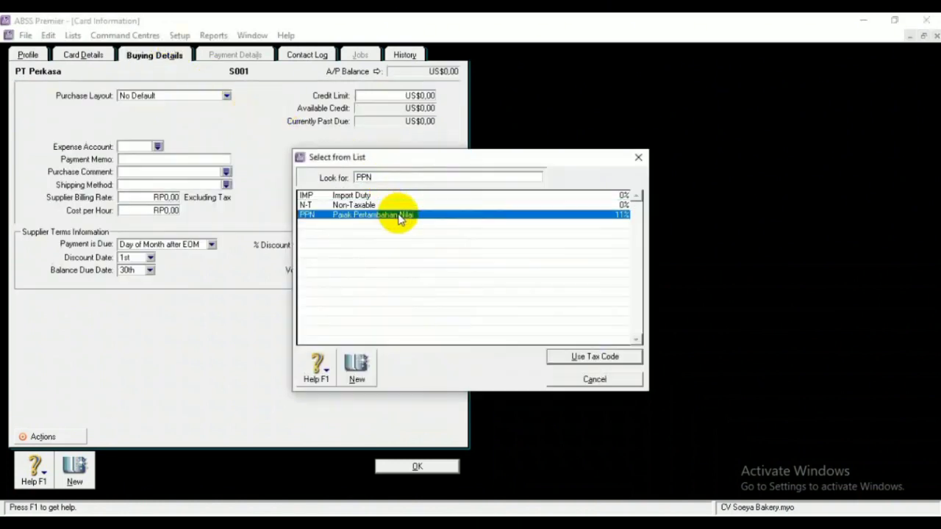
left_click(573, 363)
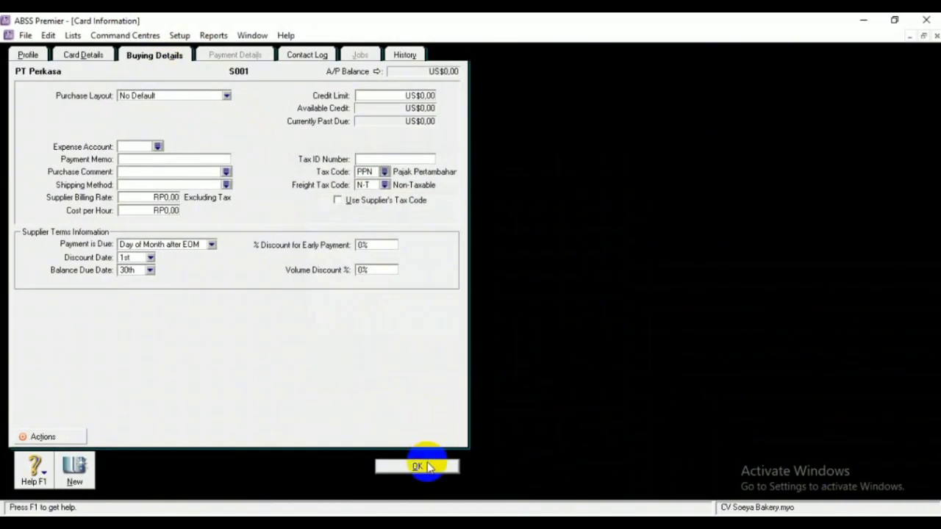
left_click(420, 466)
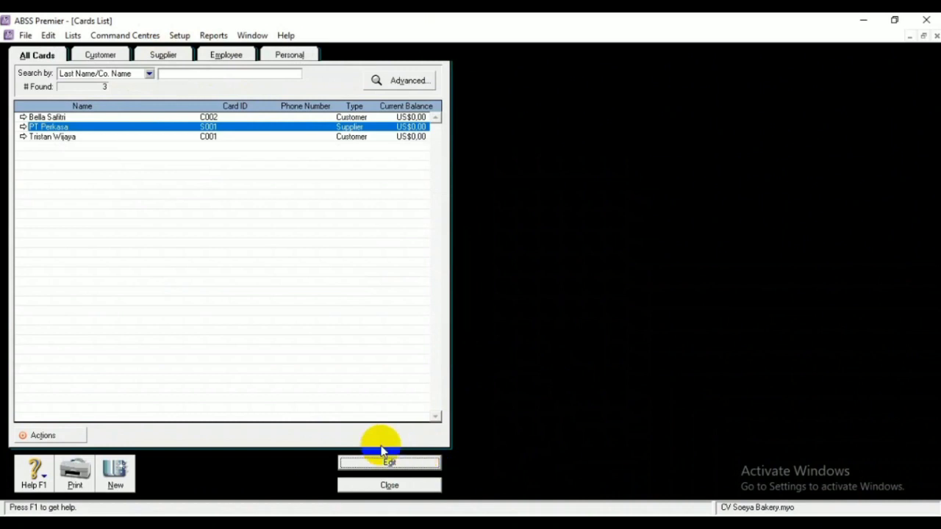
Create a new supplier card named PT Cloud Bread
left_click(115, 478)
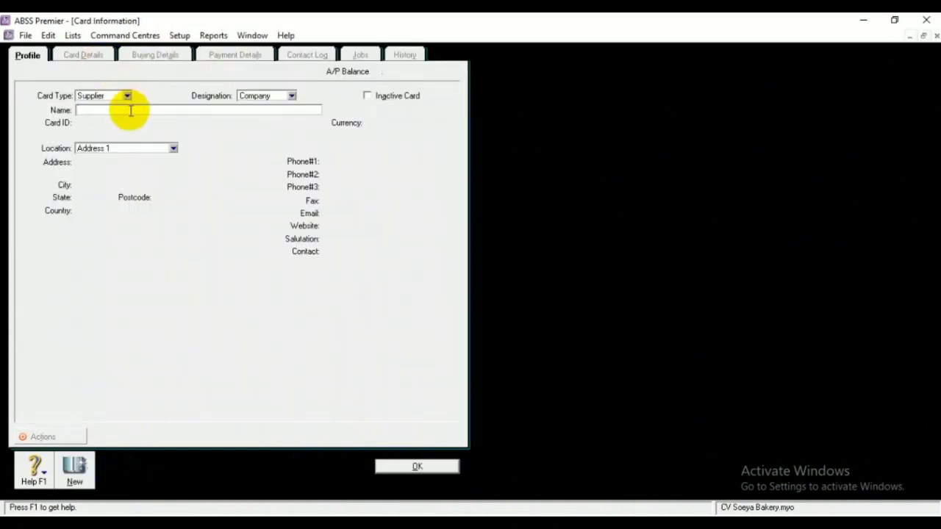
type("P")
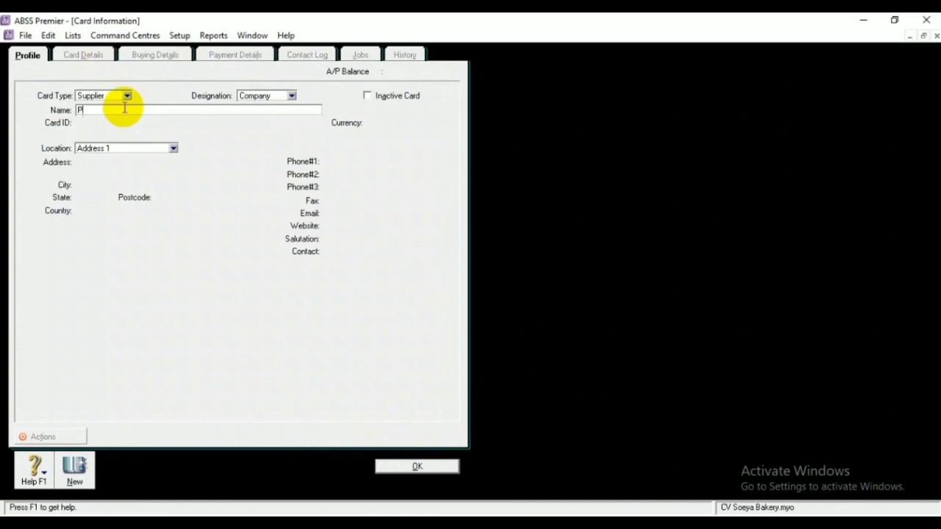
type("T Cloud Bread")
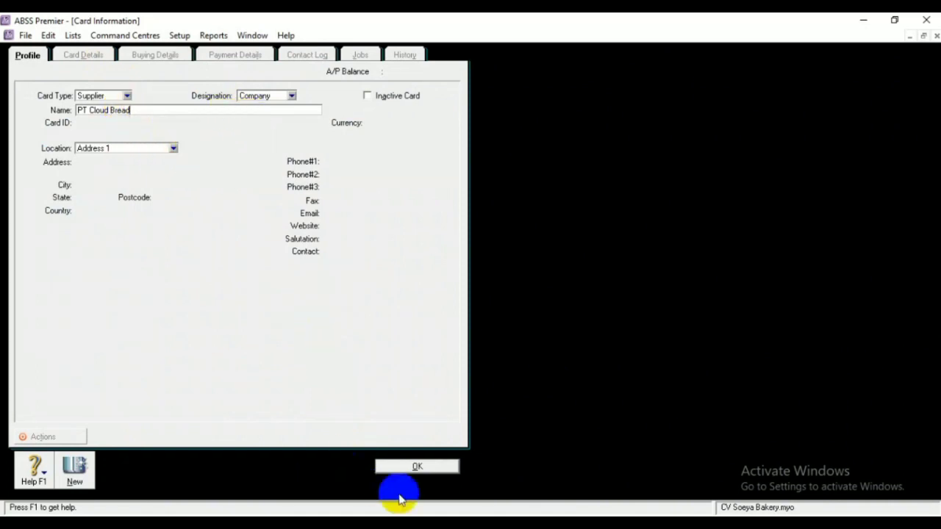
left_click(417, 468)
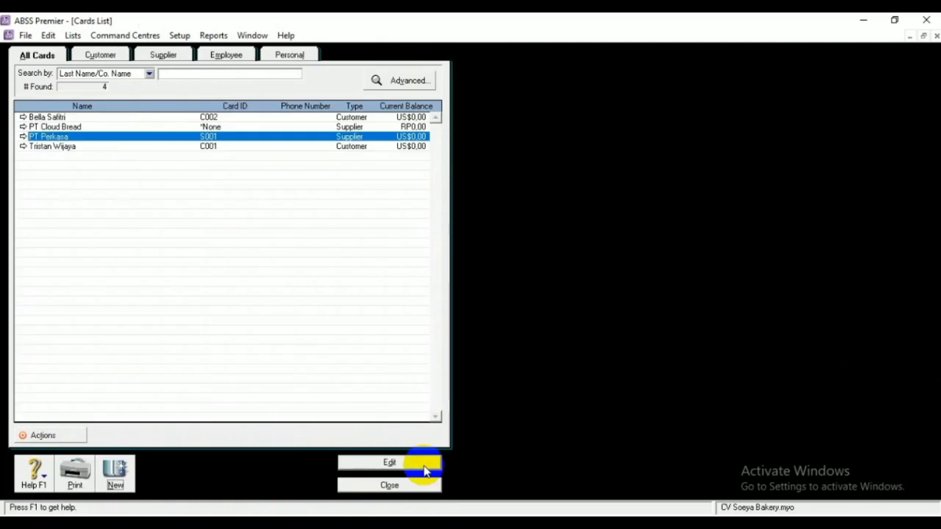
Give PT Cloud Bread card ID S002, its street address and city Jakarta Barat
left_click(346, 126)
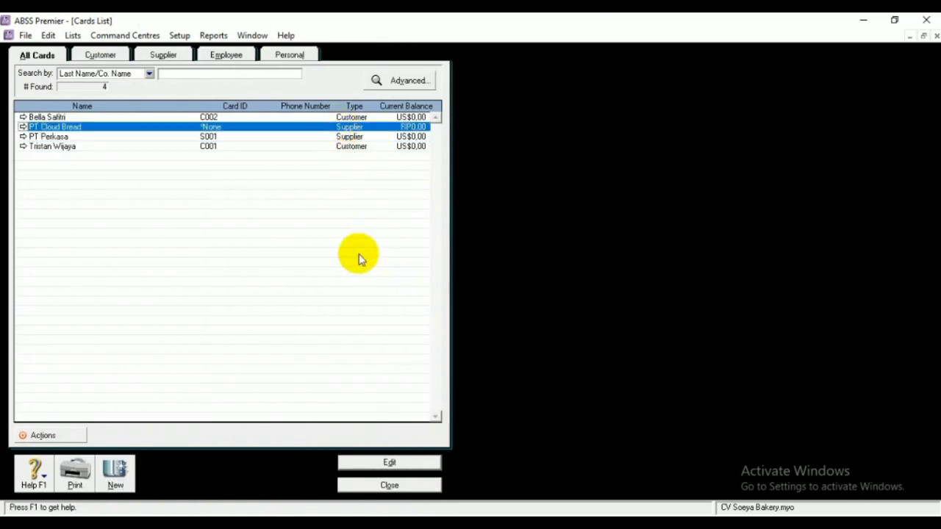
left_click(372, 461)
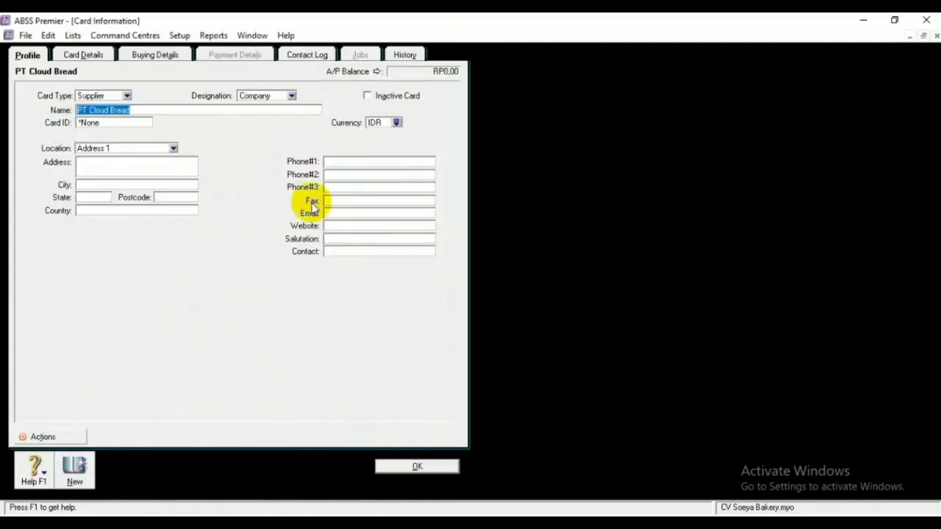
left_click(143, 122)
key("BackSpace")
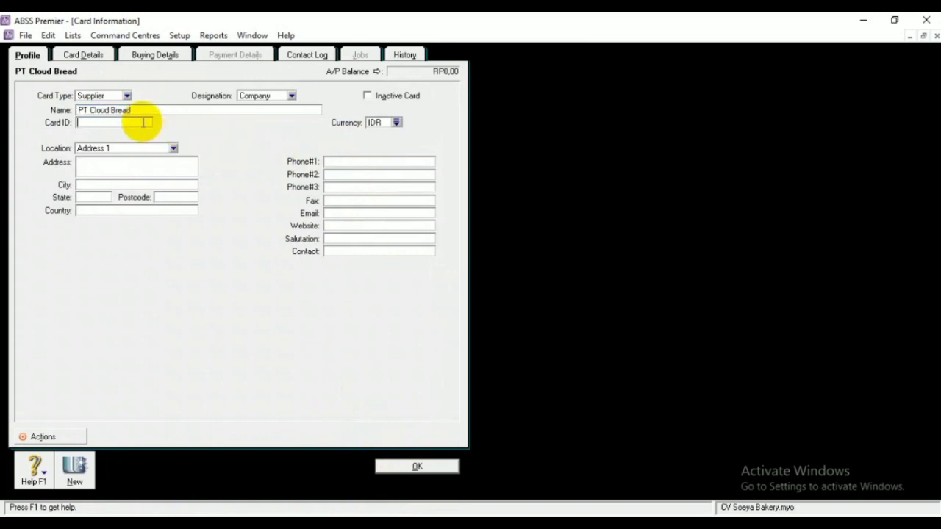
type("S002")
left_click(151, 160)
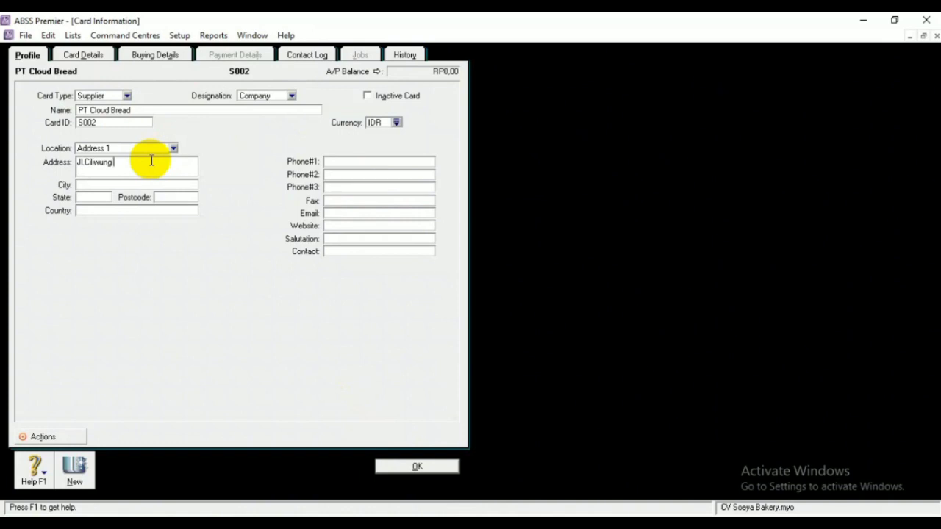
left_click(140, 184)
type("Jakarta")
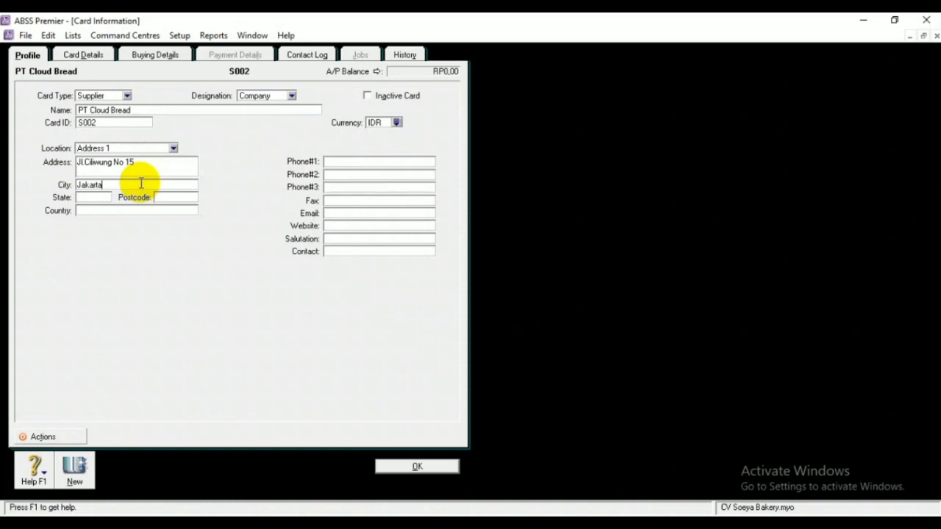
type(" Barat")
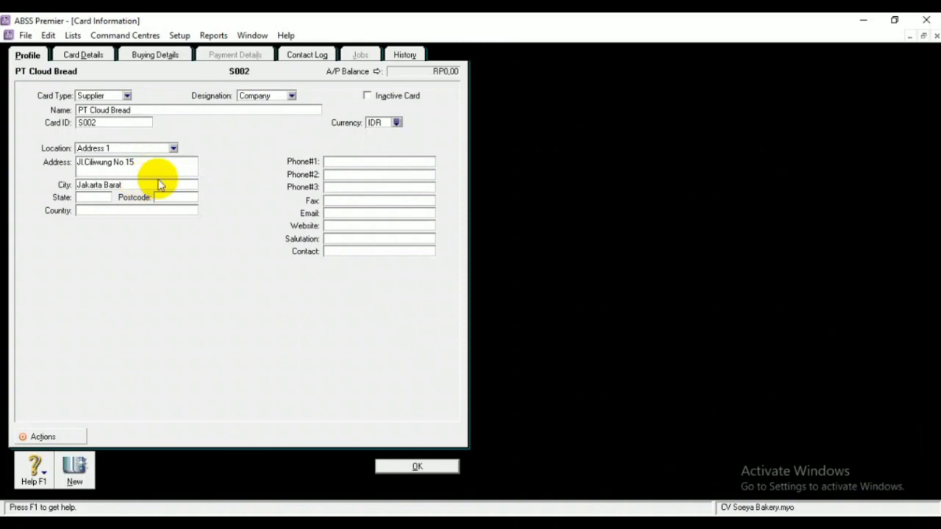
Set the supplier's currency to United States Dollars
left_click(396, 123)
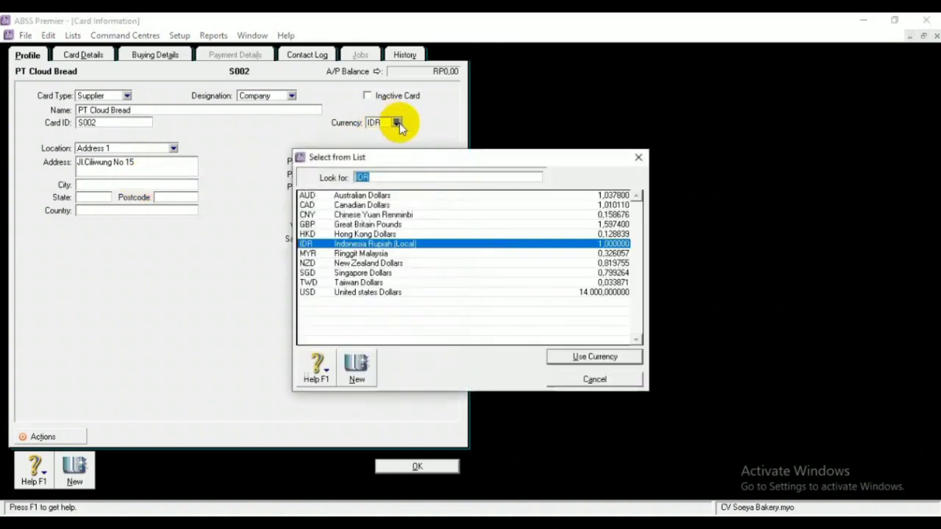
left_click(401, 292)
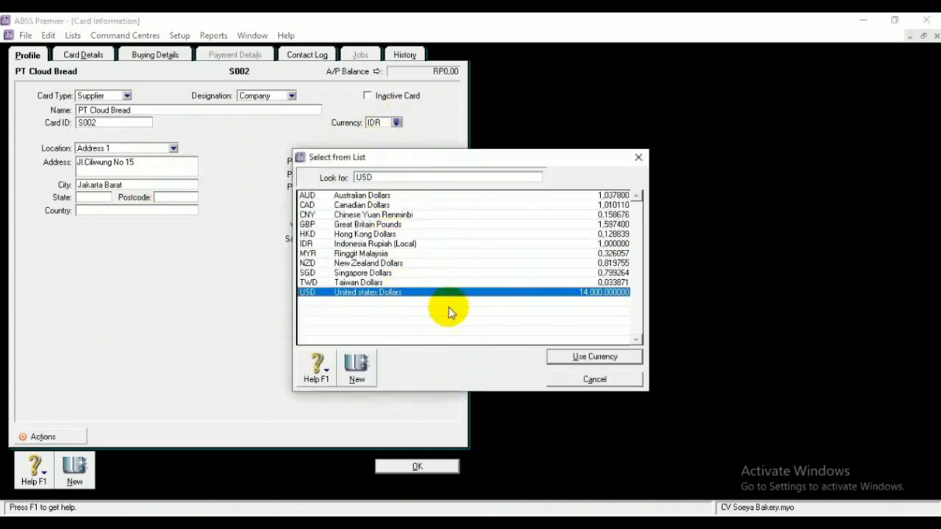
left_click(563, 356)
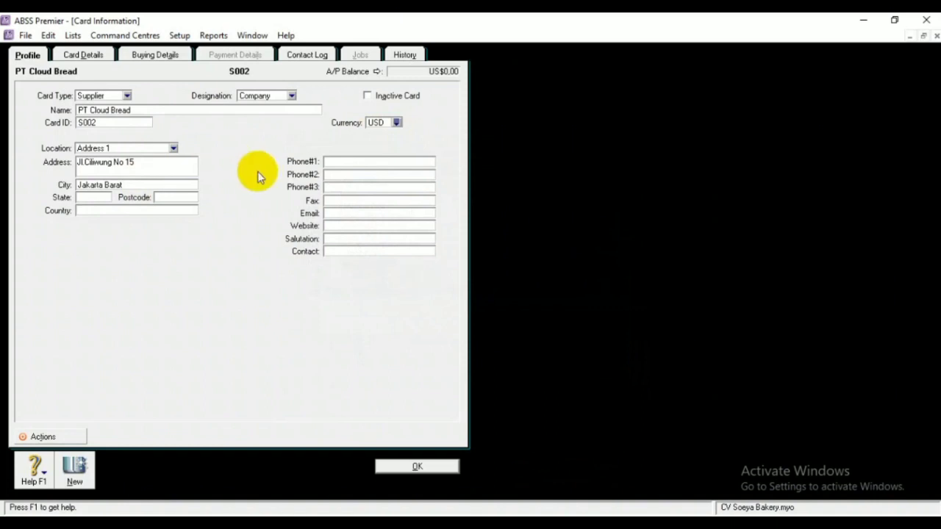
Set PT Cloud Bread's purchase tax code to PPN and save the card
left_click(156, 57)
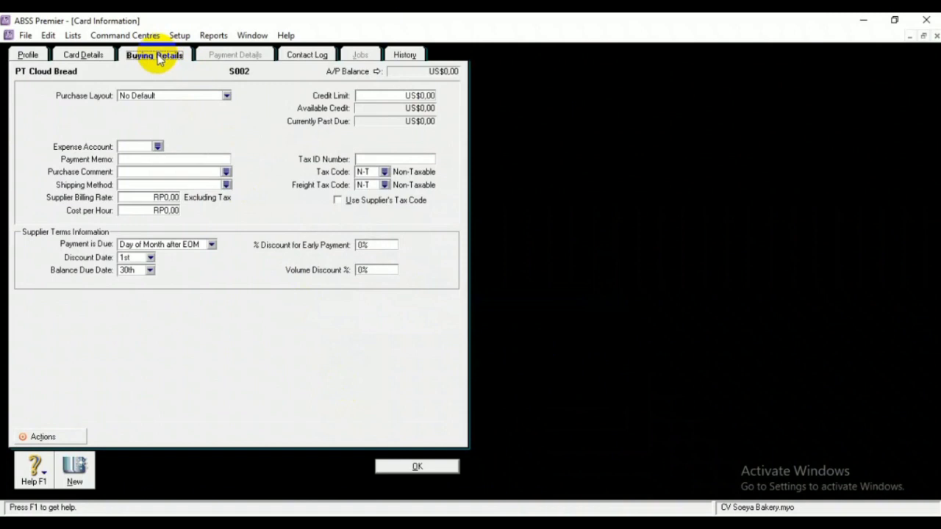
left_click(385, 172)
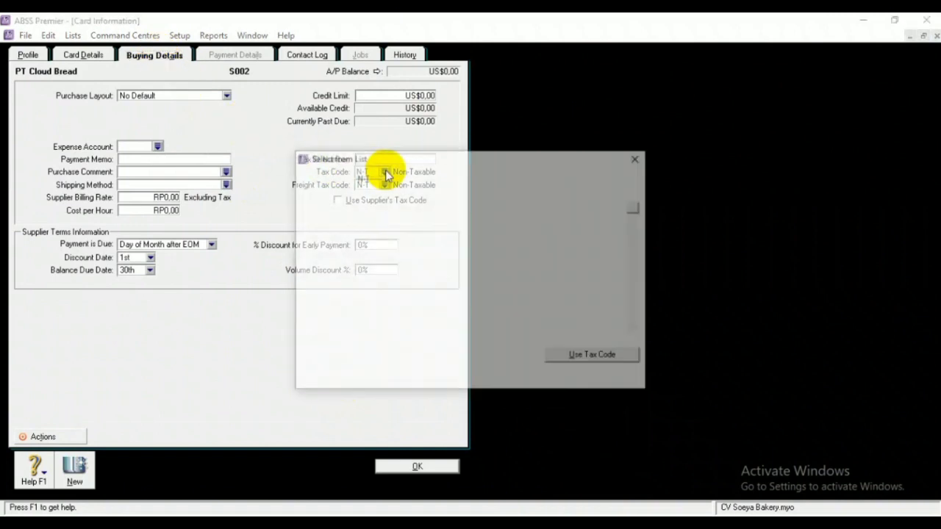
left_click(389, 215)
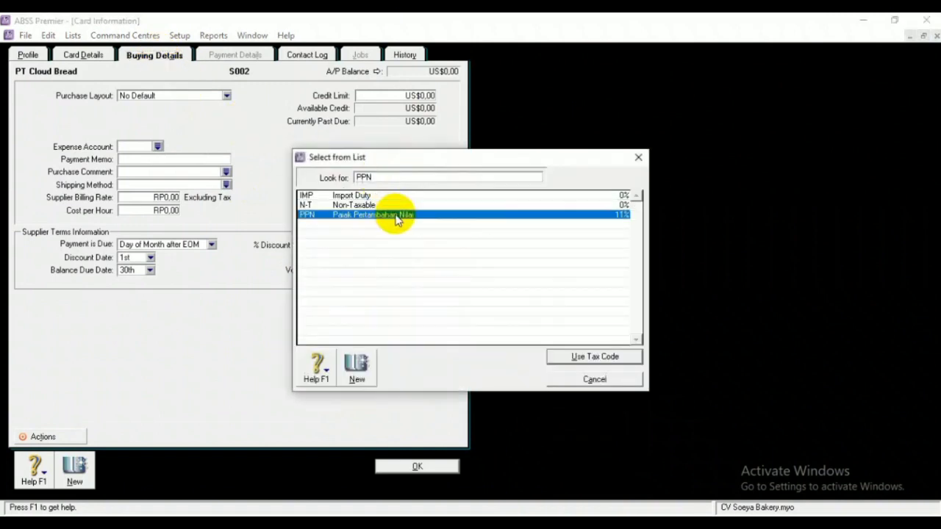
left_click(549, 357)
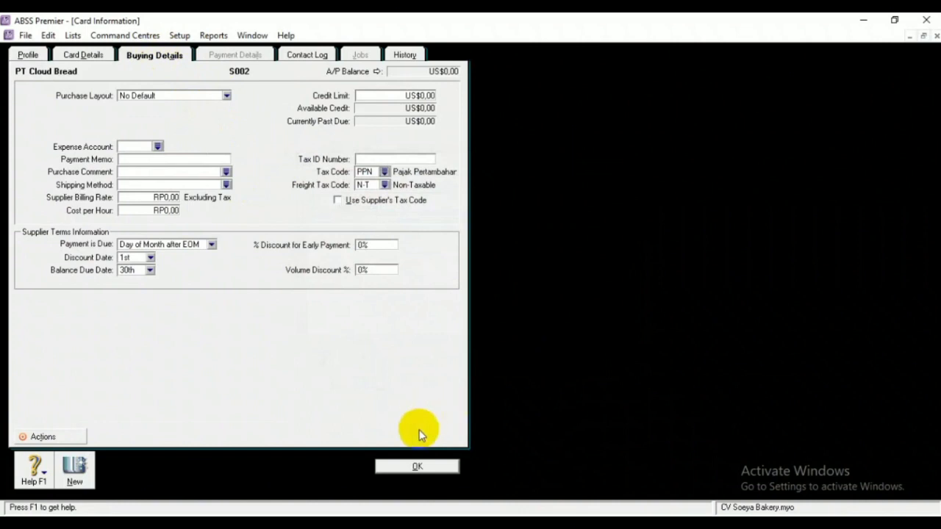
left_click(417, 466)
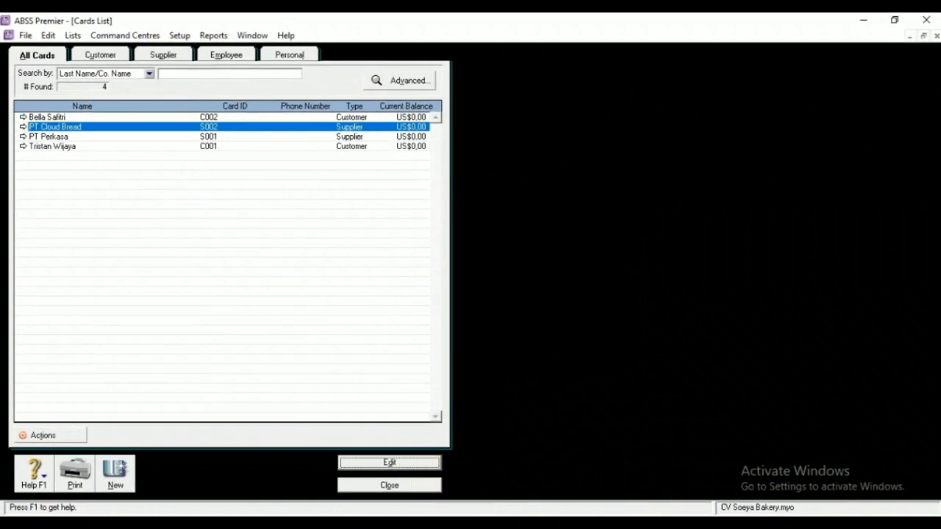
Create a Customer card under the person's name and reopen it for editing
left_click(389, 485)
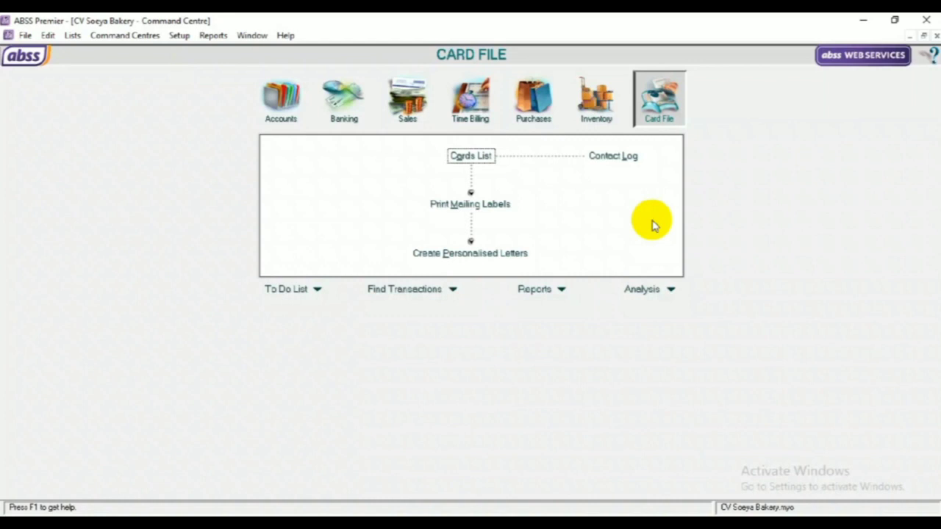
left_click(477, 159)
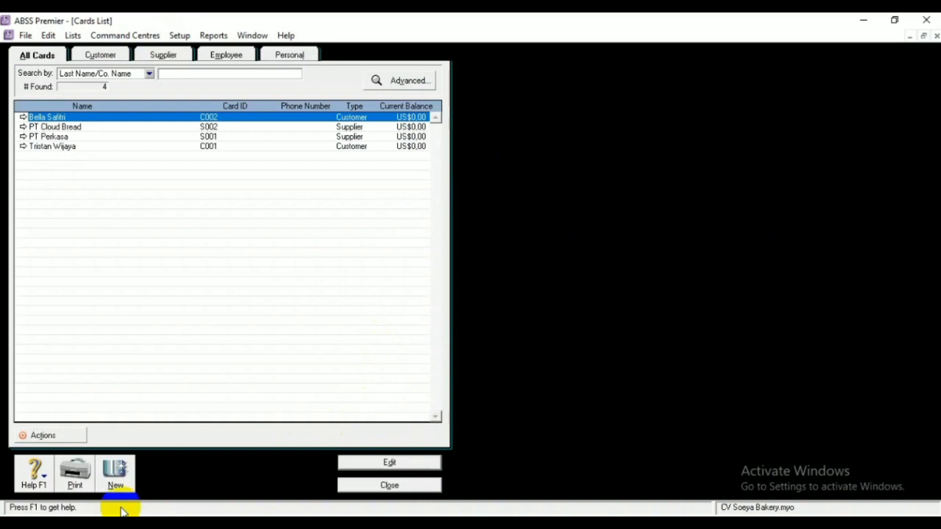
left_click(115, 474)
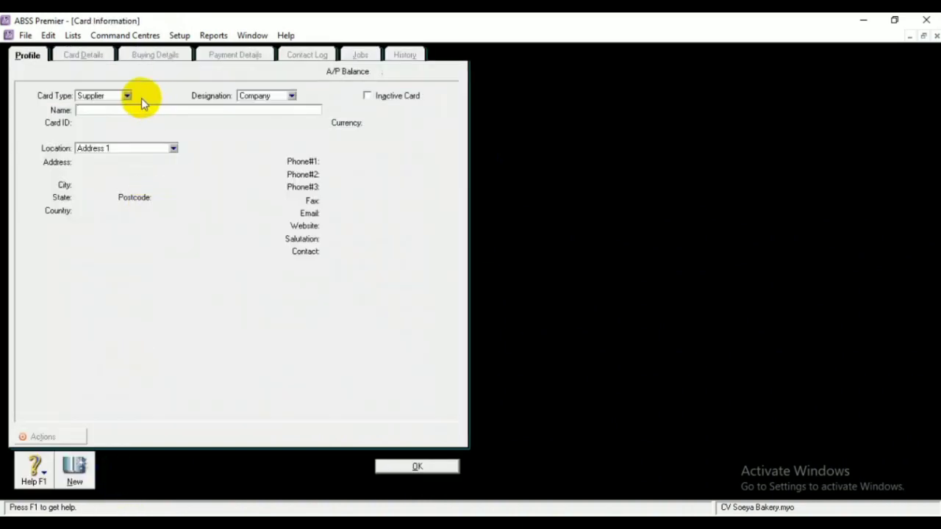
left_click(127, 96)
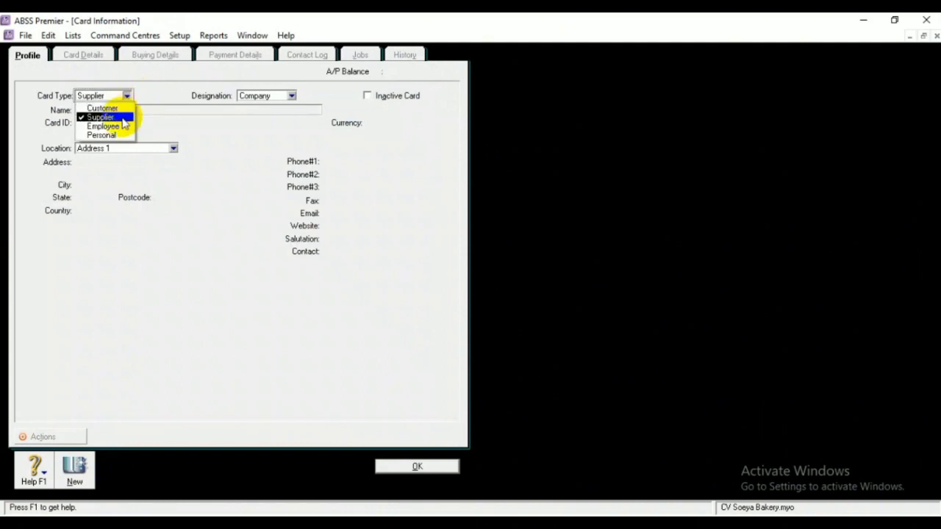
left_click(123, 111)
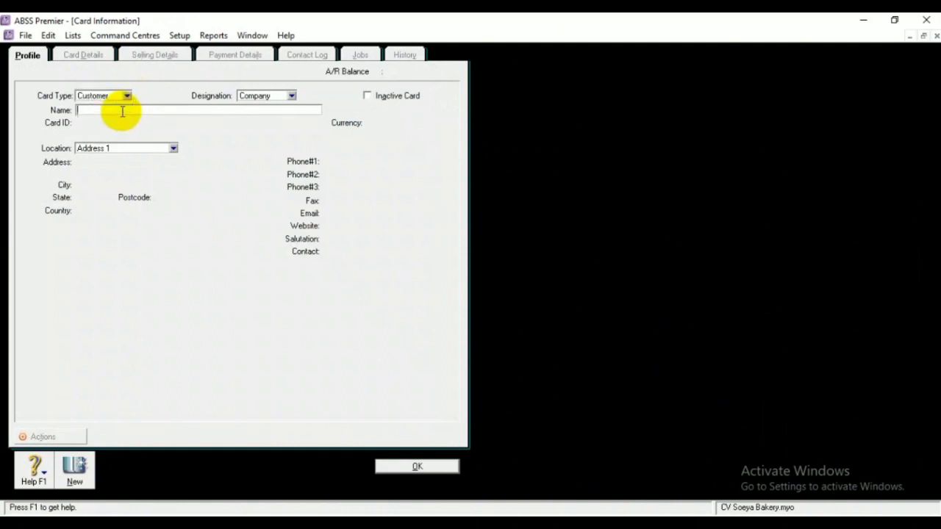
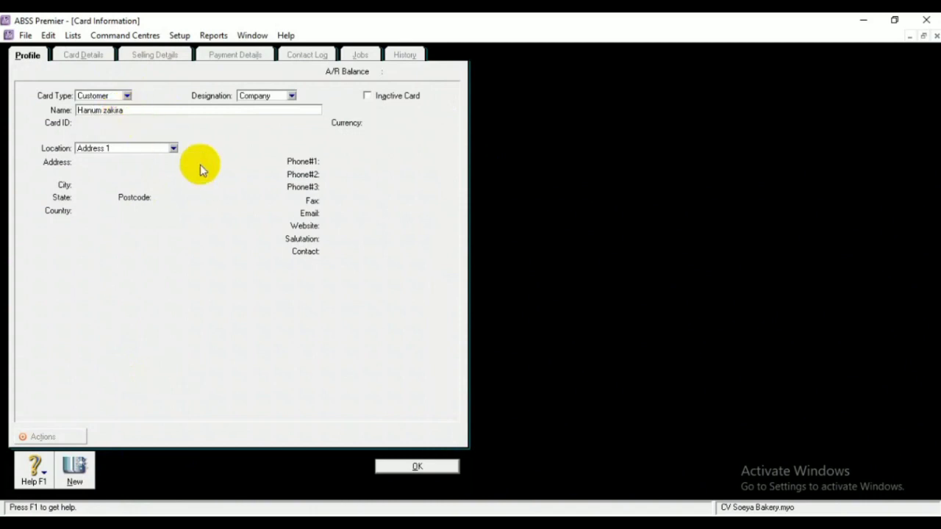
left_click(413, 468)
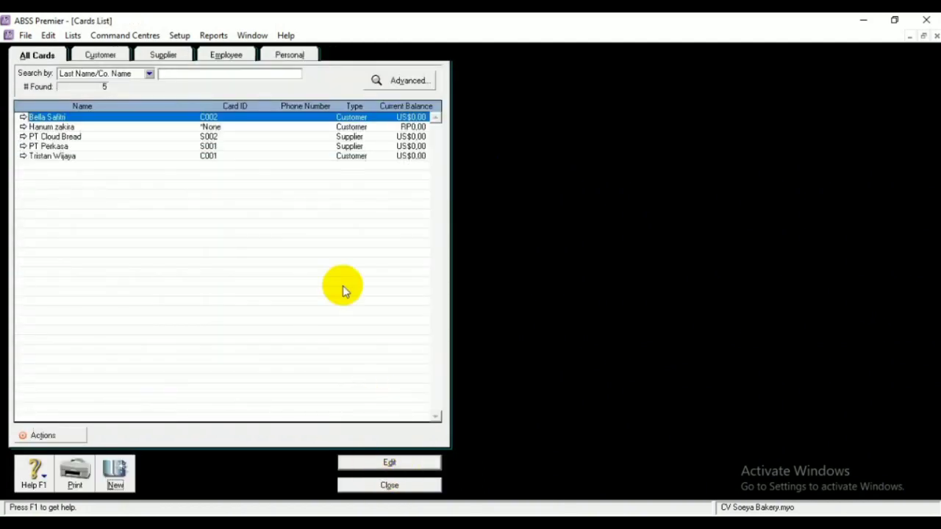
left_click(250, 128)
left_click(412, 463)
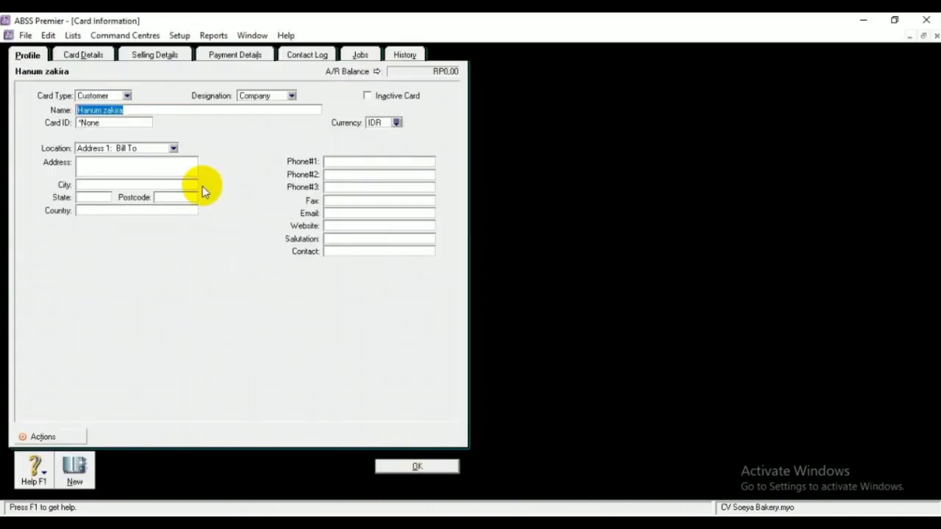
Set the customer's card ID to C003 and enter its street address and city Yogyakarta
left_click(133, 122)
key("BackSpace")
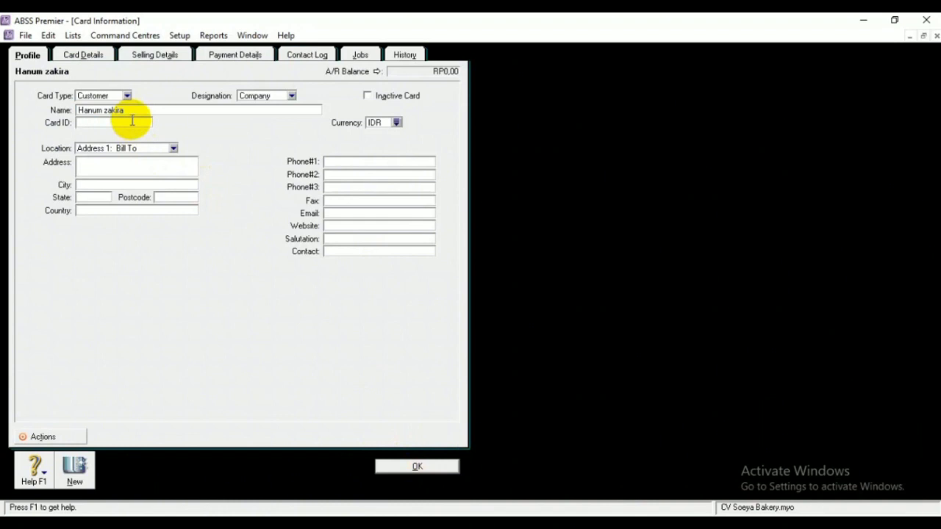
type("C003")
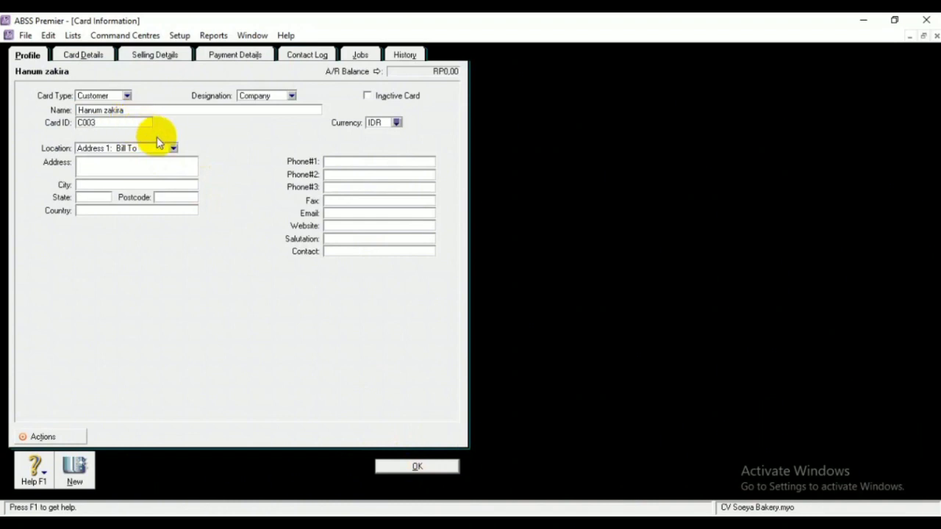
left_click(137, 162)
type("Jl")
key("BackSpace")
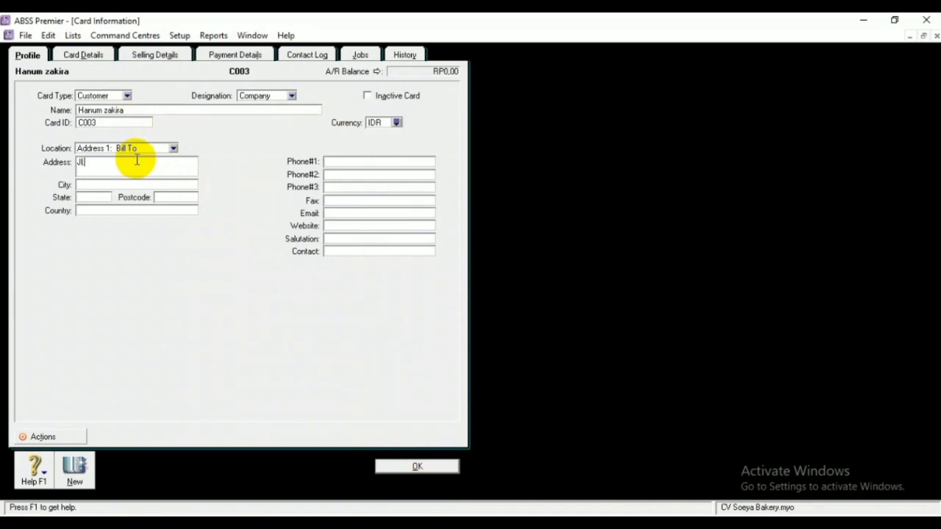
left_click(111, 184)
type("Yo")
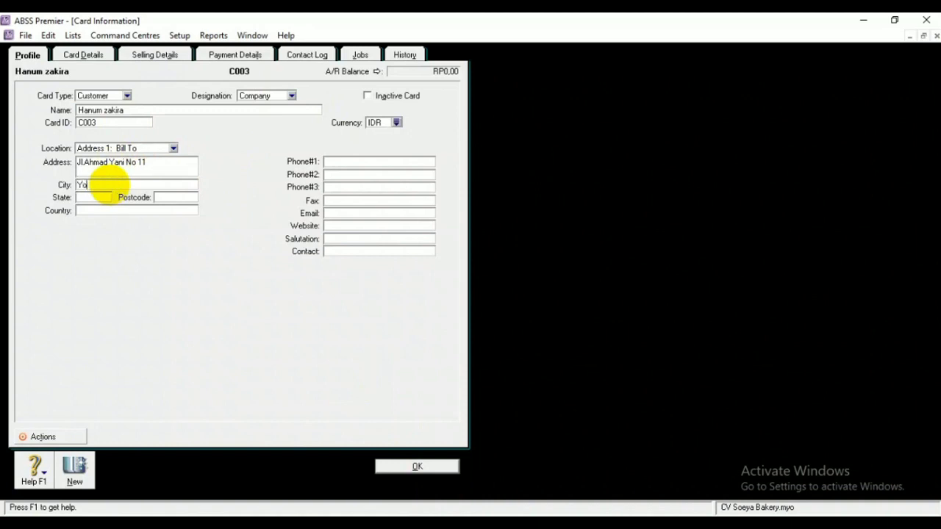
type("gyakarta")
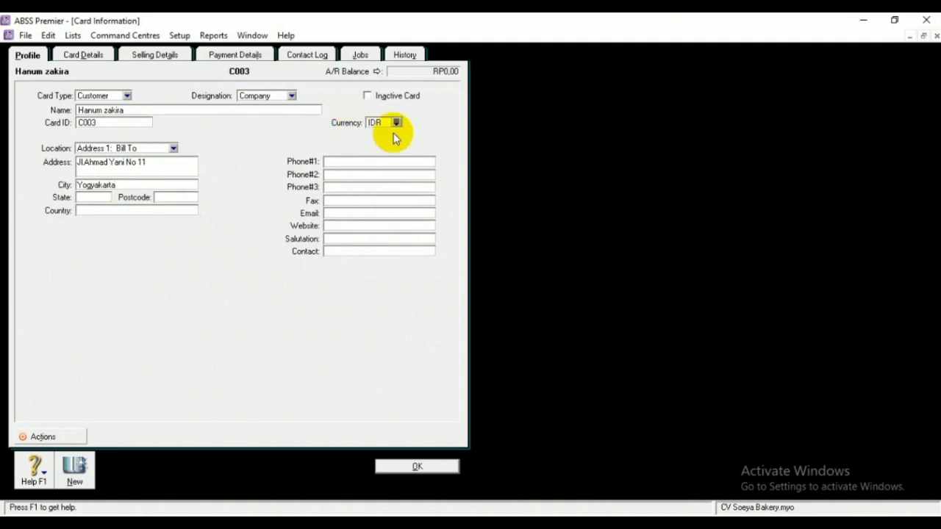
Set customer C003's sales tax code to PPN and save the card
left_click(165, 57)
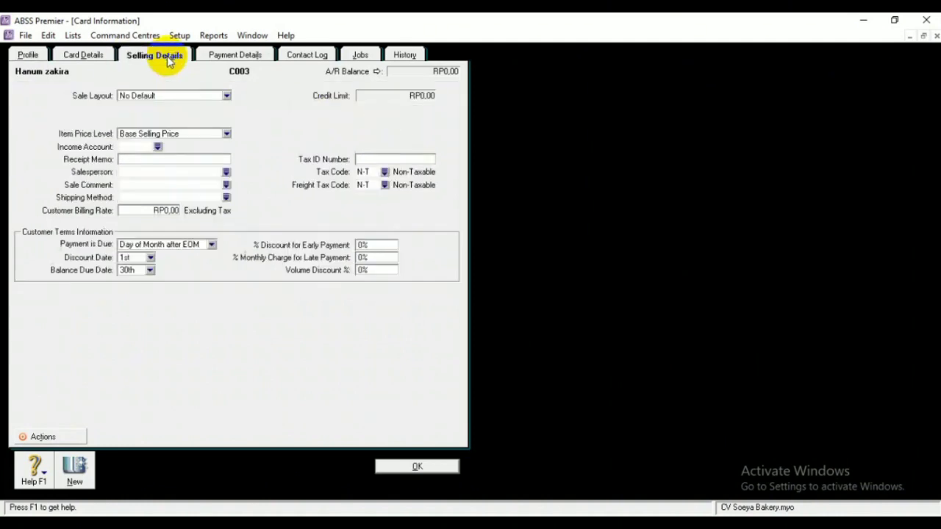
left_click(383, 172)
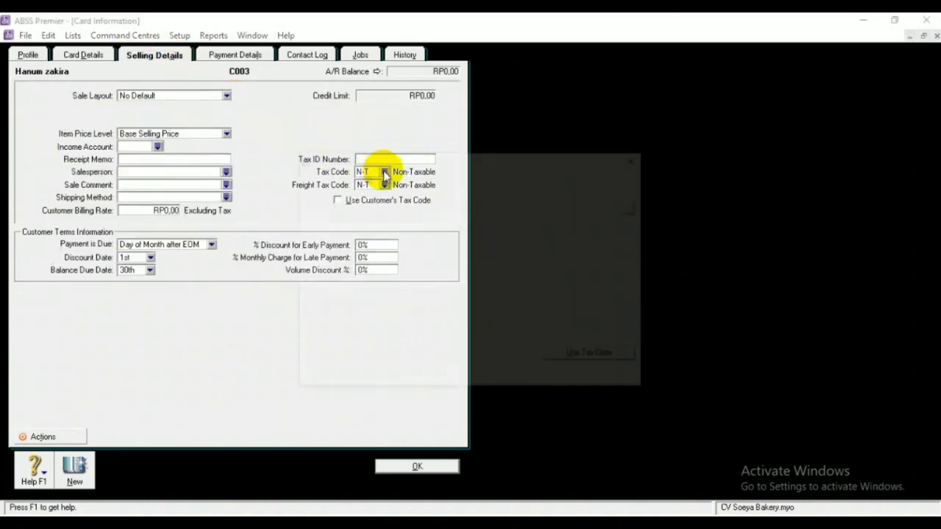
left_click(390, 215)
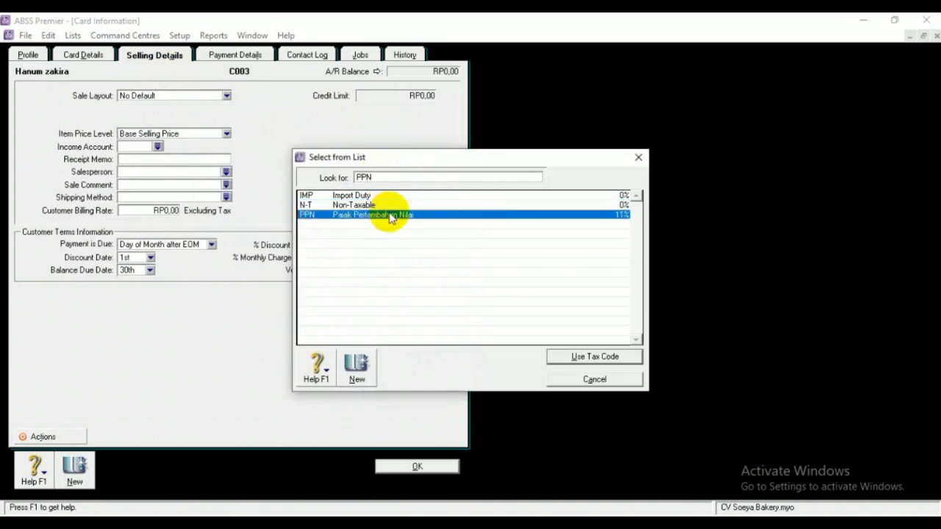
left_click(610, 357)
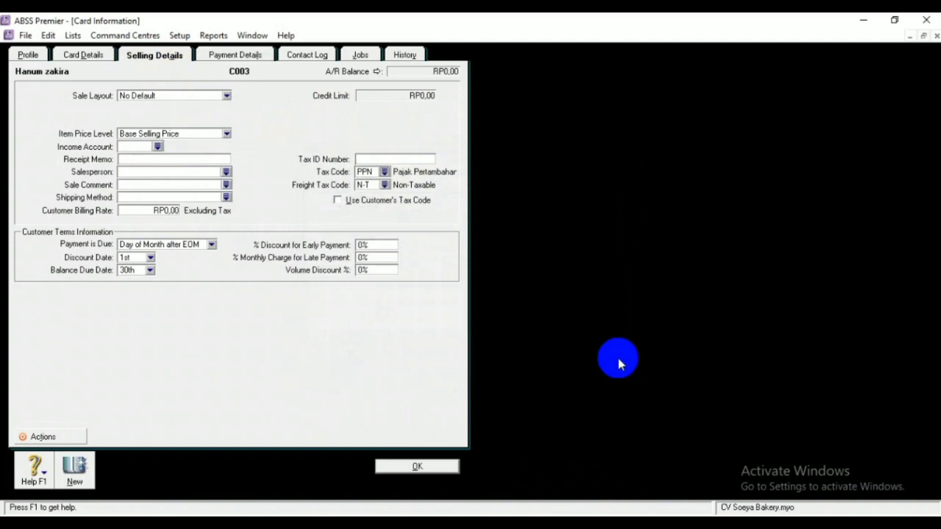
left_click(416, 466)
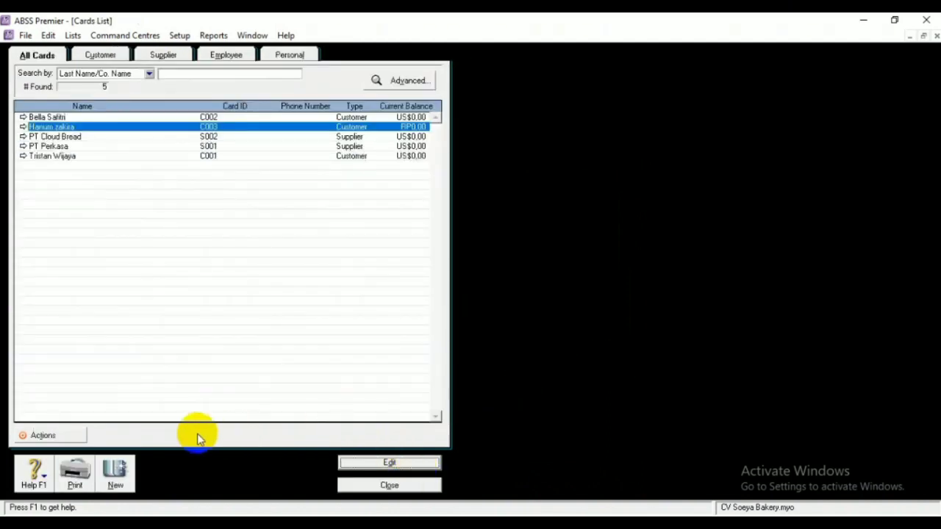
Create a Supplier card named PT Jaya Abadi and reopen it for editing
left_click(117, 474)
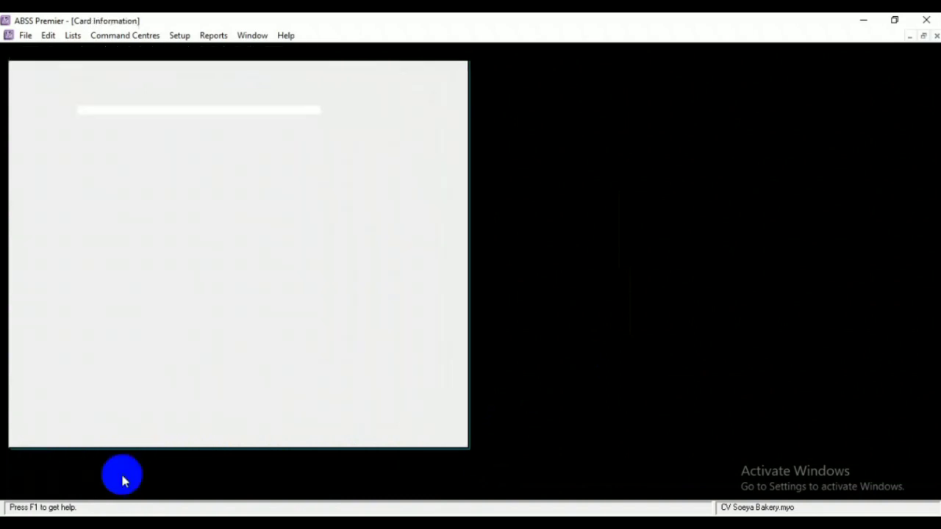
left_click(128, 97)
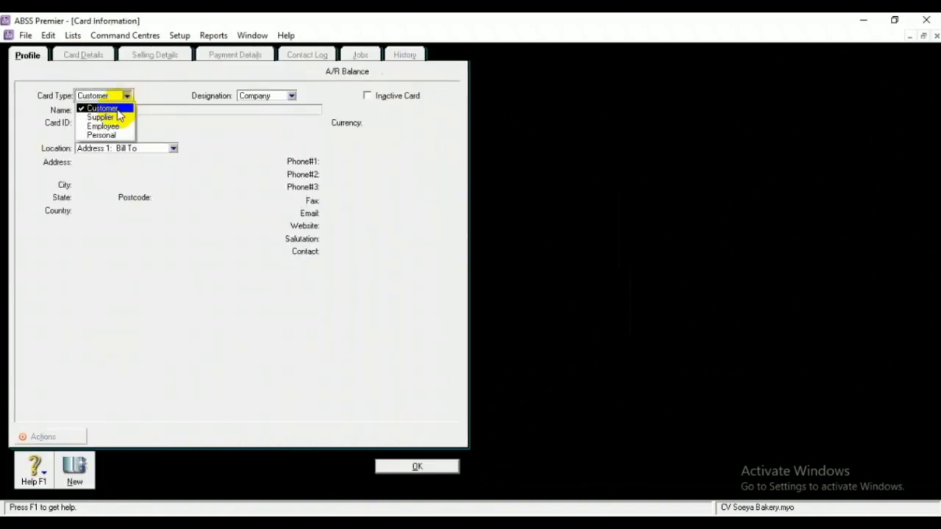
left_click(116, 115)
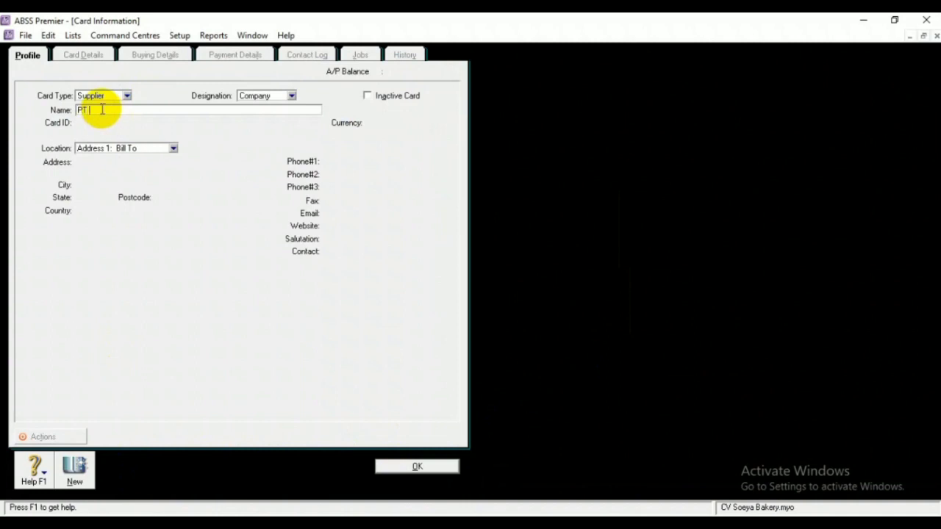
type("Ab")
left_click(408, 466)
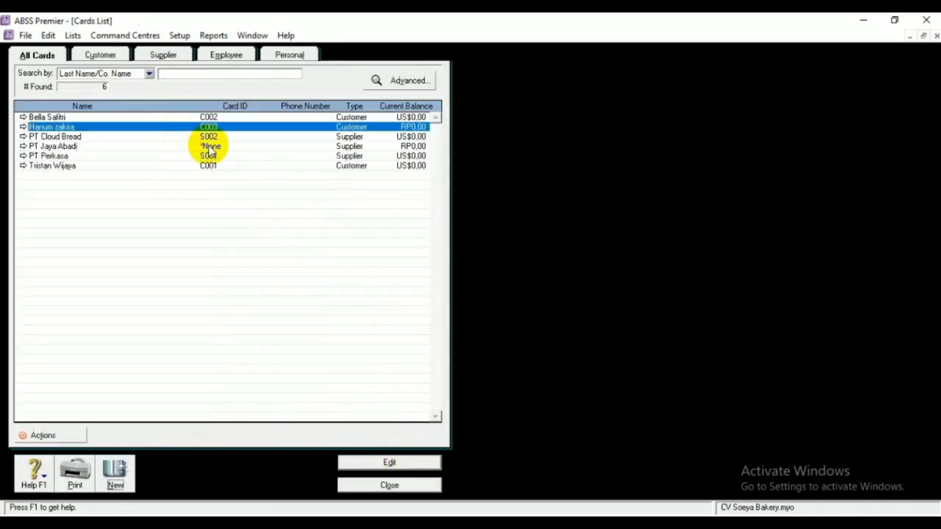
left_click(211, 147)
left_click(389, 463)
Give PT Jaya Abadi card ID S003, its street address and city Tangerang
left_click(132, 123)
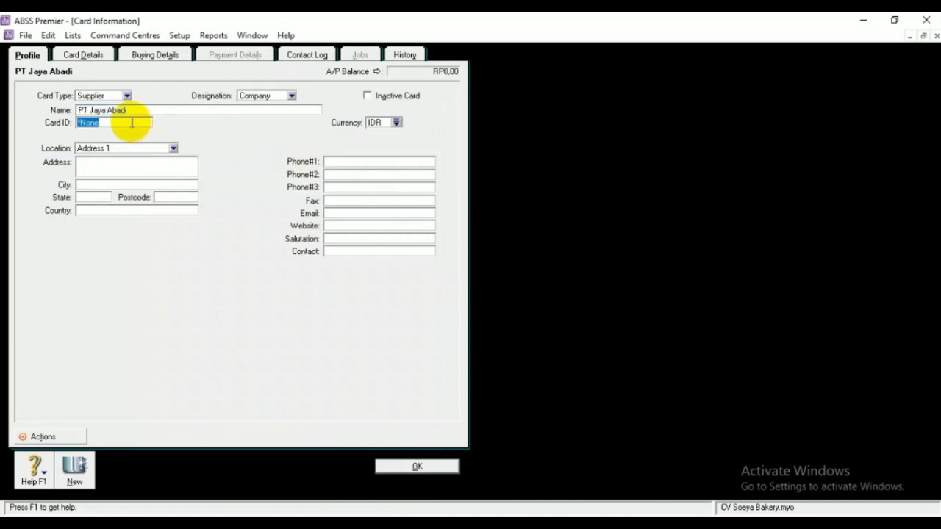
key("BackSpace")
type("S003")
left_click(123, 164)
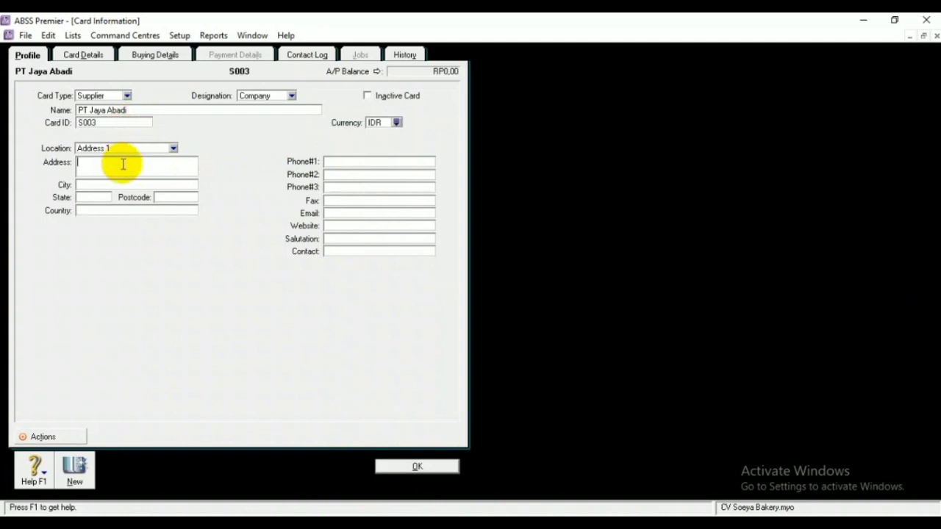
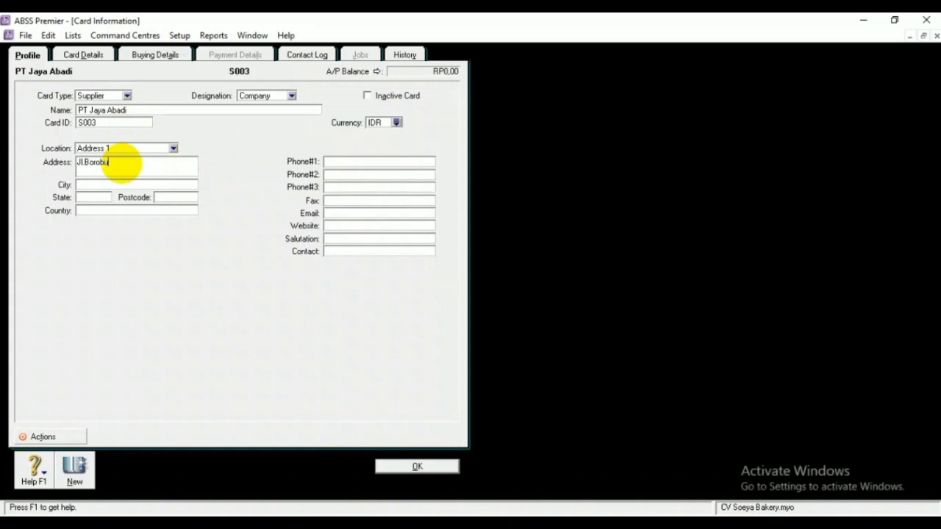
left_click(105, 183)
type("Tangerang")
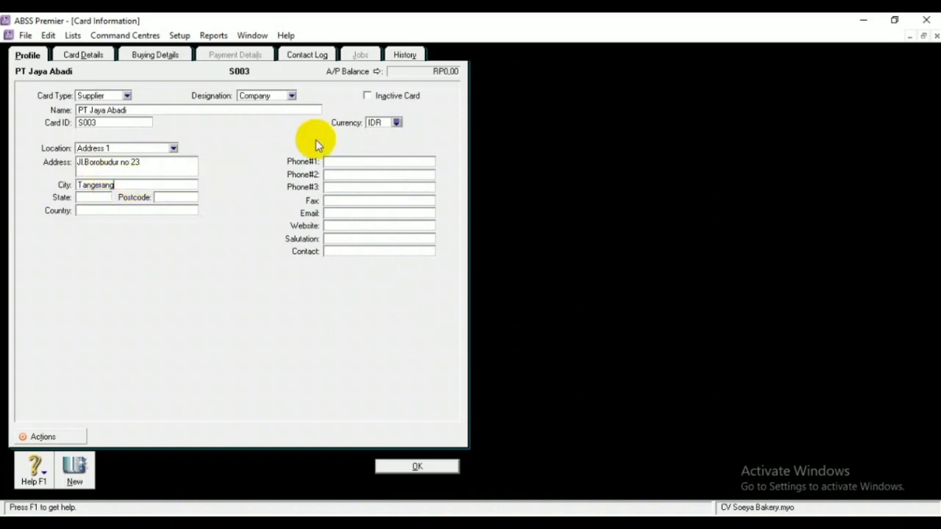
Set the supplier's purchase tax code to PPN and save the card
left_click(155, 54)
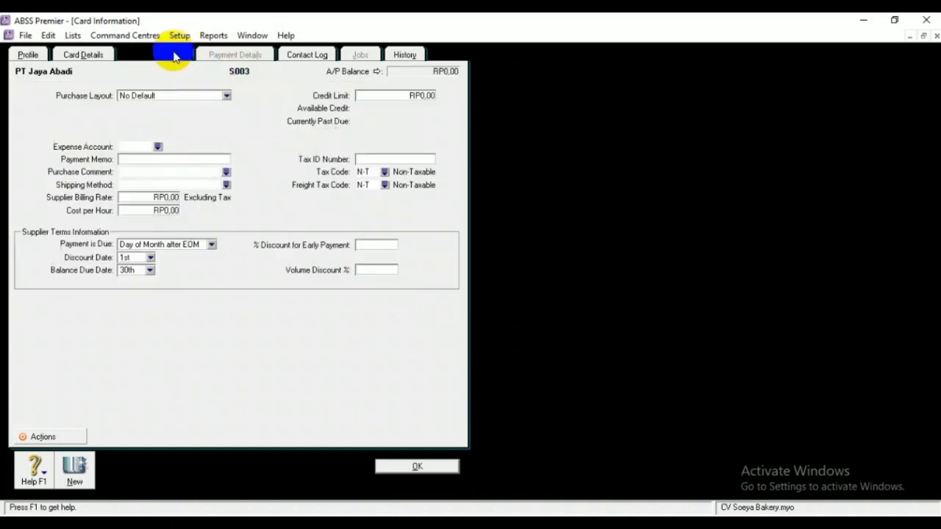
left_click(385, 172)
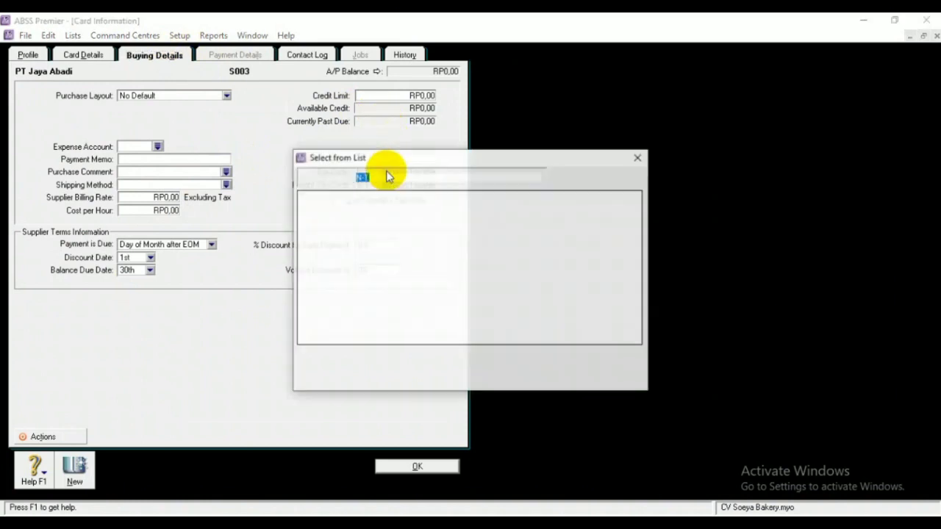
left_click(403, 215)
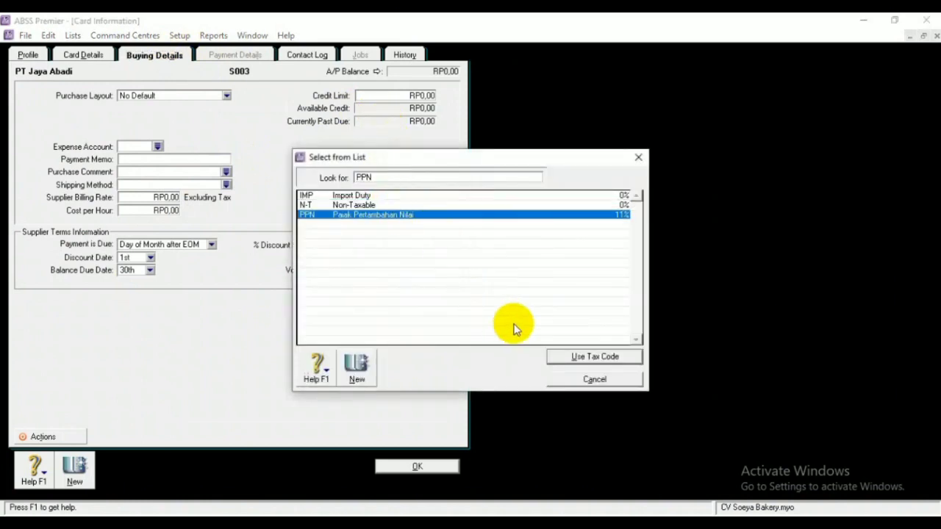
left_click(558, 359)
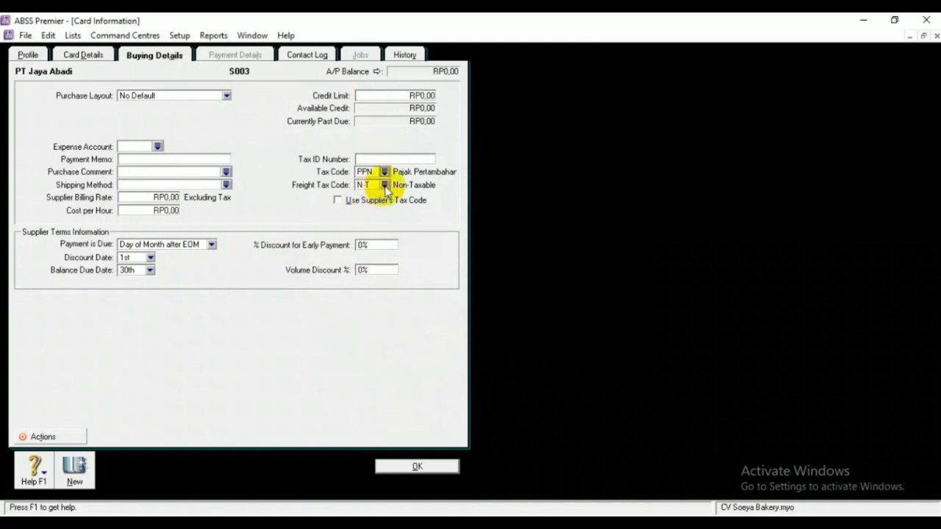
left_click(409, 465)
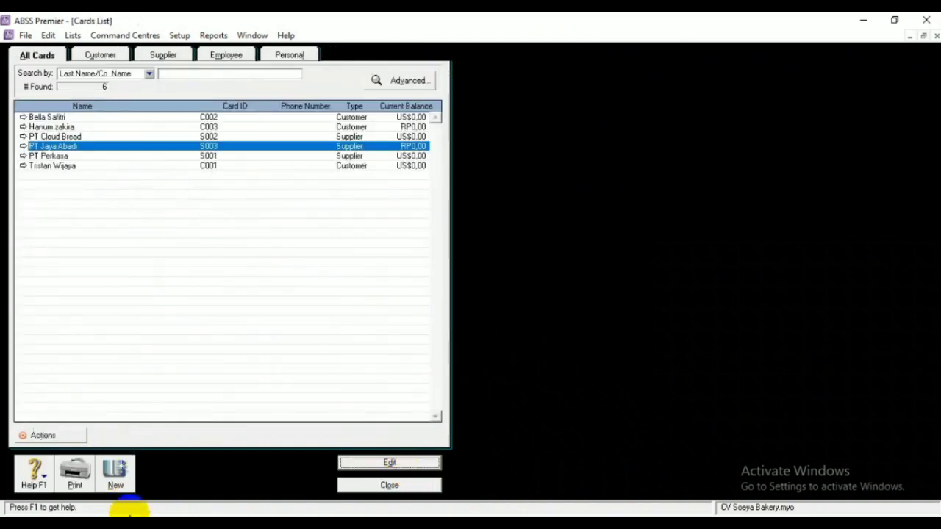
Create an Employee card under the employee's name and reopen it for editing
left_click(118, 477)
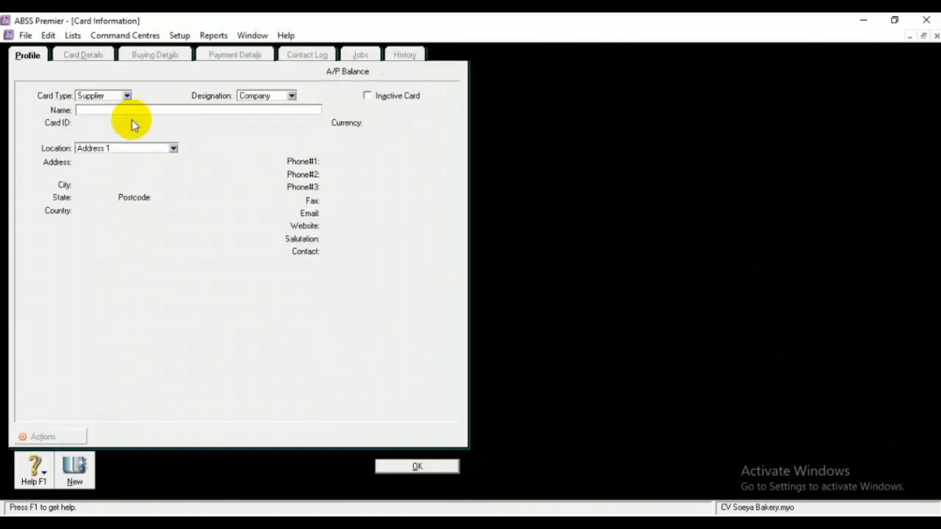
left_click(127, 97)
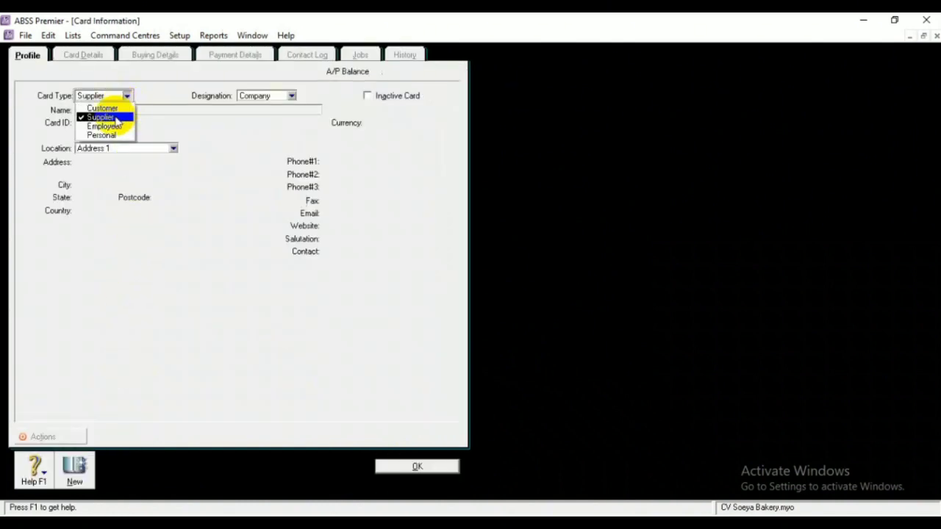
left_click(110, 127)
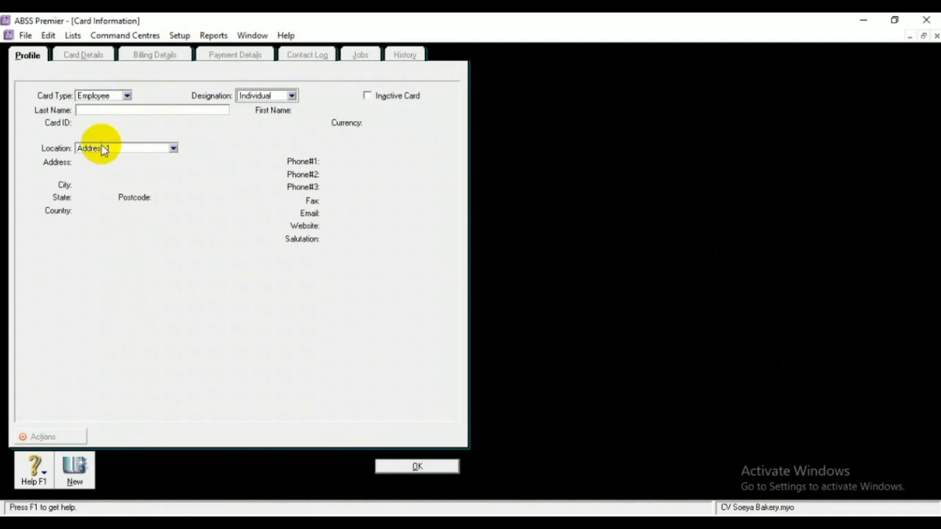
left_click(117, 107)
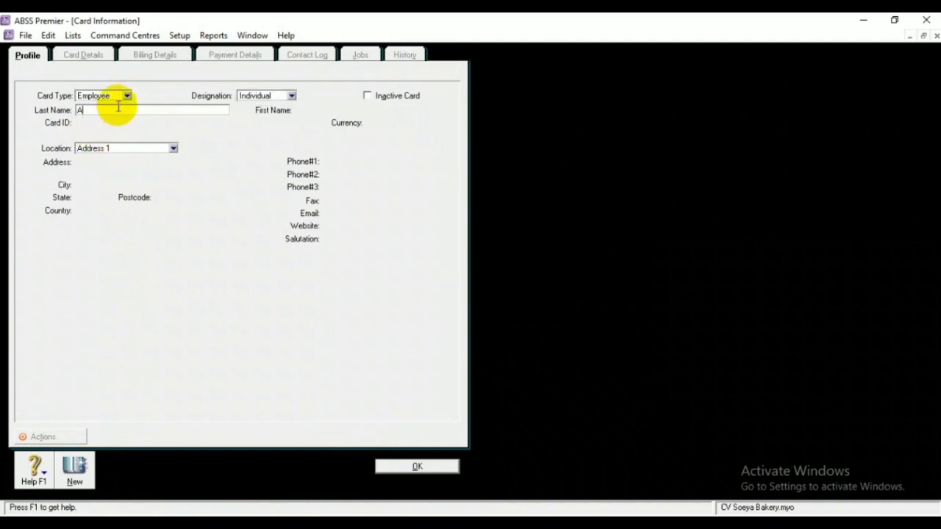
left_click(393, 467)
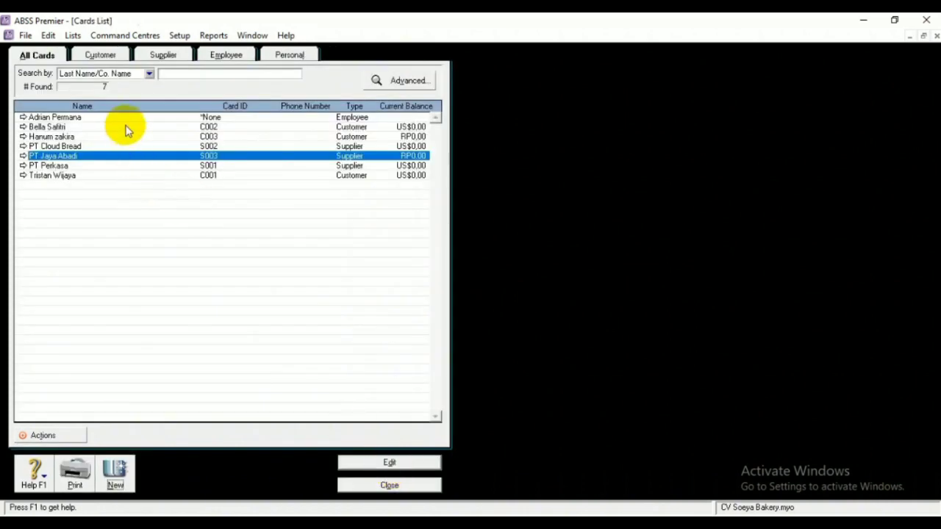
left_click(131, 117)
left_click(365, 462)
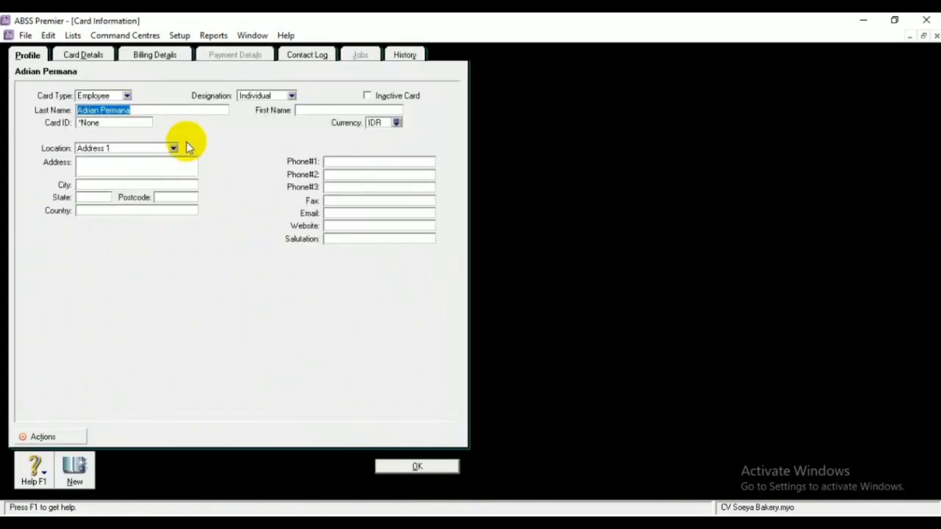
Give the employee card ID E001, a street address and city Bekasi
left_click(131, 122)
key("BackSpace")
type("E001")
left_click(138, 162)
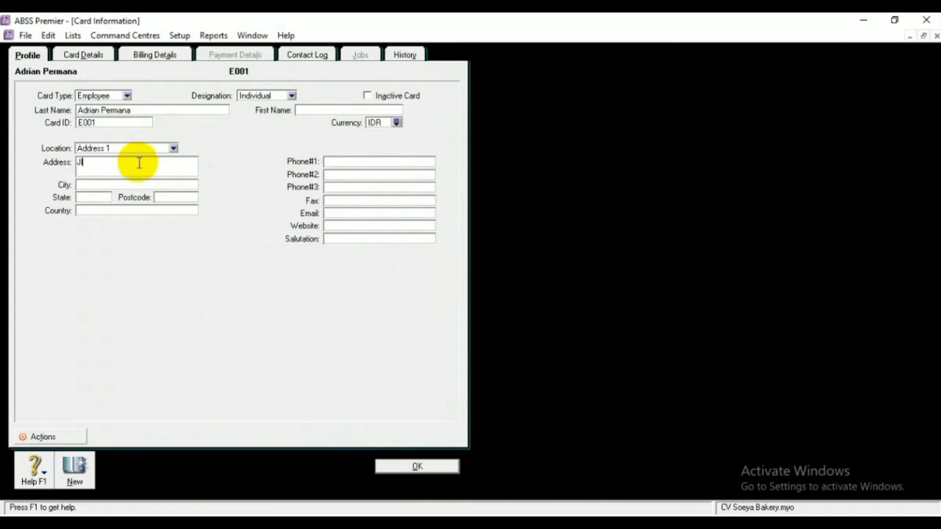
left_click(133, 184)
type("Bekasi")
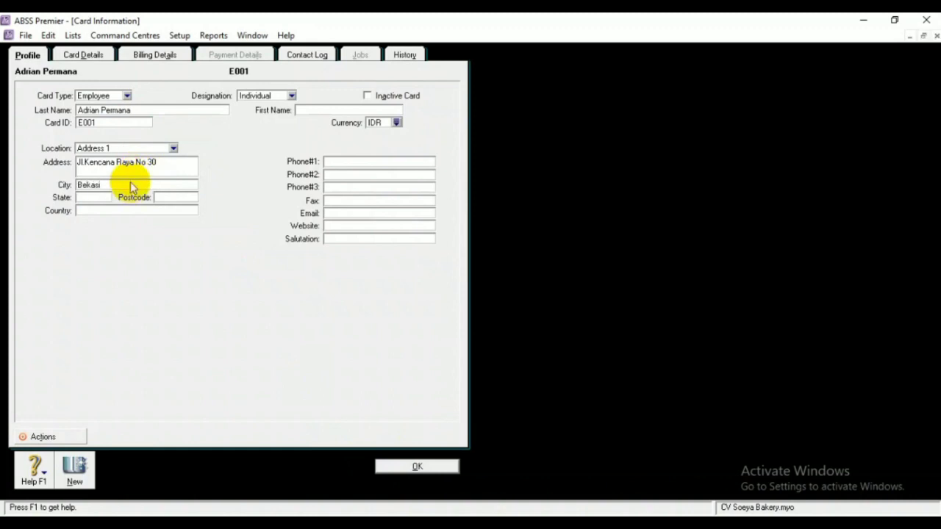
Review the employee card's Billing Details and other tabs, then save it
left_click(155, 57)
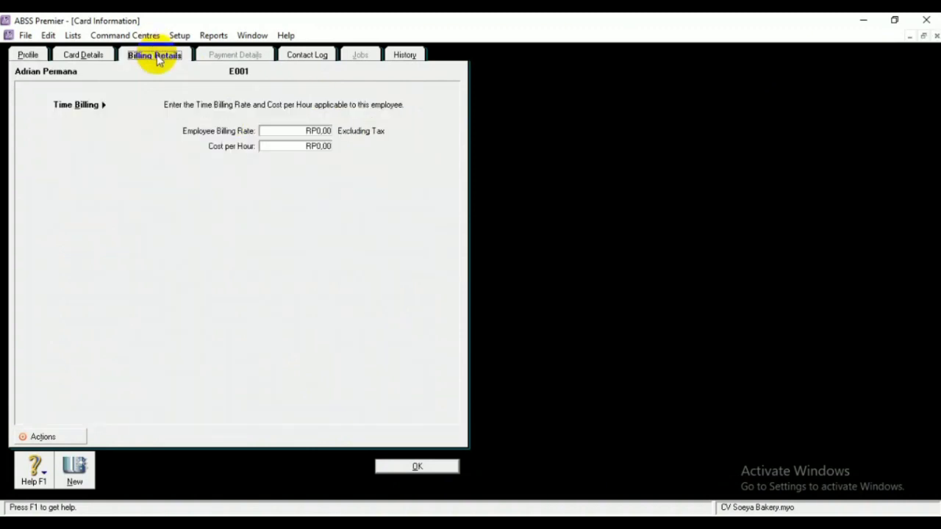
left_click(82, 54)
left_click(28, 54)
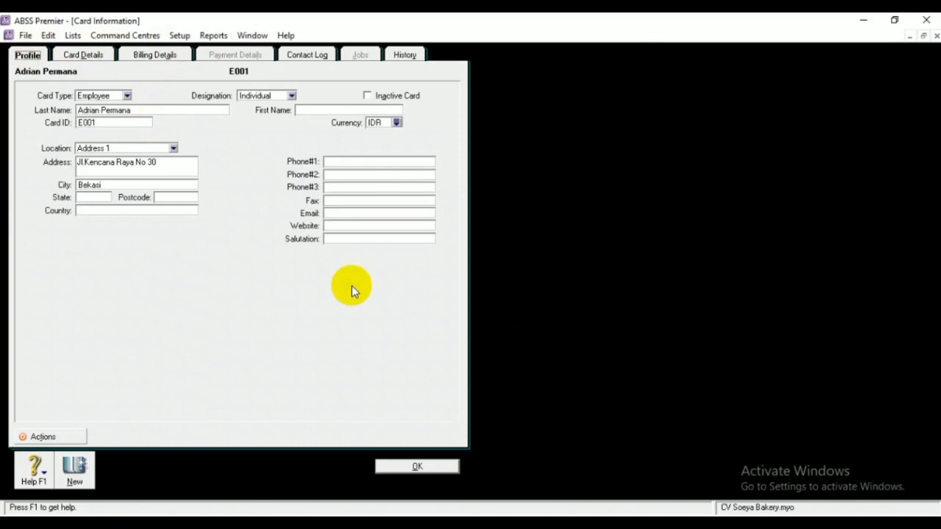
left_click(413, 465)
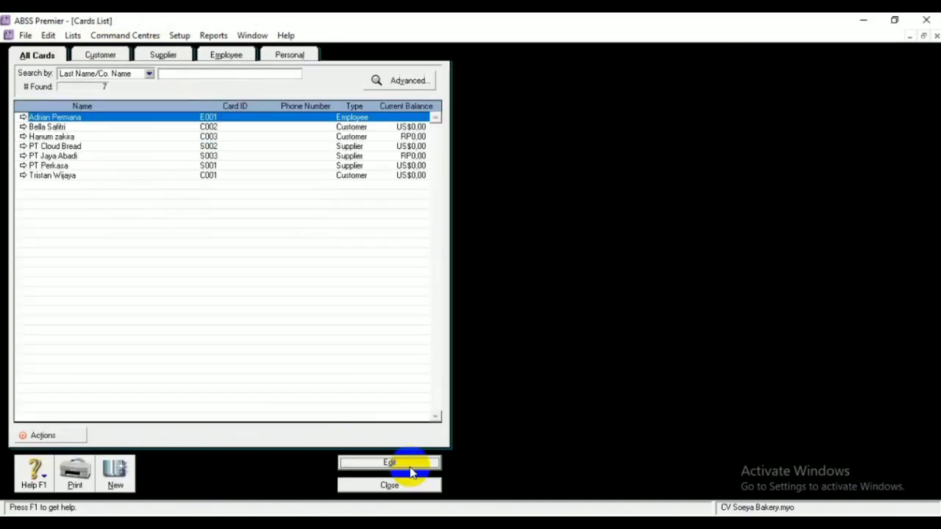
Create another employee card under the employee's name and reopen it for editing
left_click(116, 470)
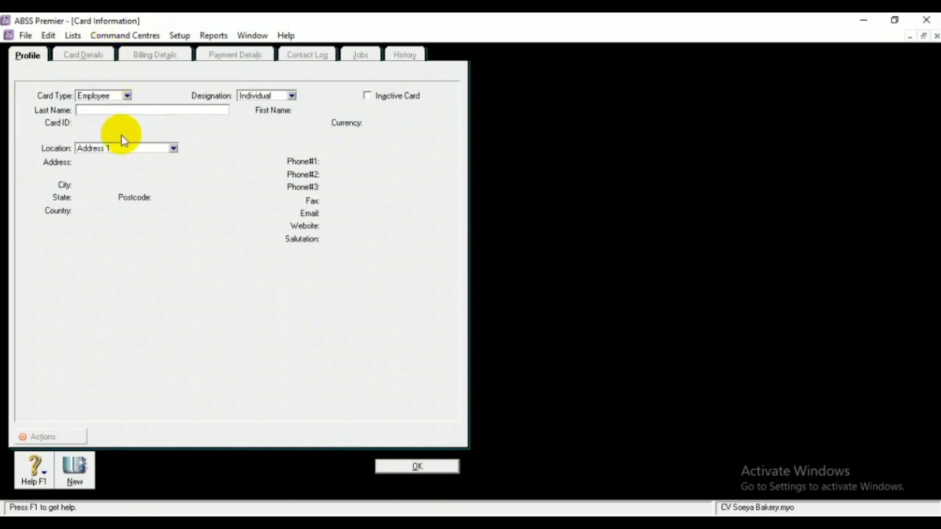
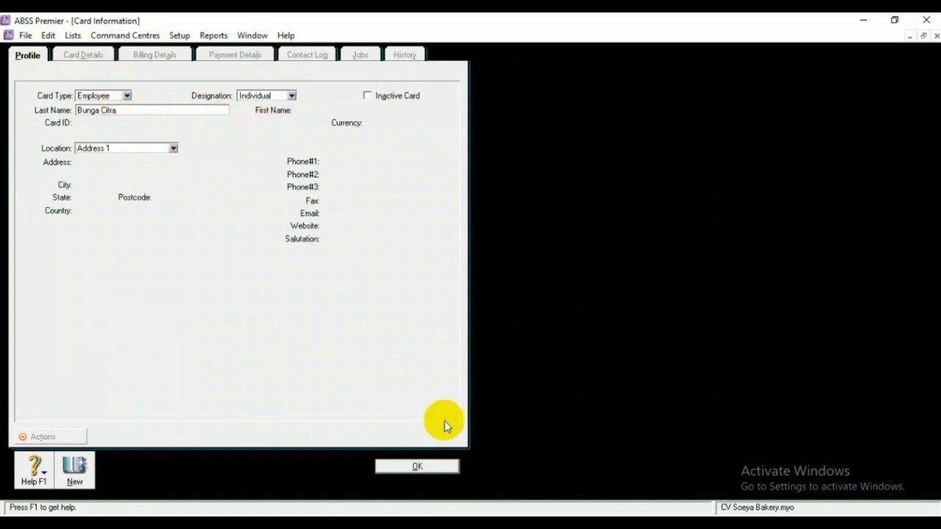
left_click(438, 471)
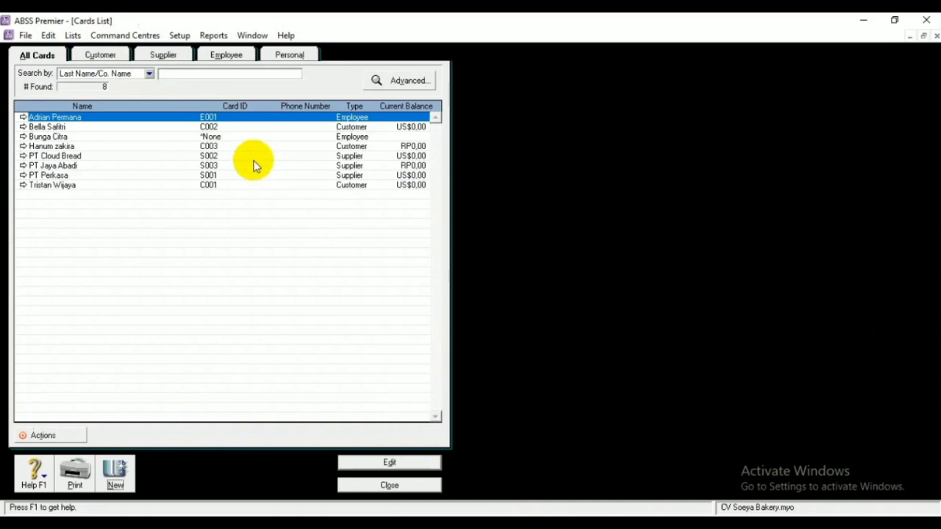
left_click(239, 137)
left_click(389, 462)
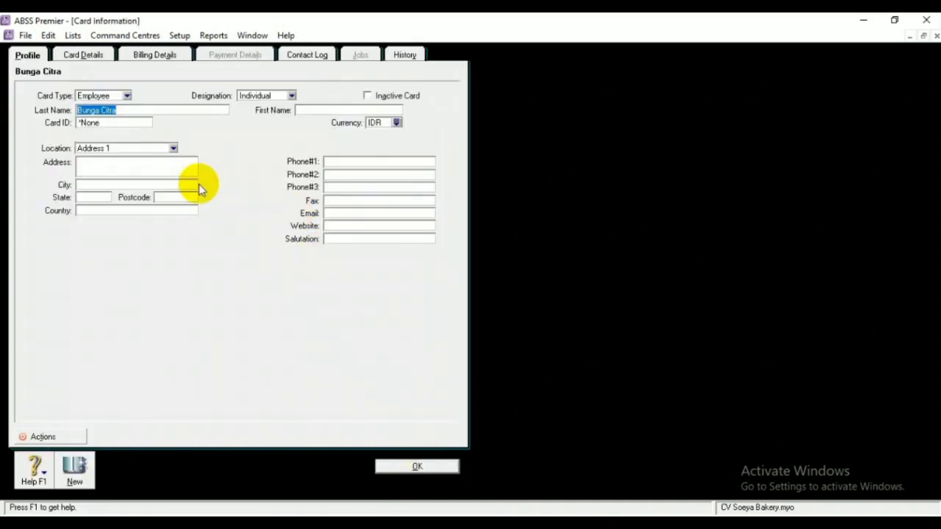
Give the employee card ID E002, a street address and city Jakarta Selatan, and save
left_click(131, 121)
key("BackSpace")
type("E")
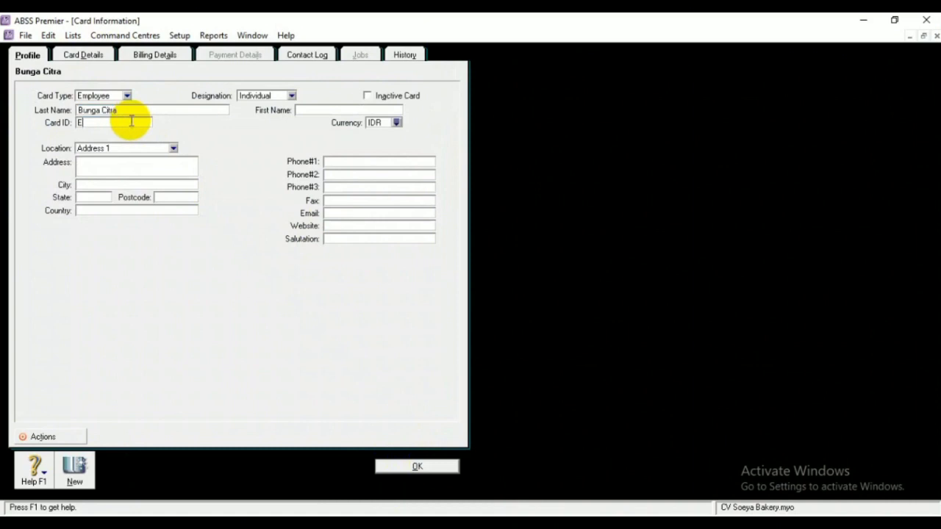
type("002")
left_click(138, 161)
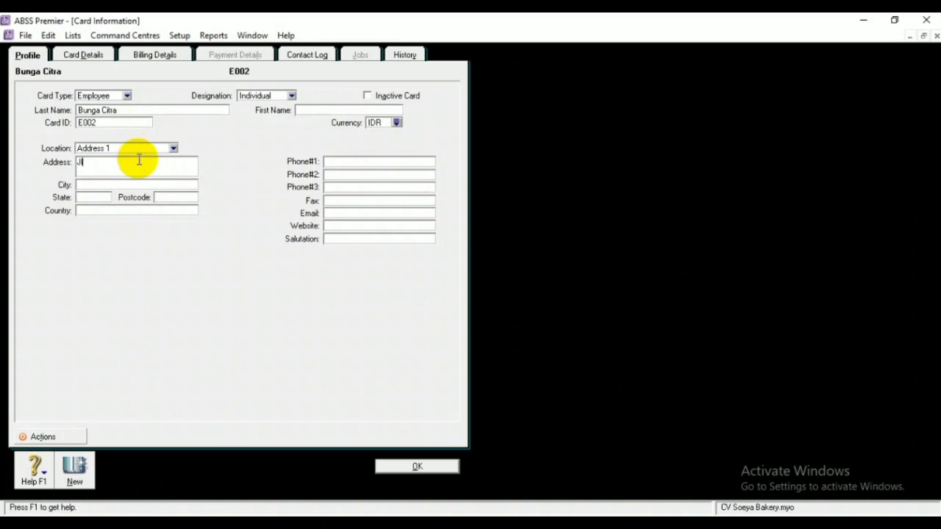
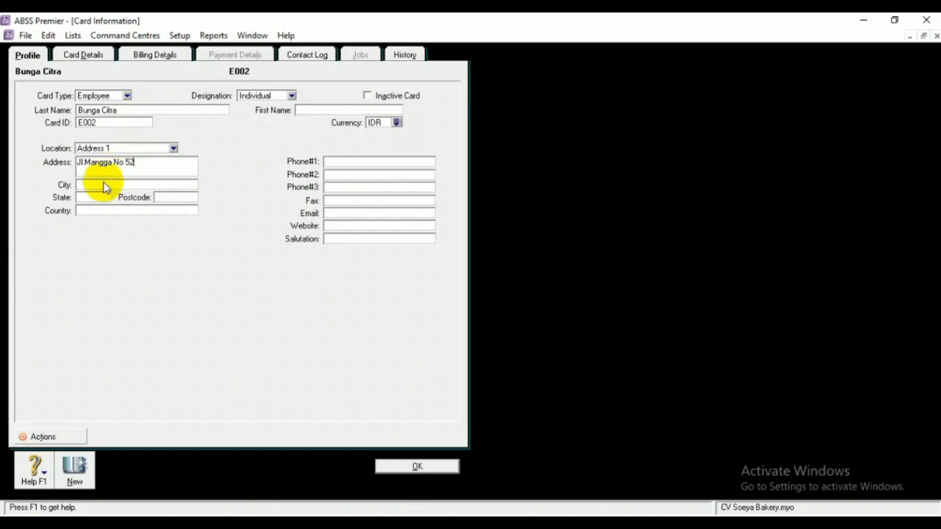
left_click(104, 184)
type("Jakarta Selatan")
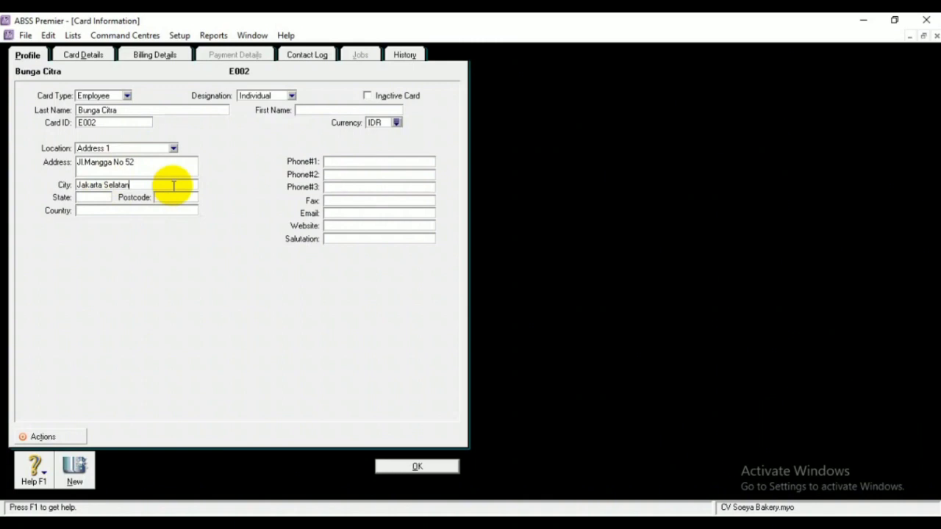
left_click(400, 467)
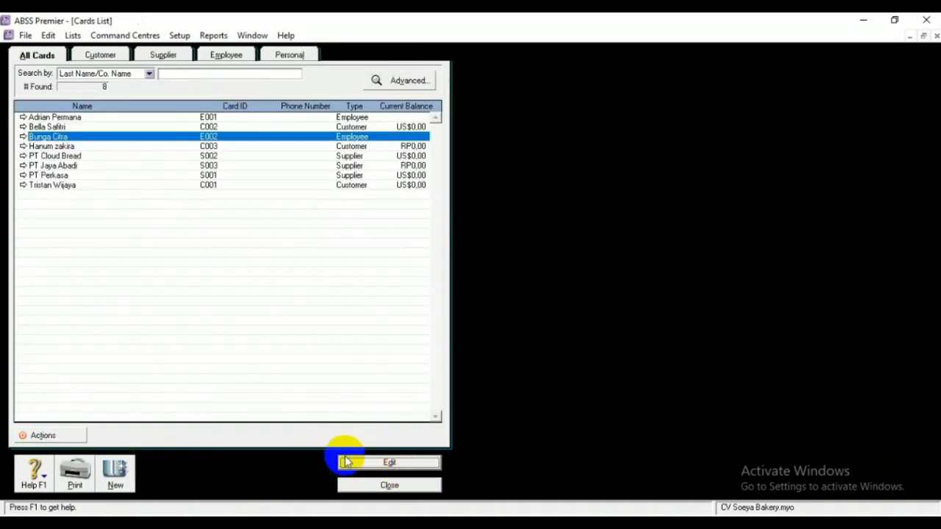
Create a third employee card under the employee's name and reopen it for editing
left_click(364, 463)
left_click(393, 465)
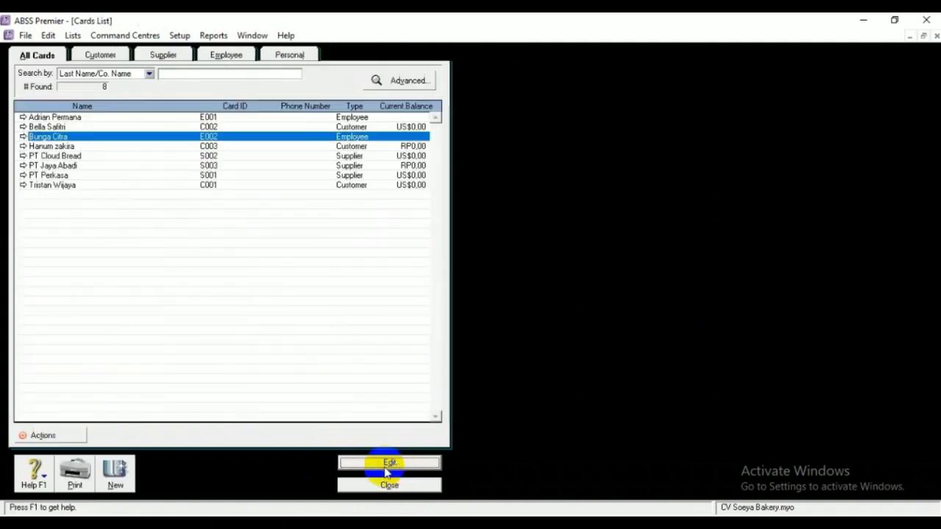
left_click(117, 474)
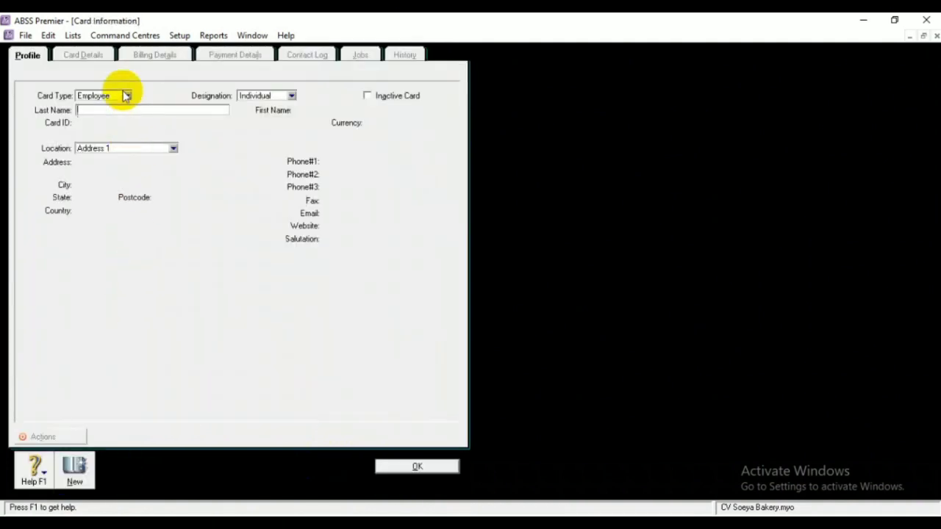
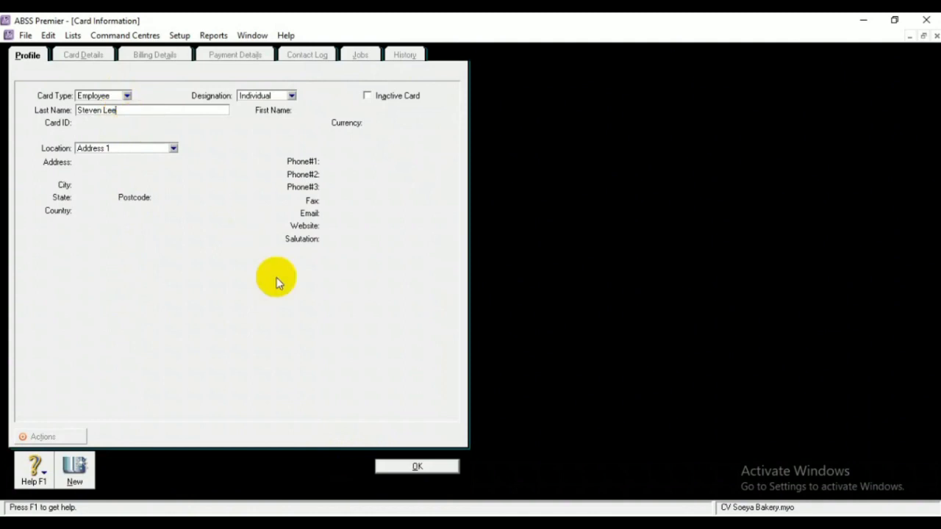
left_click(425, 465)
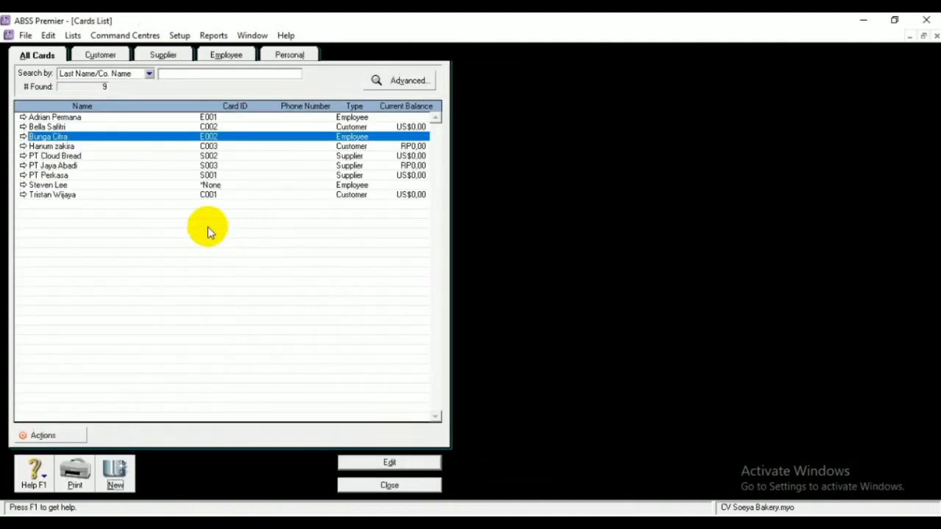
left_click(221, 185)
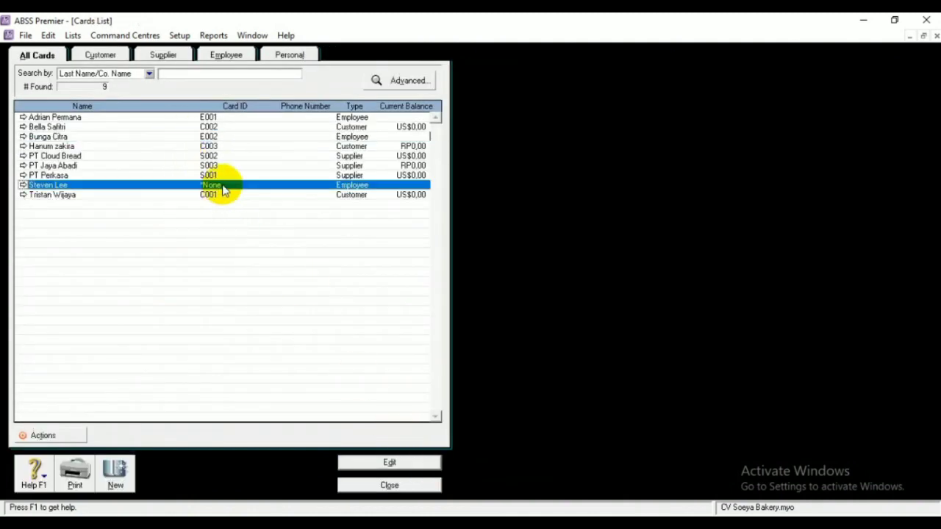
left_click(365, 466)
Give the employee card ID E003, a street address and city Bogor, and save
left_click(138, 122)
key("BackSpace")
type("E")
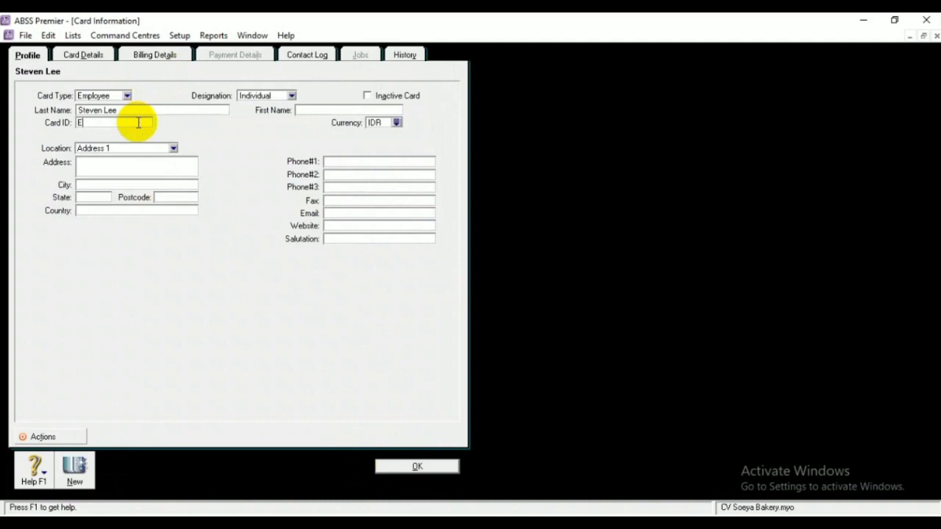
type("003")
left_click(134, 160)
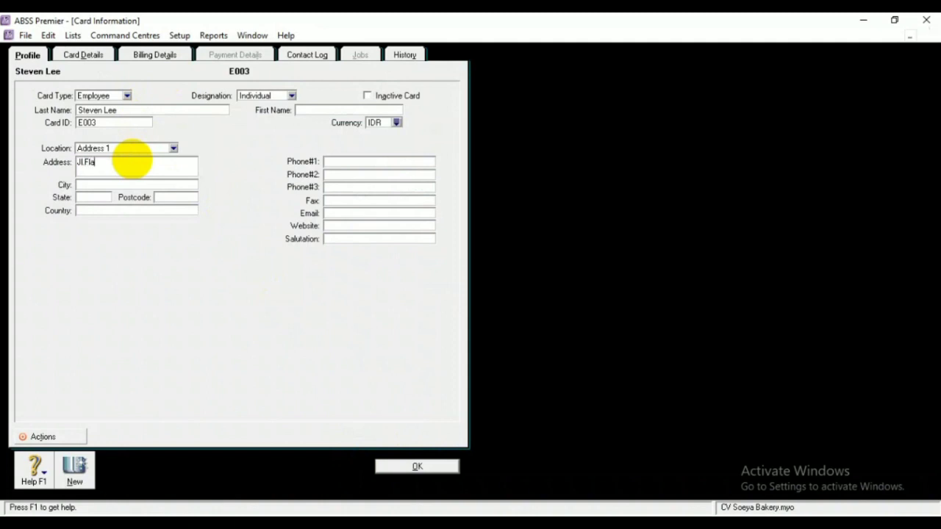
left_click(110, 184)
type("Bog")
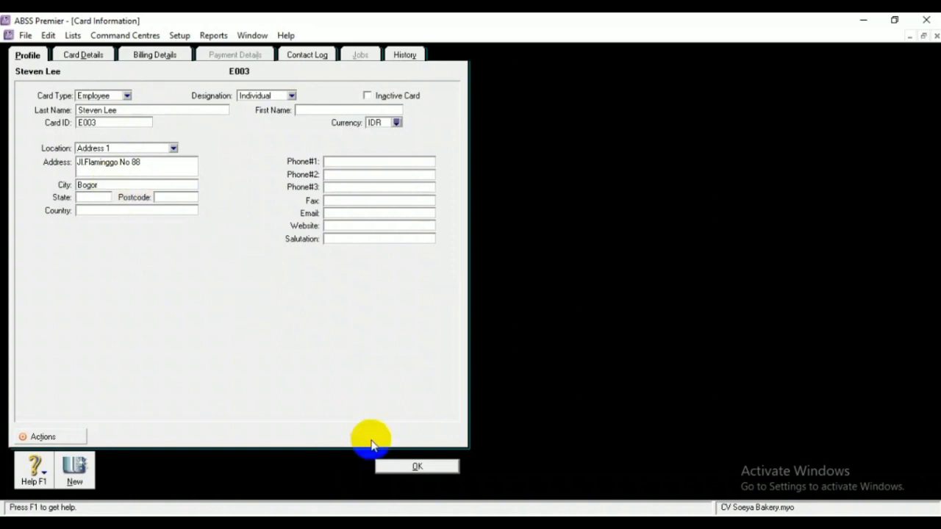
left_click(400, 466)
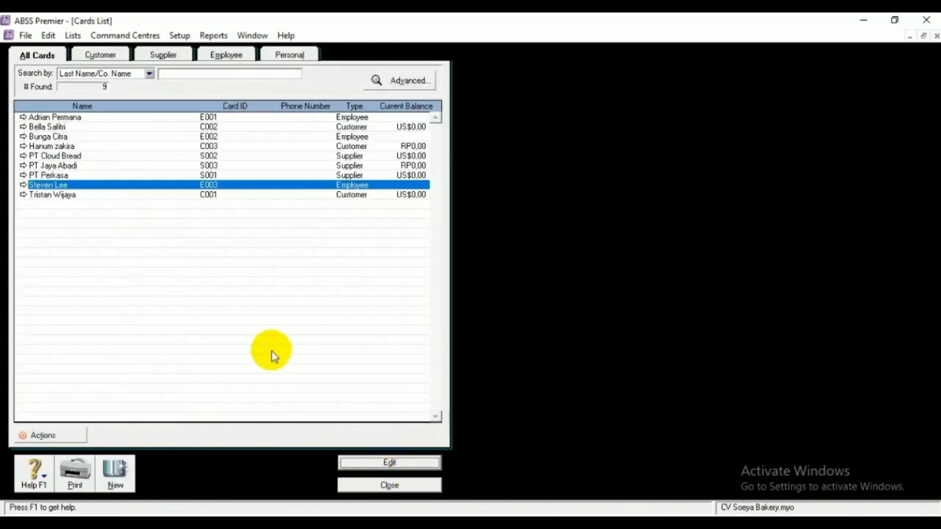
Add a new employee card under the employee's full name
left_click(110, 472)
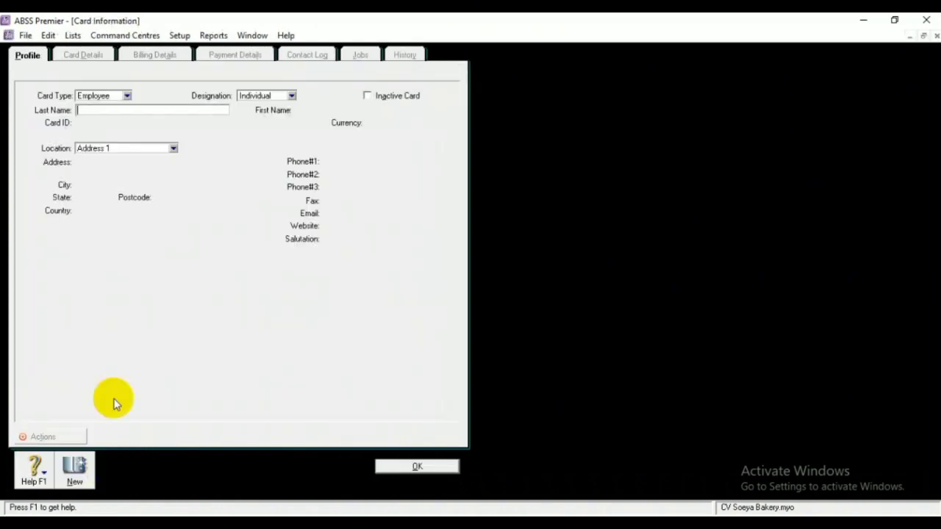
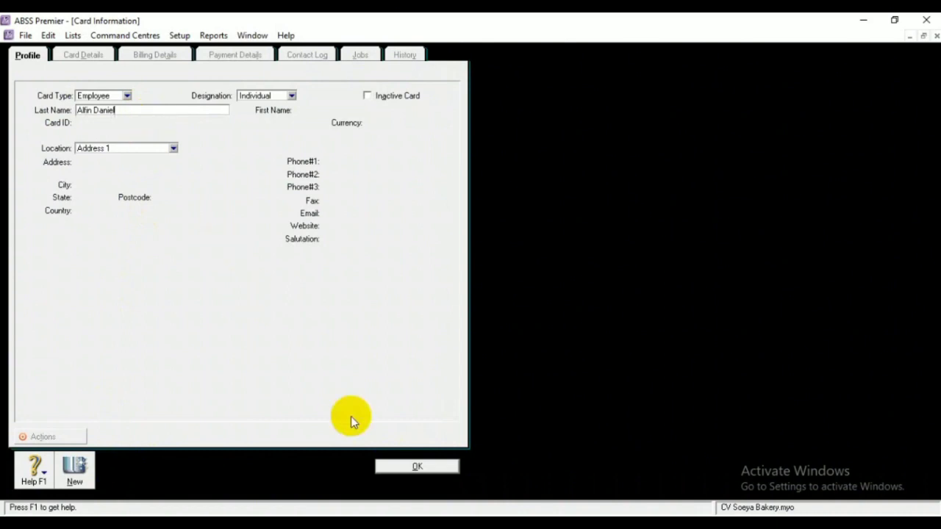
left_click(413, 465)
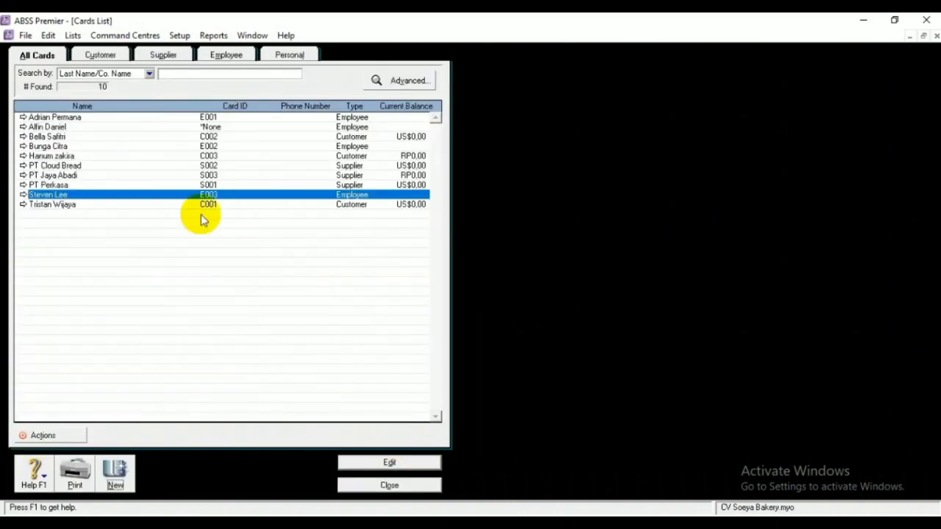
Give the new employee card ID E004, enter the street address and city, and save it
left_click(206, 126)
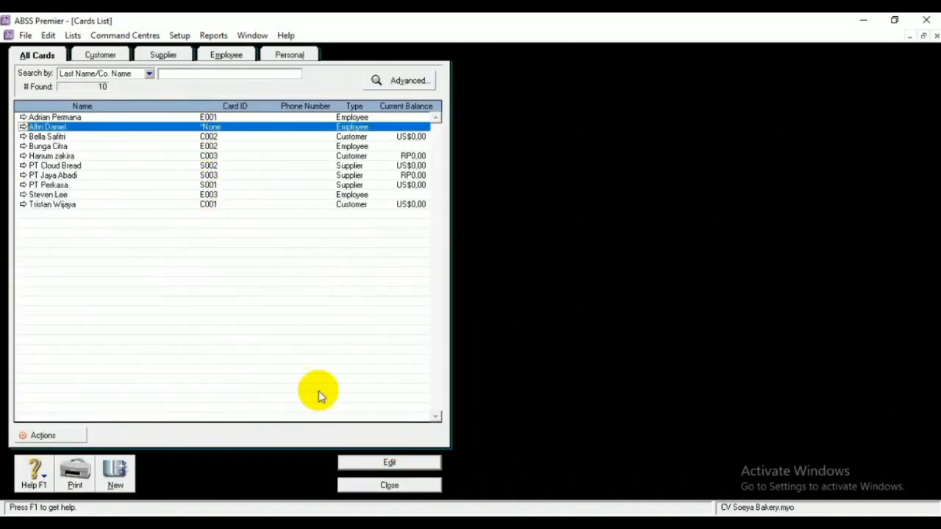
left_click(367, 461)
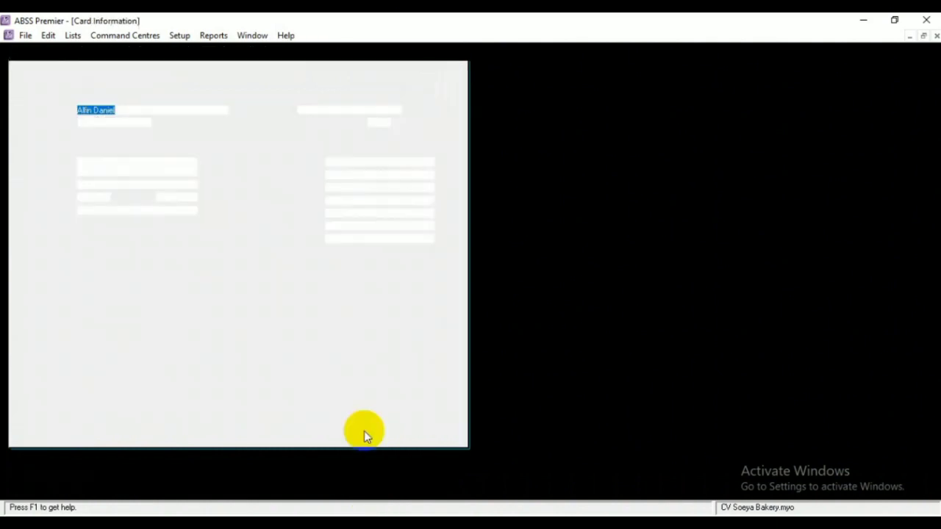
left_click(131, 122)
key("BackSpace")
type("E004")
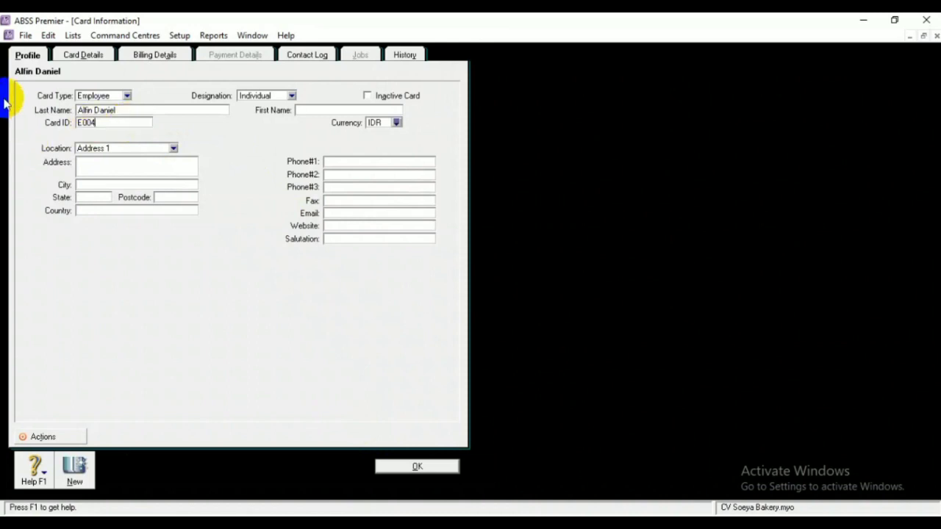
key("Tab")
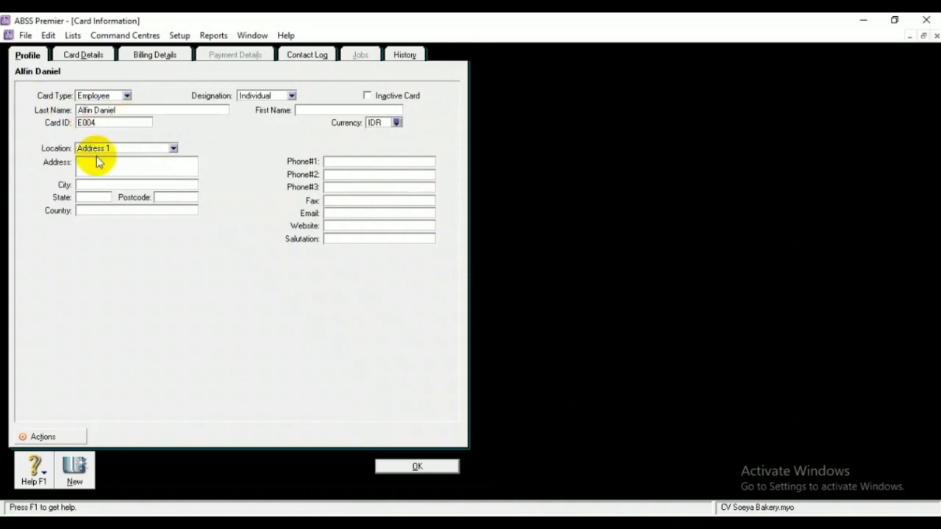
left_click(98, 163)
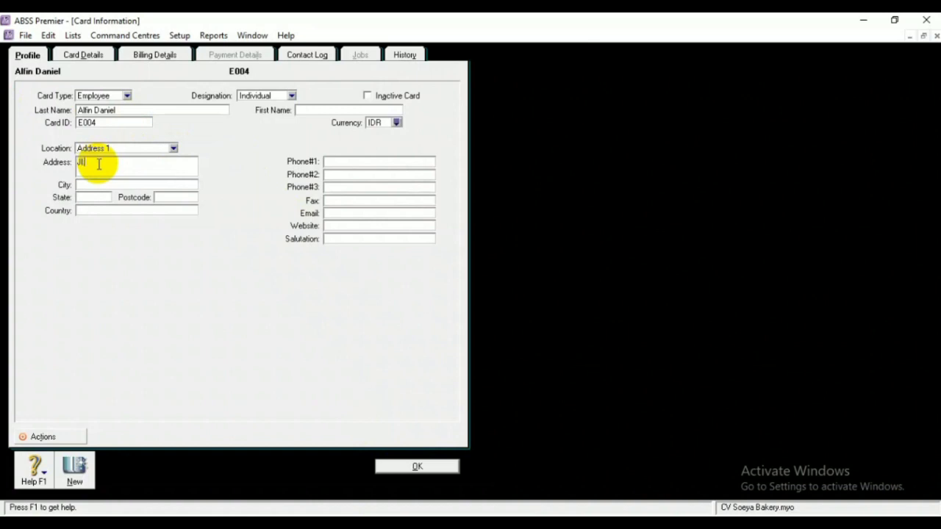
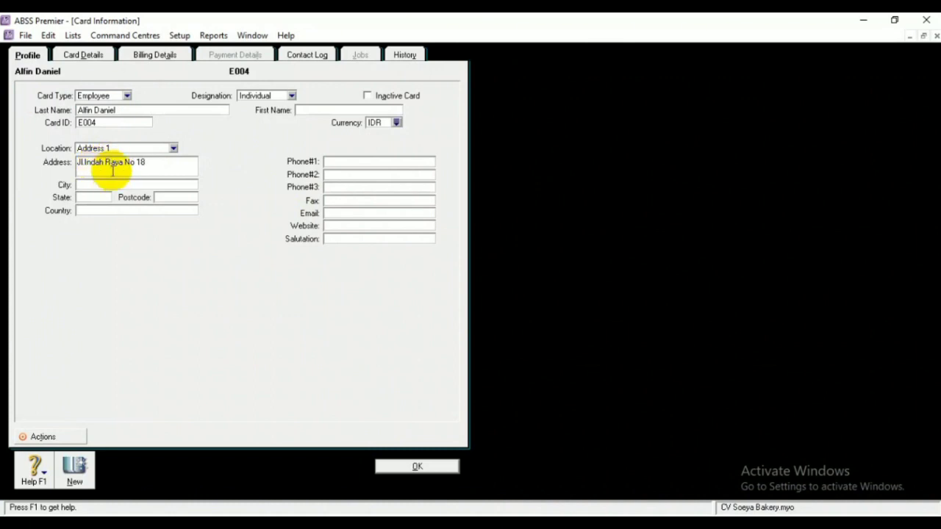
left_click(114, 184)
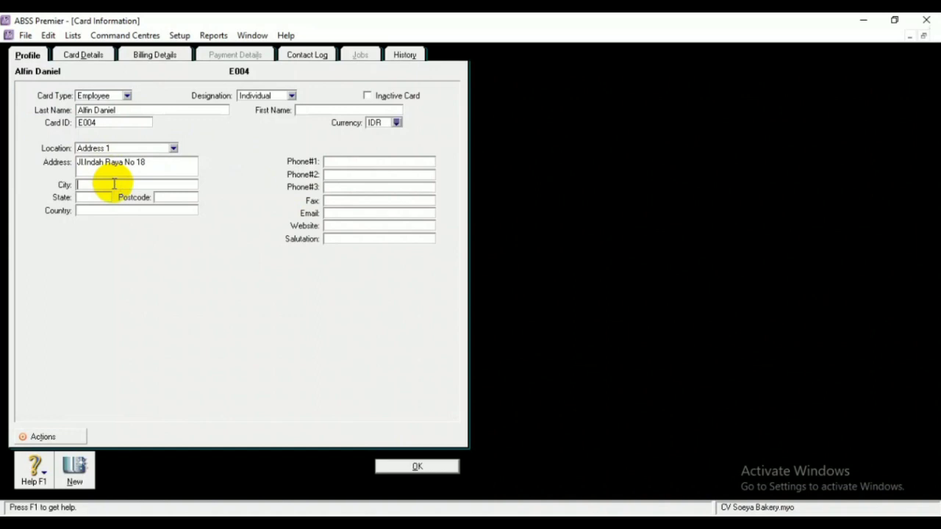
key("BackSpace")
key("BackSpace")
type("Tangerang")
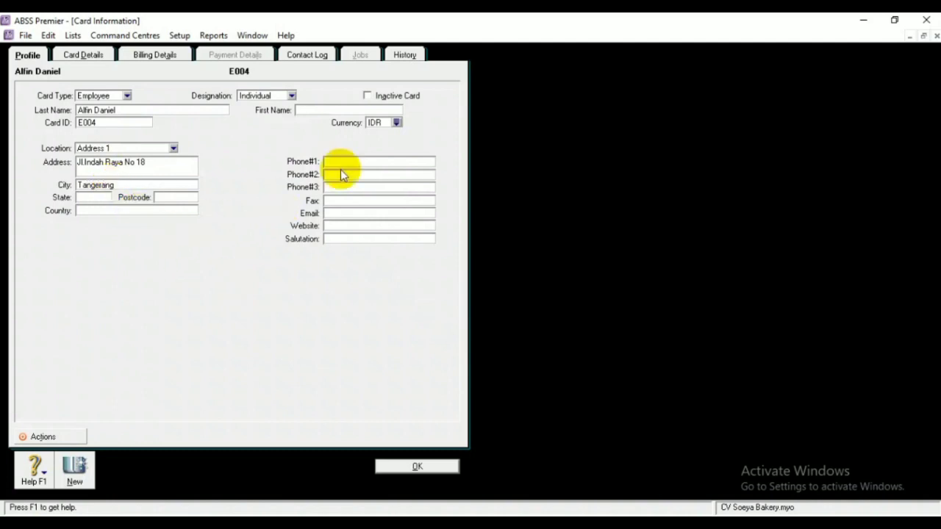
left_click(413, 469)
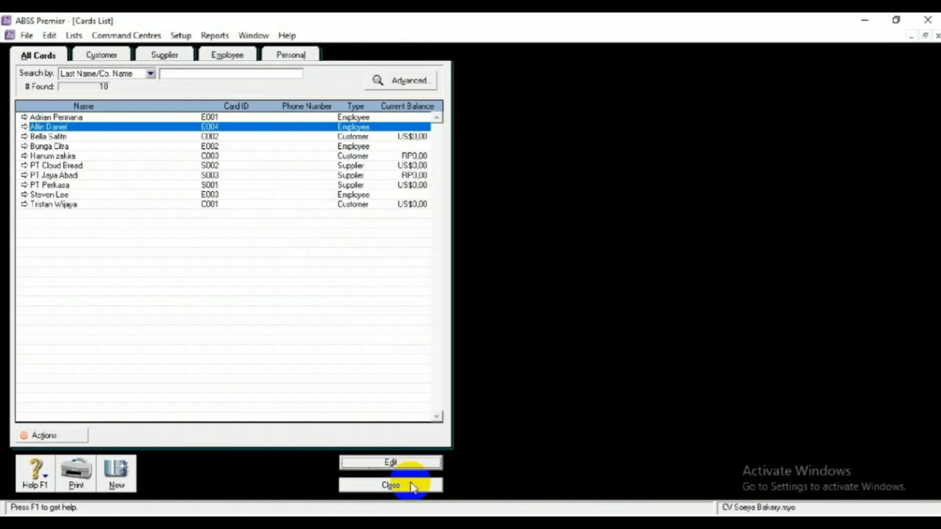
left_click(410, 486)
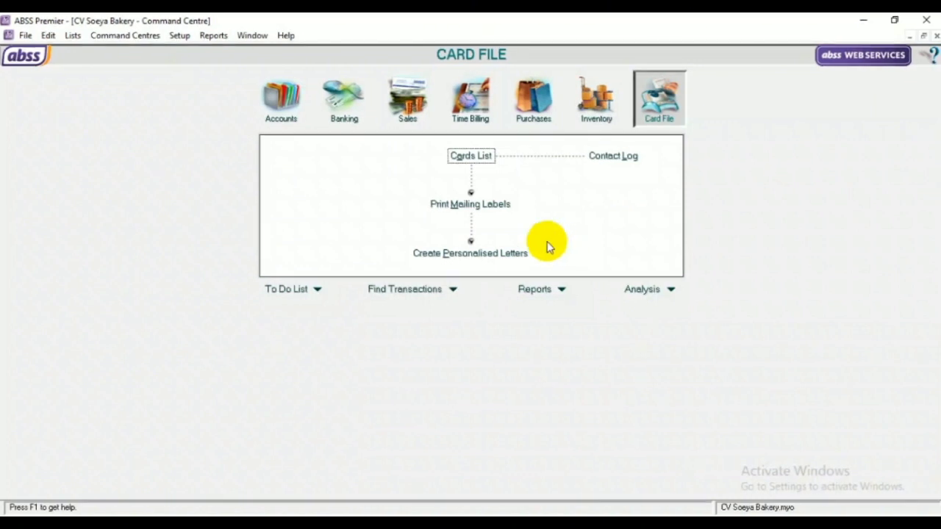
left_click(184, 38)
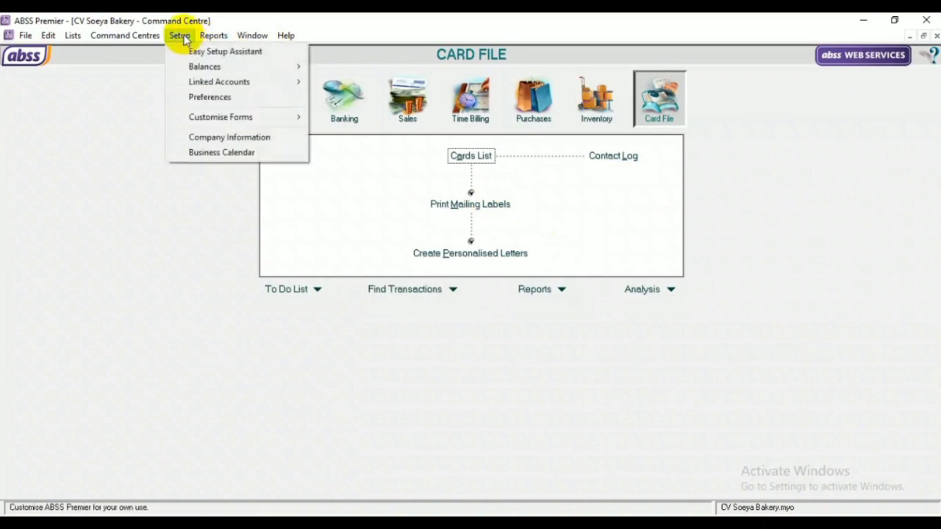
mouse_move(206, 69)
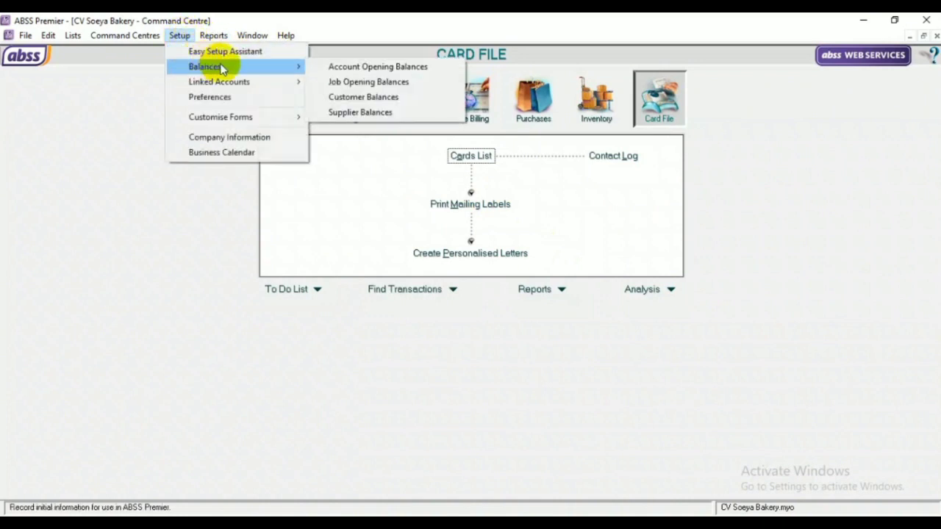
left_click(345, 98)
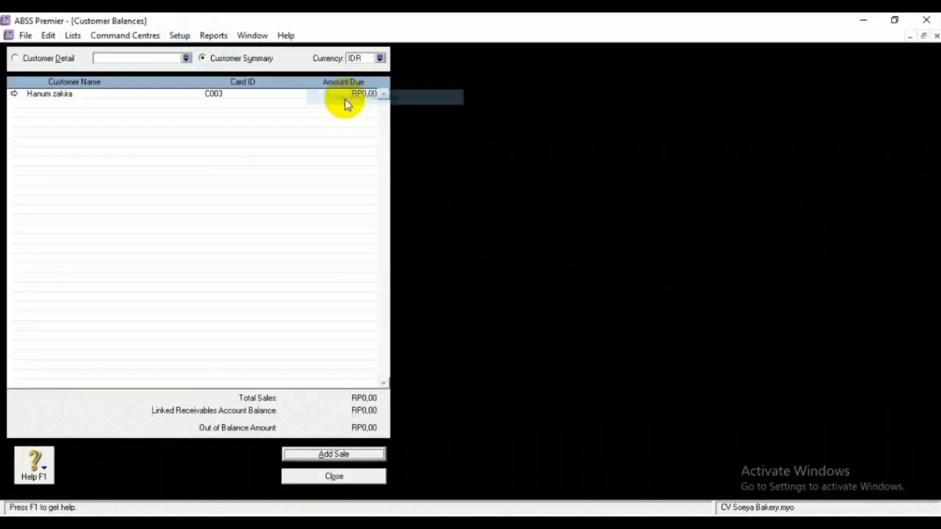
left_click(380, 58)
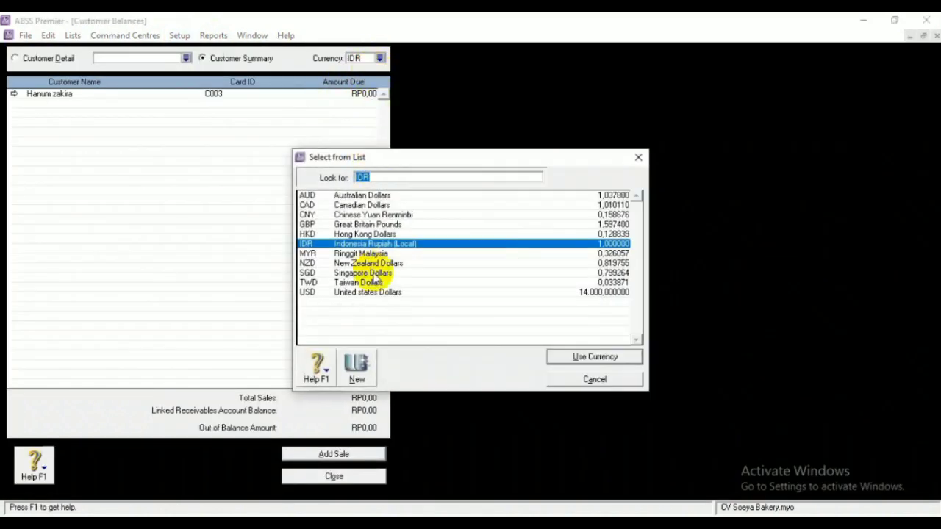
left_click(380, 294)
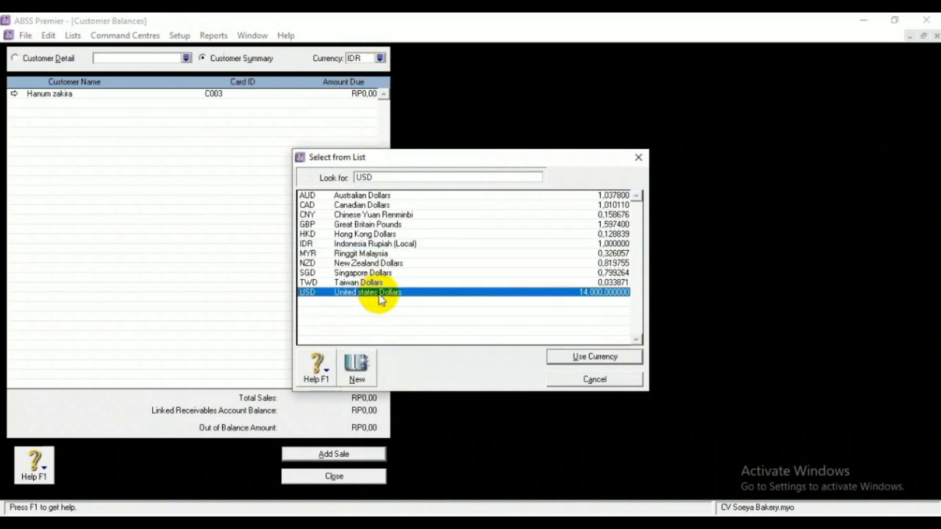
left_click(573, 358)
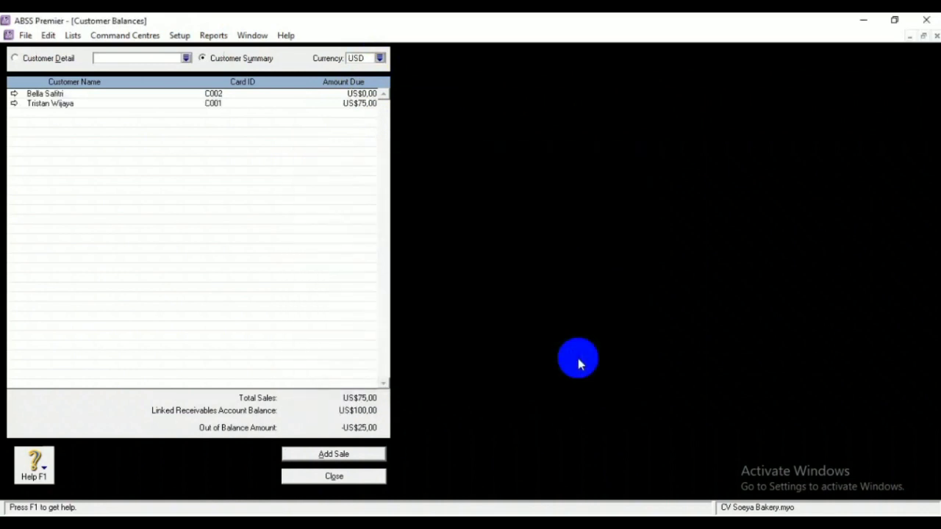
double_click(360, 103)
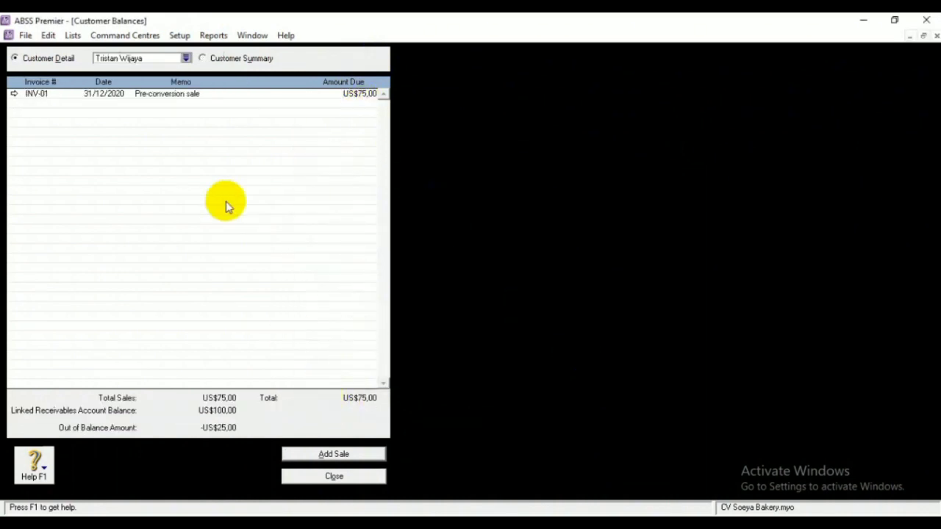
double_click(306, 95)
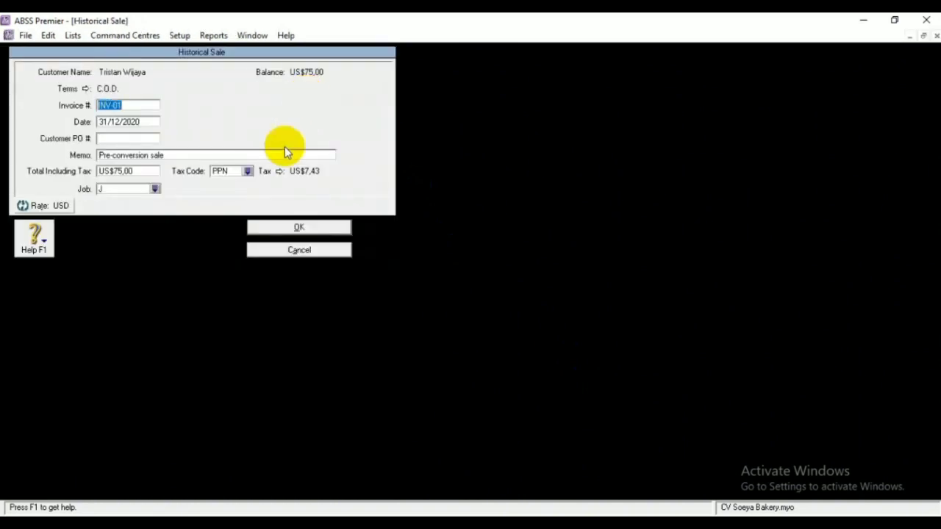
left_click(147, 125)
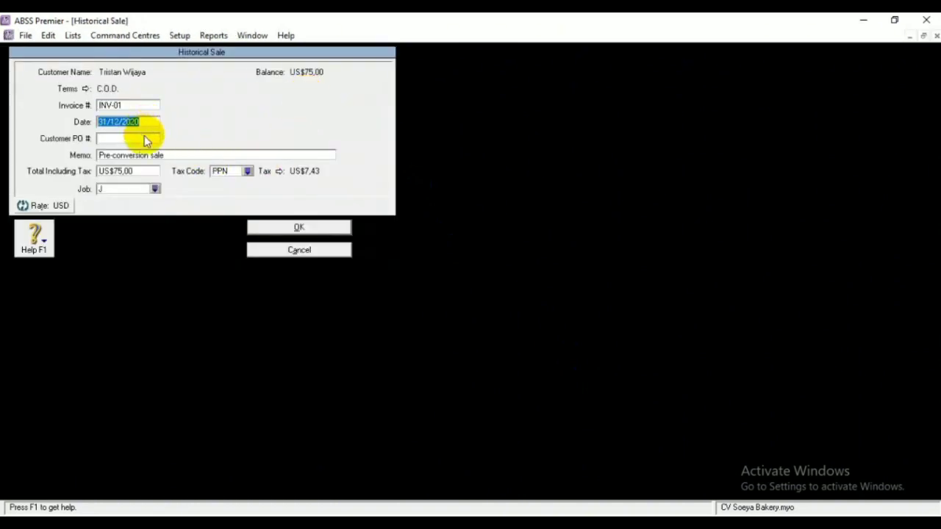
left_click(151, 136)
left_click(172, 156)
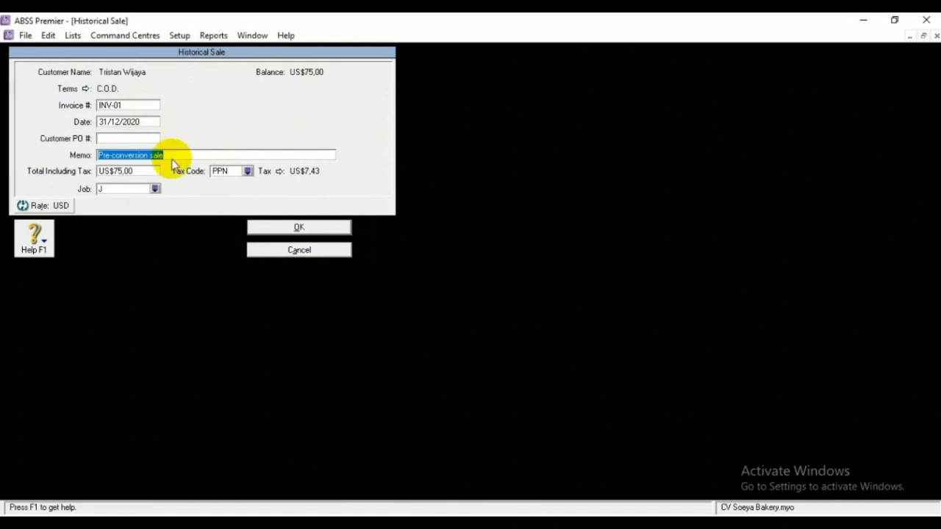
left_click(144, 189)
left_click(307, 230)
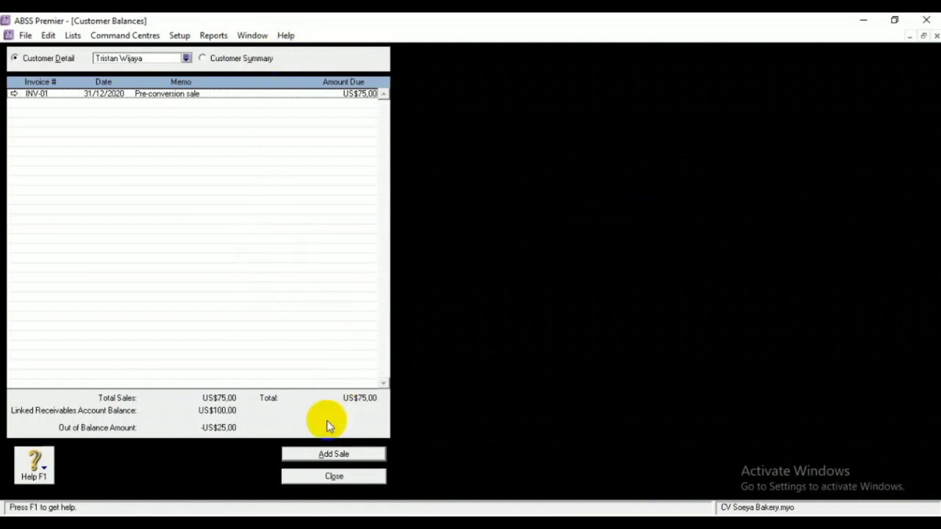
left_click(312, 478)
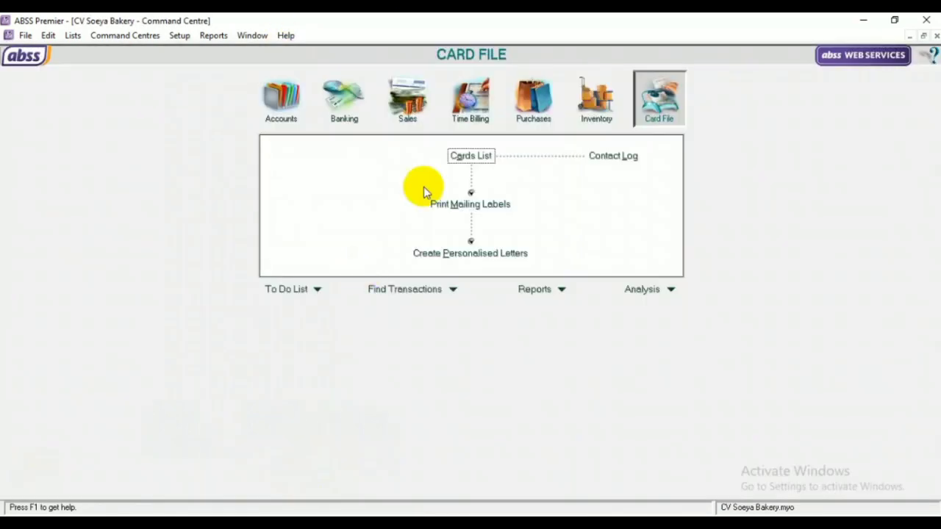
Open the US-dollar customer balances and start a historical sale for customer C002
left_click(180, 35)
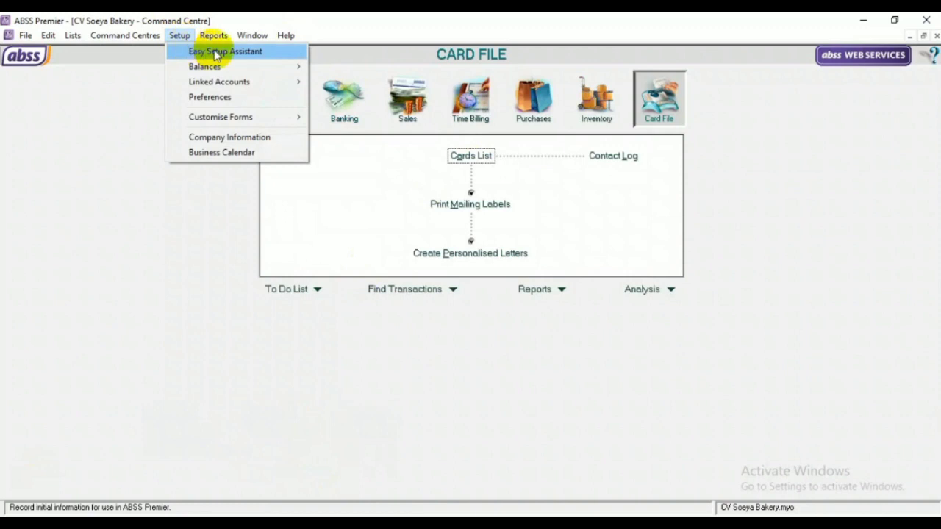
mouse_move(210, 66)
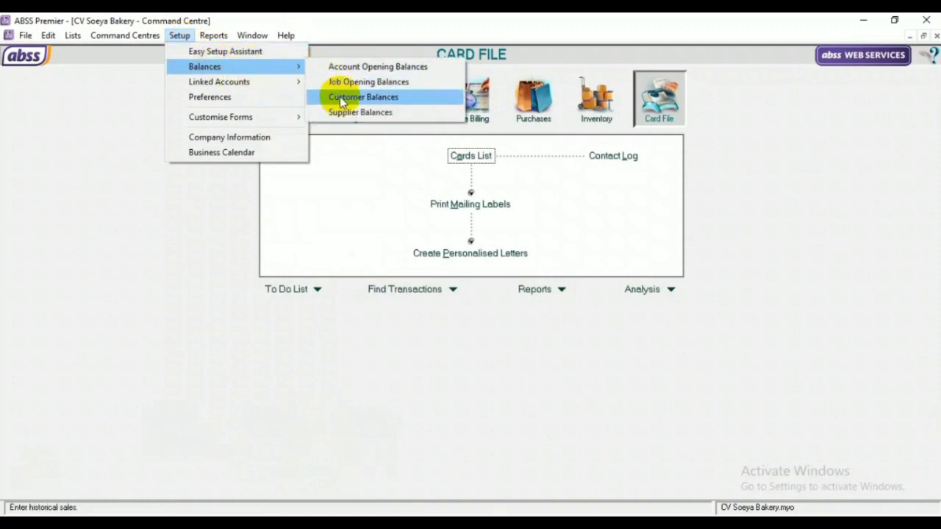
left_click(339, 96)
left_click(380, 58)
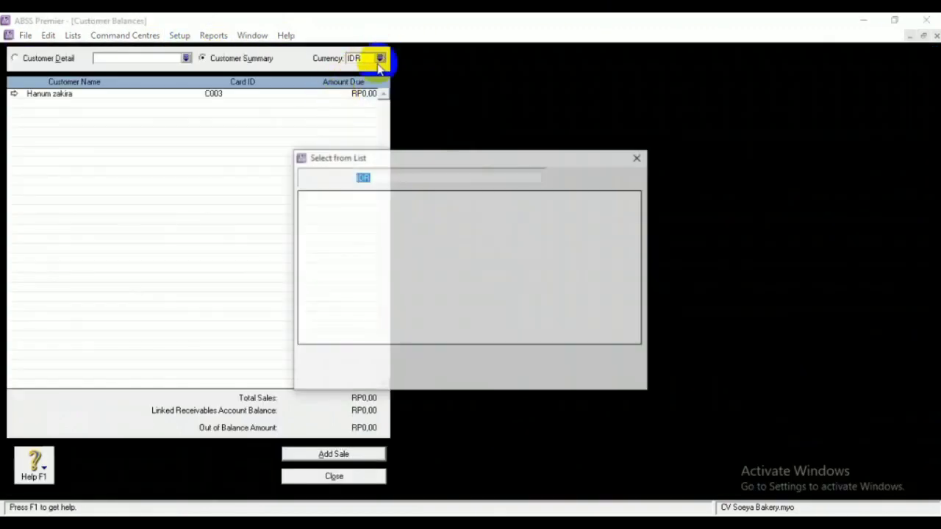
left_click(367, 292)
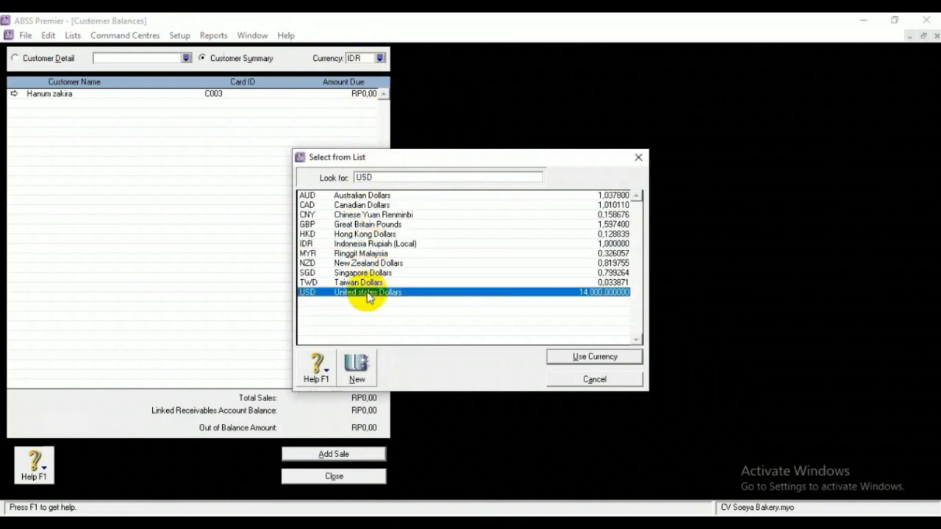
left_click(553, 357)
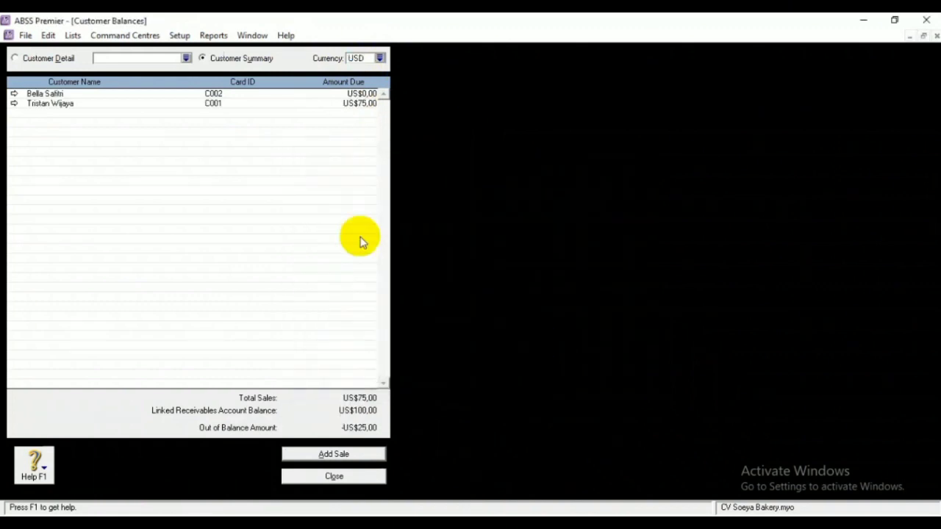
double_click(152, 94)
left_click(310, 450)
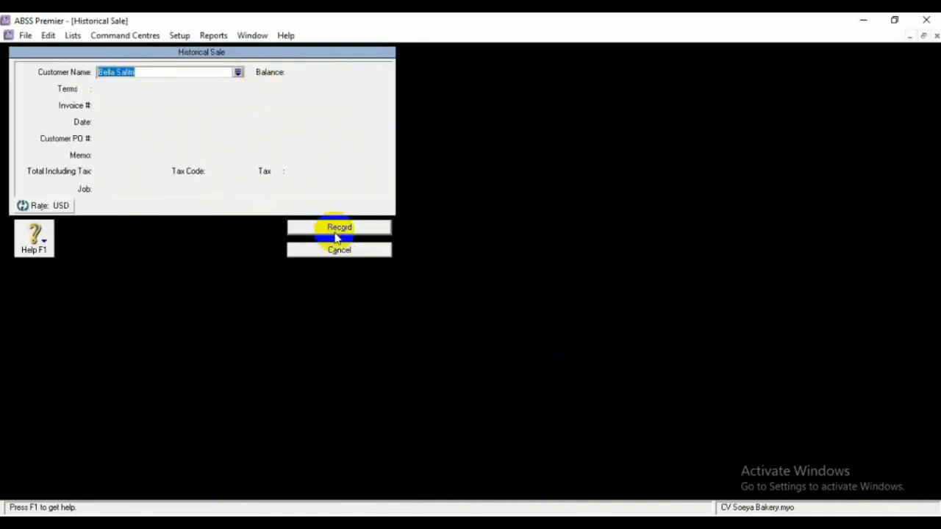
Set the sale's payment terms to C.O.D
left_click(336, 233)
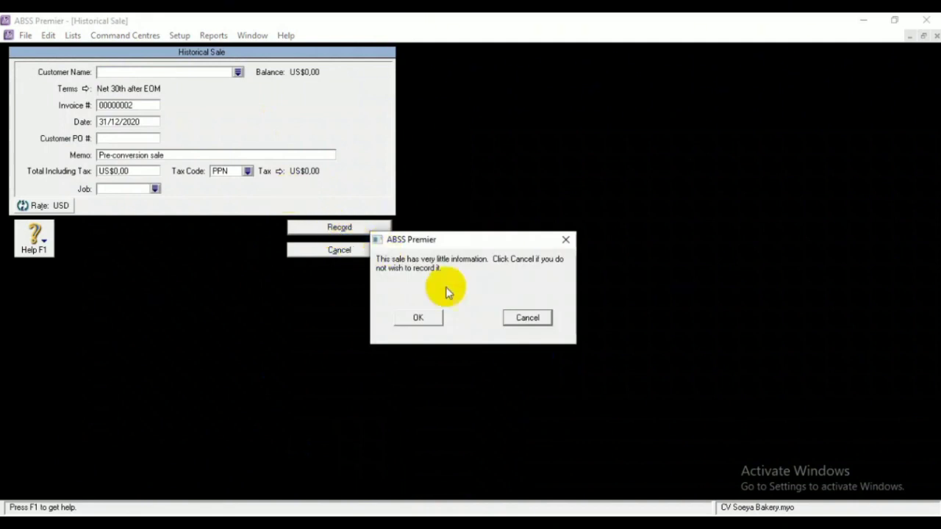
left_click(526, 317)
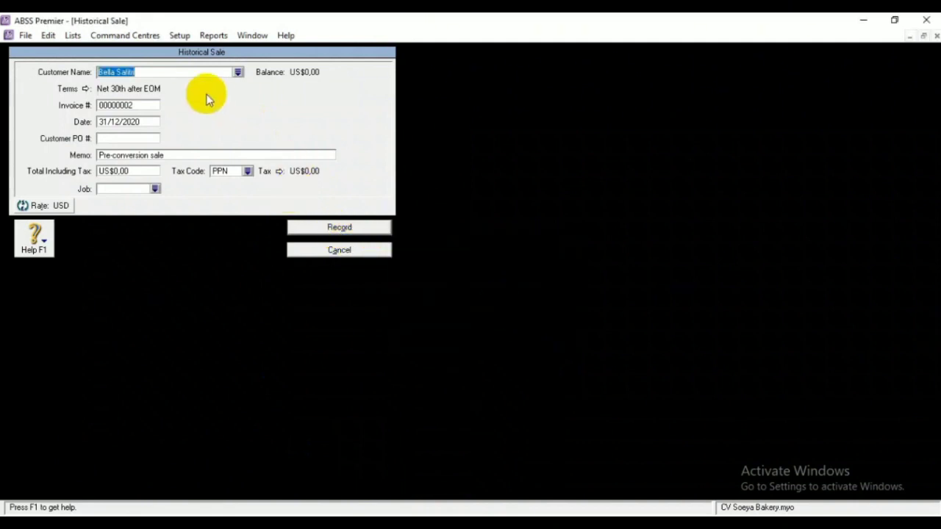
left_click(85, 89)
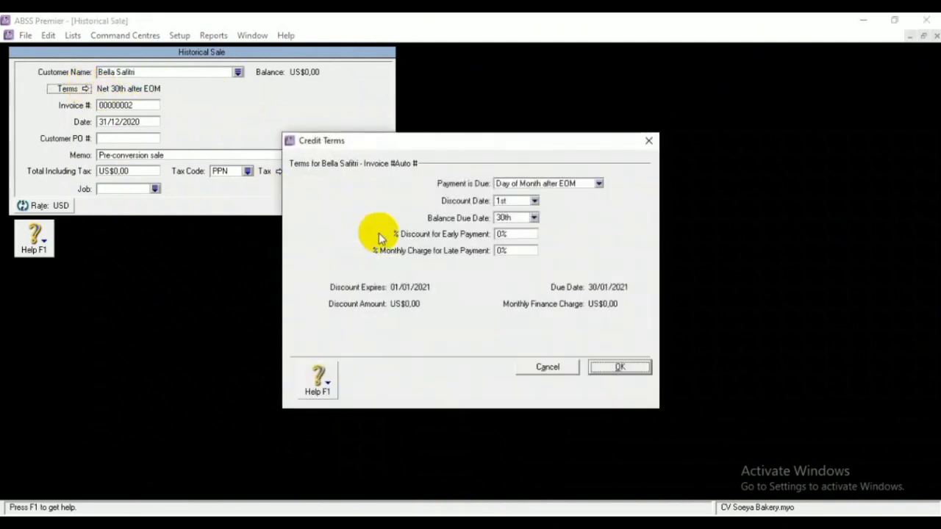
left_click(599, 183)
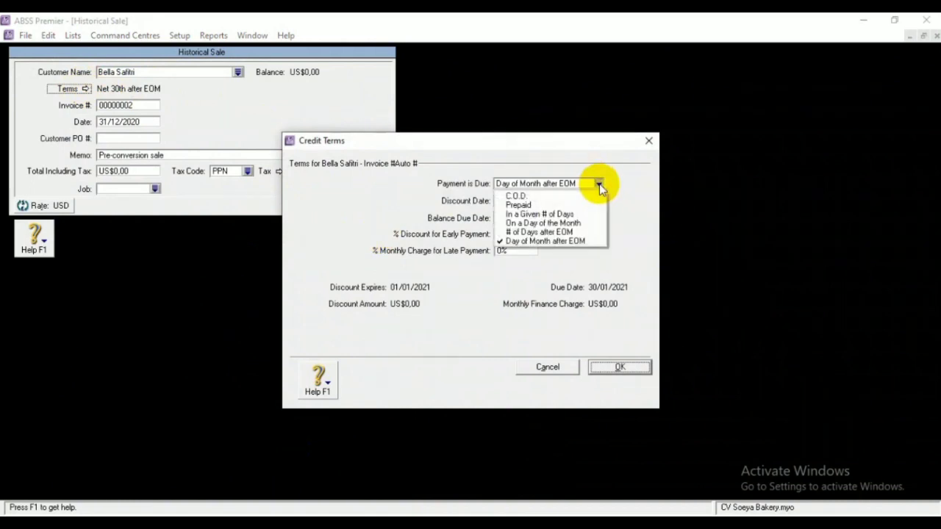
left_click(556, 198)
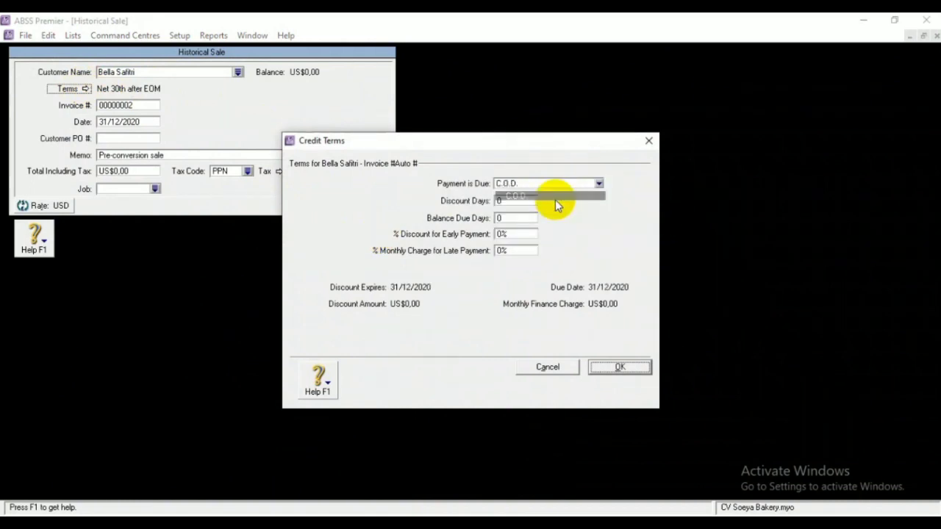
left_click(608, 368)
Enter invoice number INV-02 and a total of US$50,00
left_click(149, 107)
key("BackSpace")
type("INV")
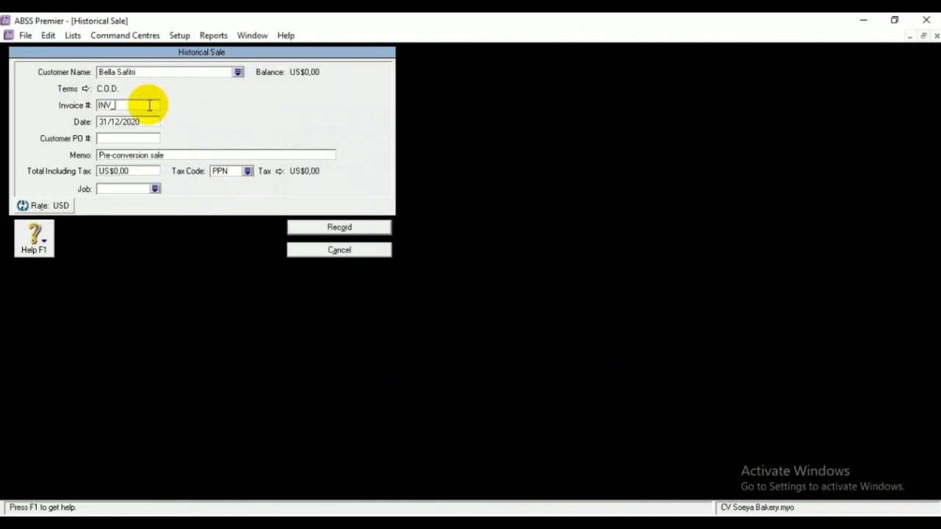
type("-02")
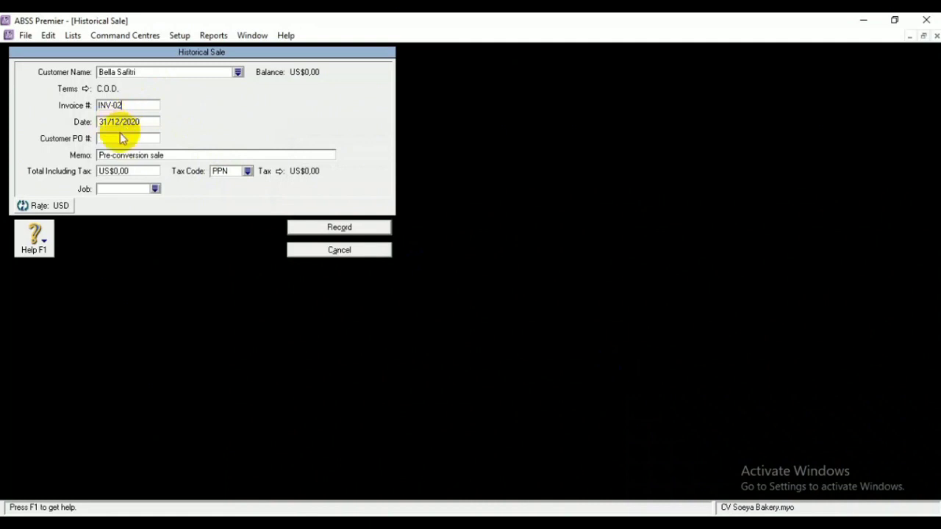
left_click(137, 171)
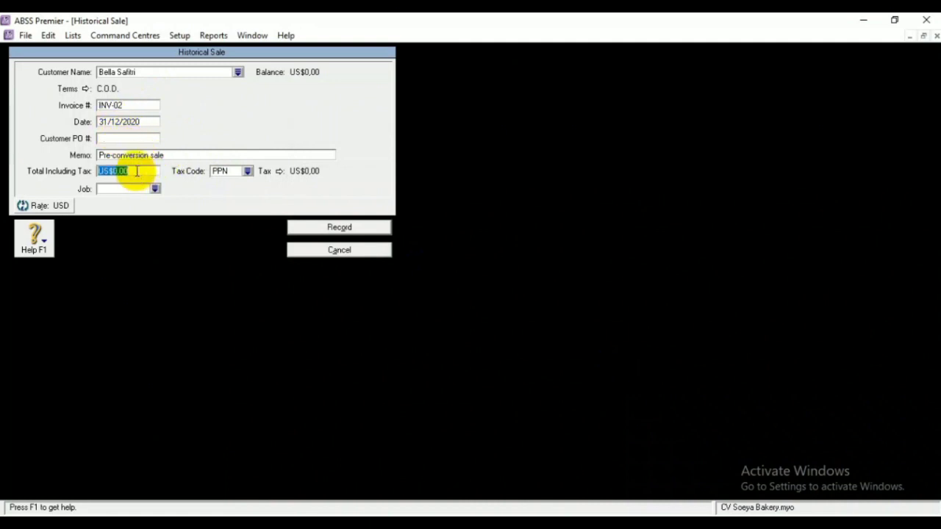
key("BackSpace")
key("space")
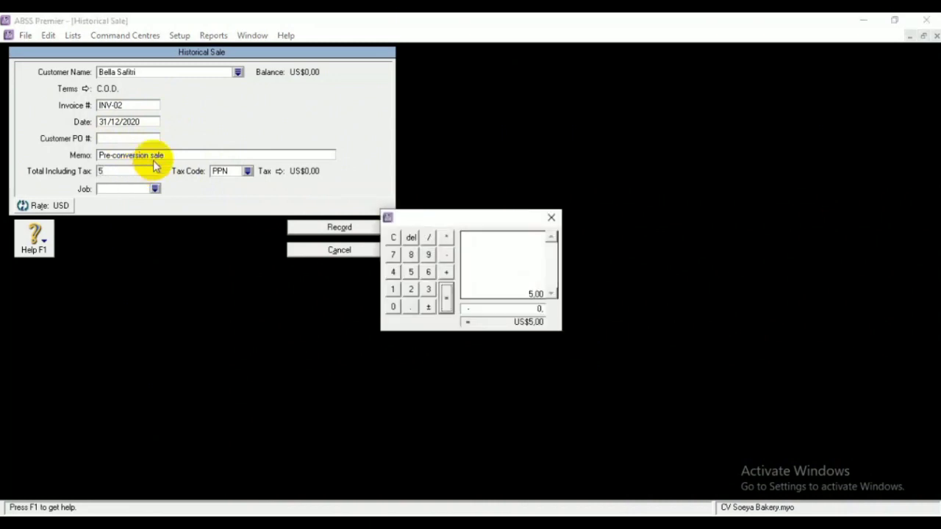
left_click(551, 217)
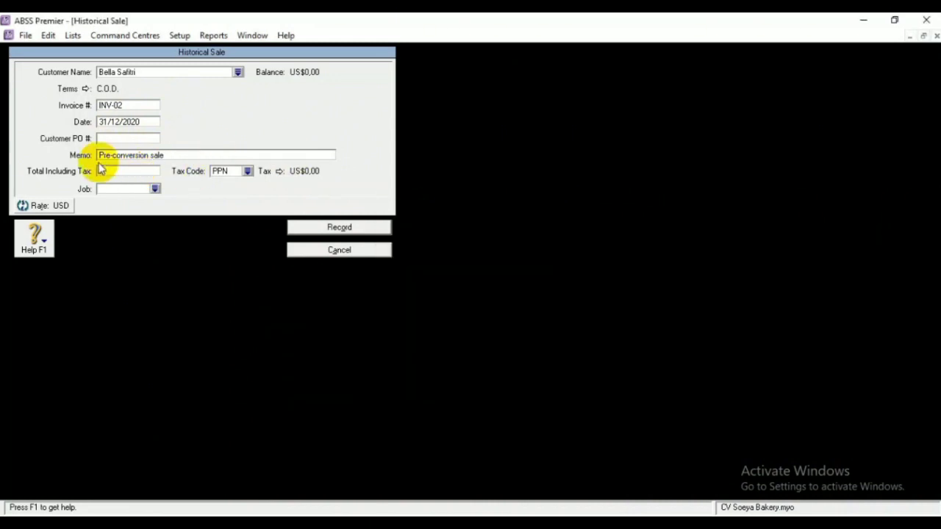
Assign job P and tax code N-T, then record the sale
left_click(155, 189)
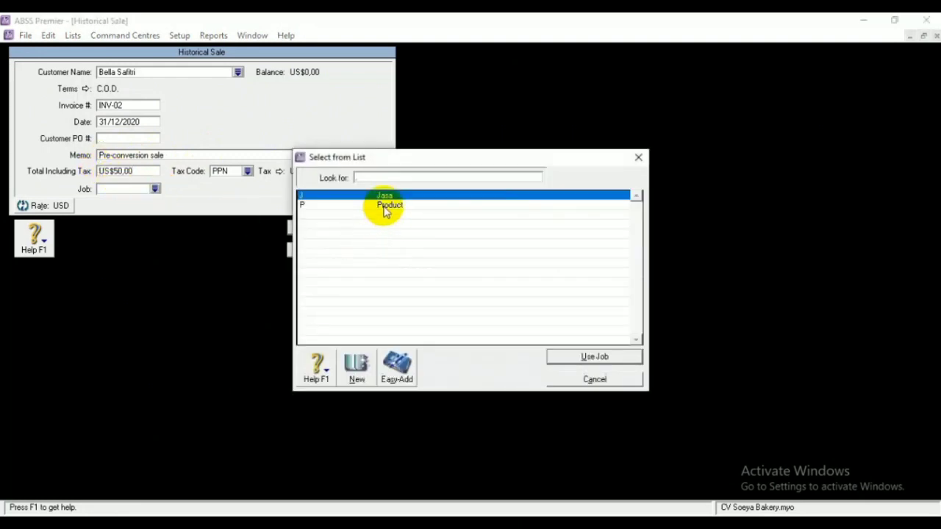
left_click(383, 206)
left_click(579, 357)
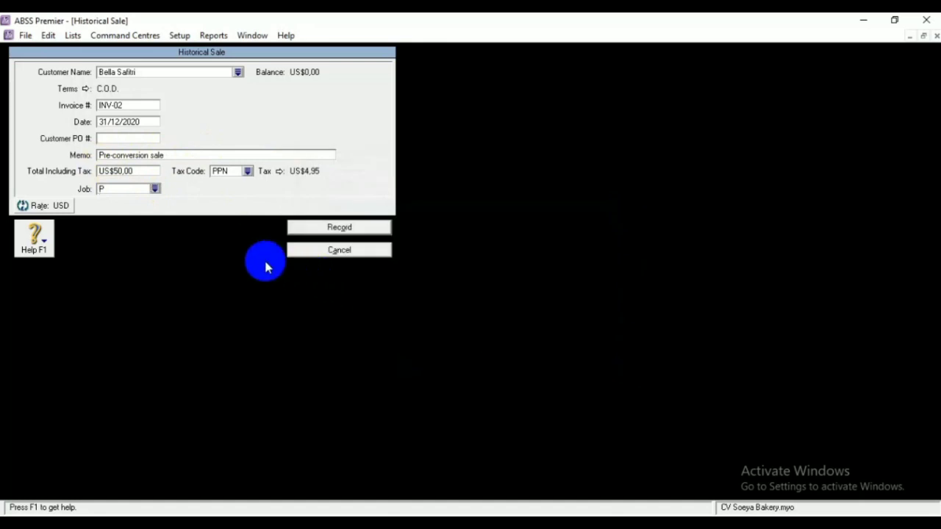
left_click(247, 171)
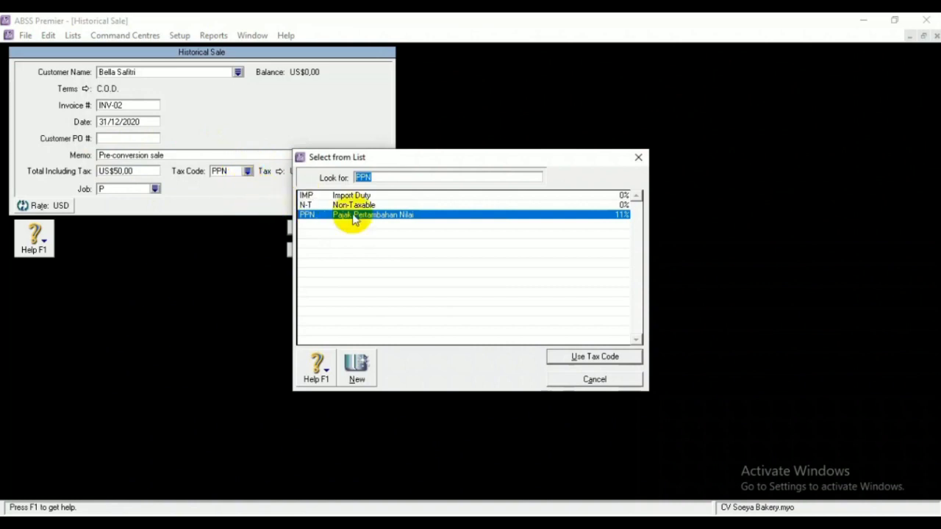
left_click(381, 206)
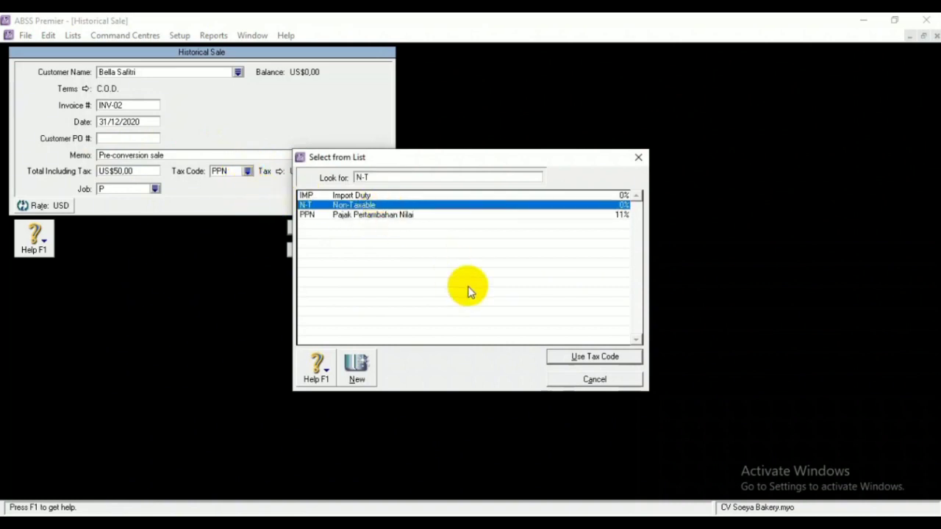
left_click(566, 354)
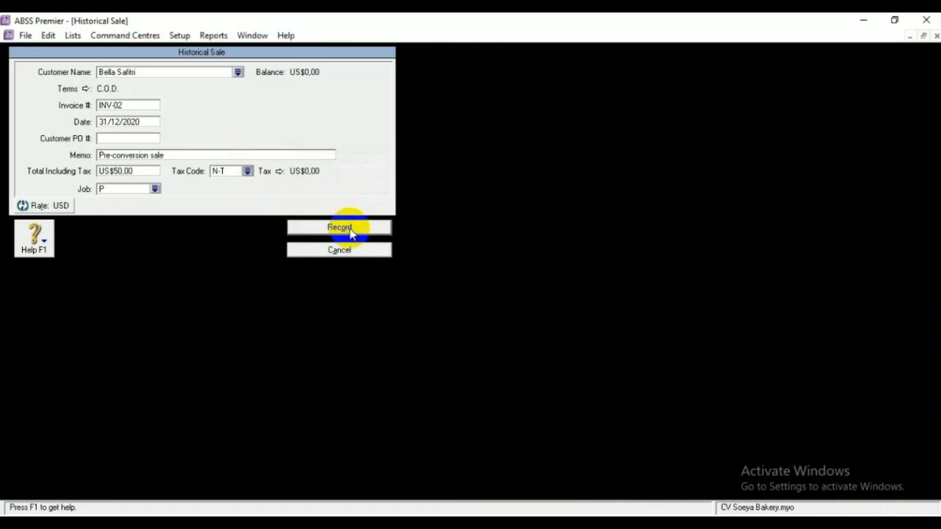
left_click(350, 229)
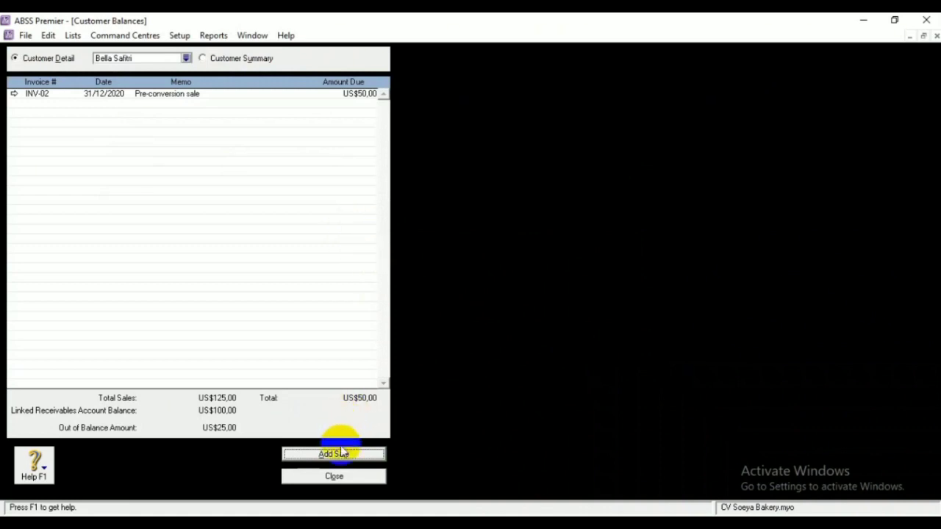
Reopen Customer Balances and start a historical sale for the next customer
left_click(338, 477)
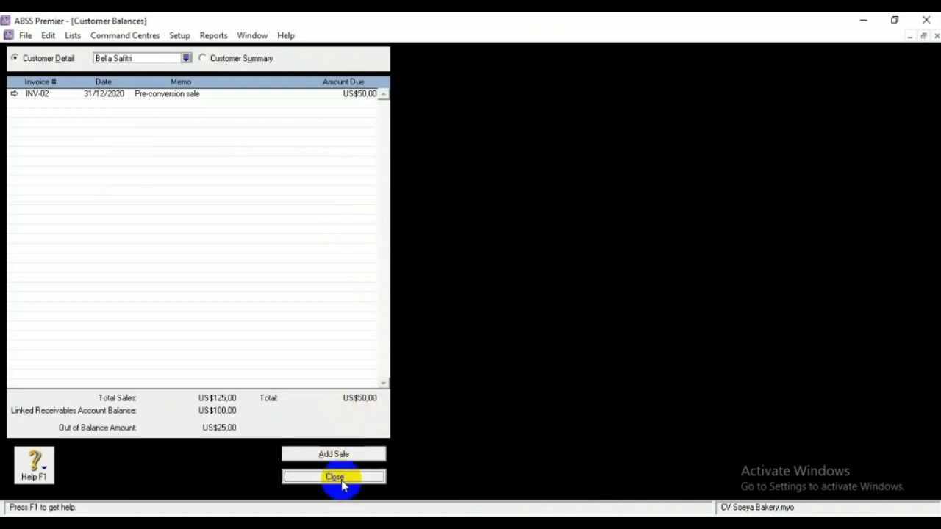
left_click(179, 35)
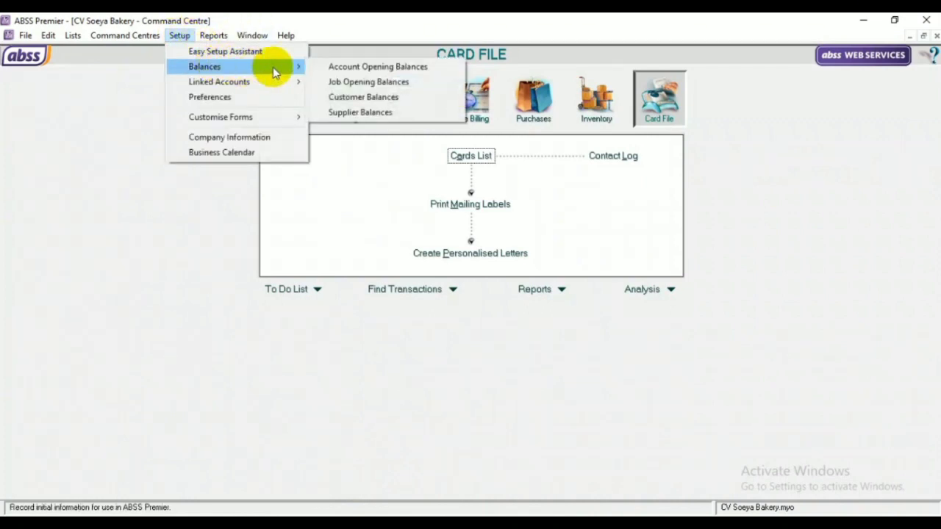
left_click(348, 103)
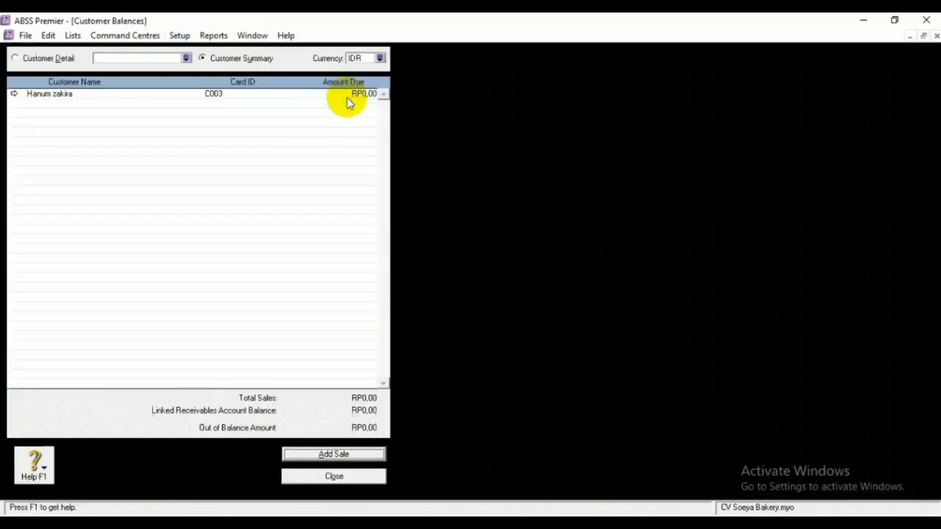
double_click(199, 93)
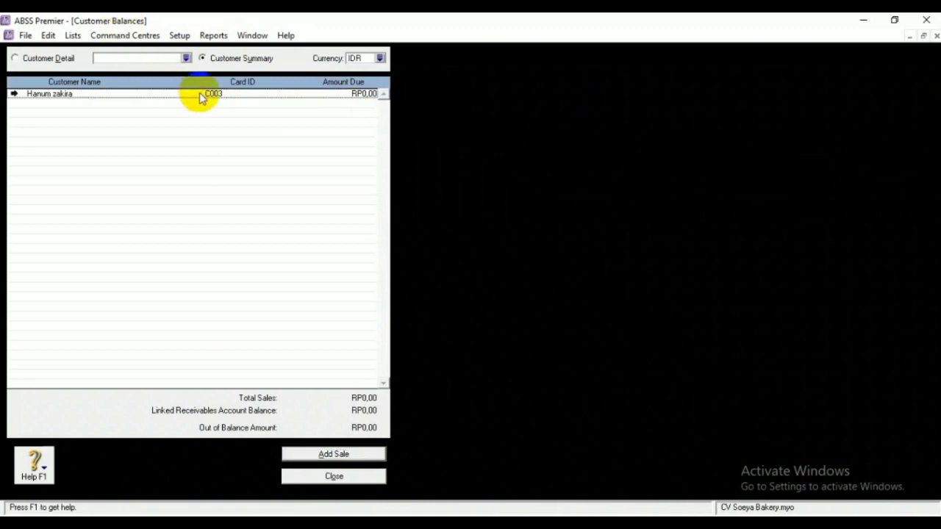
left_click(321, 456)
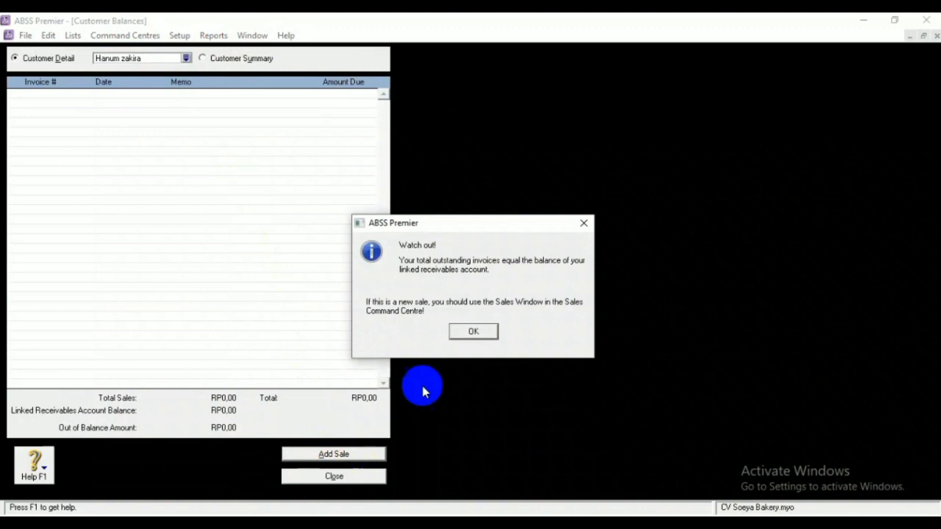
left_click(470, 332)
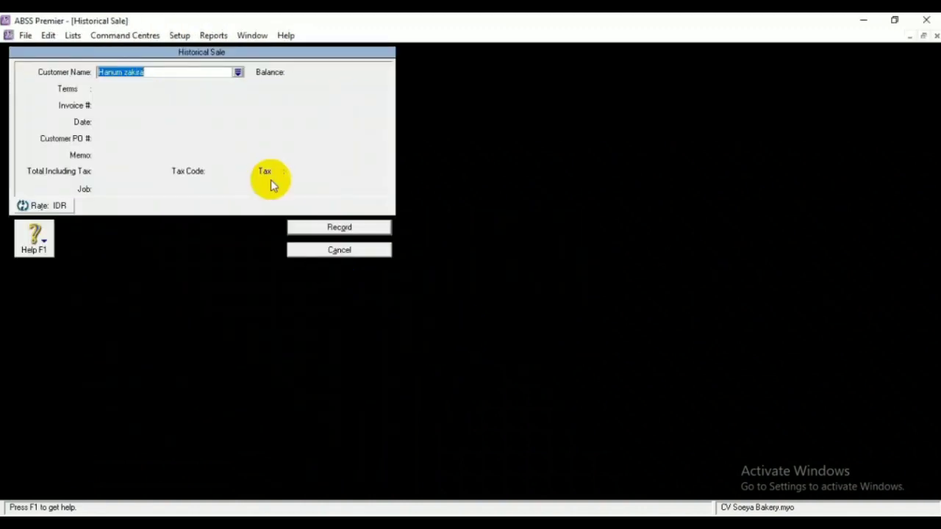
Change the new sale's payment terms to C.O.D
left_click(332, 229)
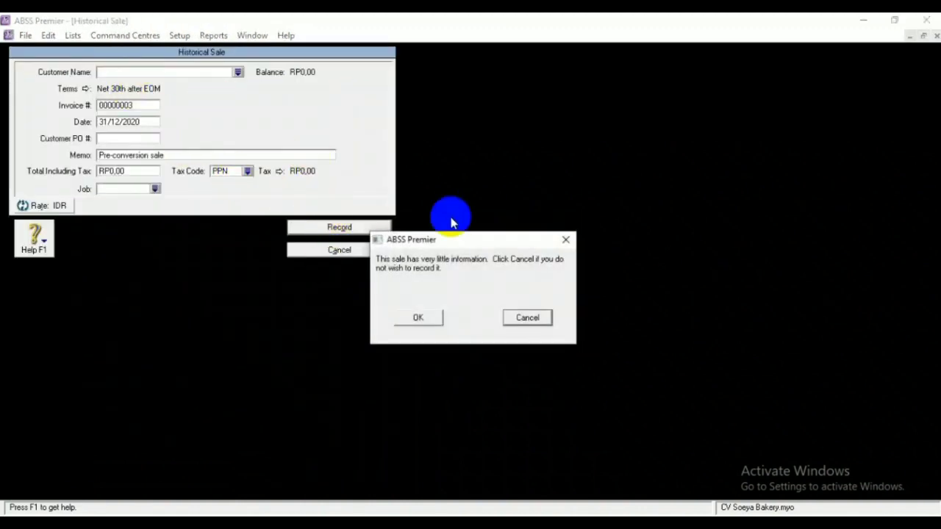
left_click(528, 317)
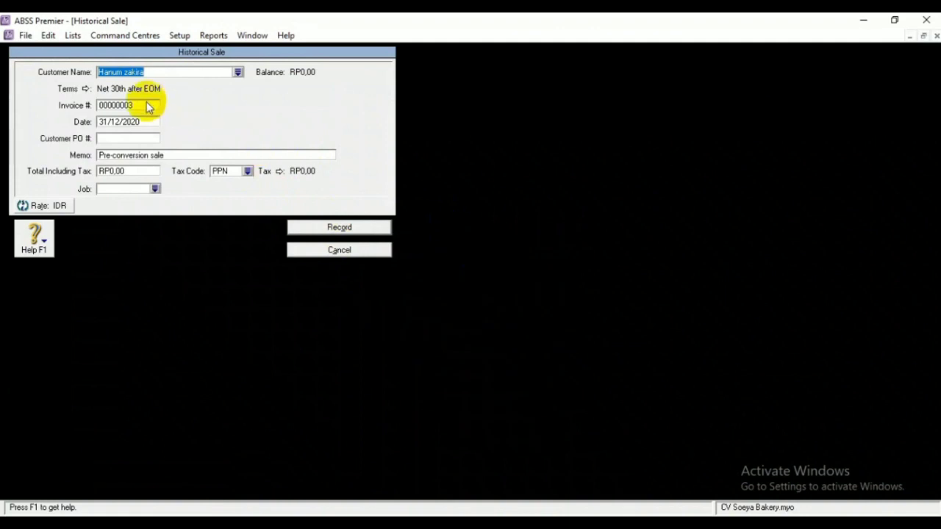
left_click(85, 89)
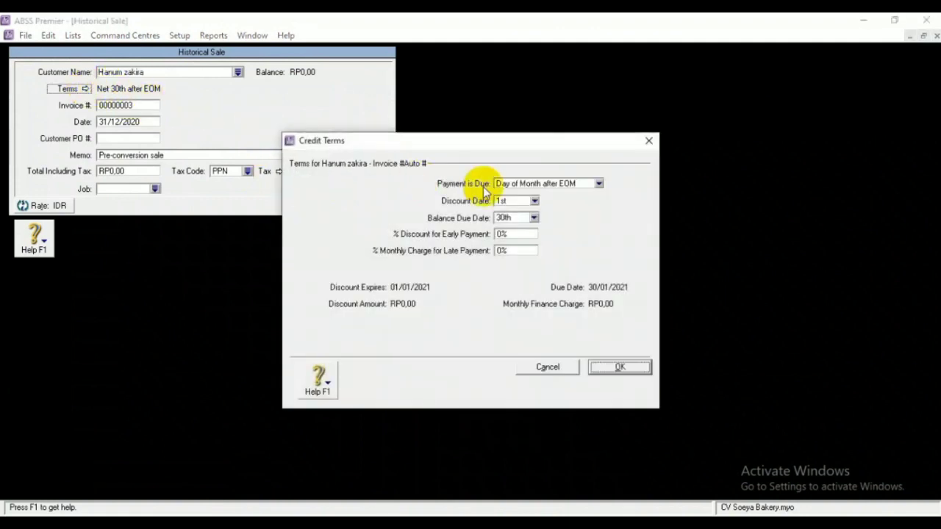
left_click(598, 183)
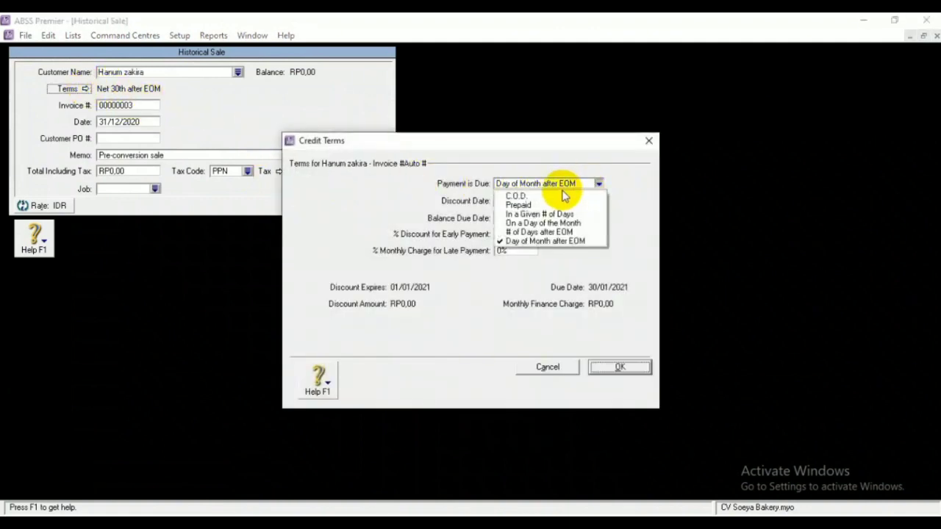
left_click(516, 196)
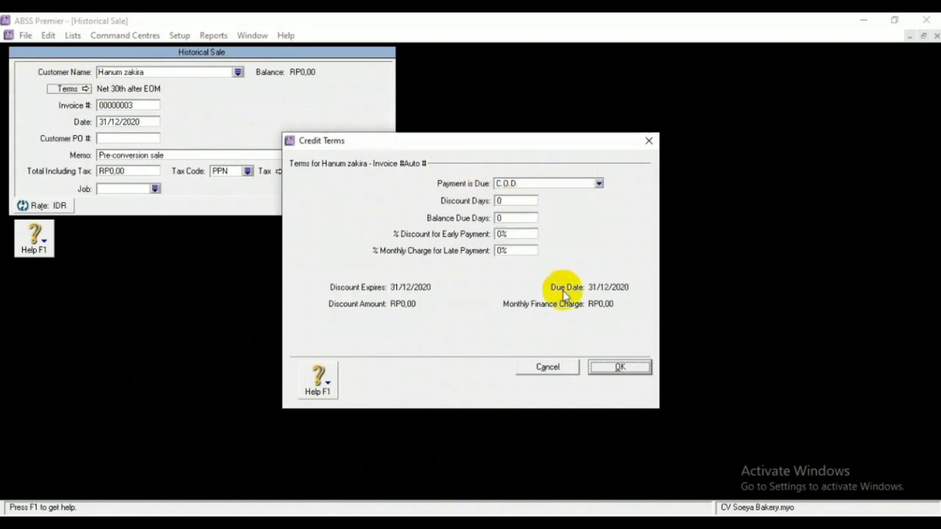
left_click(617, 367)
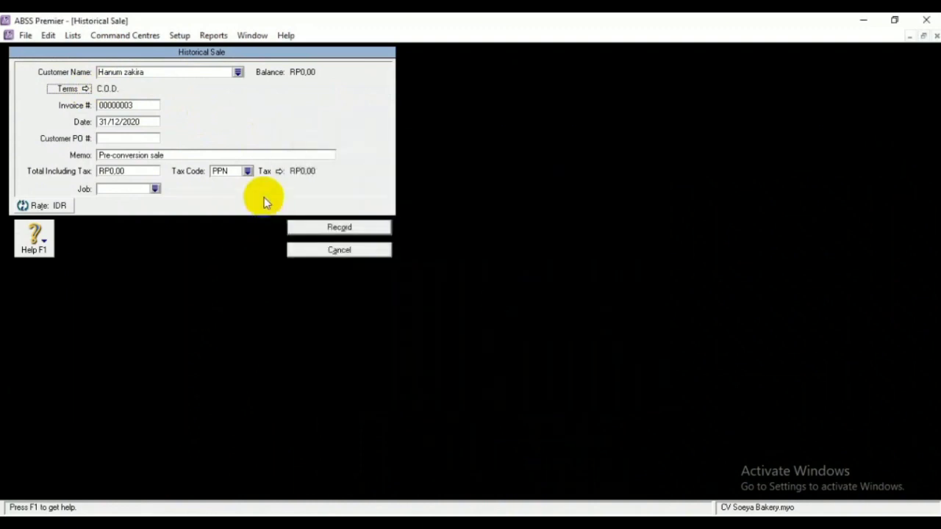
left_click(142, 103)
Enter invoice number INV-03 with a total of 1500000 rupiah
key("BackSpace")
type("INV")
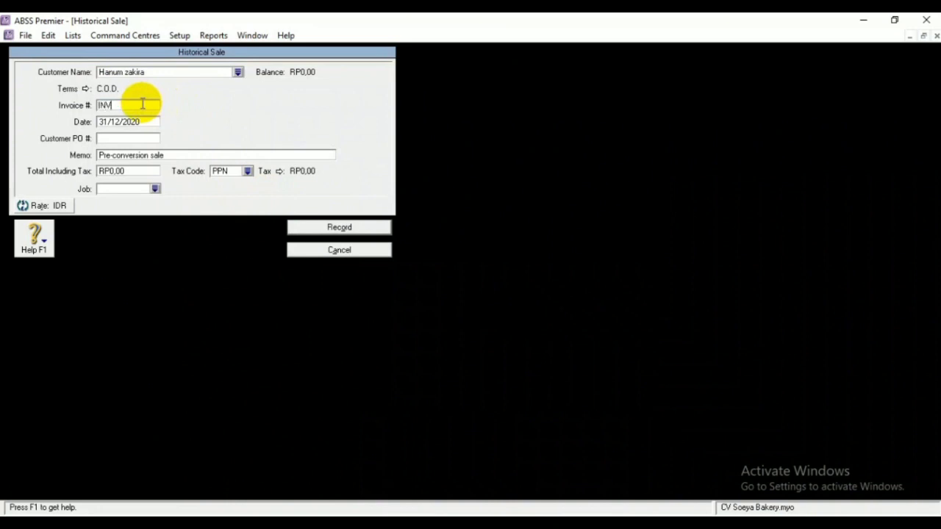
type("-03")
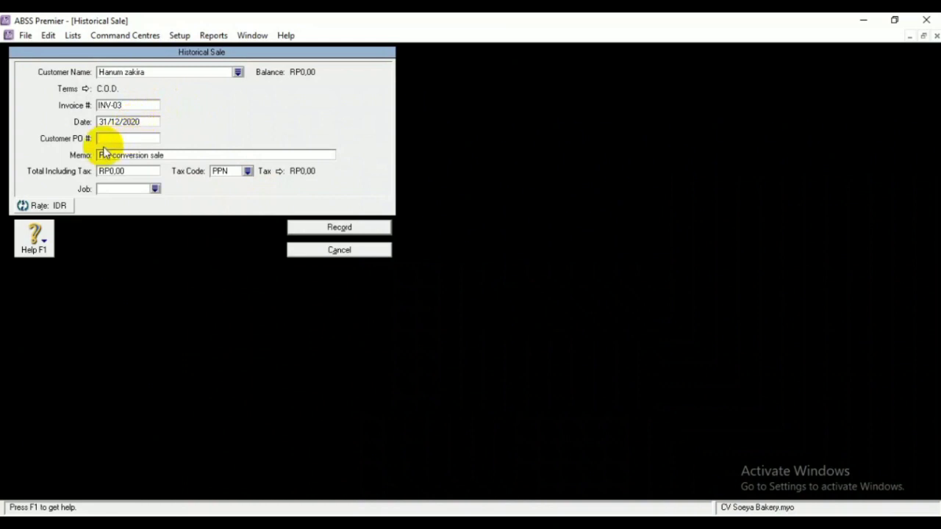
left_click(141, 172)
key("BackSpace")
type("15")
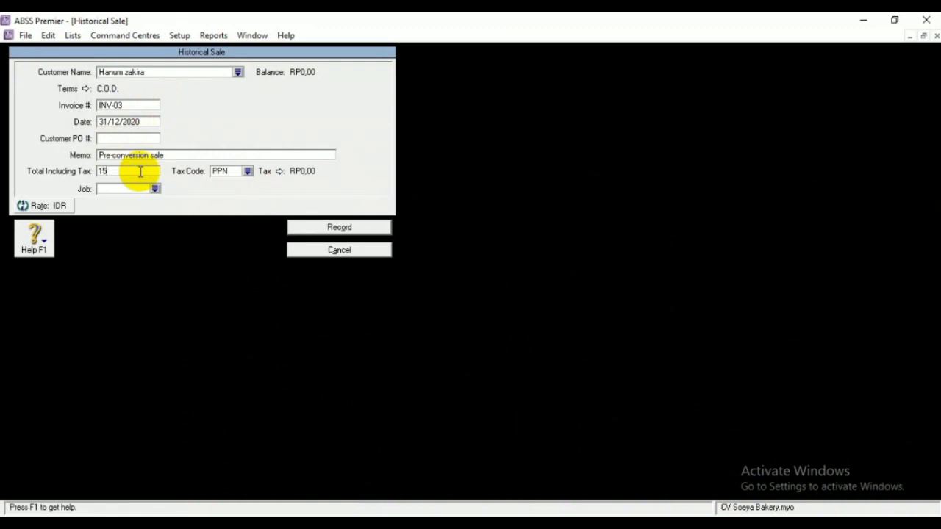
type("00000")
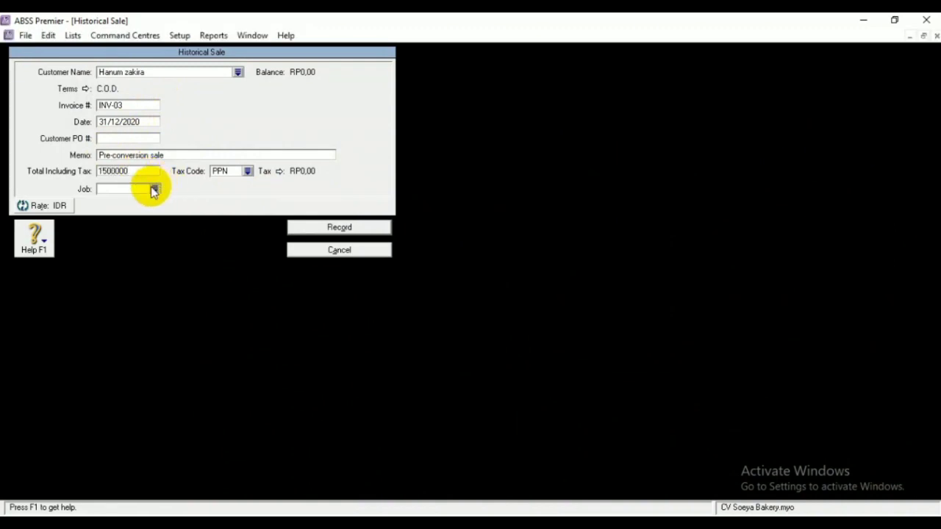
Assign job P and tax code N-T, record the sale, and close Customer Balances
left_click(155, 189)
left_click(330, 205)
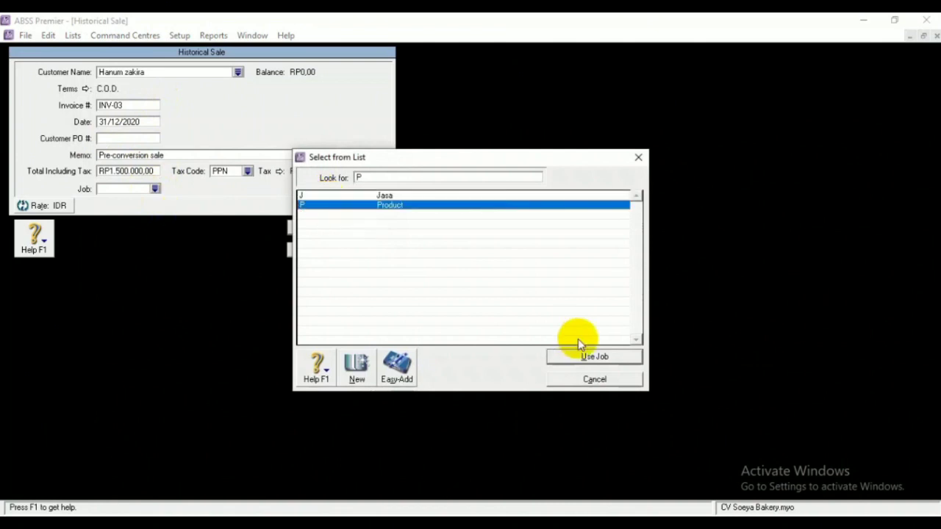
left_click(590, 356)
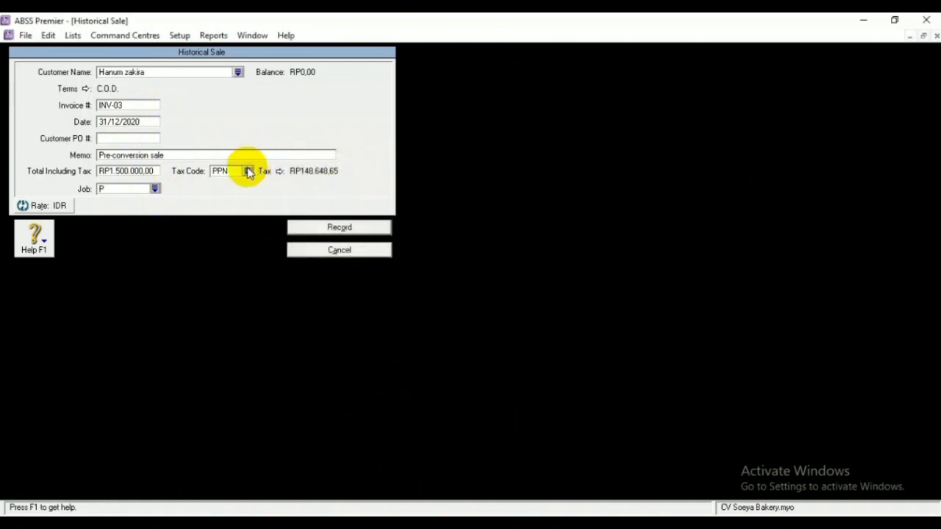
left_click(248, 170)
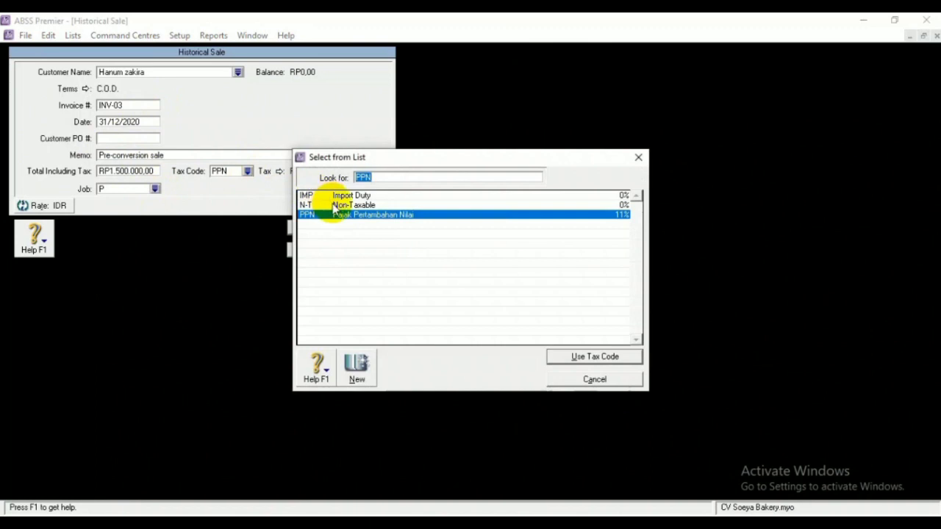
left_click(333, 207)
left_click(578, 357)
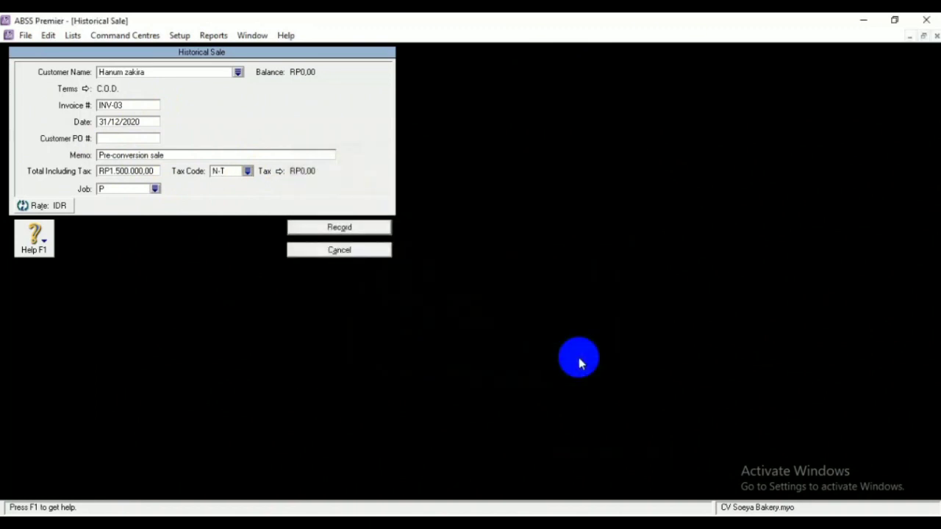
left_click(343, 227)
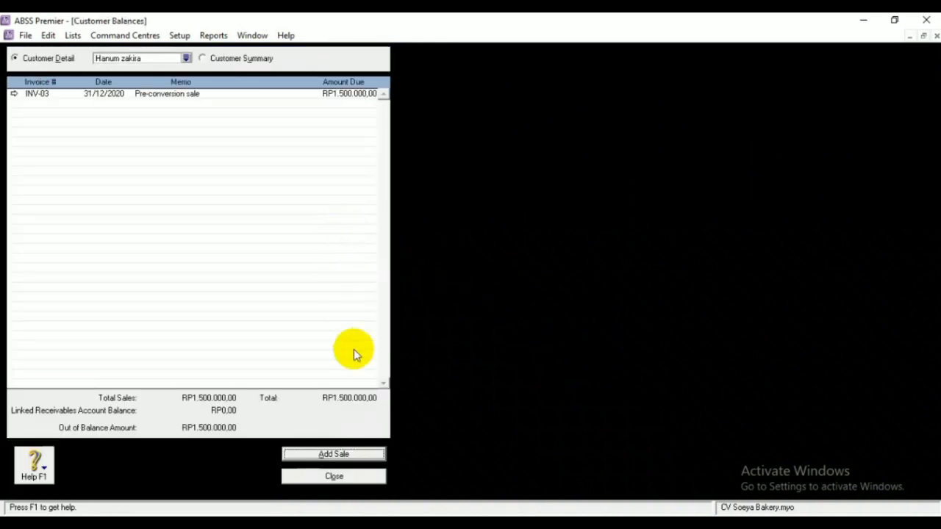
left_click(328, 476)
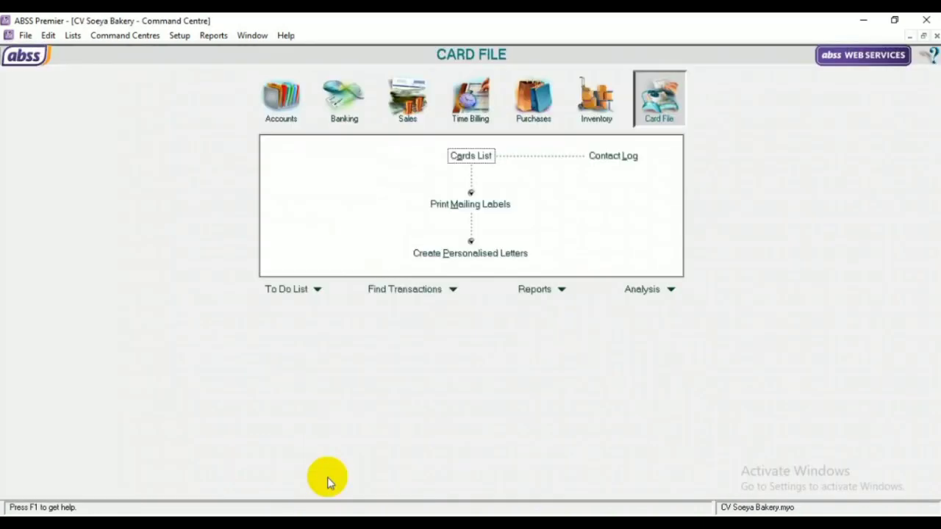
Open Supplier Balances and start a historical purchase for PT Jaya Abadi
left_click(179, 36)
mouse_move(204, 69)
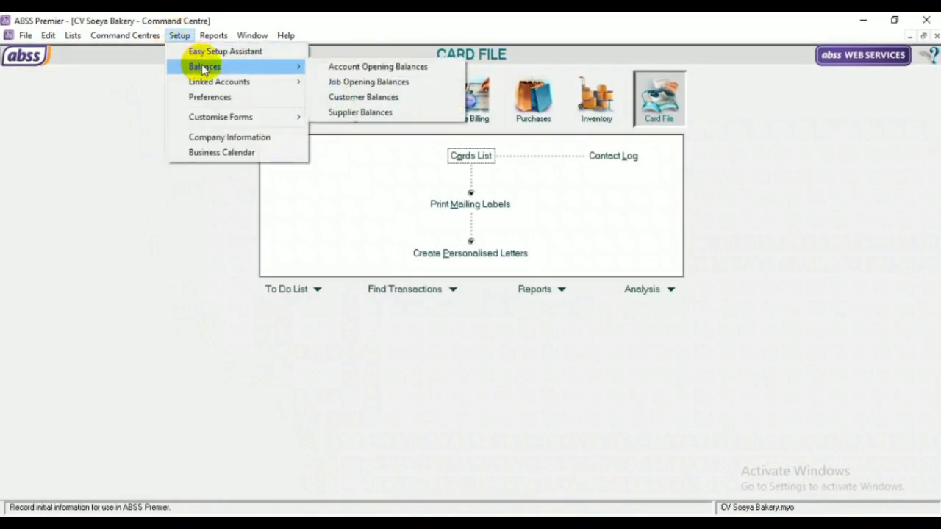
left_click(346, 114)
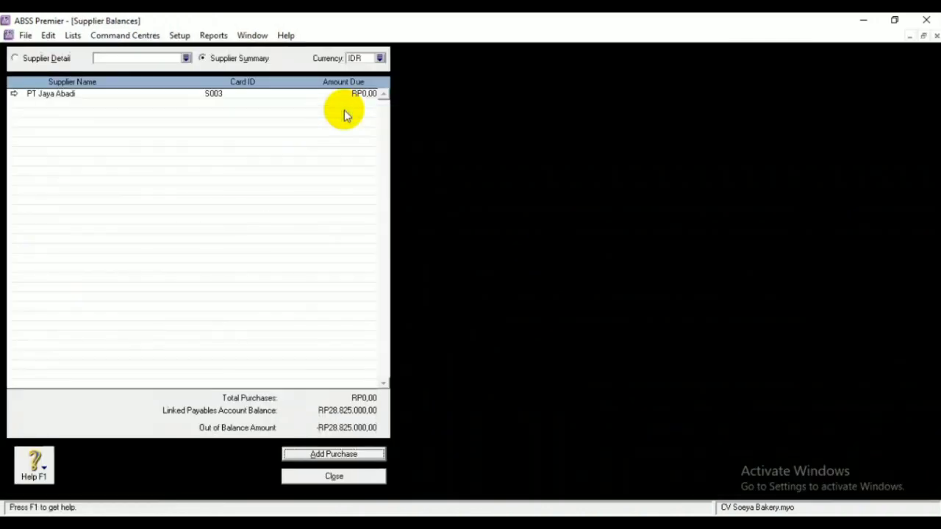
double_click(297, 92)
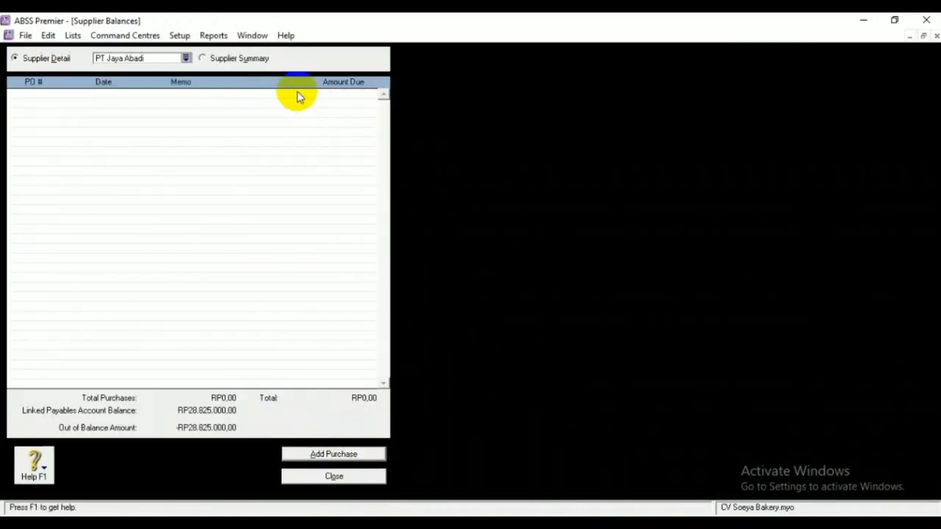
left_click(334, 454)
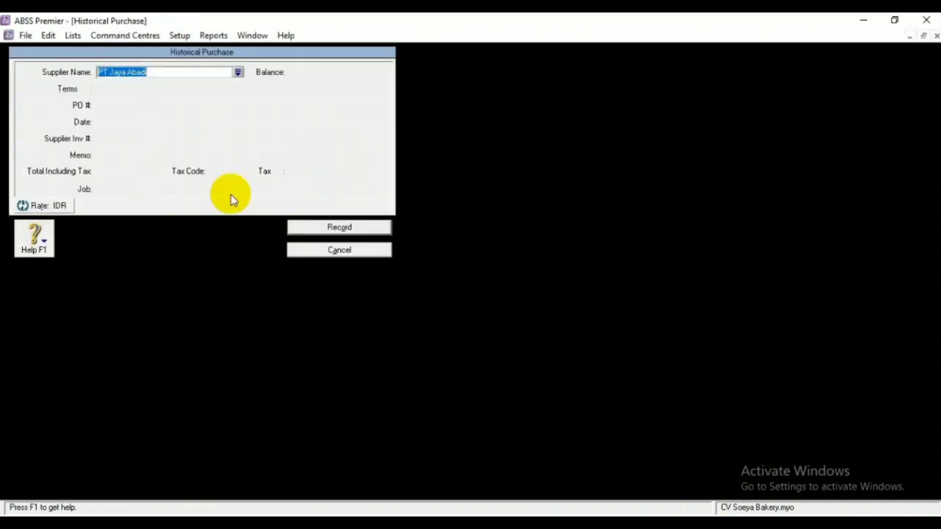
Set the purchase's payment terms to C.O.D
left_click(363, 229)
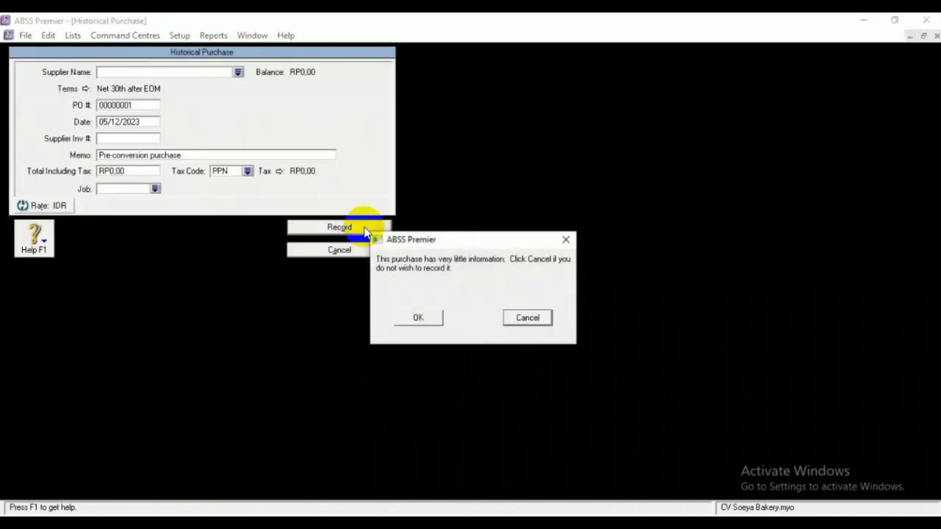
left_click(527, 318)
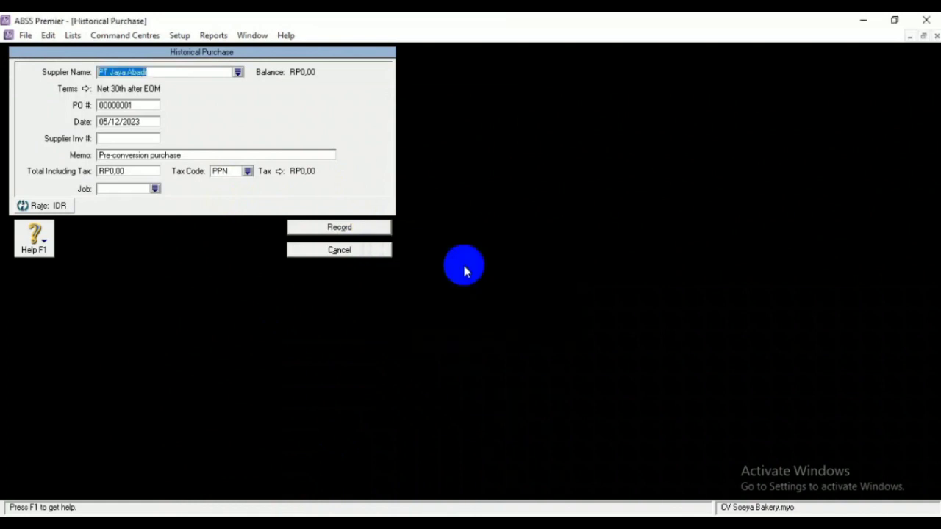
left_click(142, 105)
left_click(85, 89)
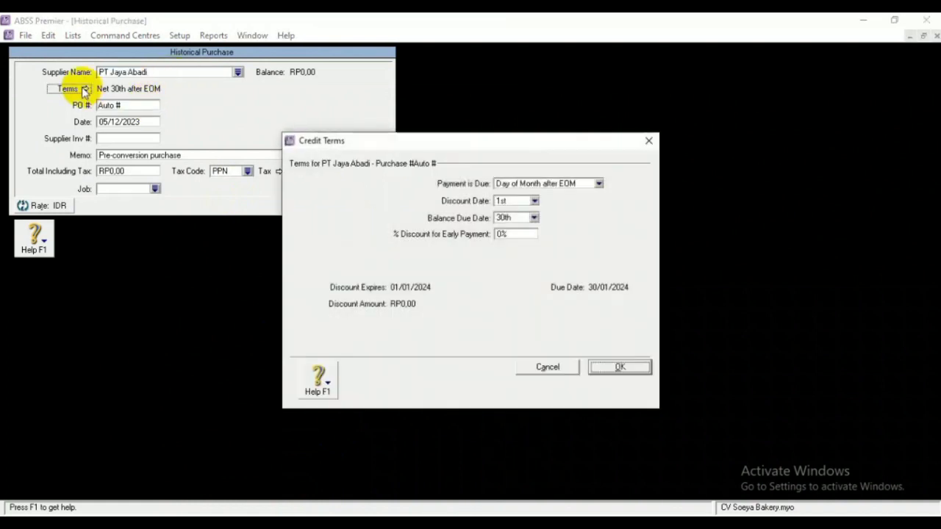
left_click(599, 183)
left_click(555, 196)
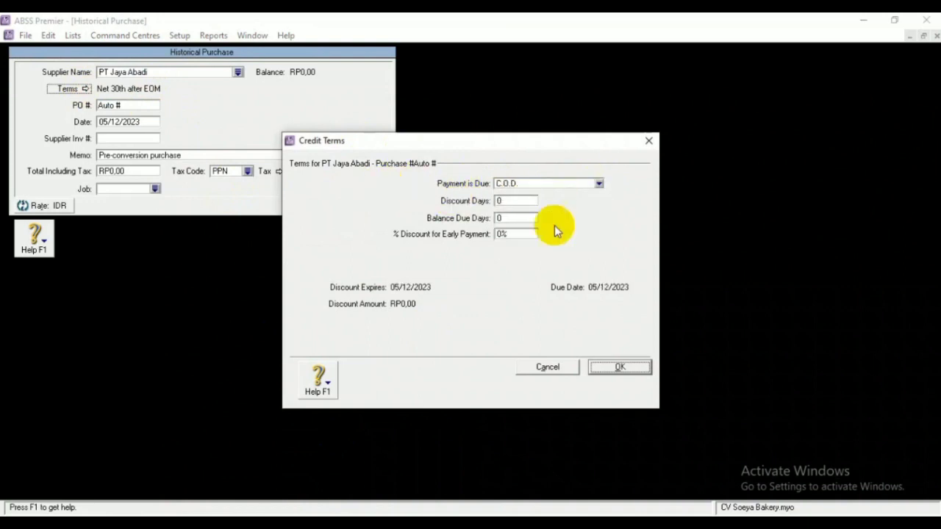
left_click(617, 369)
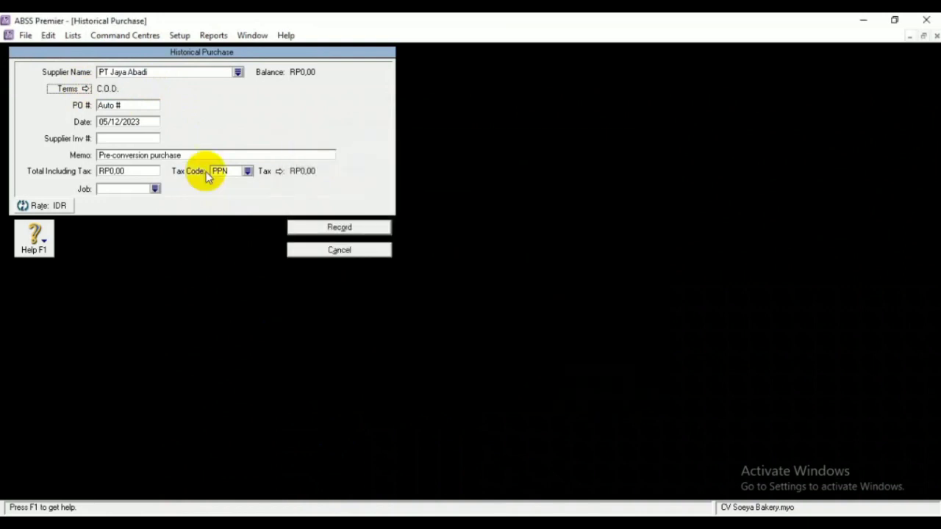
Enter PO number INV-01, date 31/12/2020 and a total of 28825000
left_click(130, 103)
key("BackSpace")
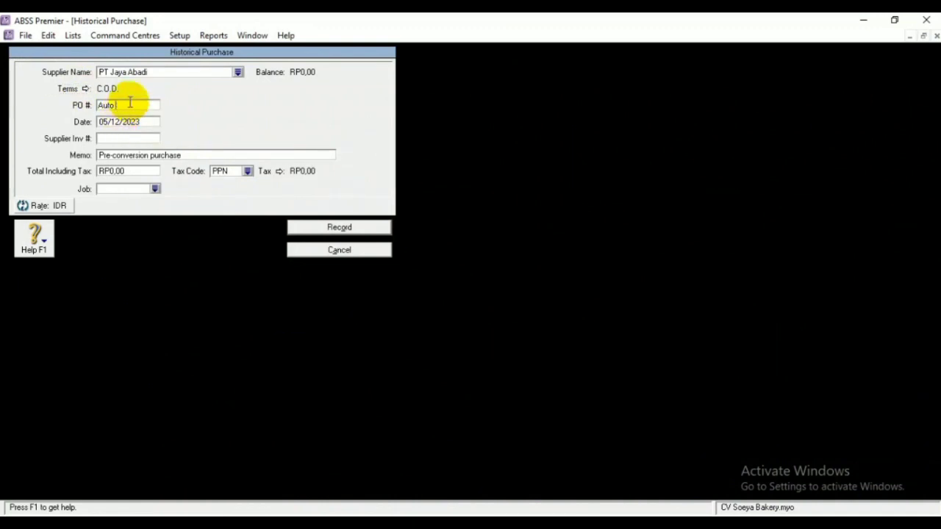
key("BackSpace")
key("BackSpace")
key("BackSpace")
key("BackSpace")
type("INV-01")
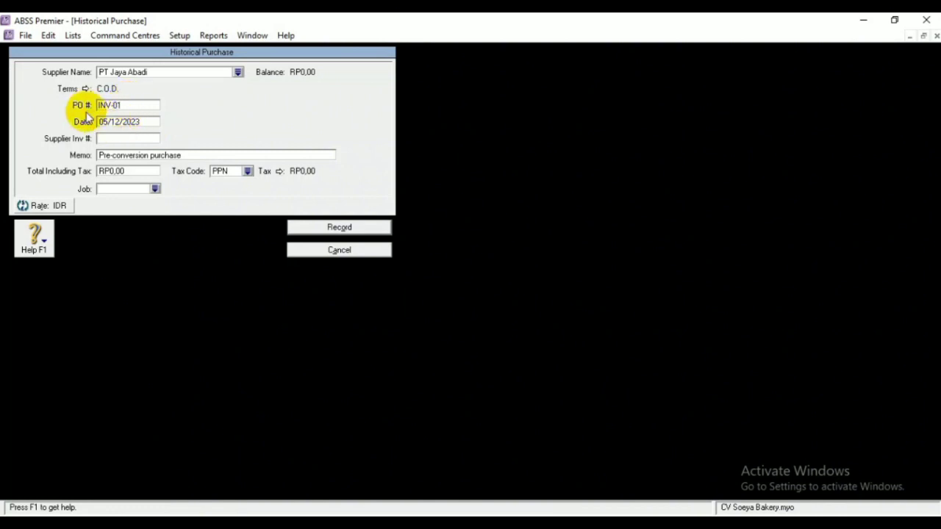
left_click(106, 121)
key("BackSpace")
key("BackSpace")
type("31")
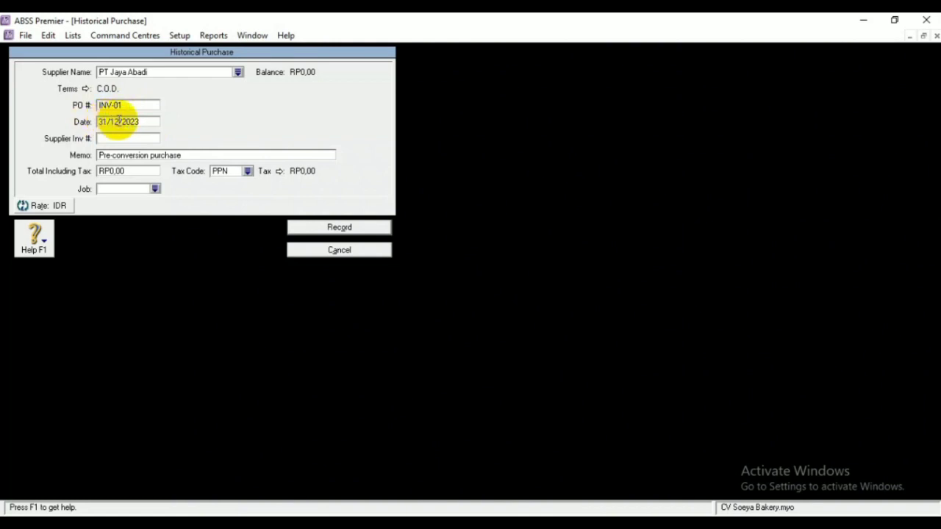
key("BackSpace")
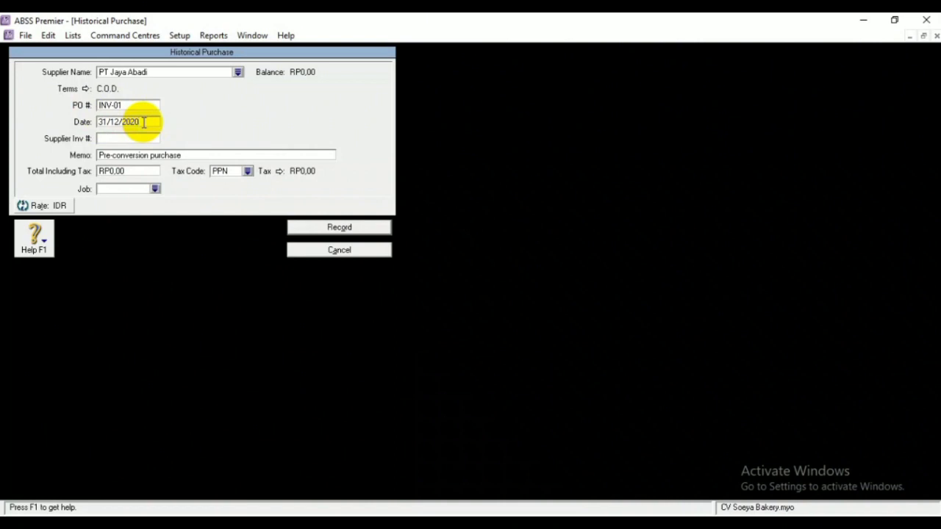
left_click(143, 171)
type("288")
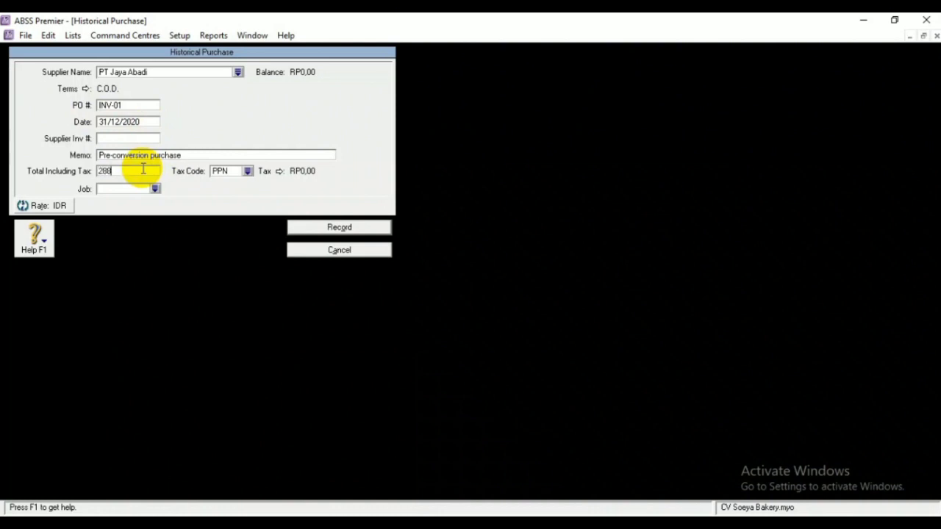
type("25000")
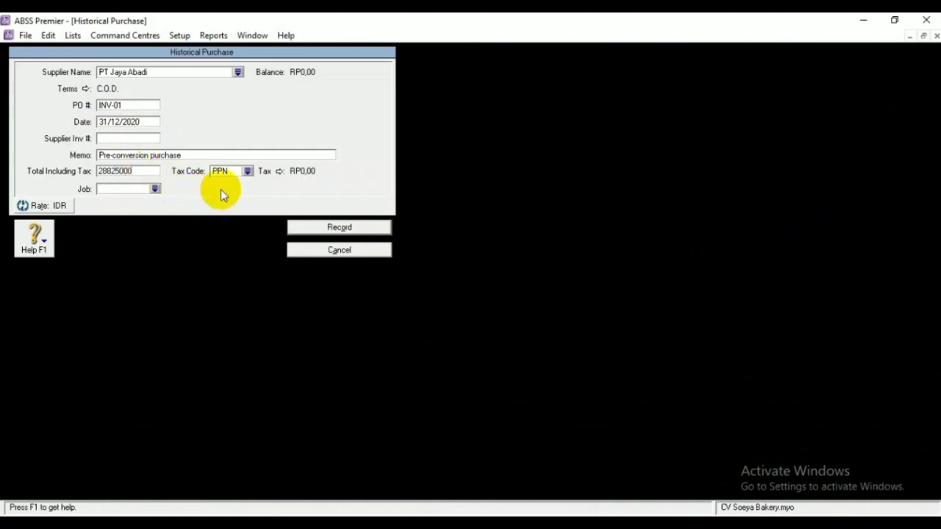
Assign job P and tax code N-T, record the purchase, and close Supplier Balances
left_click(153, 189)
left_click(301, 206)
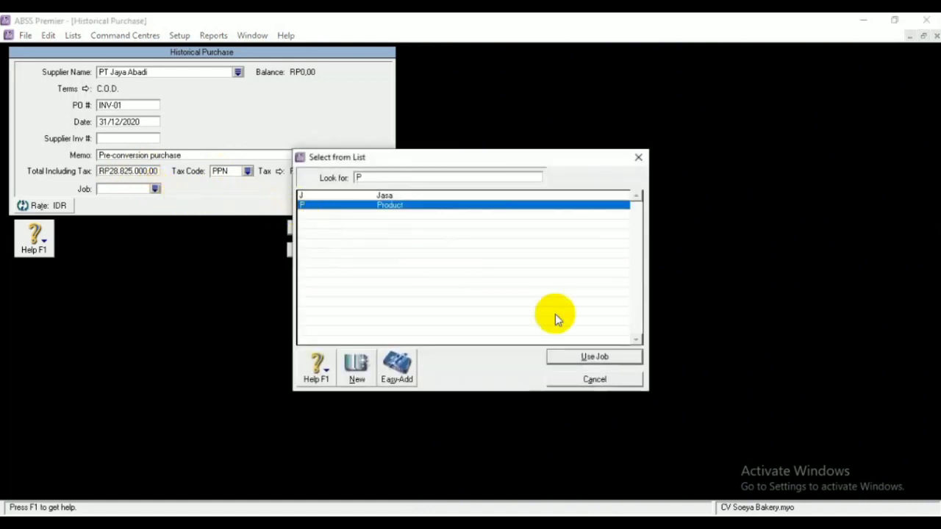
left_click(580, 358)
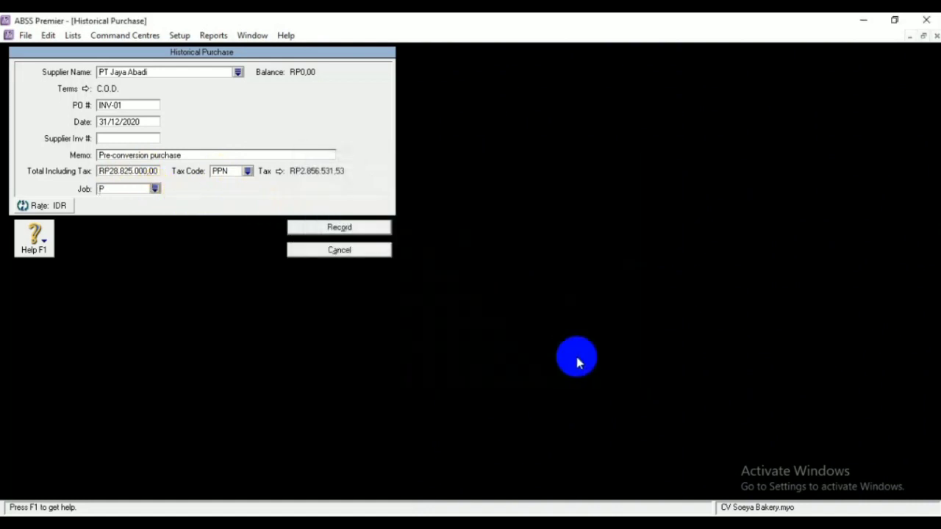
left_click(247, 171)
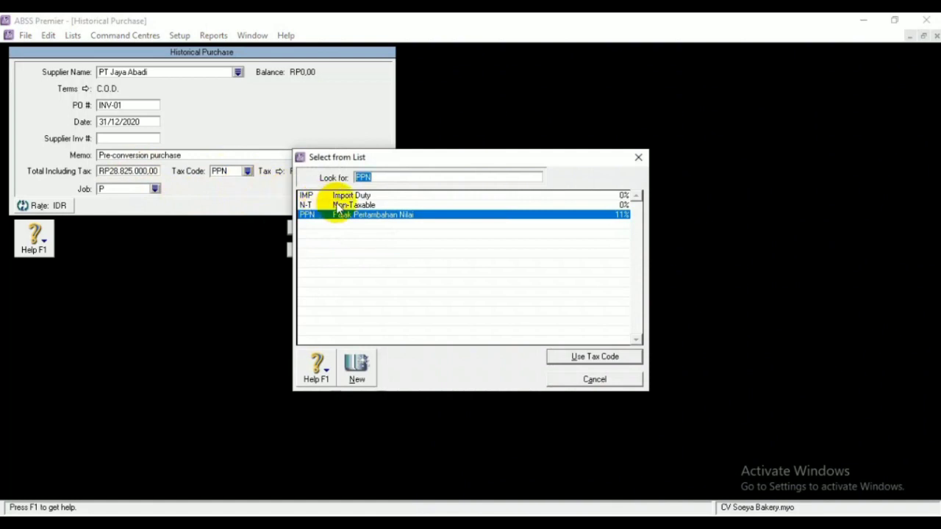
left_click(333, 206)
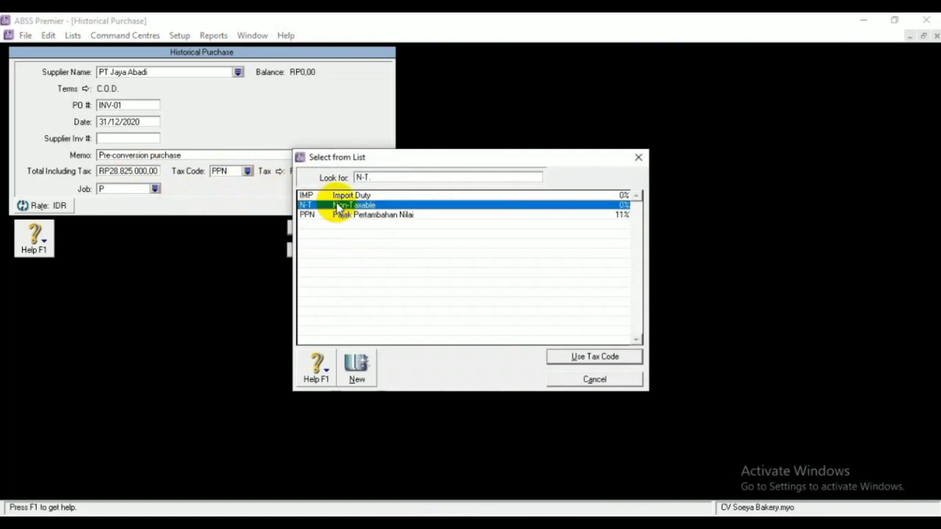
left_click(568, 358)
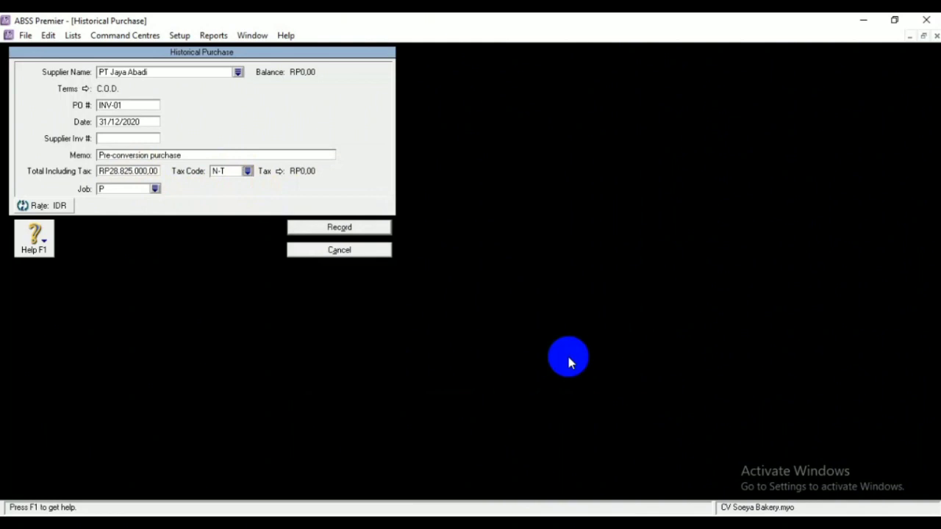
left_click(365, 224)
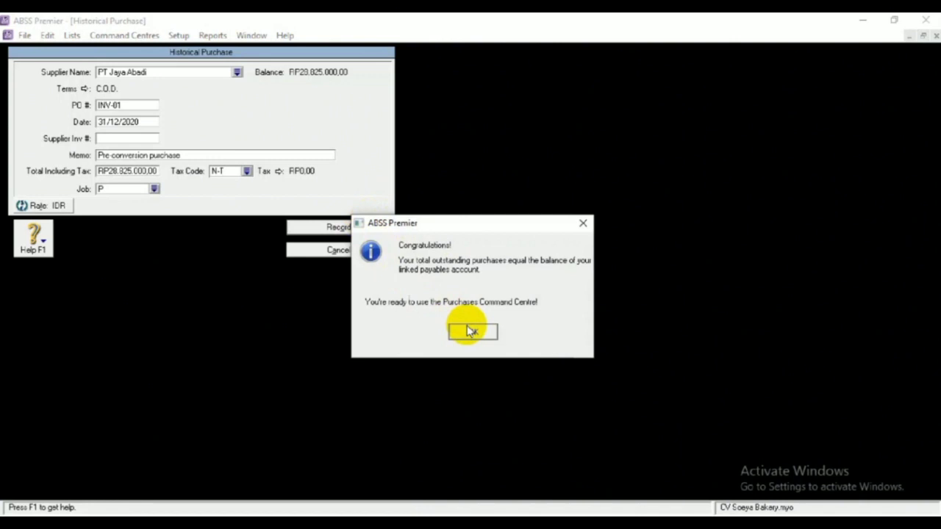
left_click(471, 332)
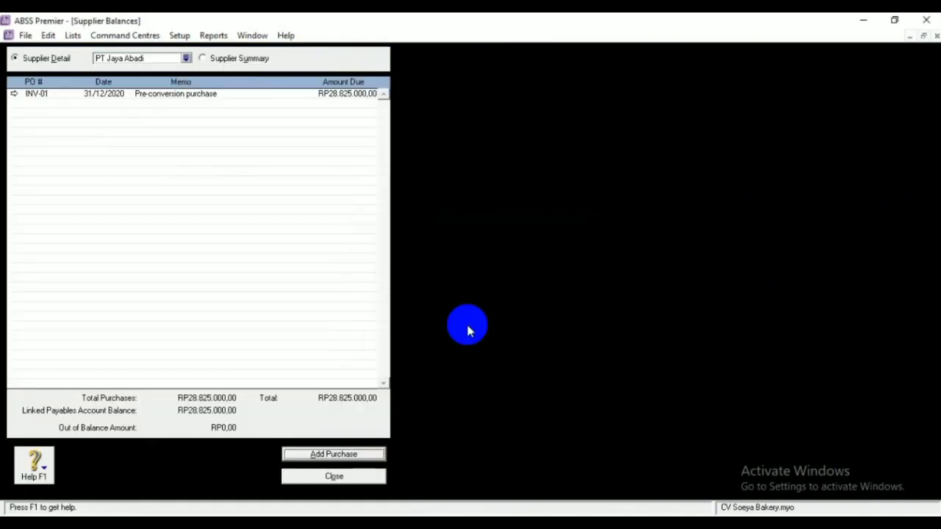
left_click(340, 477)
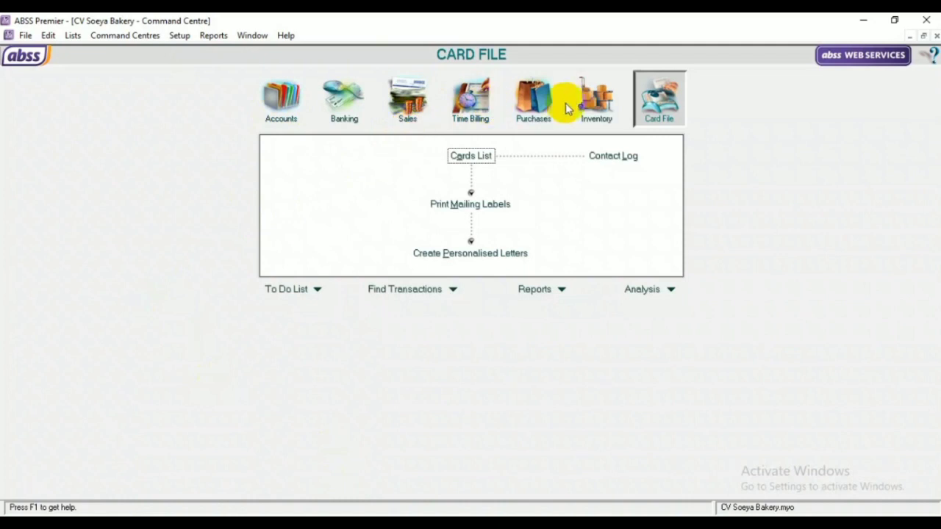
Open the Inventory Items List and create item P01
left_click(592, 109)
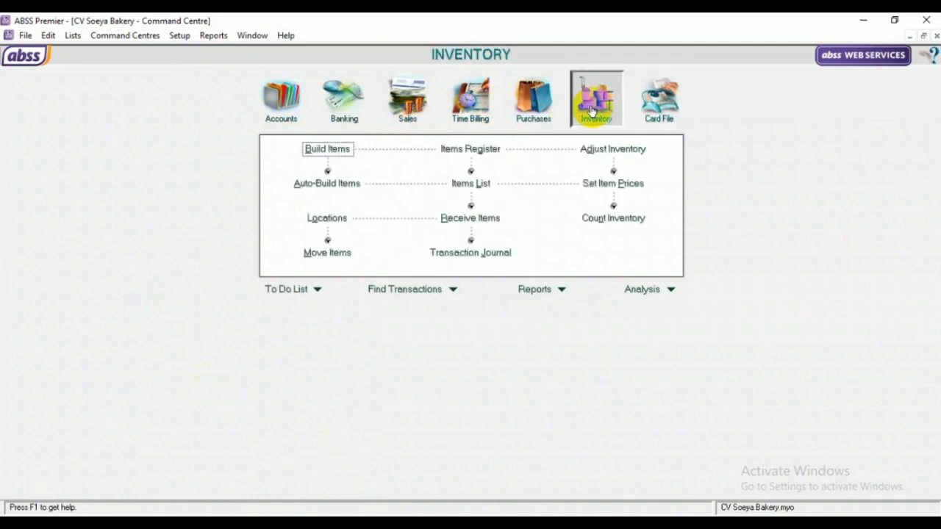
left_click(479, 184)
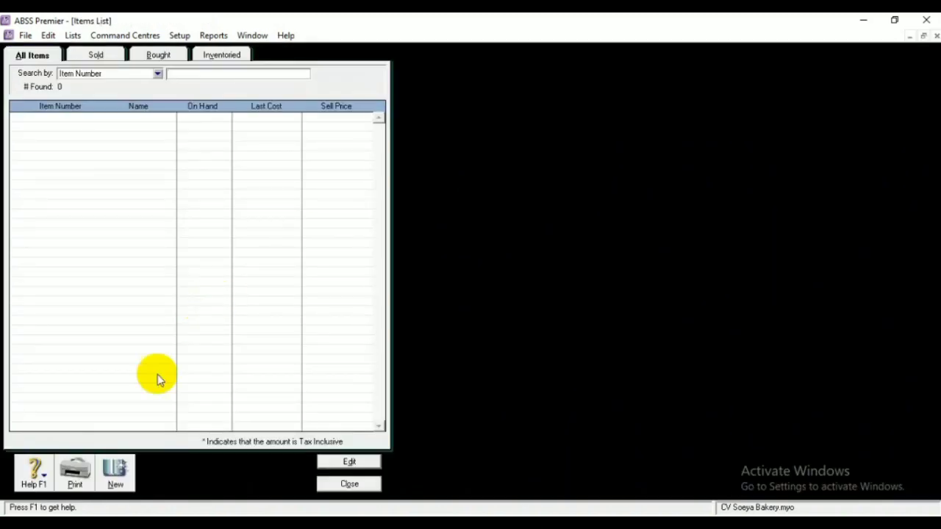
left_click(116, 470)
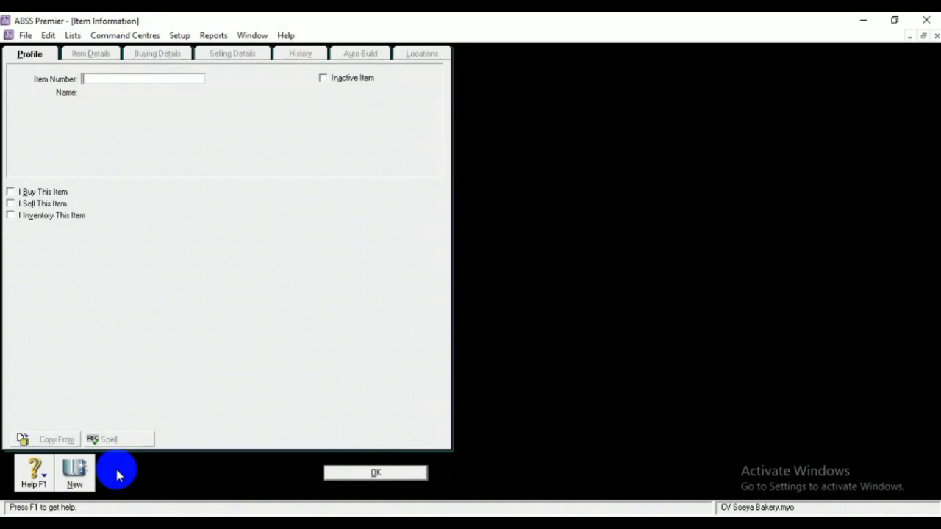
type("P01")
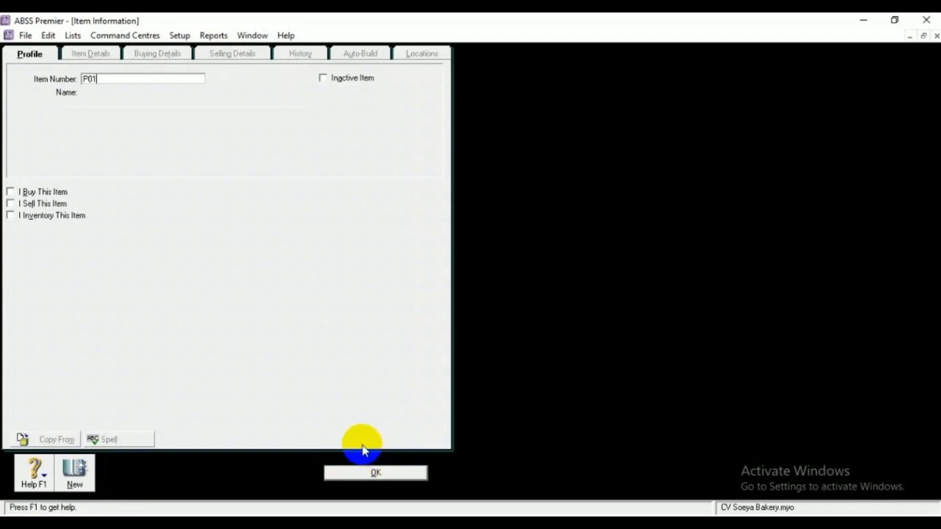
left_click(373, 473)
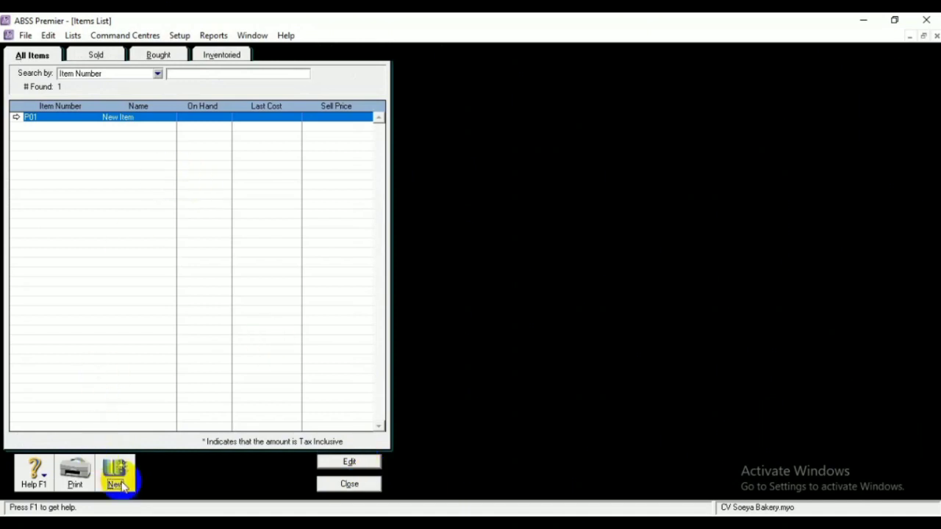
Add items P02, P03 and J01 to the Items List
left_click(115, 469)
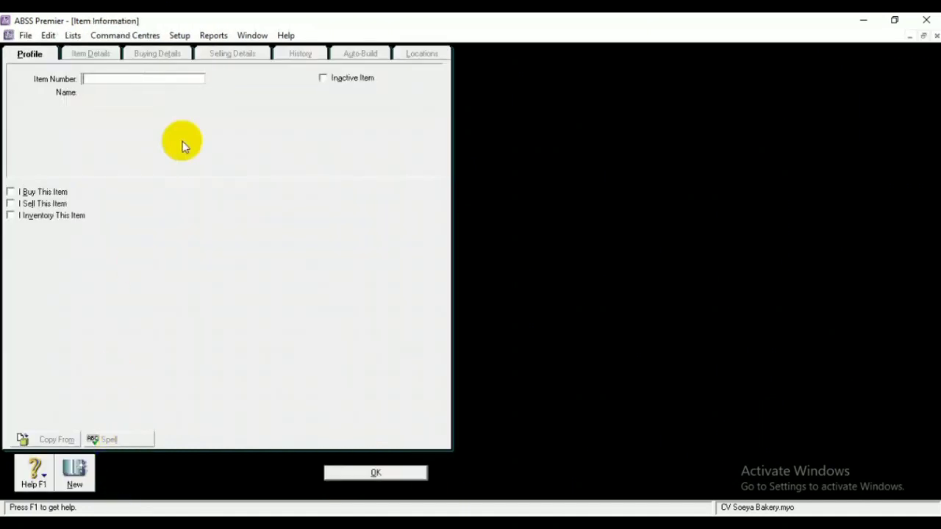
type("P02")
left_click(388, 473)
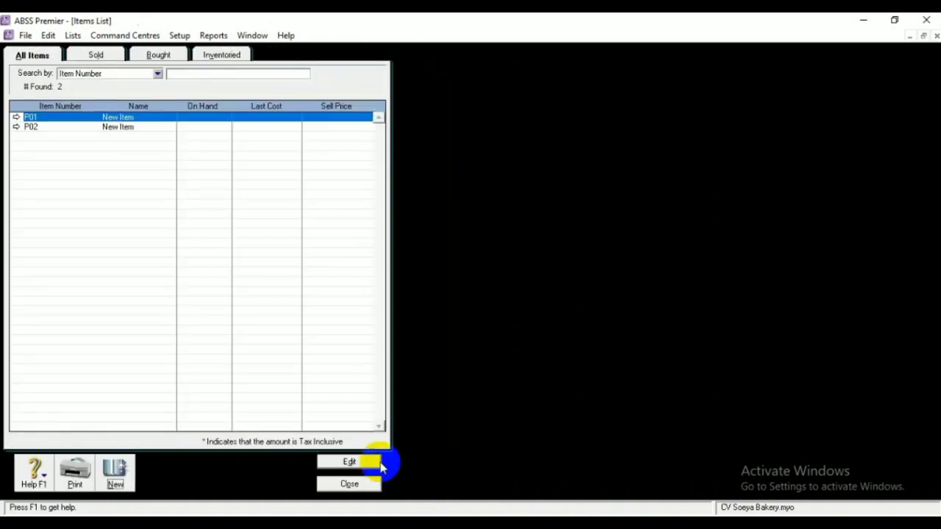
left_click(115, 470)
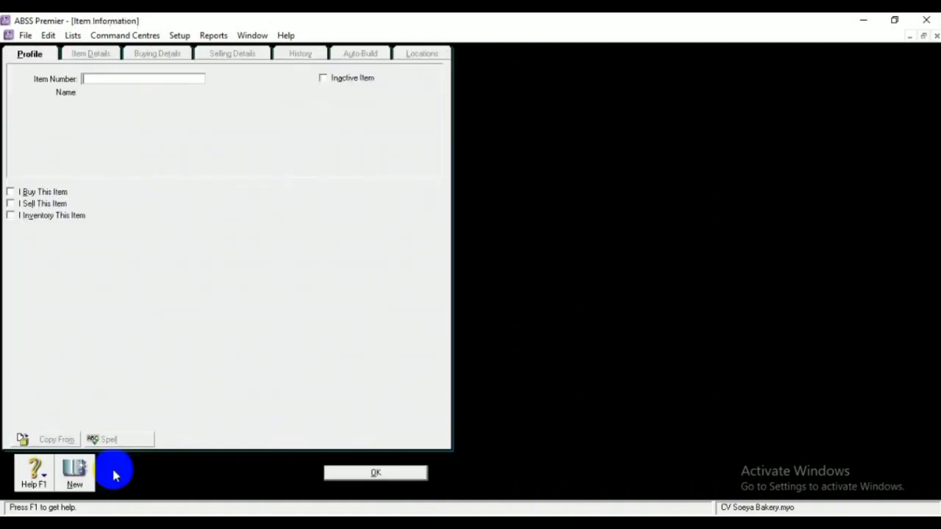
type("P03")
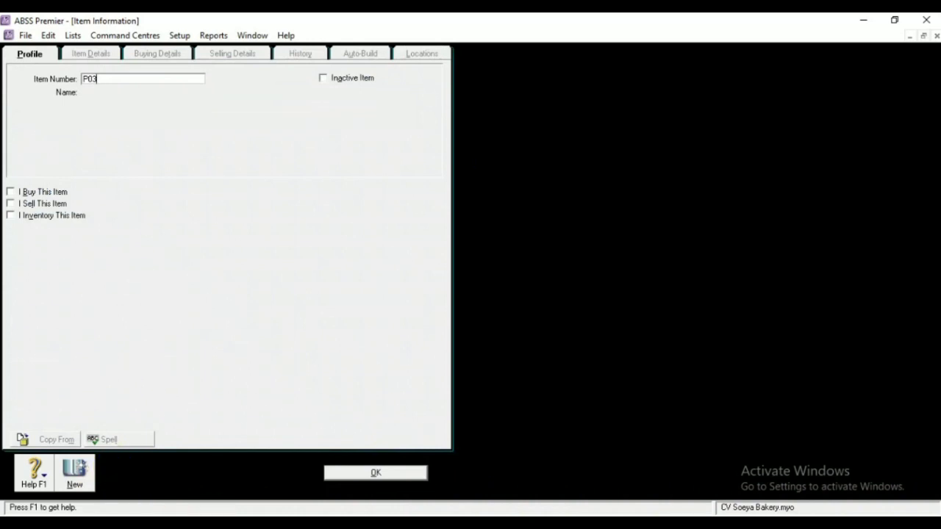
left_click(371, 472)
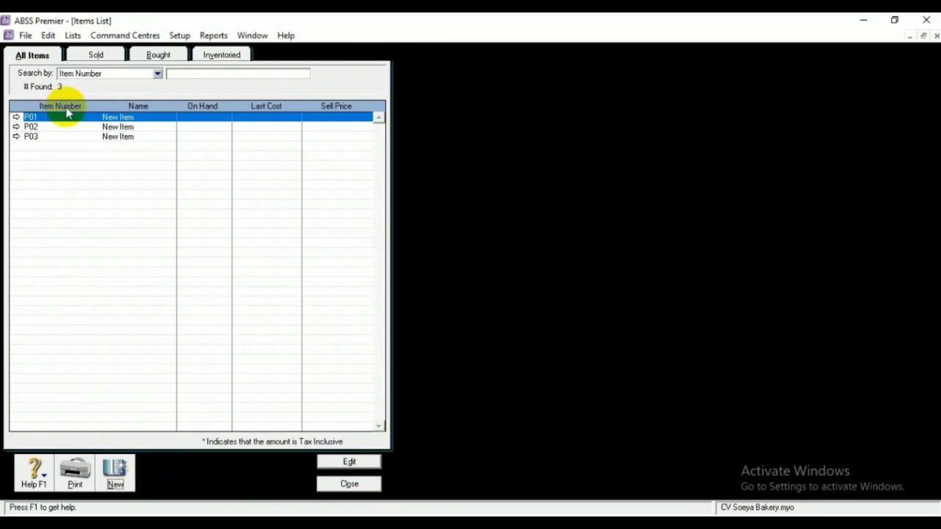
left_click(115, 472)
type("J01")
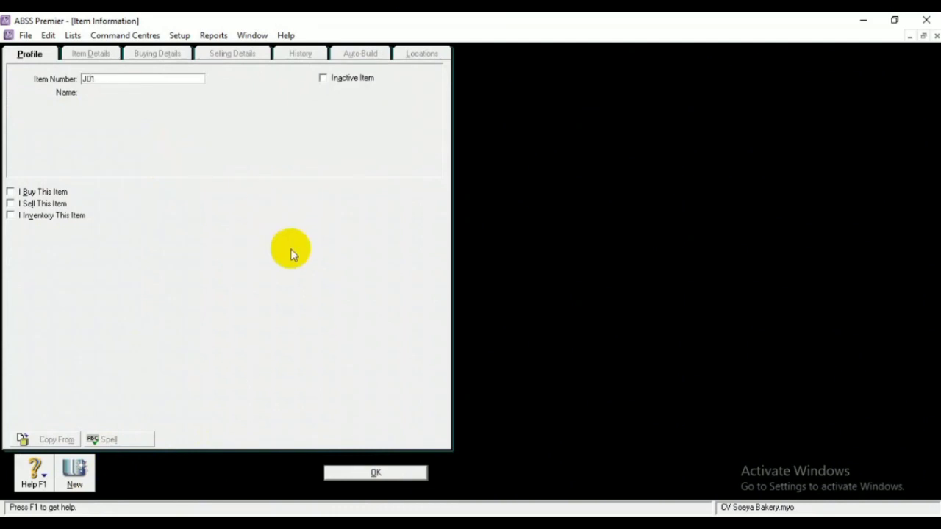
left_click(375, 472)
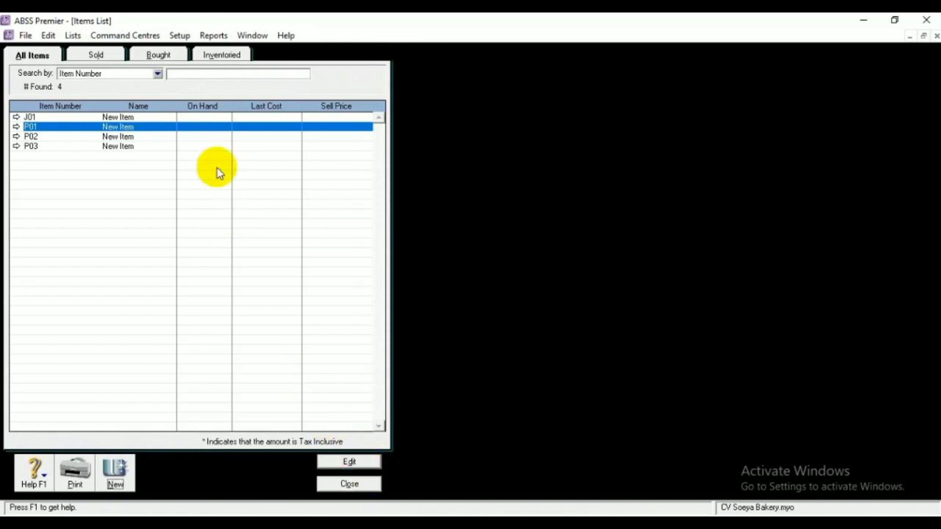
Name item P01 Roti Tawar and tick I Buy, I Sell and I Inventory
left_click(346, 461)
key("Tab")
key("BackSpace")
type("Fot")
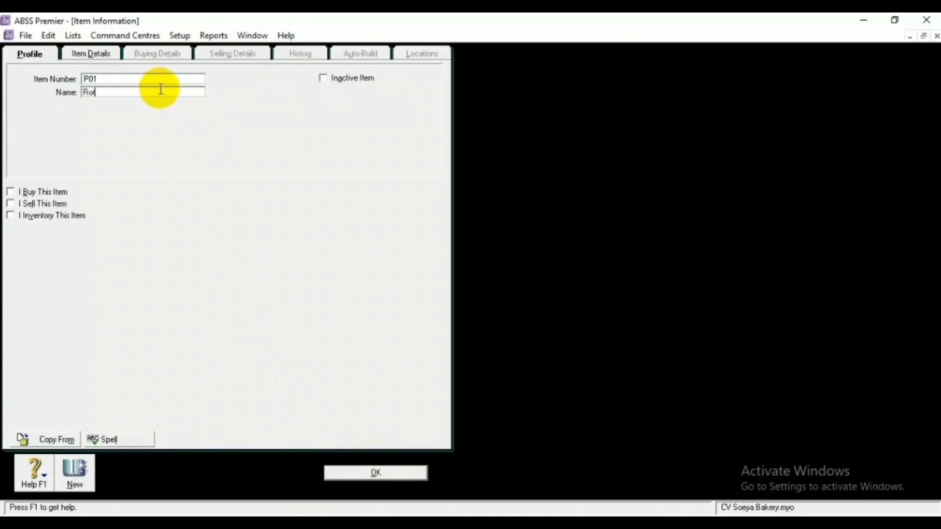
type("i Tawar")
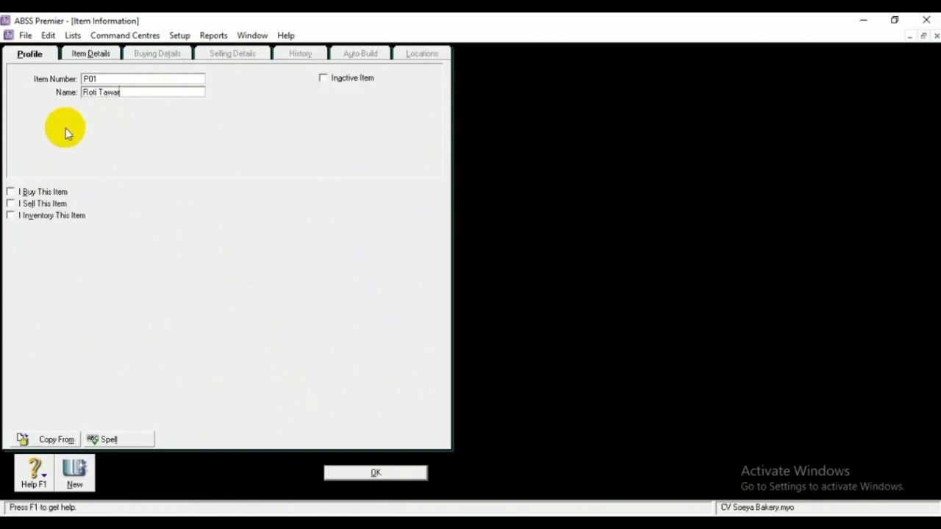
left_click(11, 193)
left_click(10, 204)
left_click(10, 216)
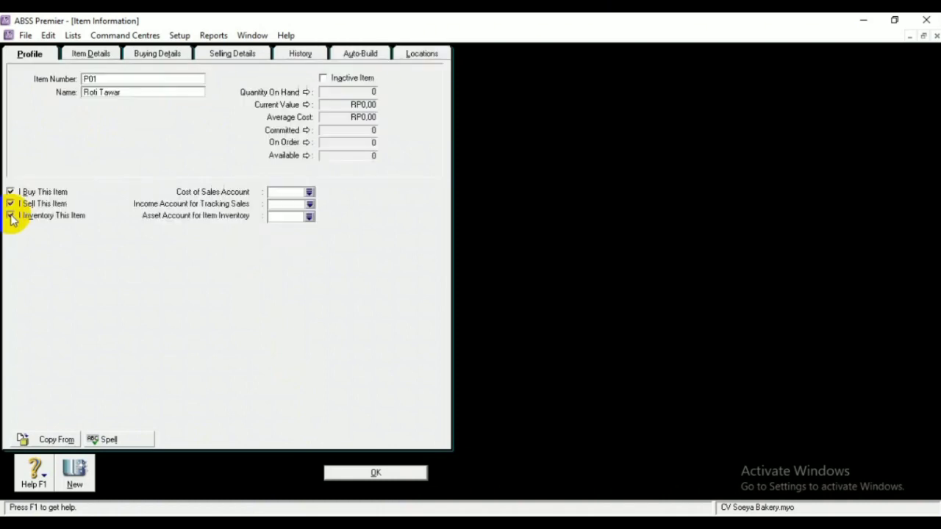
Link P01 to cost of sales account 5-1100 and income account 4-1100
left_click(308, 192)
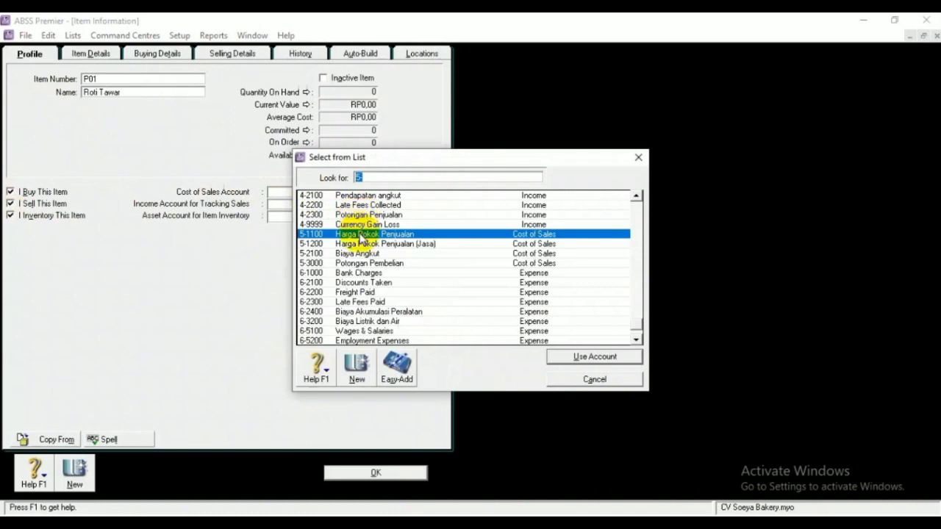
left_click(560, 358)
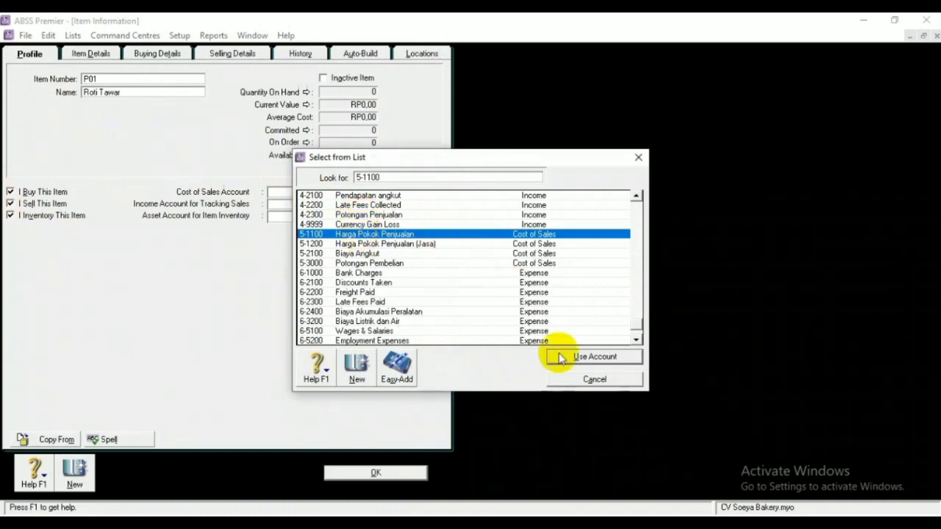
left_click(566, 358)
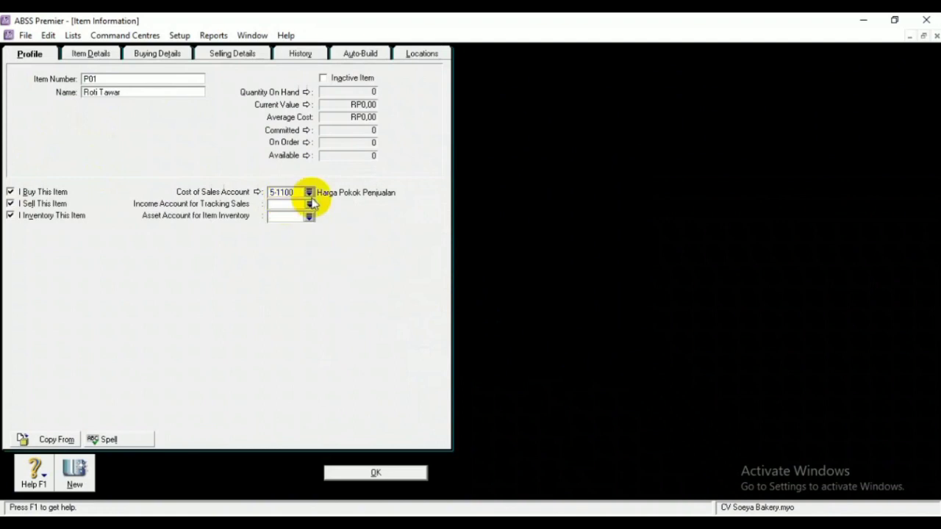
left_click(310, 206)
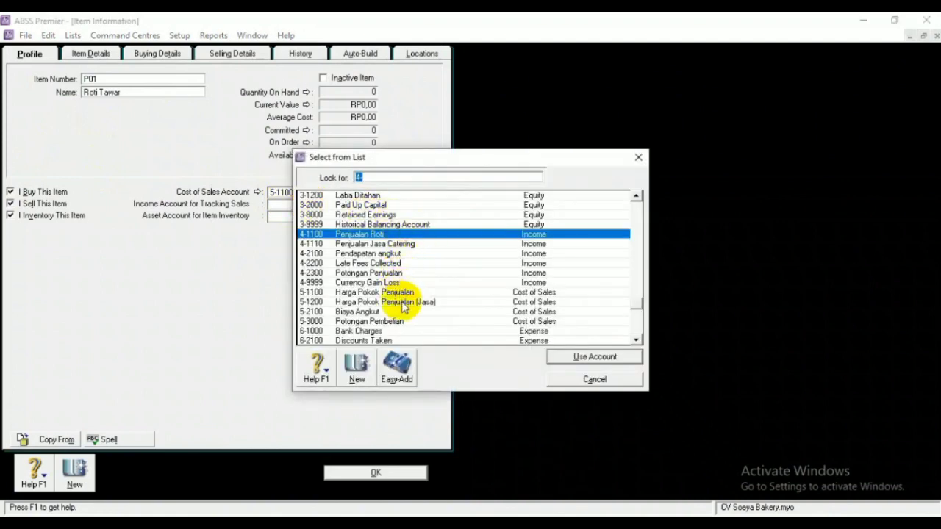
scroll(397, 300, "down", 4)
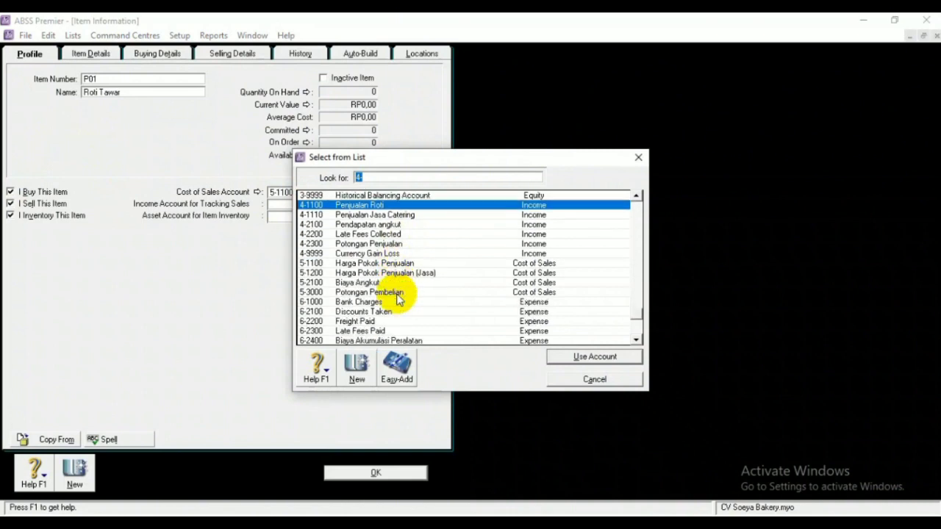
scroll(398, 300, "down", 3)
scroll(397, 300, "up", 20)
scroll(397, 299, "up", 8)
scroll(397, 300, "up", 5)
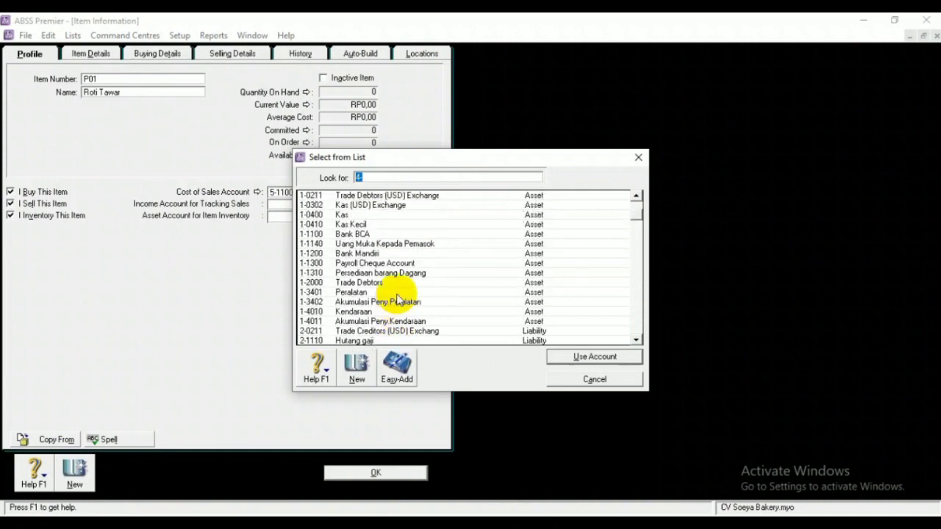
scroll(397, 300, "down", 15)
scroll(397, 300, "down", 3)
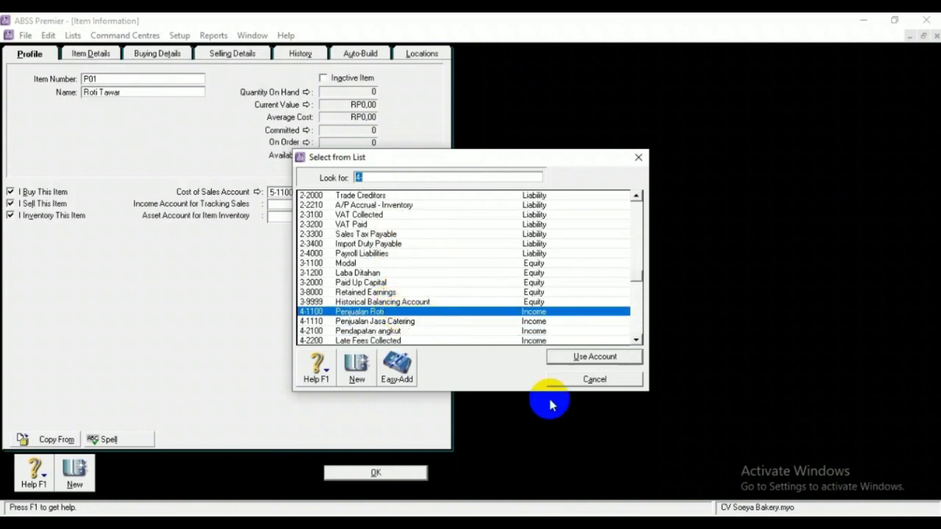
left_click(569, 358)
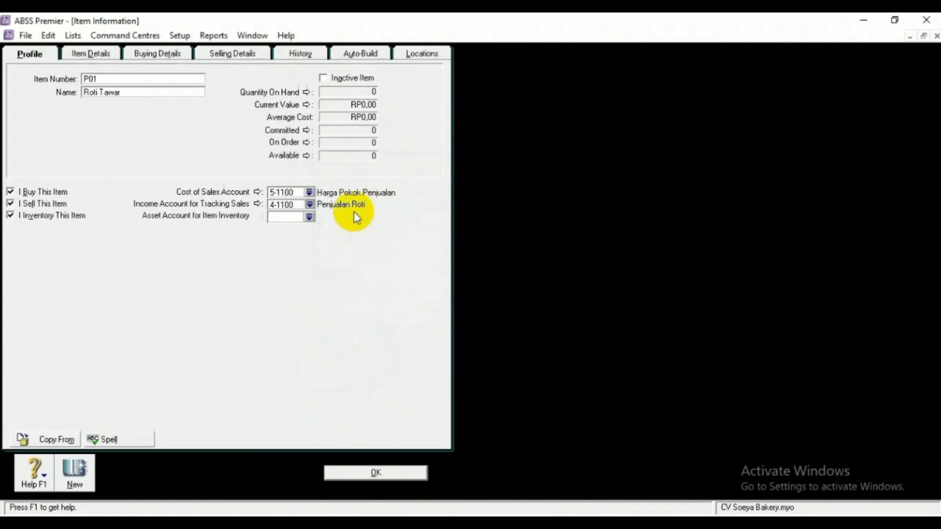
Set inventory asset account 1-1310 and show P01's buying details
left_click(308, 217)
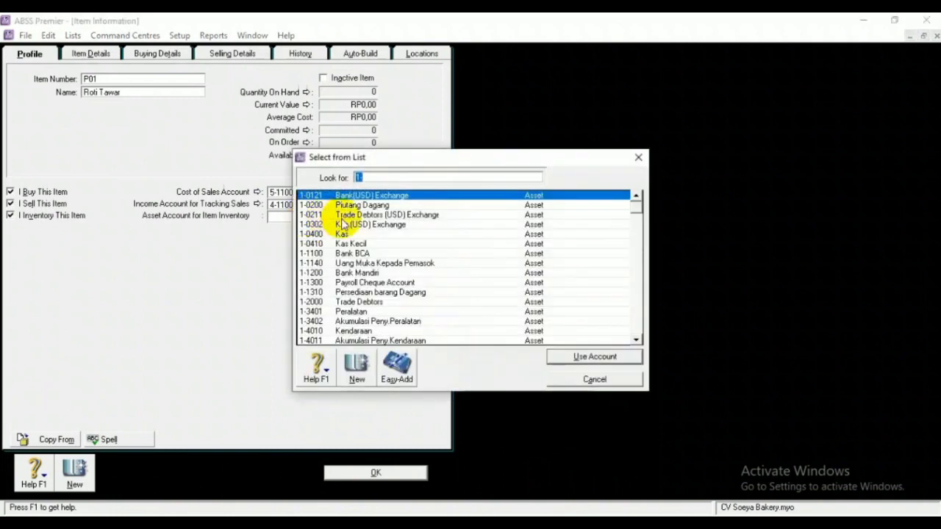
left_click(403, 292)
left_click(592, 357)
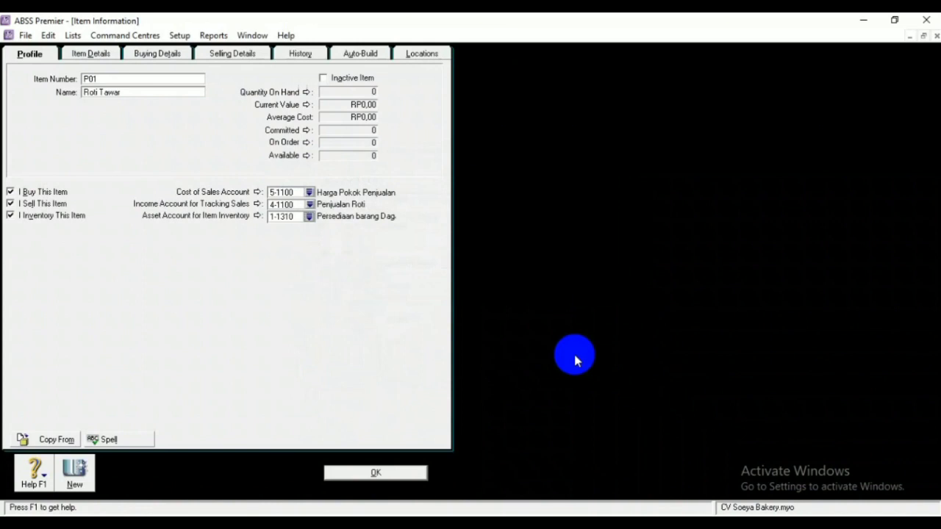
left_click(177, 57)
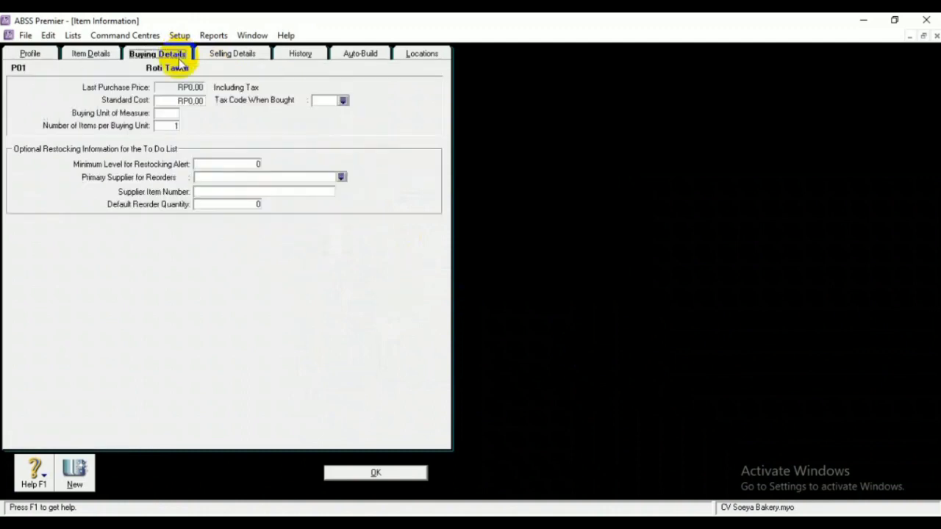
For Roti Tawar (P01), set buying unit 'Buah' and purchase tax code PPN, and clear the Minimum Level
left_click(173, 112)
type("Buah")
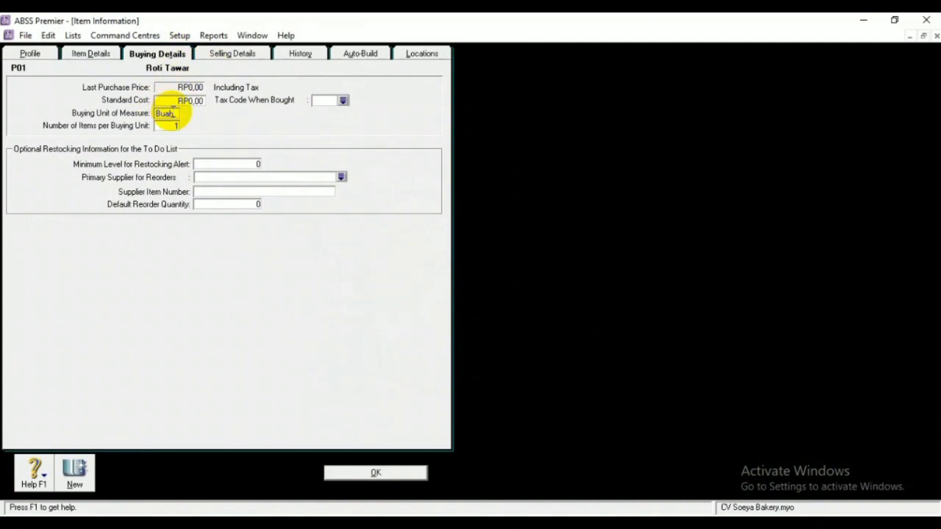
left_click(343, 102)
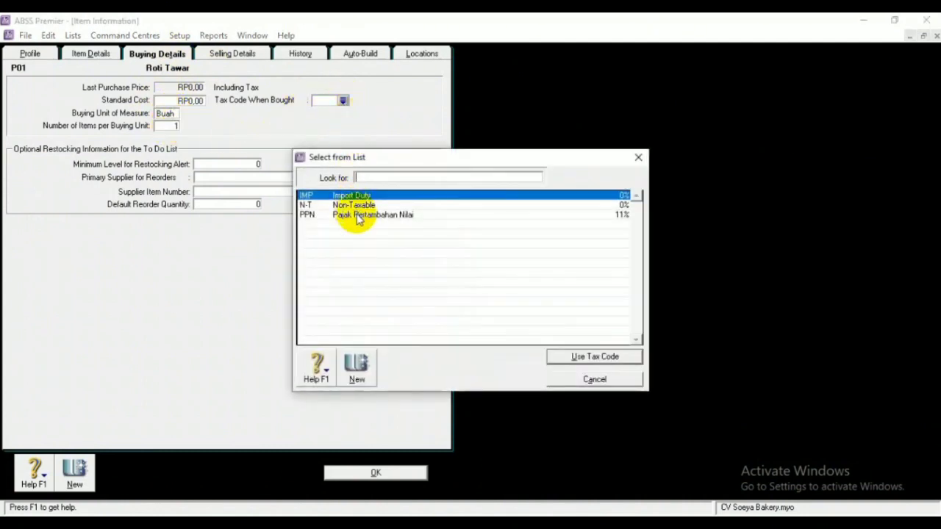
left_click(357, 214)
left_click(593, 358)
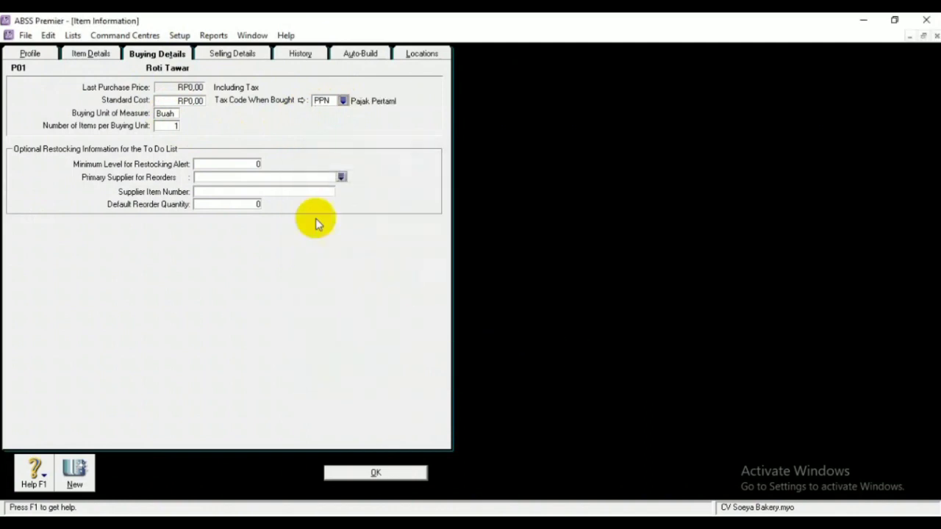
left_click(258, 164)
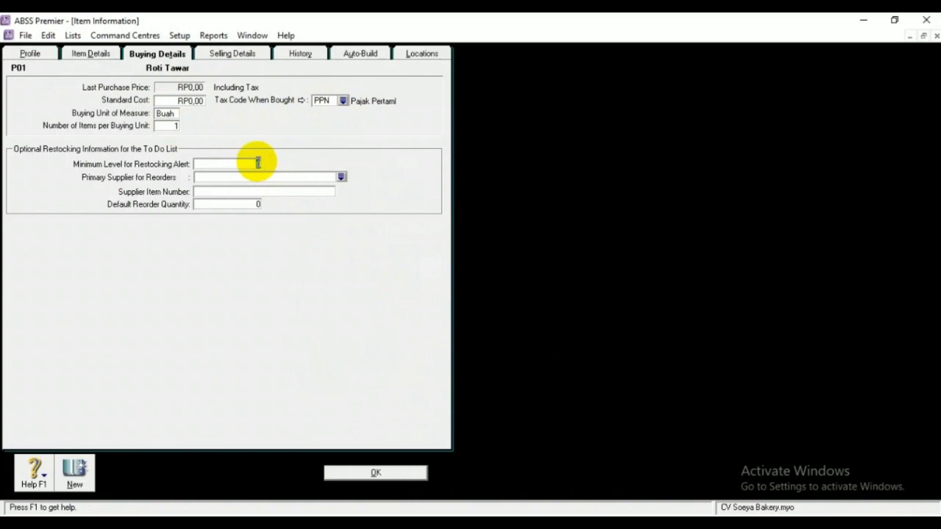
key("BackSpace")
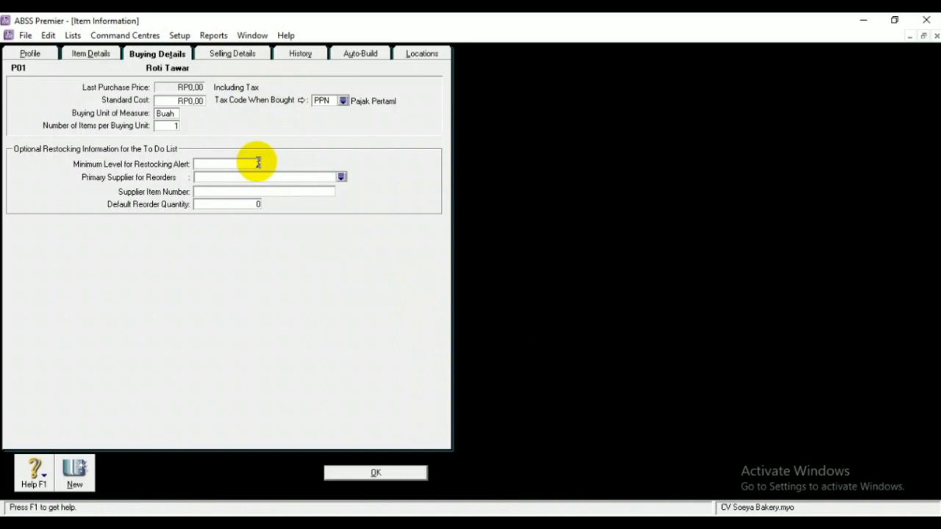
Give Roti Tawar (P01) the tax code PPN when sold, clearing the missing-tax-code warnings, and save it
type("4")
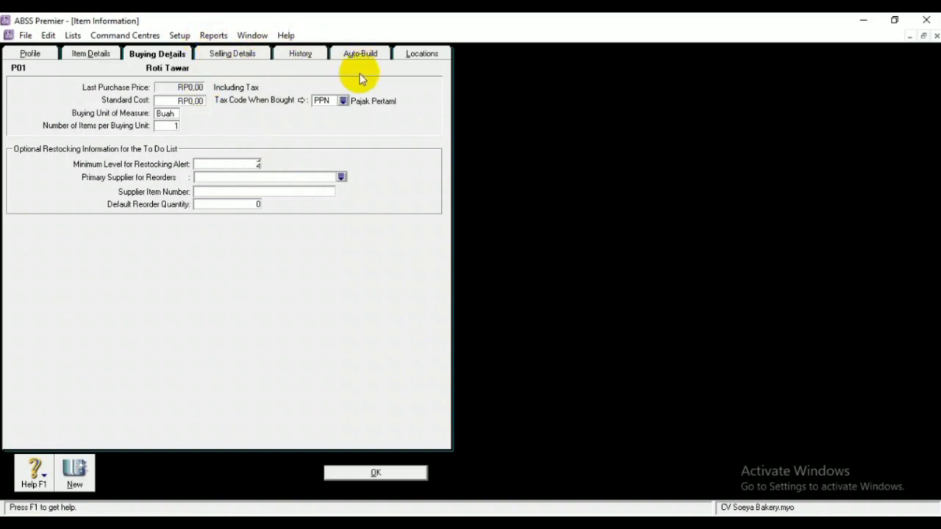
left_click(364, 472)
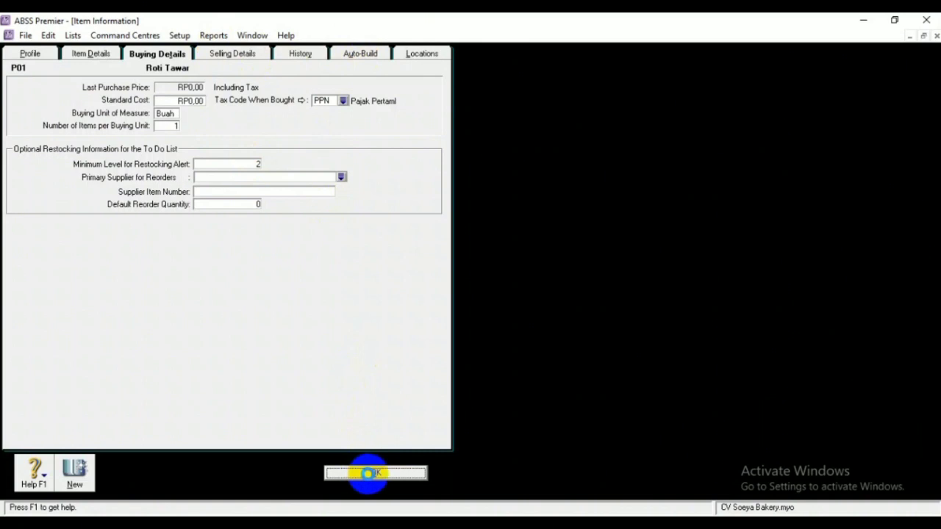
left_click(367, 473)
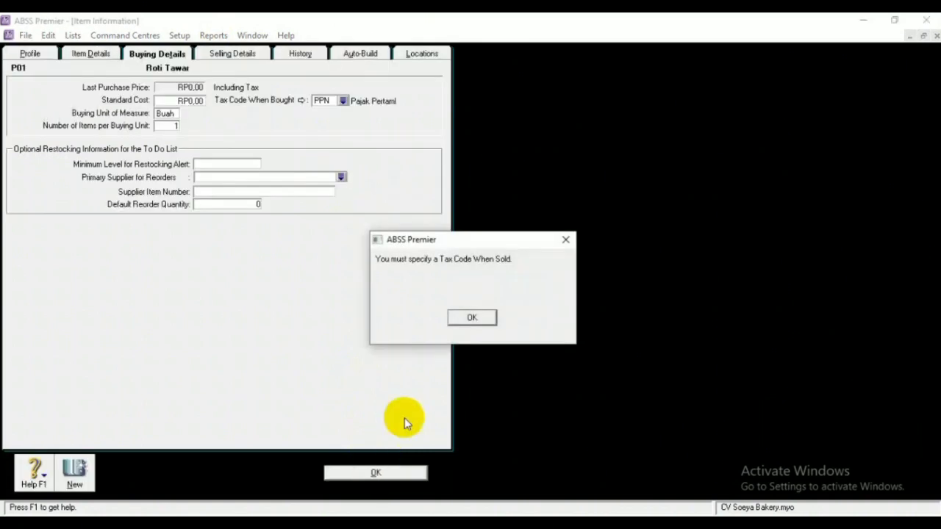
left_click(473, 318)
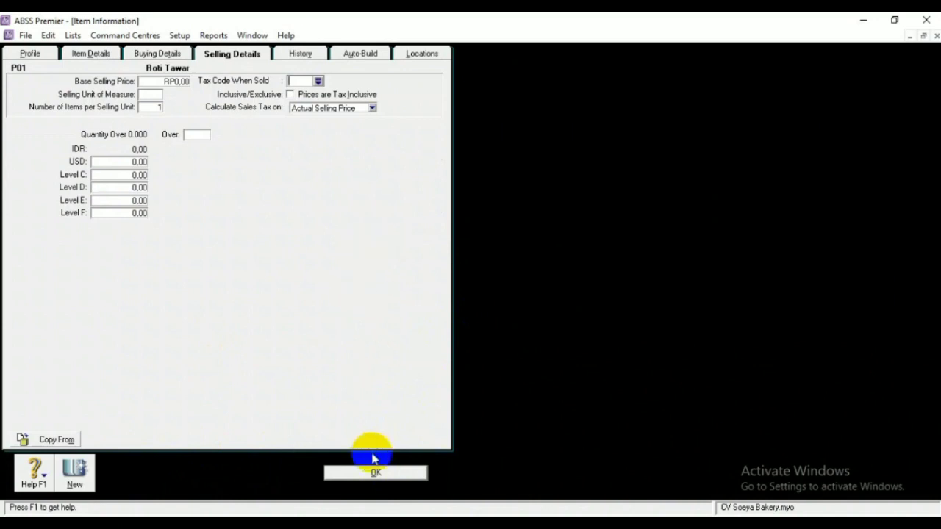
left_click(389, 470)
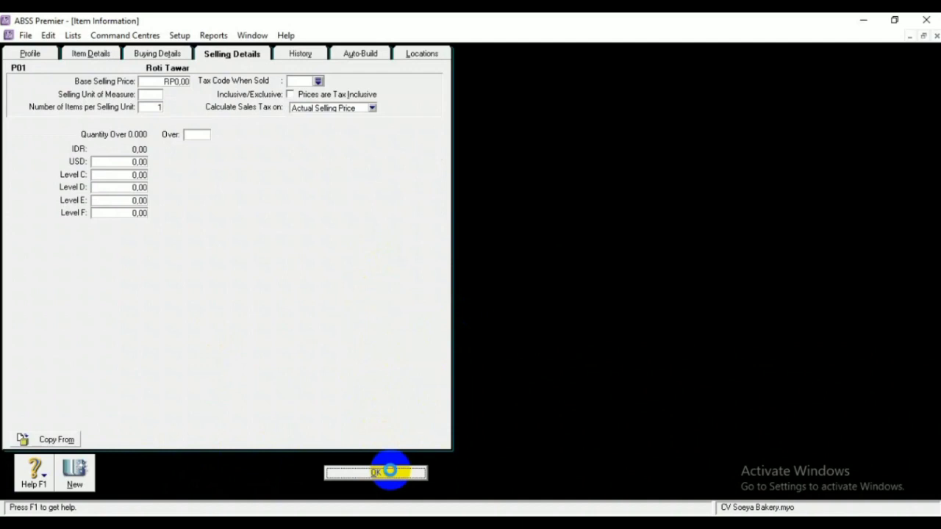
left_click(463, 320)
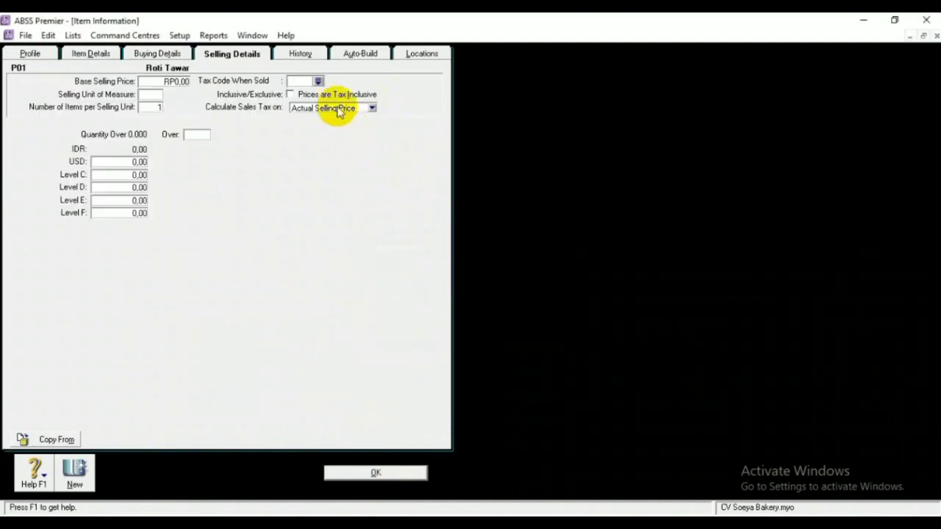
left_click(318, 81)
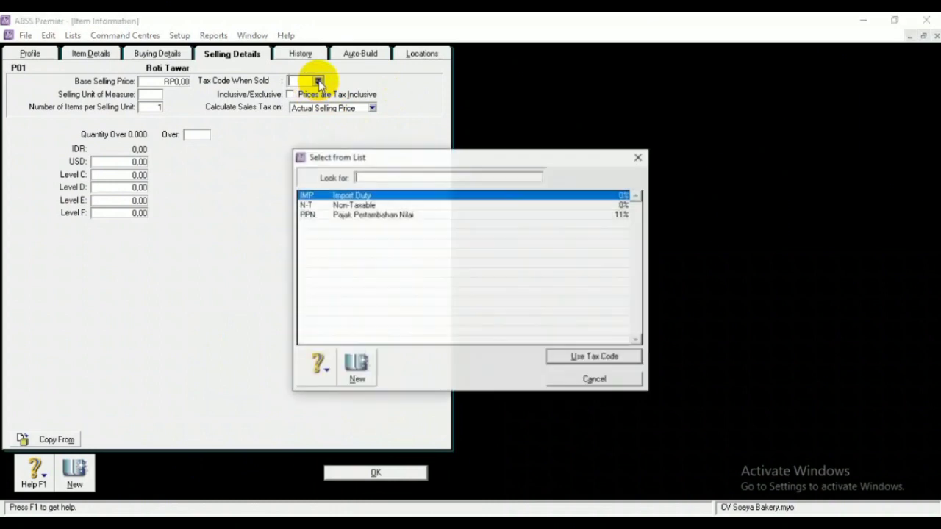
left_click(357, 214)
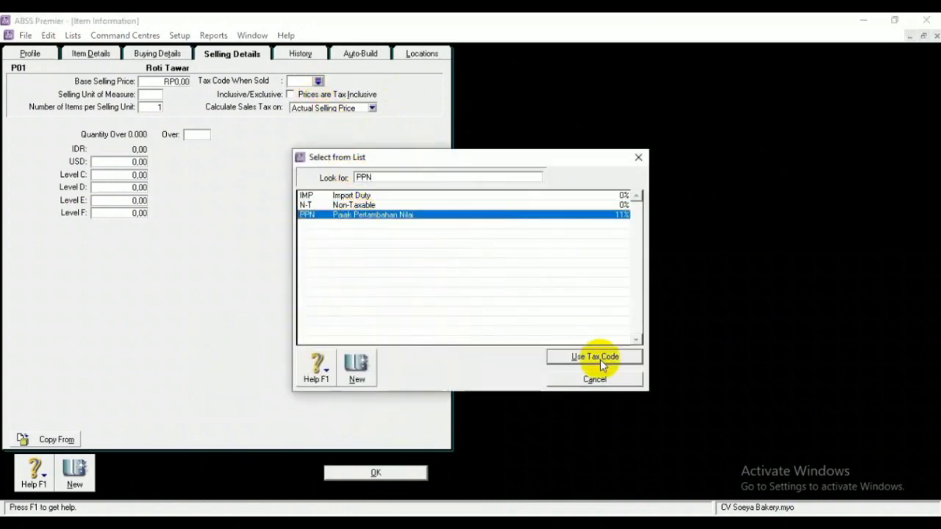
left_click(600, 359)
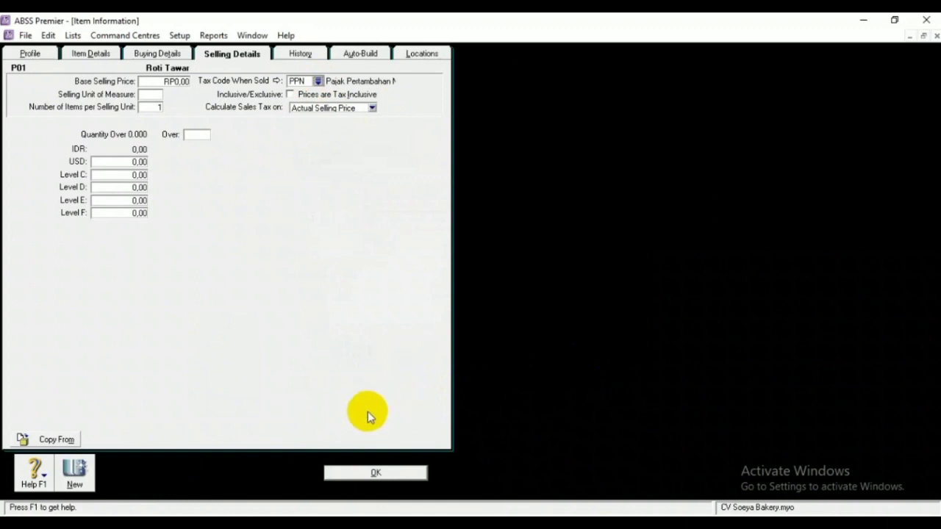
left_click(371, 469)
left_click(370, 470)
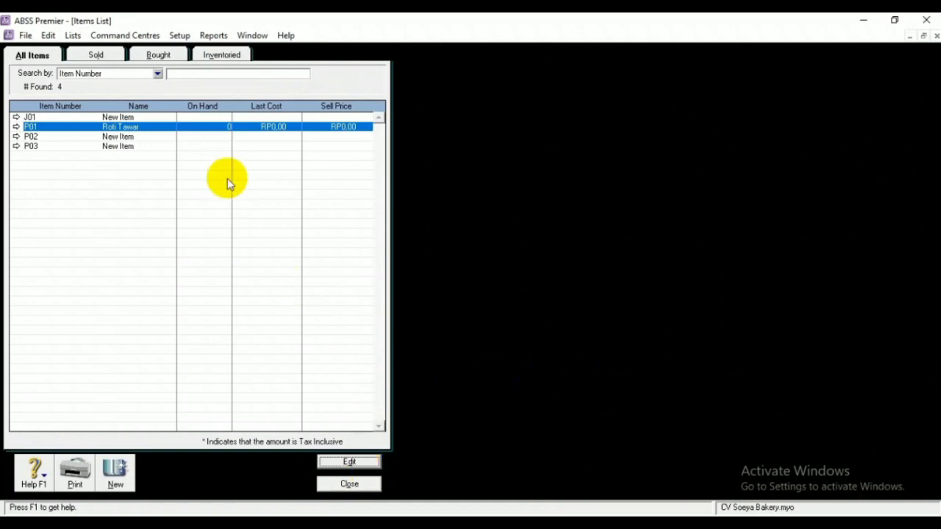
Rename item P02 from New Item to 'Pie'
left_click(144, 137)
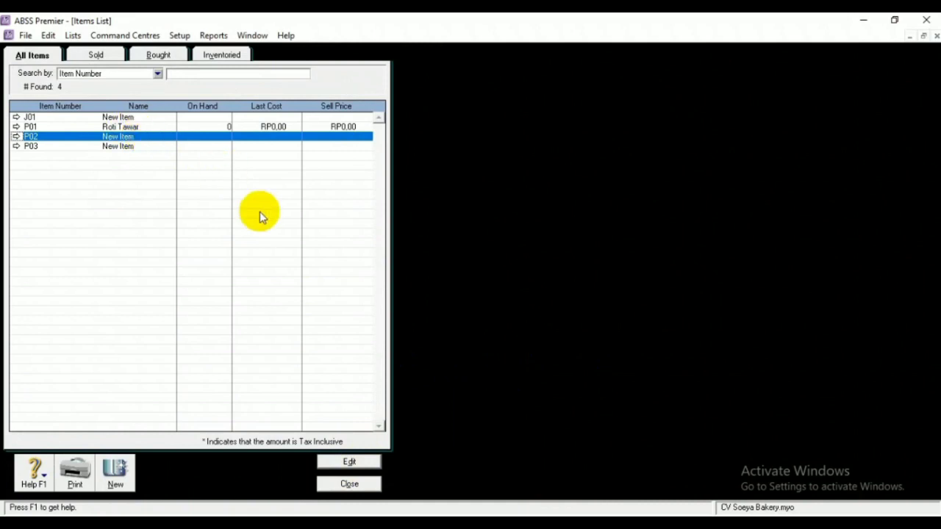
left_click(342, 461)
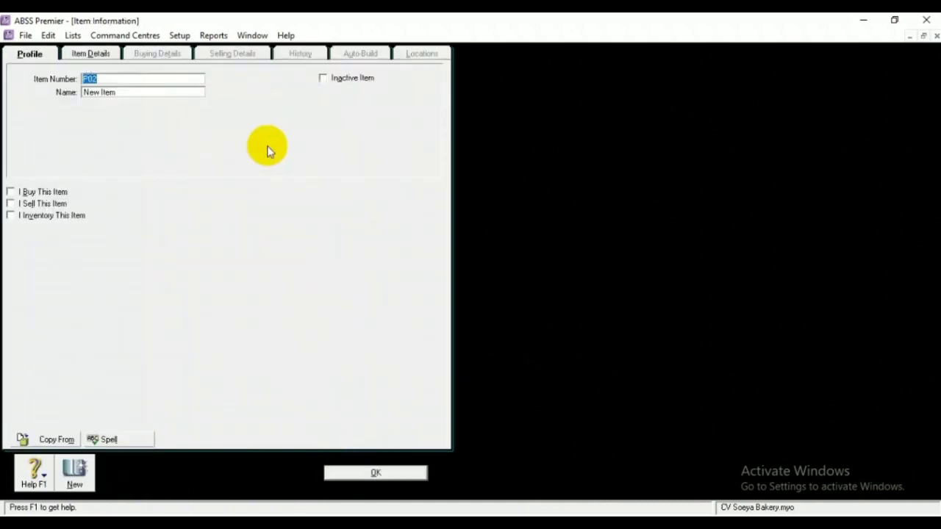
left_click(180, 90)
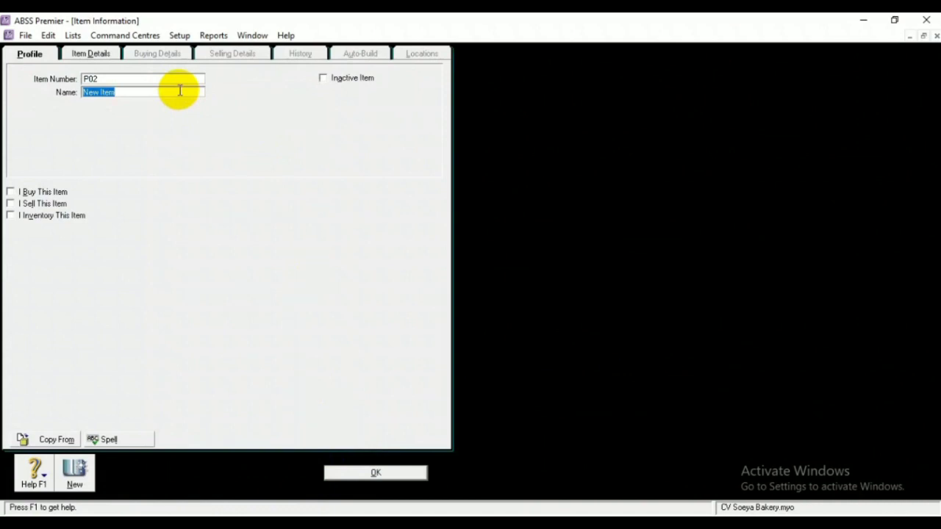
key("BackSpace")
type("Pie")
Mark Pie as bought, sold and inventoried, check its details tabs, and save it
left_click(10, 192)
left_click(10, 204)
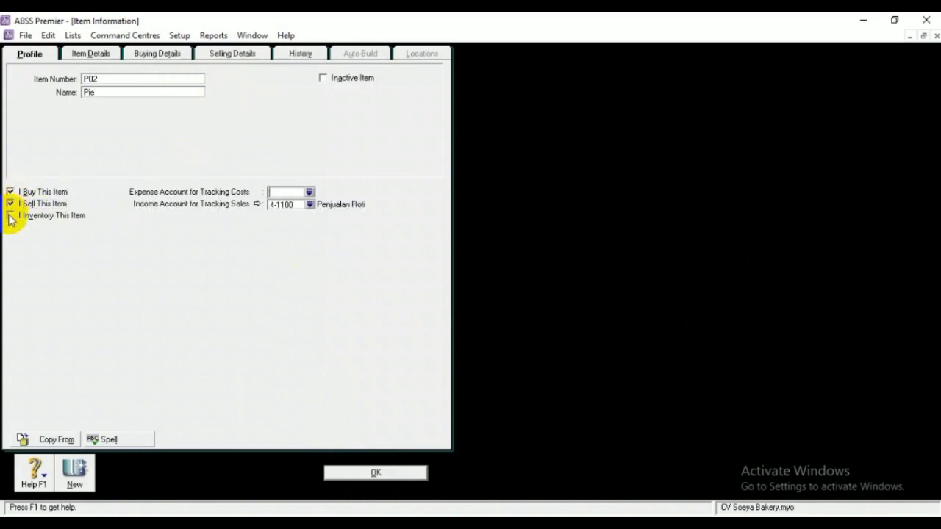
left_click(11, 215)
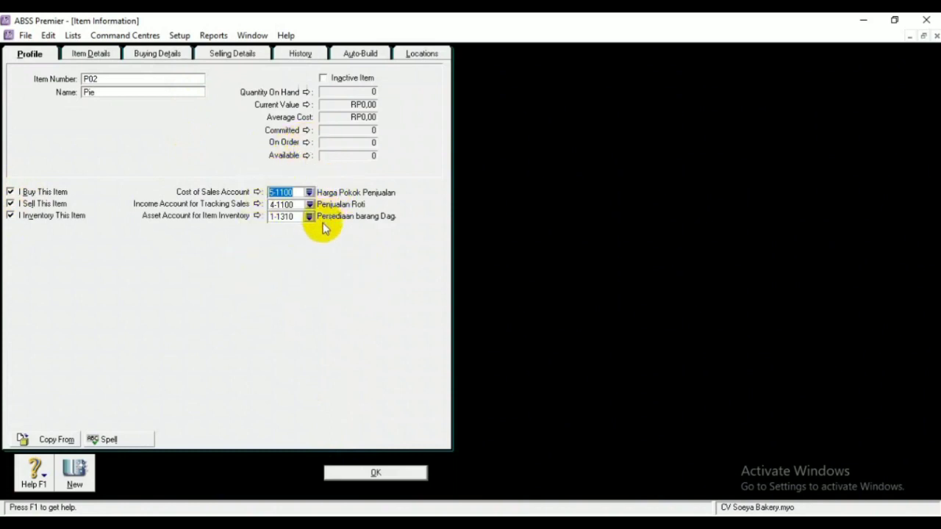
left_click(218, 56)
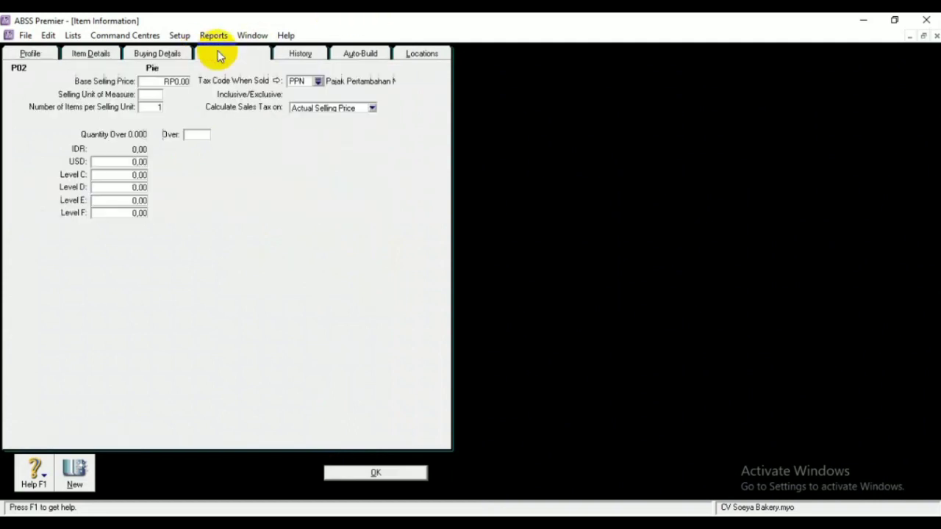
left_click(156, 58)
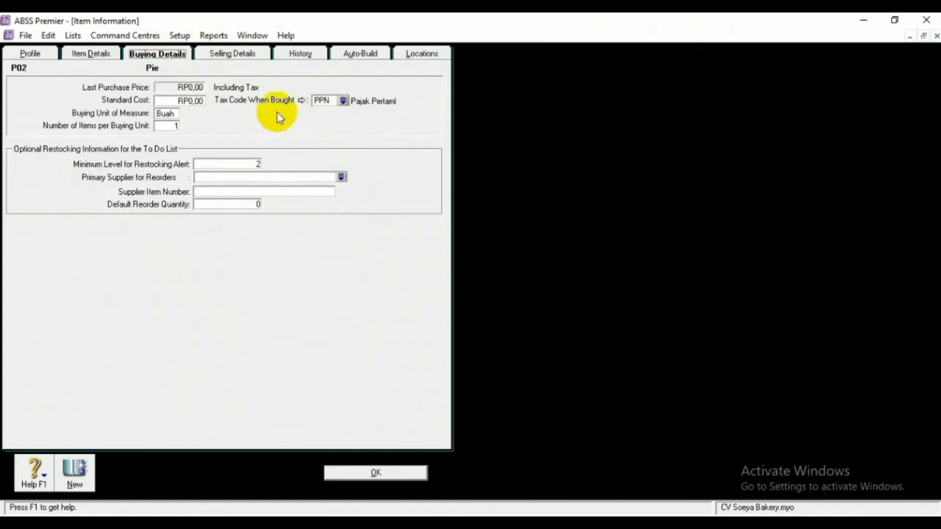
left_click(231, 55)
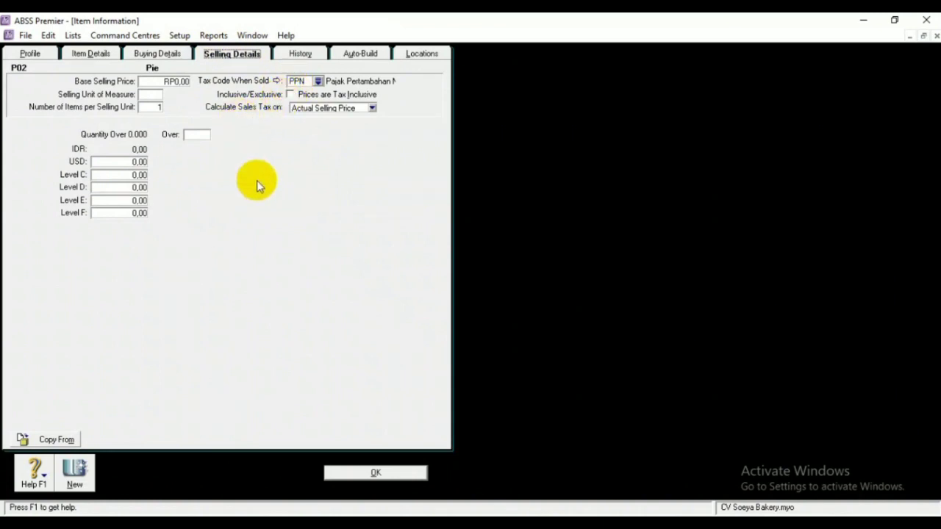
left_click(357, 470)
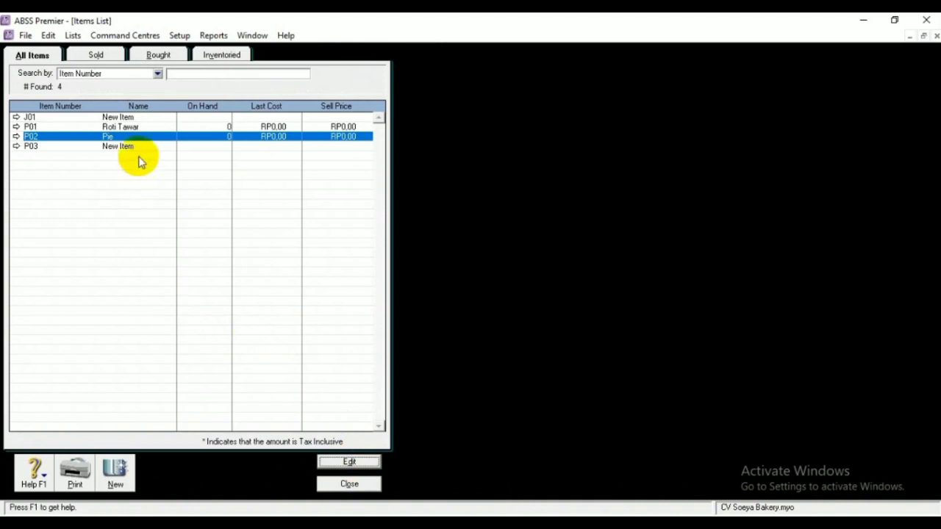
Rename item P03 from New Item to 'Cupcake'
left_click(145, 147)
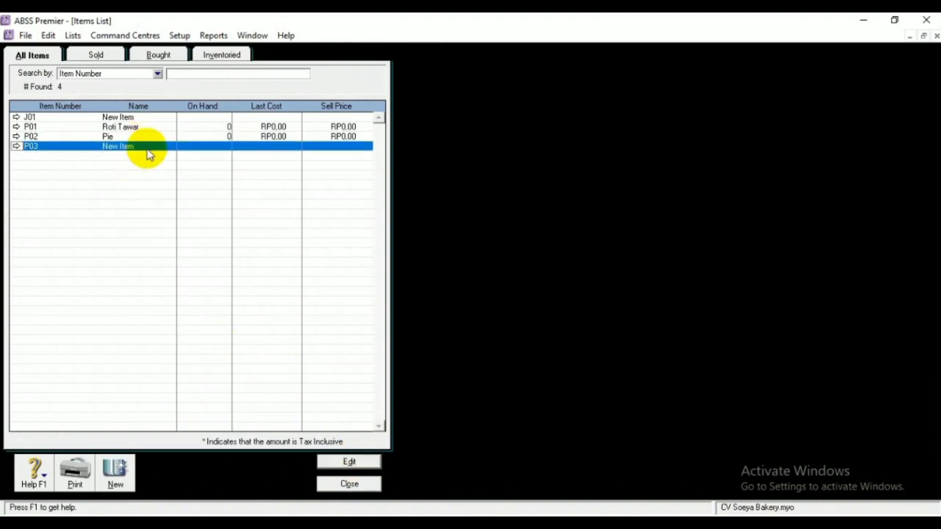
left_click(345, 462)
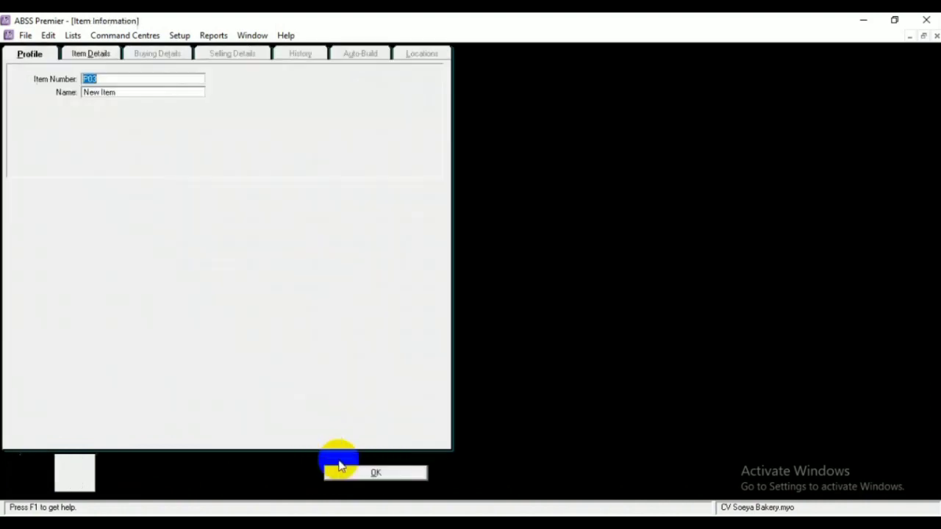
left_click(145, 92)
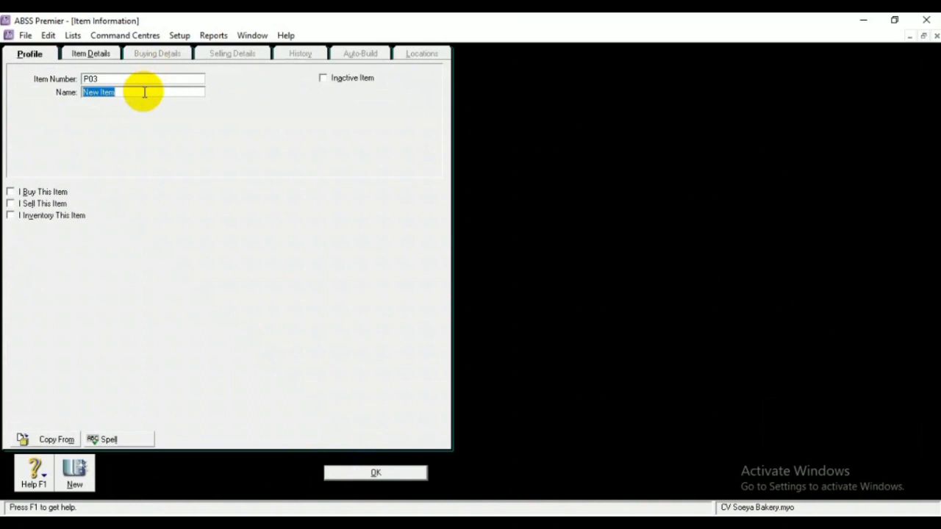
key("BackSpace")
type("Cupcake")
Mark Cupcake as bought, sold and inventoried, check its details tabs, and save it
left_click(10, 192)
left_click(10, 203)
left_click(10, 215)
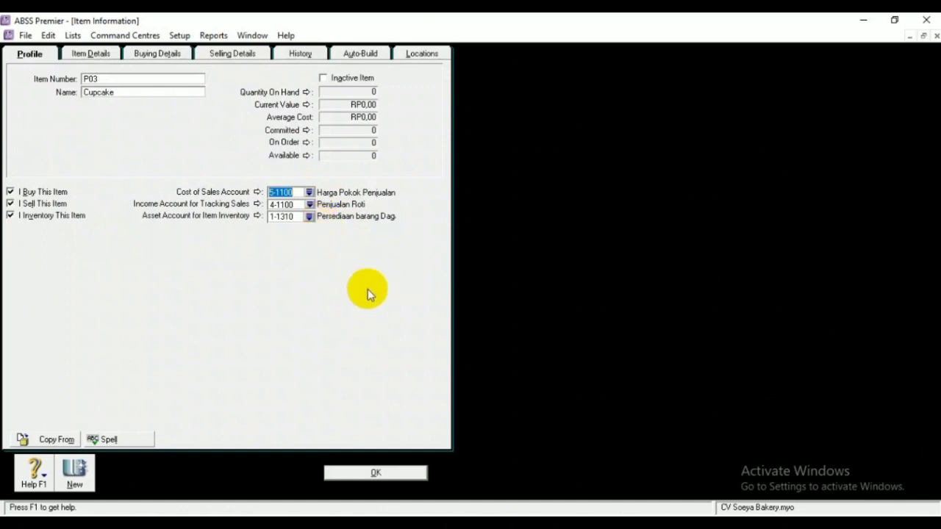
left_click(223, 53)
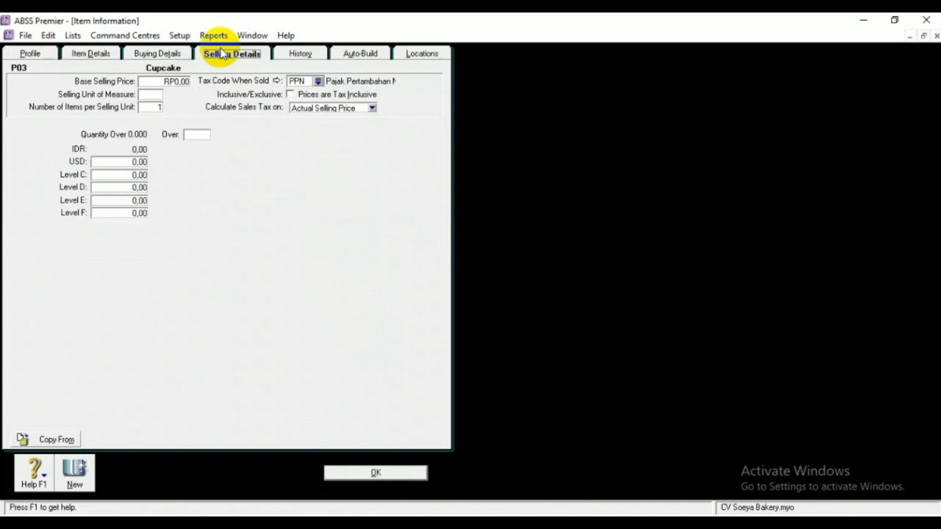
left_click(173, 55)
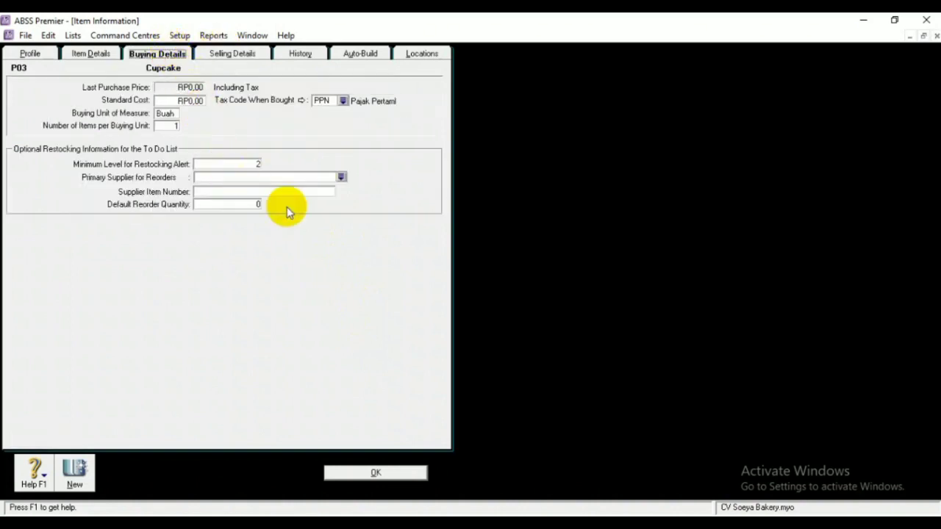
left_click(369, 474)
left_click(377, 472)
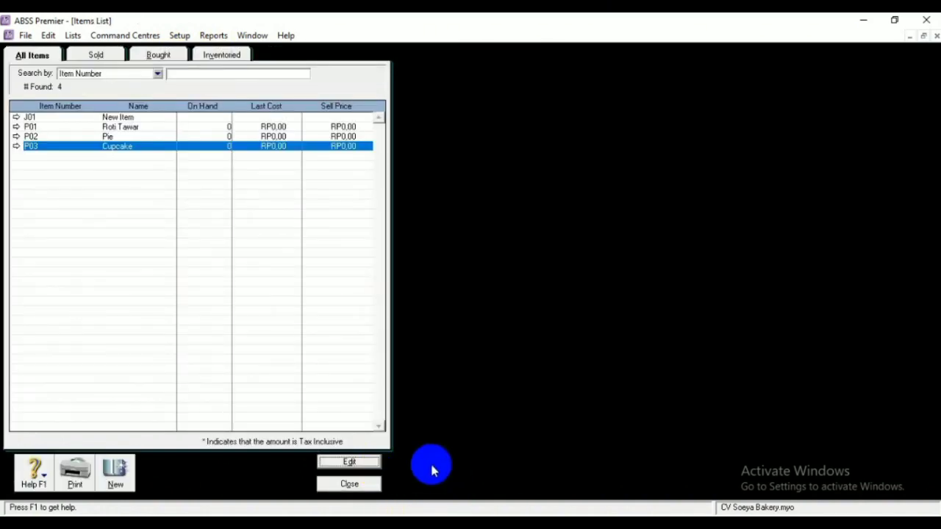
left_click(144, 118)
Change item J01's name from New Item to 'Jasa Catering' and tick I Buy This Item
left_click(349, 462)
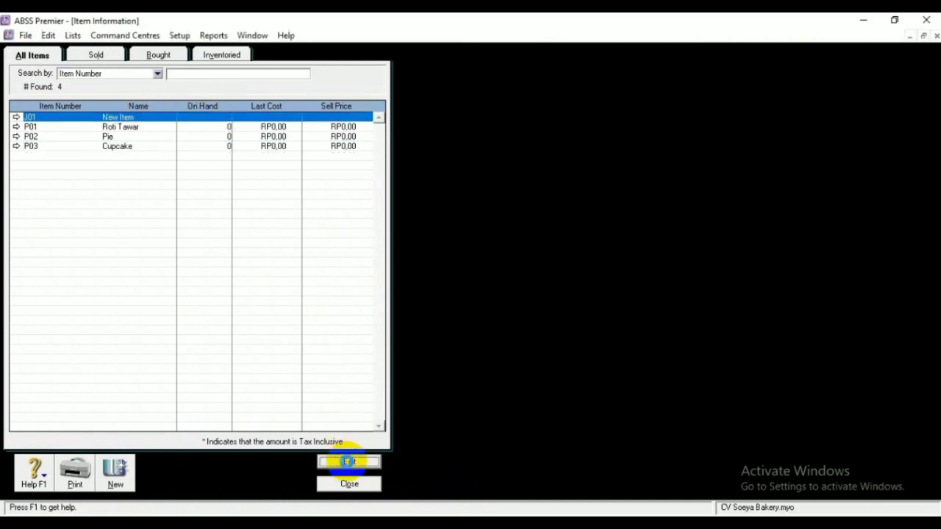
left_click(157, 94)
key("BackSpace")
type("Jasa ")
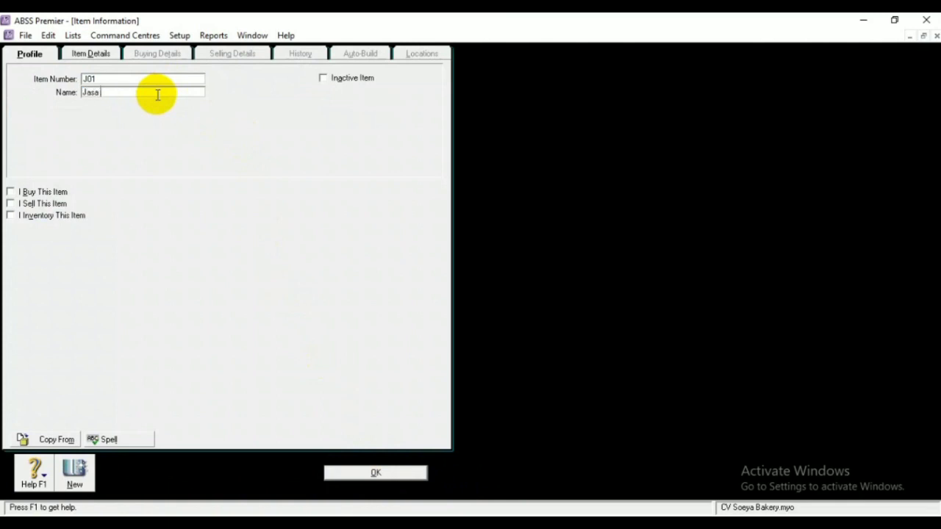
type("Catering")
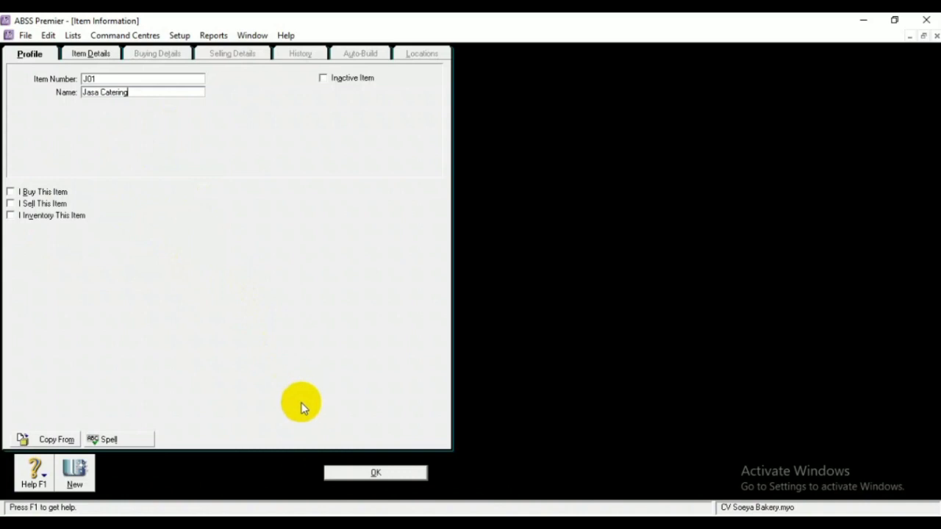
left_click(50, 193)
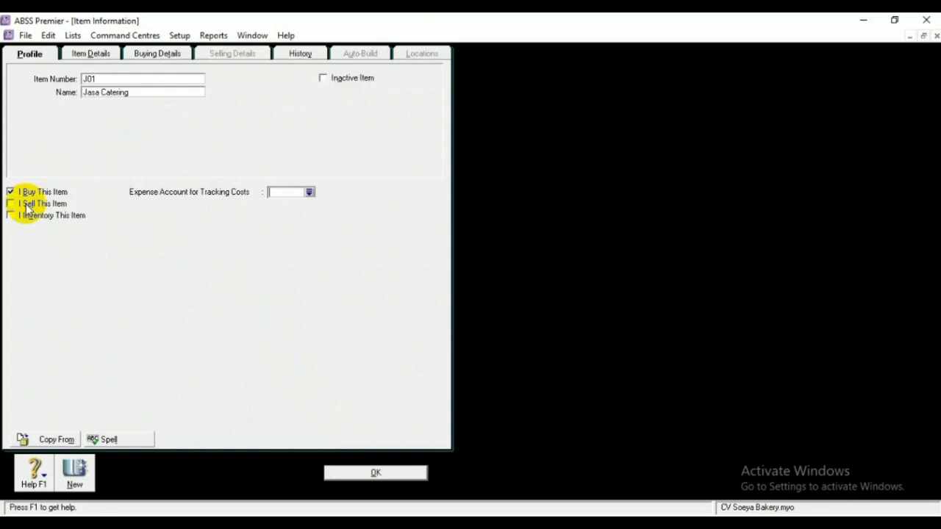
Mark Jasa Catering as sold and set its cost account to 5-1200 Harga Pokok Penjualan (Jasa)
left_click(28, 205)
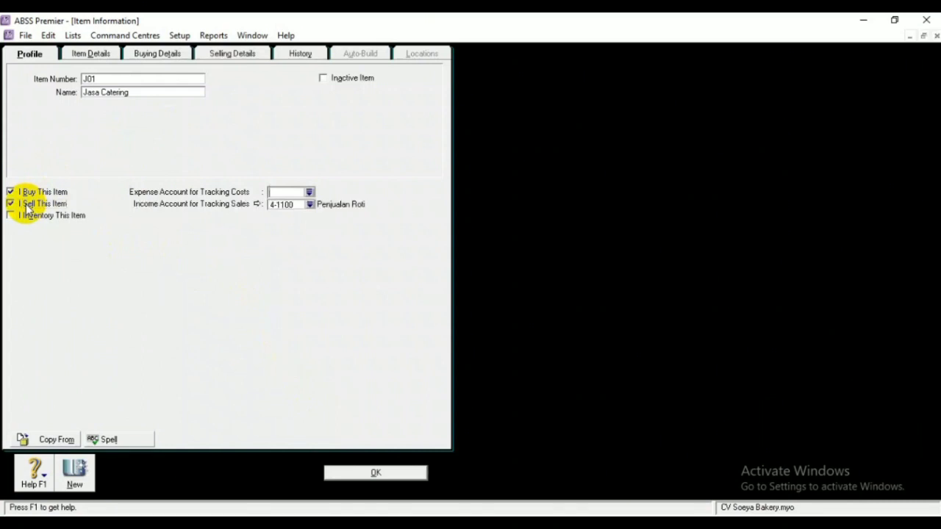
left_click(309, 193)
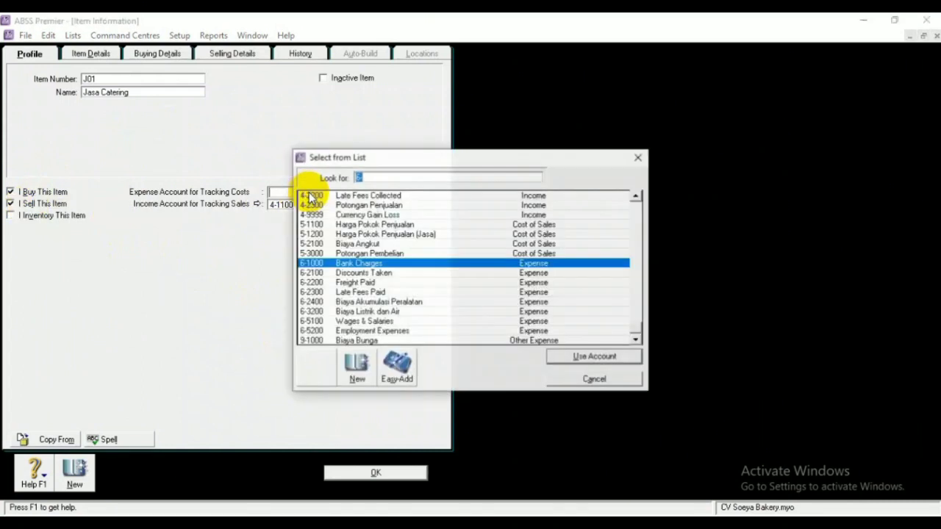
left_click(383, 224)
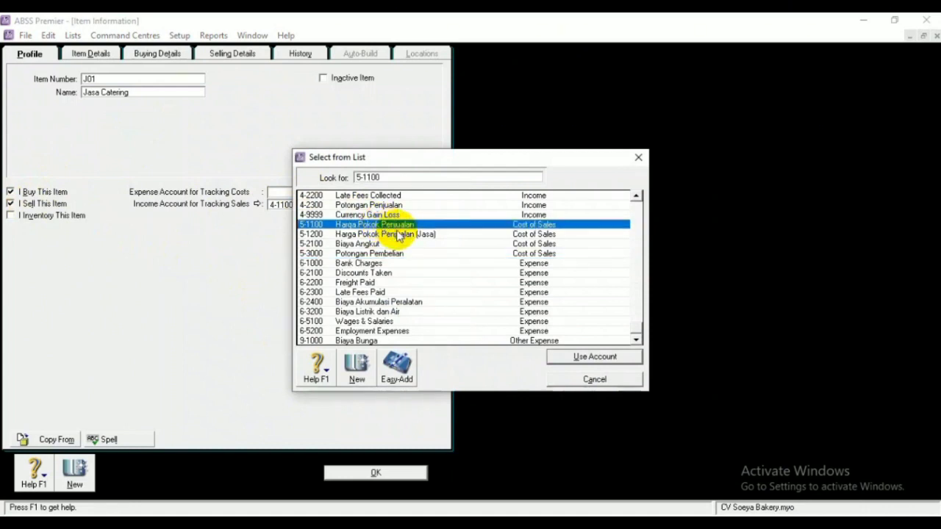
left_click(415, 235)
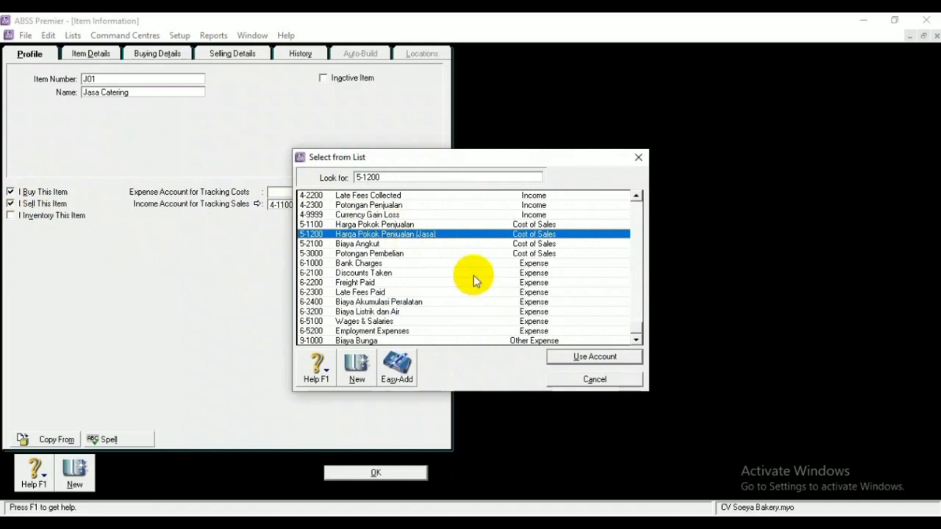
left_click(594, 357)
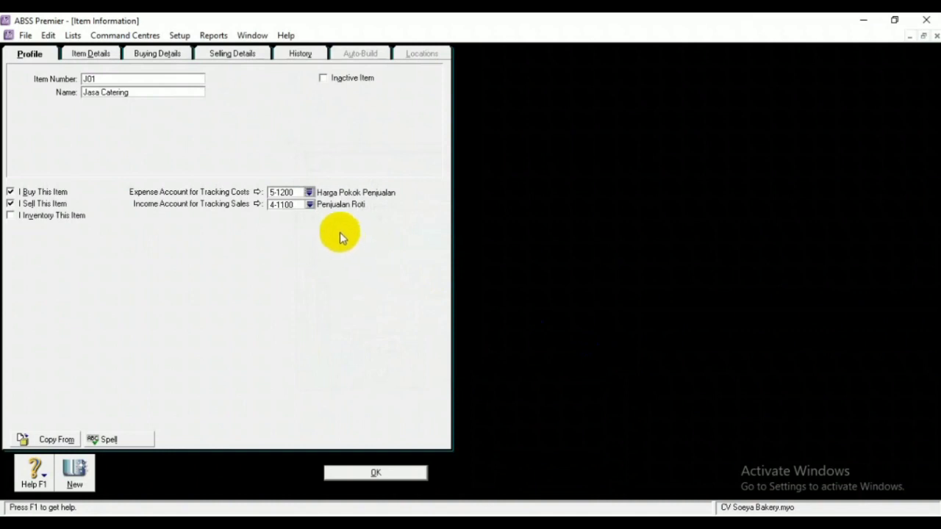
Set its income account to 4-1110 Penjualan Jasa Catering, save the item, and close the Items List
left_click(288, 205)
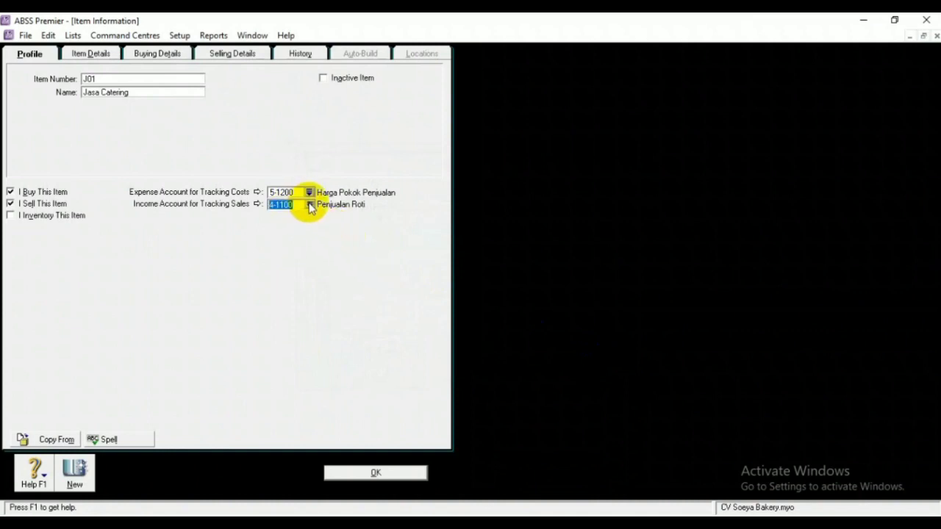
left_click(309, 205)
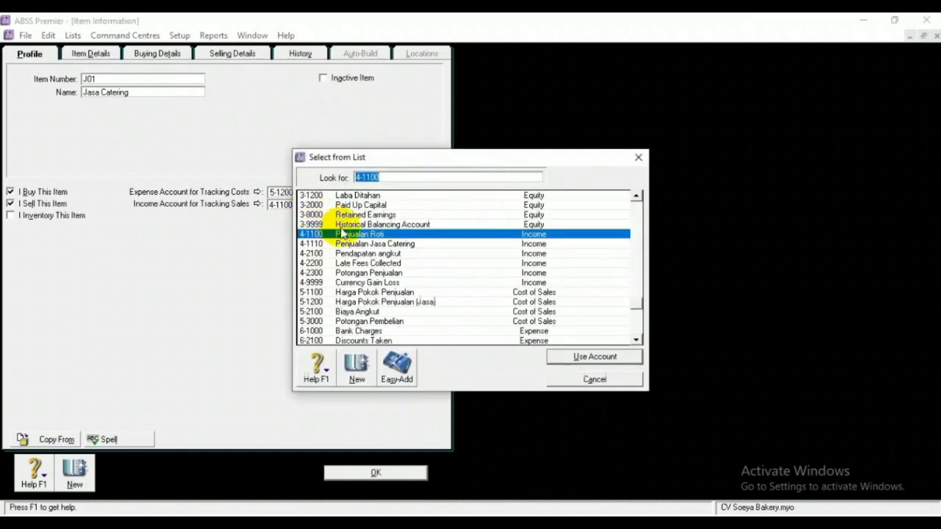
left_click(387, 245)
left_click(572, 356)
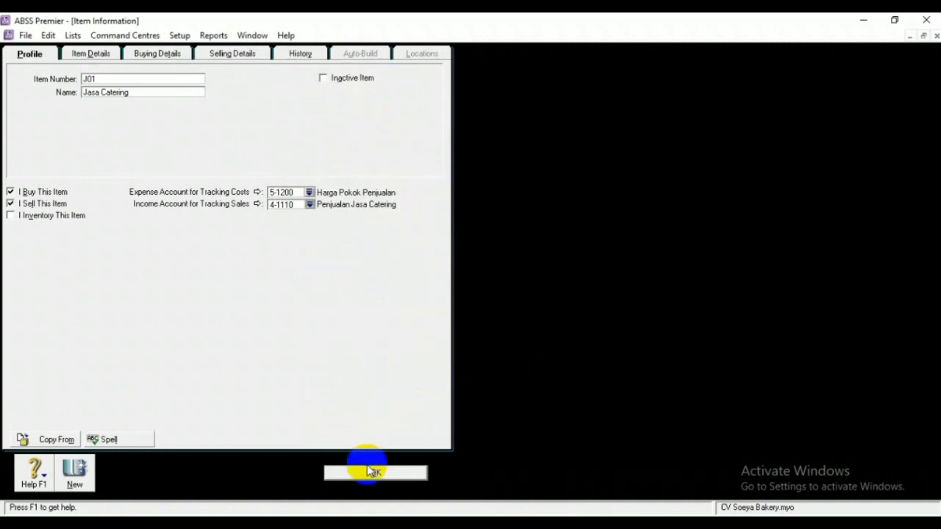
left_click(168, 57)
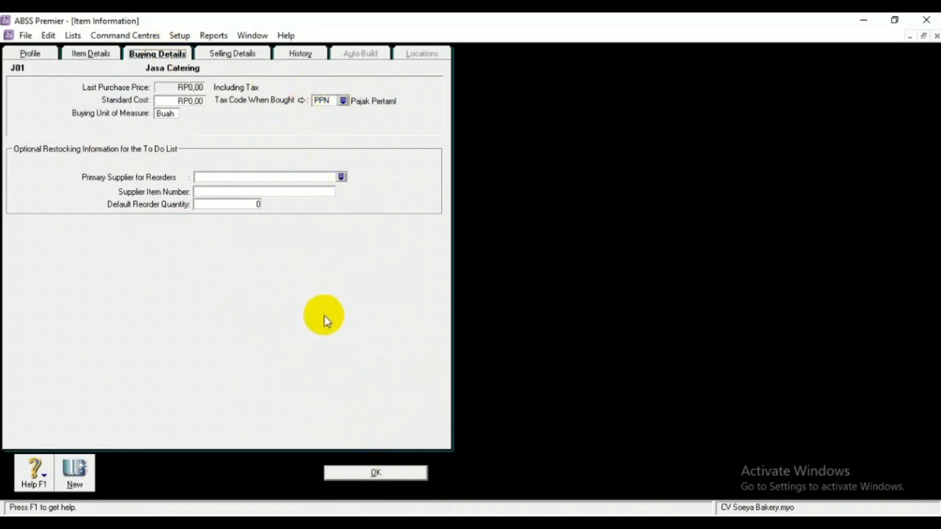
left_click(373, 472)
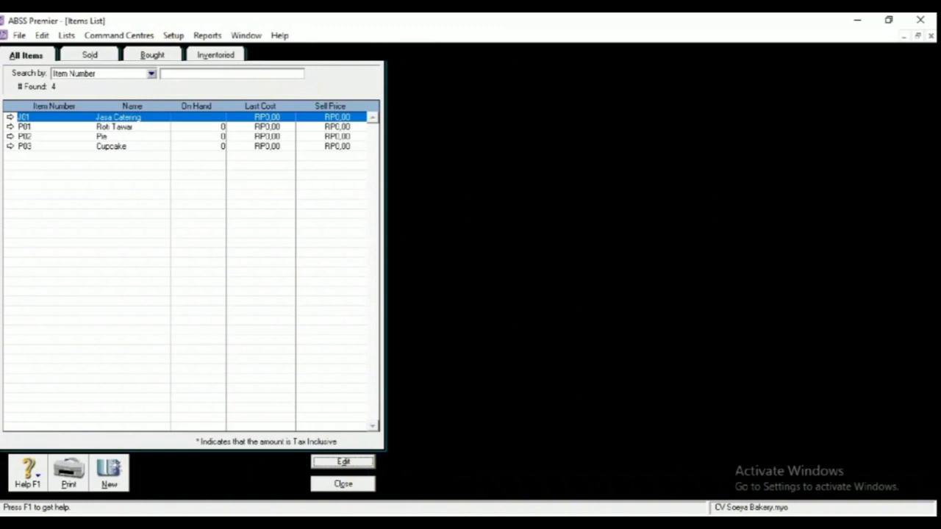
left_click(361, 483)
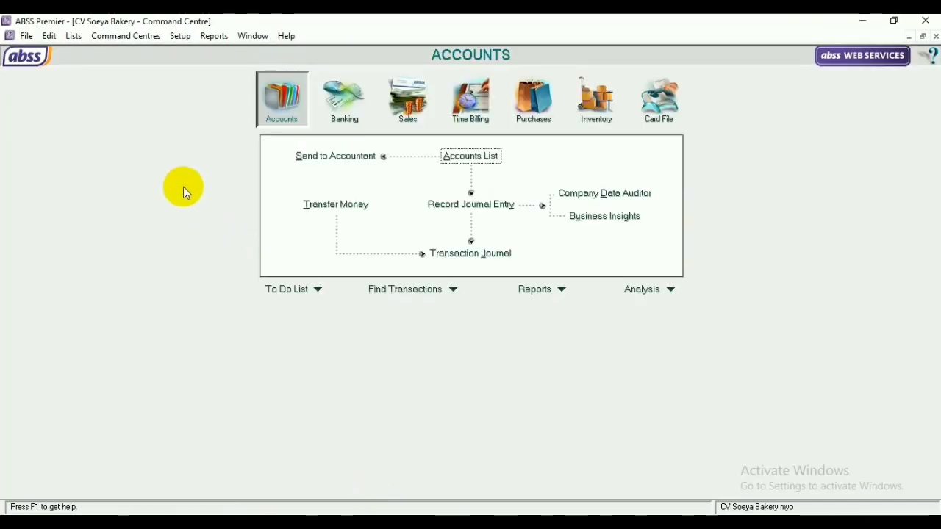
Under Custom List & Field Names, rename Price Level A 'IDR' and Level B 'USD'
left_click(72, 36)
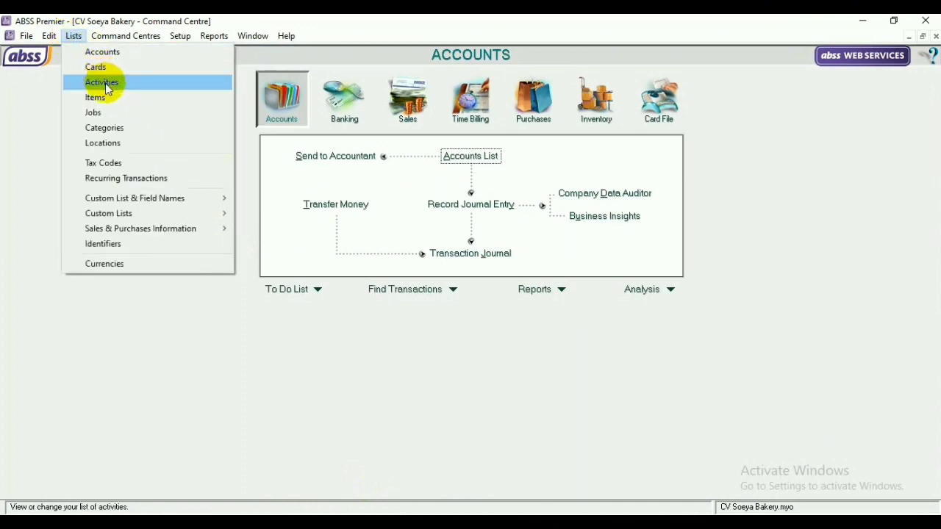
mouse_move(132, 219)
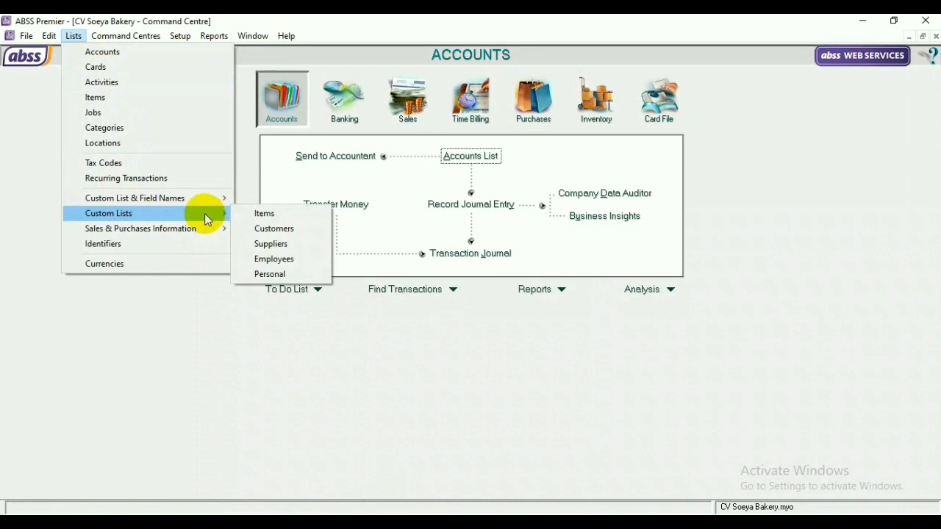
mouse_move(189, 196)
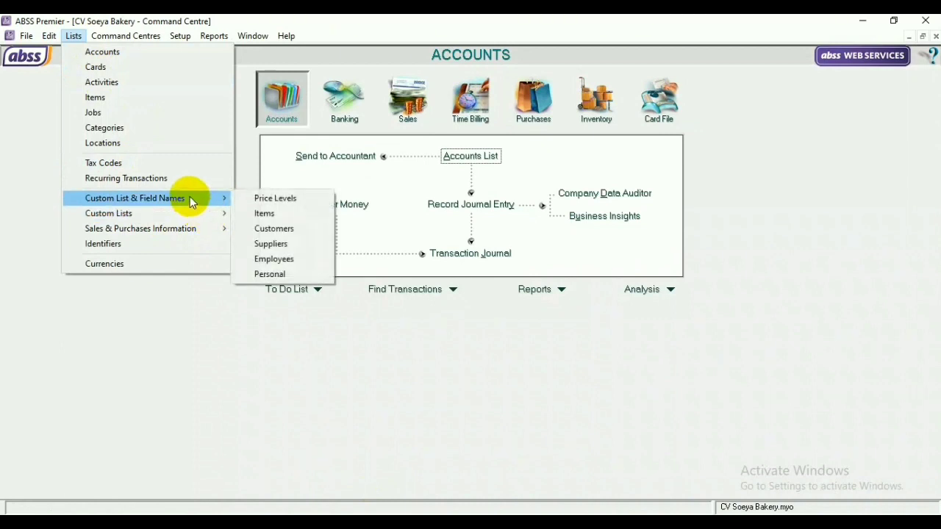
left_click(255, 197)
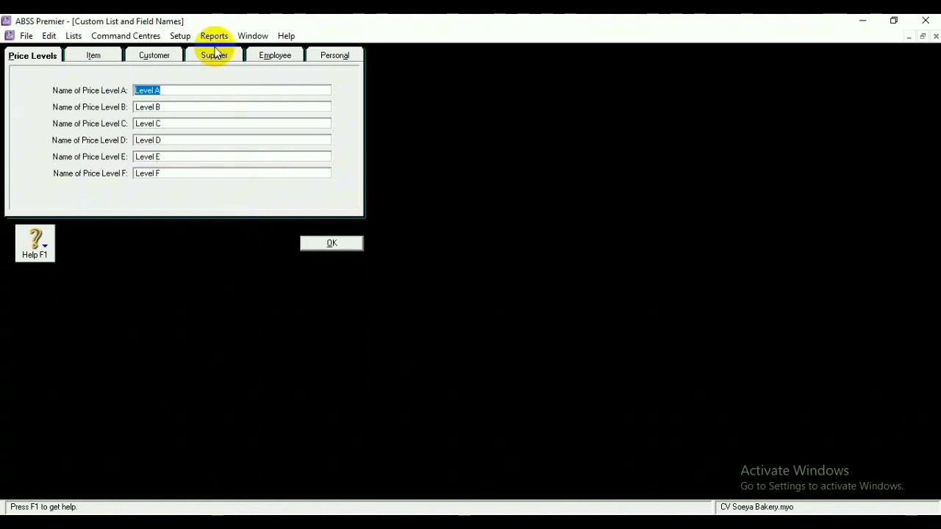
key("BackSpace")
type("IDR")
left_click(187, 106)
key("BackSpace")
type("USD")
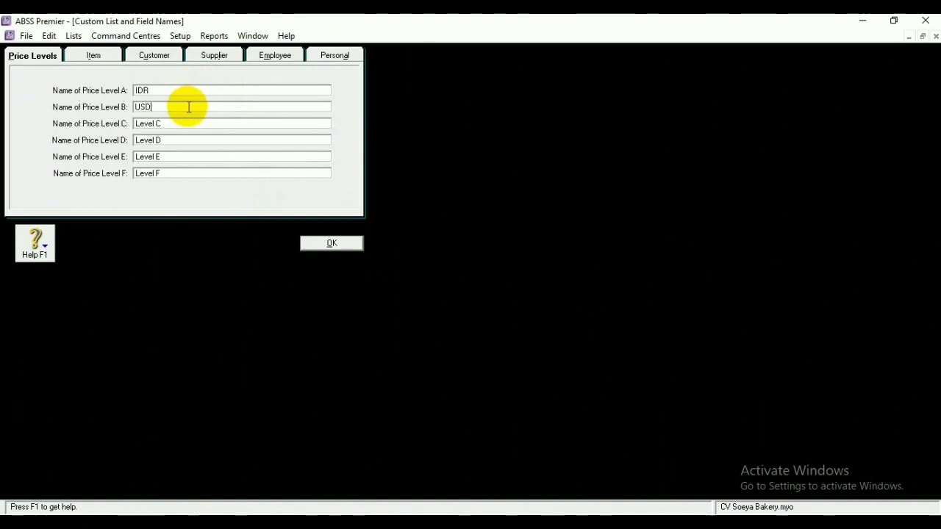
left_click(316, 243)
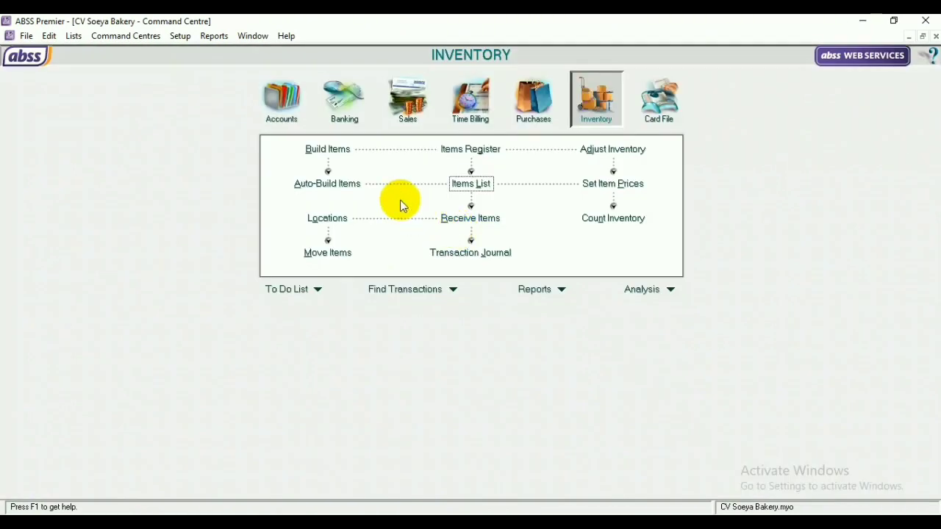
Open the Count Inventory window from the Inventory command centre
left_click(135, 36)
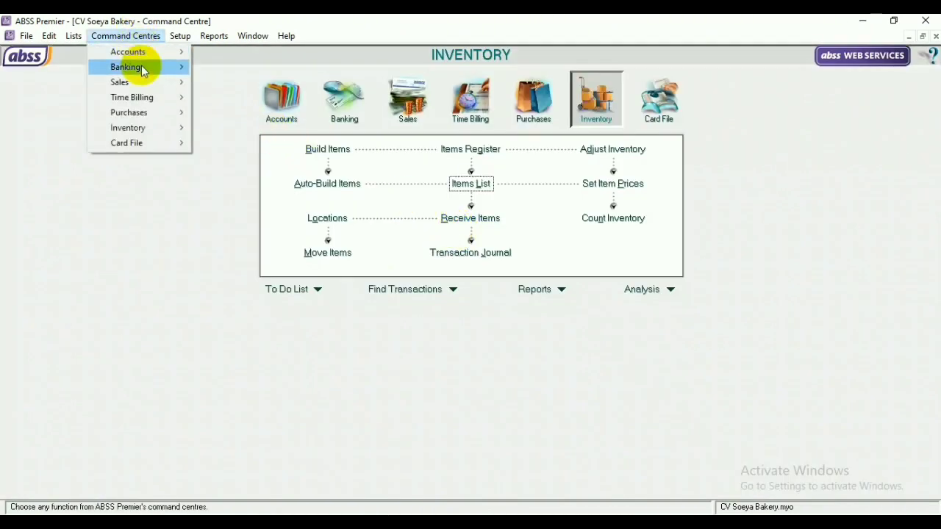
mouse_move(155, 130)
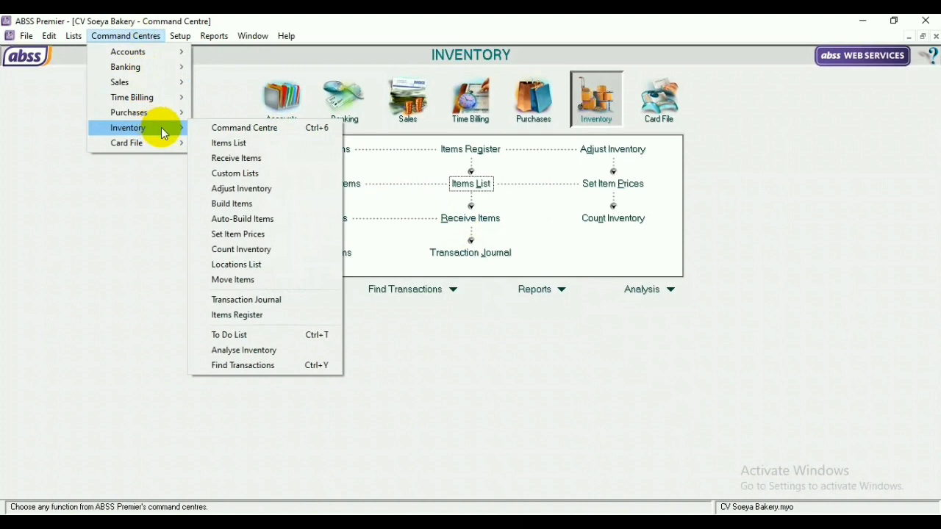
left_click(255, 245)
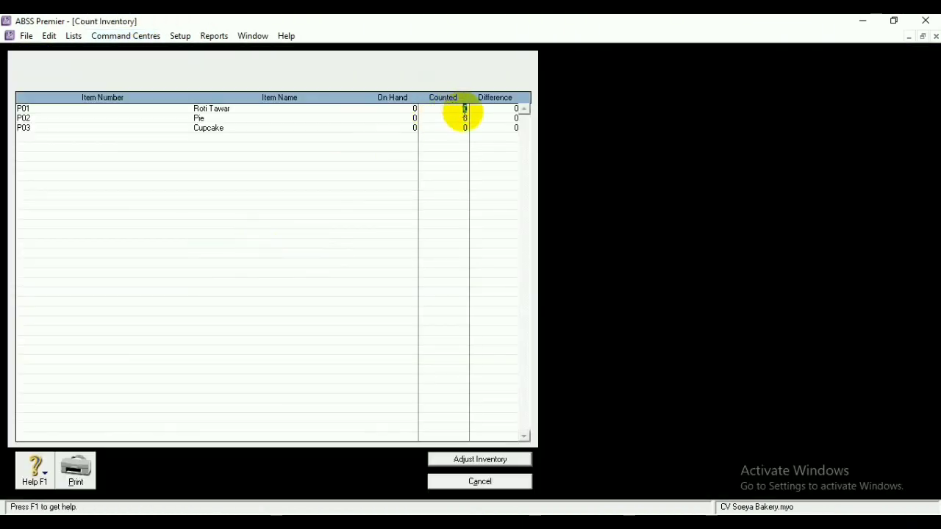
Enter counted quantities of 100 for P01, 150 for P02 and 10 for P03
key("BackSpace")
type("100")
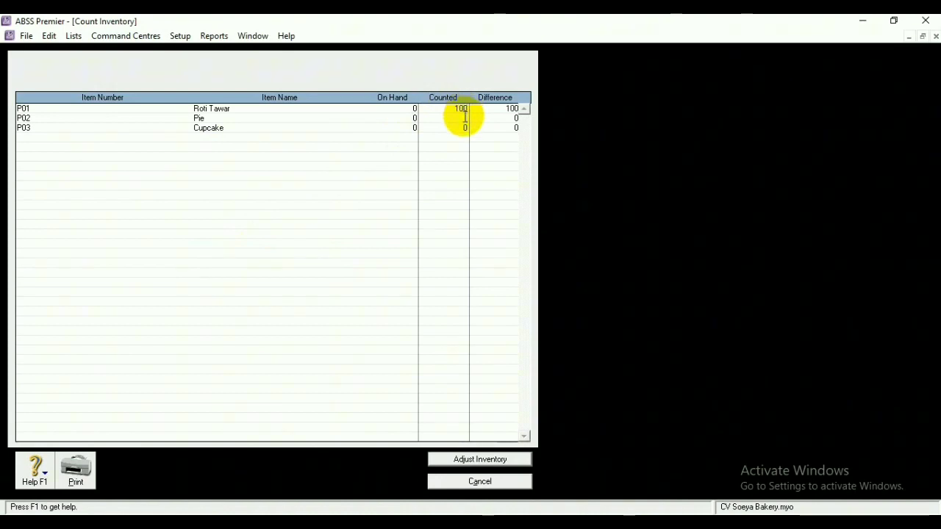
type("150")
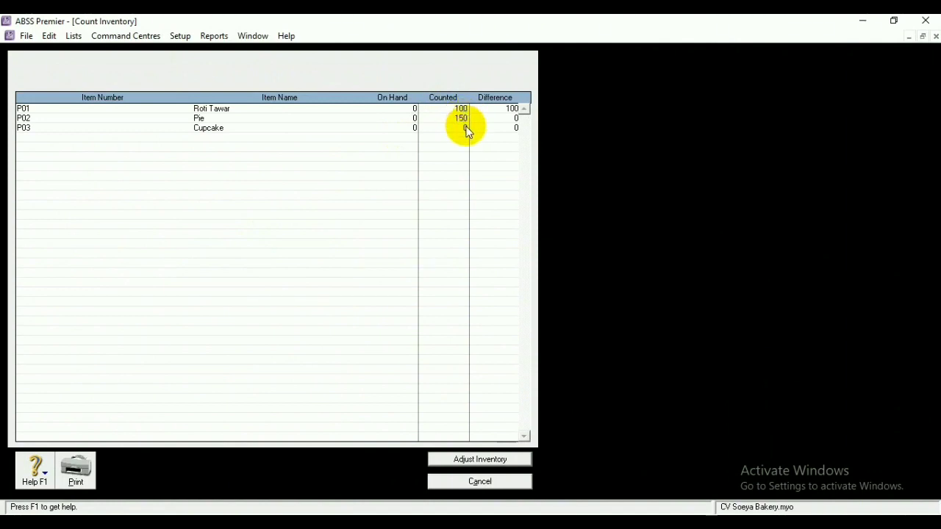
key("Tab")
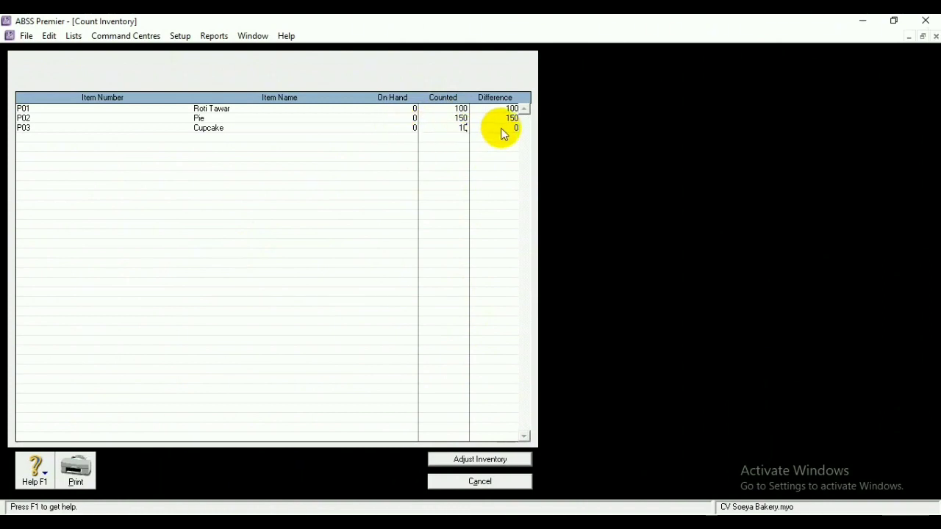
key("Tab")
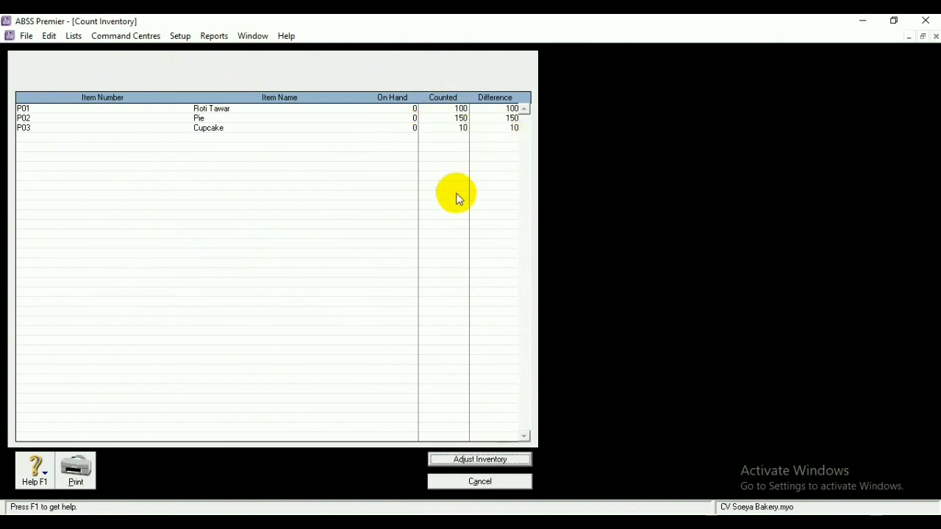
Start an inventory adjustment from the counts, skipping the default expense account and the opening-balance option
left_click(494, 461)
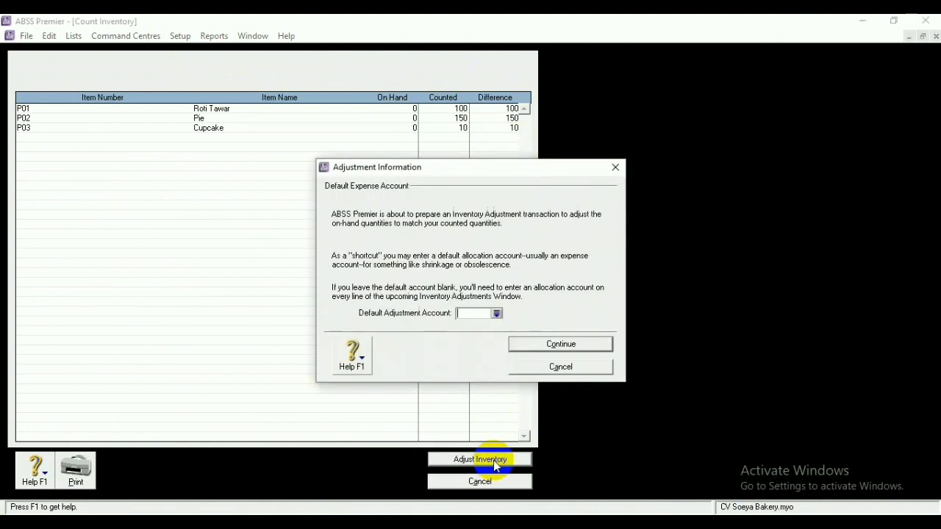
left_click(558, 350)
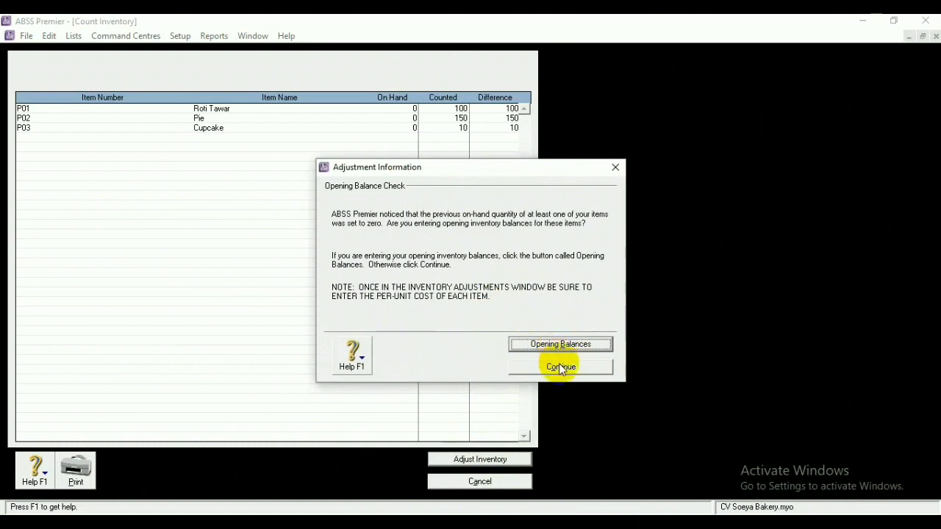
left_click(560, 366)
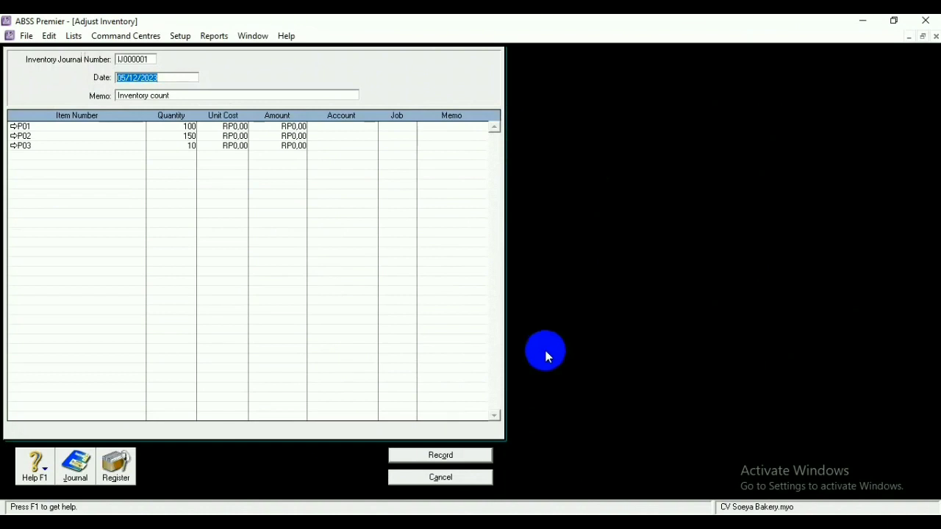
Assign account 1-1310 Persediaan barang Dagang to the P01 adjustment line
left_click(335, 130)
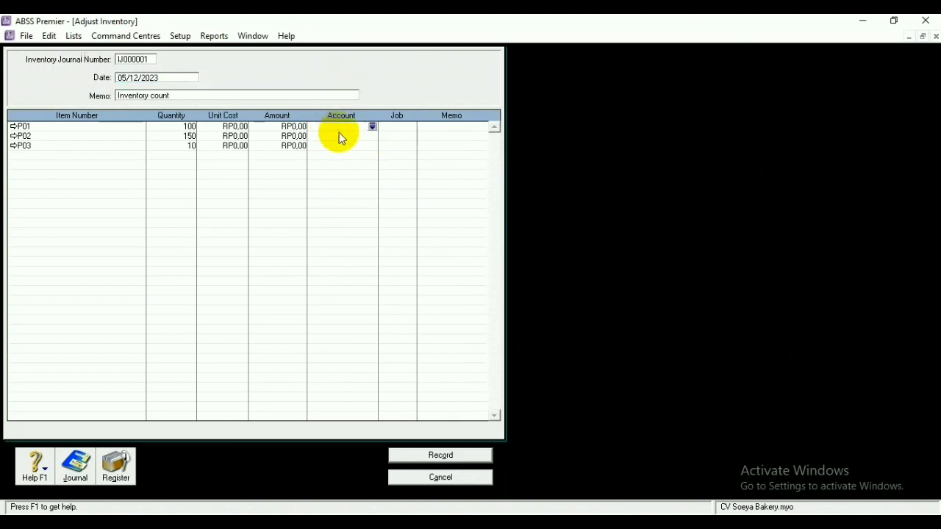
left_click(372, 127)
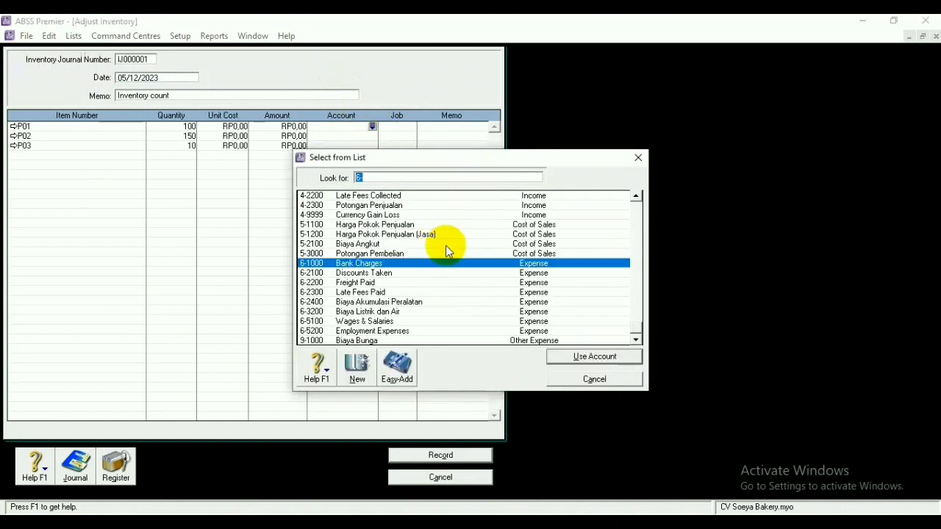
left_click(635, 196)
left_click_drag(635, 196, 635, 197)
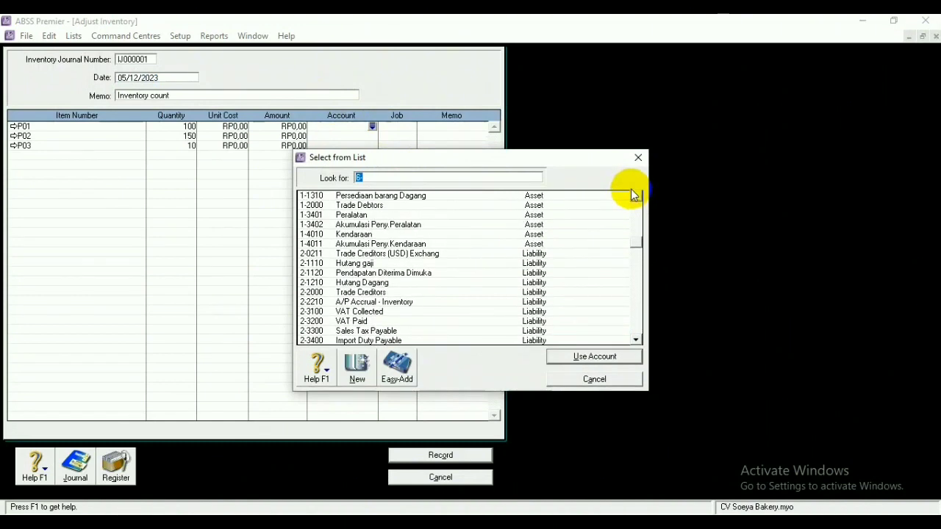
left_click(342, 195)
left_click(573, 357)
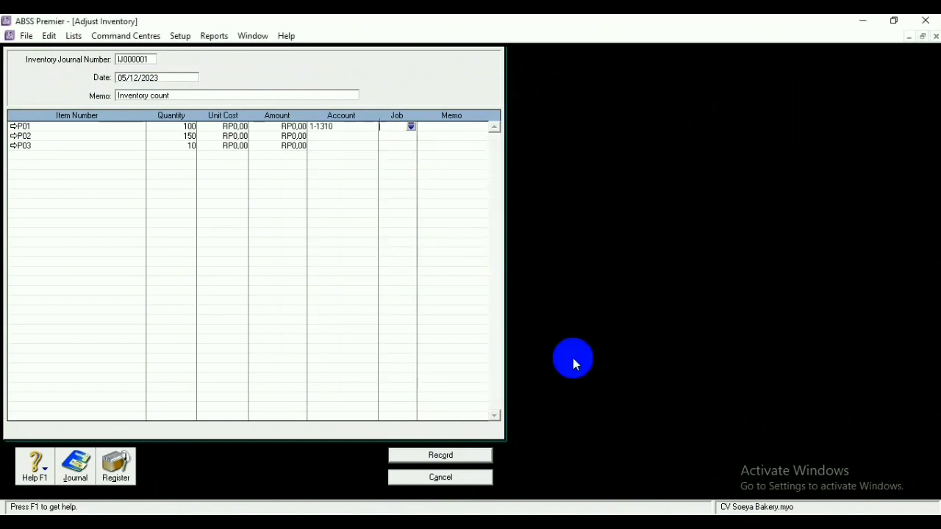
Assign account 1-1310 Persediaan barang Dagang to the P02 and P03 lines
left_click(358, 136)
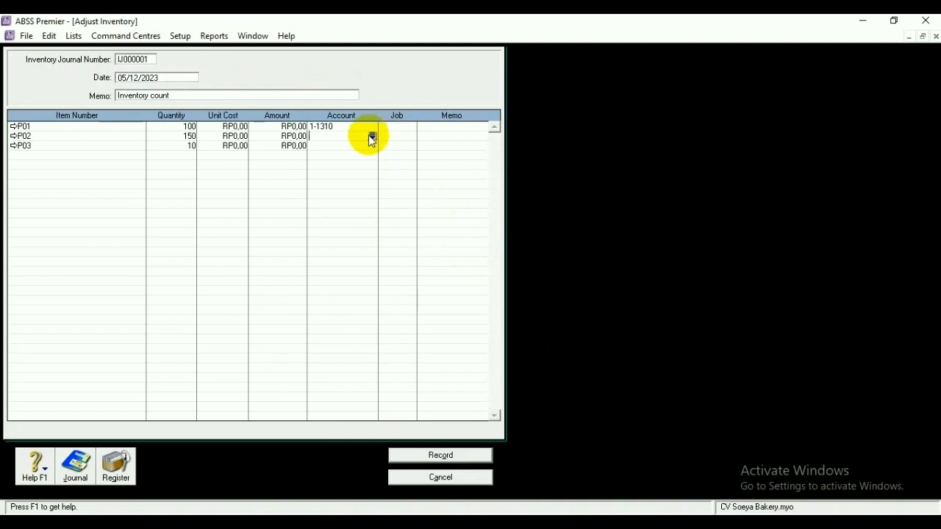
left_click(371, 137)
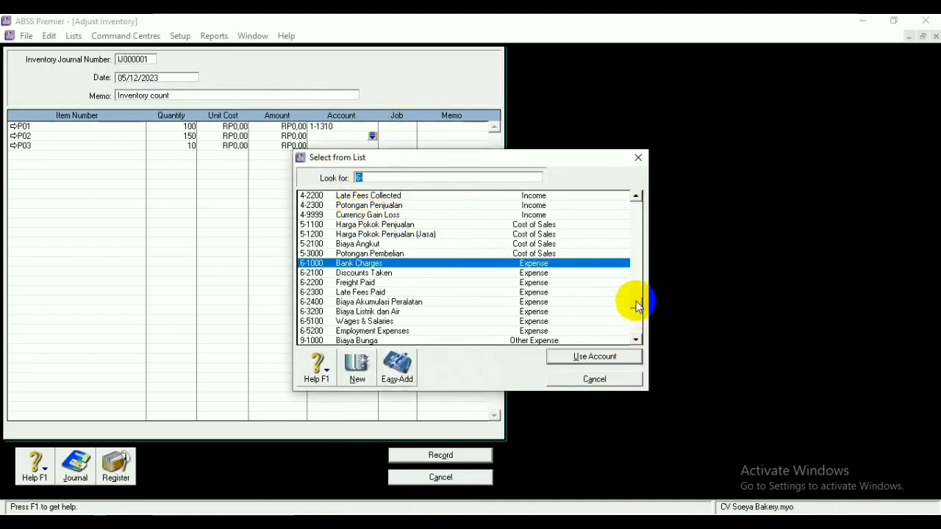
left_click_drag(636, 301, 634, 230)
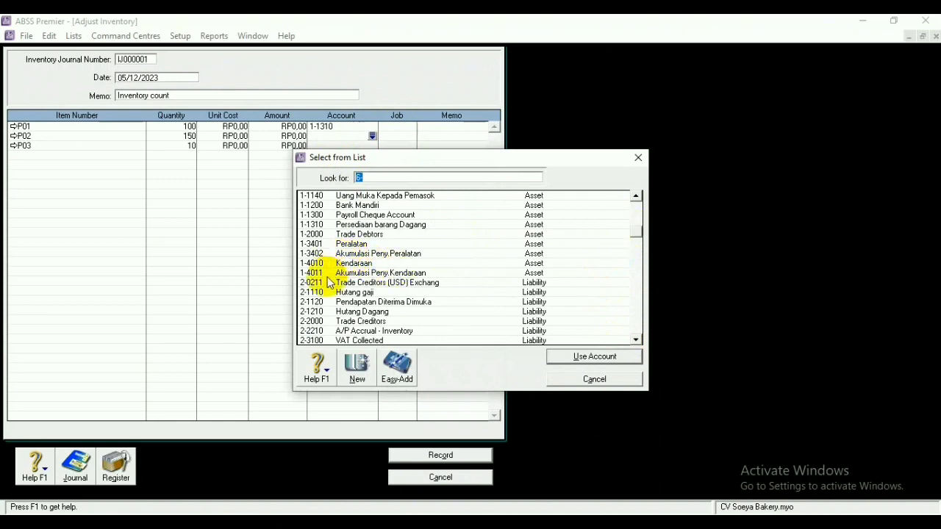
left_click(331, 225)
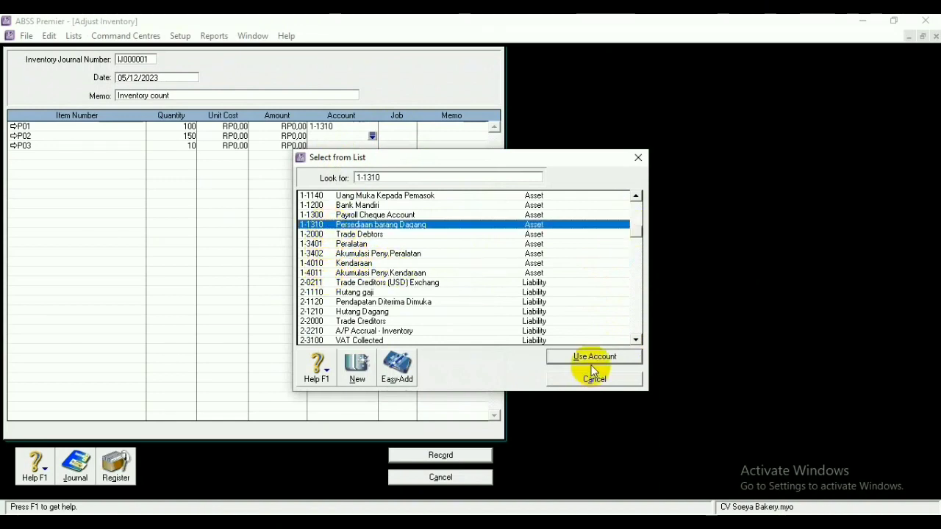
left_click(594, 357)
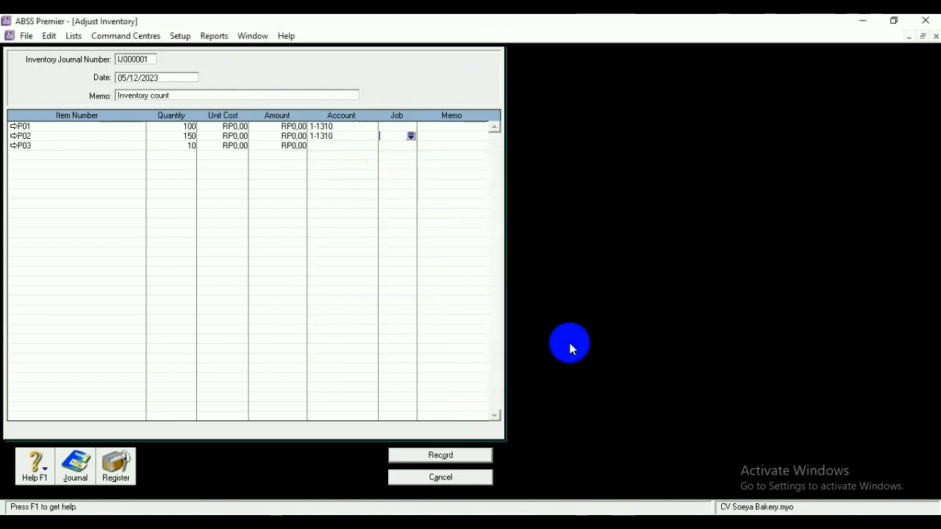
left_click(372, 146)
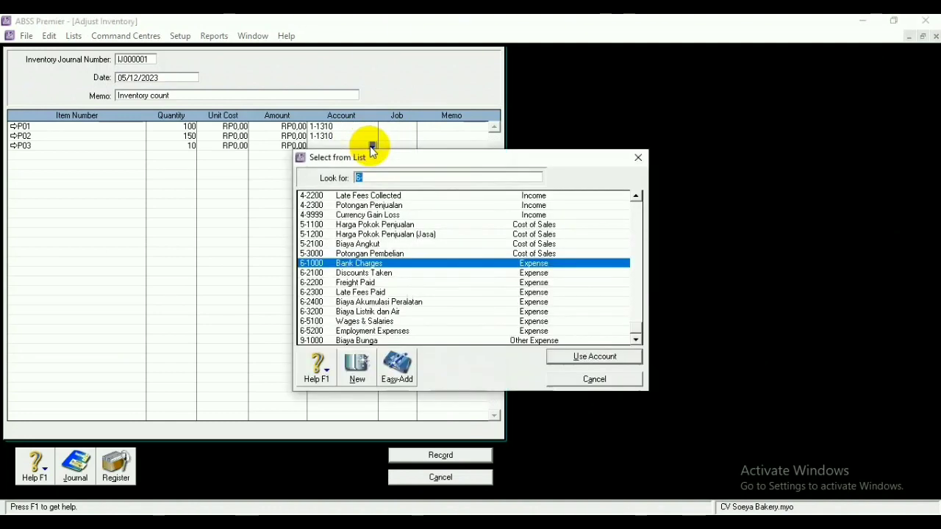
left_click_drag(635, 327, 633, 213)
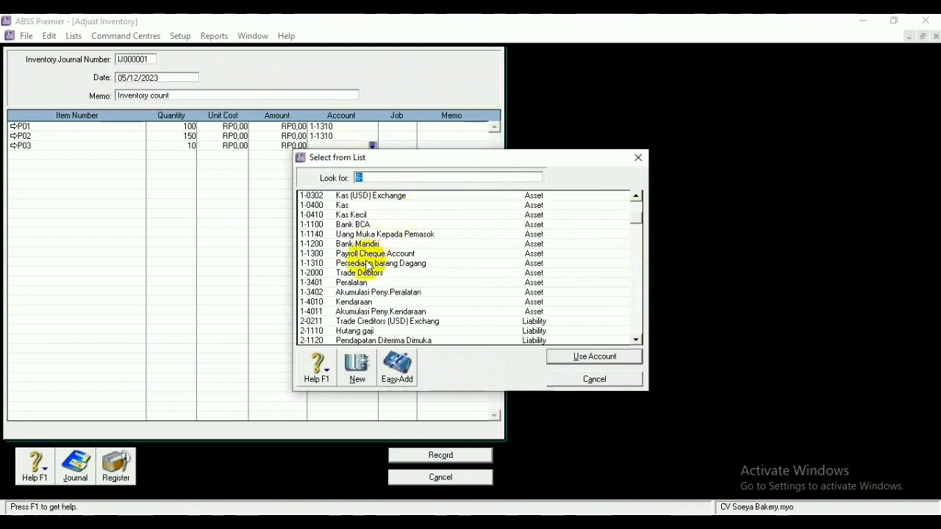
left_click(337, 264)
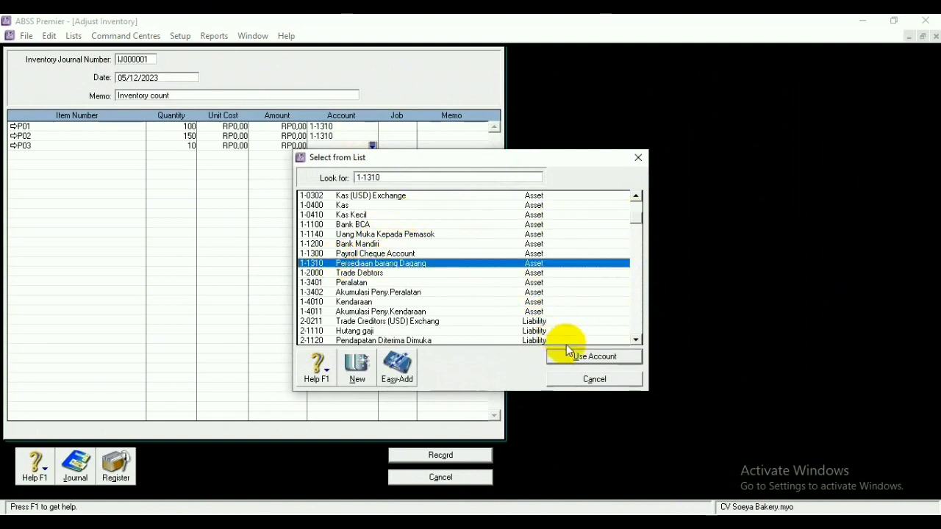
left_click(576, 358)
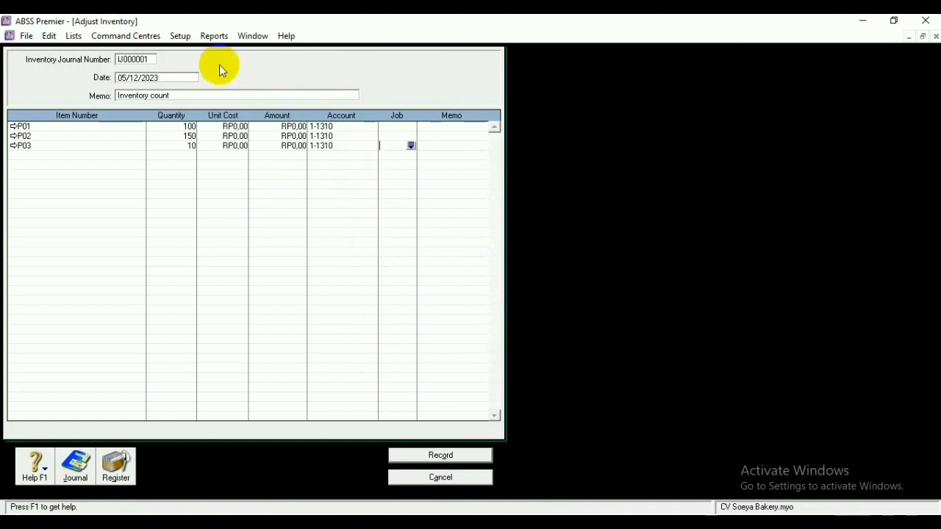
Re-date inventory adjustment IJ000001 to 03/02/2020 and record it
left_click(123, 78)
left_click(126, 79)
type("8")
key("BackSpace")
key("BackSpace")
type("3")
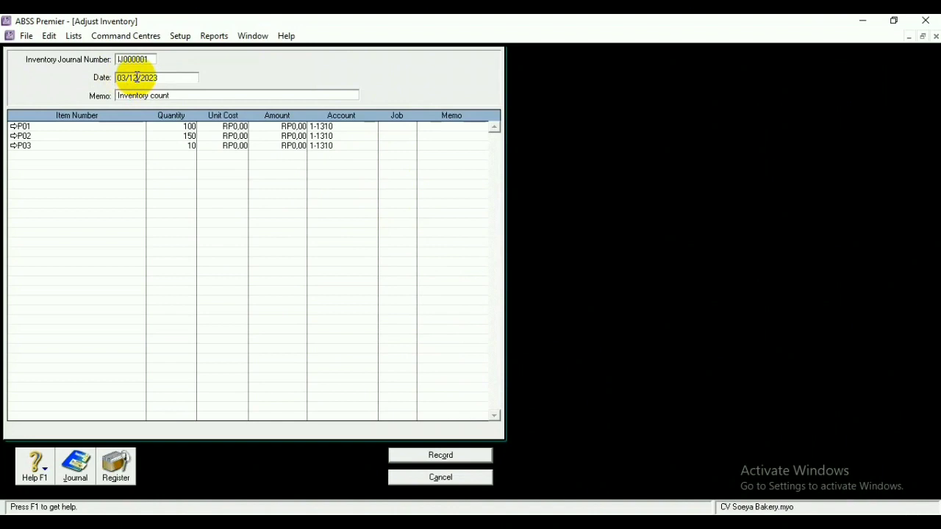
key("BackSpace")
key("BackSpace")
type("02")
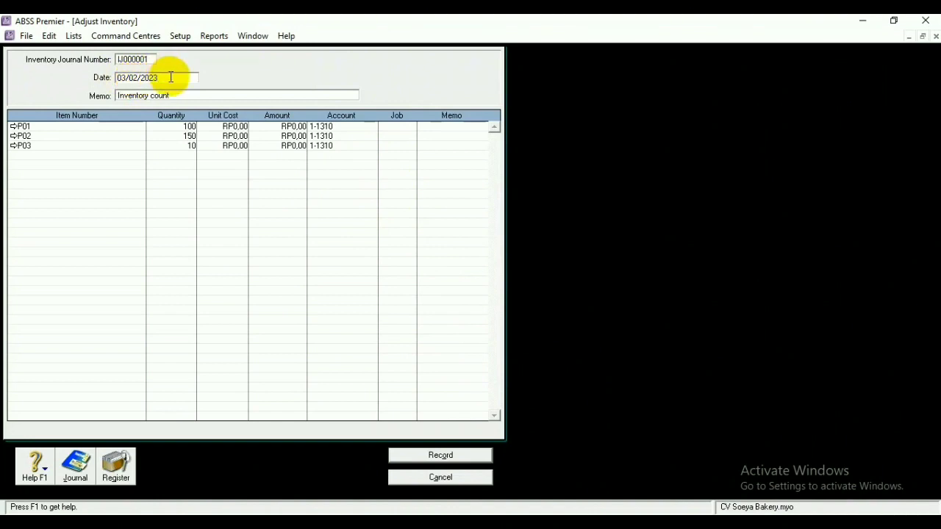
key("BackSpace")
type("0")
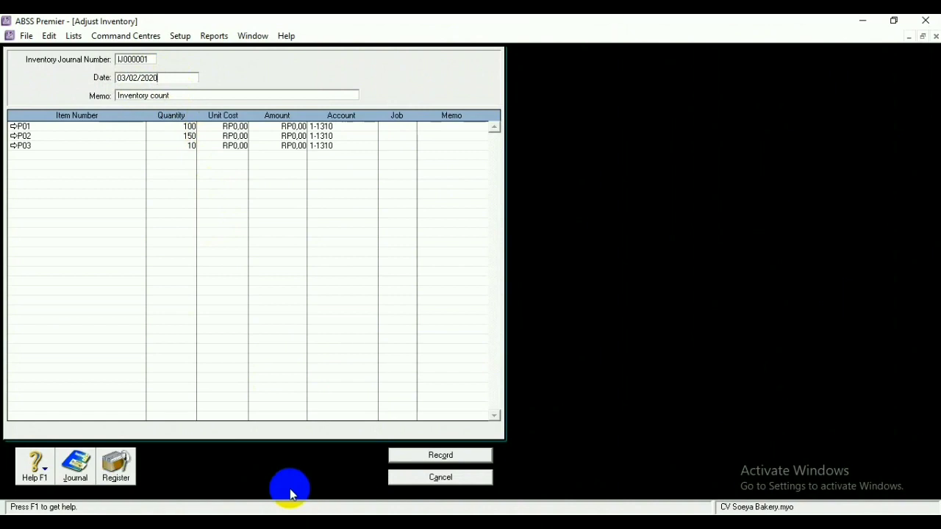
left_click(411, 455)
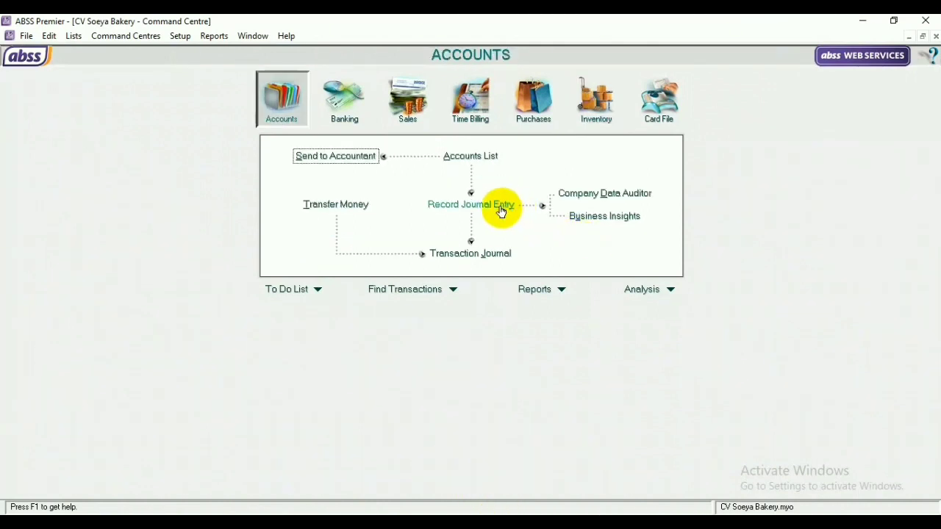
Start a new general journal entry and number it KK060101
left_click(502, 212)
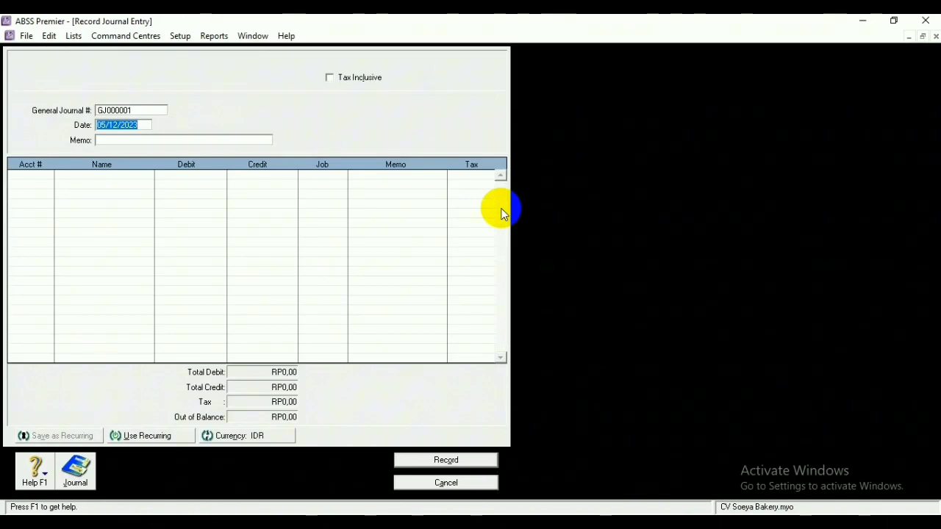
left_click(139, 110)
key("BackSpace")
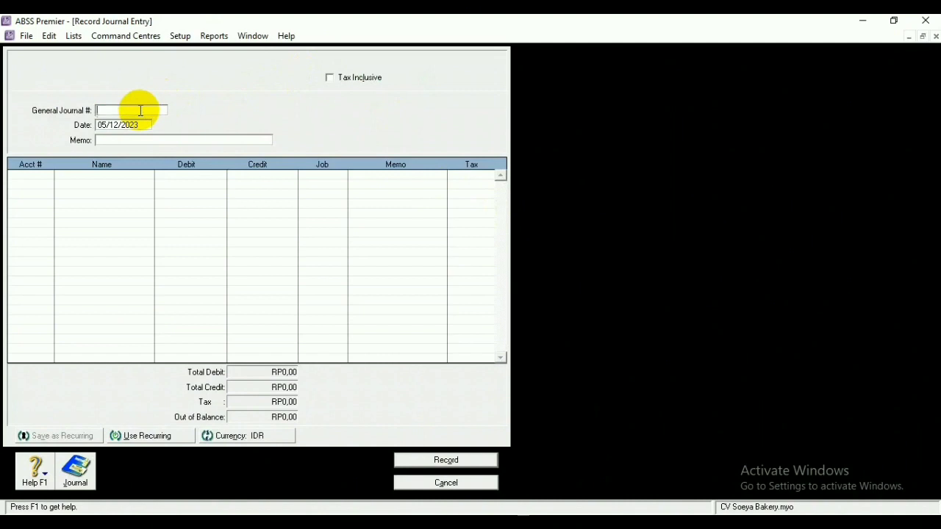
type("KK060101")
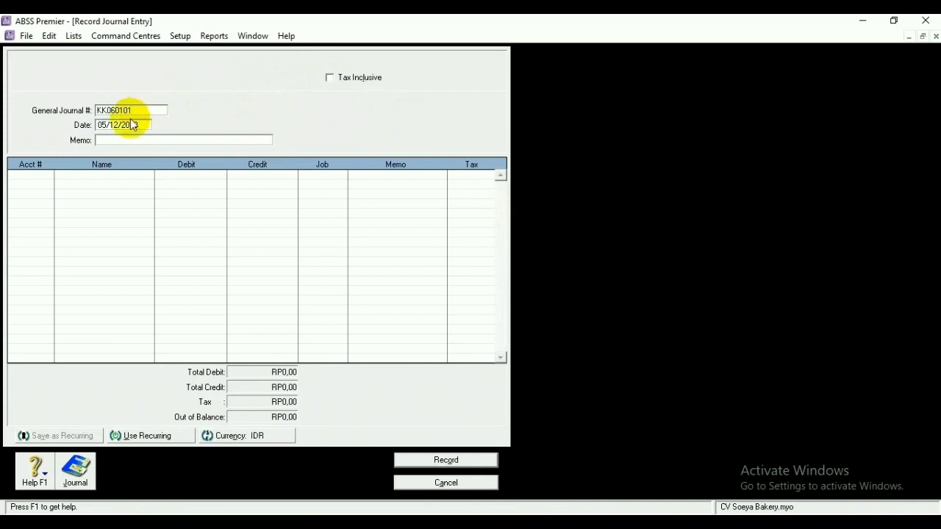
Change the journal date to 06/02/2020
left_click(106, 125)
left_click(106, 124)
key("BackSpace")
type("6")
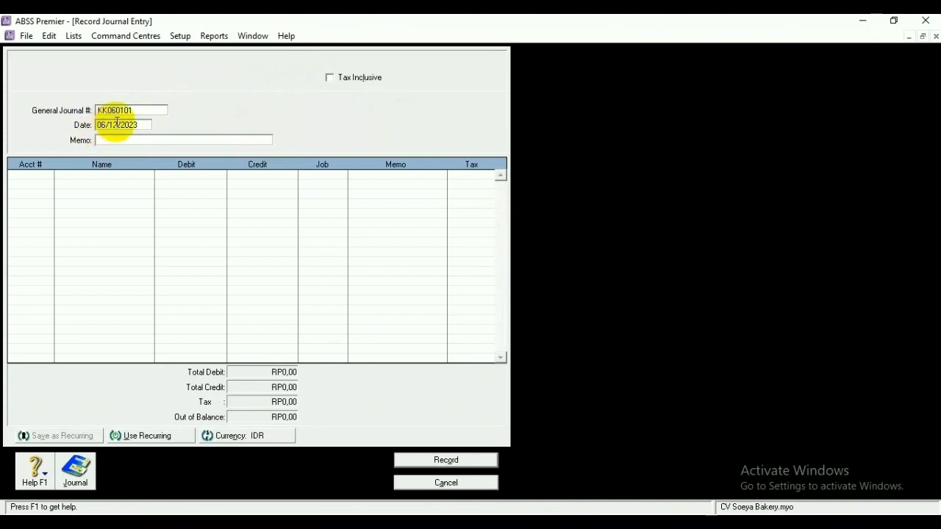
left_click(117, 125)
key("BackSpace")
type("0")
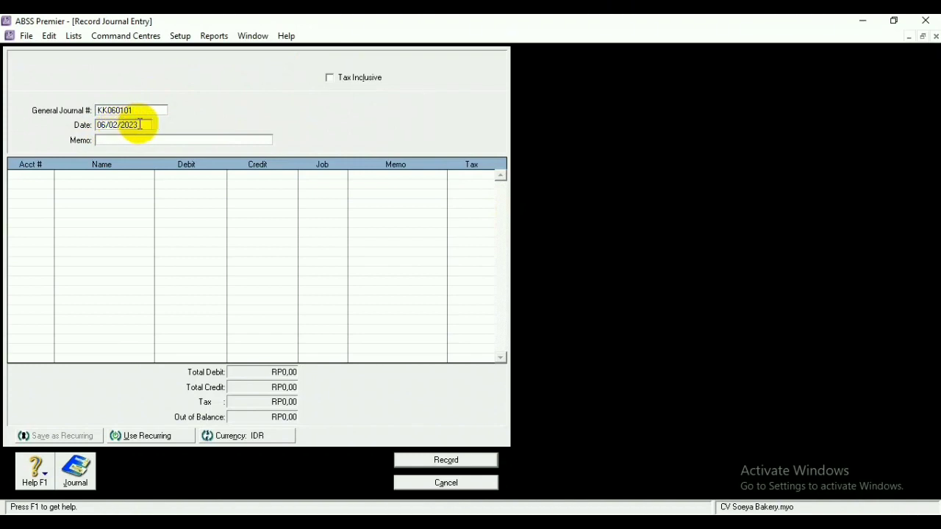
key("BackSpace")
type("0")
Enter the memo 'Membayar Listrik dan air'
left_click(116, 140)
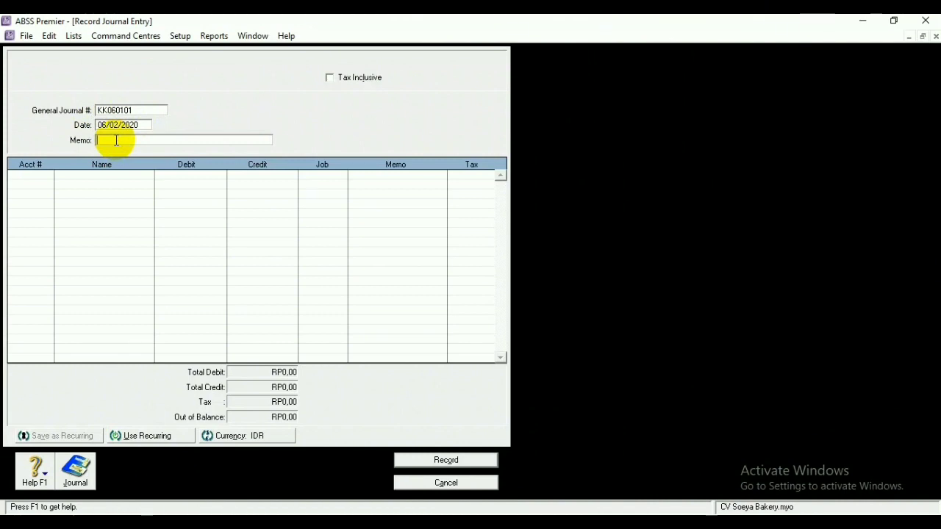
type("m")
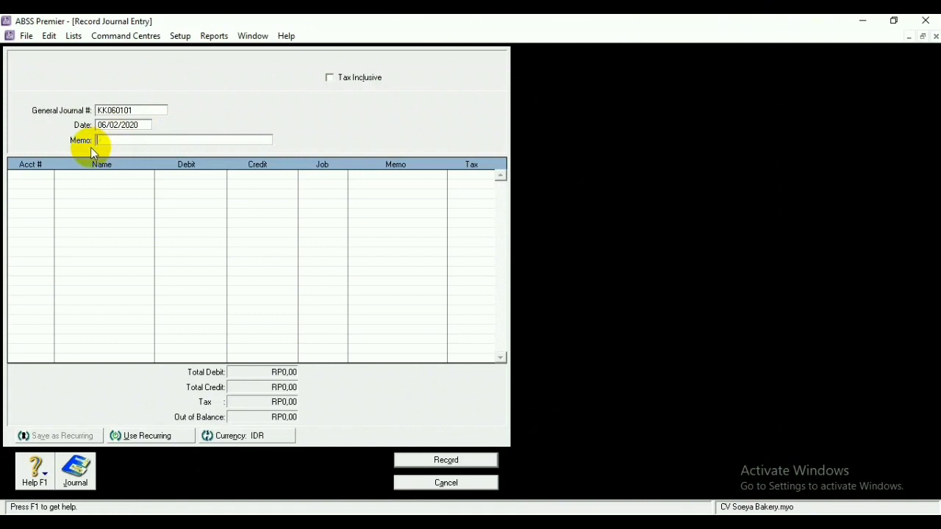
key("BackSpace")
type("Membayar Listrik dan air")
Debit 6-3200 Biaya Listrik dan Air RP500.000,00 on the first journal line
left_click(37, 175)
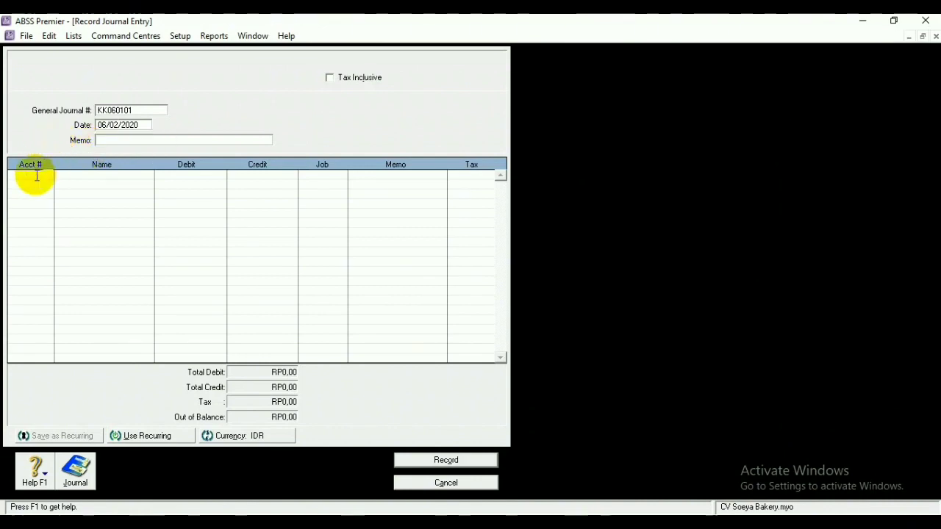
left_click(47, 176)
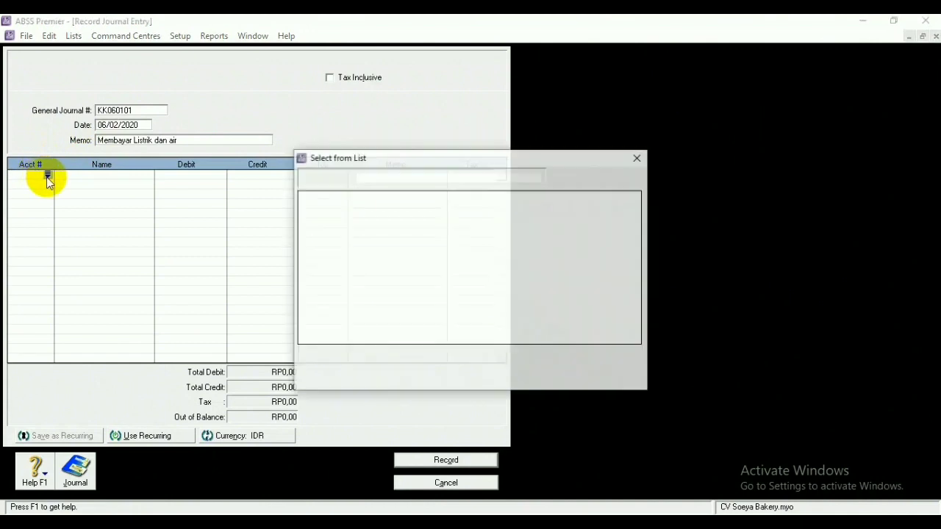
scroll(635, 338, "down", 2)
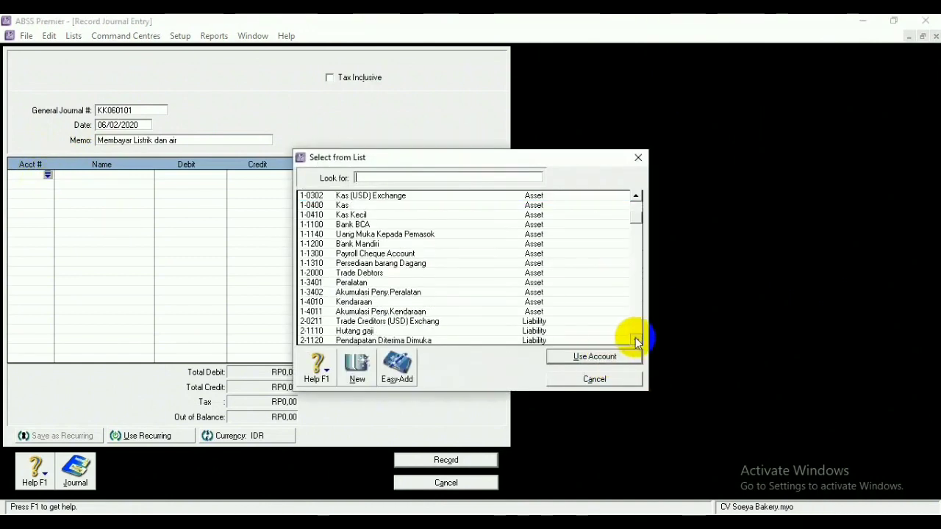
scroll(635, 338, "down", 4)
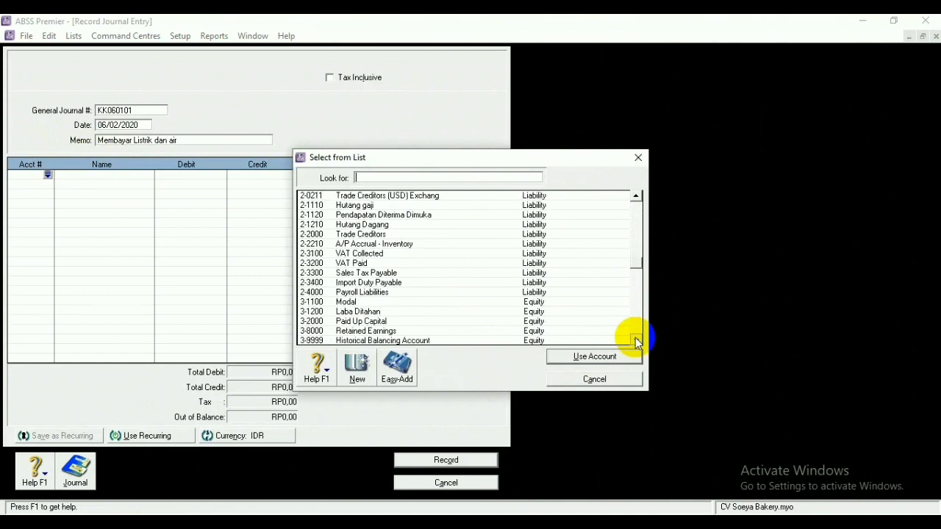
scroll(635, 337, "down", 4)
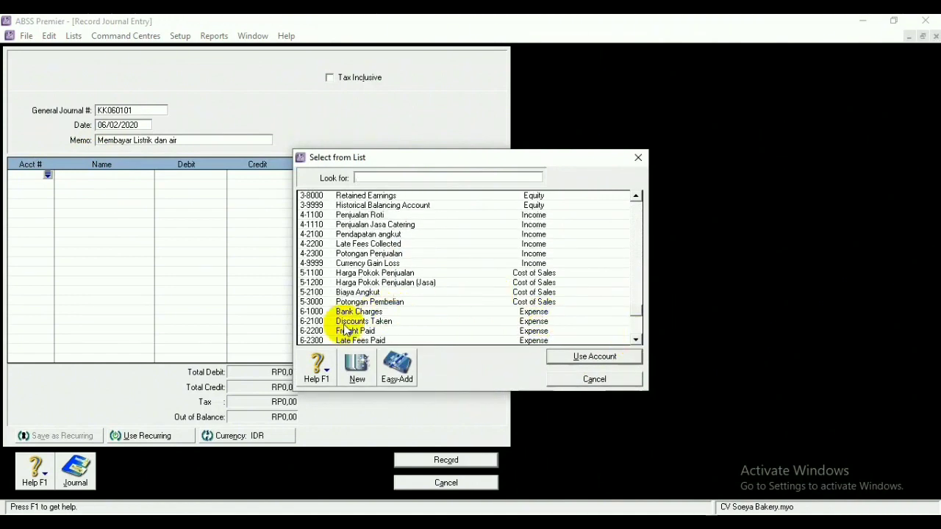
left_click(636, 340)
left_click(635, 341)
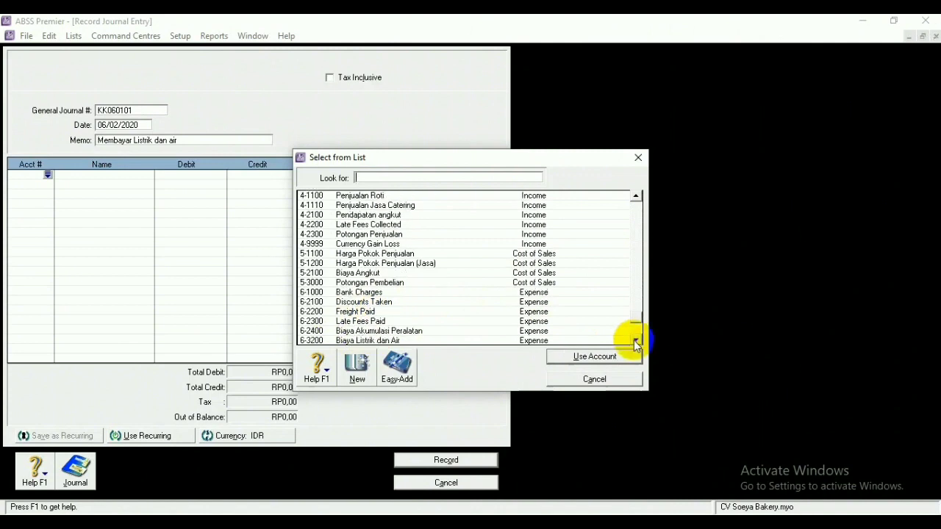
left_click(636, 340)
left_click(389, 331)
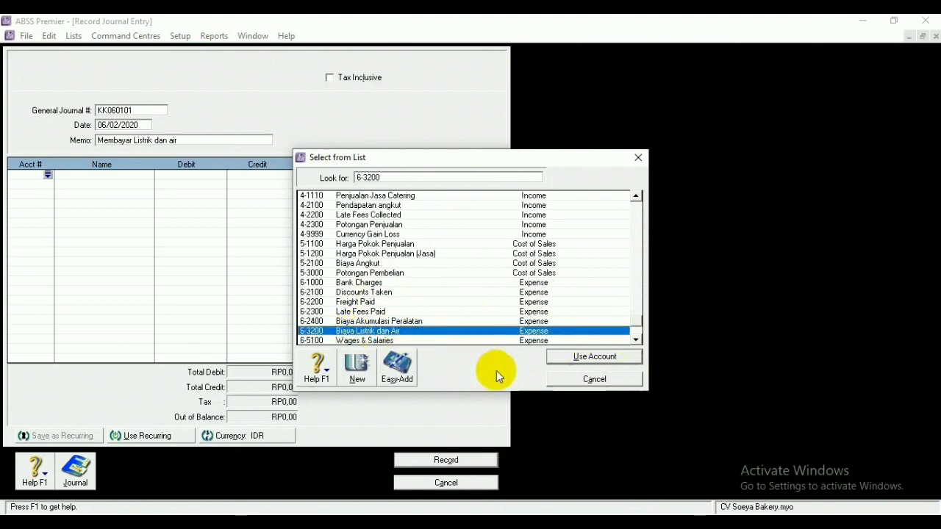
left_click(594, 356)
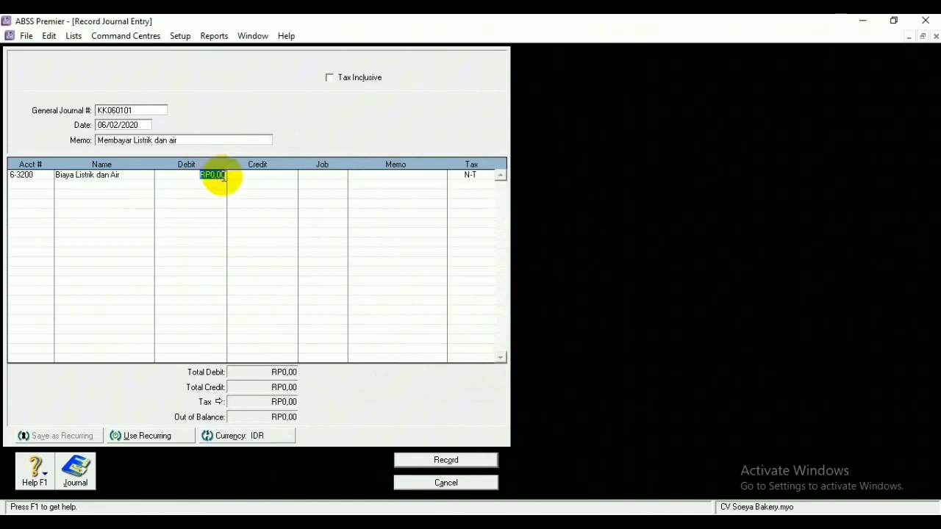
key("BackSpace")
type("500000")
left_click(33, 184)
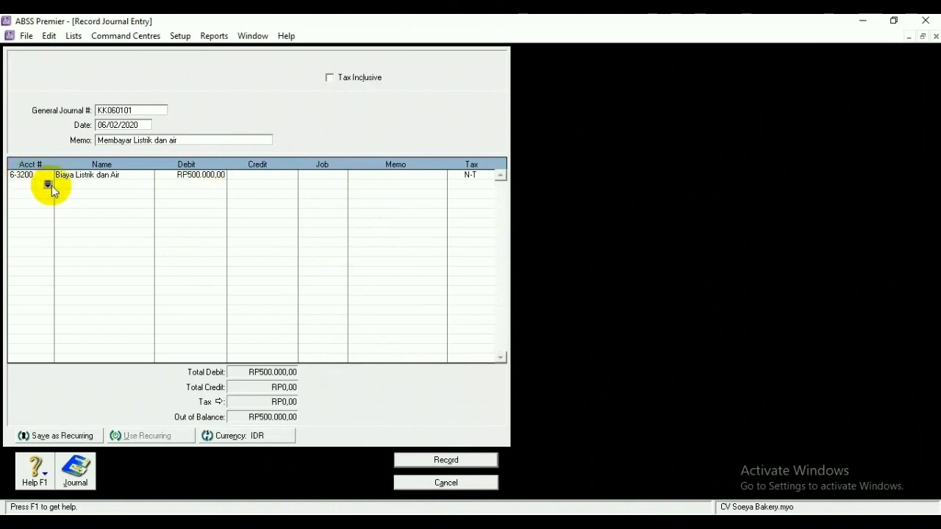
Credit 1-0400 Kas RP500.000,00 on the second line and record the entry
left_click(46, 185)
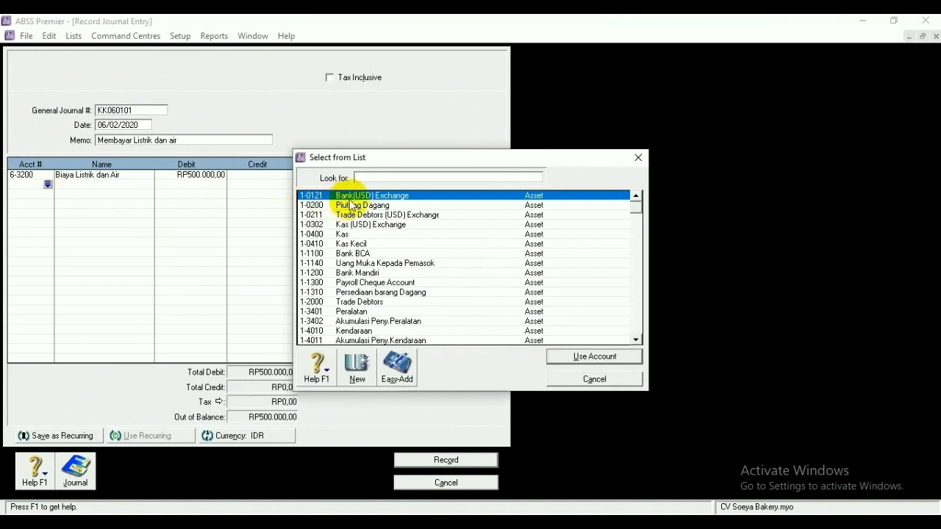
left_click(344, 233)
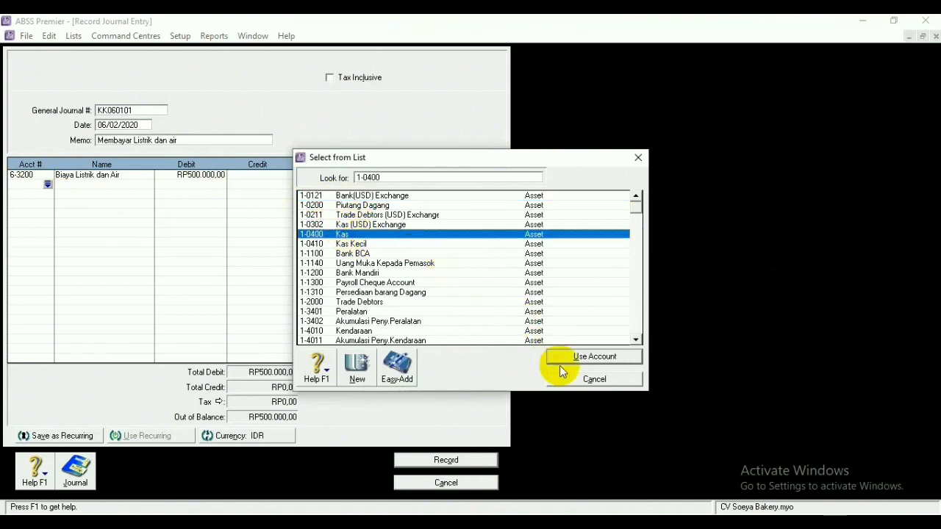
left_click(559, 365)
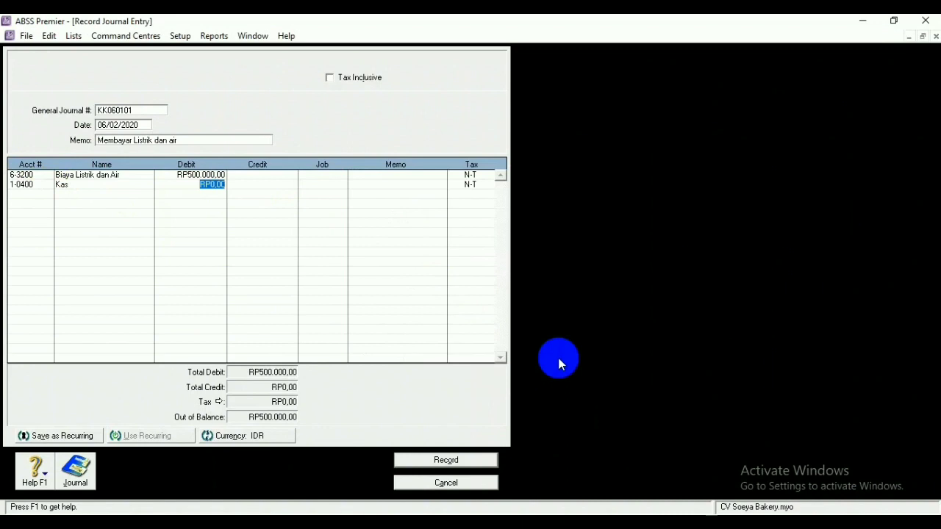
left_click(248, 186)
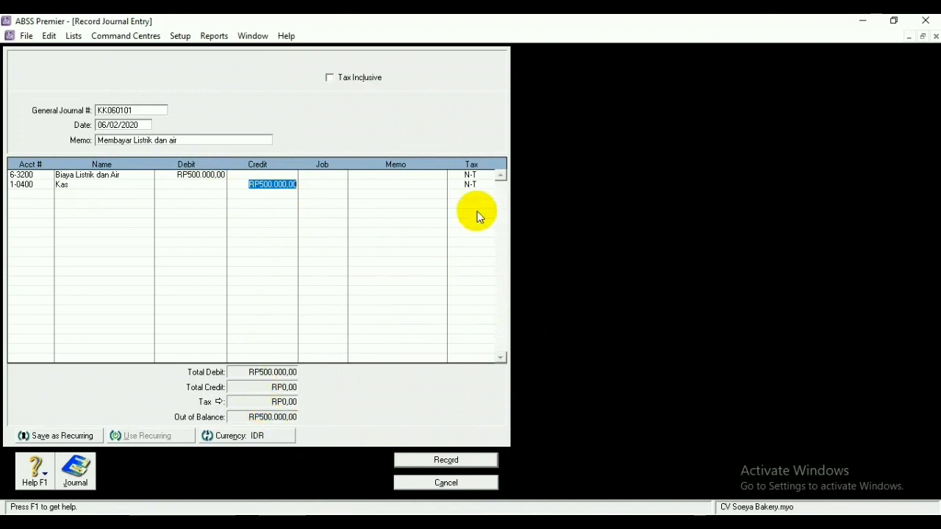
left_click(446, 460)
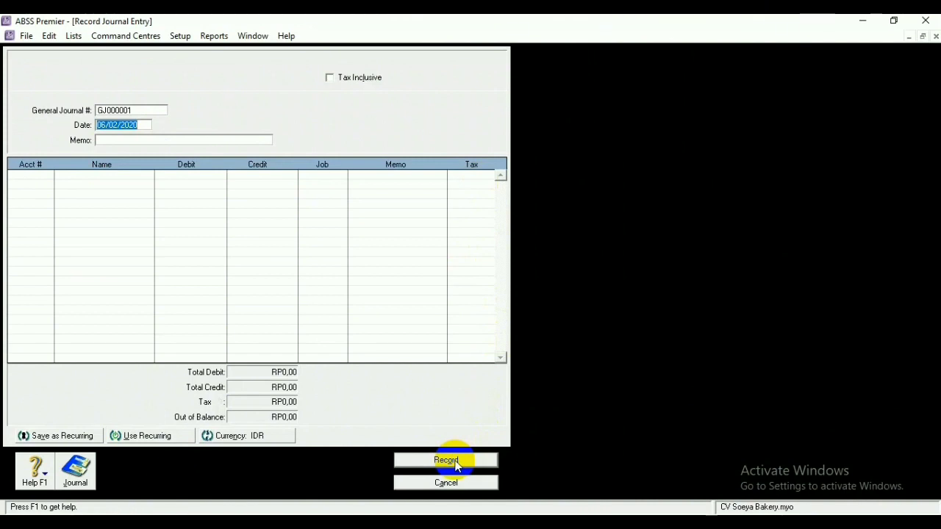
Set the journal number to KK250101 and the date to 25/02/2020
double_click(148, 110)
key("BackSpace")
type("KK")
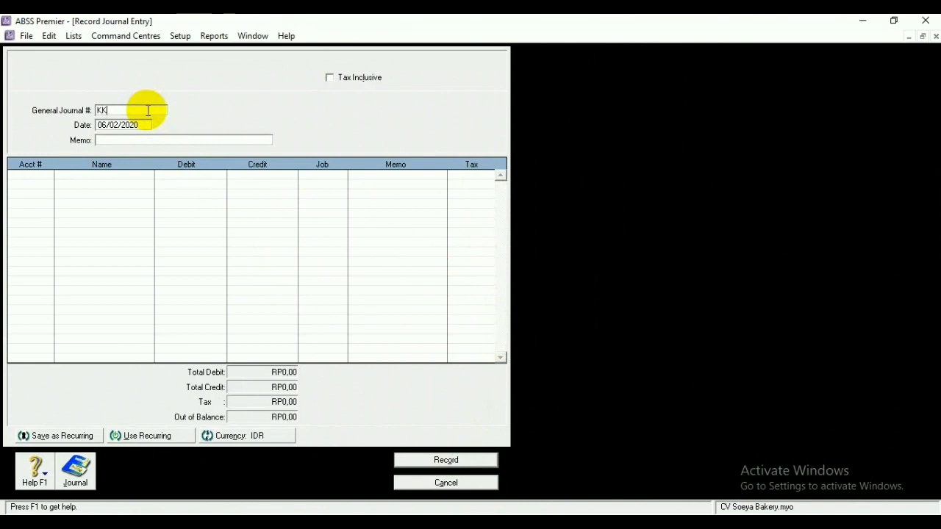
type("250101")
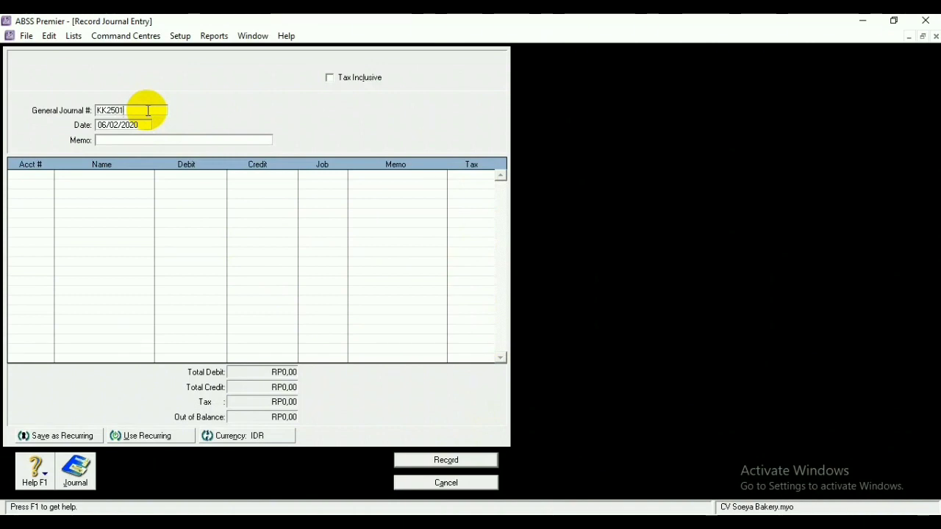
left_click(106, 125)
left_click(105, 125)
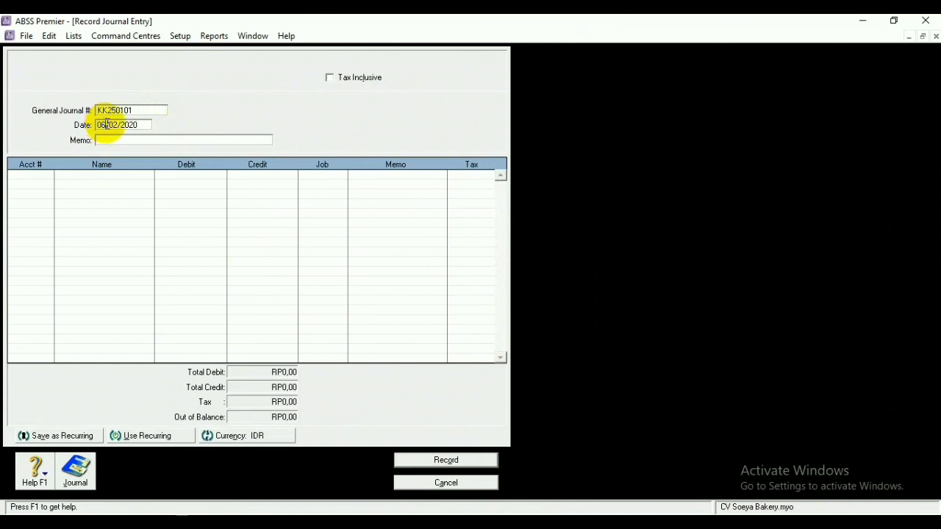
key("BackSpace")
key("BackSpace")
type("25")
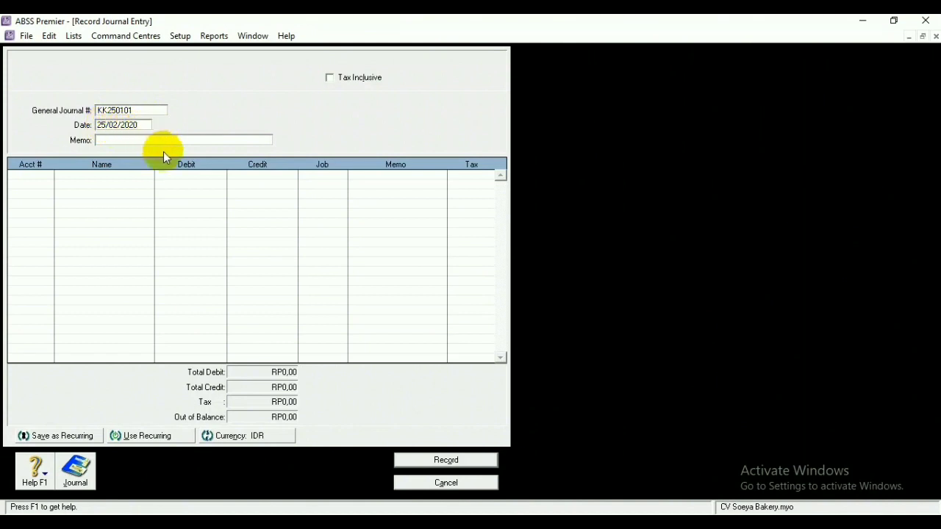
Enter the memo 'Pembayaran gaji Karyawan'
left_click(127, 139)
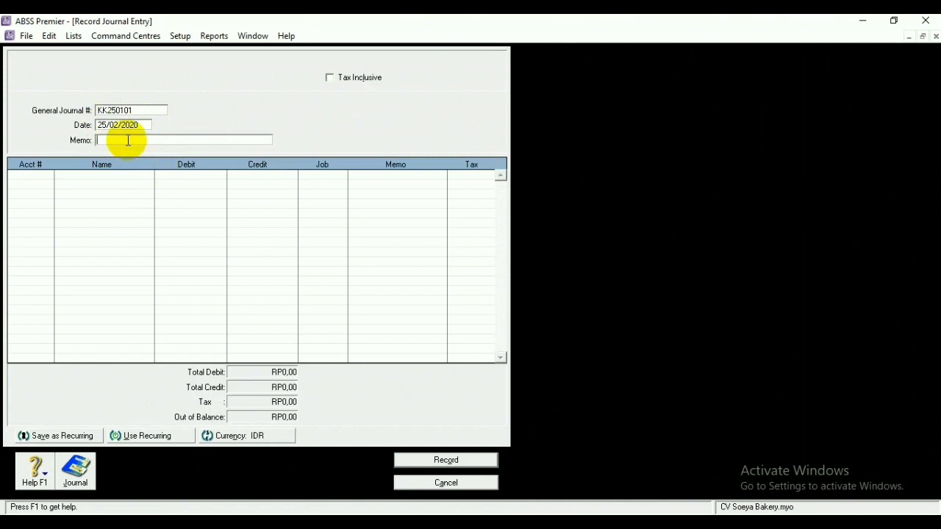
type("Pembayaran g")
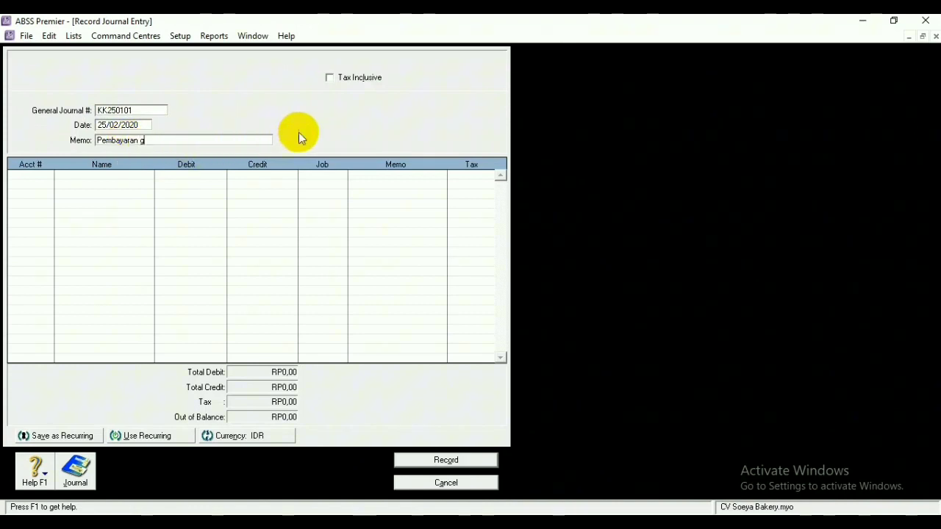
type("aji Karyawan")
left_click(35, 174)
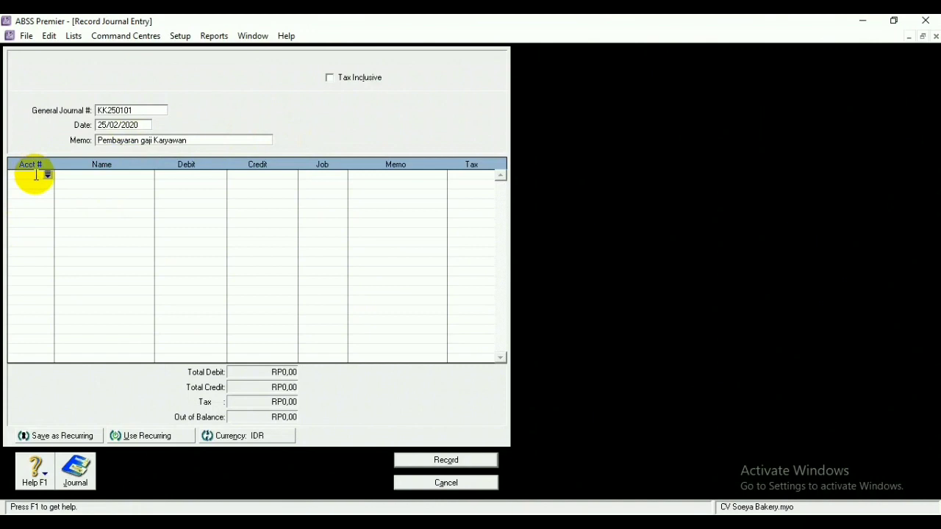
Put 2-1110 Hutang gaji on line one and 1-1200 Bank Mandiri on line two
left_click(47, 175)
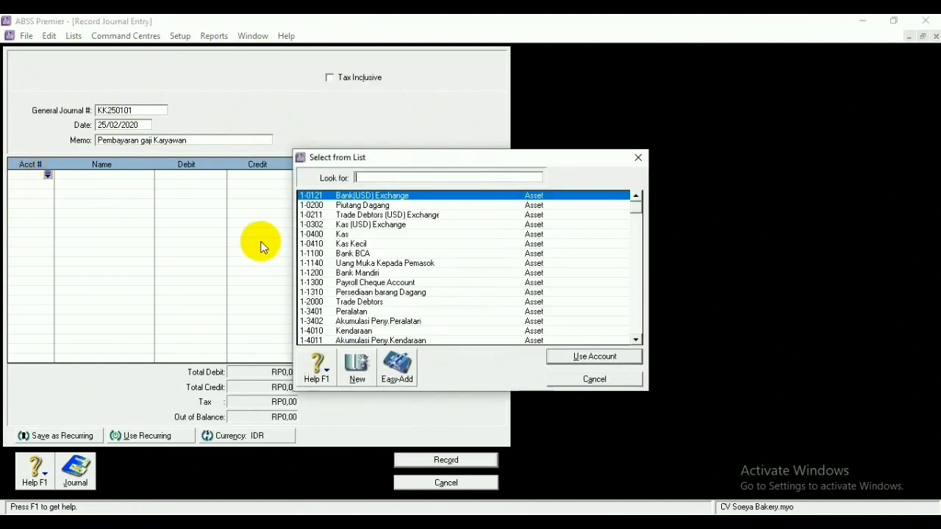
scroll(391, 267, "down", 2)
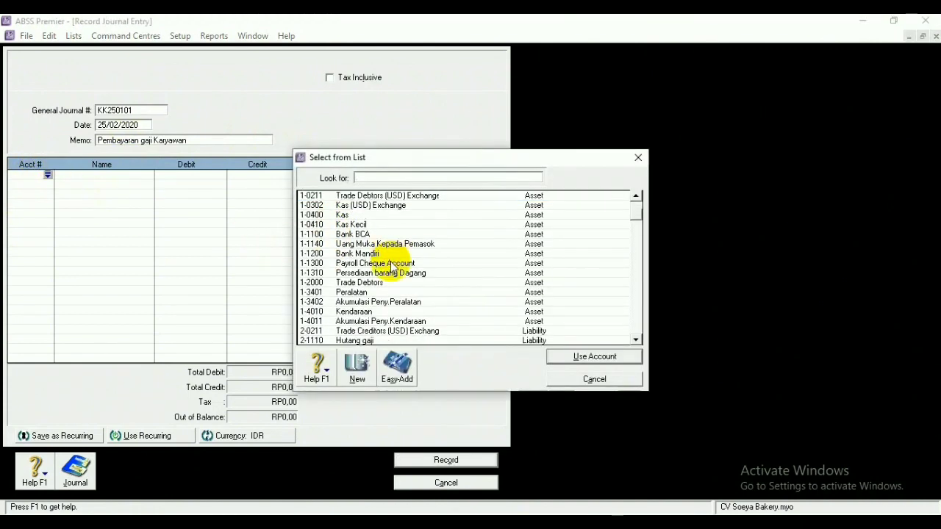
left_click(379, 301)
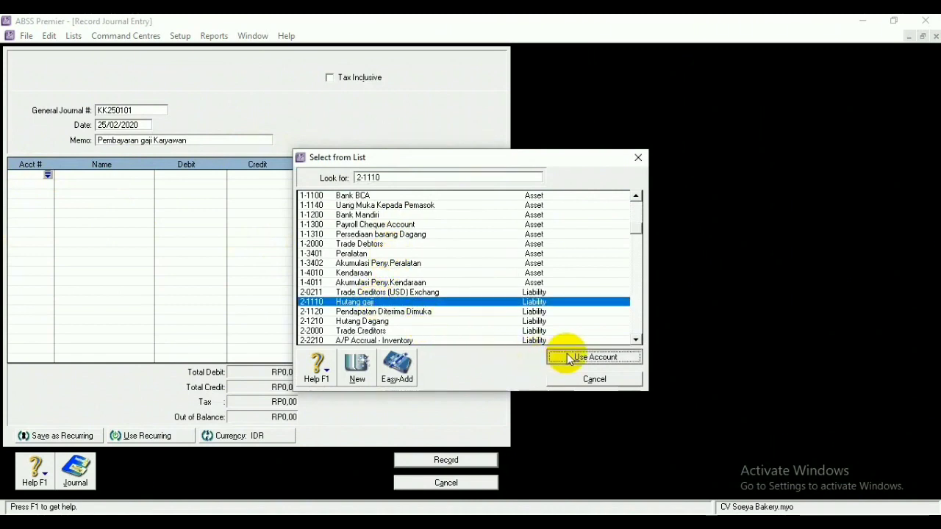
left_click(567, 356)
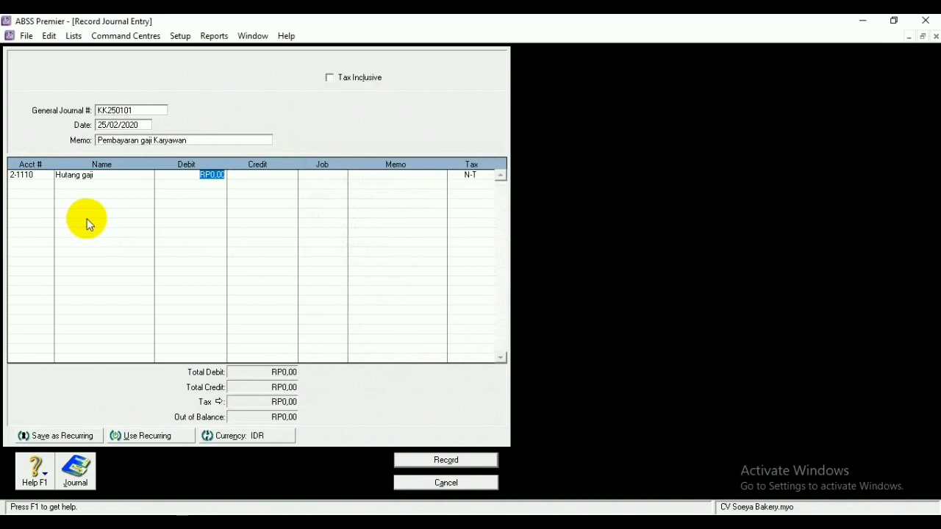
left_click(37, 185)
left_click(47, 183)
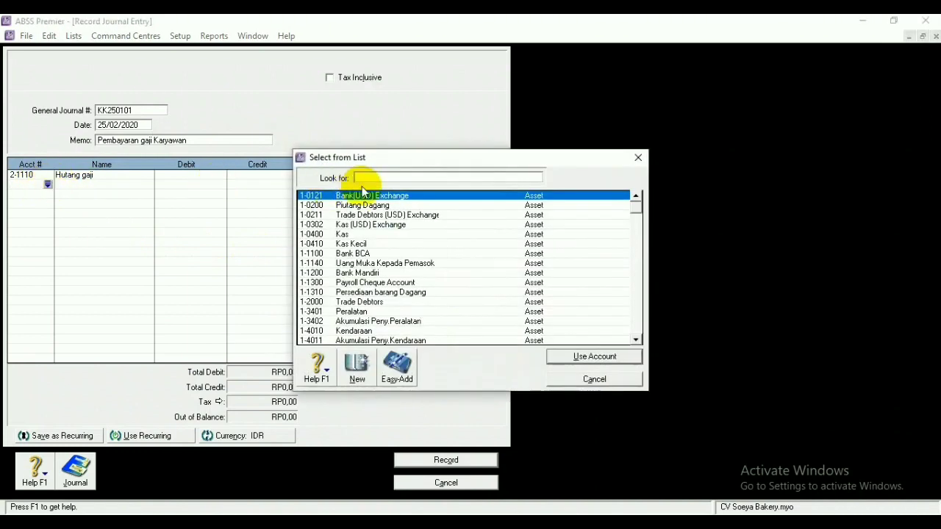
left_click(380, 273)
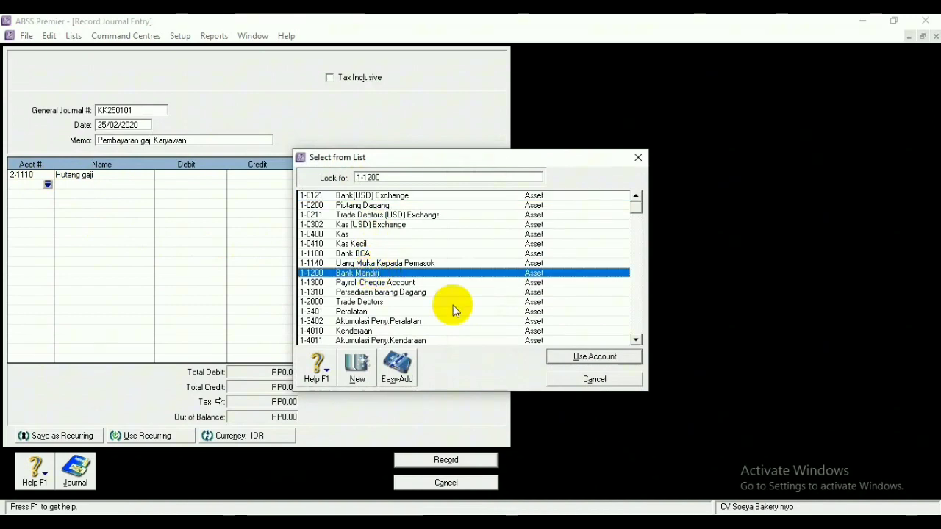
left_click(557, 358)
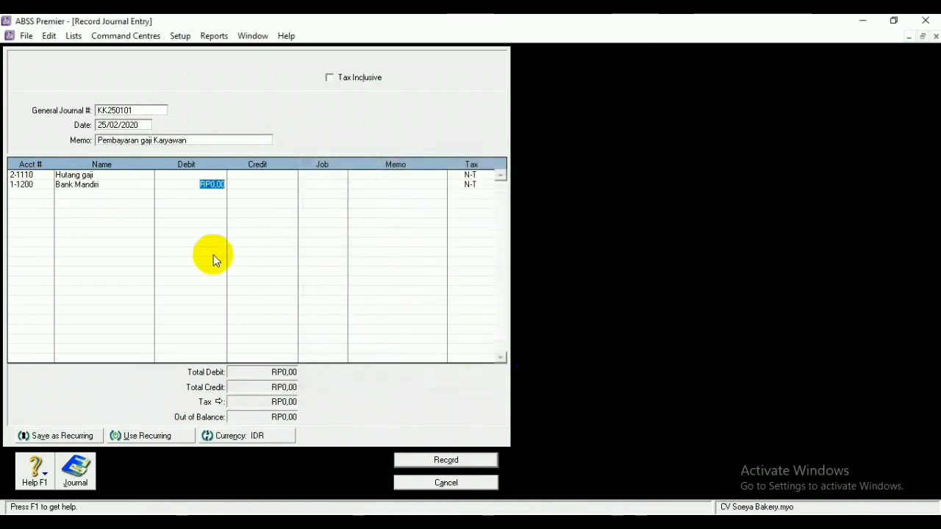
Debit Hutang gaji RP2.000.000,00, balance the Bank Mandiri credit, and record the entry
left_click(221, 176)
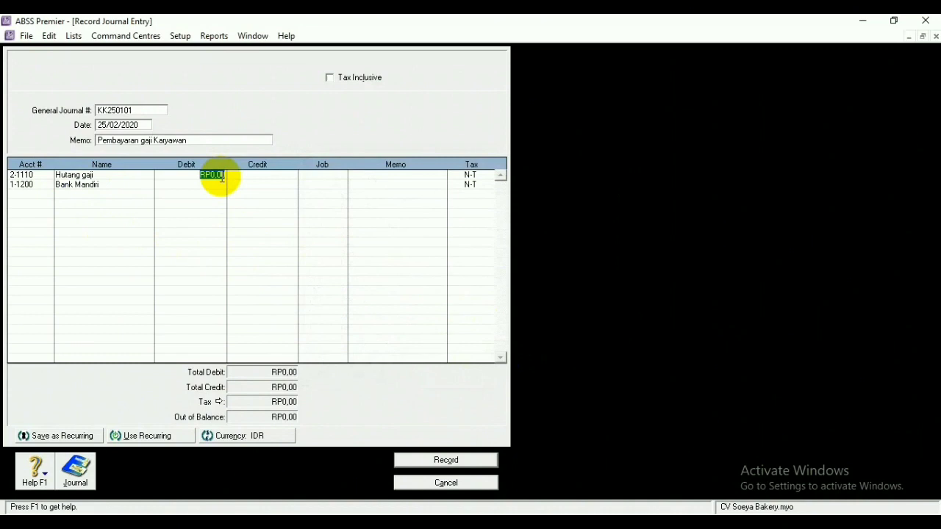
key("BackSpace")
type("20000")
left_click(250, 184)
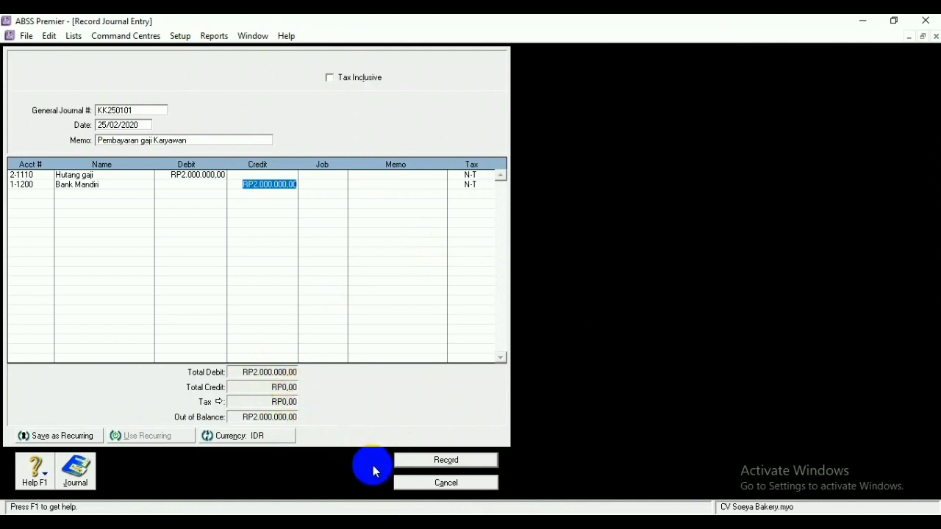
left_click(439, 462)
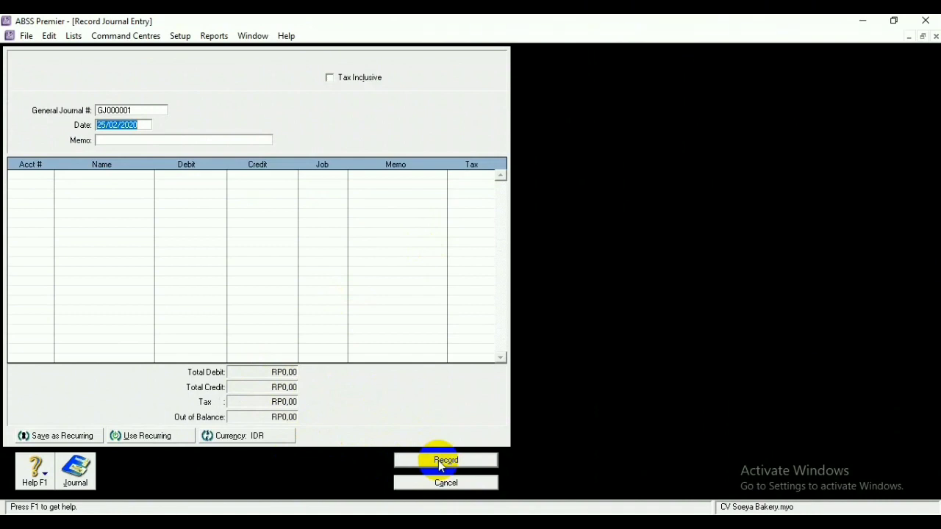
left_click(143, 108)
Retype the journal number and switch the entry's currency to USD at a 14.000 rate
key("BackSpace")
type("Kk")
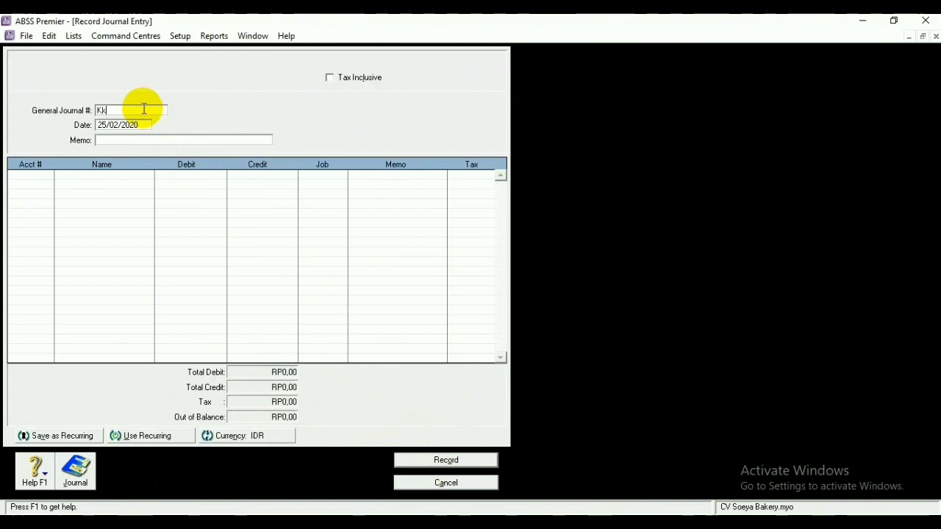
type("K")
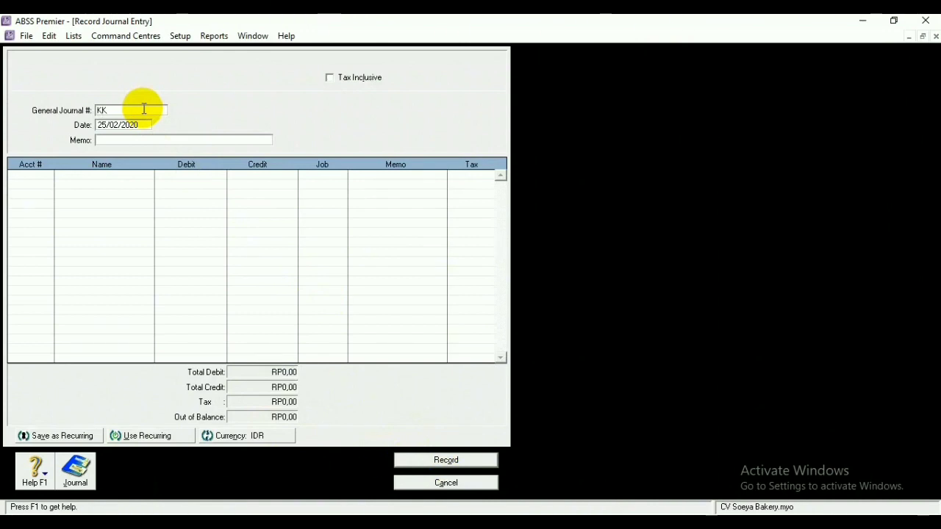
type("250102")
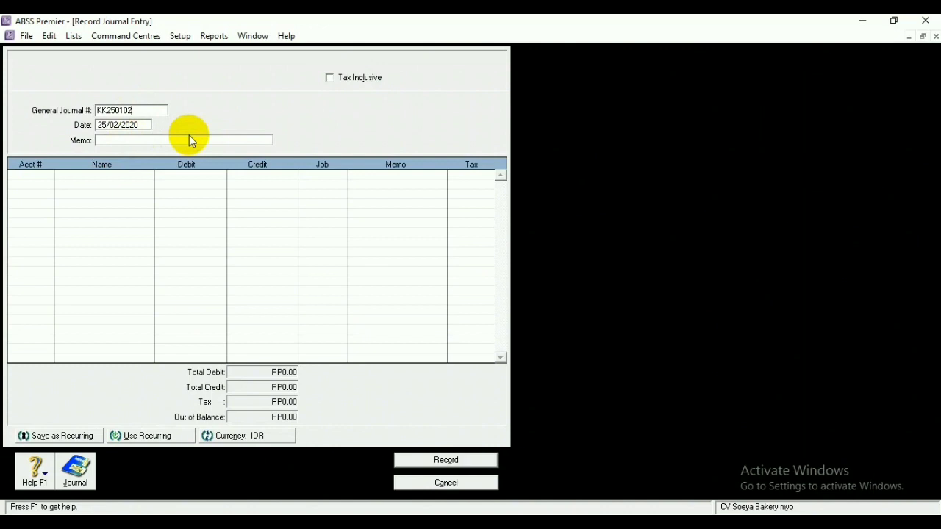
left_click(254, 437)
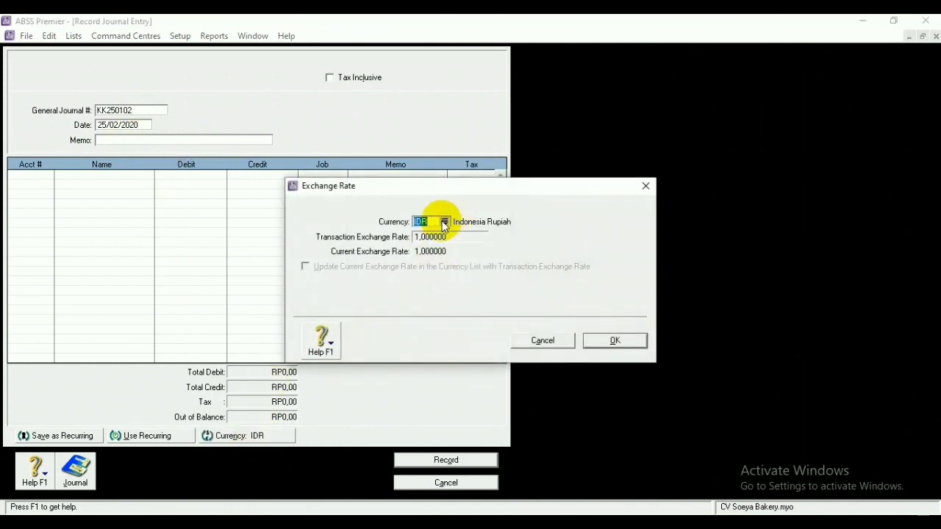
left_click(443, 221)
left_click(380, 292)
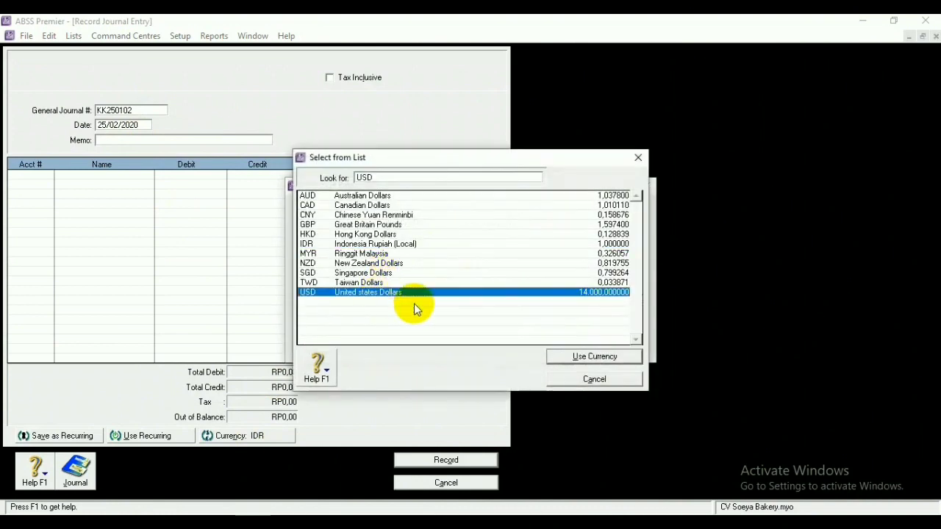
left_click(573, 357)
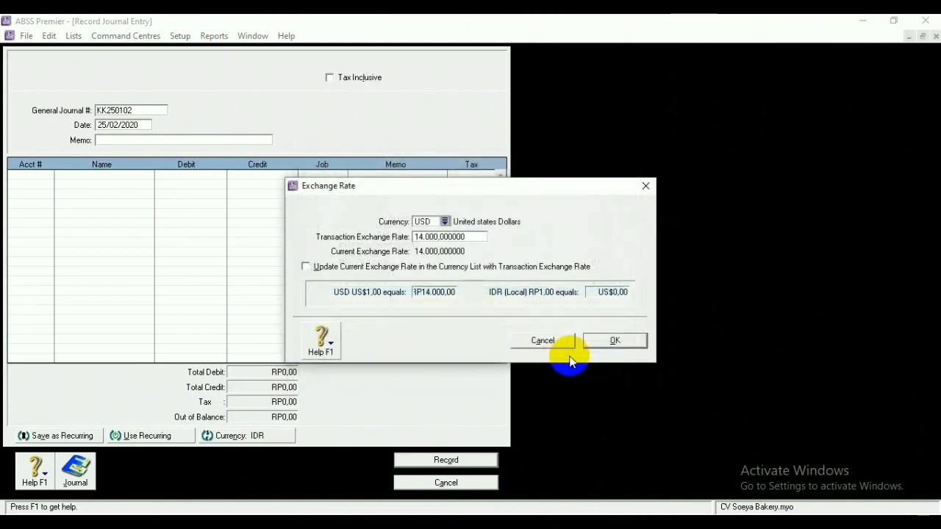
left_click(599, 341)
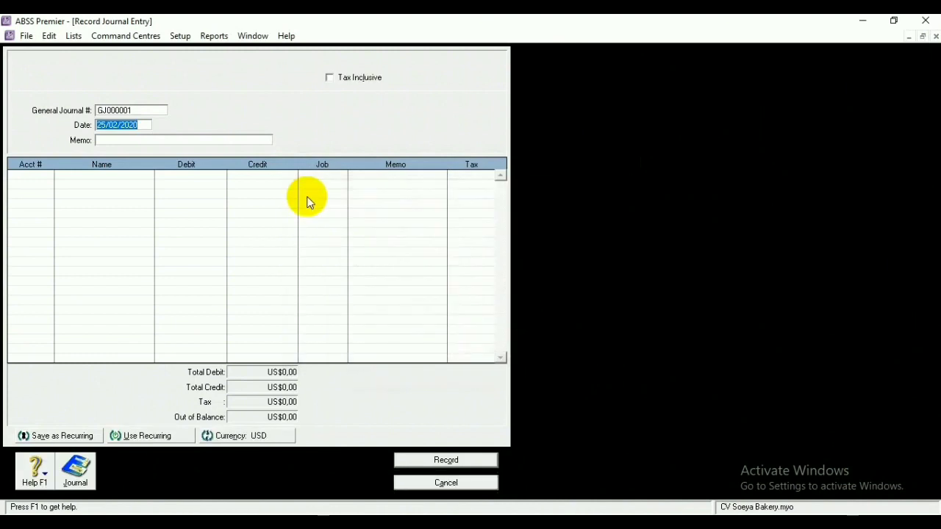
left_click(150, 111)
Number the journal KK250102 with the memo 'Pembayaran gaji Karyawan'
key("BackSpace")
type("KK")
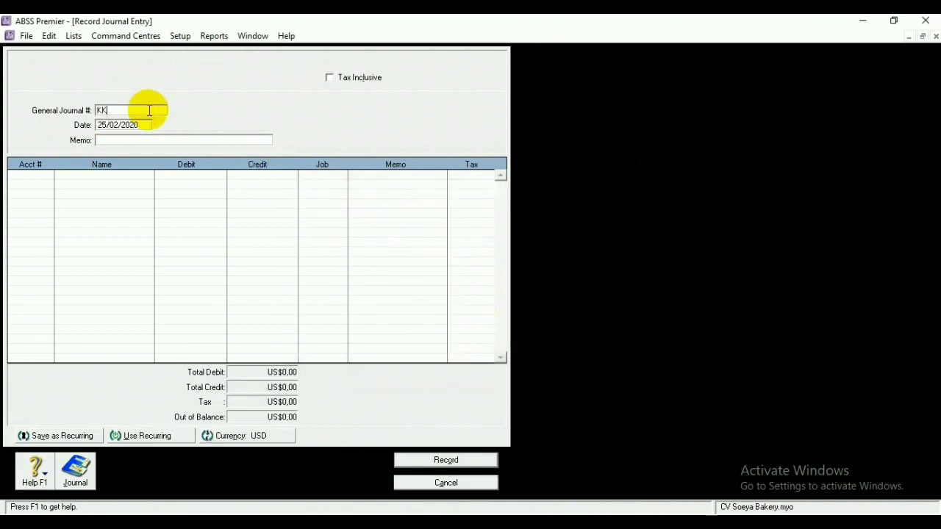
type(",50102")
left_click(117, 140)
type("P")
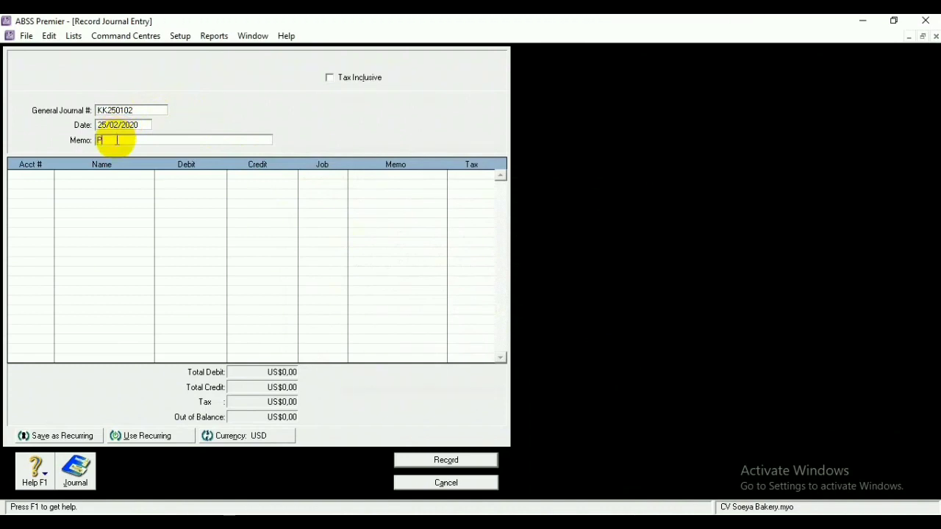
type("embayaran gaji Karyawan")
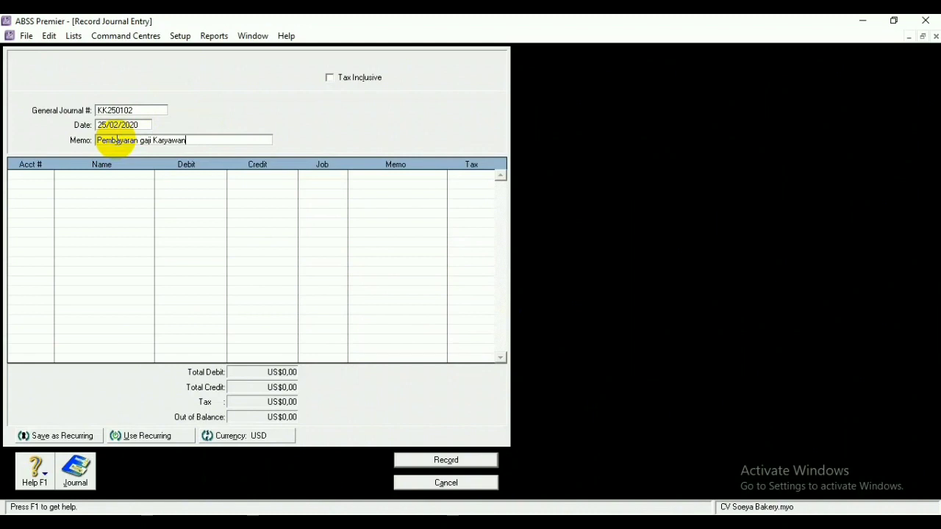
Put 2-1110 Hutang gaji on line one and 1-0120 Bank(USD) on line two
left_click(39, 175)
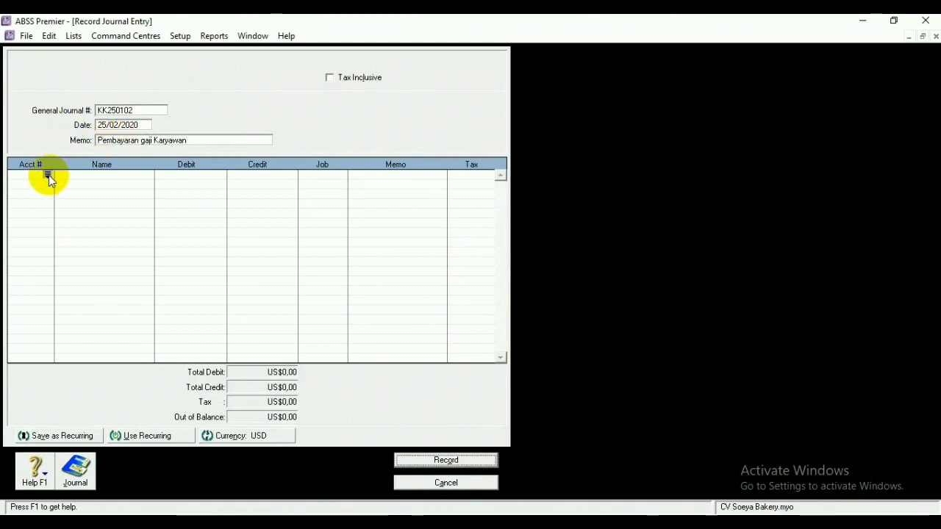
left_click(48, 175)
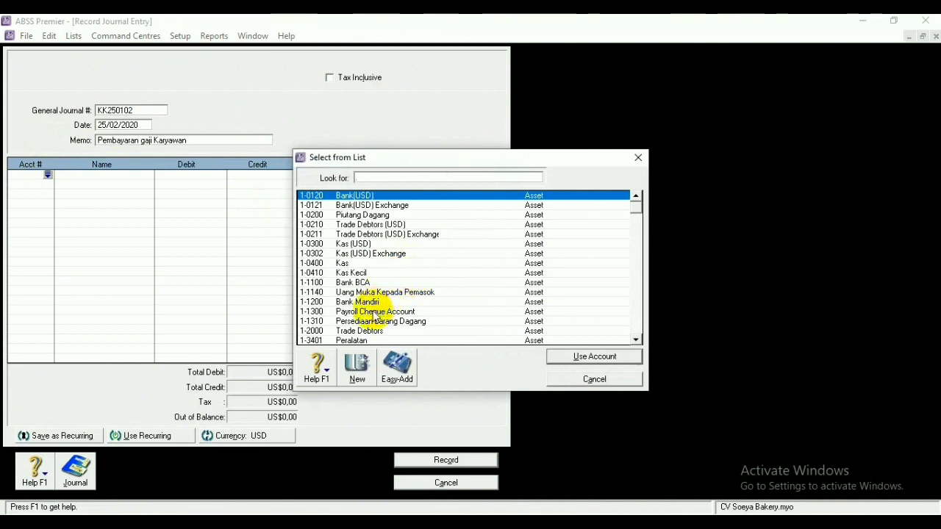
scroll(376, 315, "down", 3)
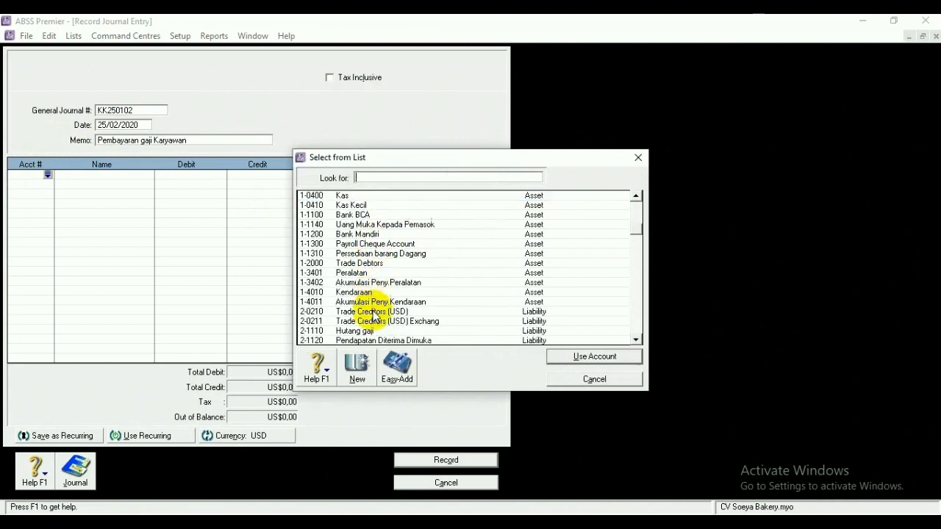
scroll(375, 315, "down", 1)
left_click(376, 321)
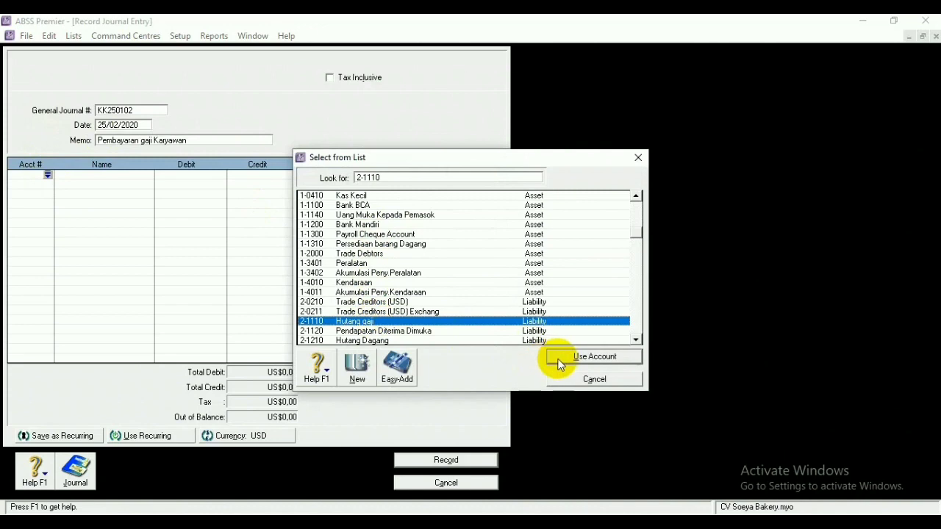
left_click(594, 357)
left_click(44, 183)
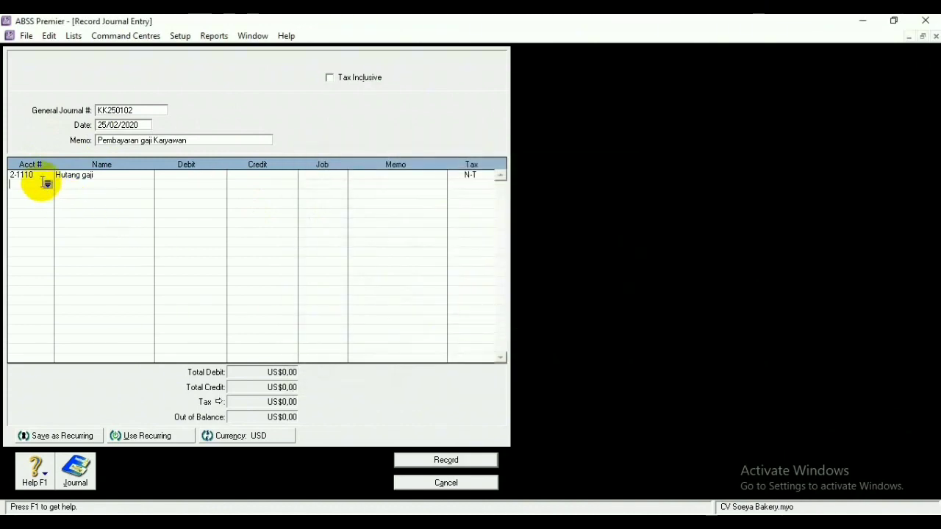
left_click(46, 183)
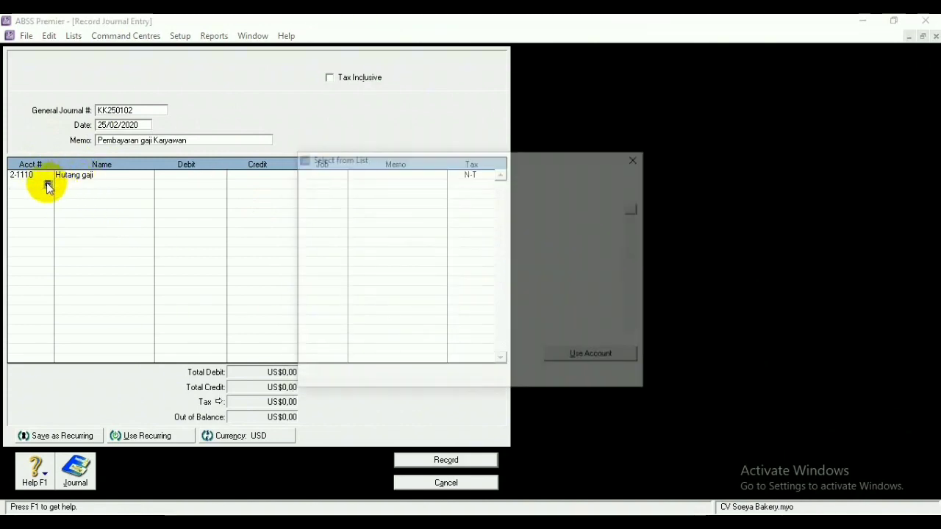
left_click(588, 357)
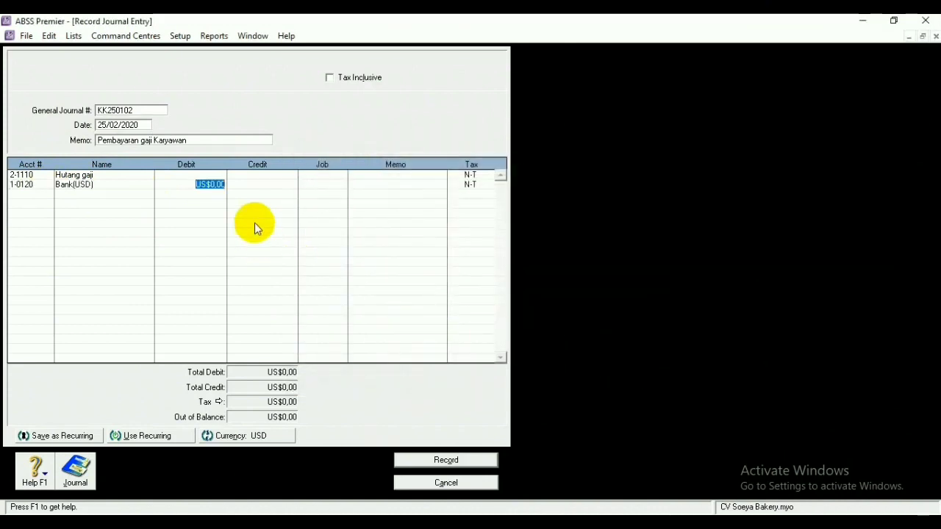
Debit Hutang gaji US$150, balance the Bank(USD) credit, and record the entry
left_click(213, 175)
type("150")
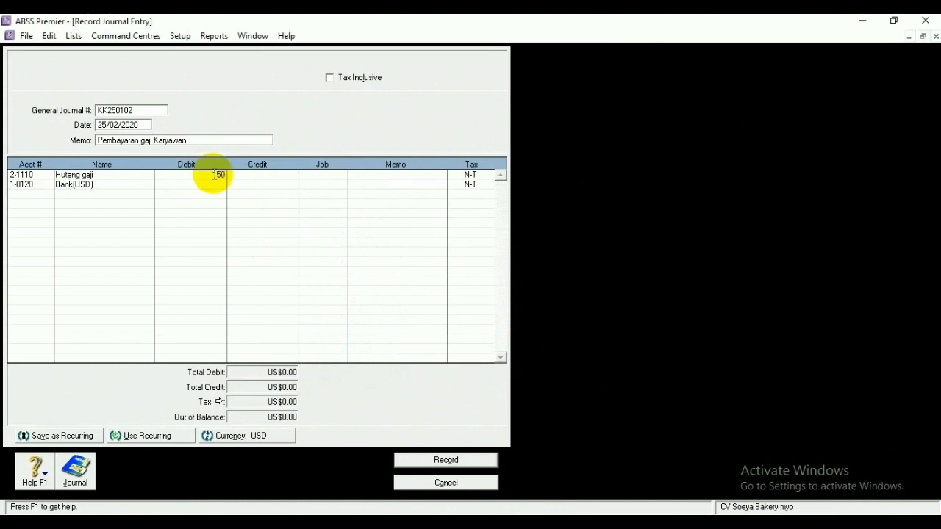
left_click(266, 185)
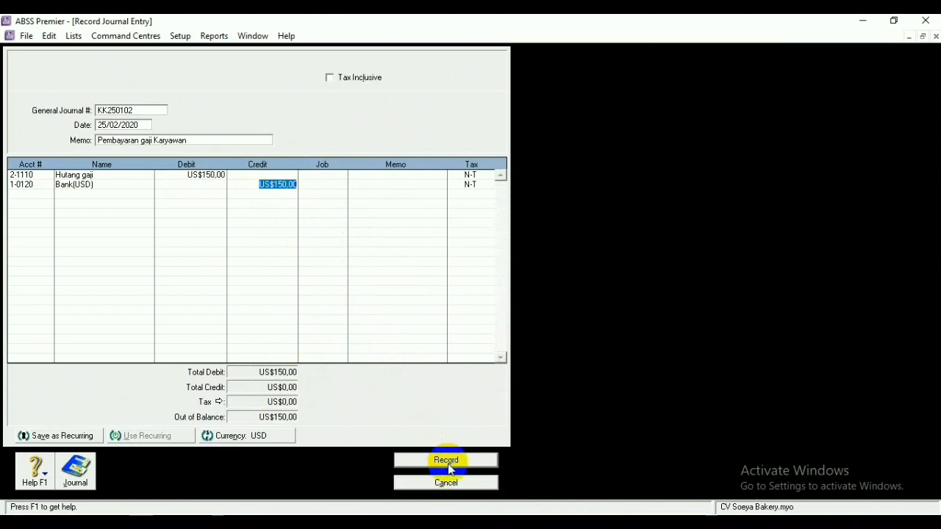
left_click(467, 460)
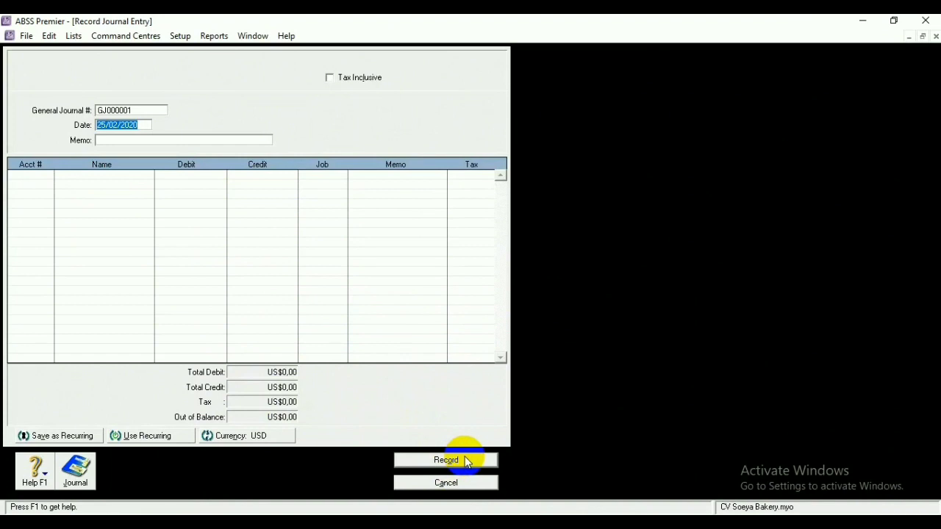
Switch the journal entry's currency back to Indonesia Rupiah (IDR)
left_click(271, 436)
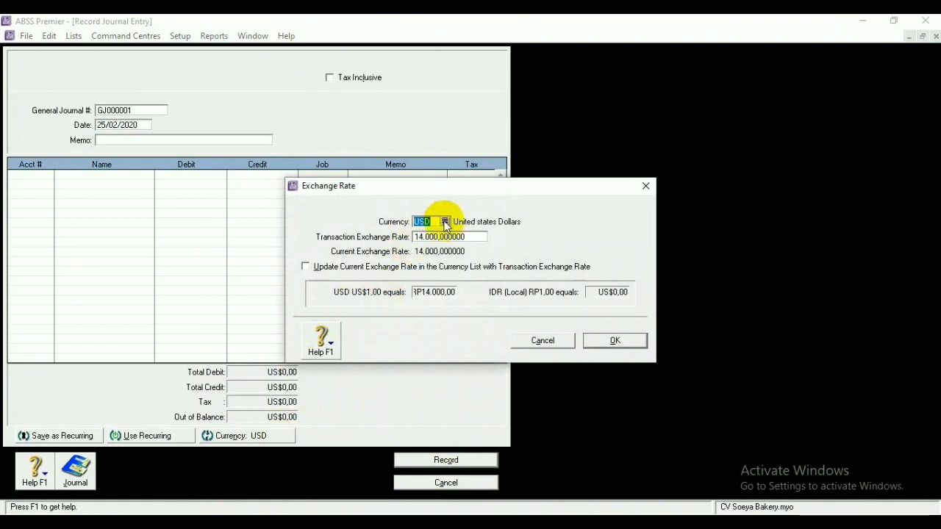
left_click(445, 222)
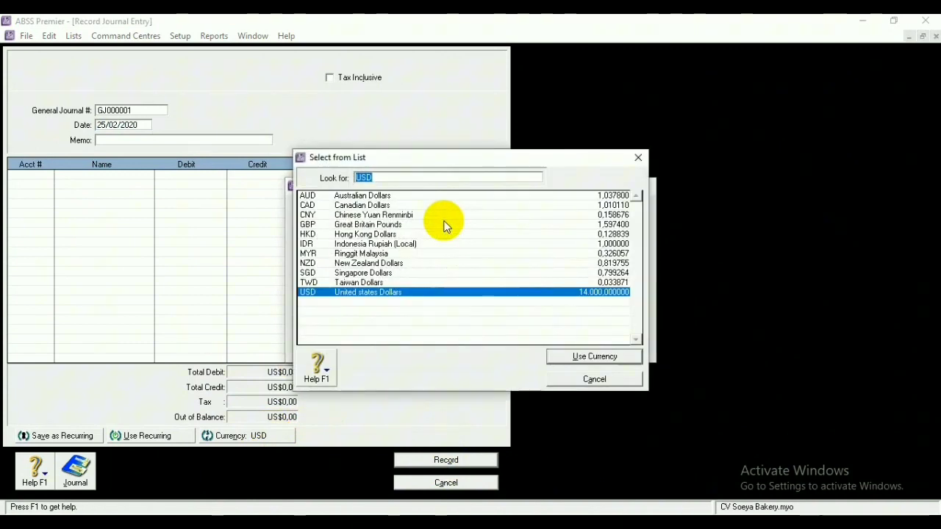
left_click(358, 245)
left_click(574, 355)
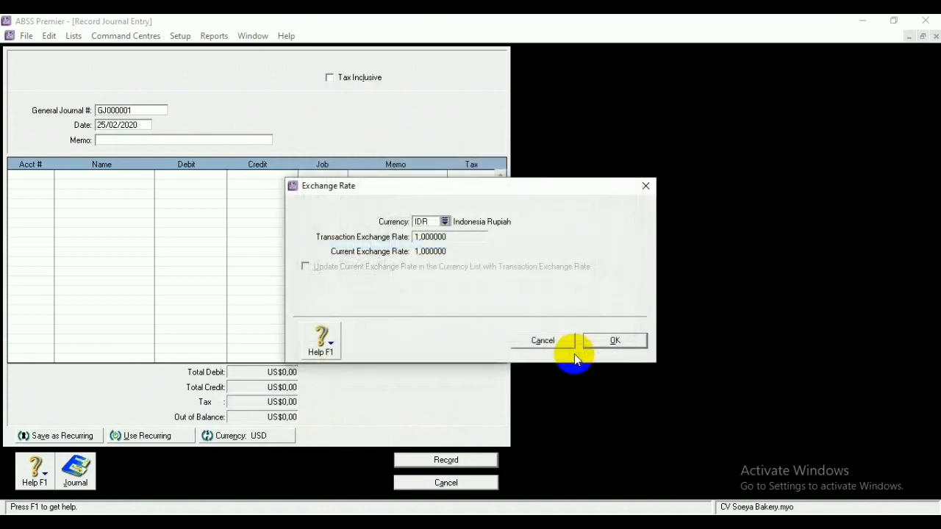
left_click(605, 341)
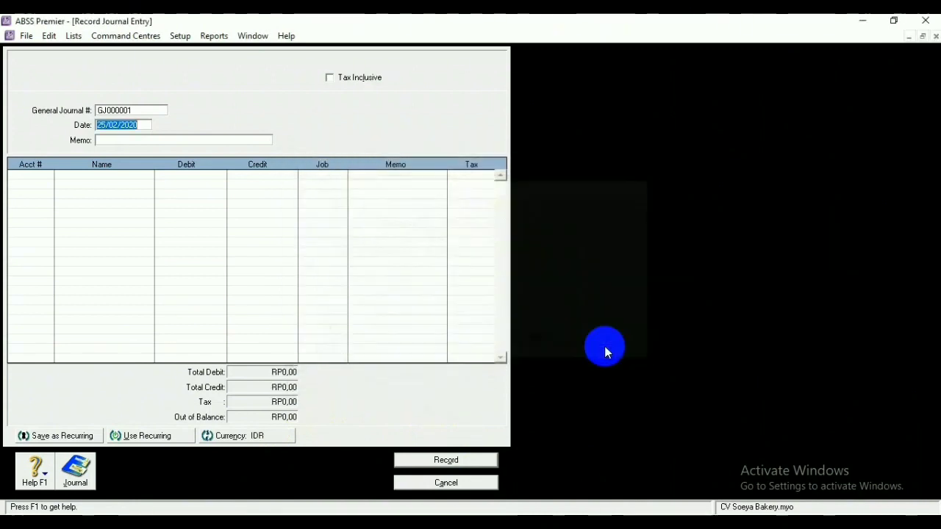
Number the journal KK250103 with the memo 'Pembayaran gaji Karyawan'
left_click(141, 111)
key("BackSpace")
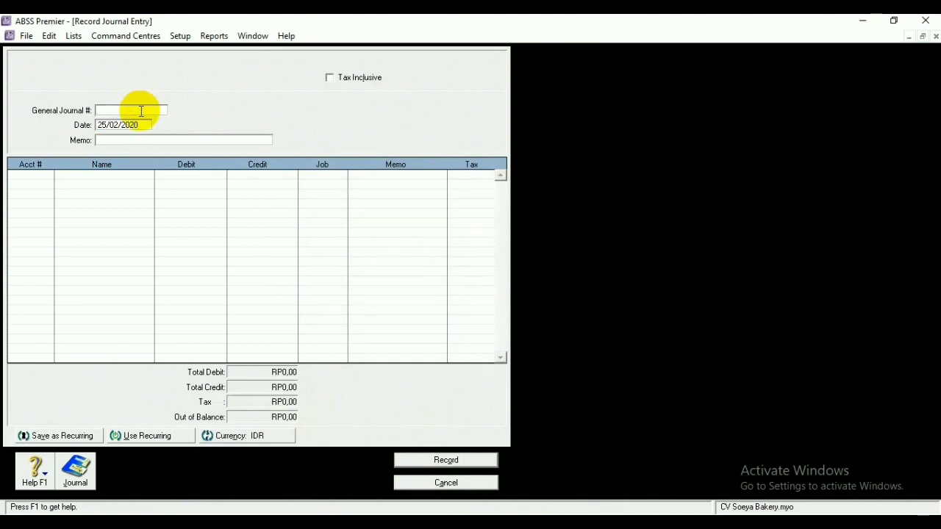
type("KK25")
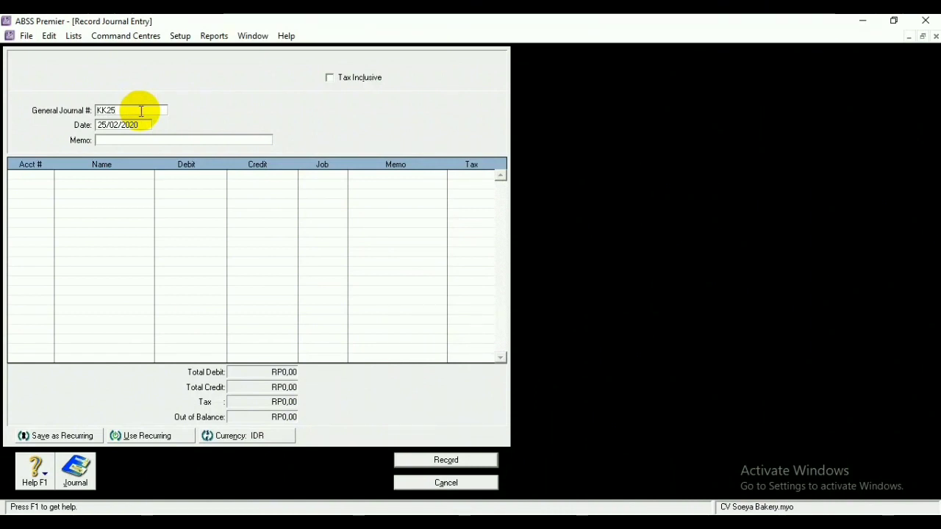
type("0103")
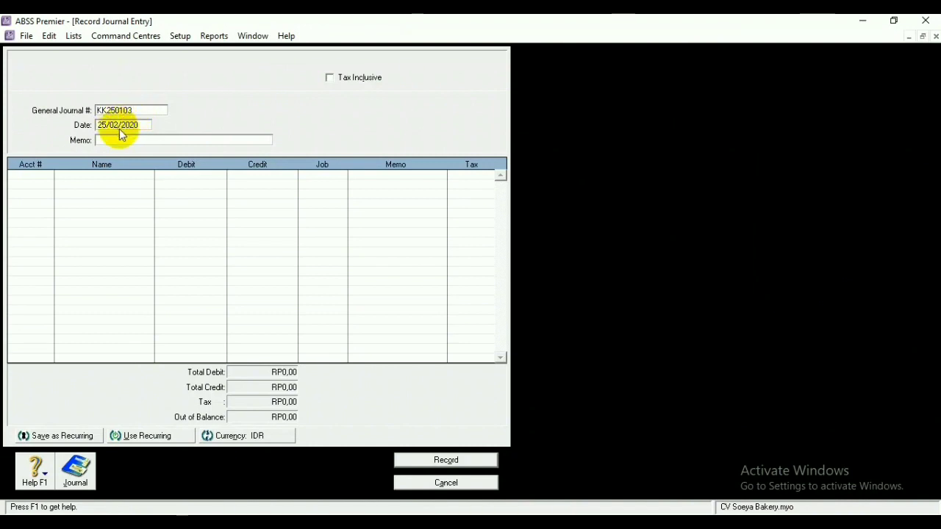
left_click(107, 142)
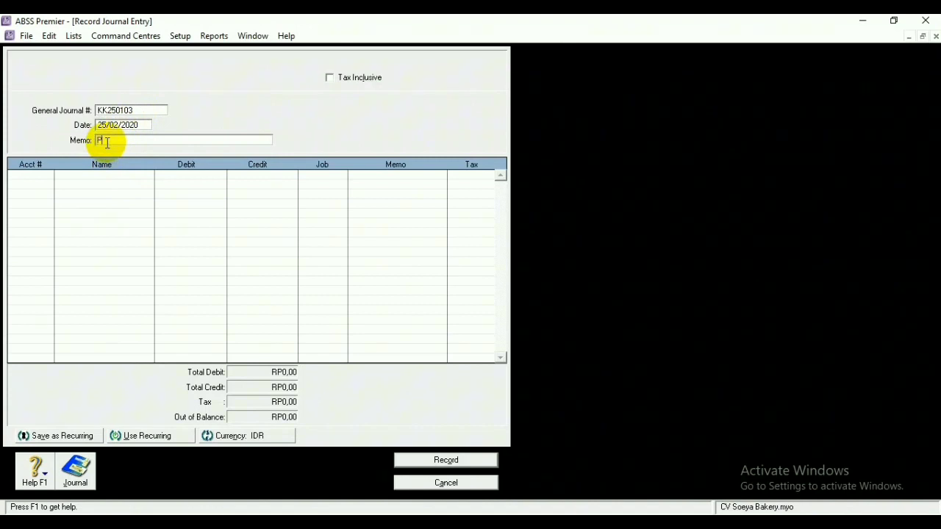
type("Pembayaran gaji Karyawan")
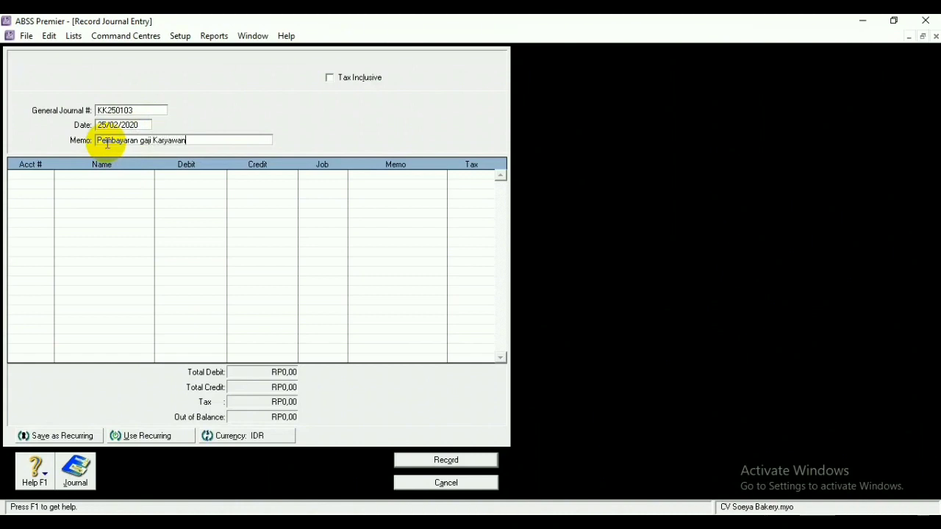
Put 2-1110 Hutang gaji on line one and Bank Mandiri on line two
left_click(34, 174)
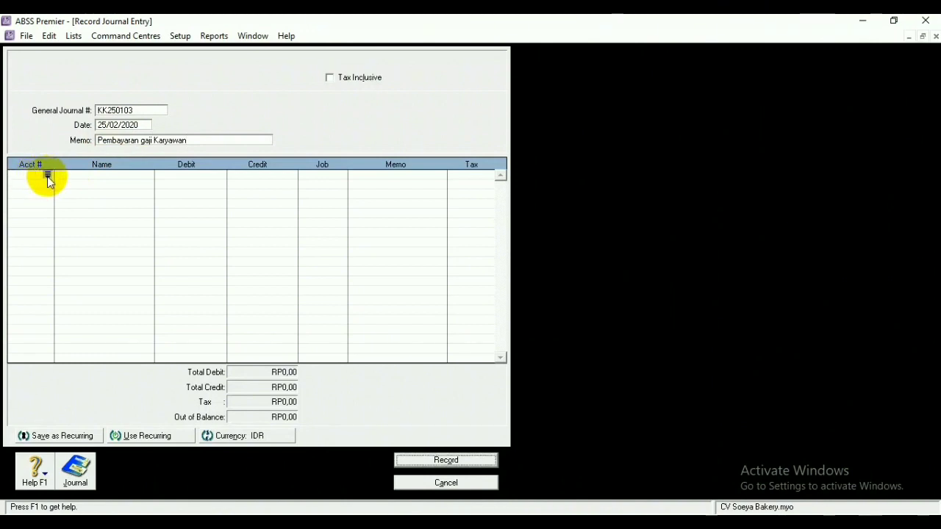
left_click(47, 176)
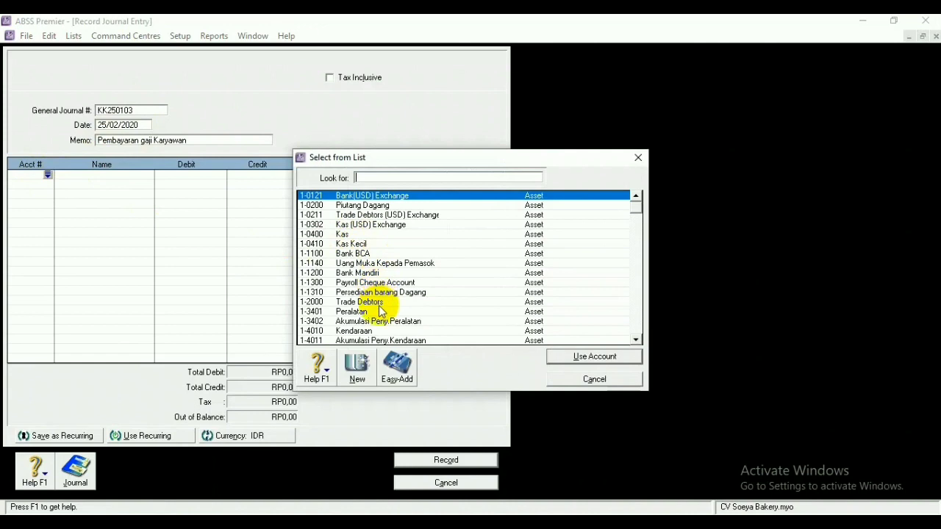
scroll(380, 311, "down", 2)
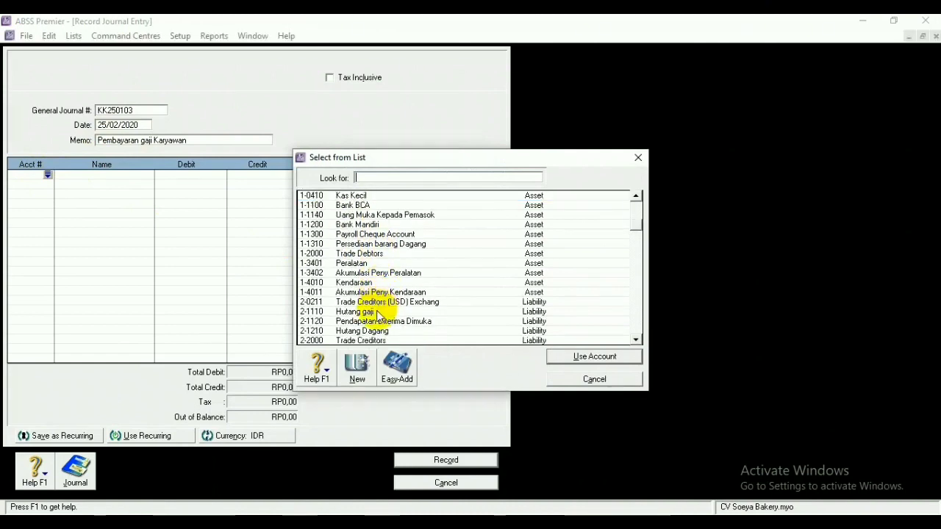
left_click(379, 311)
left_click(594, 356)
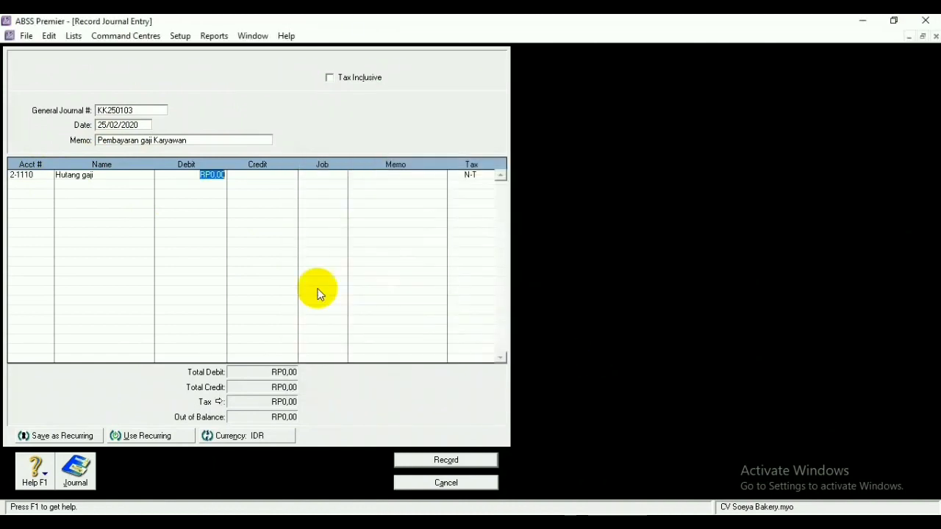
left_click(35, 185)
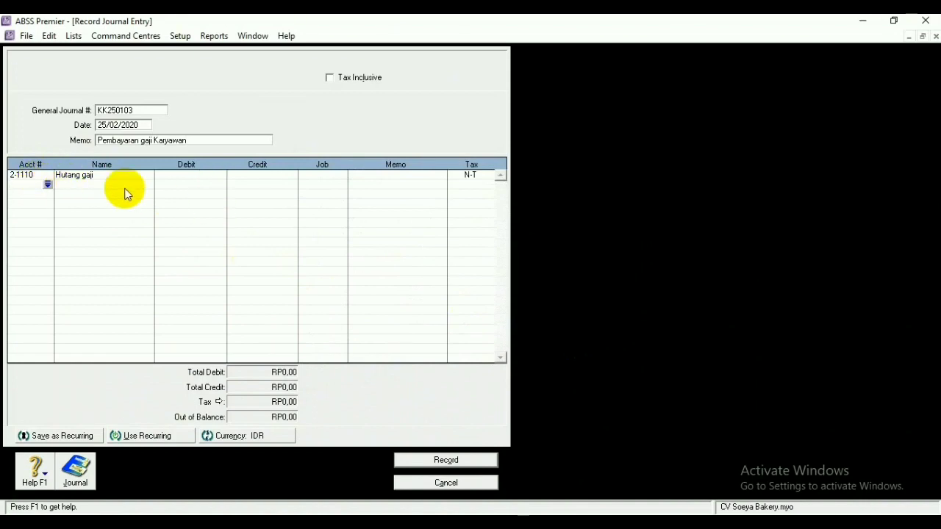
left_click(46, 183)
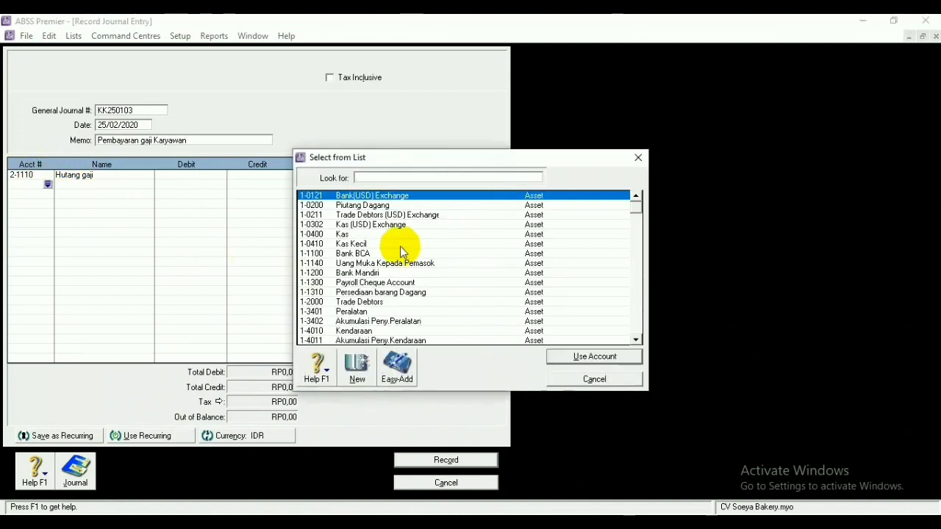
left_click(381, 273)
left_click(580, 356)
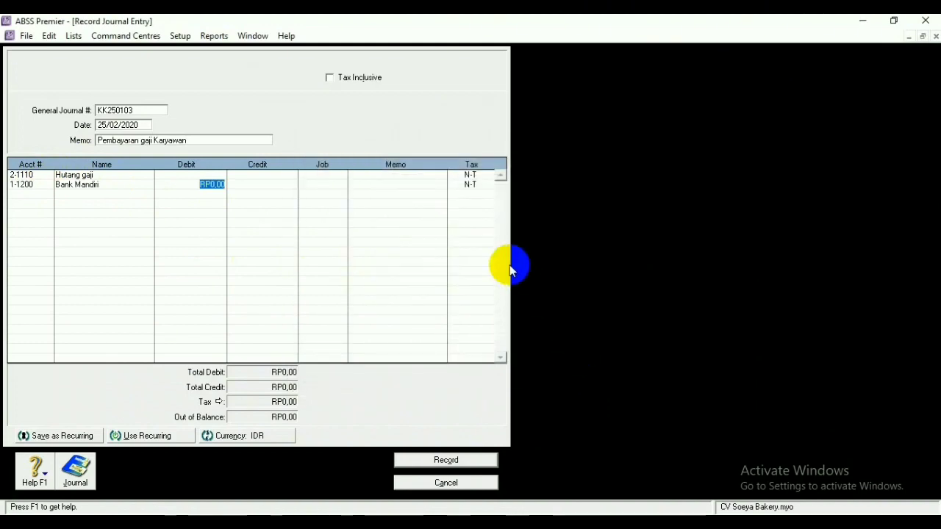
Debit Hutang gaji RP2.000.000, balance the Bank Mandiri credit, and record the entry
left_click(221, 175)
type("2000000")
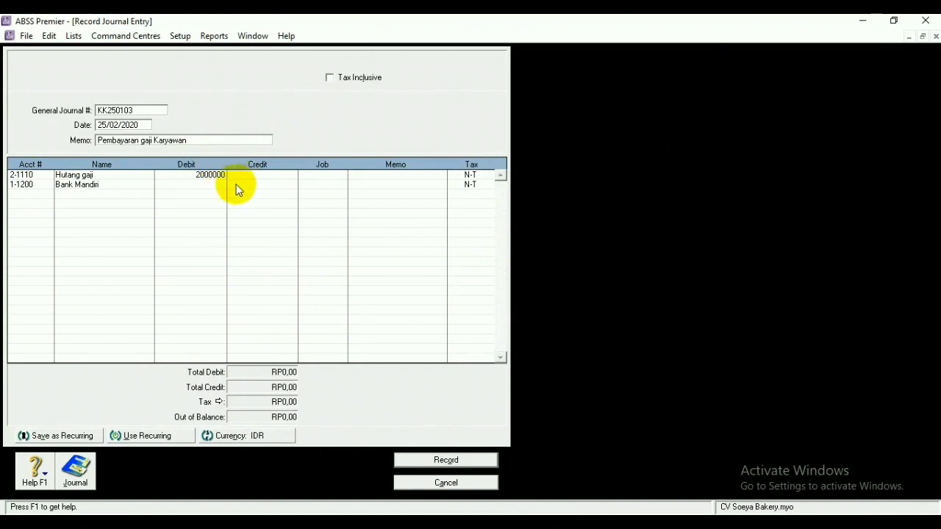
left_click(256, 182)
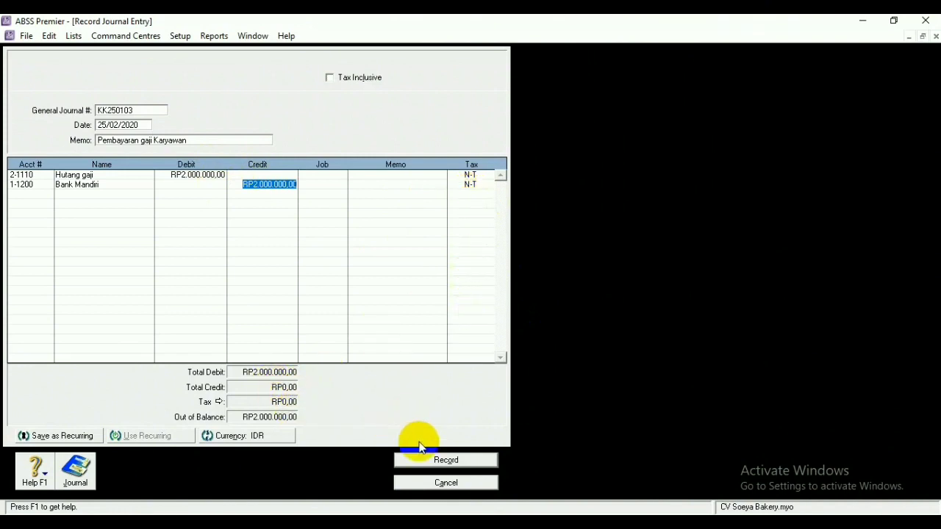
left_click(441, 460)
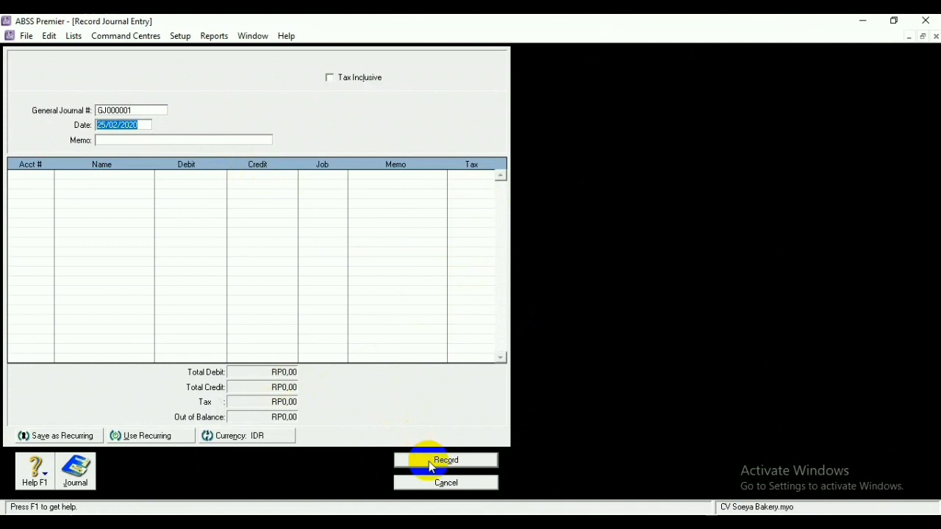
left_click(263, 437)
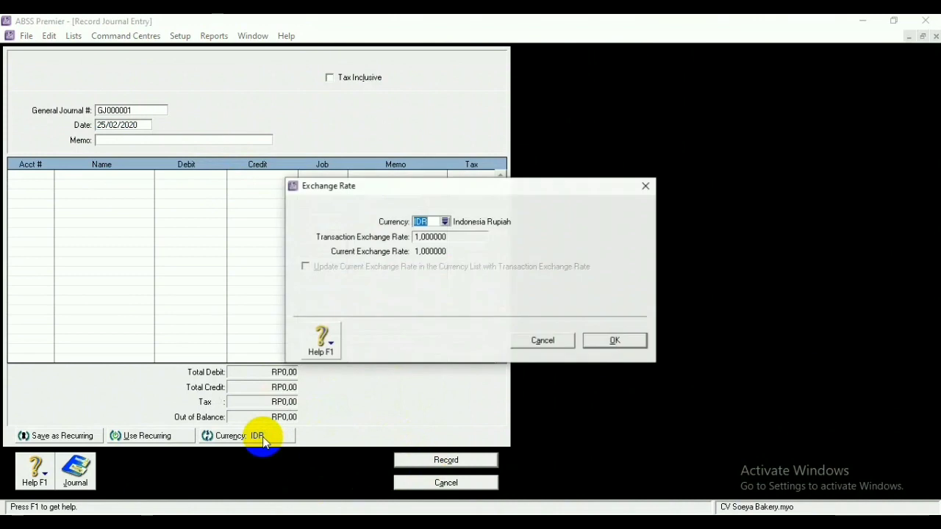
Set the entry's currency to US Dollars at the 14.000 exchange rate
left_click(444, 222)
left_click(388, 293)
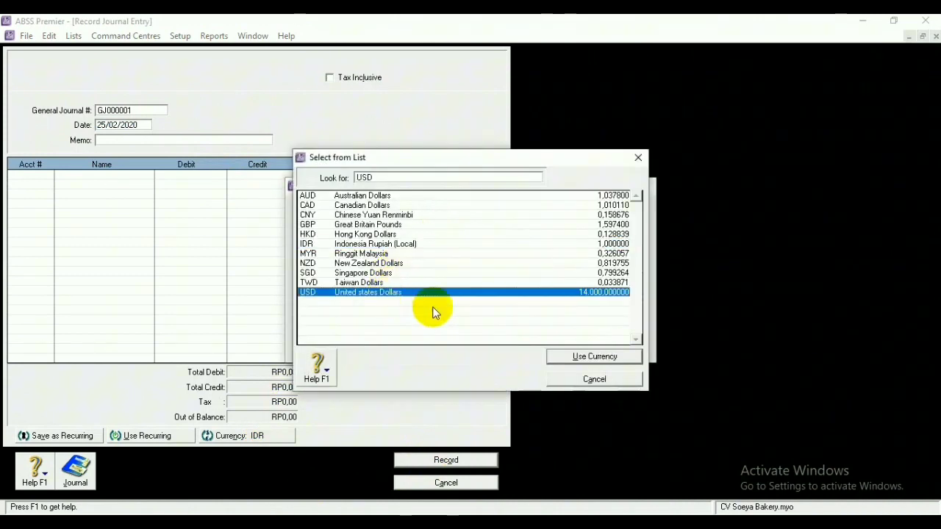
left_click(588, 357)
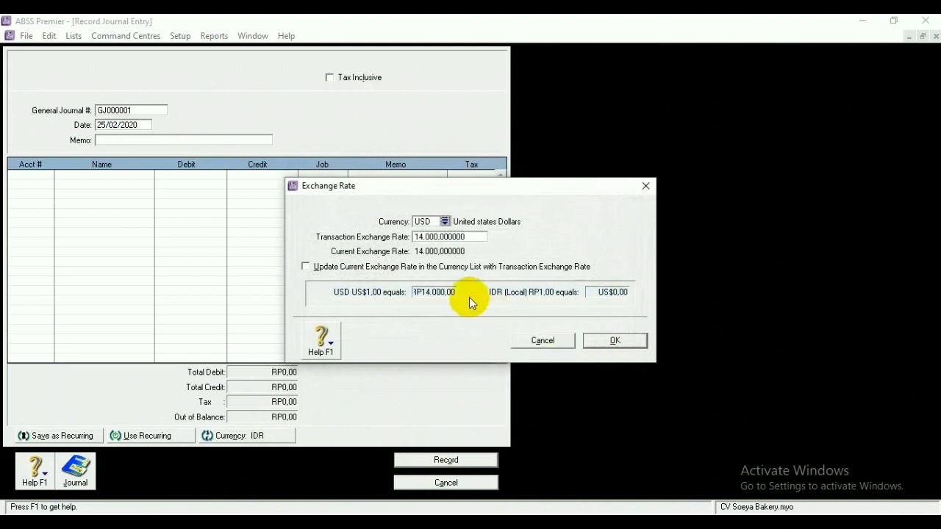
left_click(598, 338)
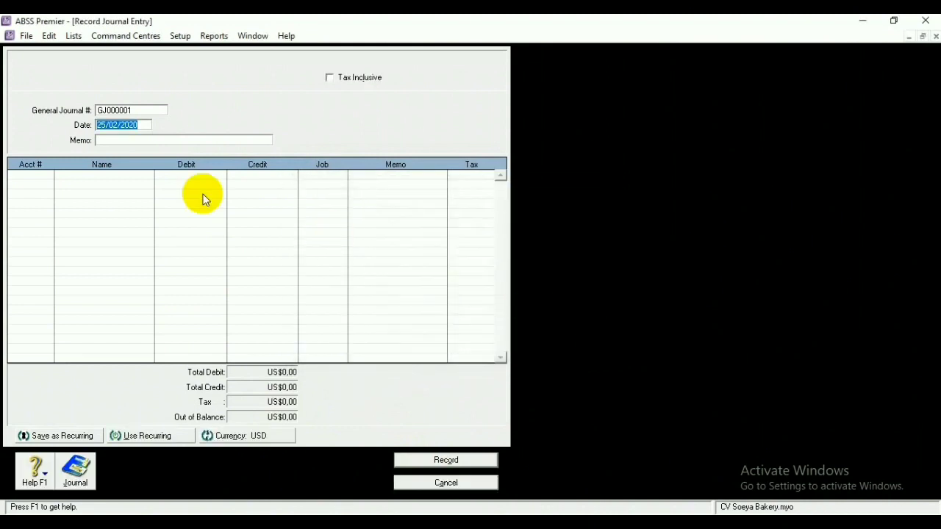
Number the journal KK250104 with the memo 'Pembayaran Gaji Karyawan'
left_click(140, 108)
key("BackSpace")
type("KK250104")
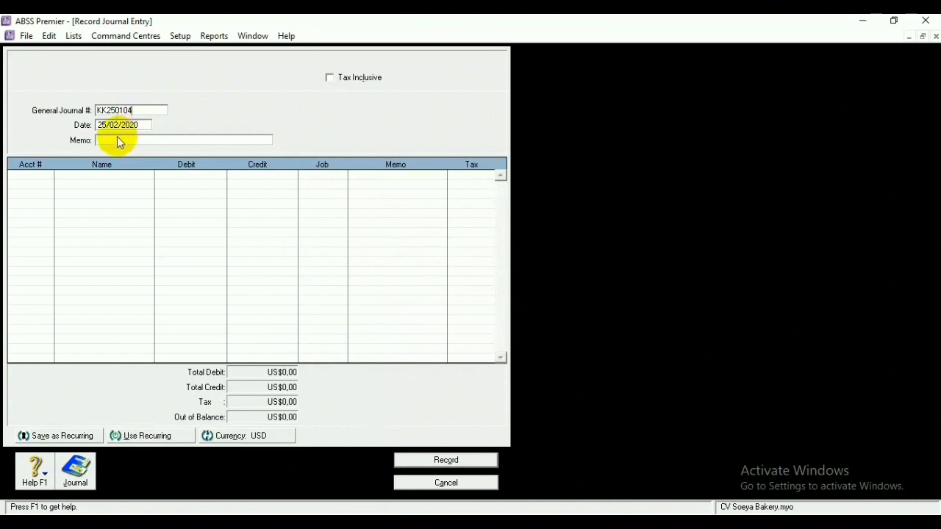
left_click(118, 137)
type("Pembayaran Gaji")
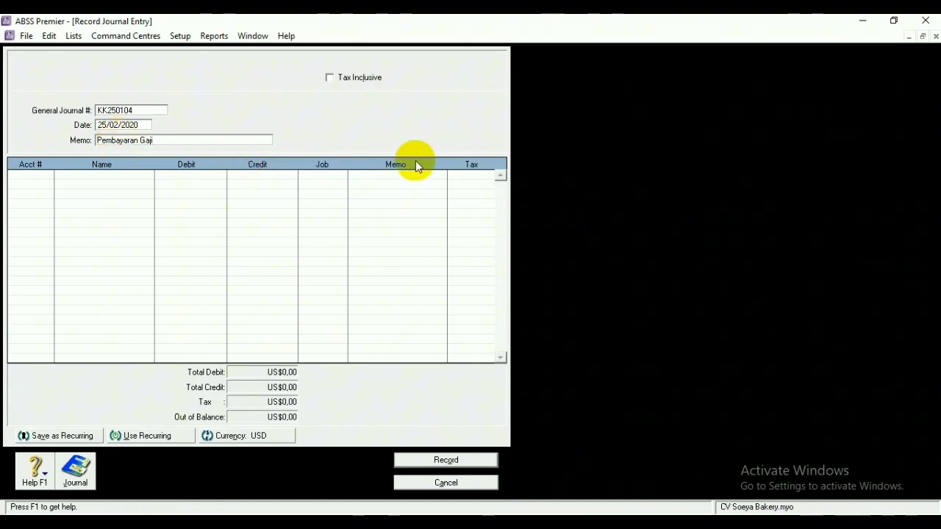
type(" Karyawan")
left_click(34, 175)
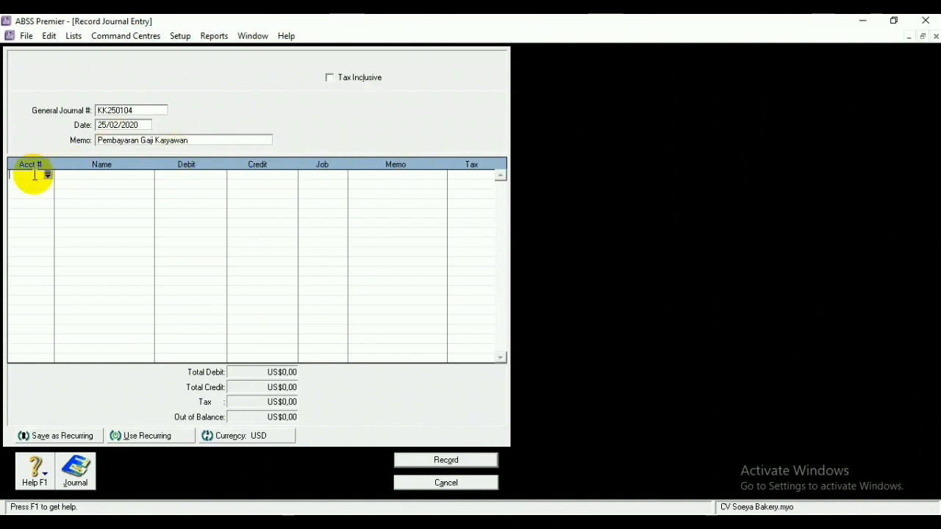
Put 2-1110 Hutang gaji on line one and 1-0120 Bank(USD) on line two
left_click(47, 174)
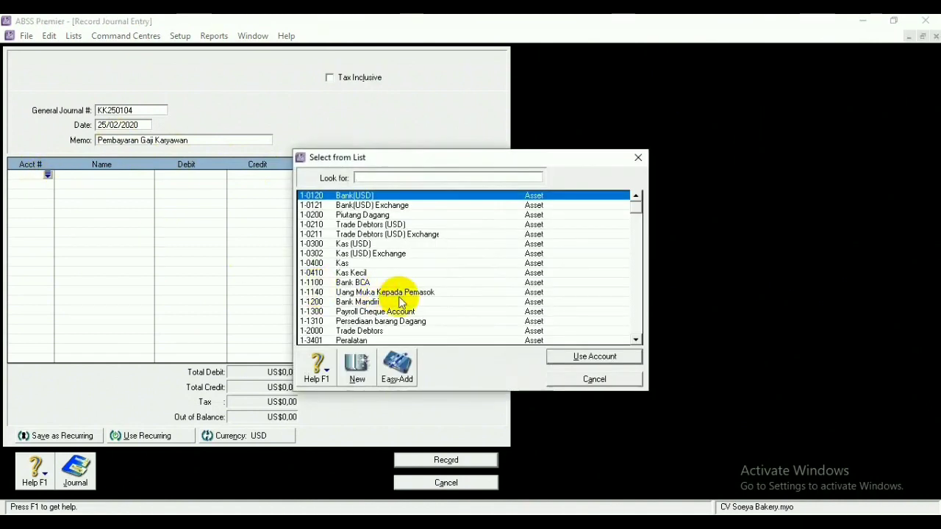
scroll(401, 301, "down", 3)
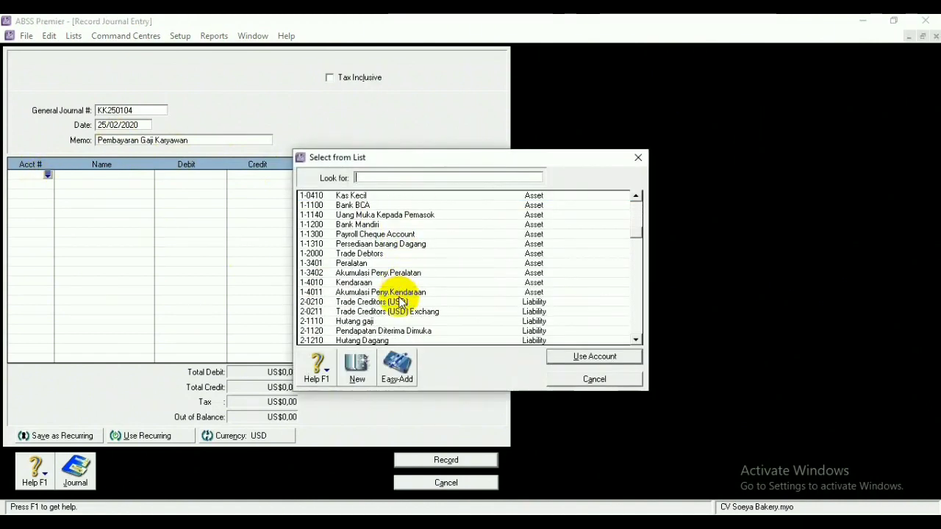
left_click(368, 321)
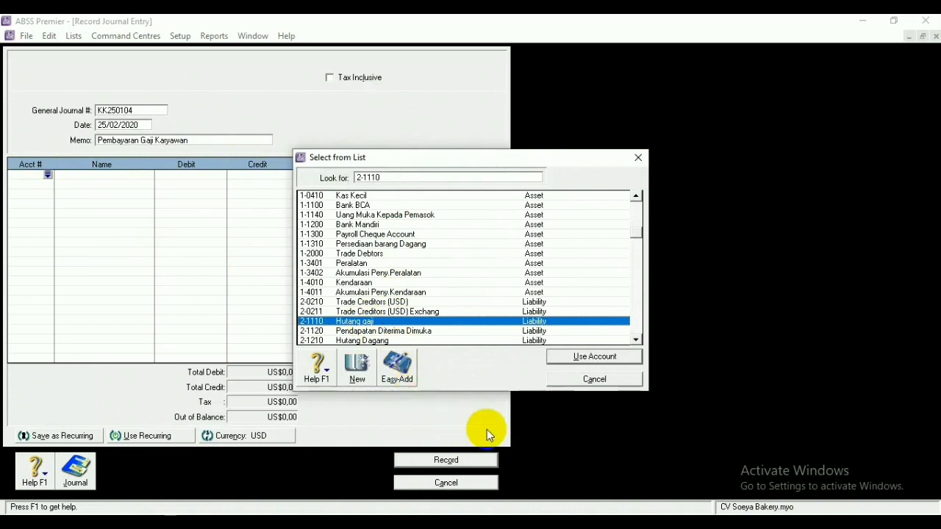
left_click(578, 357)
left_click(42, 184)
left_click(45, 184)
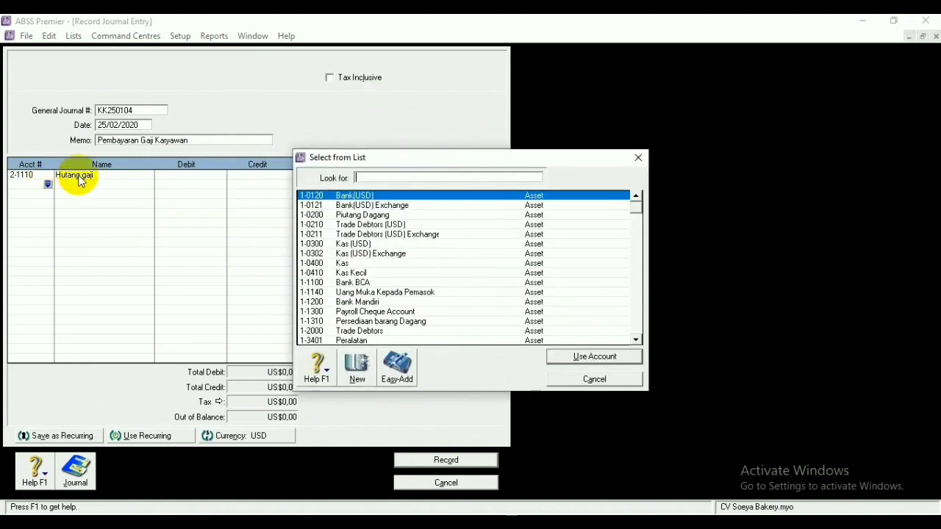
left_click(617, 358)
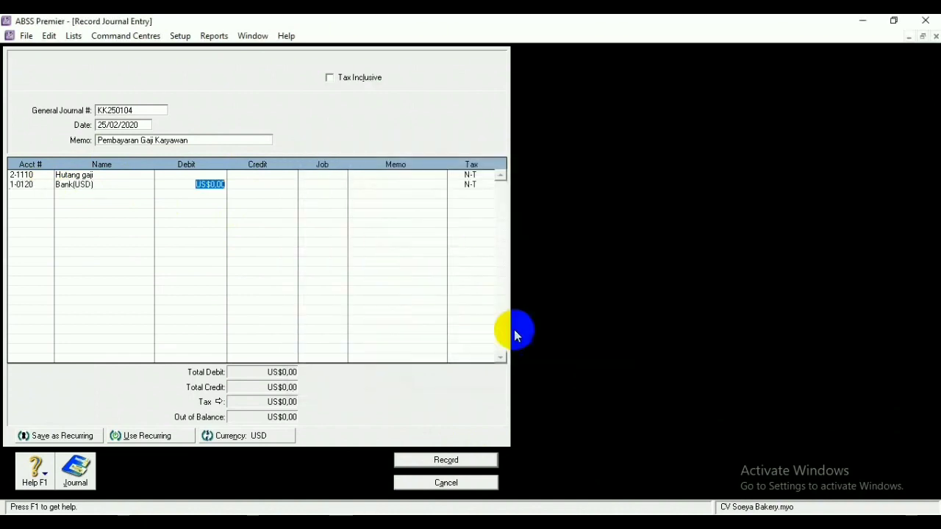
Debit Hutang gaji US$150,00, credit Bank(USD) US$150,00, and record the entry
left_click(212, 174)
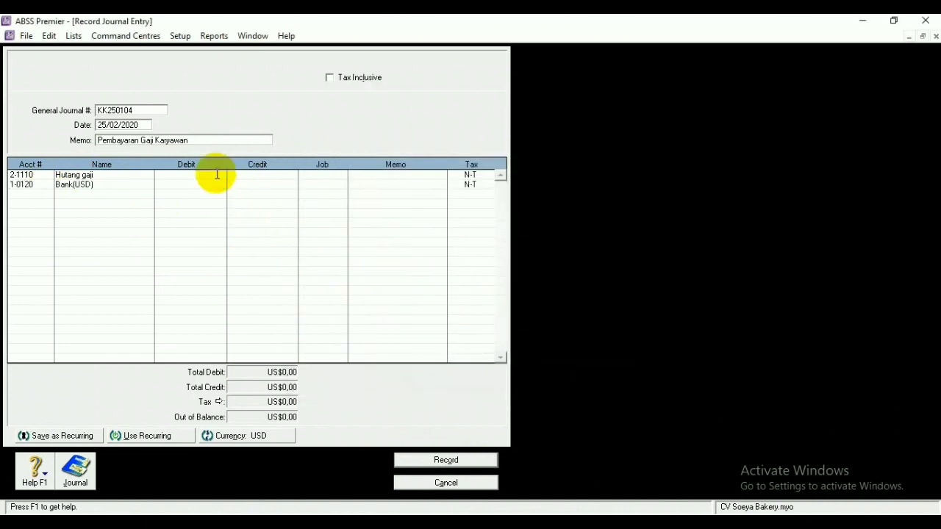
type("150")
left_click(213, 184)
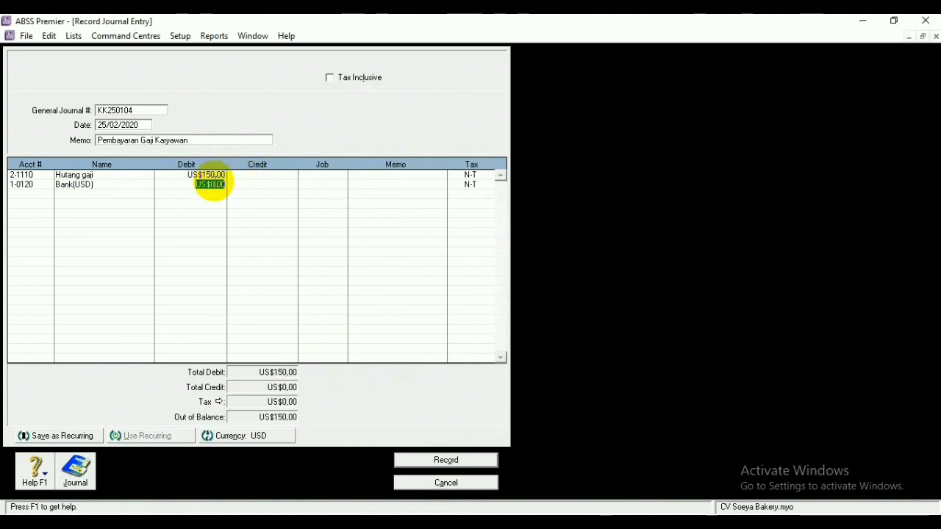
left_click(250, 185)
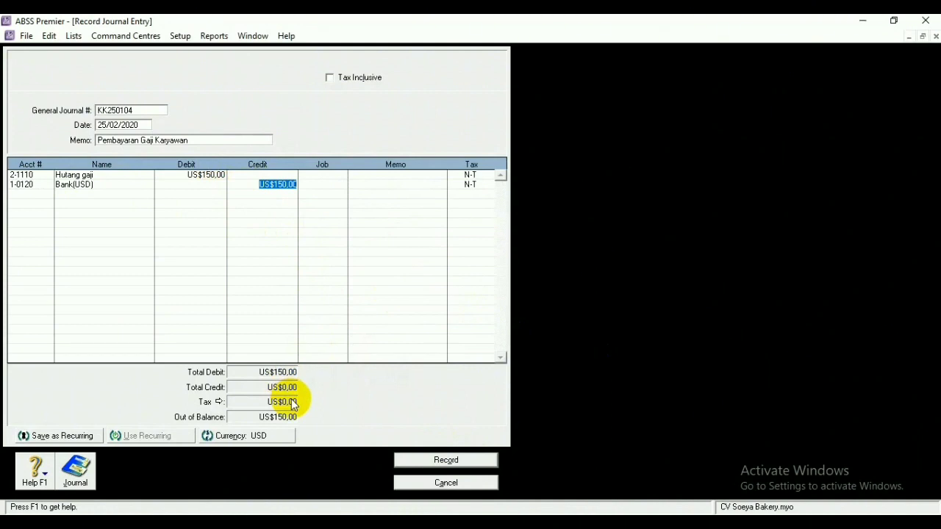
left_click(424, 463)
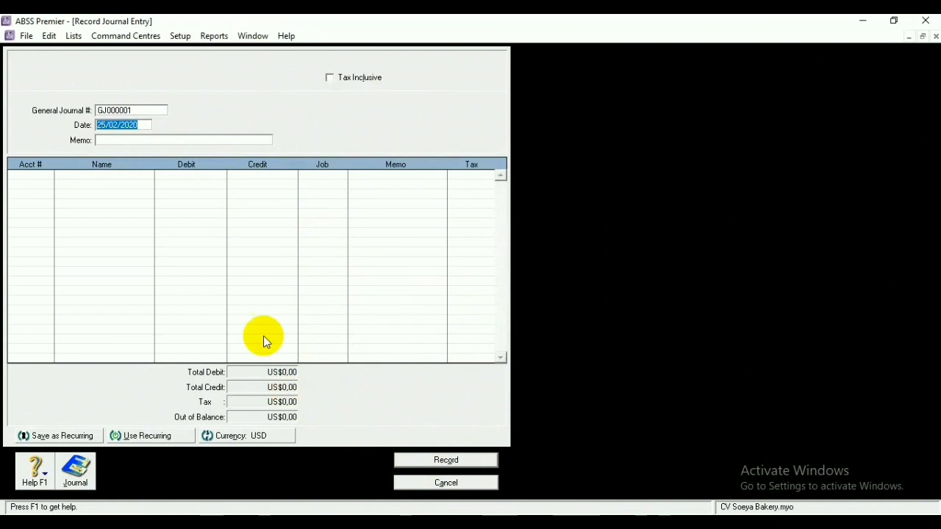
Switch the journal entry's currency to IDR (Indonesia Rupiah)
left_click(250, 436)
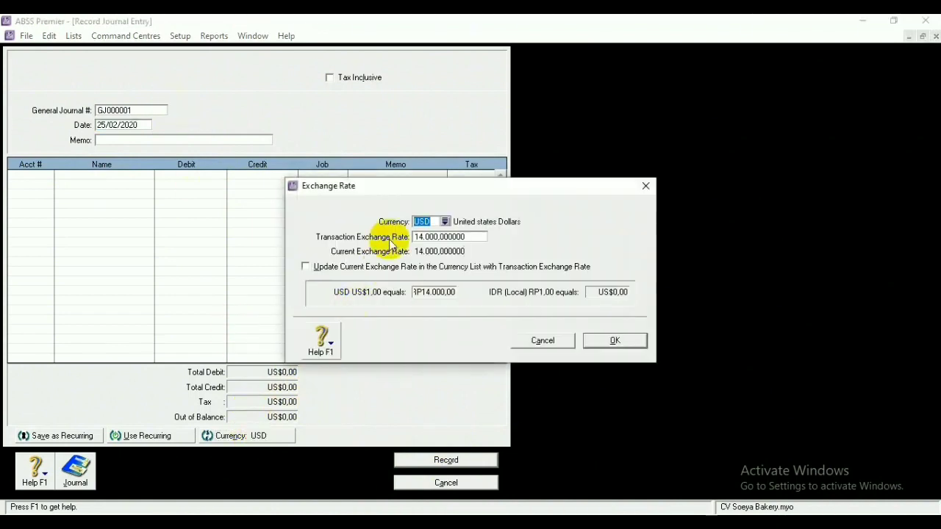
left_click(446, 221)
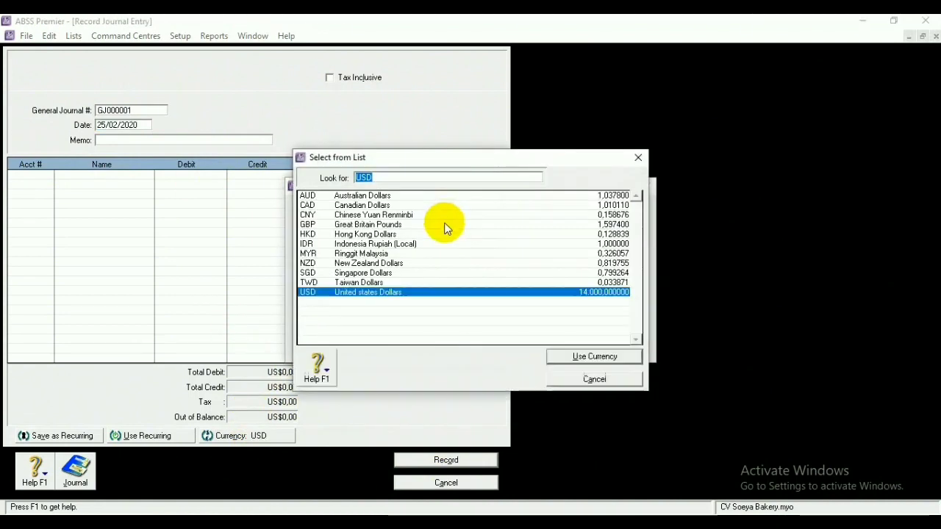
left_click(374, 245)
left_click(606, 357)
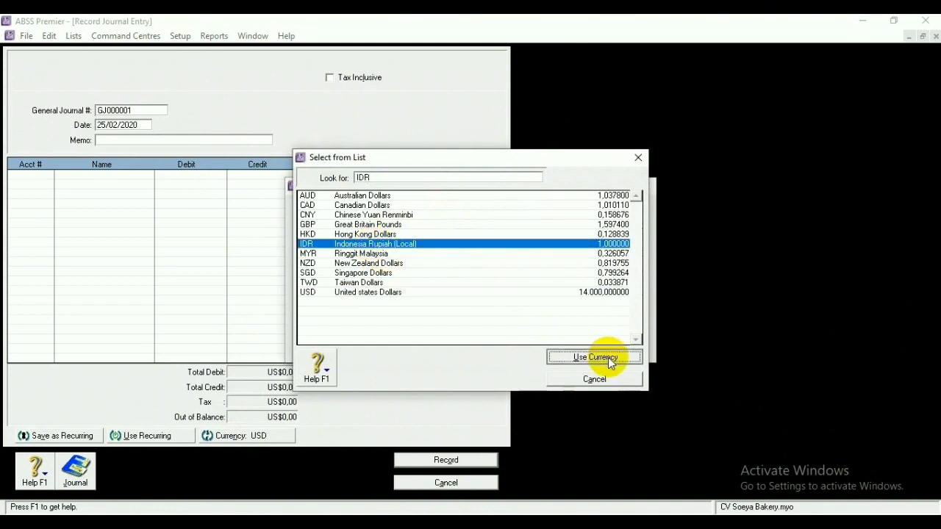
left_click(603, 338)
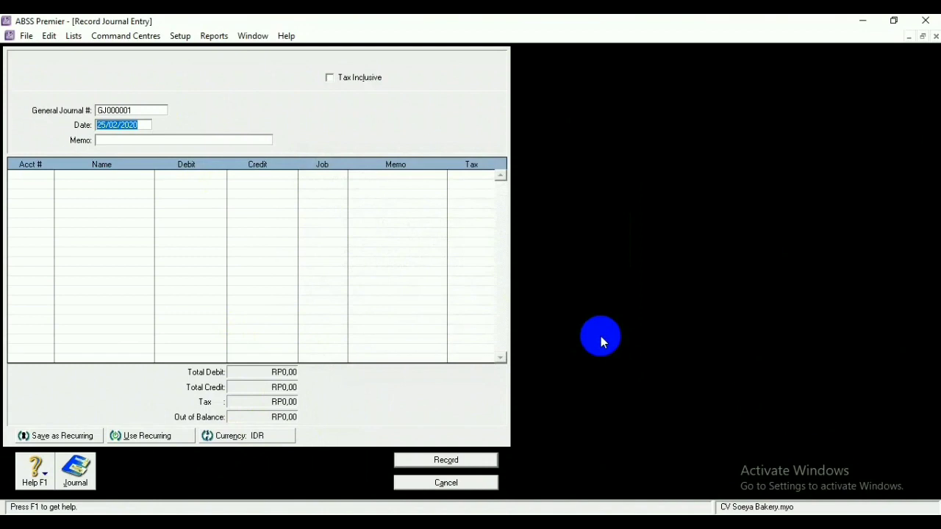
Replace the General Journal number with KK00001
left_click(140, 107)
key("BackSpace")
type("KK0")
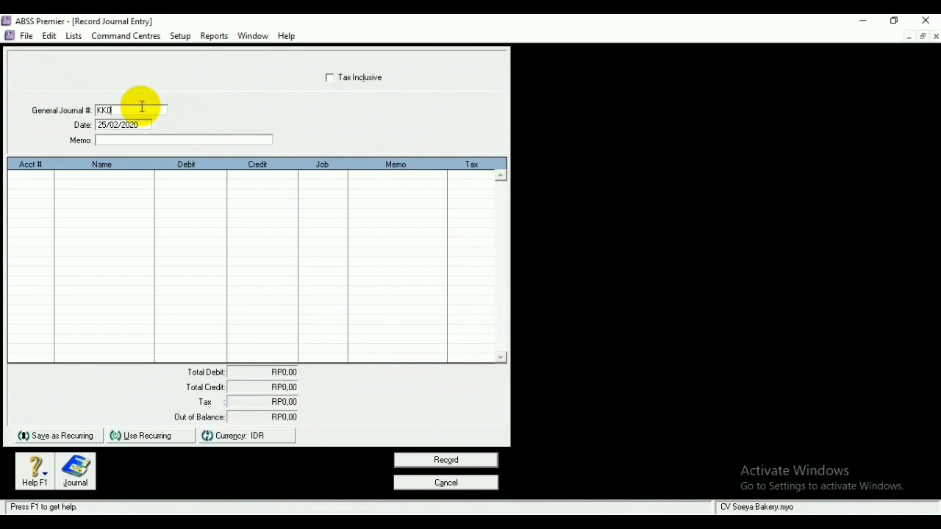
type("9")
key("Tab")
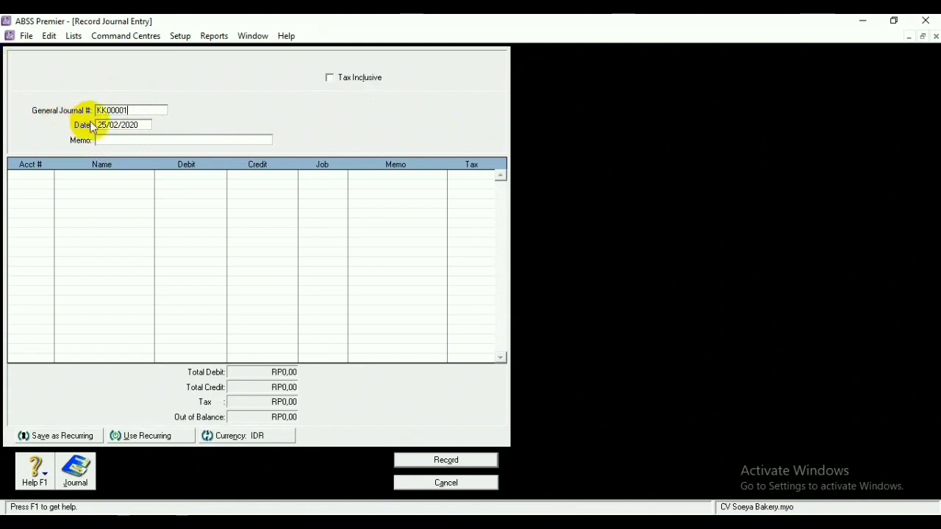
Change the journal entry date to 29/02/2020
left_click(105, 122)
left_click(105, 122)
double_click(105, 122)
type("31")
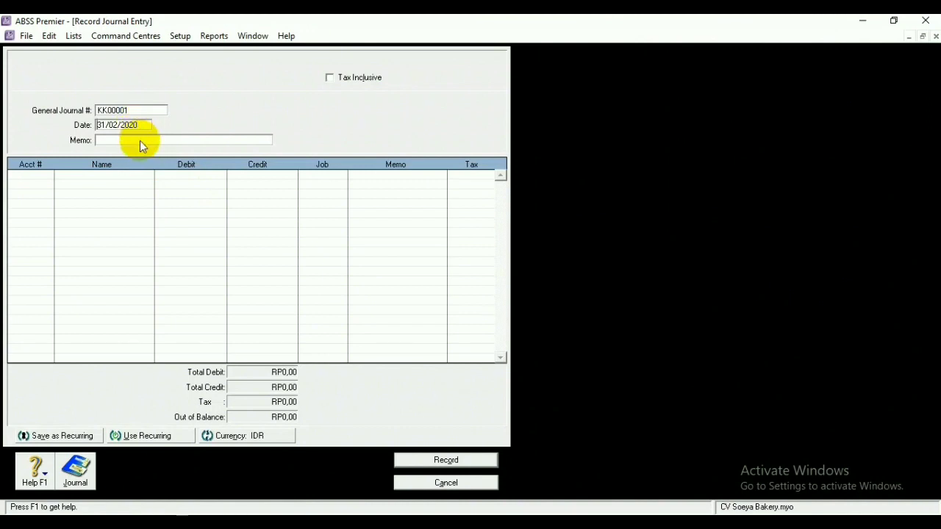
key("BackSpace")
key("BackSpace")
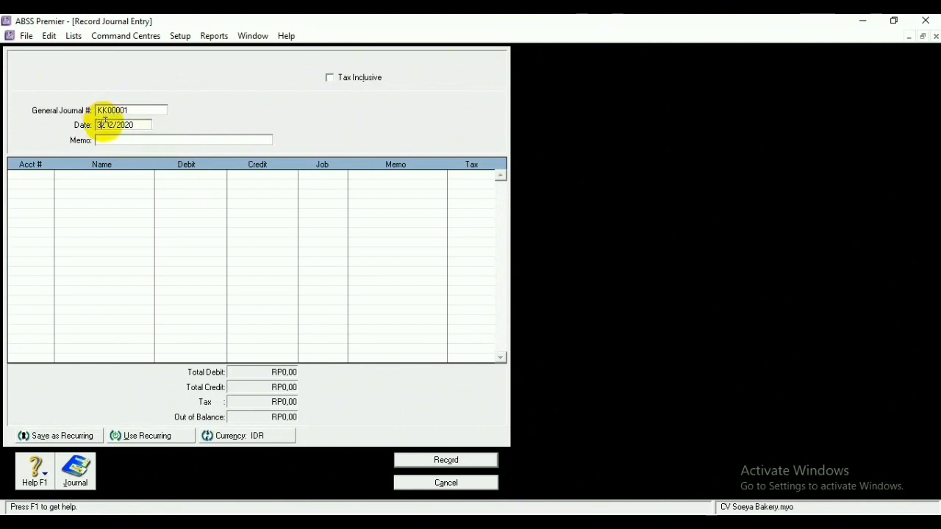
type("29")
Enter the memo 'Penyusutan Peralatan Catering'
left_click(113, 140)
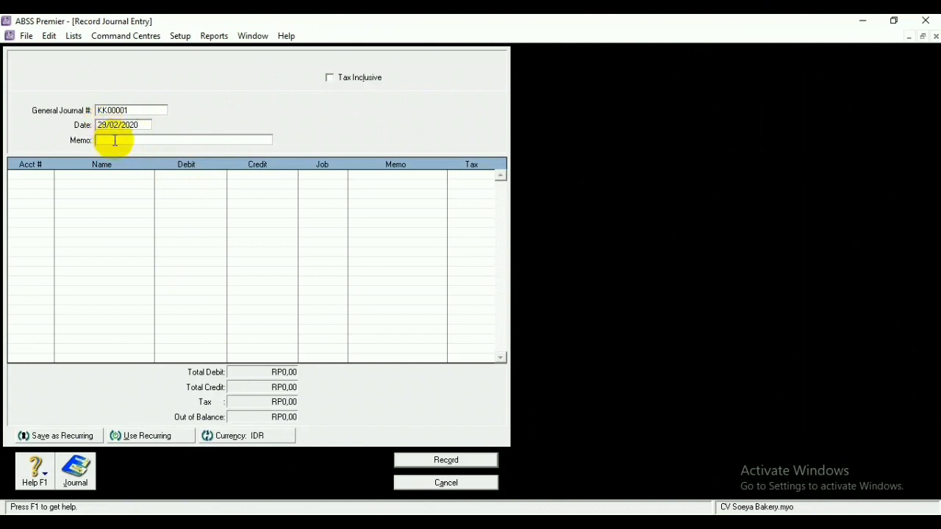
type("Biaya Pe")
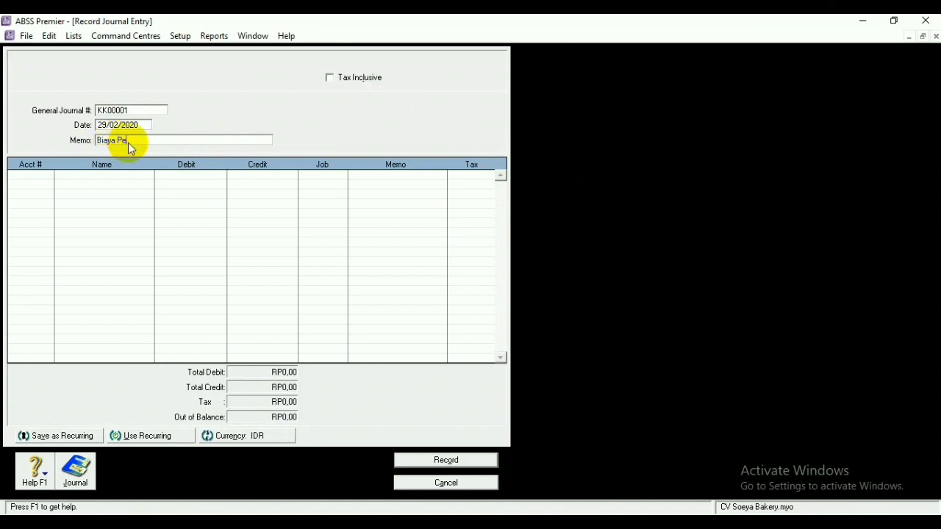
type("nyu")
type("snan Akti")
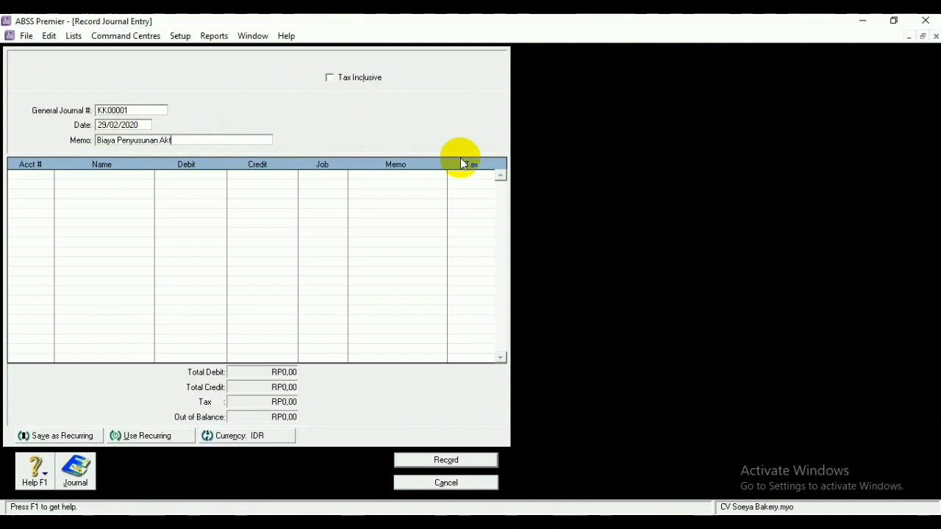
type("va Telap(Pe")
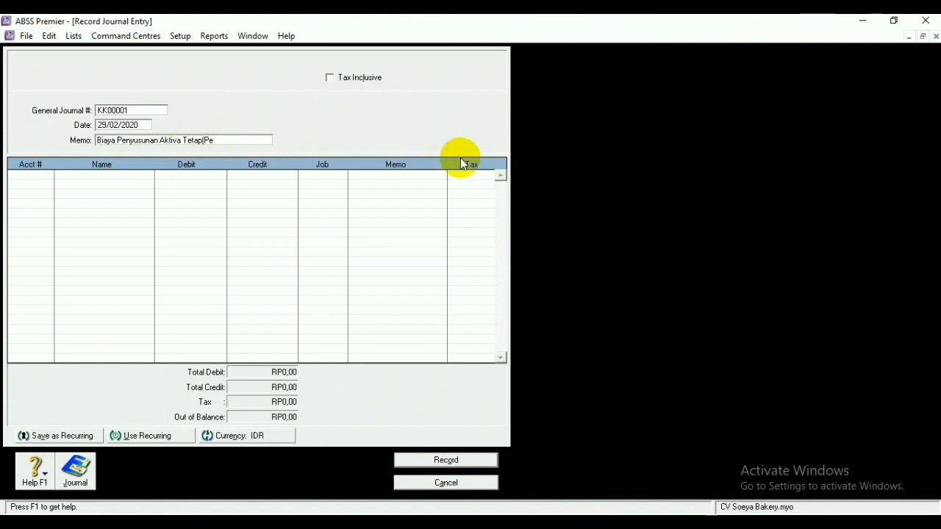
key("BackSpace")
key("BackSpace")
key("BackSpace")
key("BackSpace")
key("BackSpace")
key("BackSpace")
key("BackSpace")
key("BackSpace")
key("BackSpace")
key("BackSpace")
key("BackSpace")
key("BackSpace")
key("BackSpace")
key("BackSpace")
key("BackSpace")
key("BackSpace")
key("BackSpace")
key("BackSpace")
key("BackSpace")
key("BackSpace")
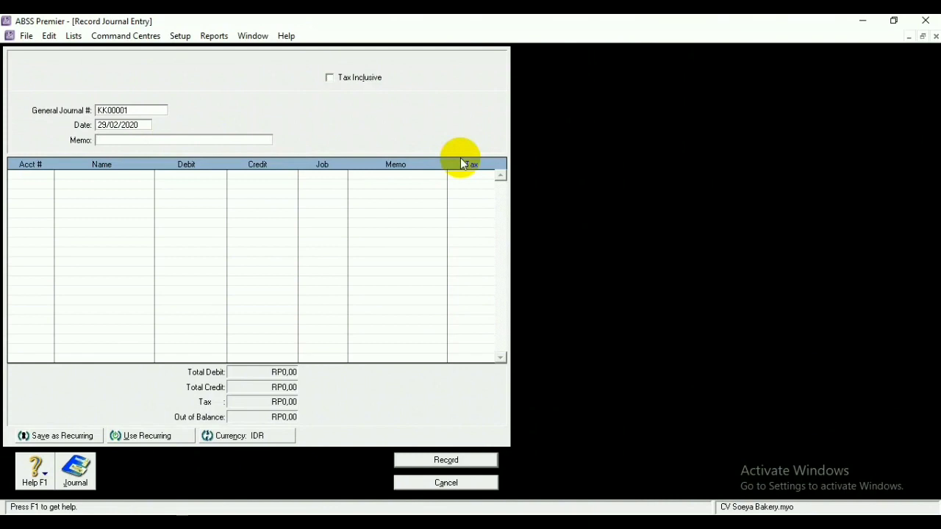
type("Penyusutan Peralatan  Catering")
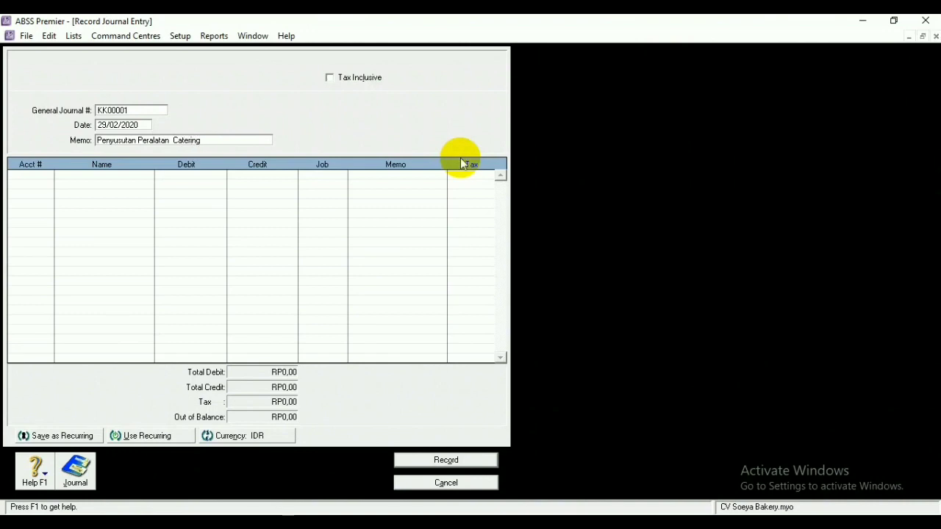
Add journal lines for accounts 6-2400 Biaya Akumulasi Peralatan and 1-3402 Akumulasi Peny.Peralatan
left_click(38, 176)
left_click(47, 174)
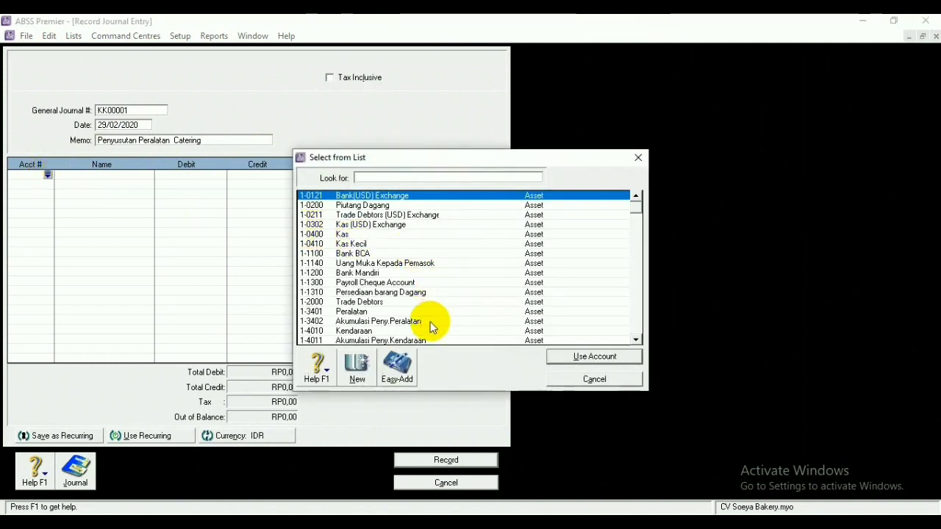
scroll(430, 327, "down", 1)
scroll(431, 327, "down", 11)
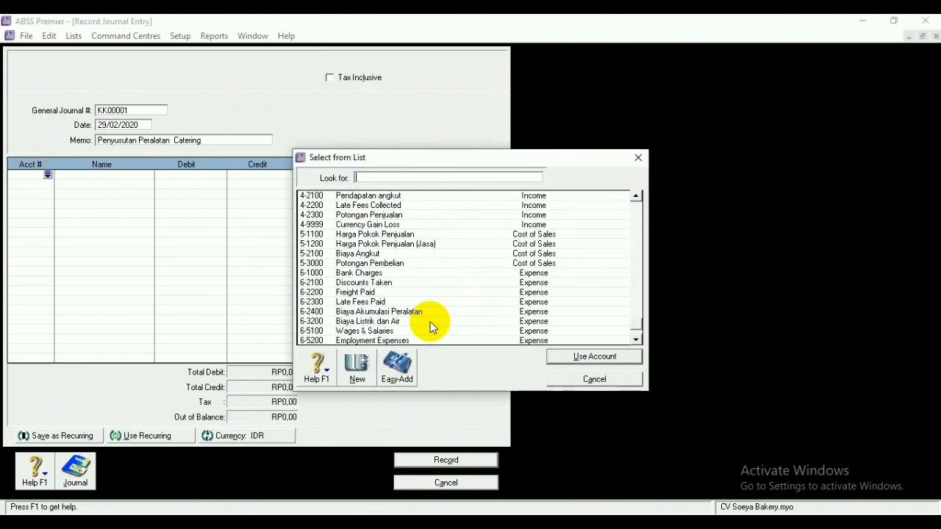
left_click(373, 311)
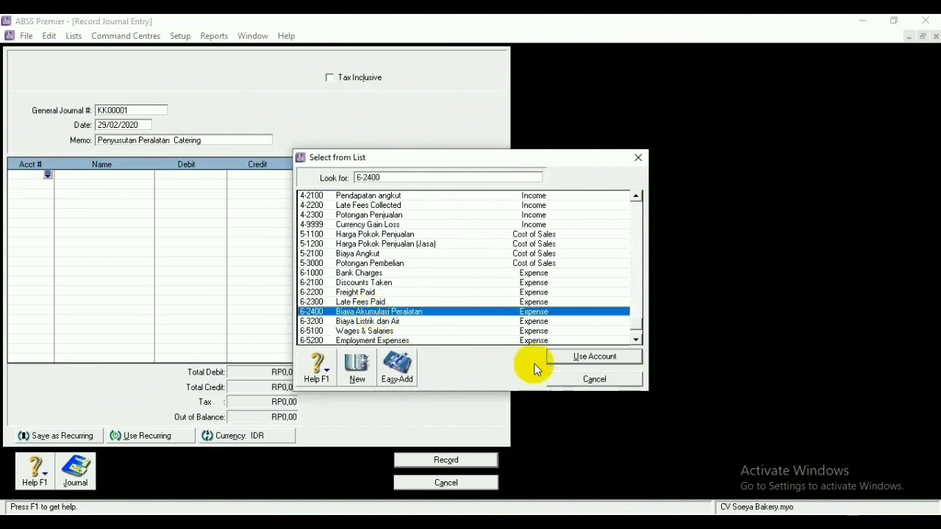
left_click(582, 356)
left_click(33, 184)
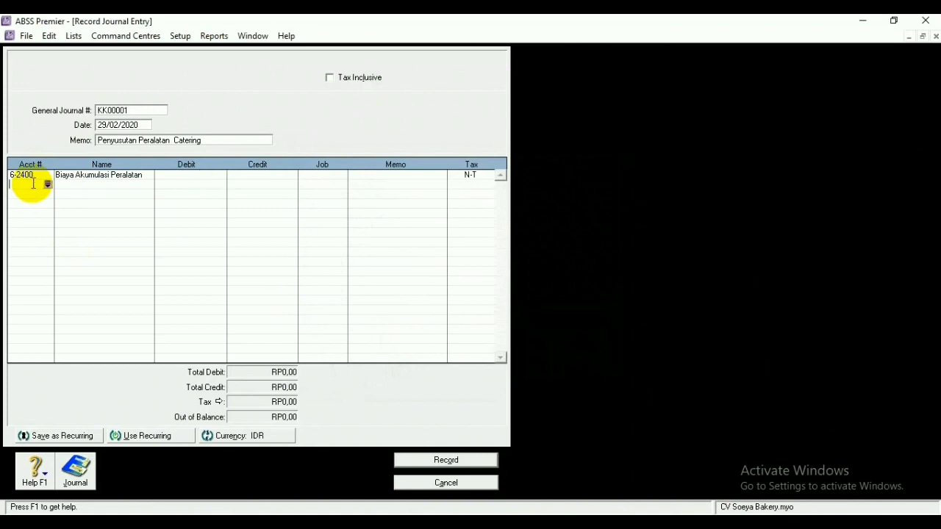
left_click(48, 186)
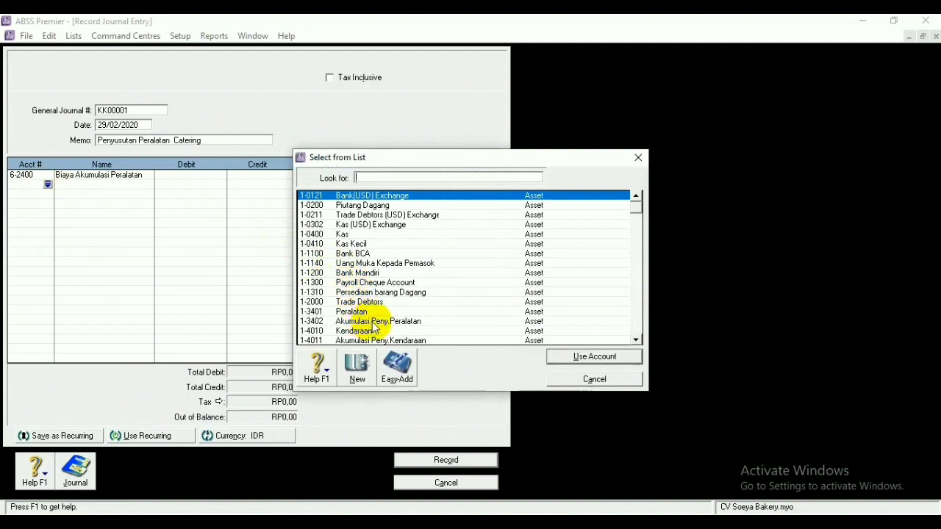
left_click(372, 323)
left_click(573, 356)
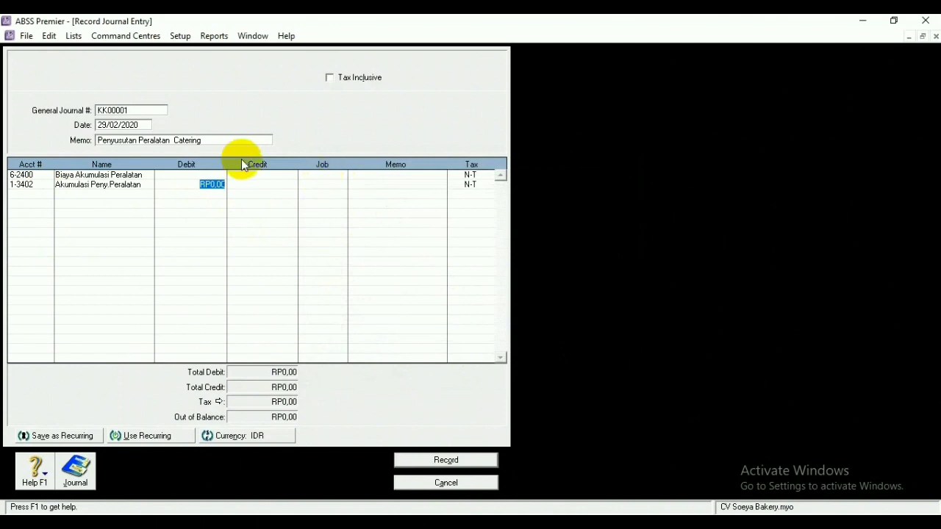
Debit 6-2400 by 5,000,000,000, record the entry, and open Save as Recurring
left_click(213, 175)
type("500000")
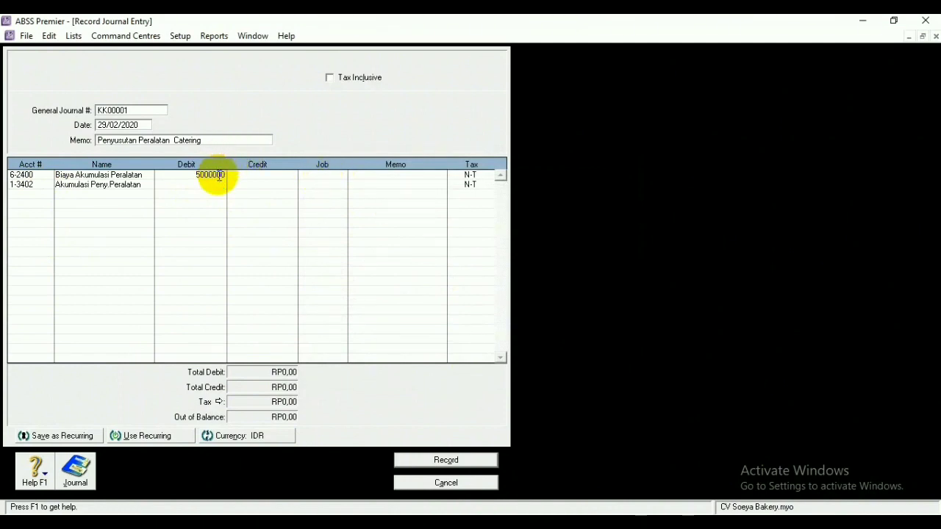
type("0000")
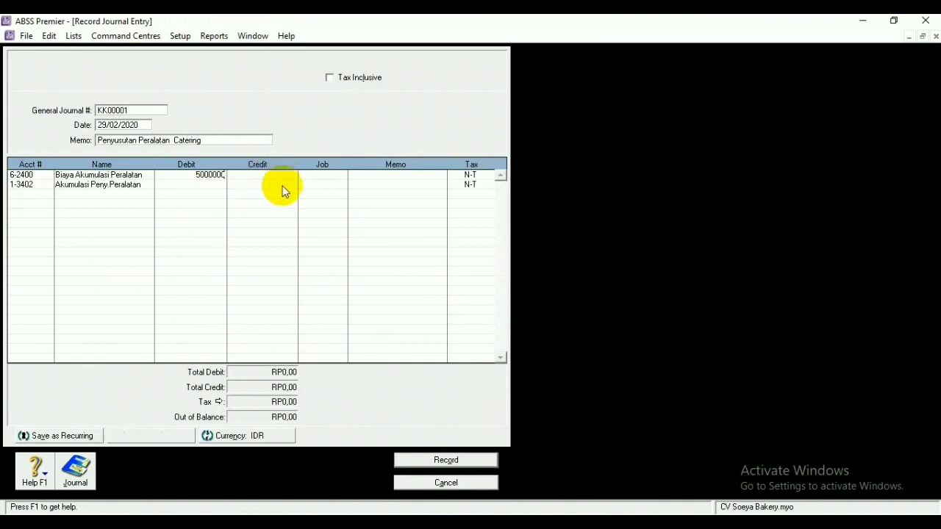
left_click(287, 188)
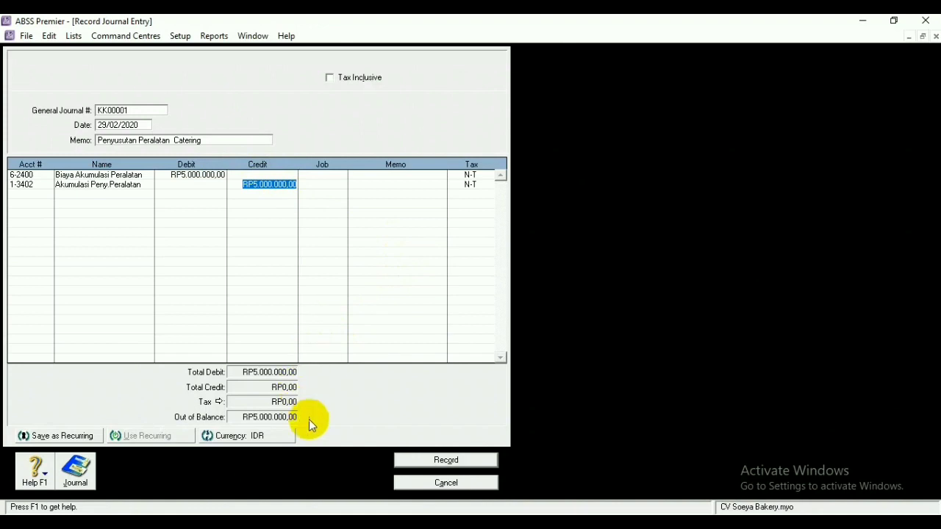
left_click(415, 461)
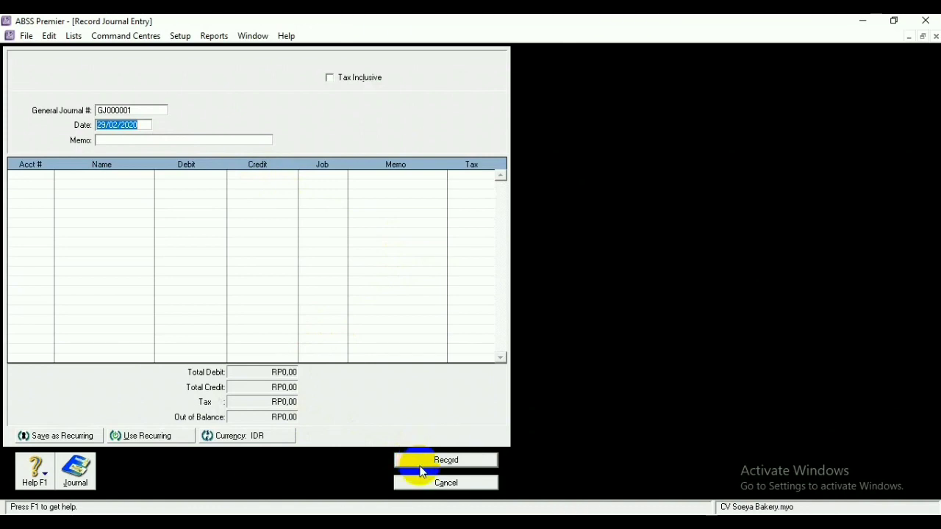
left_click(425, 482)
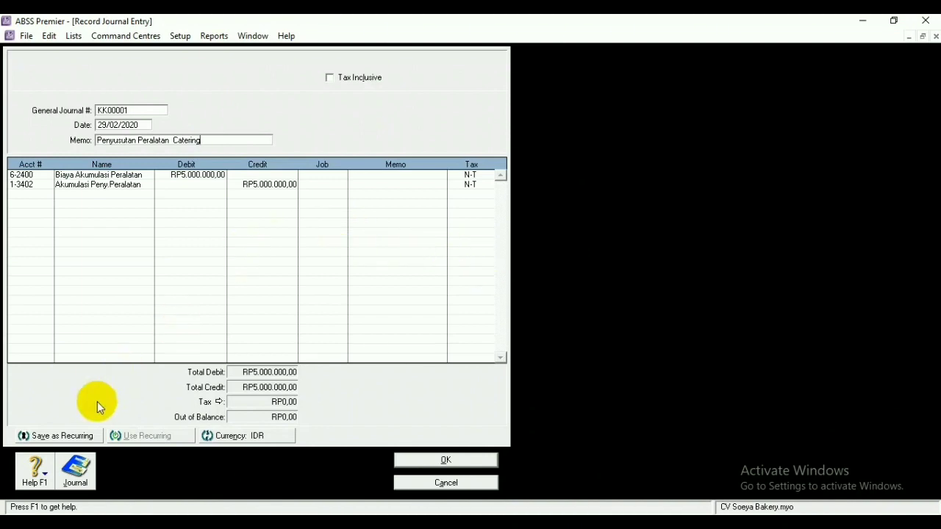
left_click(83, 436)
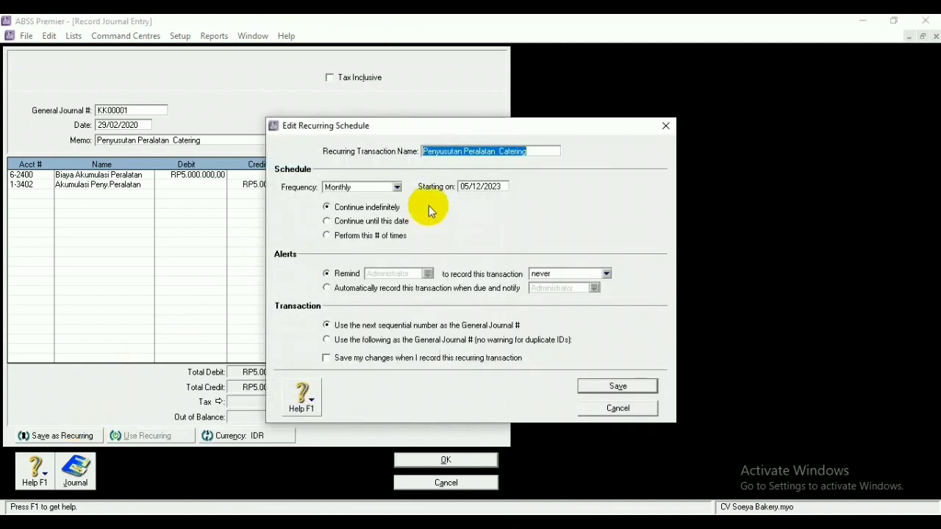
Set the recurring schedule start date to 29/02/2020, save it, and confirm the journal entry
left_click(469, 189)
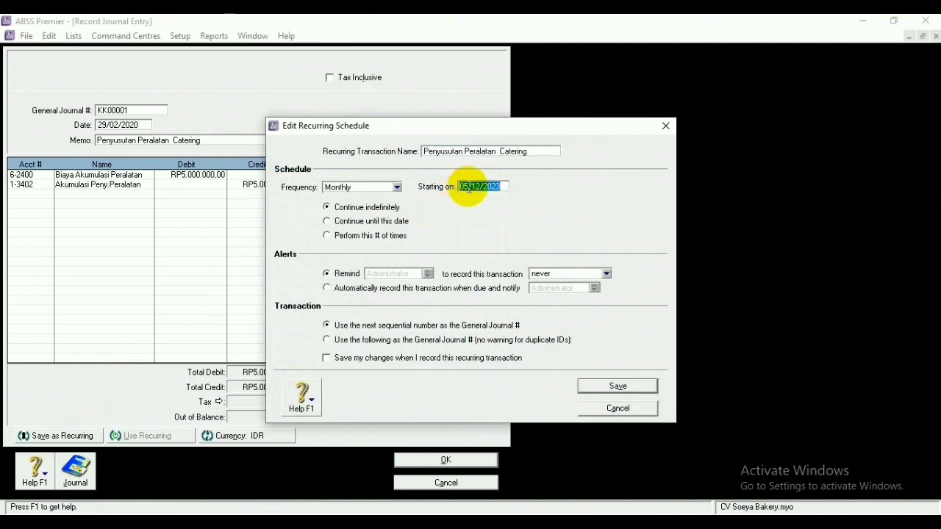
left_click(469, 189)
key("BackSpace")
key("BackSpace")
type("29")
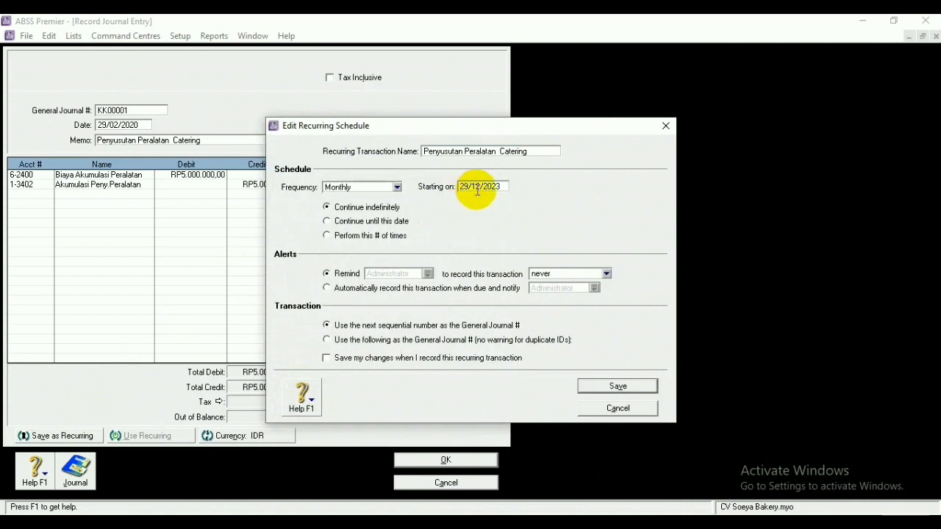
left_click(481, 187)
key("BackSpace")
key("BackSpace")
type("02")
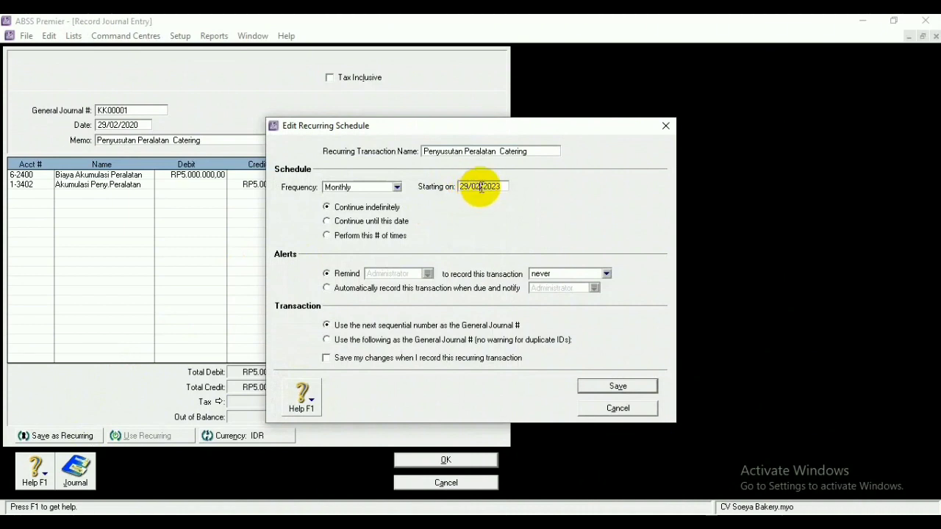
left_click(503, 189)
key("BackSpace")
type("0")
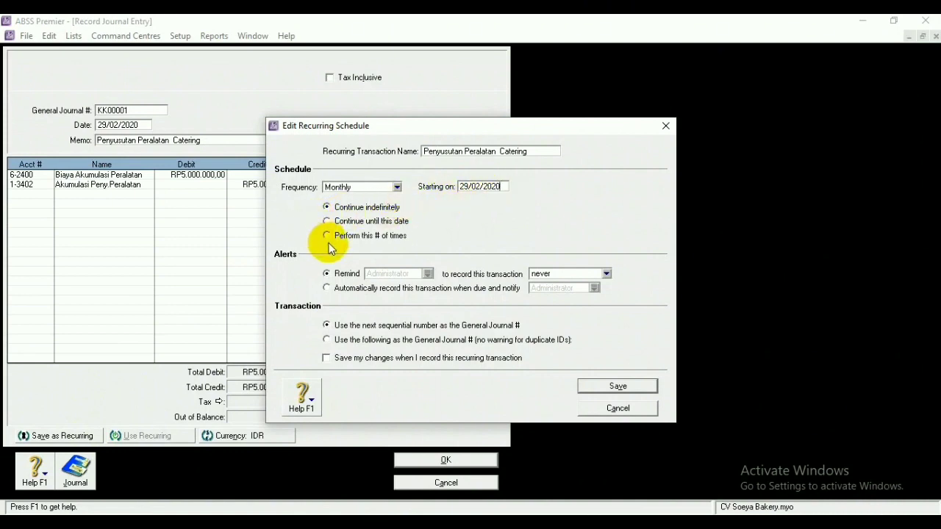
left_click(618, 386)
left_click(450, 461)
Open Receive Money from Banking with Deposit to Account set to 1-1200 Bank Mandiri
left_click(390, 473)
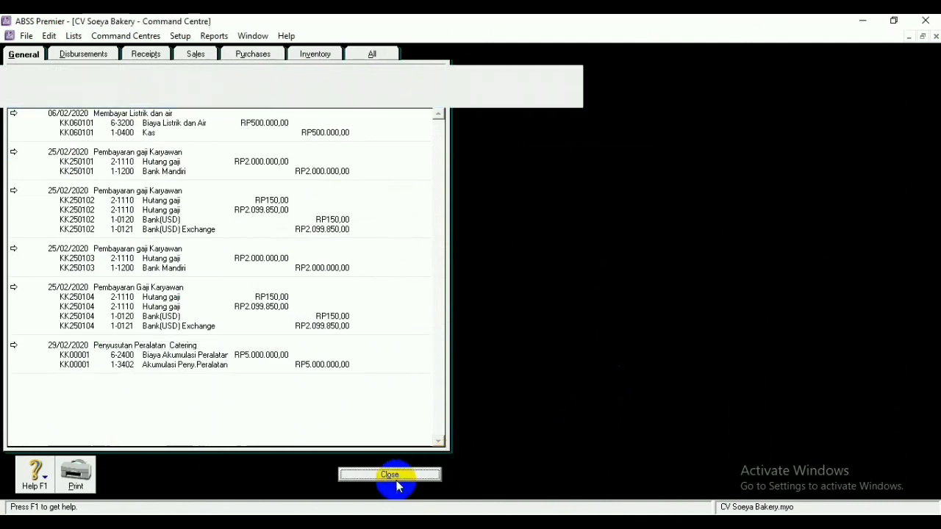
left_click(356, 97)
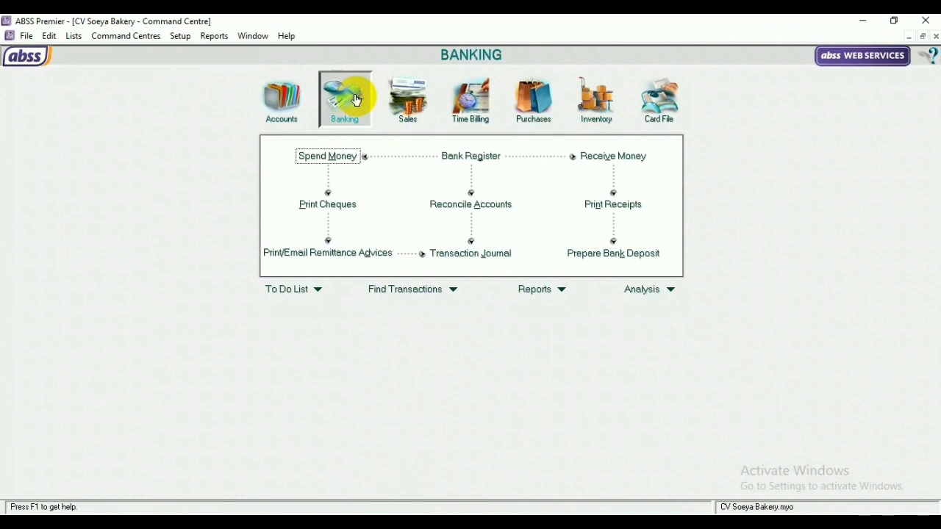
left_click(607, 156)
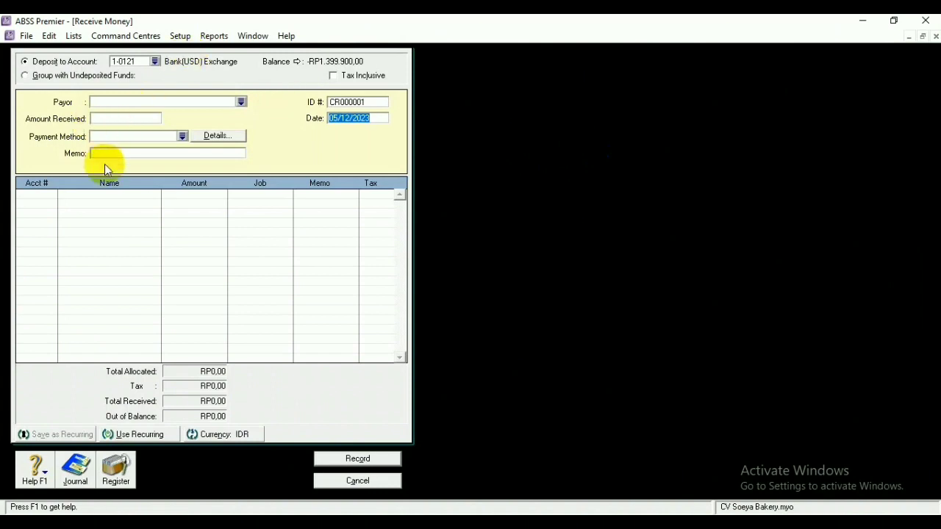
left_click(155, 61)
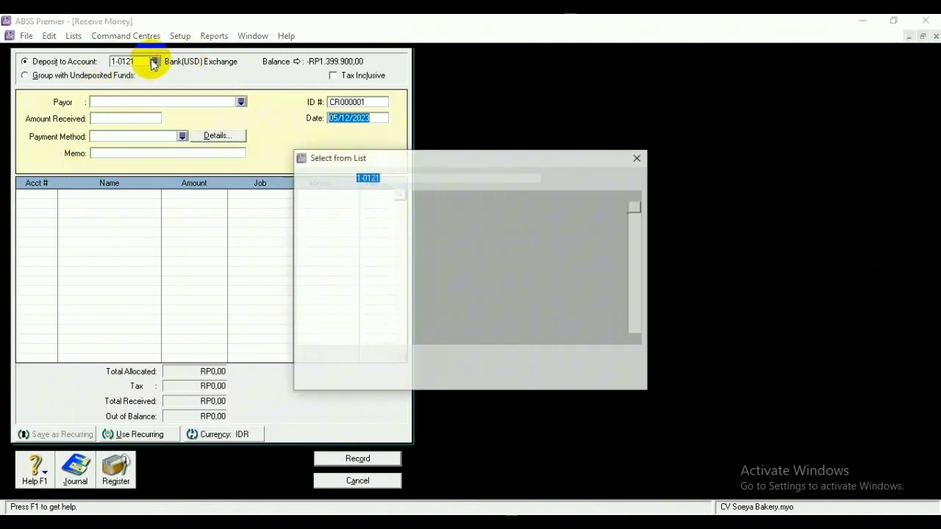
left_click(344, 244)
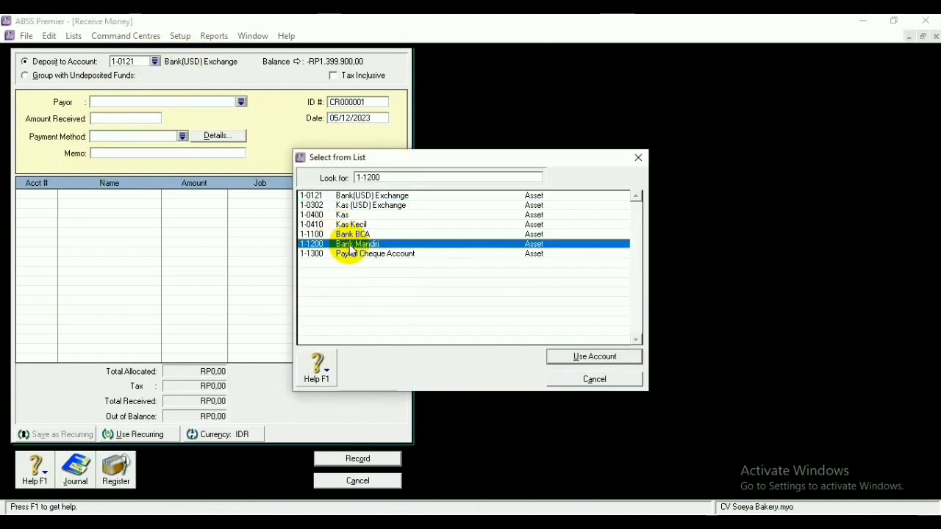
left_click(569, 354)
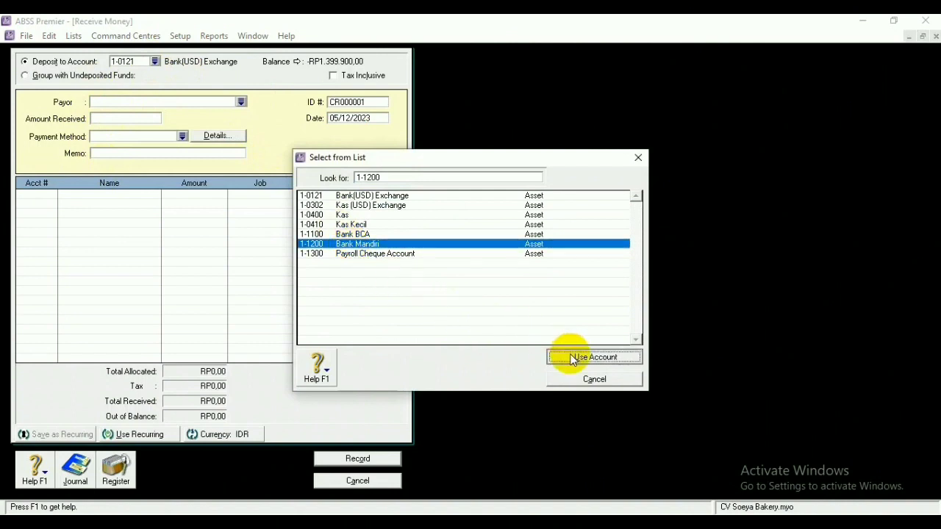
left_click(375, 103)
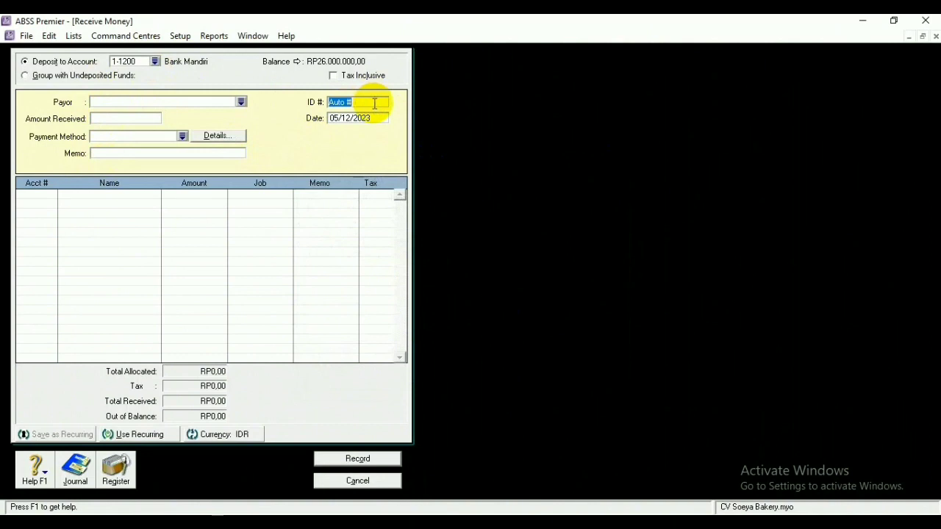
Add an allocation line to 1-0400 Kas for 5,000,000
left_click(53, 195)
type("4")
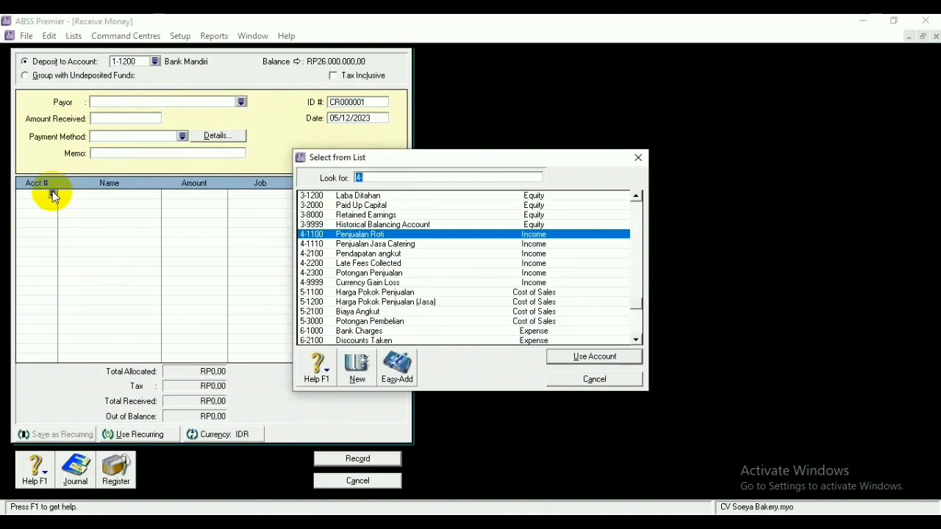
left_click(636, 196)
left_click(637, 195)
left_click(637, 196)
left_click(636, 196)
left_click(636, 195)
left_click(636, 196)
left_click(637, 195)
left_click(636, 195)
left_click(637, 195)
left_click(637, 196)
left_click(636, 196)
left_click(636, 196)
left_click(637, 195)
left_click(636, 195)
left_click(636, 195)
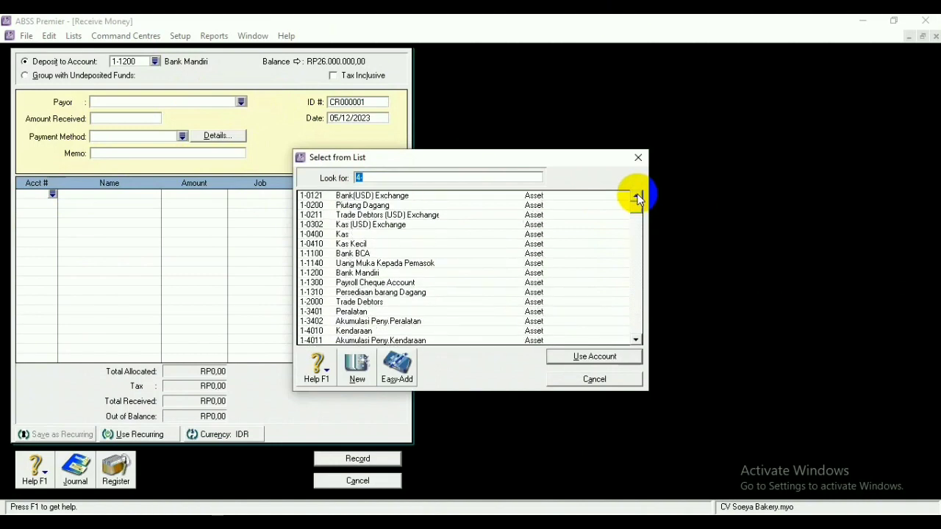
left_click(339, 235)
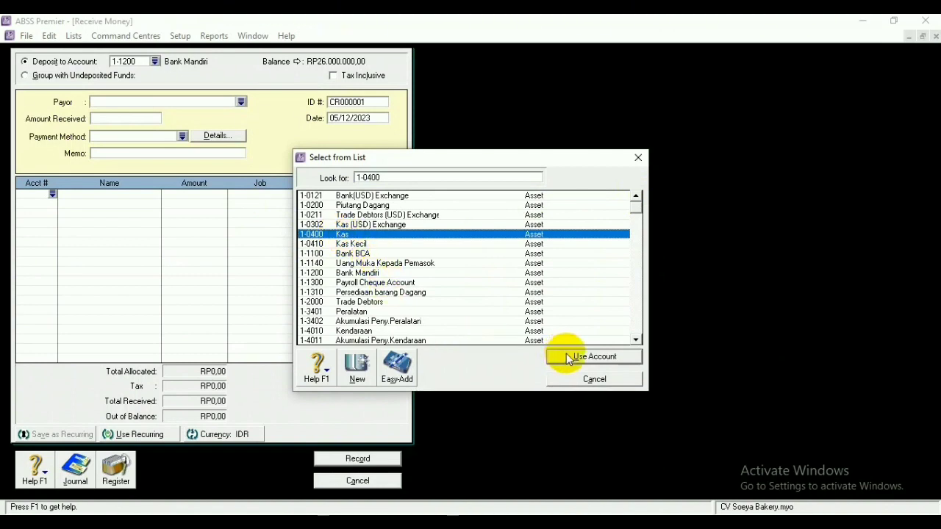
left_click(564, 356)
key("BackSpace")
type("5")
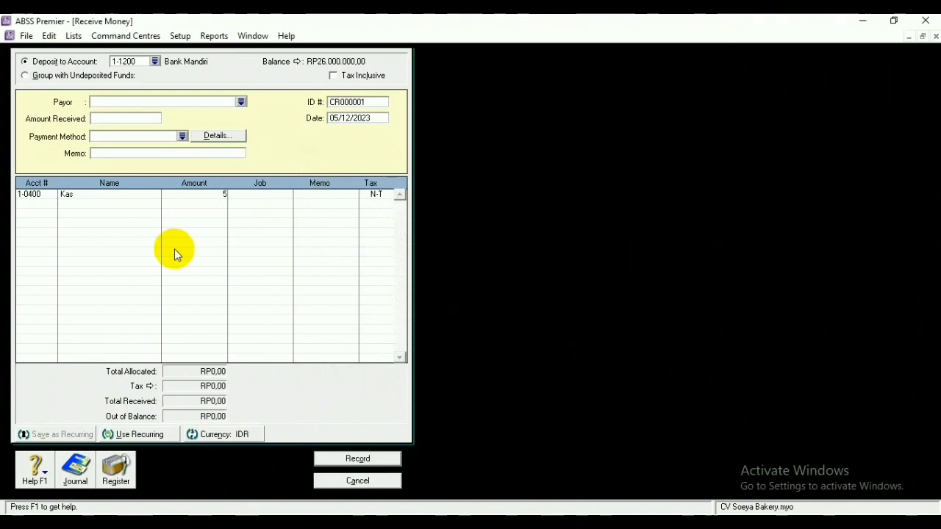
type("000000")
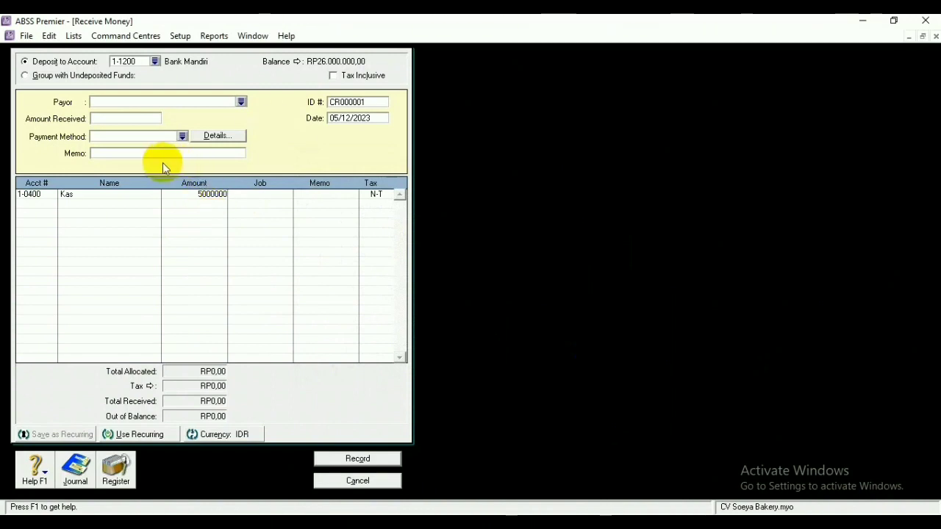
Change the receipt ID to KM090101
left_click(374, 102)
key("BackSpace")
type("K")
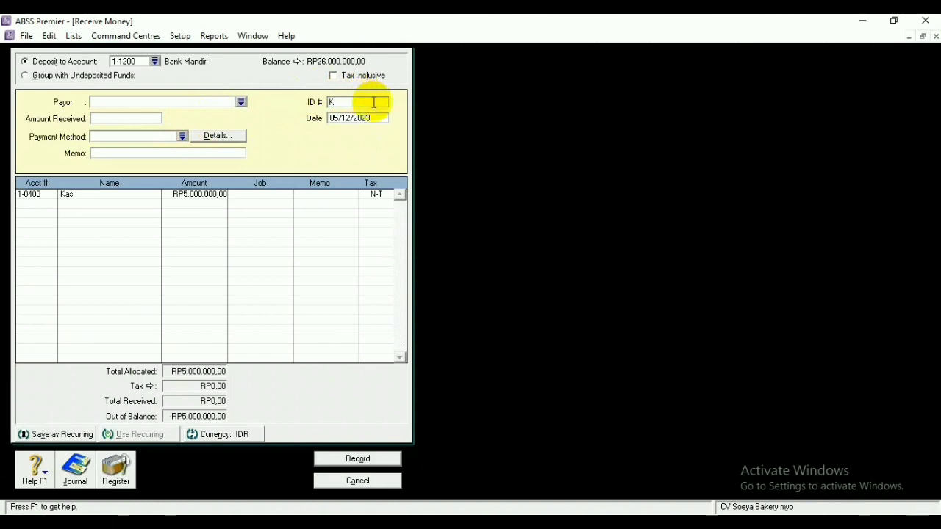
type("M090101")
Change the receipt date to 09/01/2020
left_click(342, 117)
left_click(338, 114)
key("BackSpace")
type("9")
key("BackSpace")
type("9")
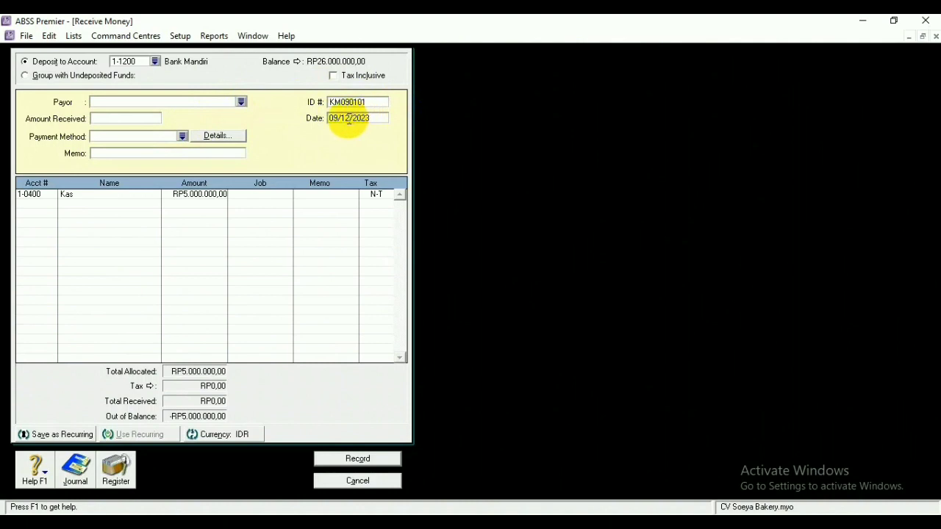
key("BackSpace")
key("BackSpace")
type("01")
left_click(377, 119)
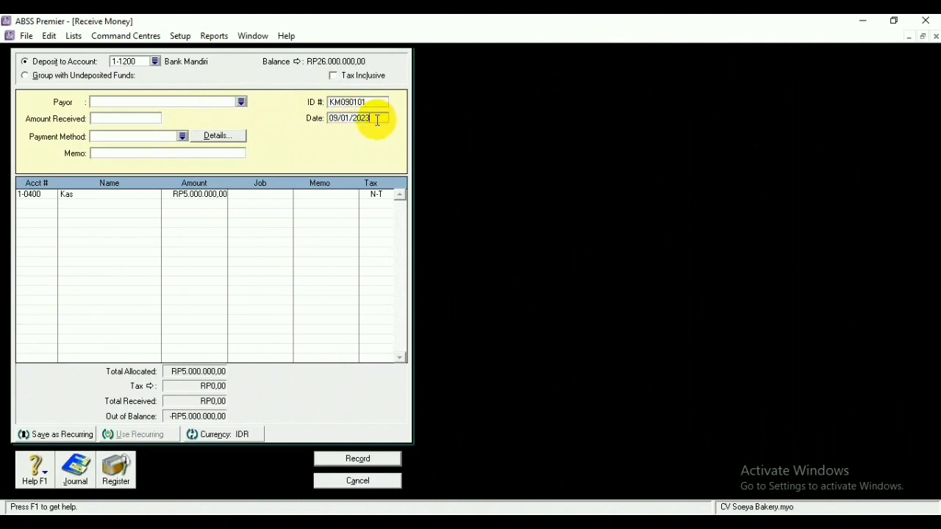
type("0")
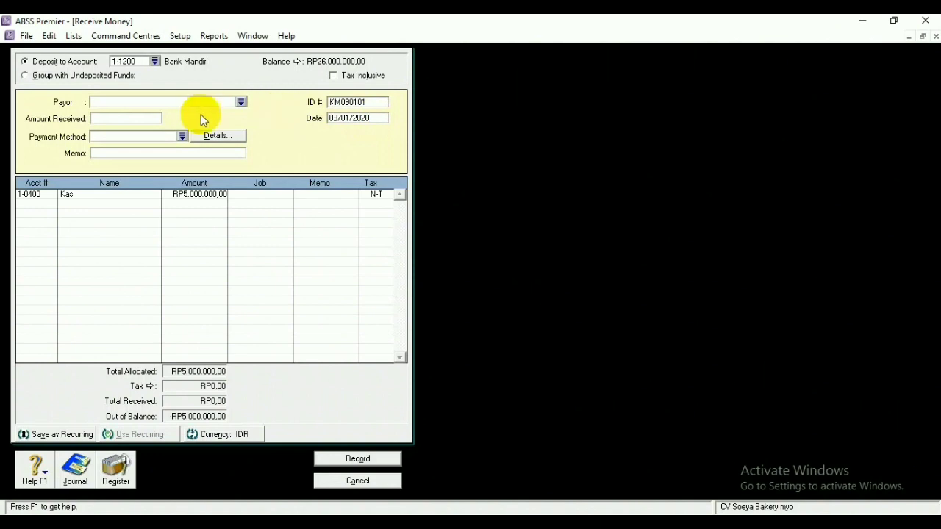
Dismiss the conversion-date warnings raised when trying to record the deposit
left_click(150, 119)
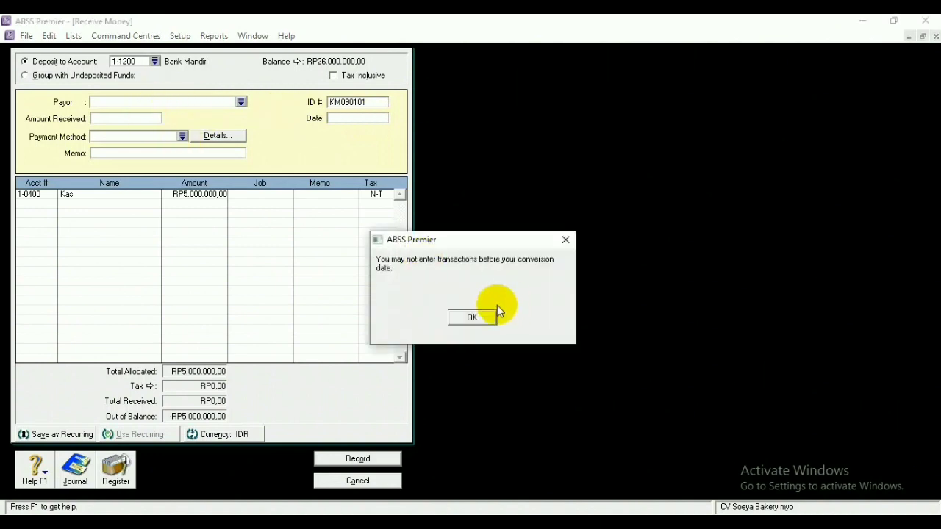
left_click(473, 317)
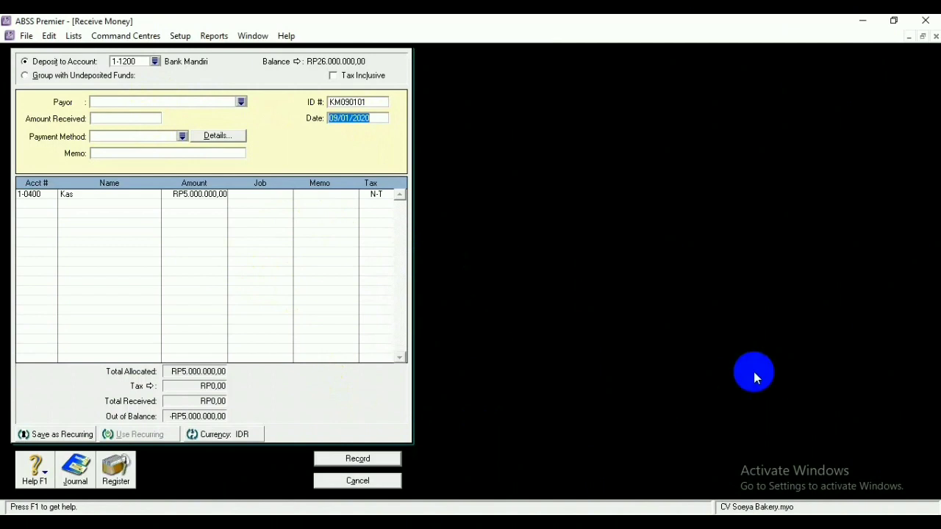
left_click(378, 460)
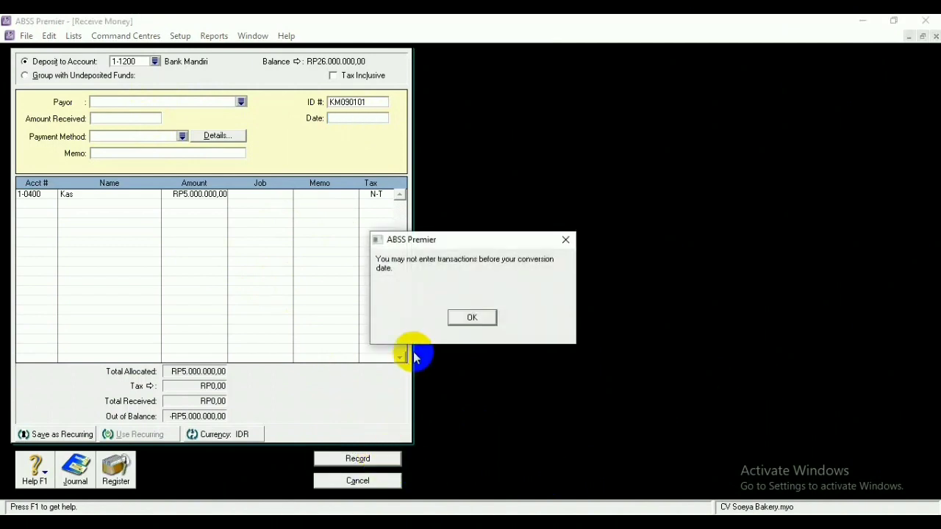
left_click(471, 318)
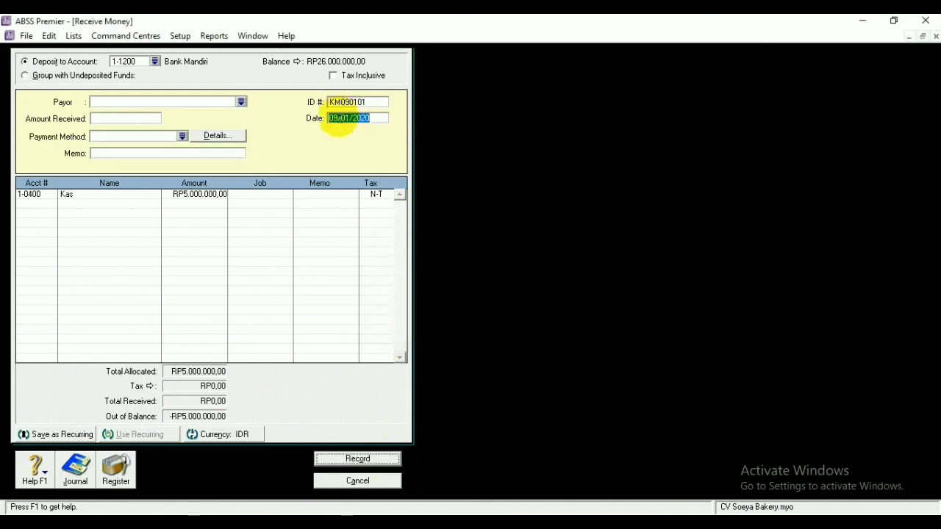
Change the date to 09/02/2020 and record the deposit, accepting the unbalanced warning
left_click(350, 118)
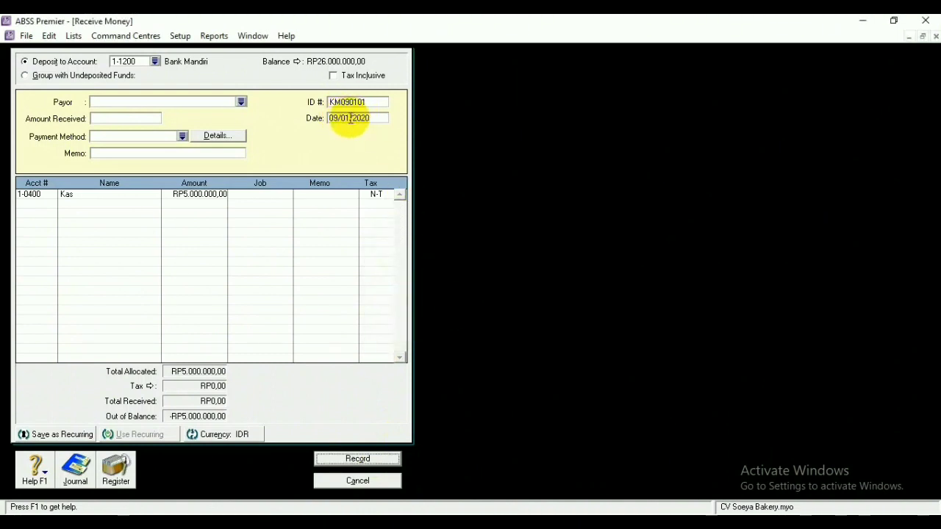
key("BackSpace")
type("2")
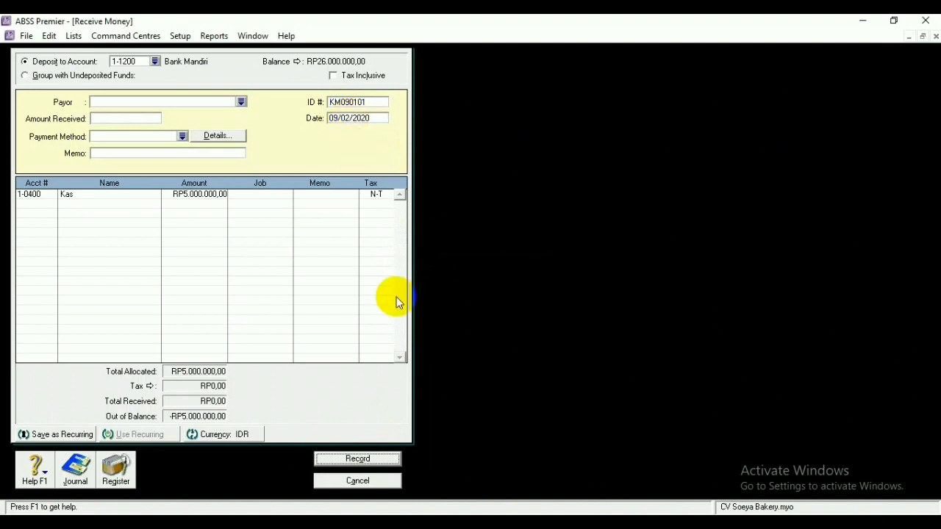
left_click(366, 459)
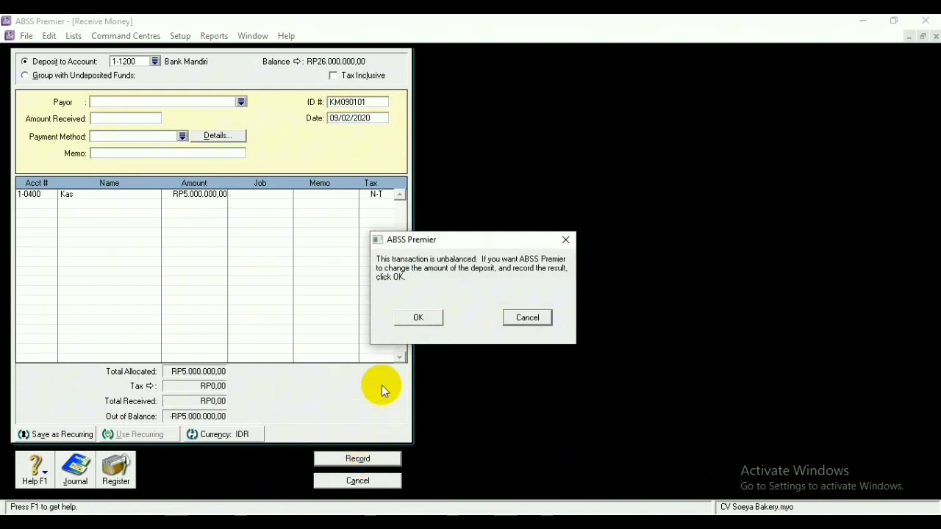
left_click(414, 316)
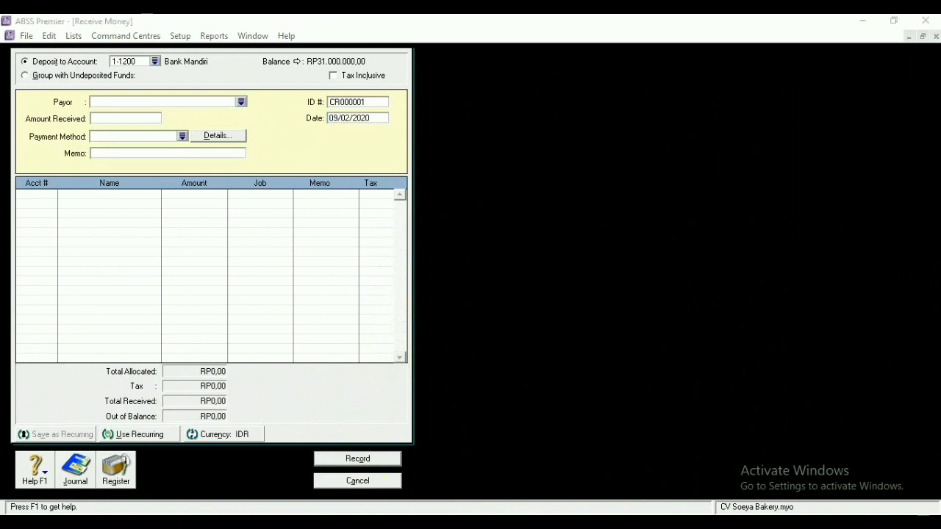
key("Escape")
Start a purchase from supplier PT Cloud Bread with payment due C.O.D
left_click(496, 192)
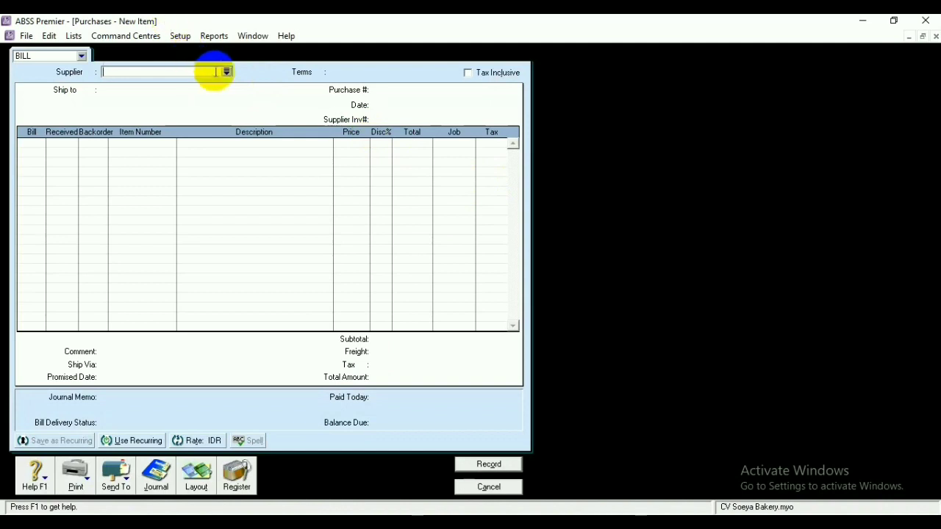
left_click(226, 72)
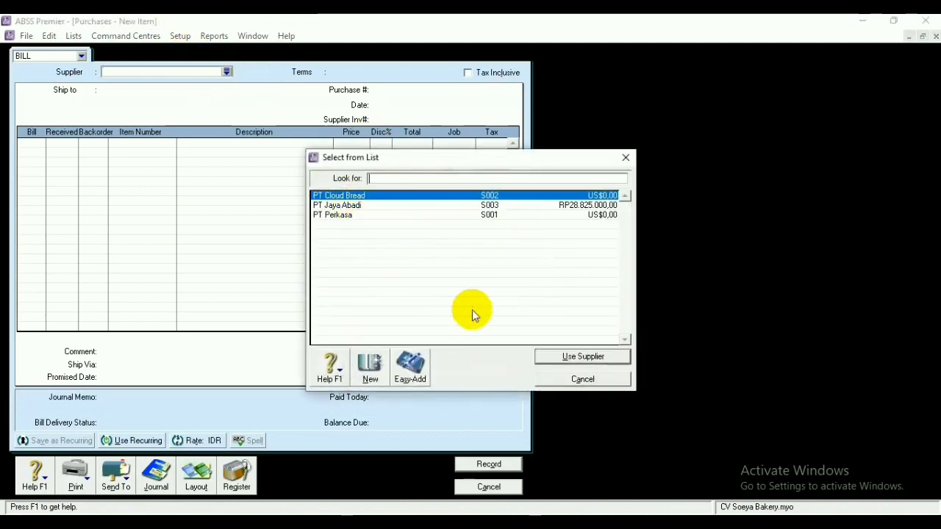
left_click(560, 357)
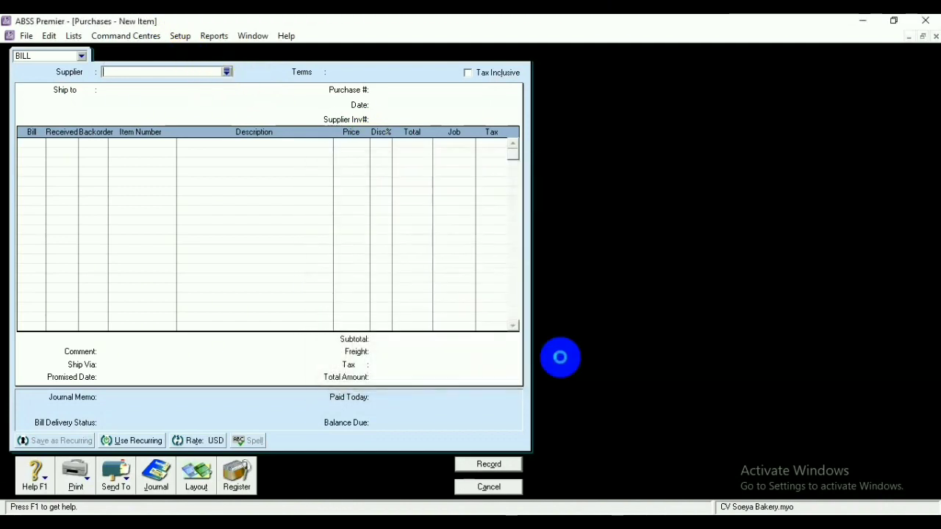
left_click(319, 71)
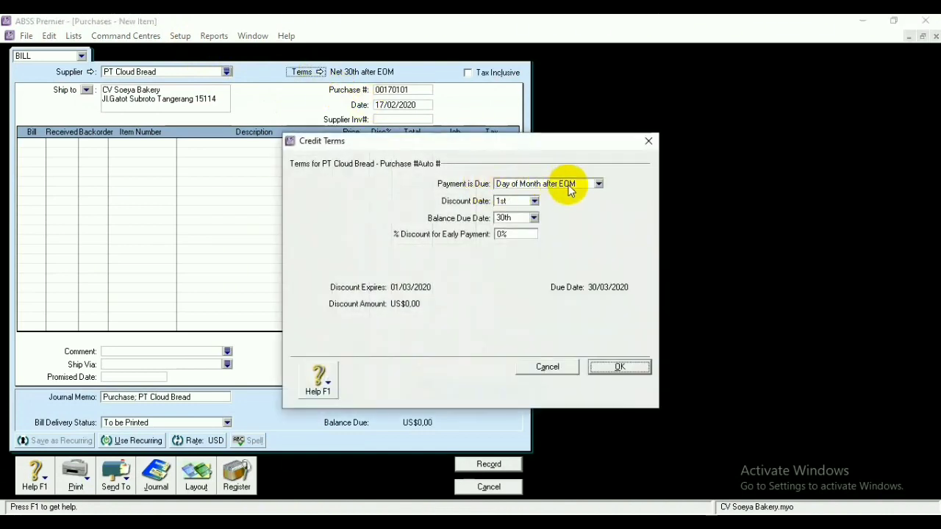
left_click(598, 183)
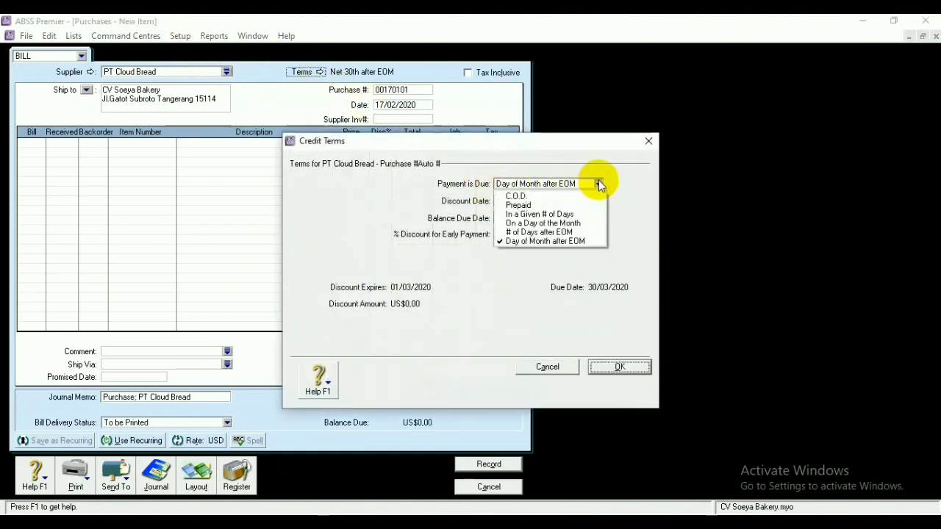
left_click(542, 195)
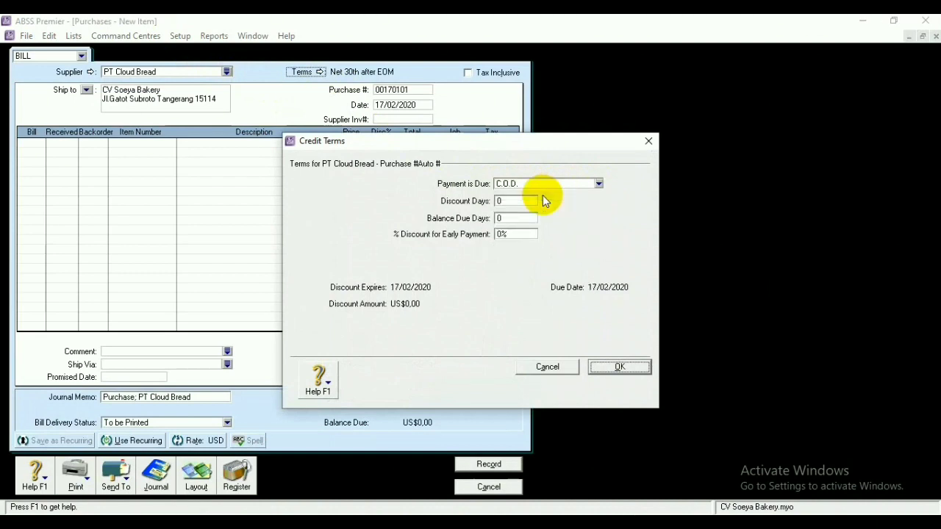
left_click(619, 369)
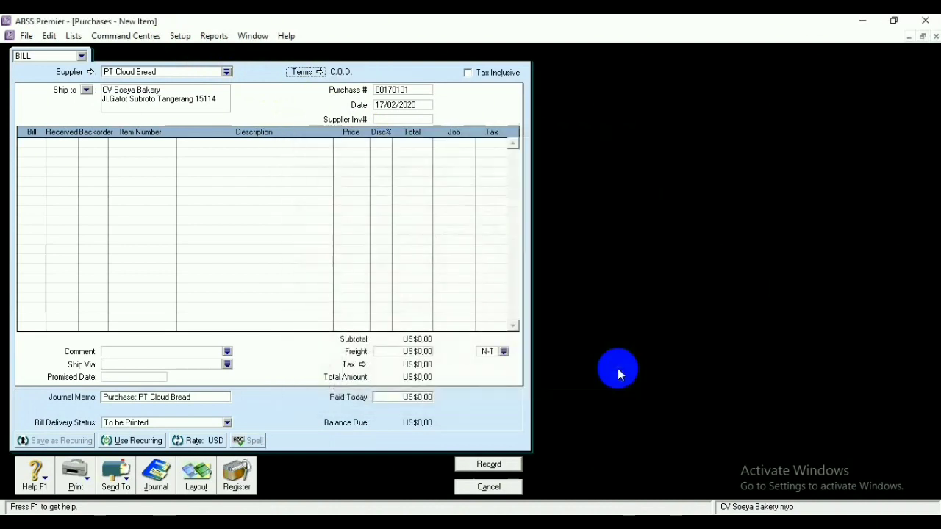
Number the bill FB040101 and date it 04/02/2020
left_click(378, 105)
left_click(413, 91)
key("BackSpace")
type("FB")
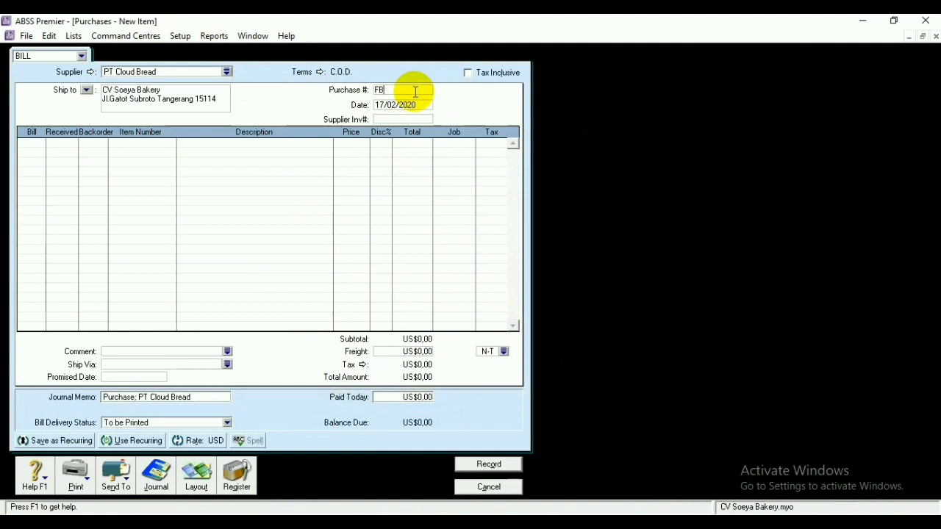
type("040101")
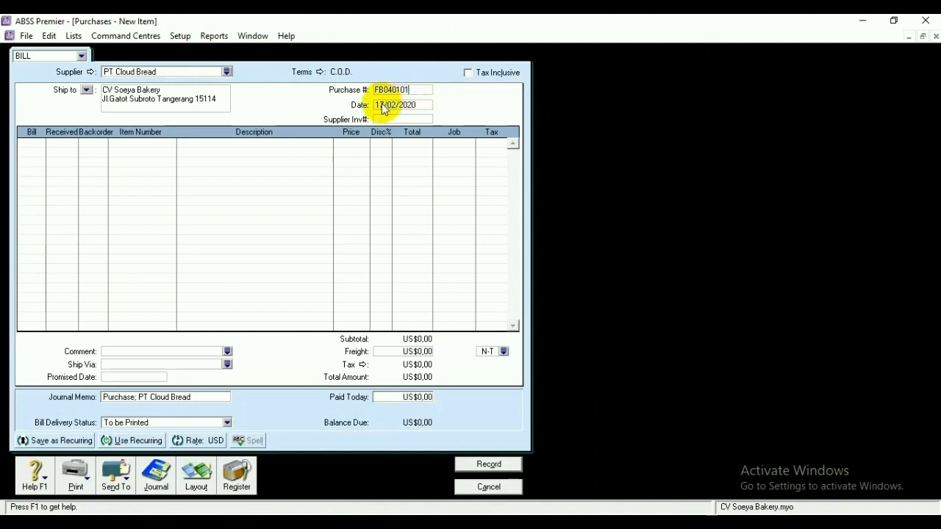
left_click(382, 105)
left_click(382, 105)
key("BackSpace")
key("BackSpace")
type("04")
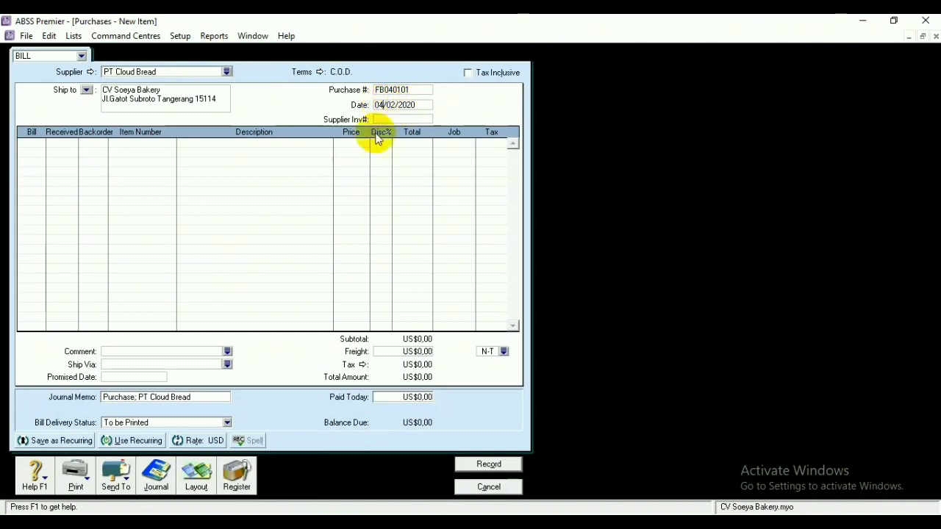
Add item lines P02 Pie with 10 billed and P03 Cupcake
left_click(136, 143)
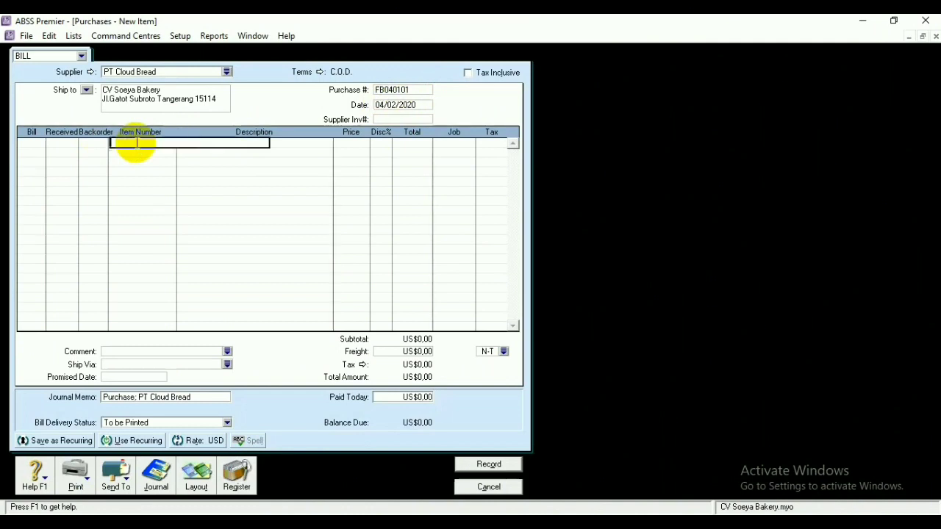
type("P02")
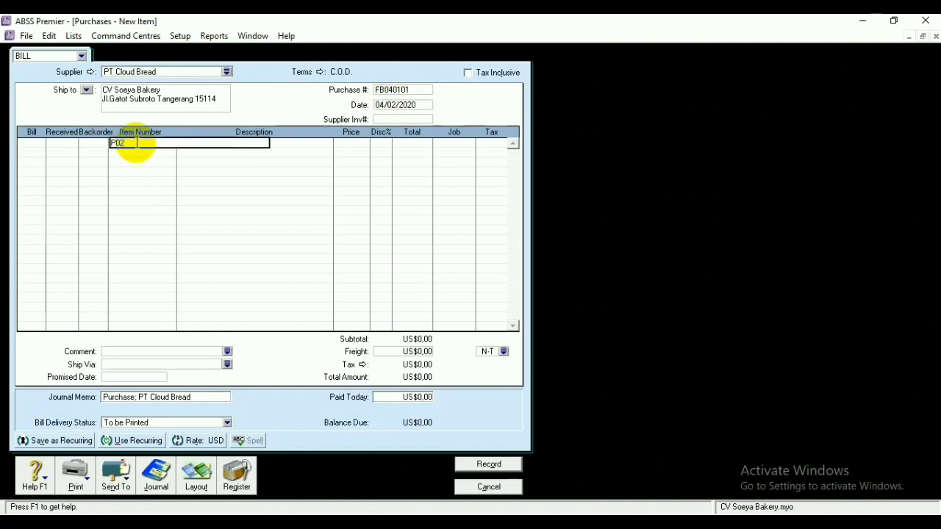
left_click(37, 146)
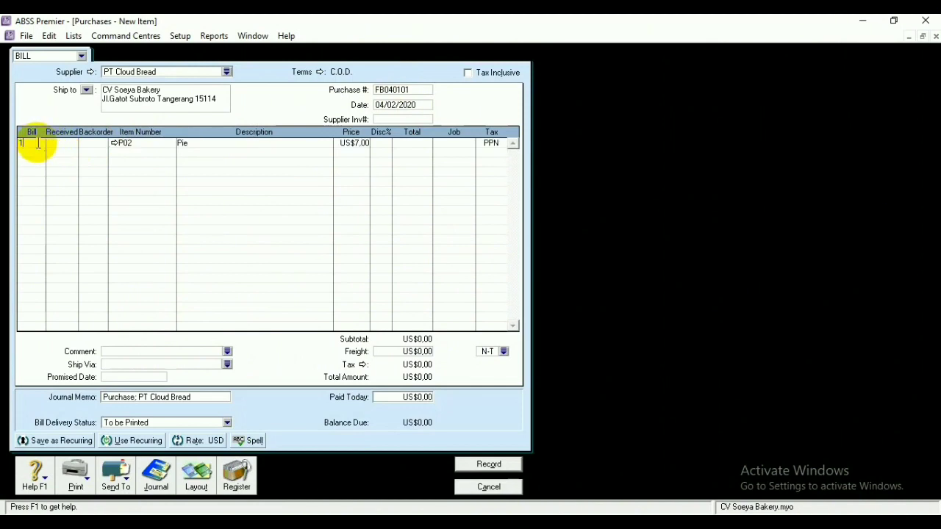
left_click(116, 152)
type("P03")
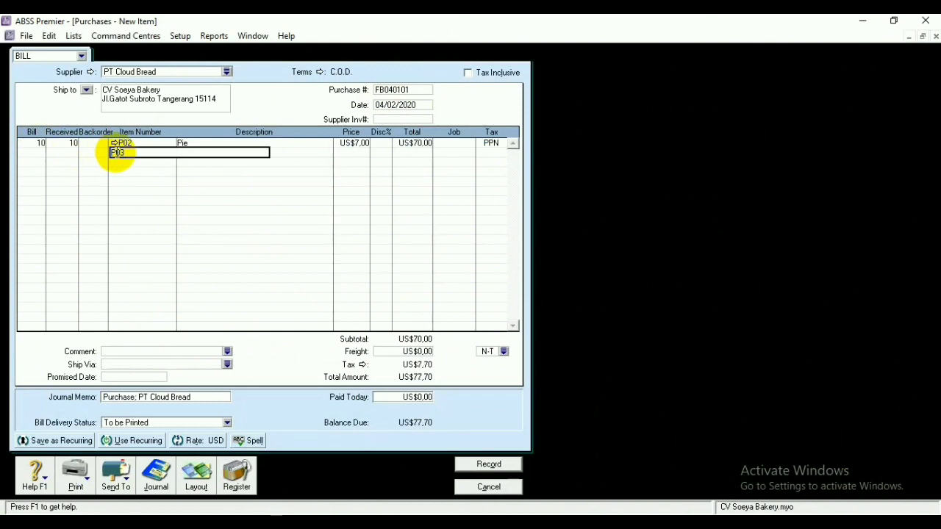
left_click(38, 152)
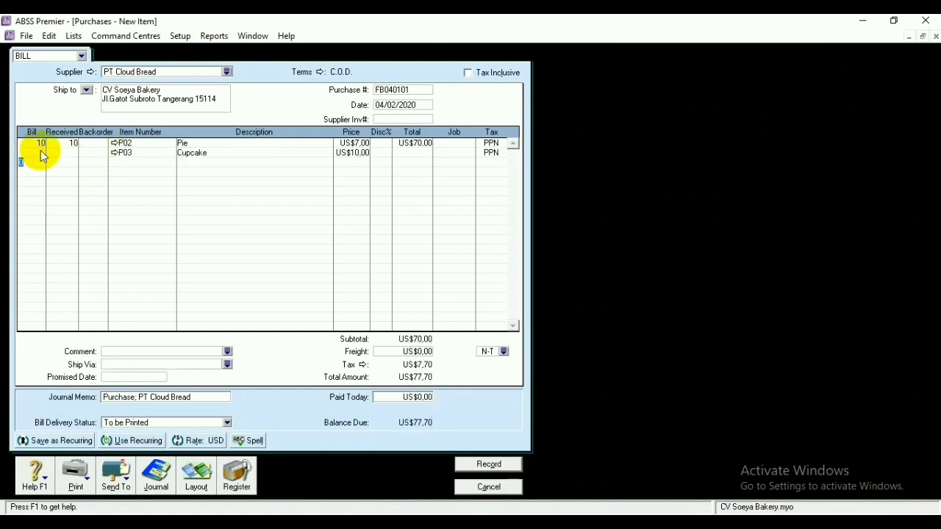
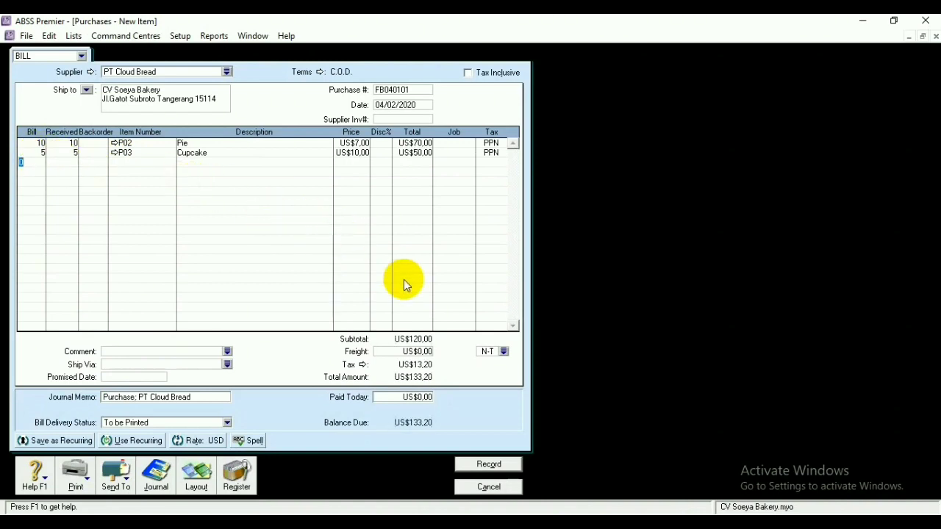
Record the PT Cloud Bread bill for 10 Pie and 5 Cupcake, totalling US$133,20
left_click(485, 462)
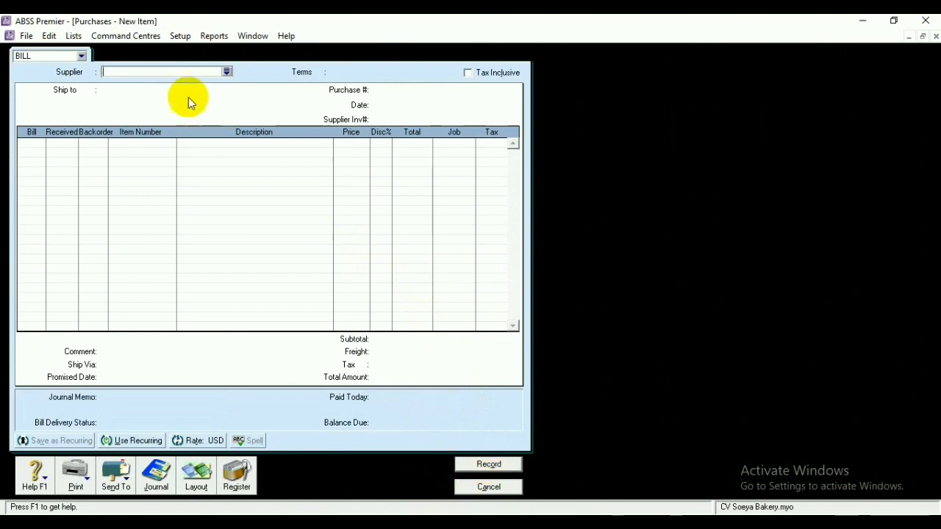
Choose PT Jaya Abadi as the supplier for the new bill
left_click(226, 72)
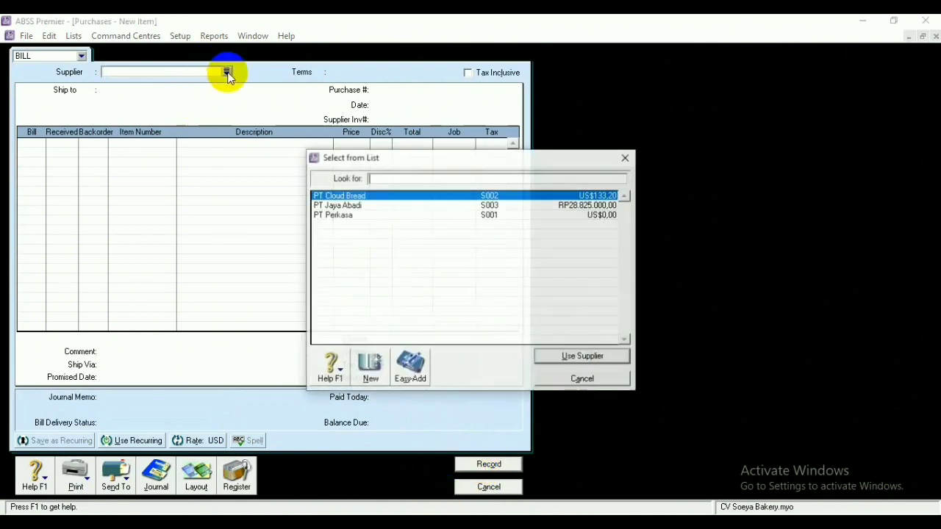
left_click(345, 206)
left_click(548, 360)
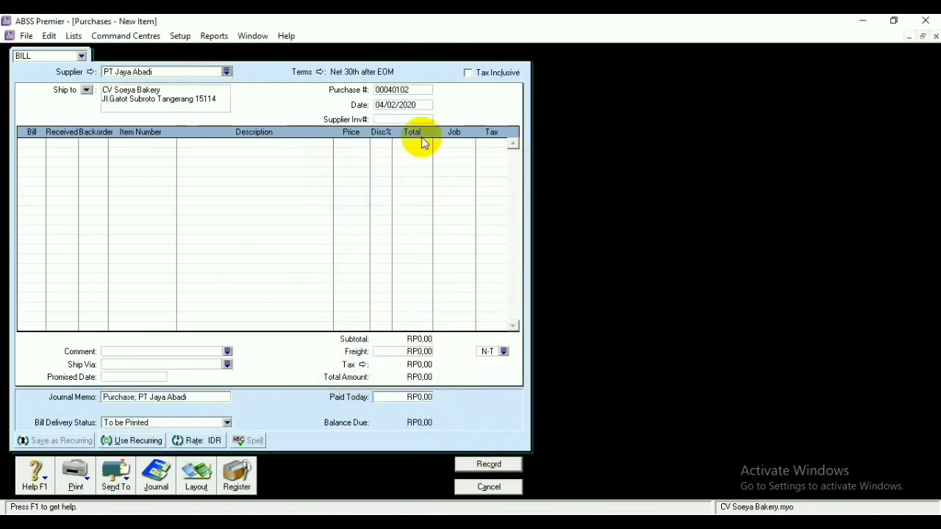
Set credit terms due on a day of the month, with a 2% discount by the 10th
left_click(320, 71)
left_click(597, 183)
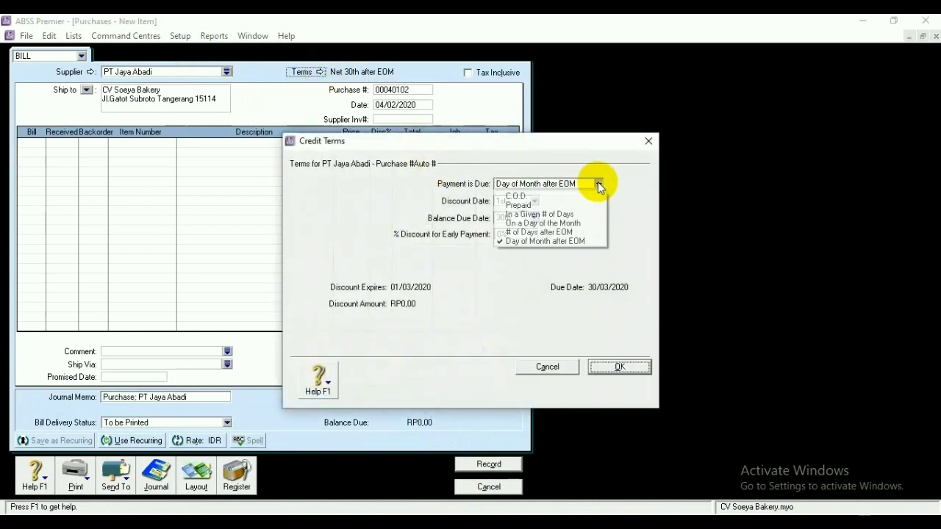
left_click(578, 223)
left_click(501, 235)
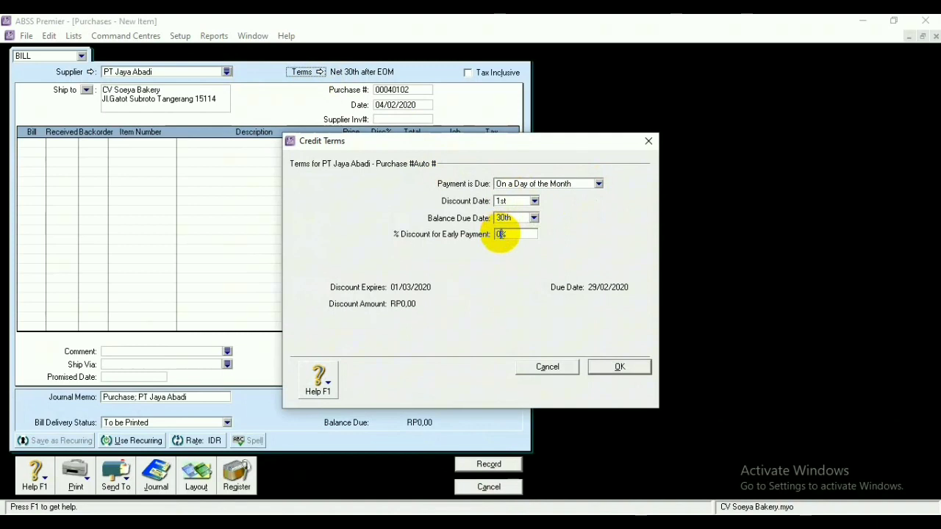
type("2")
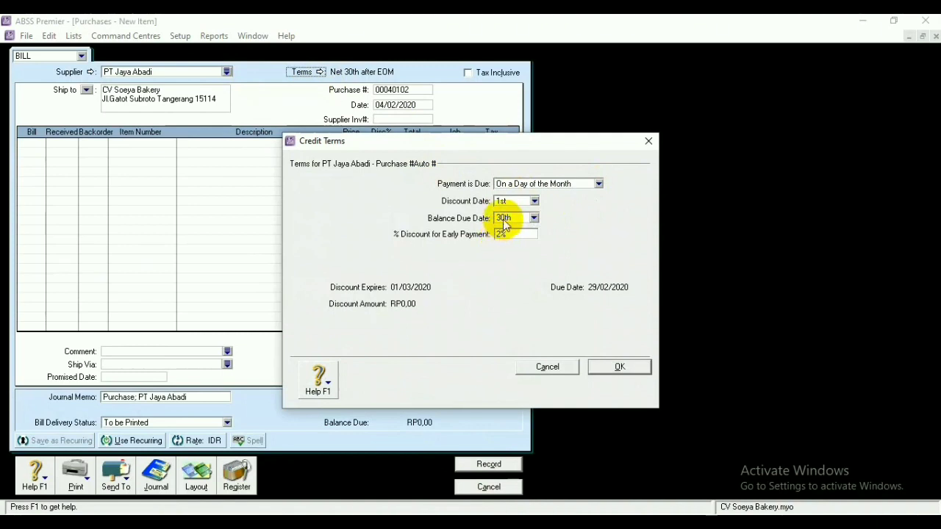
left_click(501, 203)
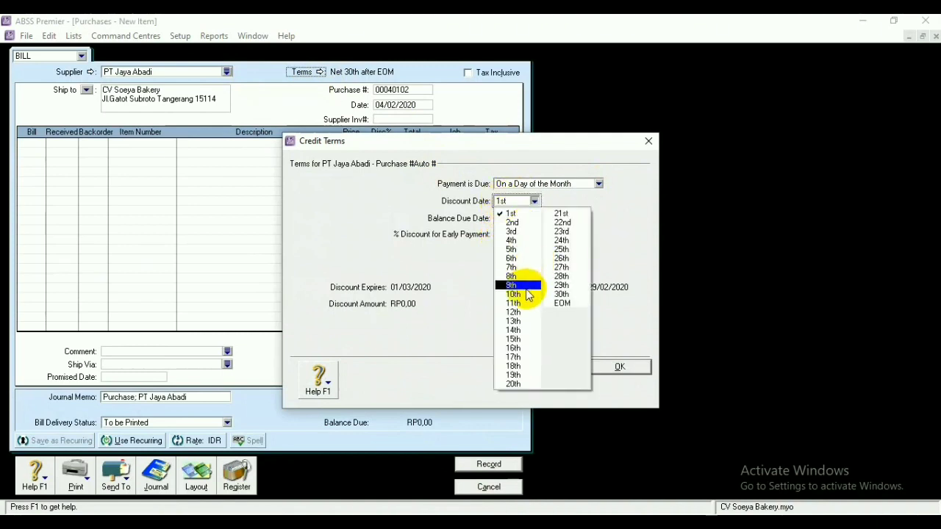
left_click(525, 292)
left_click(607, 361)
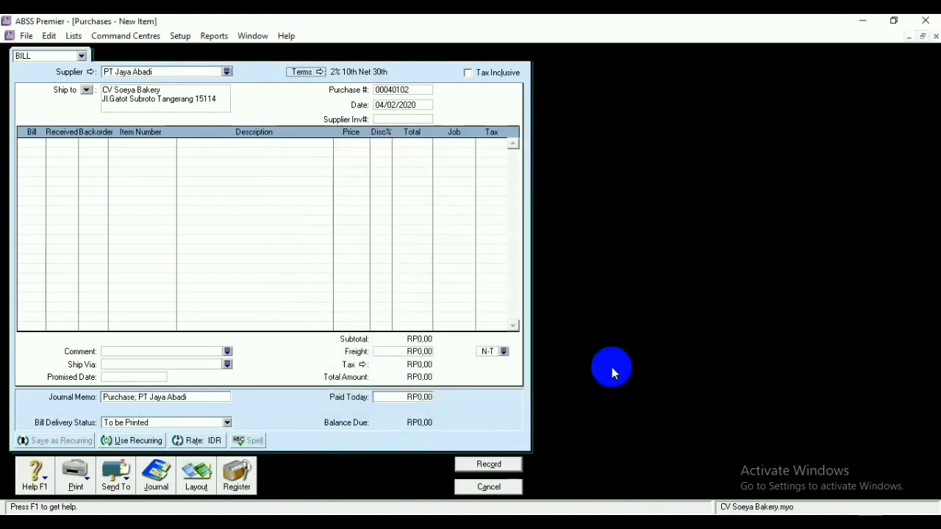
Number the bill FB050101 and date it 05/02/2020
double_click(412, 87)
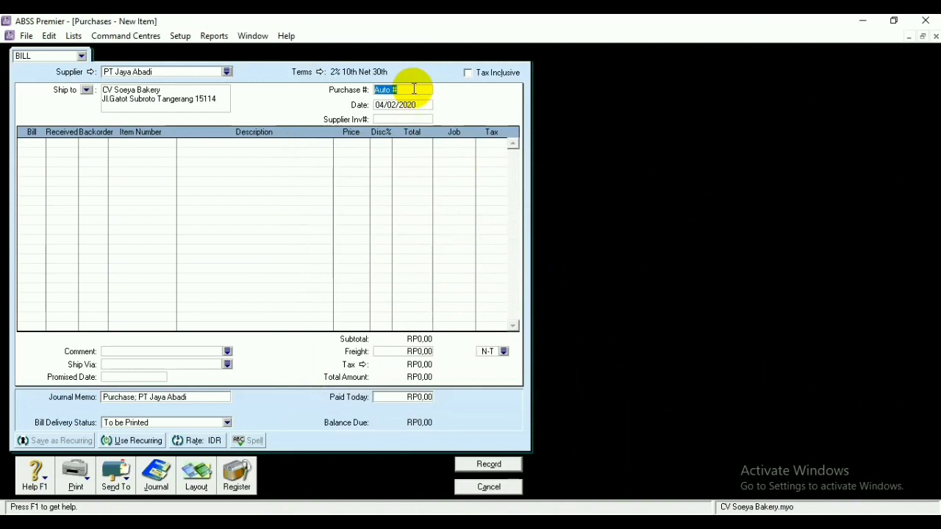
key("BackSpace")
type("FB050101")
left_click(384, 105)
left_click(384, 104)
key("BackSpace")
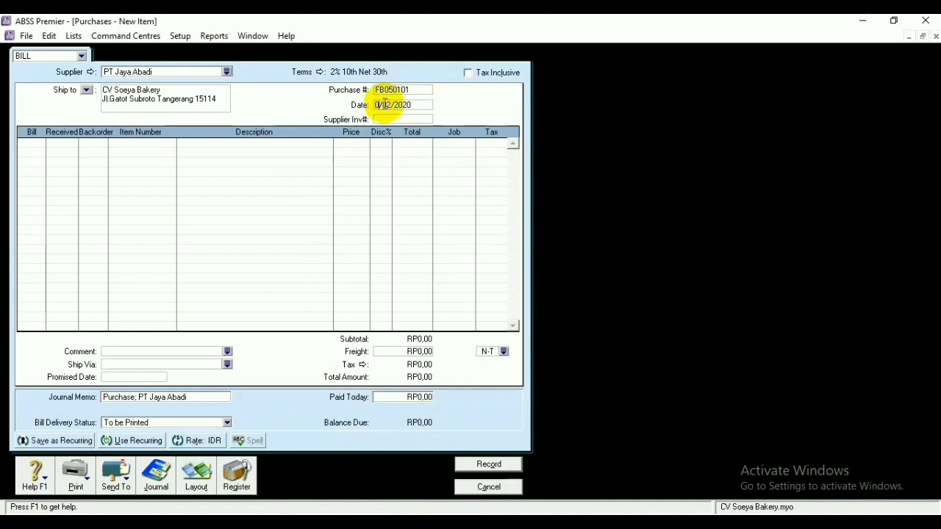
type("5")
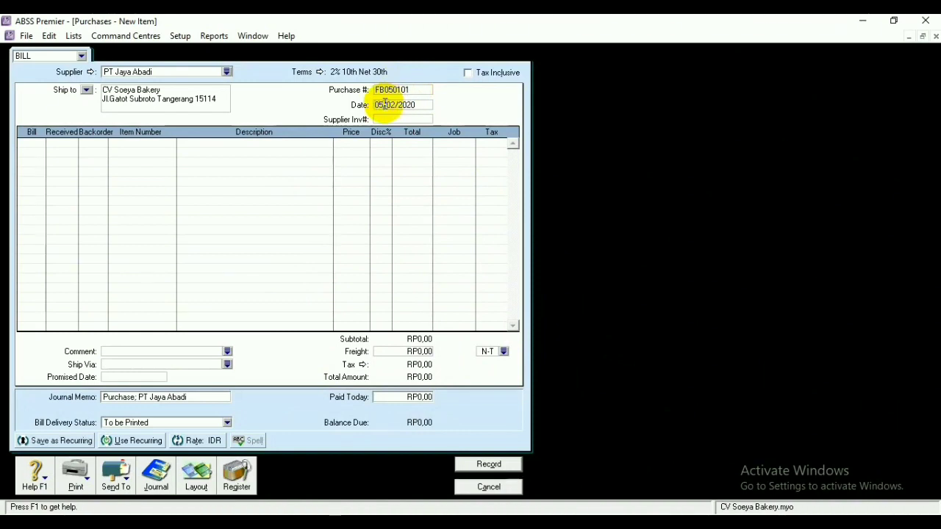
Add 30 Roti Tawar (P01) and record the RP932.400,00 bill
left_click(157, 141)
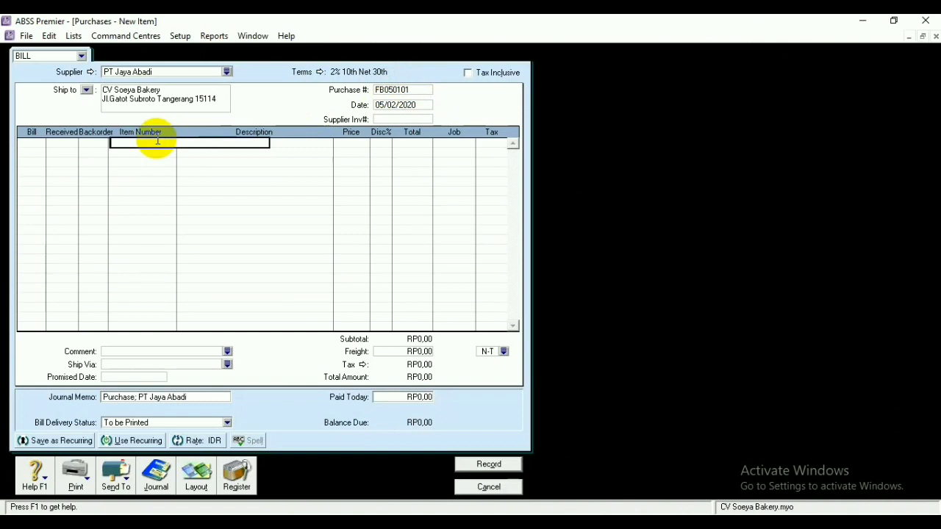
type("P01")
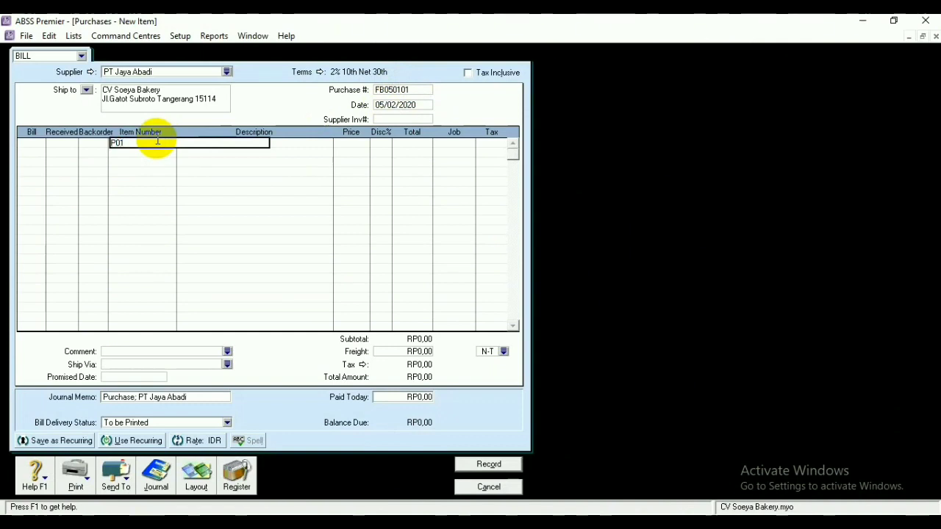
key("Tab")
left_click(33, 143)
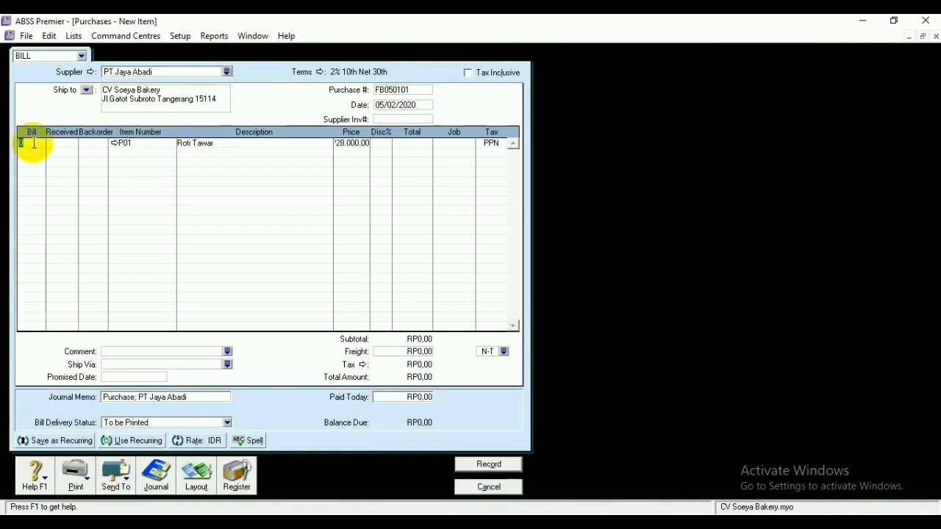
type("30")
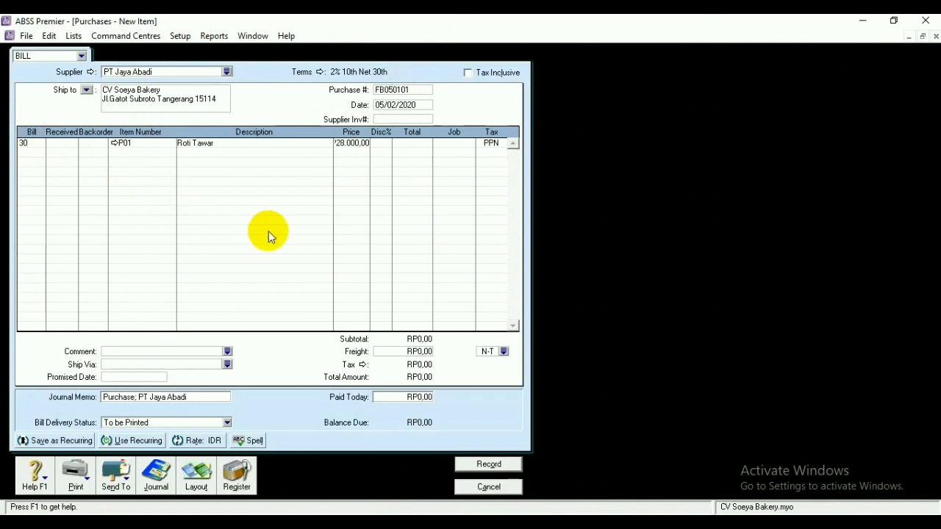
left_click(412, 144)
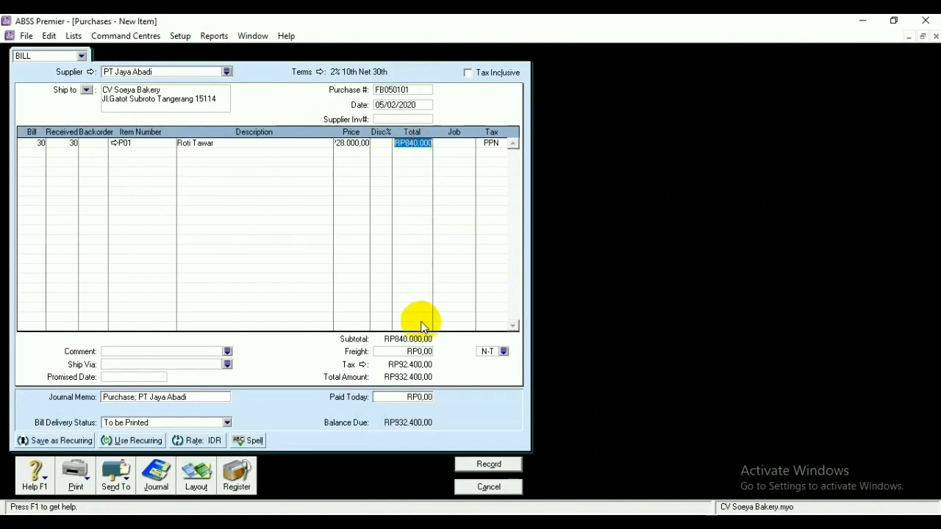
left_click(476, 463)
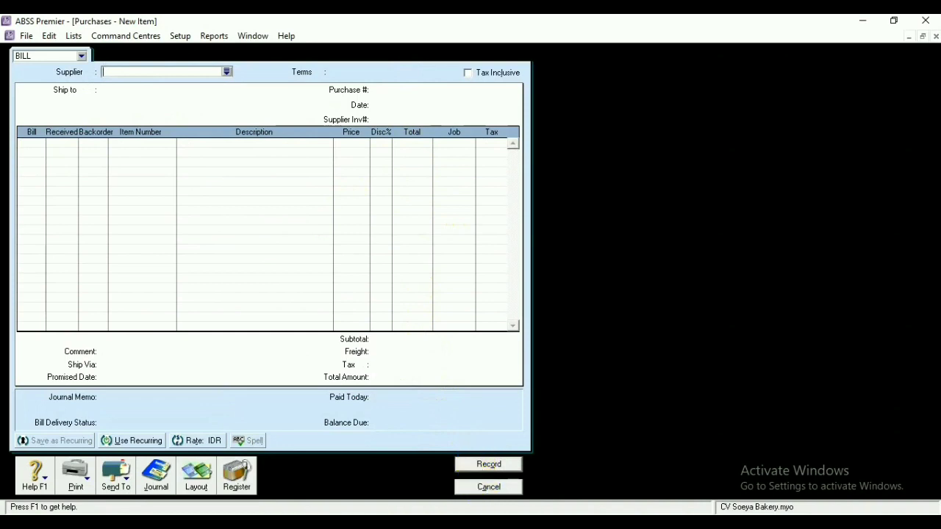
Close the blank purchase and start a bill payment to PT Jaya Abadi
left_click(493, 488)
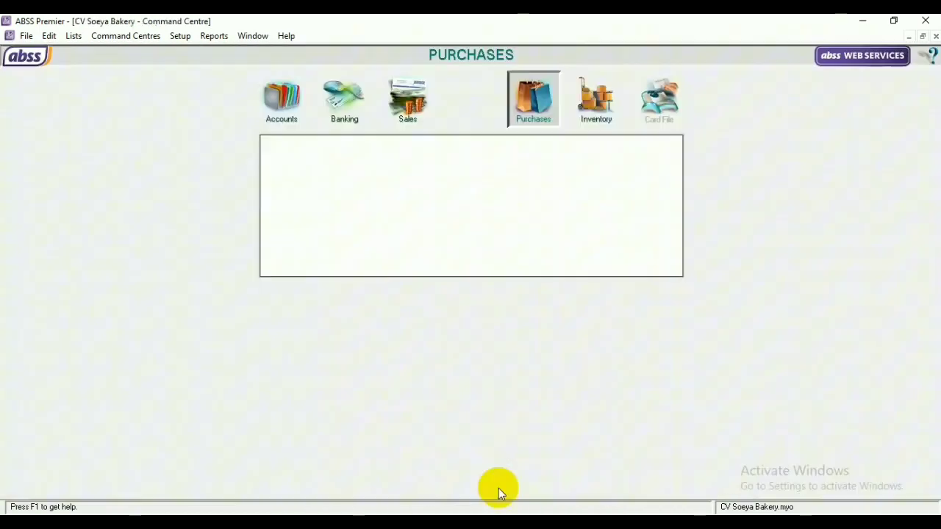
left_click(605, 188)
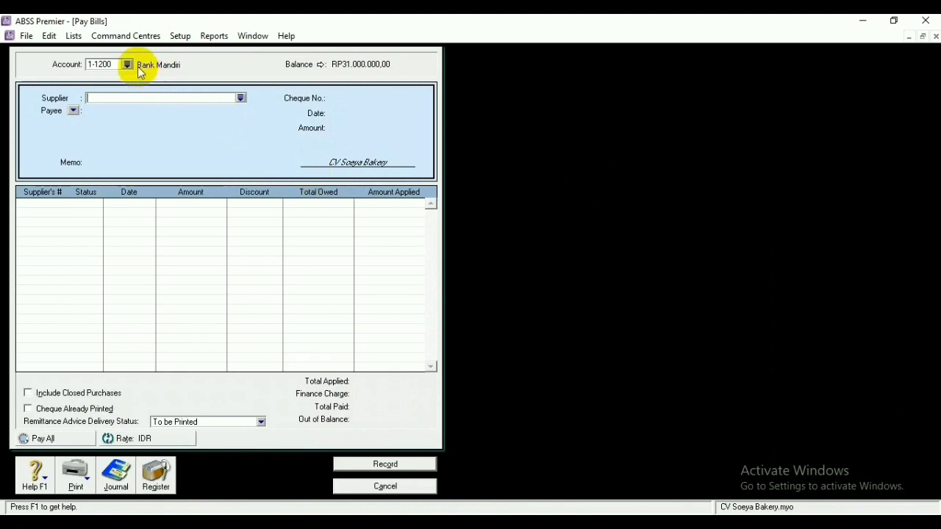
left_click(240, 97)
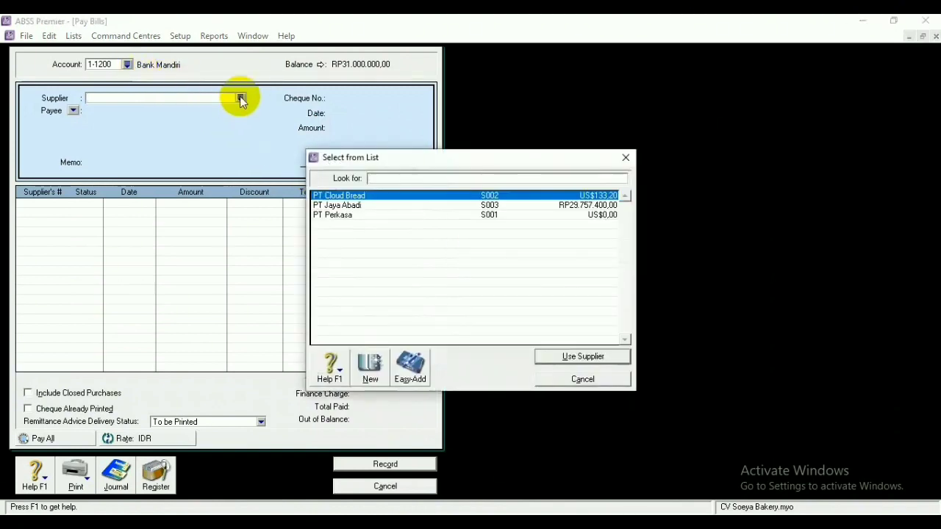
left_click(347, 205)
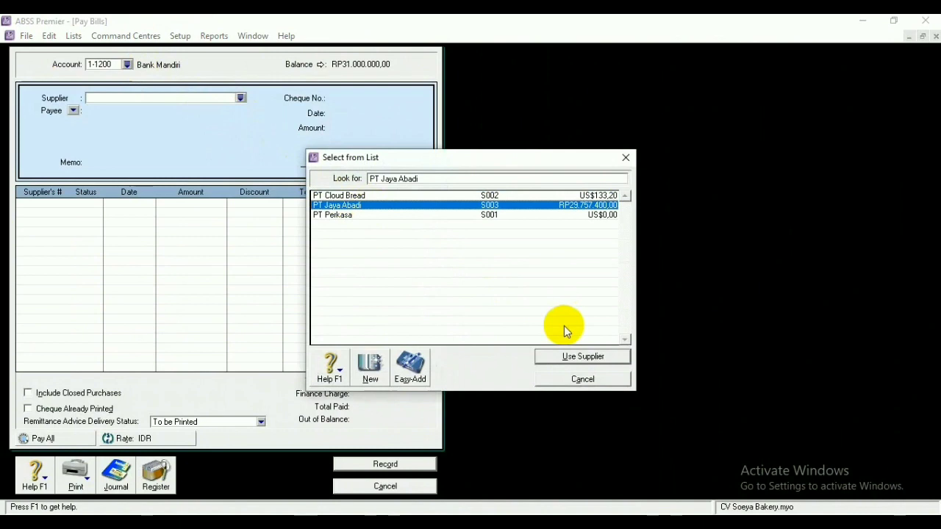
left_click(572, 356)
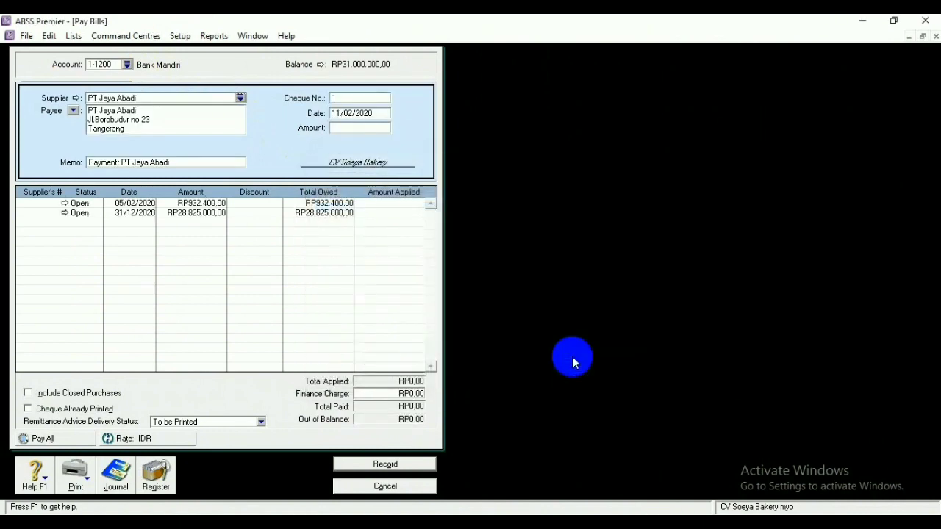
Pay RP405.520 under cheque no. FB050101 against the 31/12/2020 bill and record it
left_click(358, 101)
key("BackSpace")
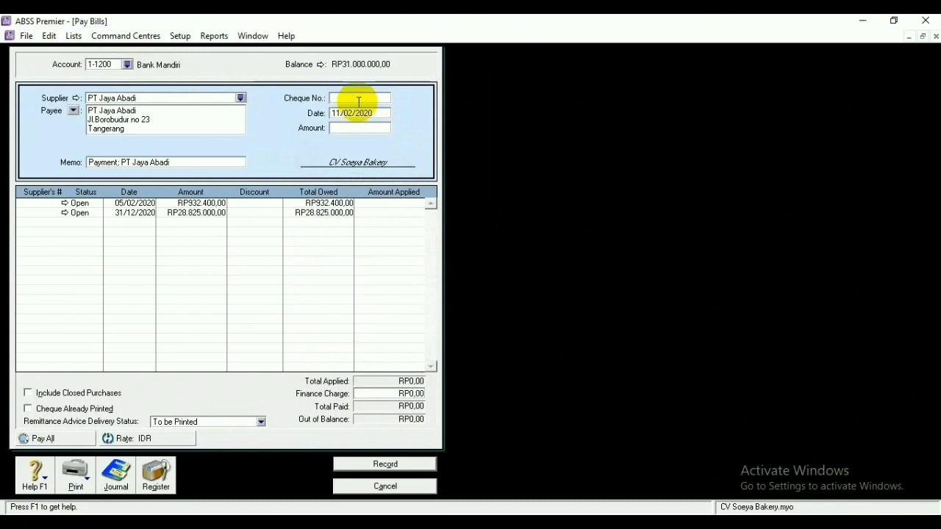
type("FB050101")
left_click(341, 112)
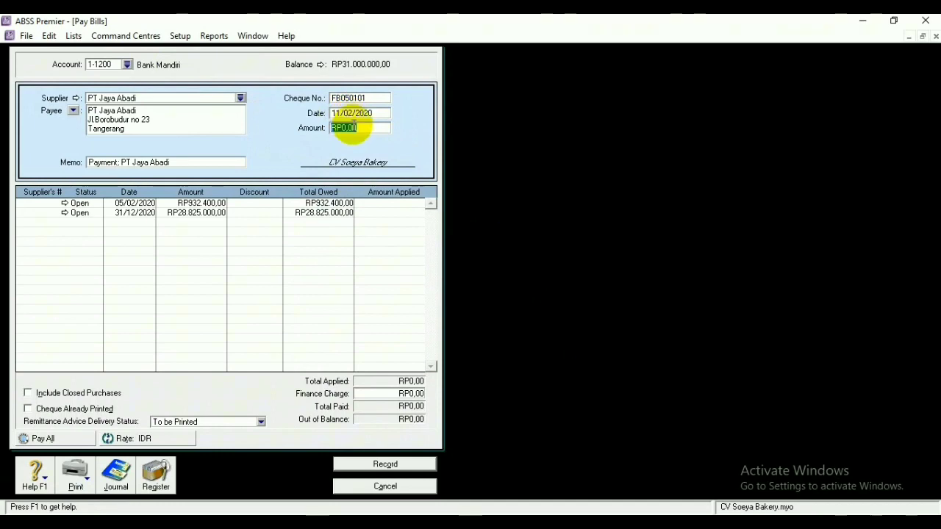
type("40552")
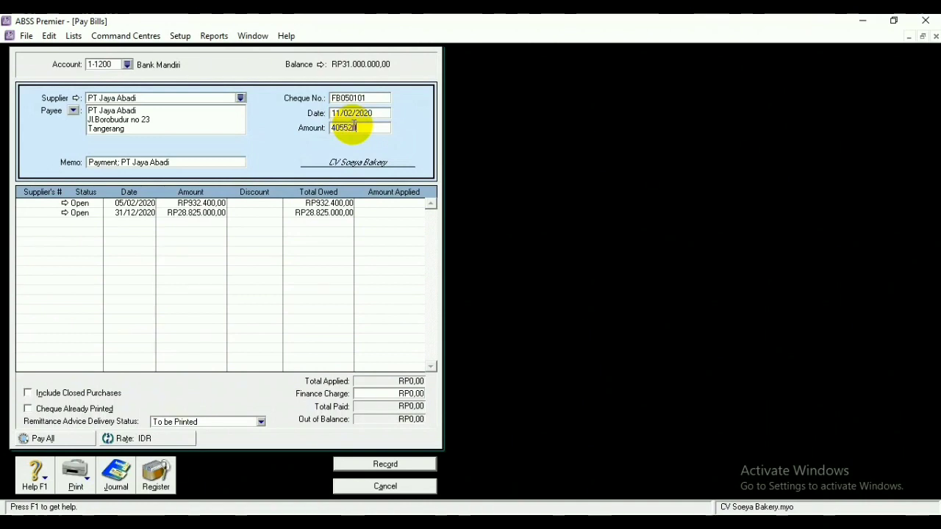
type("0")
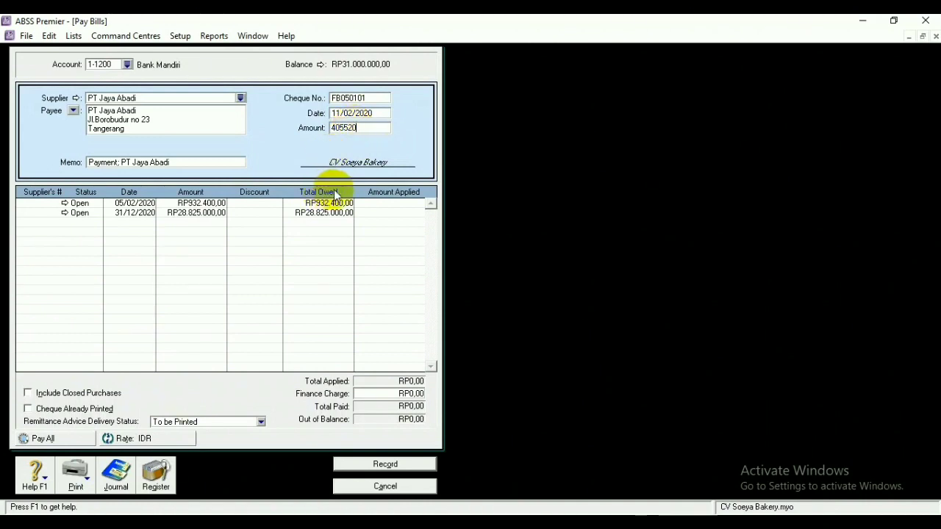
left_click(387, 212)
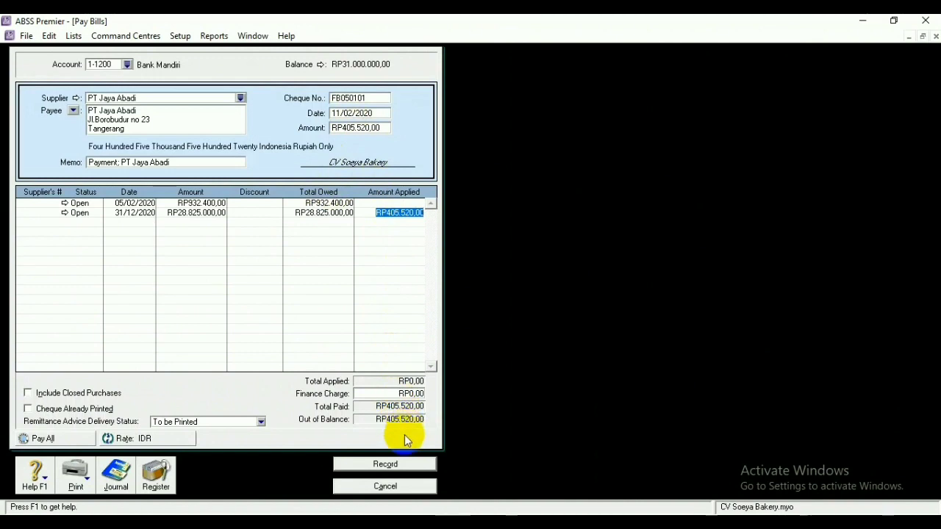
left_click(395, 466)
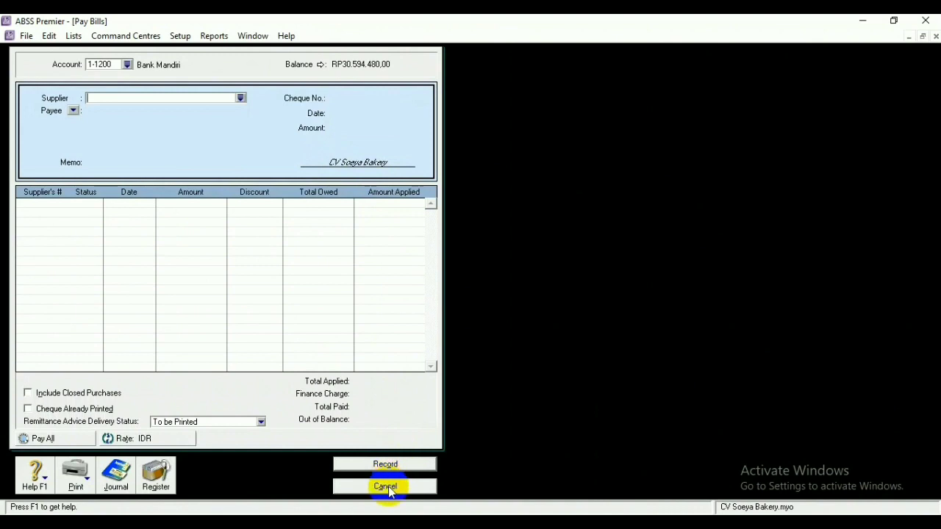
left_click(387, 488)
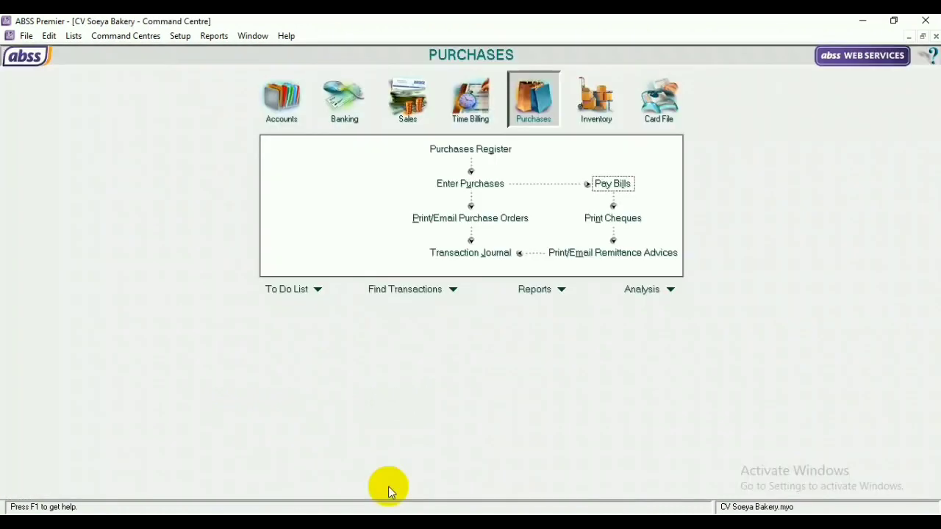
Start a new purchase with PT Cloud Bread as the supplier
left_click(455, 189)
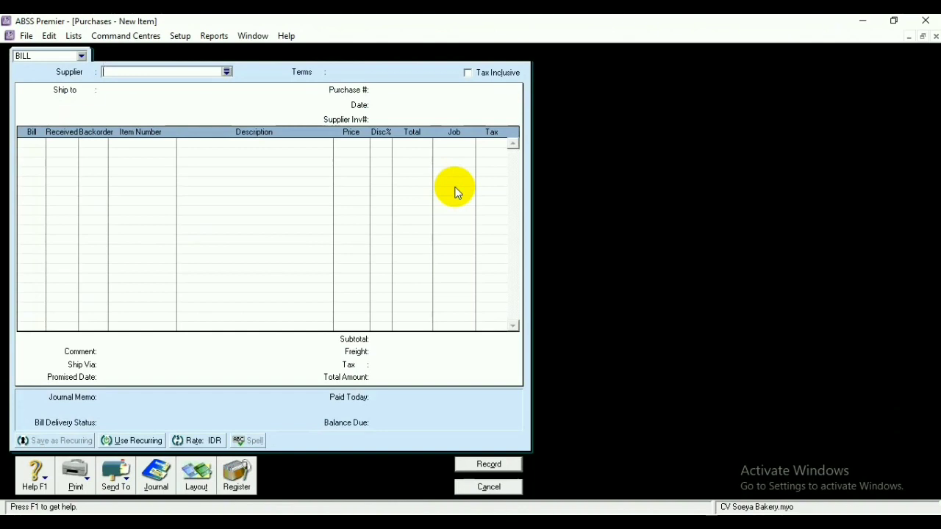
left_click(227, 72)
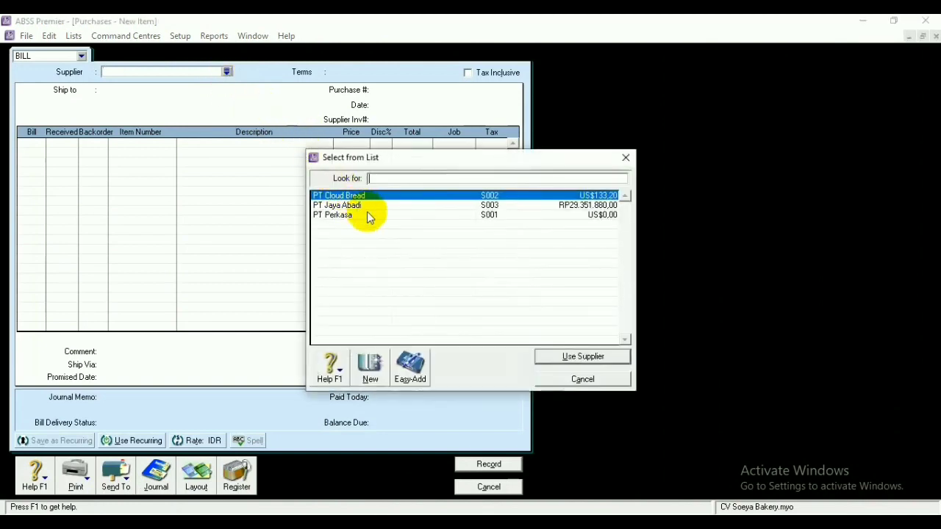
left_click(551, 356)
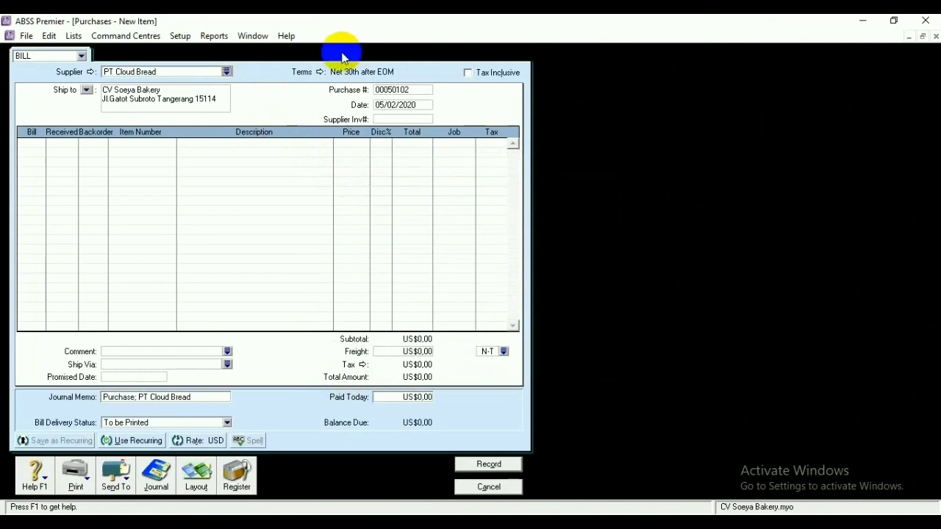
Set the bill's payment terms to C.O.D
left_click(318, 72)
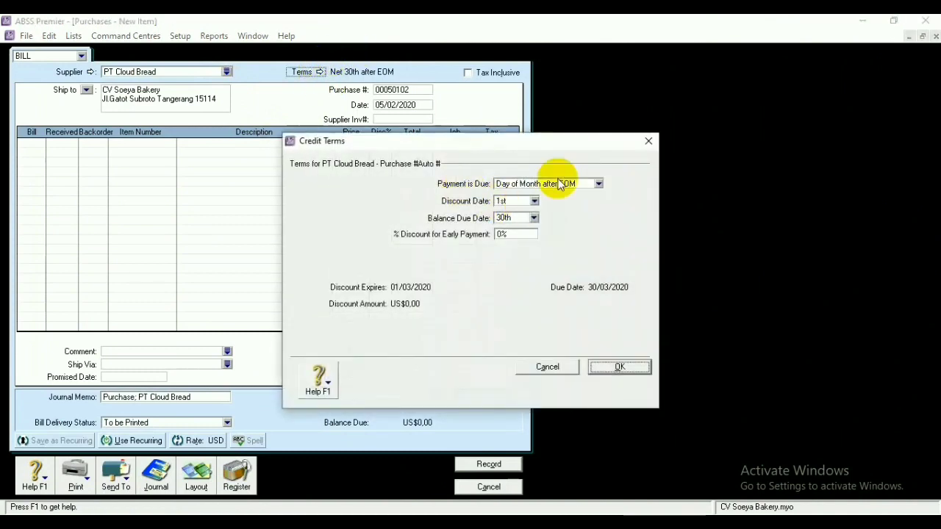
left_click(597, 183)
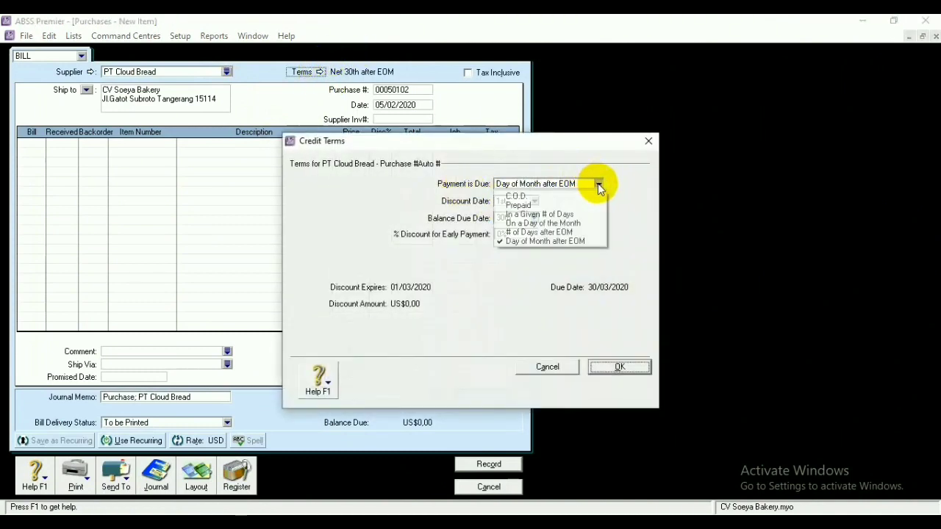
left_click(555, 197)
left_click(609, 367)
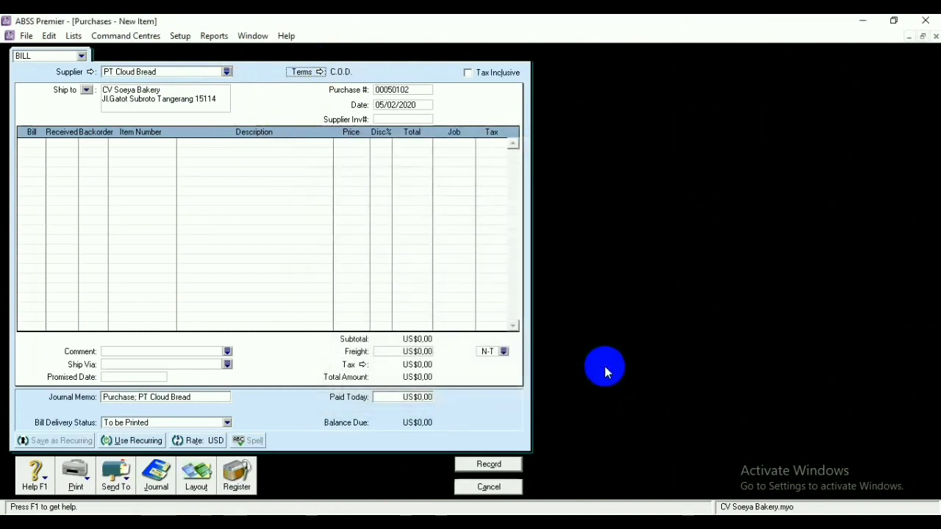
Number the return bill FB170101 and date it 17/02/2020
left_click(421, 92)
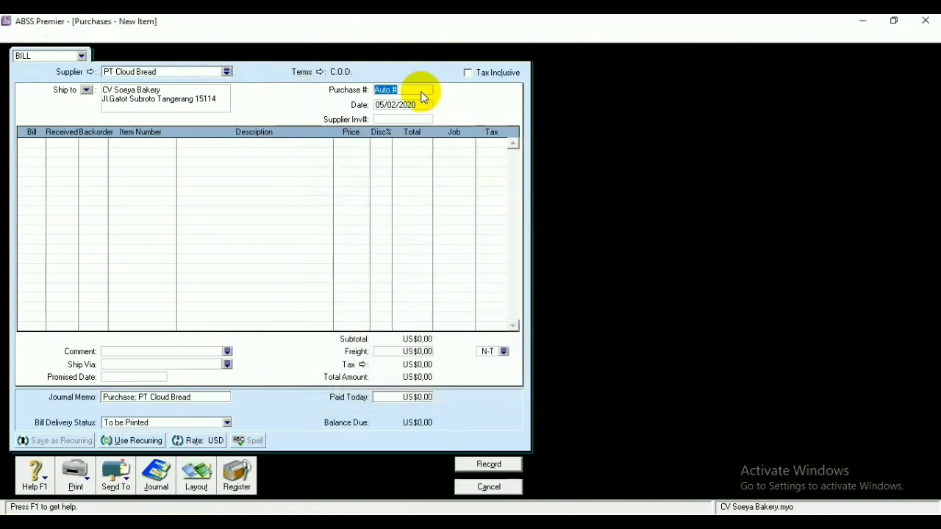
key("BackSpace")
type("FB")
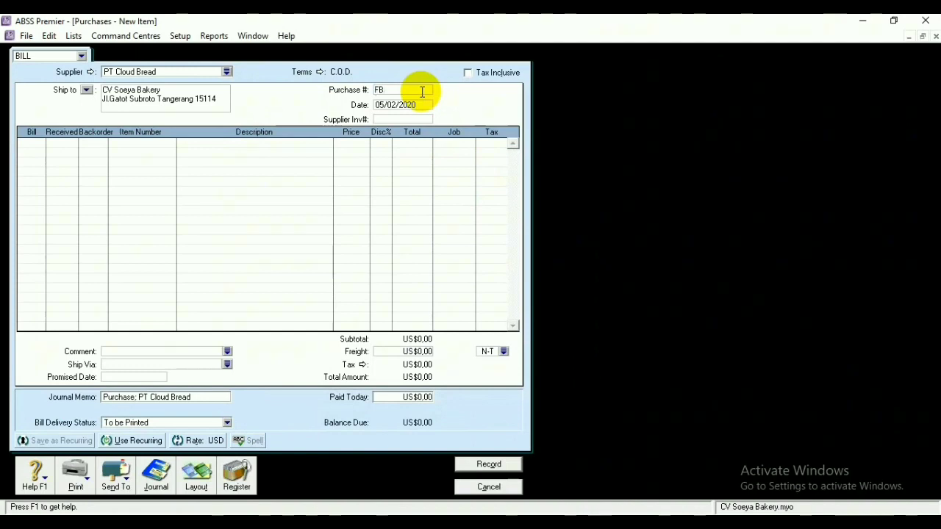
type("170101")
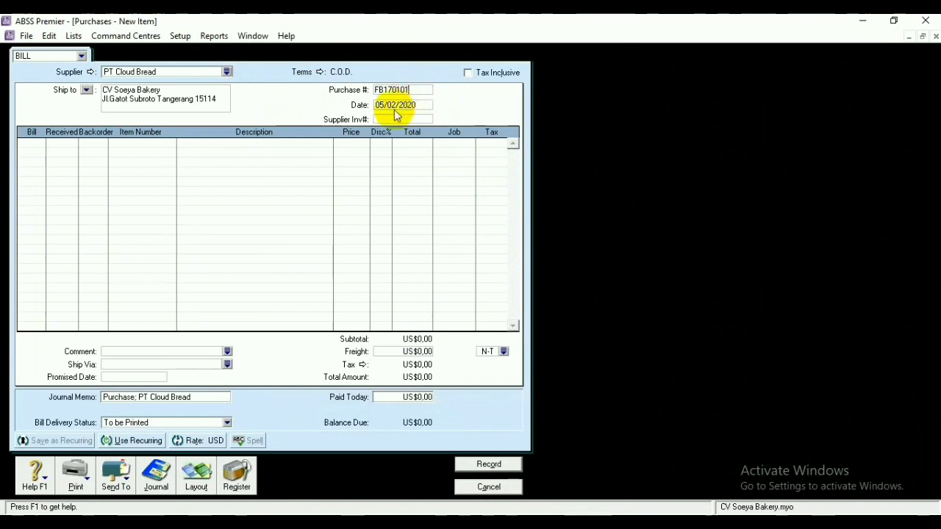
left_click(381, 106)
left_click(383, 105)
double_click(383, 105)
type("17")
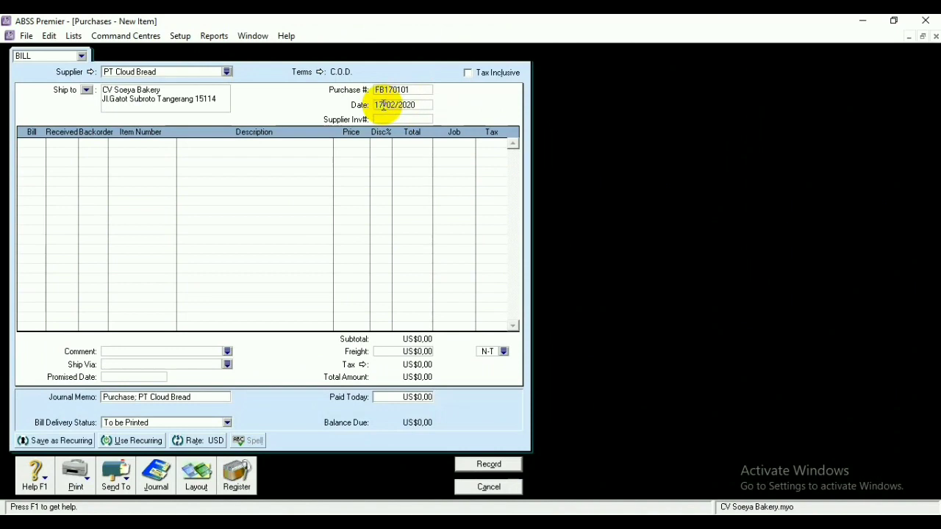
Add a -5 Cupcake (P03) line, record the return, and open the Purchases Register
left_click(129, 145)
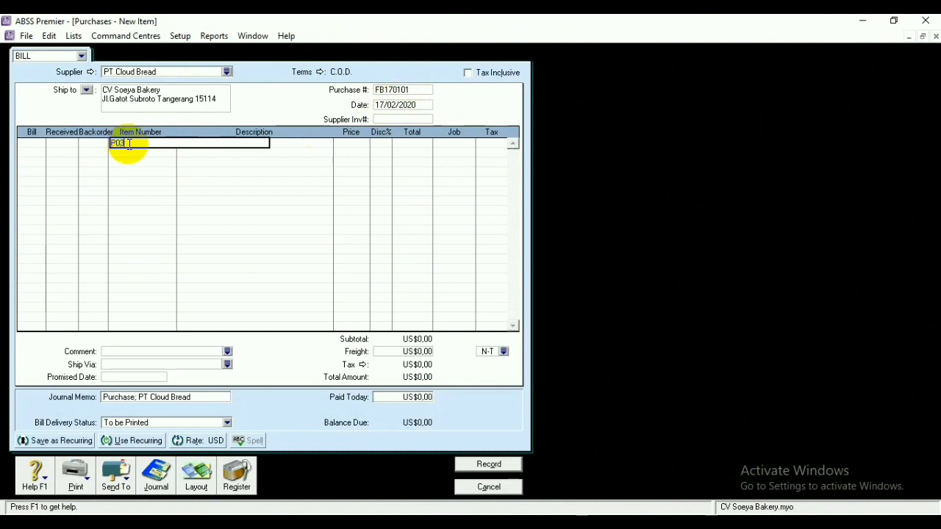
type("P03")
left_click(34, 144)
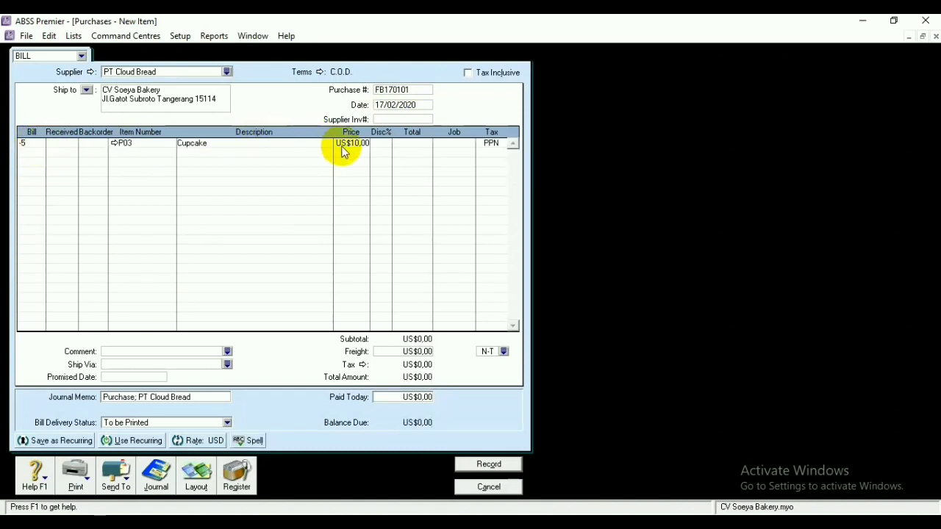
key("Return")
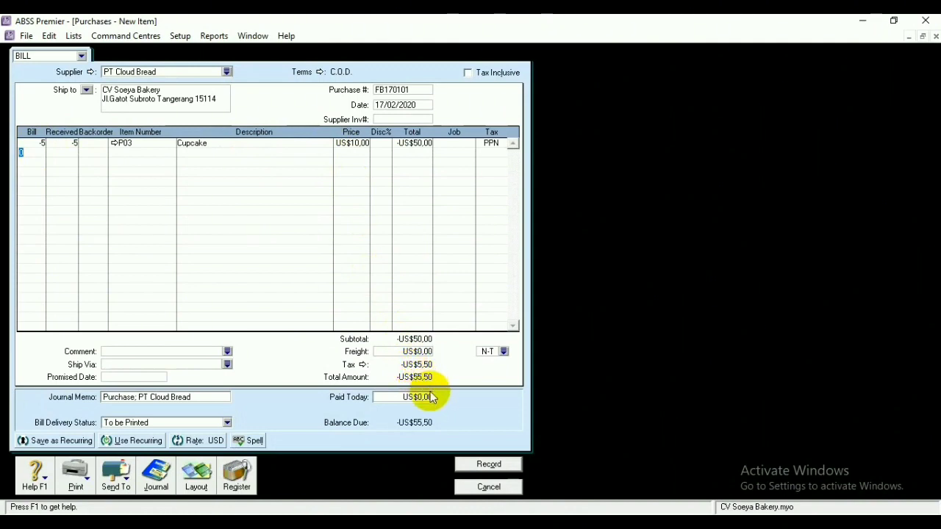
left_click(490, 464)
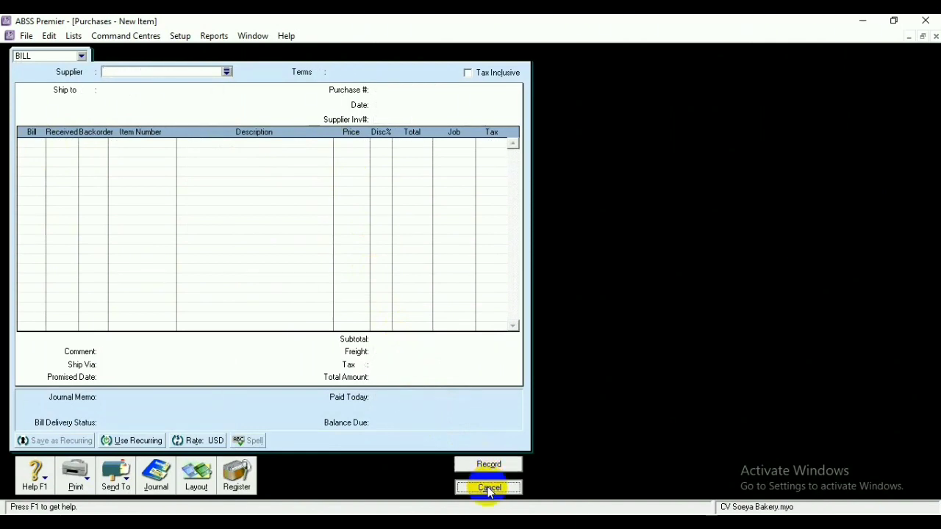
left_click(487, 487)
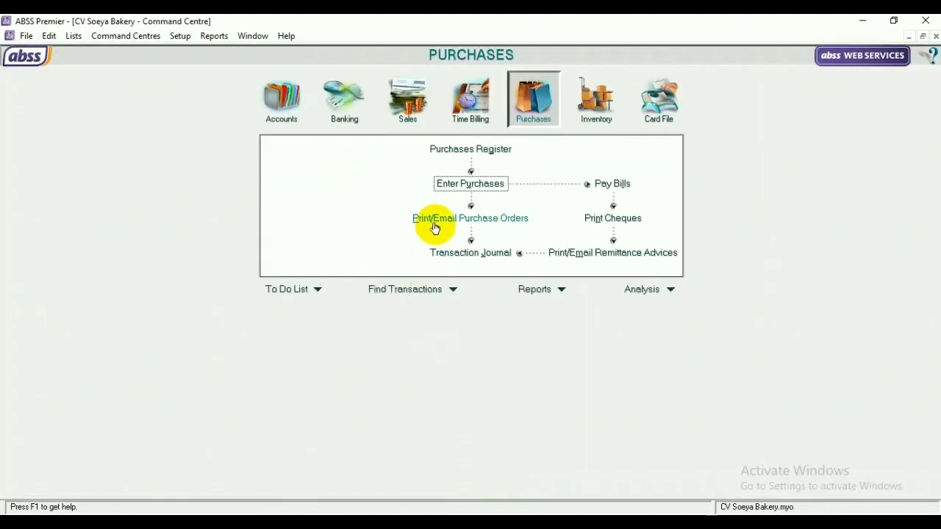
left_click(450, 149)
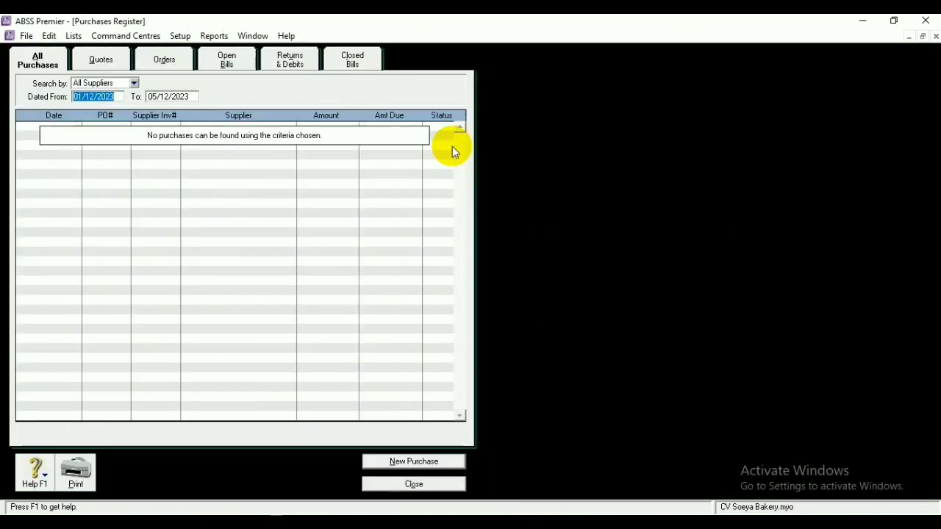
Select the PT Cloud Bread debit under Returns & Debits to receive a refund
left_click(291, 61)
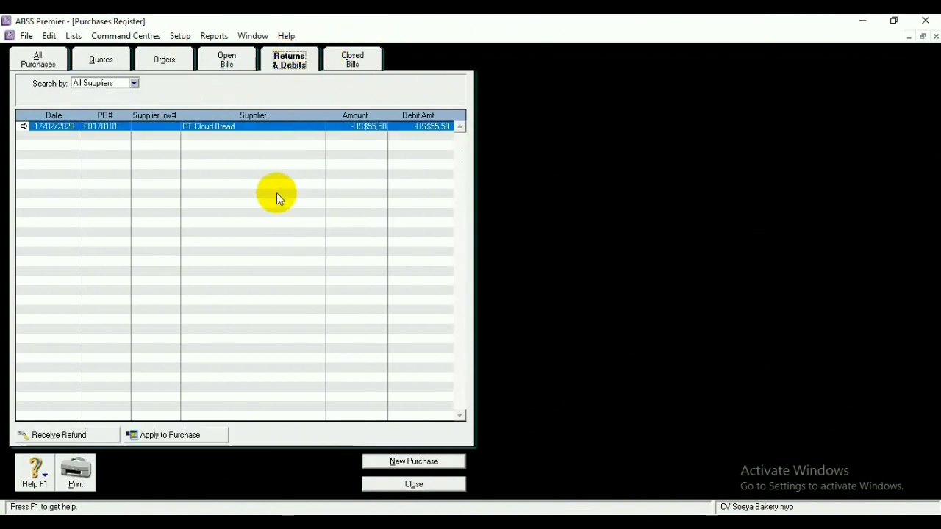
left_click(396, 462)
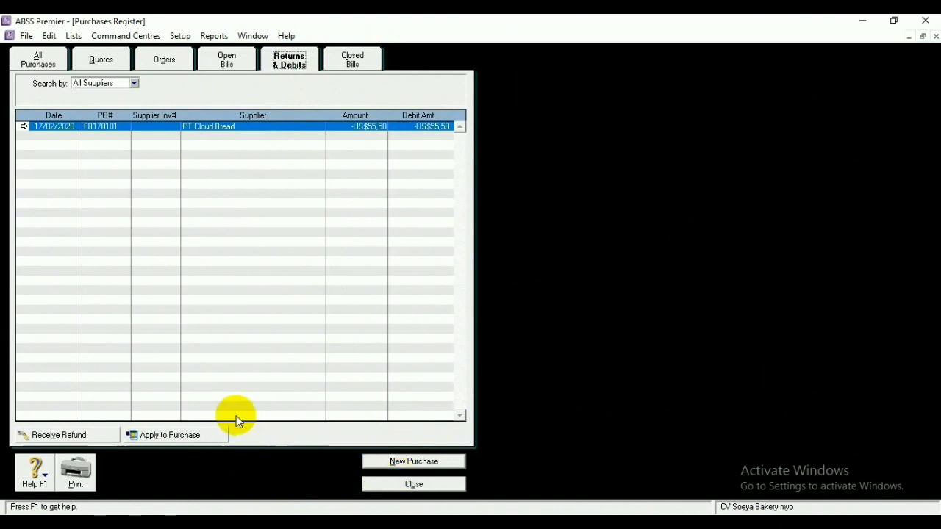
left_click(92, 435)
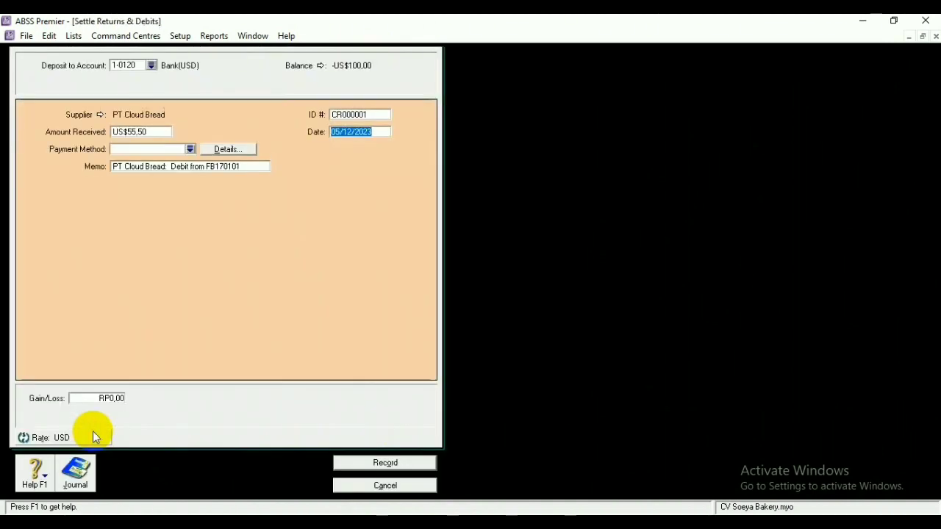
Date the refund 30/11/2020, record it, and close the register
left_click(337, 133)
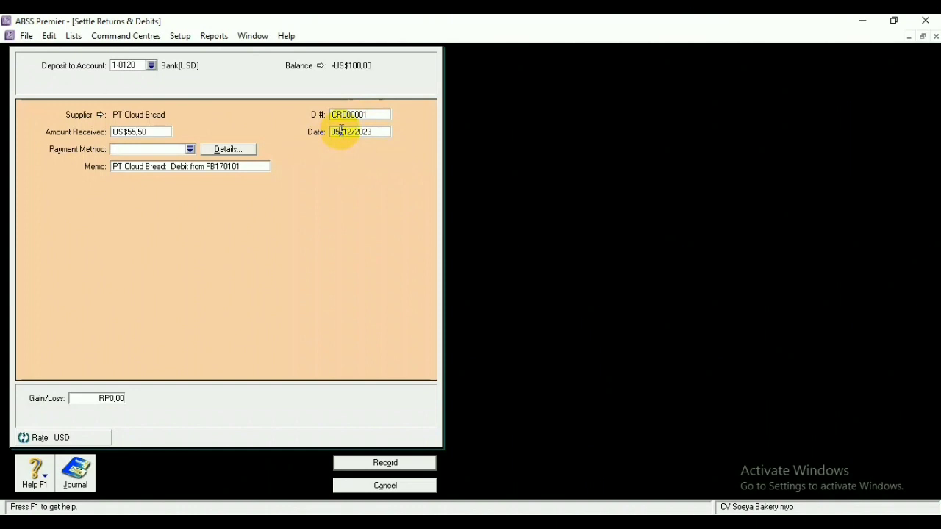
key("BackSpace")
key("BackSpace")
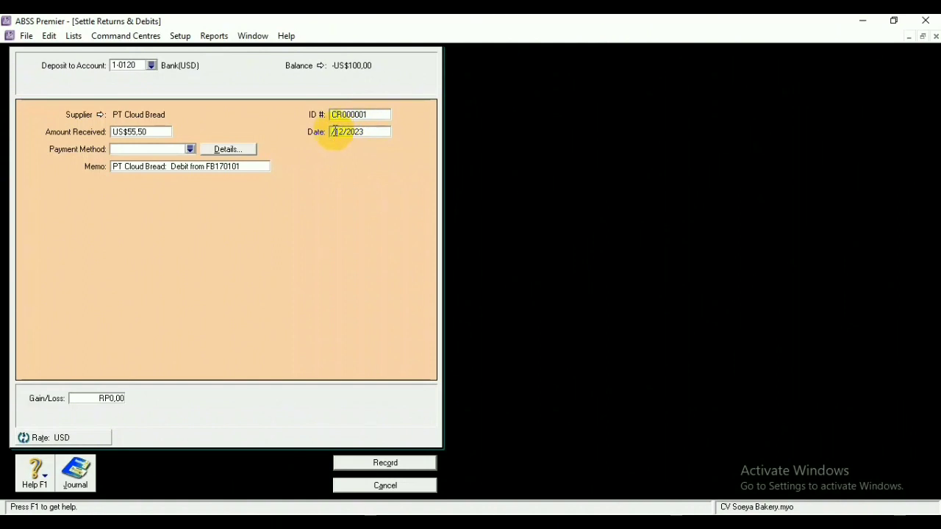
type("30")
key("BackSpace")
type("1")
left_click(374, 135)
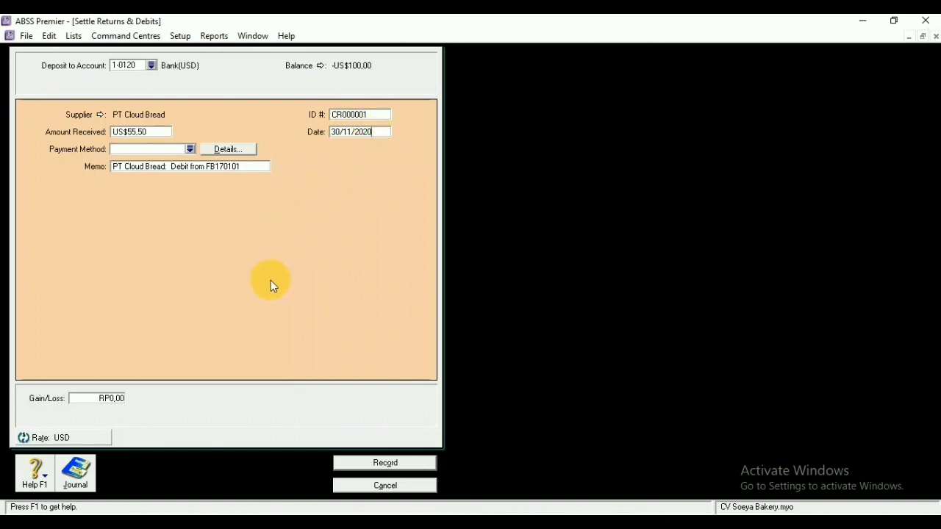
left_click(360, 463)
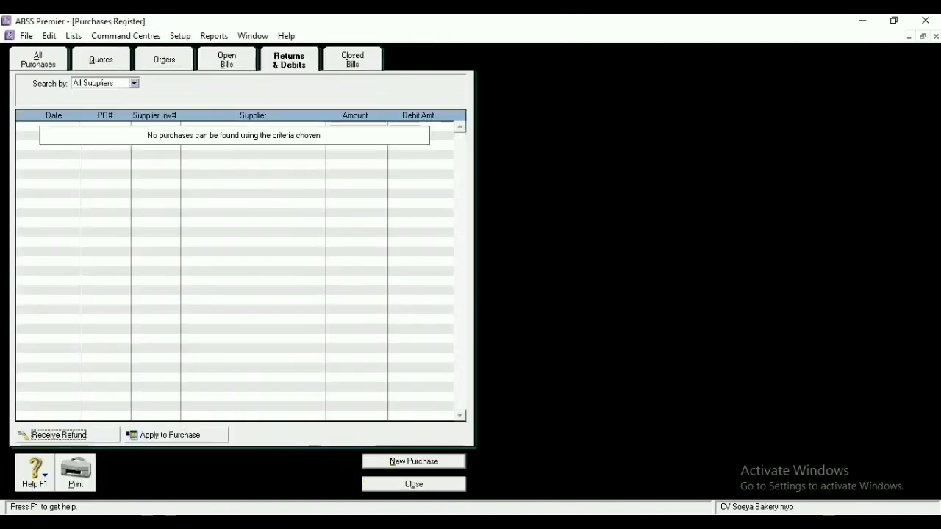
left_click(447, 483)
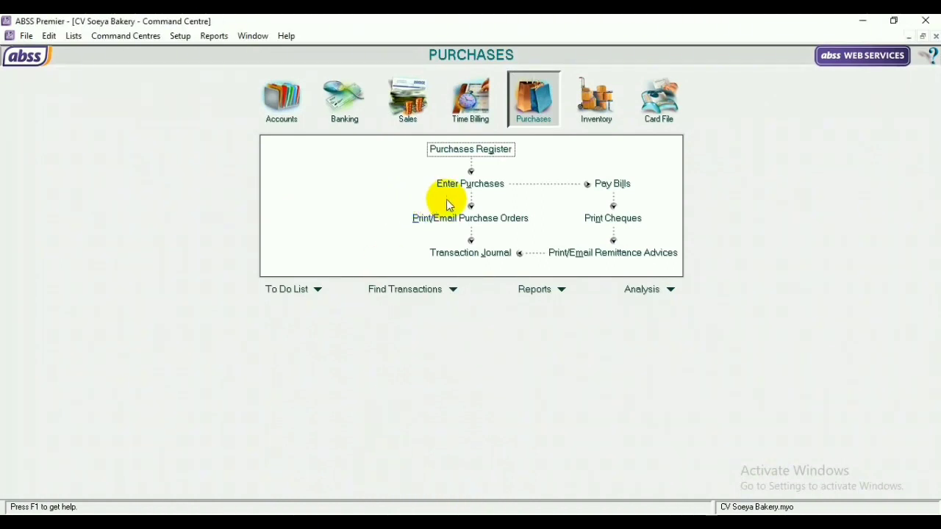
Start a bill payment to PT Perkasa using cheque number 3
left_click(612, 186)
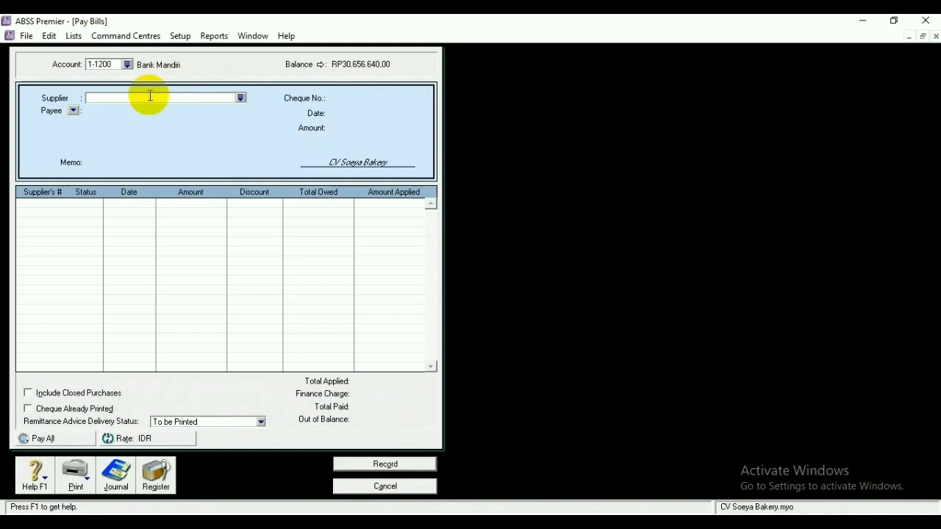
left_click(241, 98)
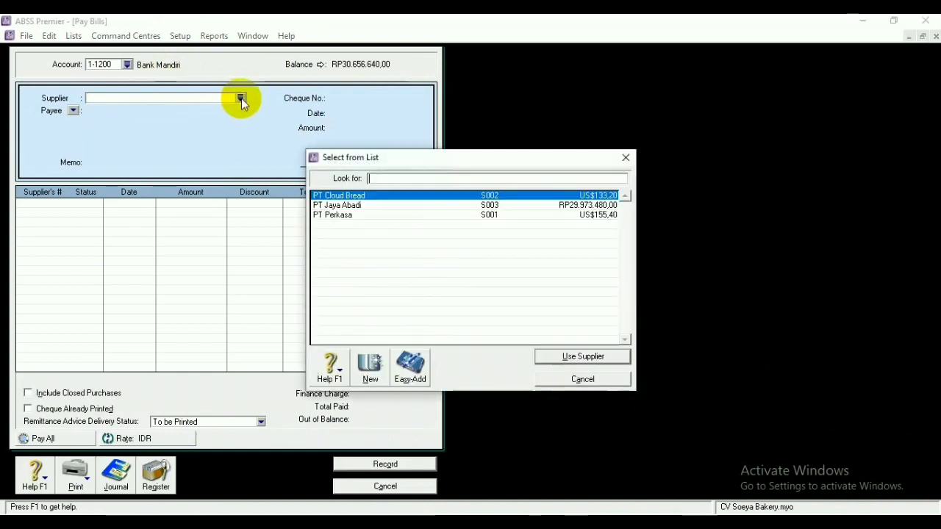
left_click(345, 216)
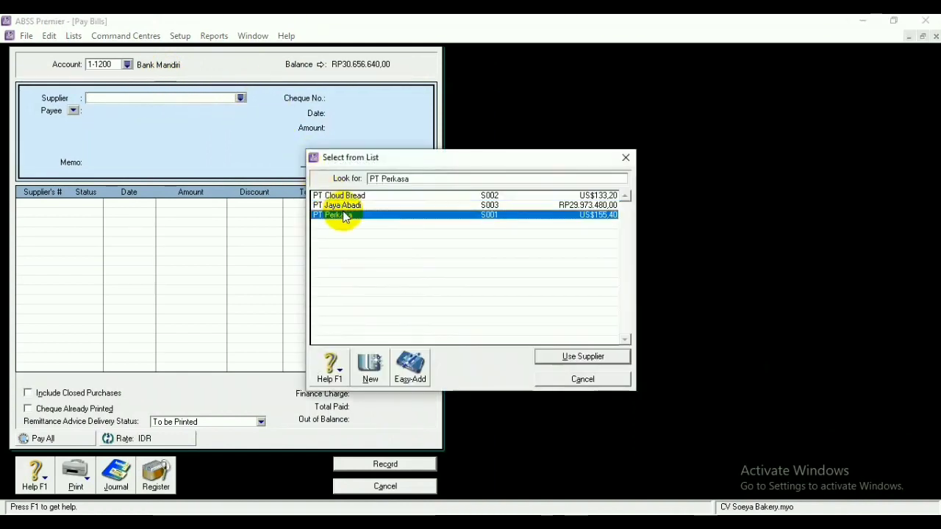
left_click(543, 357)
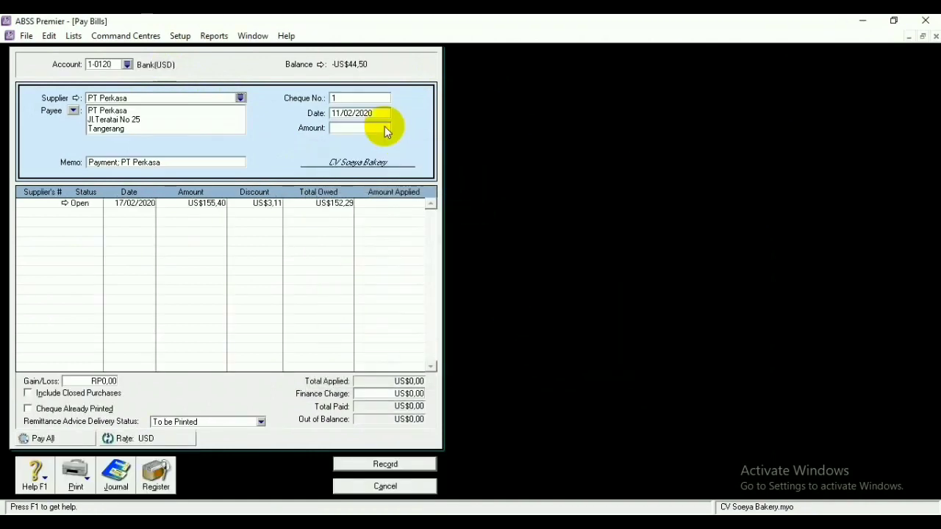
left_click(367, 96)
key("BackSpace")
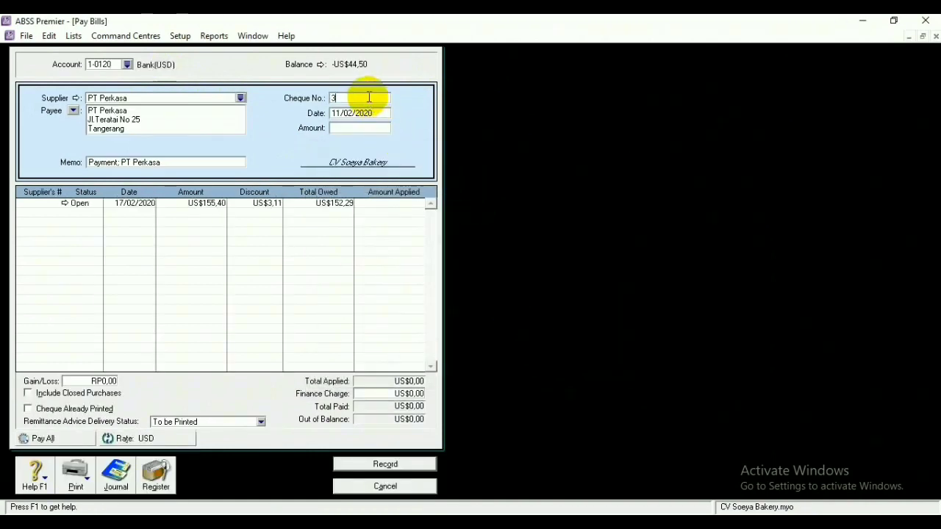
key("Tab")
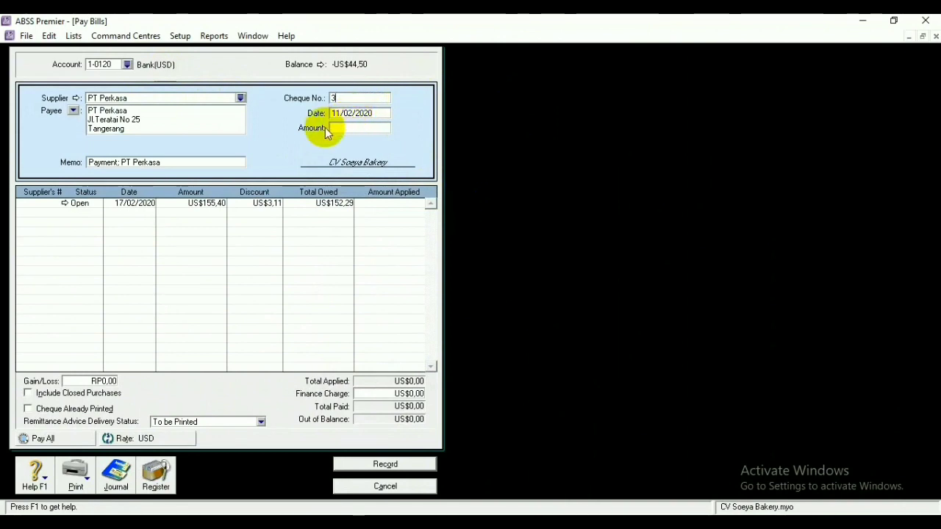
Set the payment amount to US$125,92, correcting the mistyped value
left_click(340, 130)
key("BackSpace")
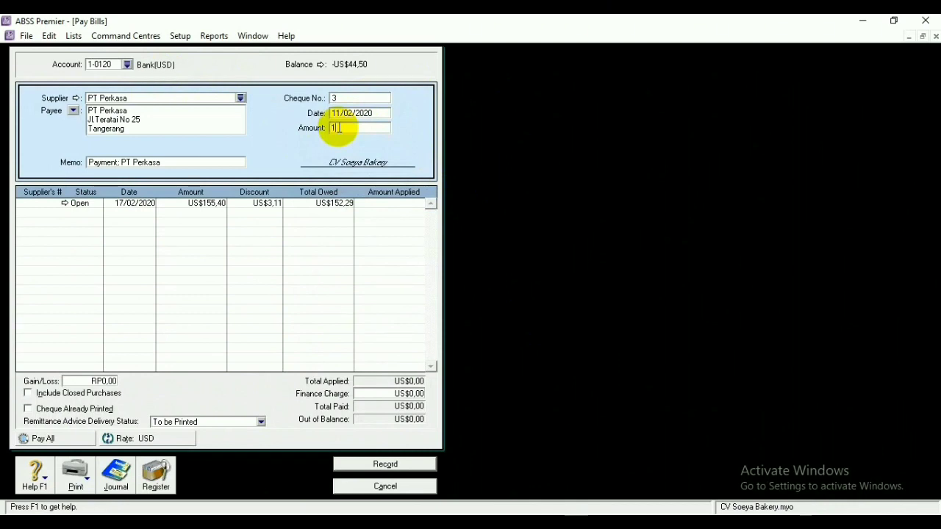
type("12.592")
key("Tab")
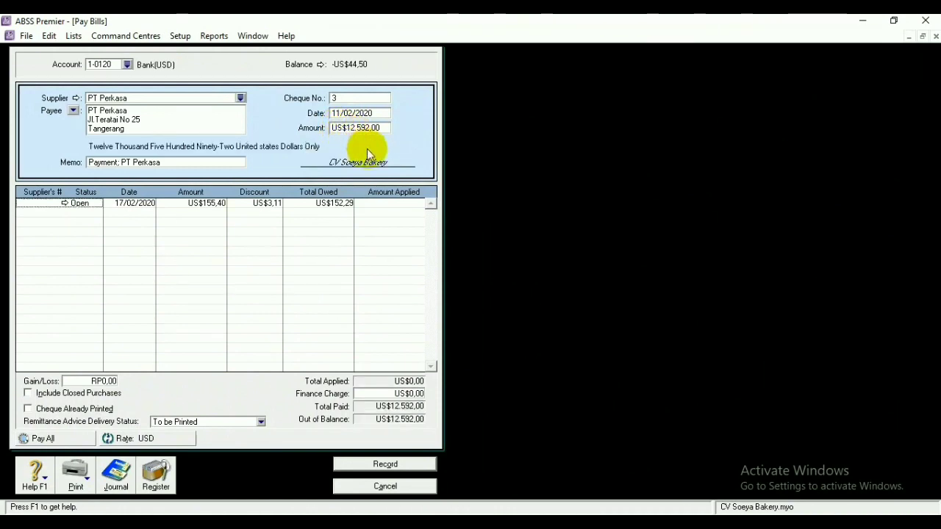
left_click(367, 129)
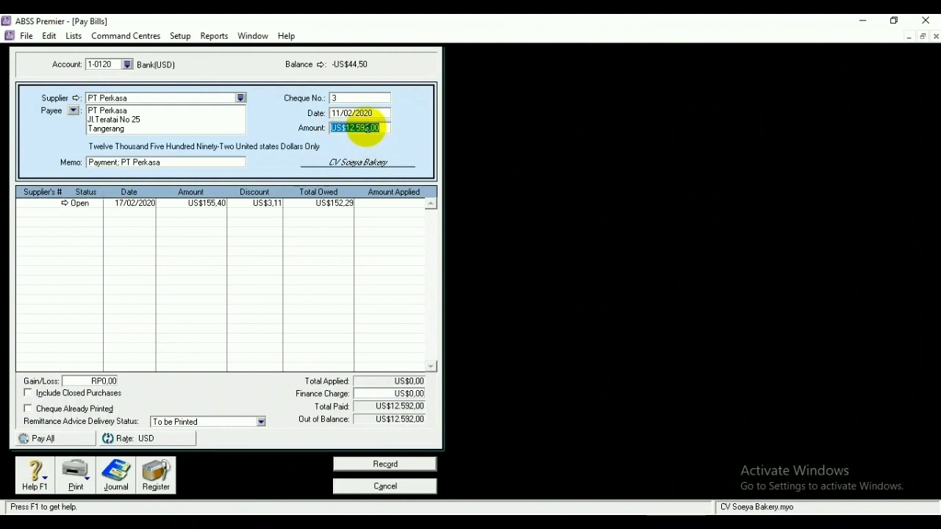
key("BackSpace")
type("125,92")
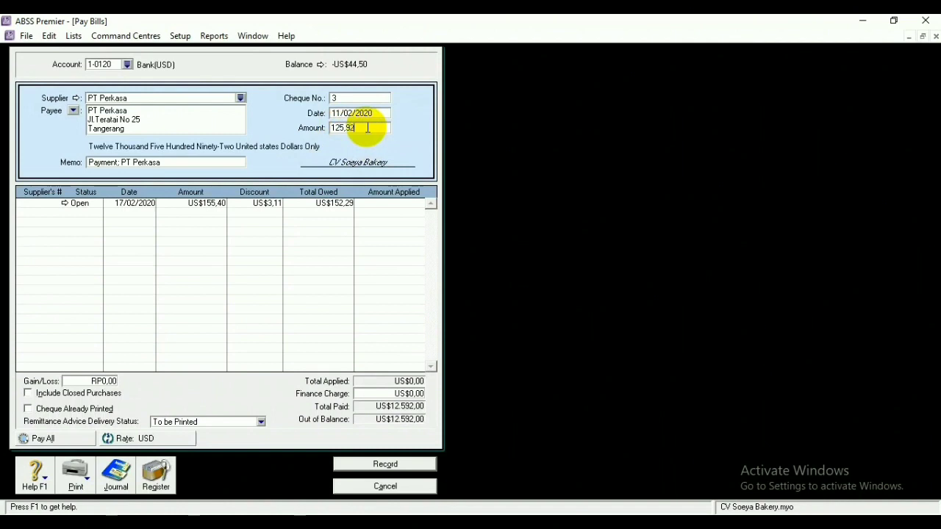
key("Tab")
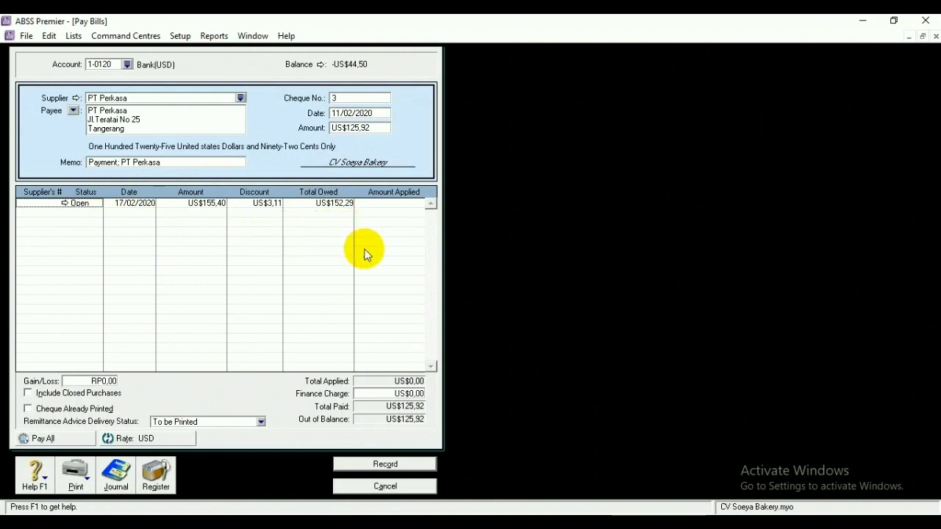
Record the payment past the unbalanced warning and close bill payments
left_click(374, 468)
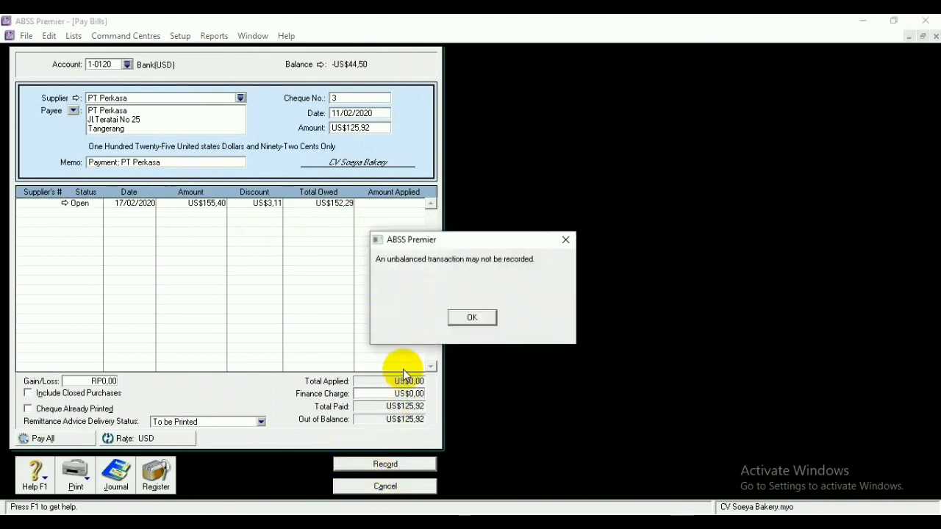
left_click(470, 318)
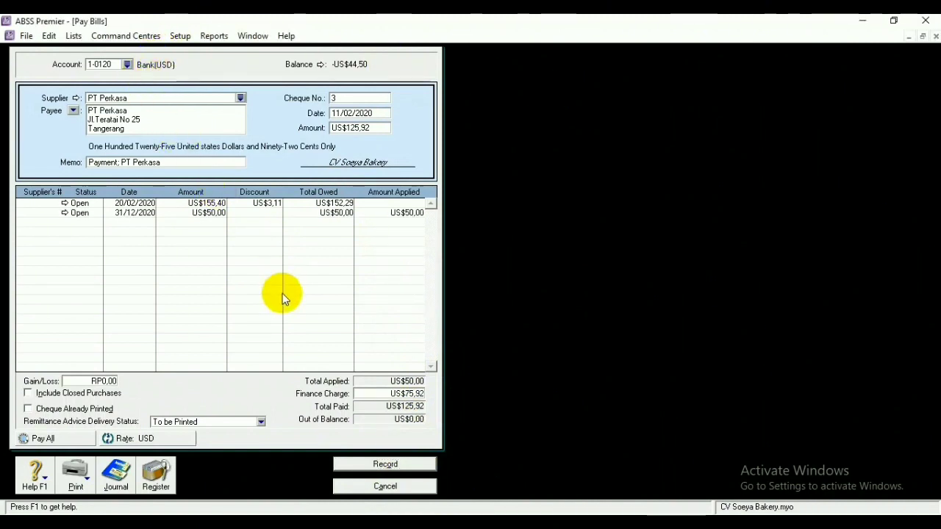
left_click(385, 465)
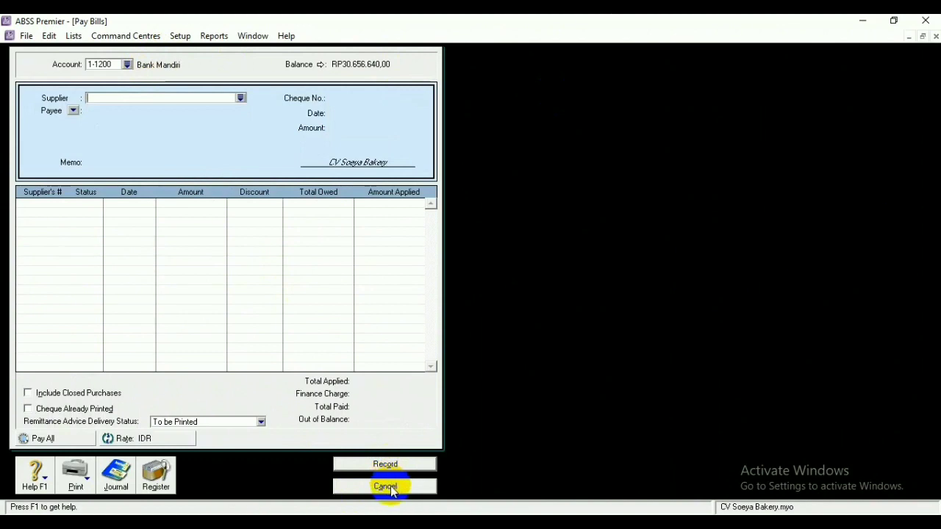
left_click(388, 486)
key("ctrl+3")
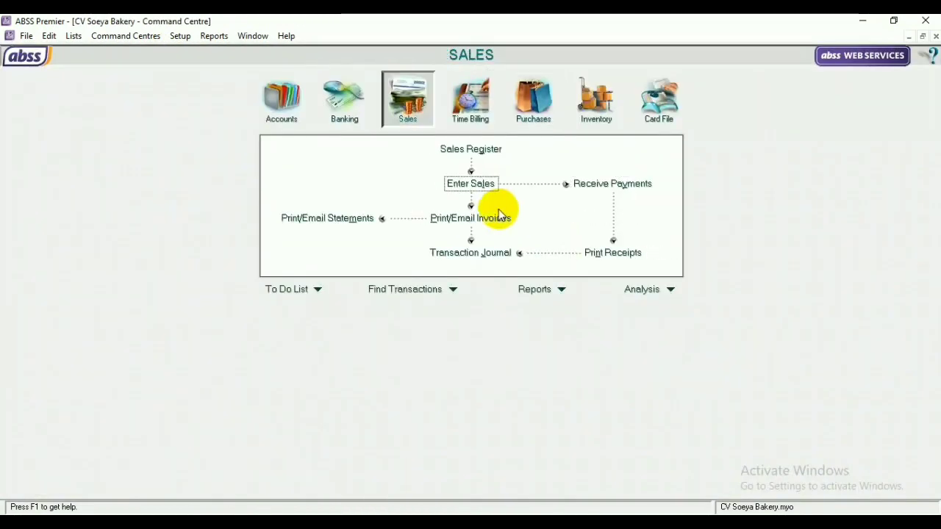
Start a new sale for the Yogyakarta customer
left_click(476, 185)
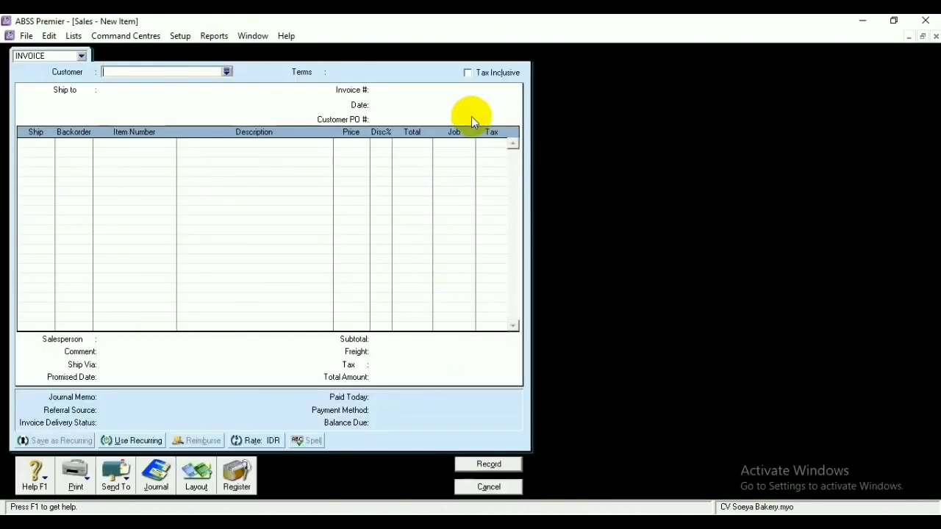
left_click(227, 71)
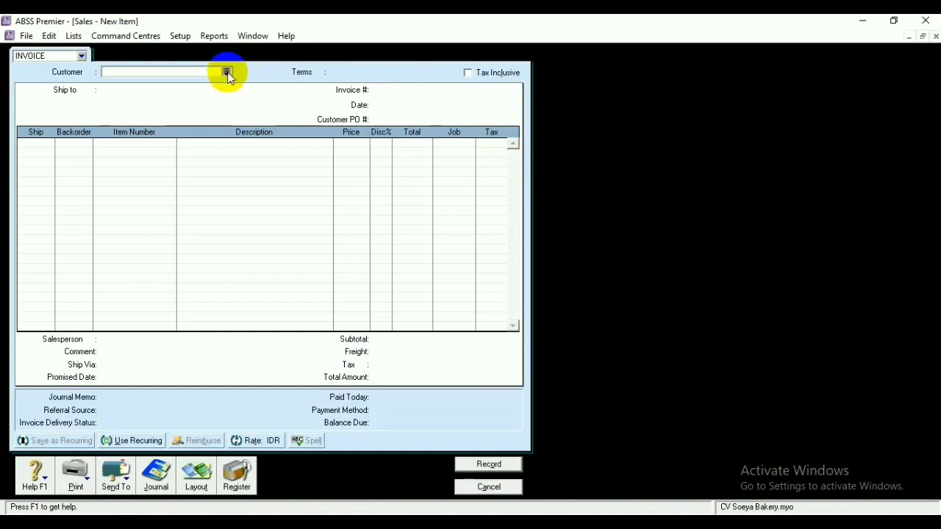
left_click(336, 205)
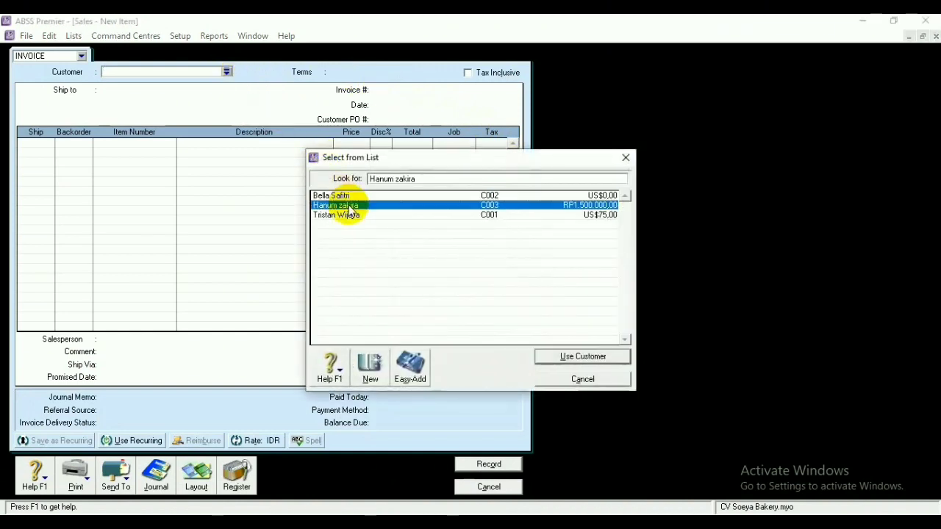
left_click(560, 356)
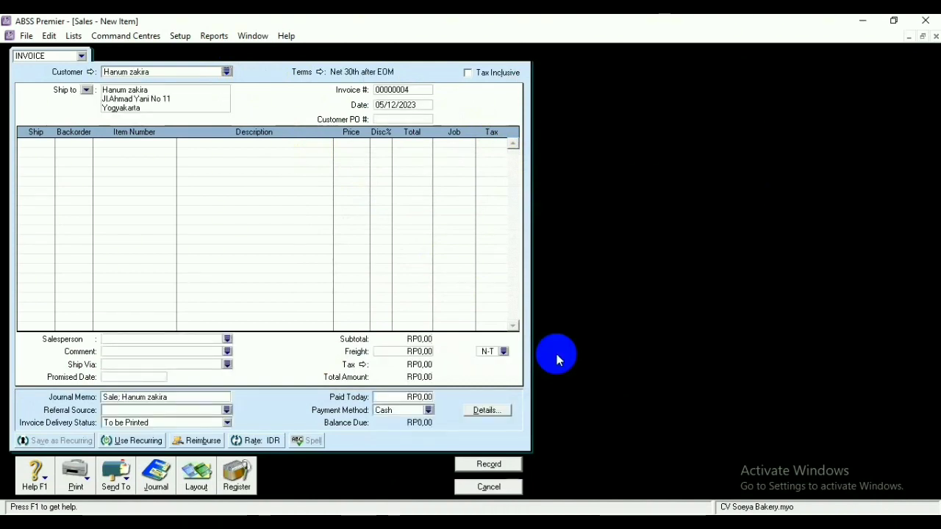
Set the invoice's credit terms to Net 30 days
left_click(318, 72)
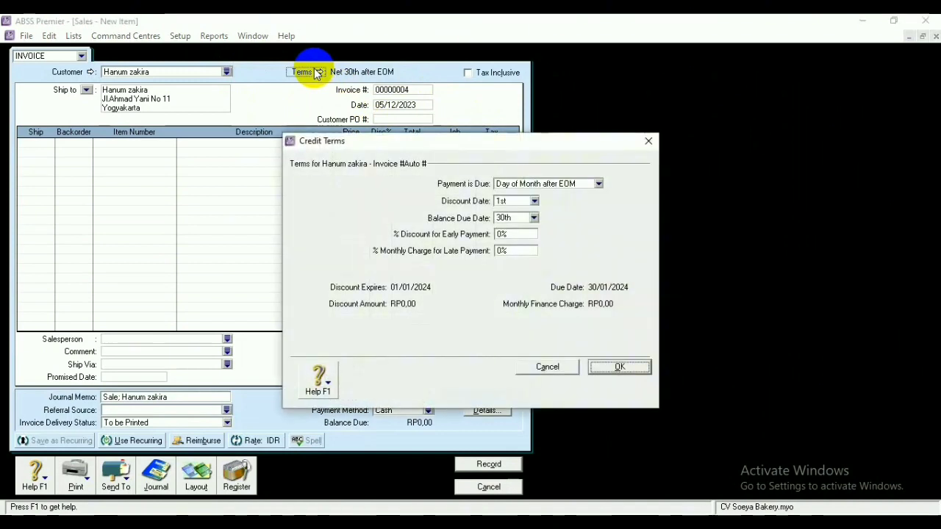
left_click(599, 185)
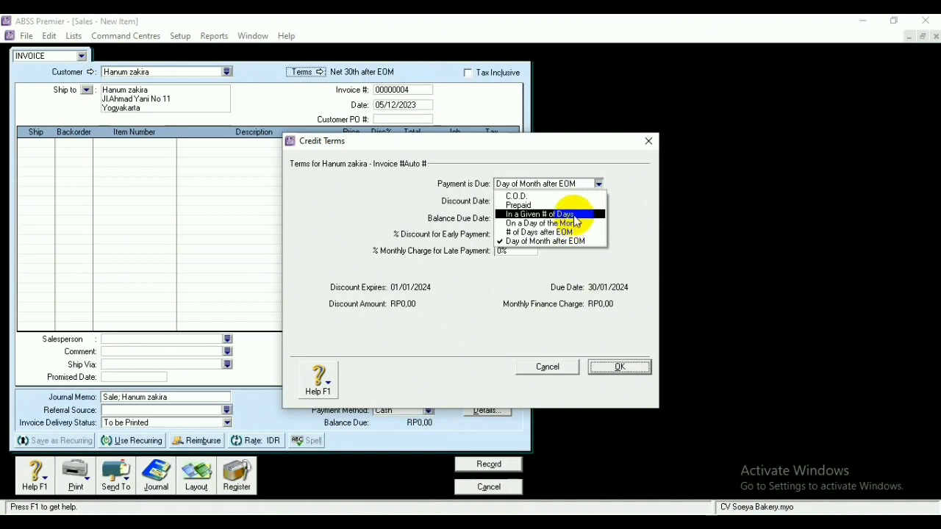
left_click(568, 214)
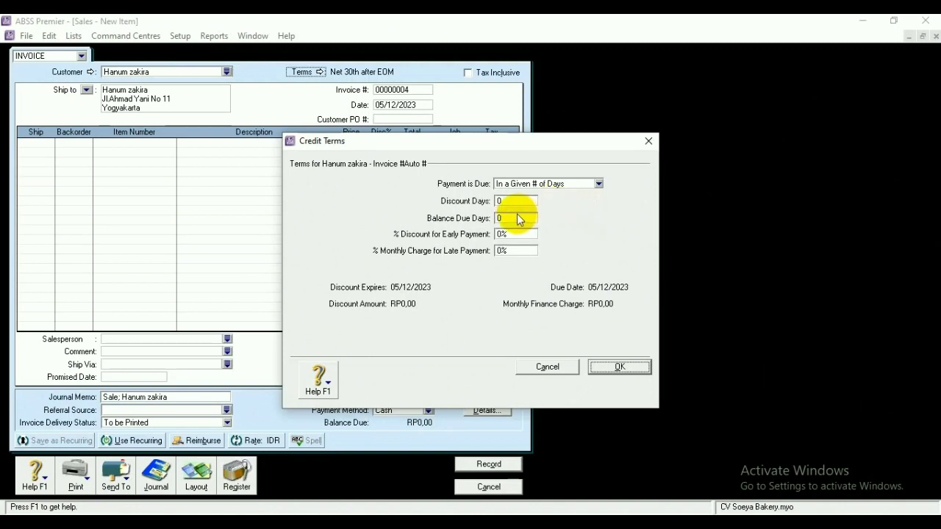
left_click(512, 219)
key("BackSpace")
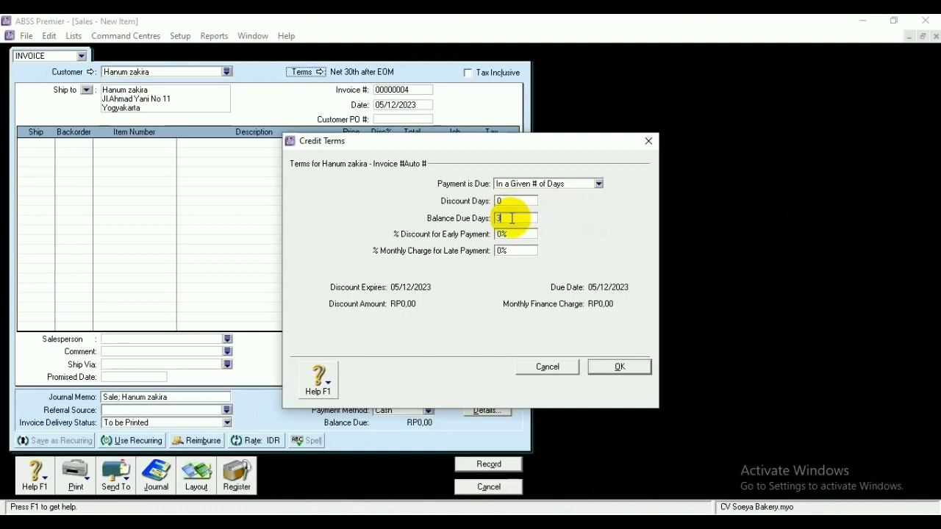
key("Return")
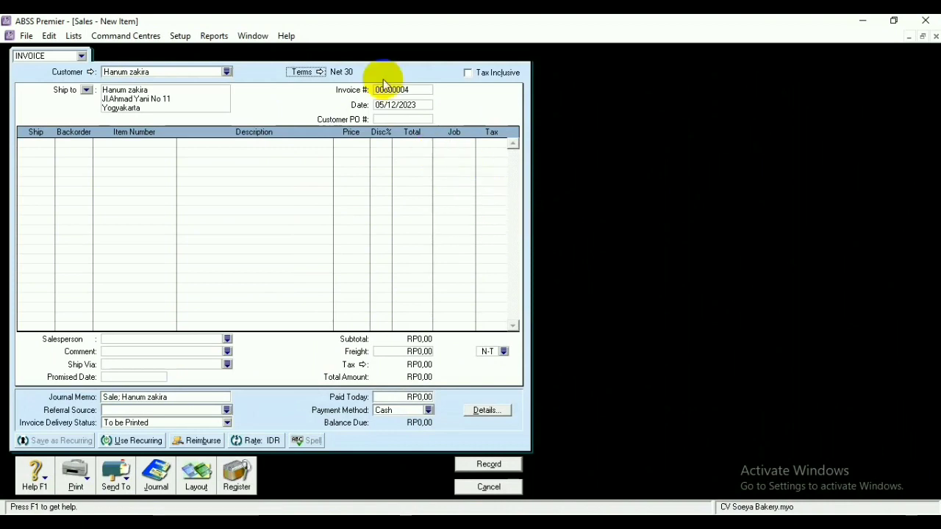
Number the invoice FJ0101 and date it 01/02/2020
left_click(414, 89)
key("BackSpace")
type("FJ")
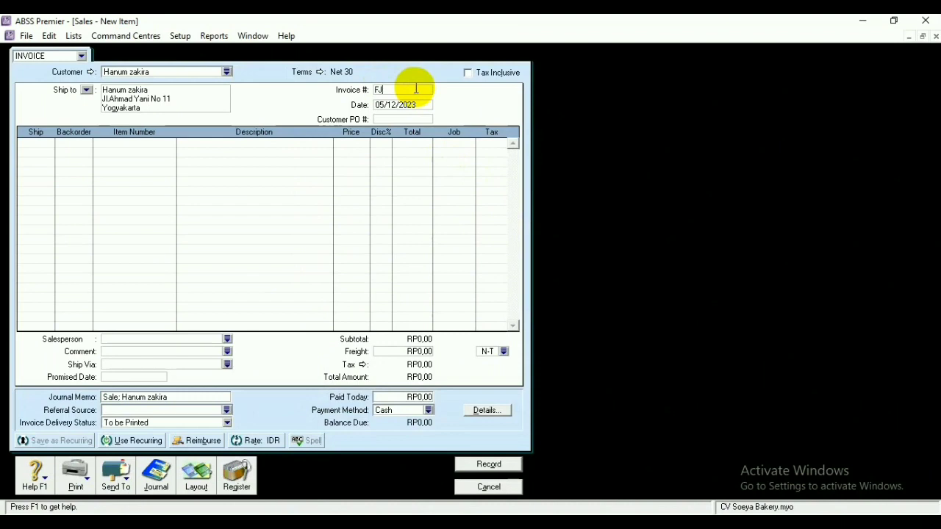
type("0101")
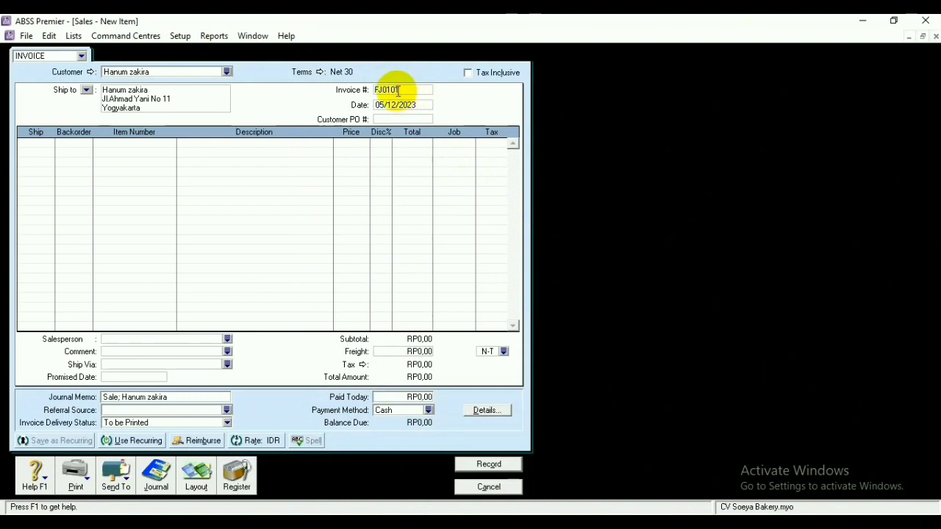
left_click(384, 105)
left_click(383, 106)
key("BackSpace")
type("1")
left_click_drag(383, 105, 393, 105)
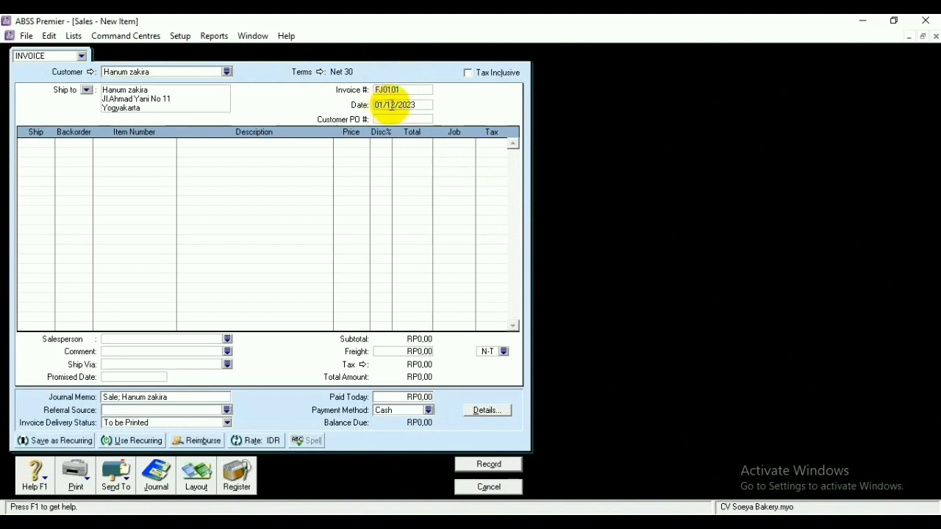
key("BackSpace")
type("02")
key("BackSpace")
type("0")
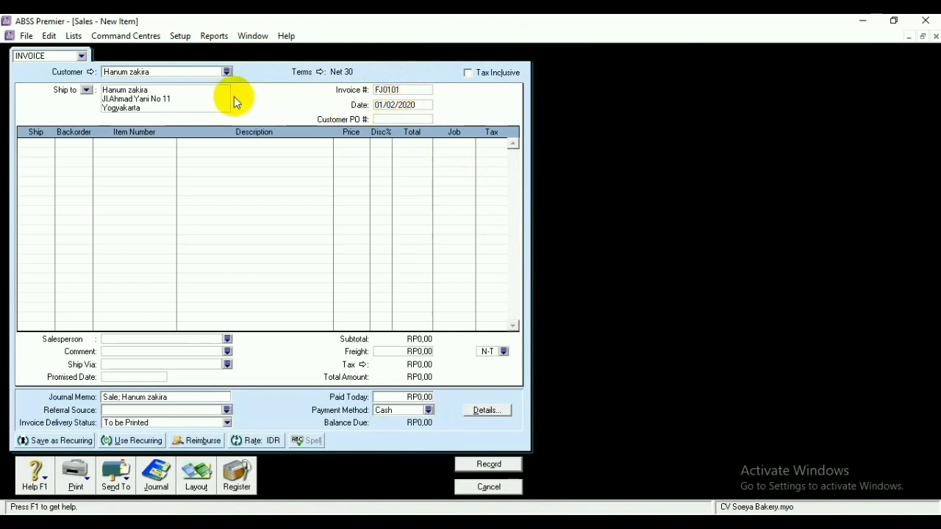
Add lines for P01 Roti Tawar, P02 Pie and P03 Cupcake
left_click(103, 146)
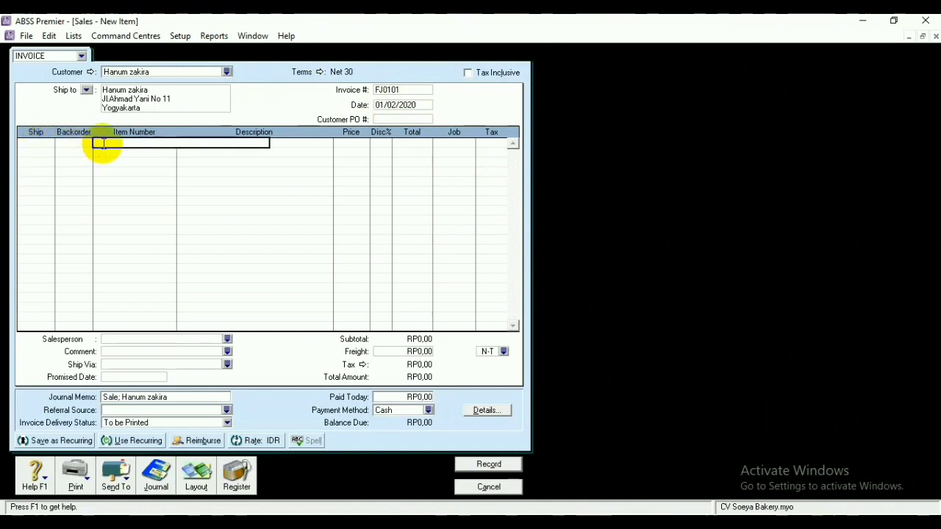
type("P01")
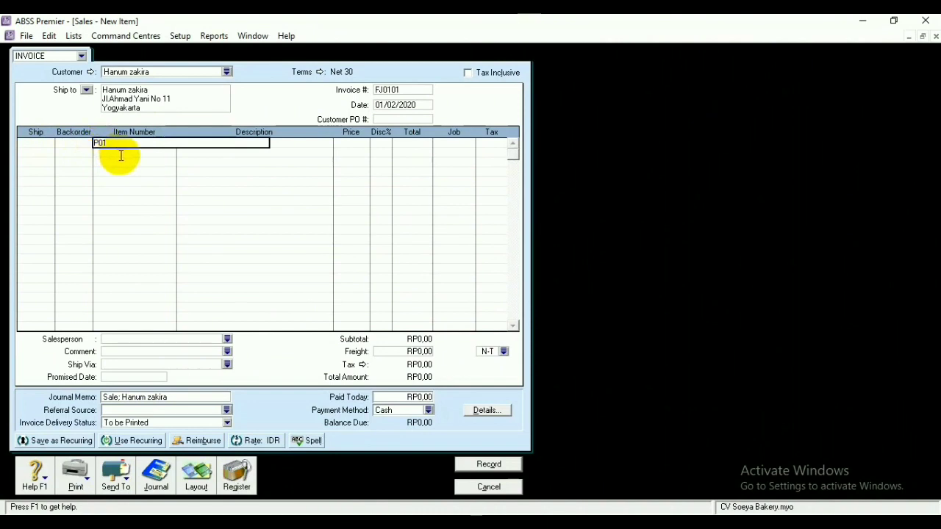
key("Return")
left_click(126, 152)
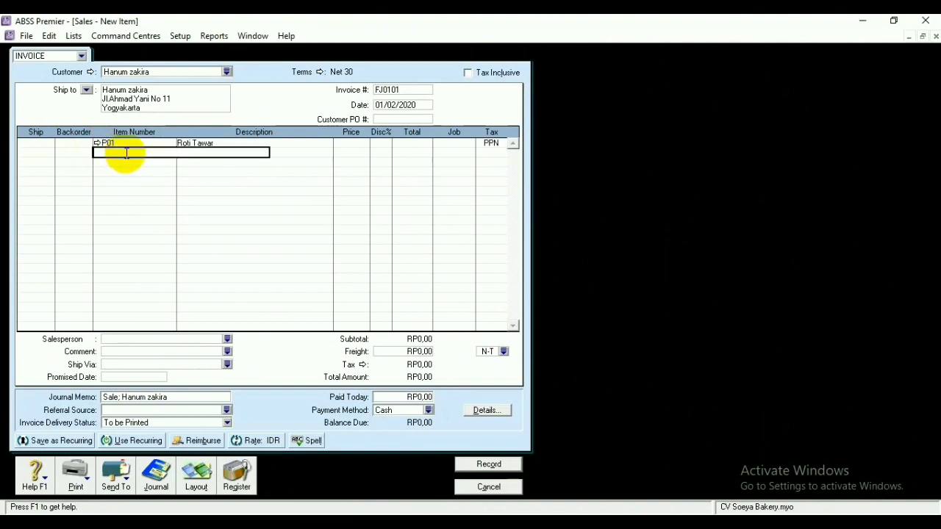
type("P01")
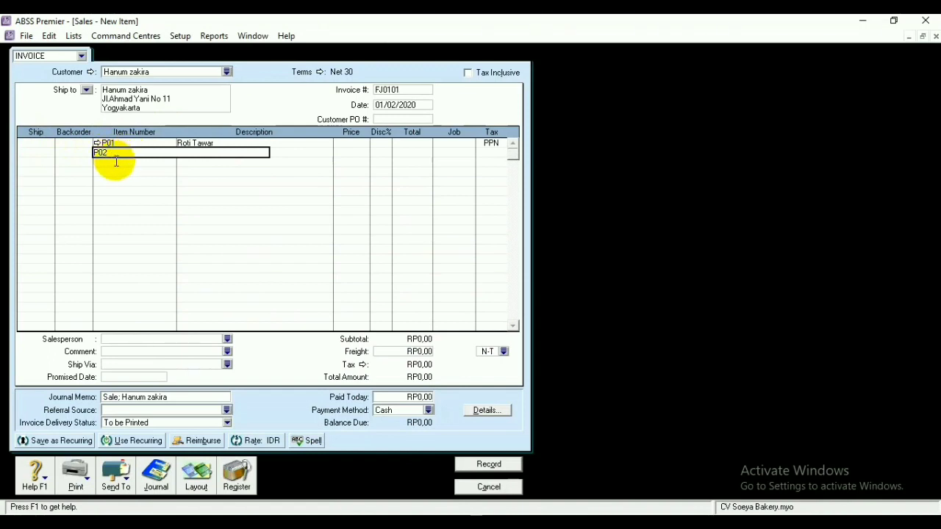
key("Return")
left_click(116, 163)
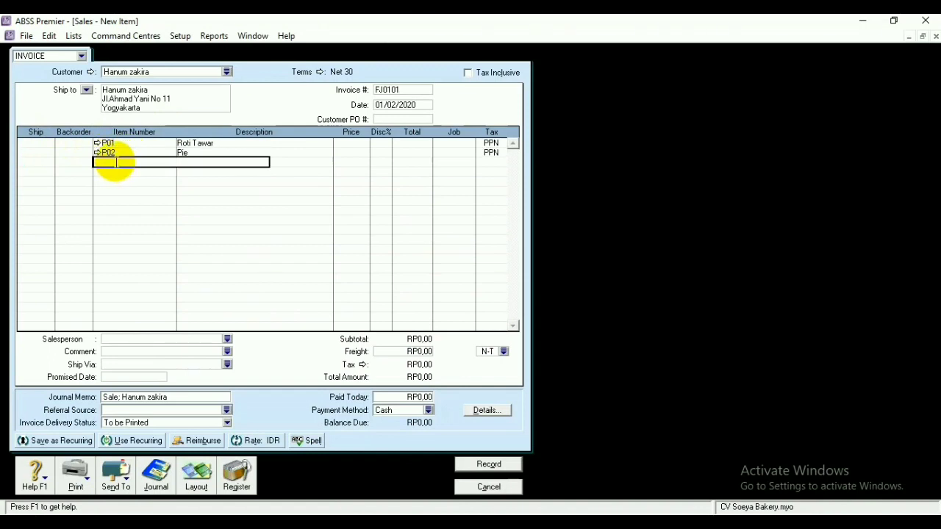
type("P03")
key("Return")
Set the line quantities, including 5 Pie and 3 Cupcake
left_click(29, 143)
key("BackSpace")
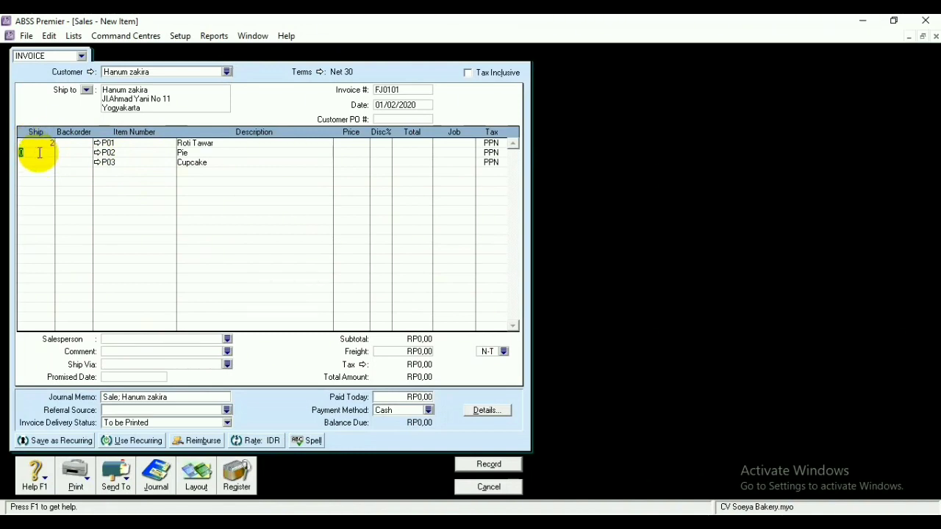
left_click(44, 162)
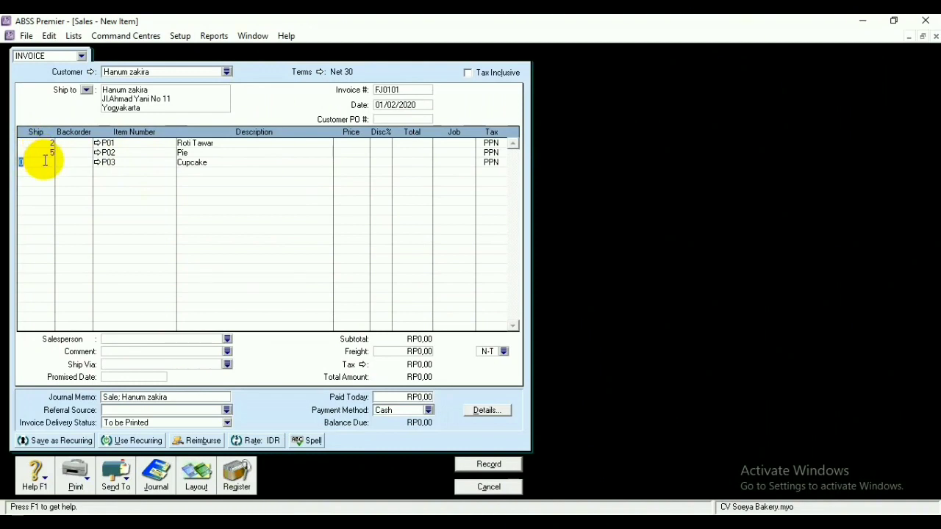
type("3")
left_click(347, 143)
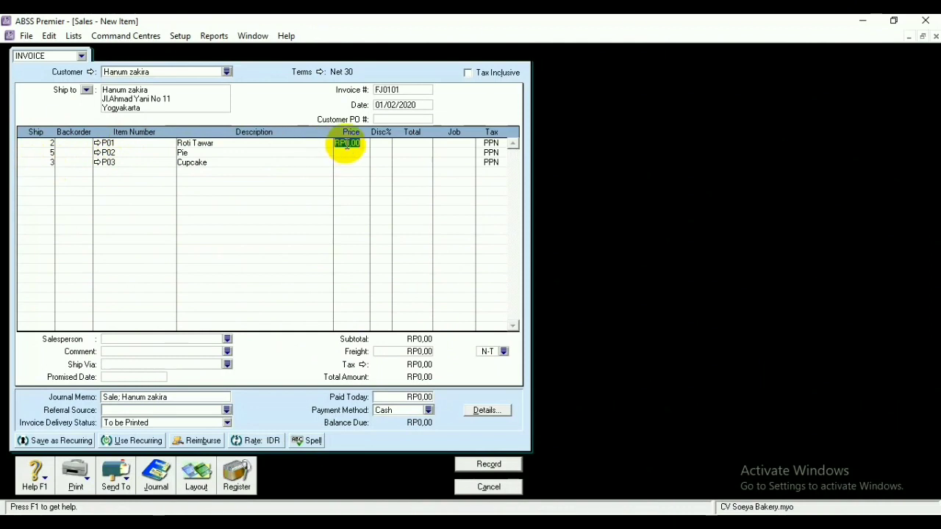
Price Roti Tawar 35.000, Pie 26.000, Cupcake 68.000 and record the RP448.440,00 invoice
type("35000")
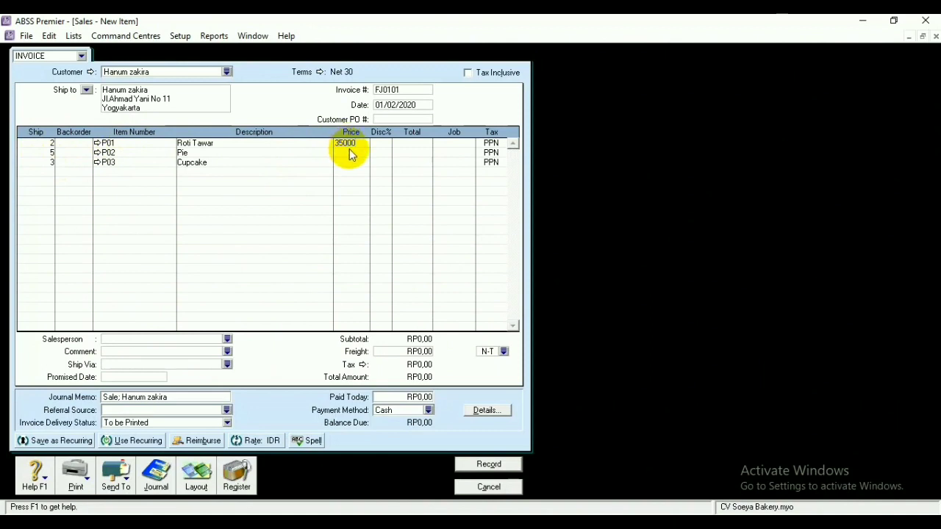
left_click(350, 153)
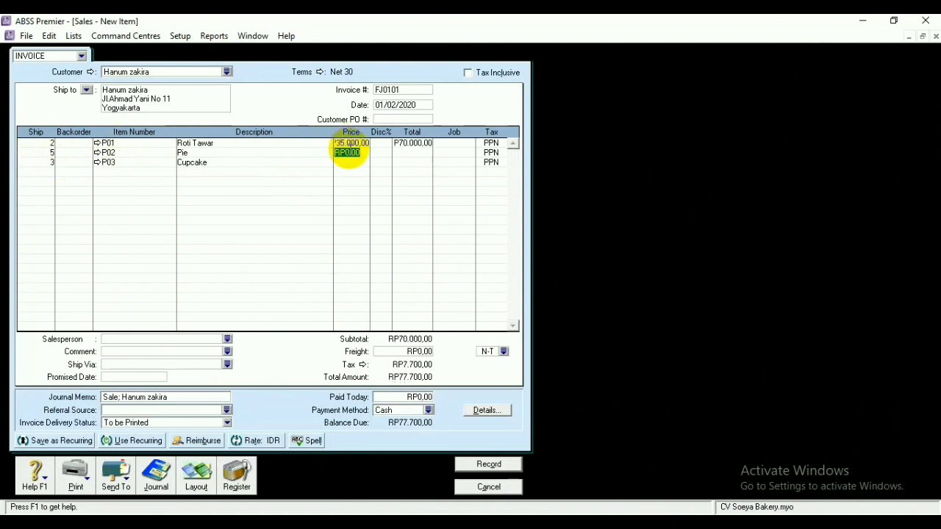
key("BackSpace")
type("26000")
left_click(355, 162)
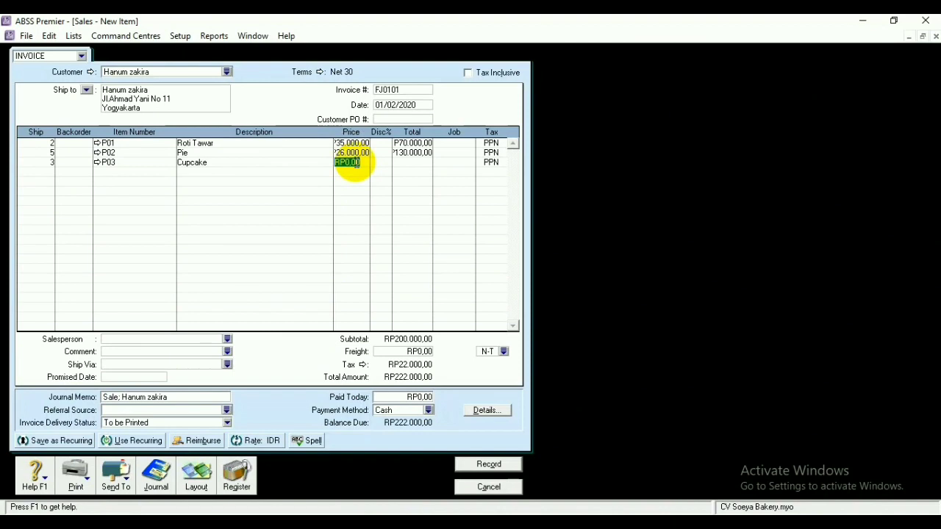
key("BackSpace")
type("68000")
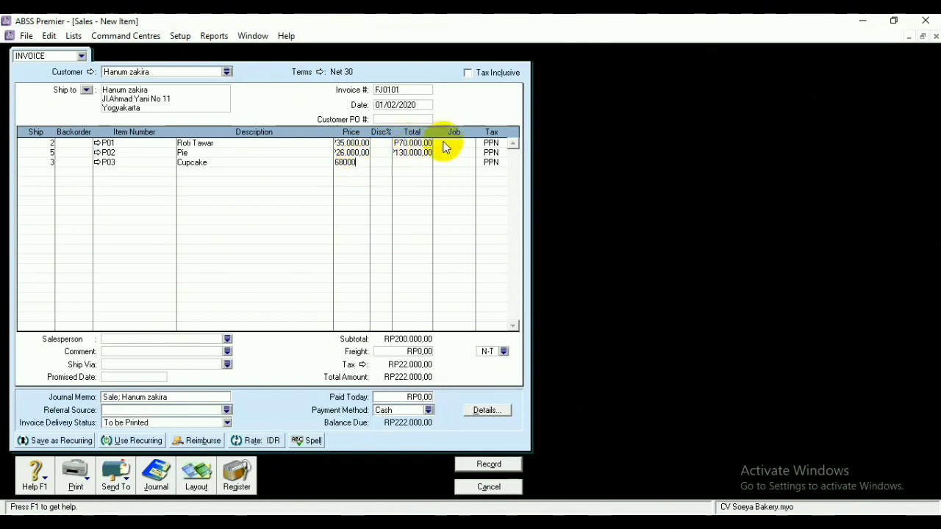
left_click(416, 162)
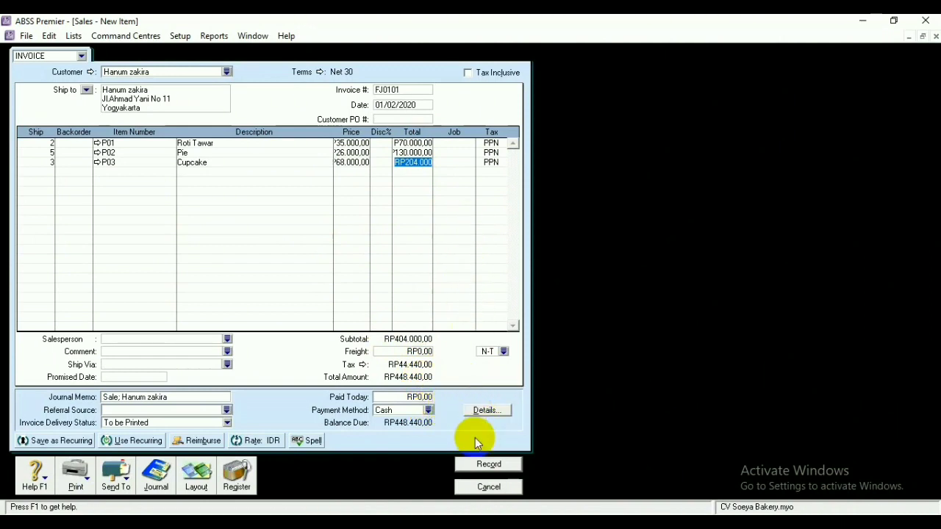
left_click(487, 465)
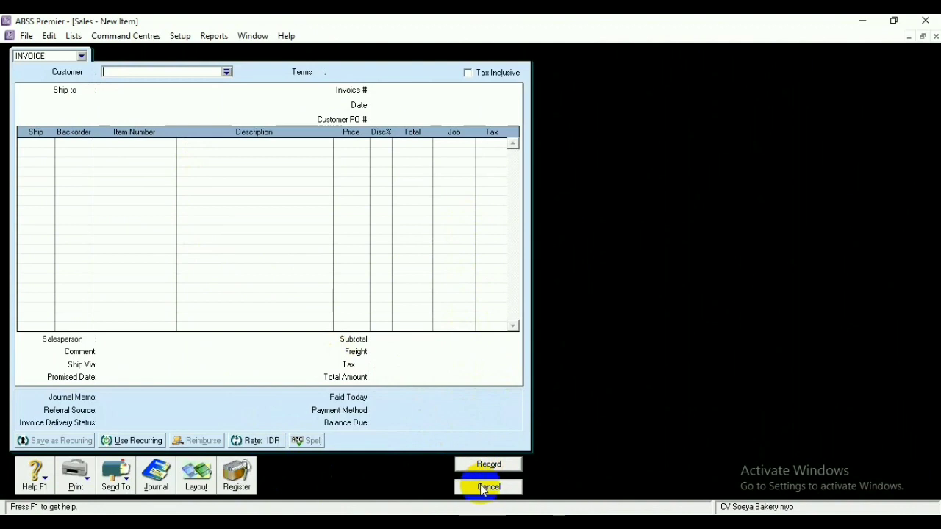
left_click(228, 71)
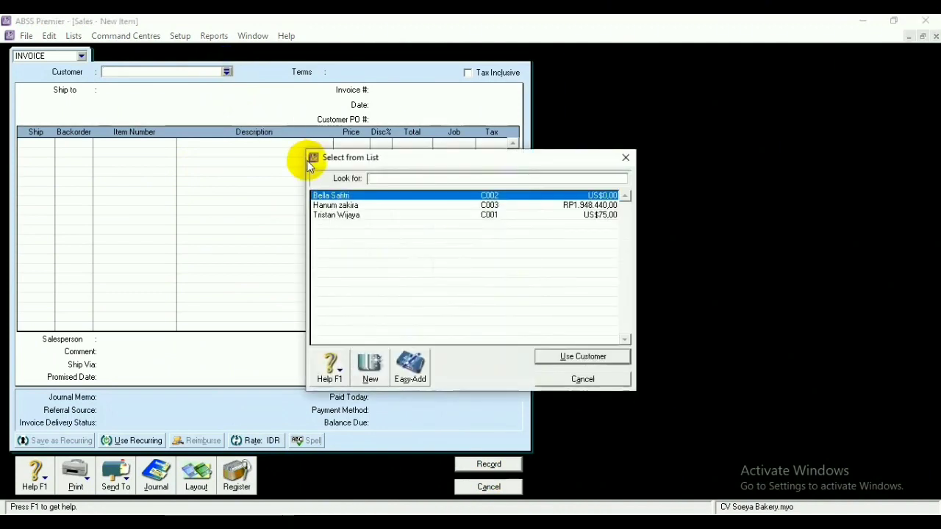
left_click(339, 205)
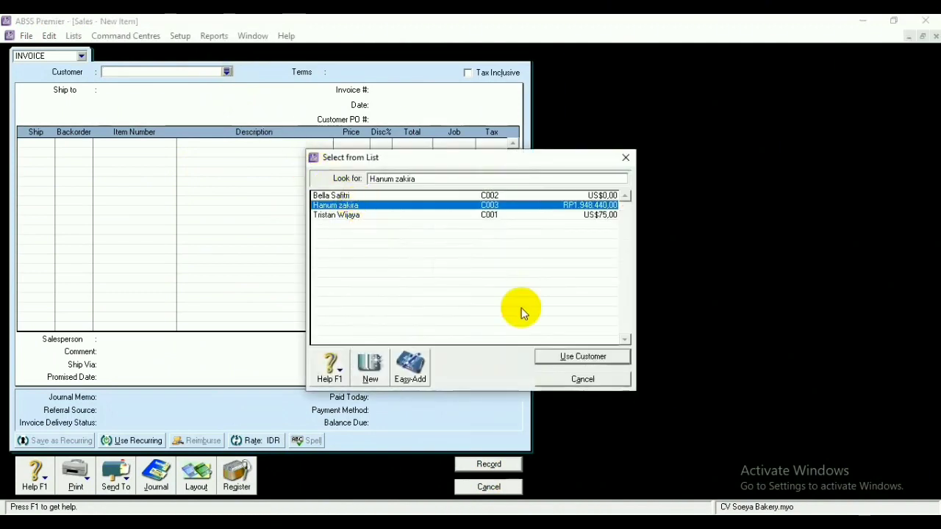
left_click(559, 357)
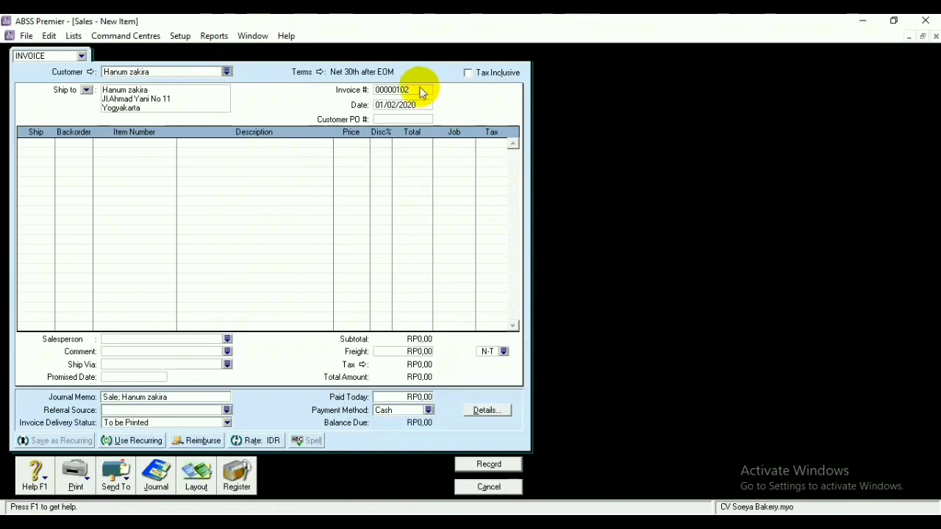
Set the invoice's payment terms to C.O.D
left_click(313, 72)
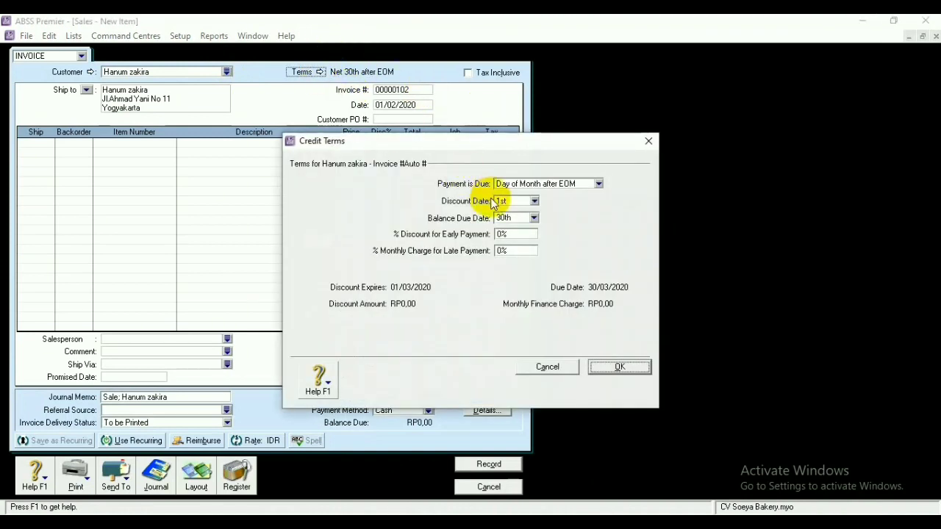
left_click(599, 184)
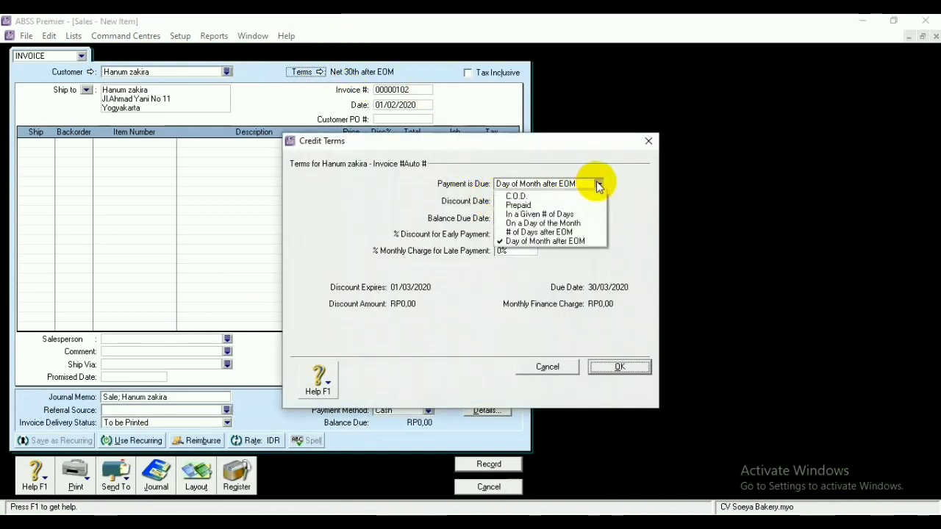
left_click(520, 196)
left_click(600, 366)
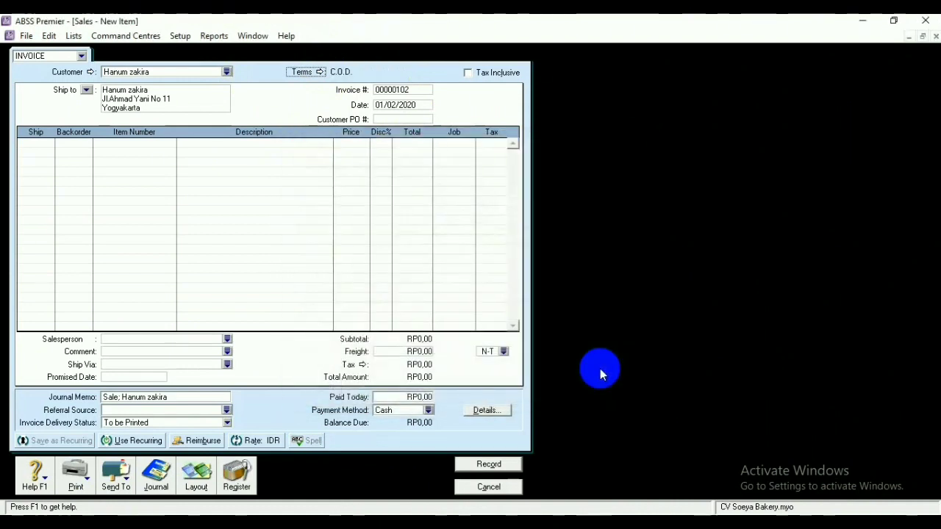
left_click(411, 89)
Number the invoice FJ020101 and change its date to 02/02/2020
key("BackSpace")
type("FJ")
type("020101")
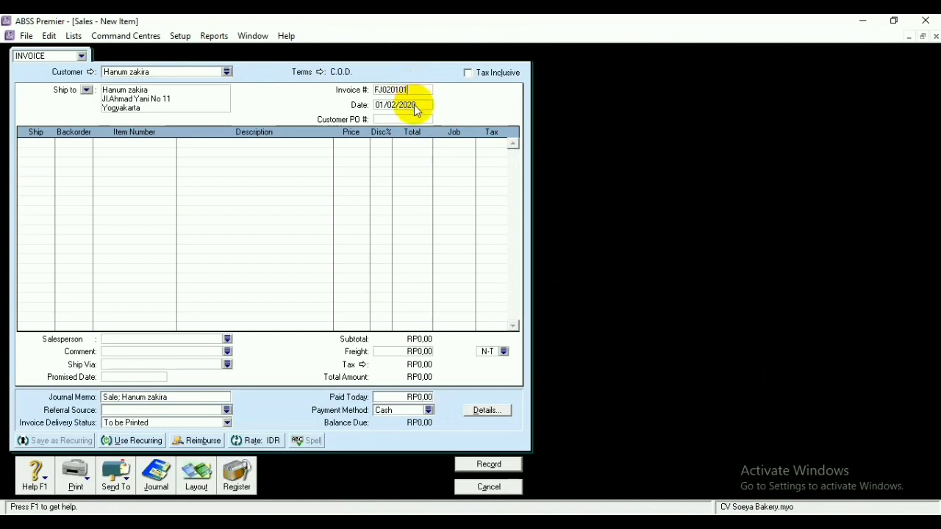
left_click(382, 105)
left_click(382, 105)
key("BackSpace")
type("2")
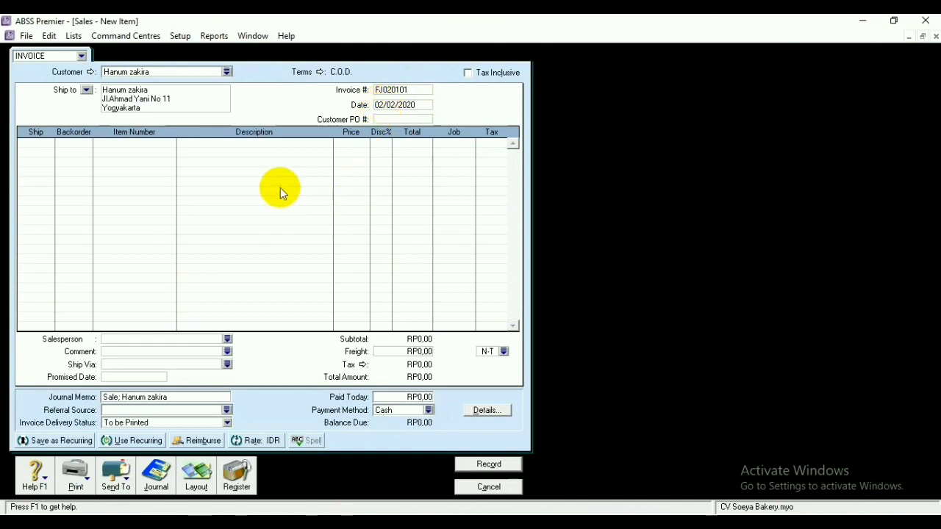
Add items P01 Roti Tawar, P02 Pie and P03 Cupcake on three lines
left_click(152, 142)
type("P01")
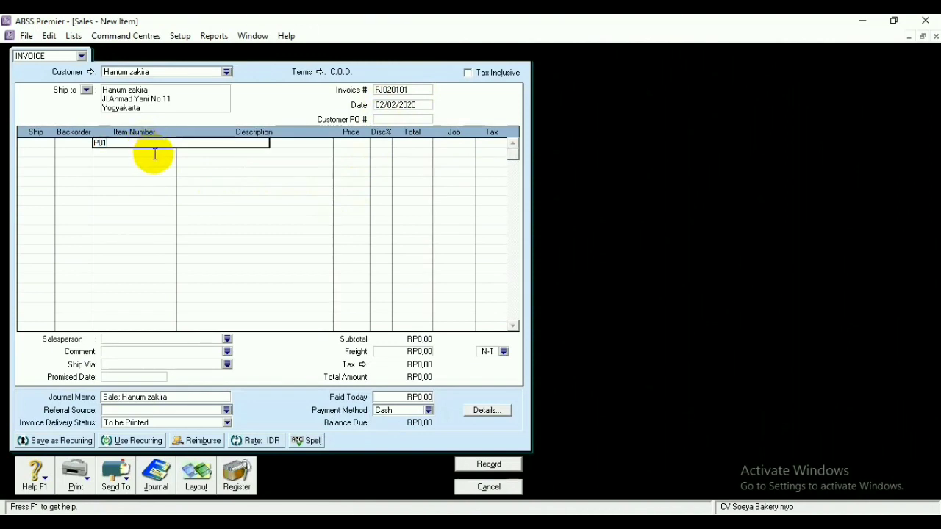
key("Tab")
left_click(155, 152)
type("P02")
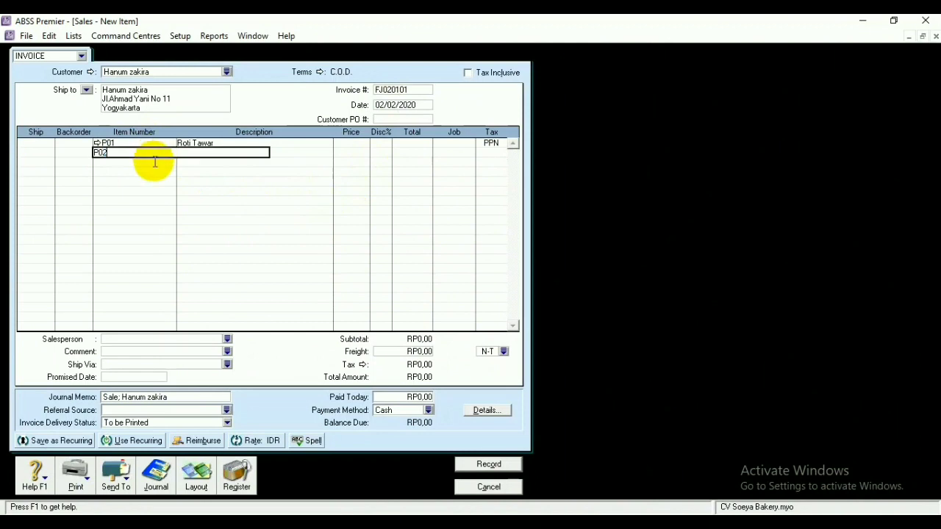
key("Tab")
left_click(166, 161)
type("P03")
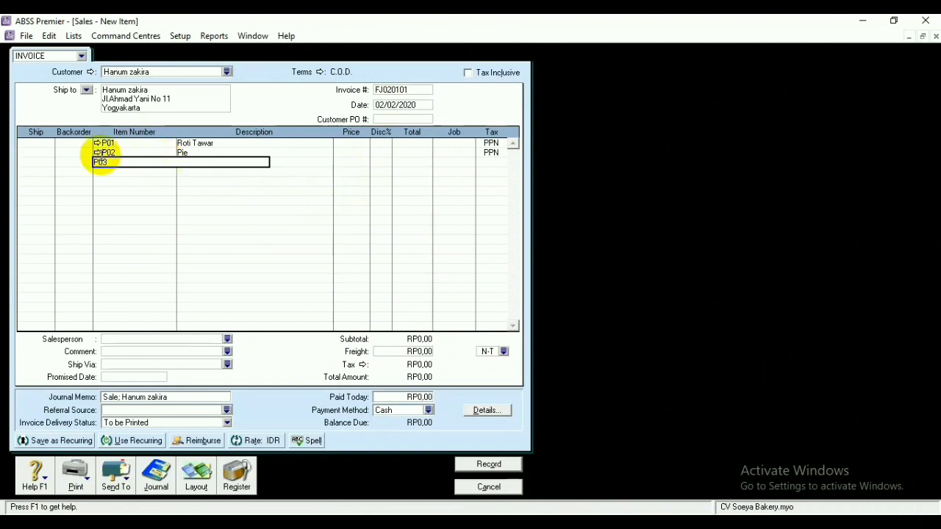
key("Return")
left_click(36, 142)
Enter a ship quantity of -2 on each item line
type("2")
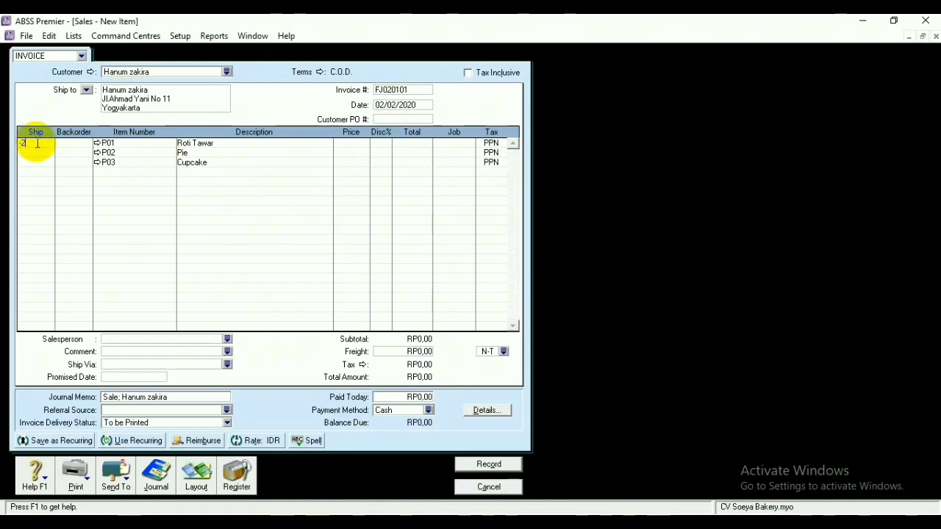
type("-")
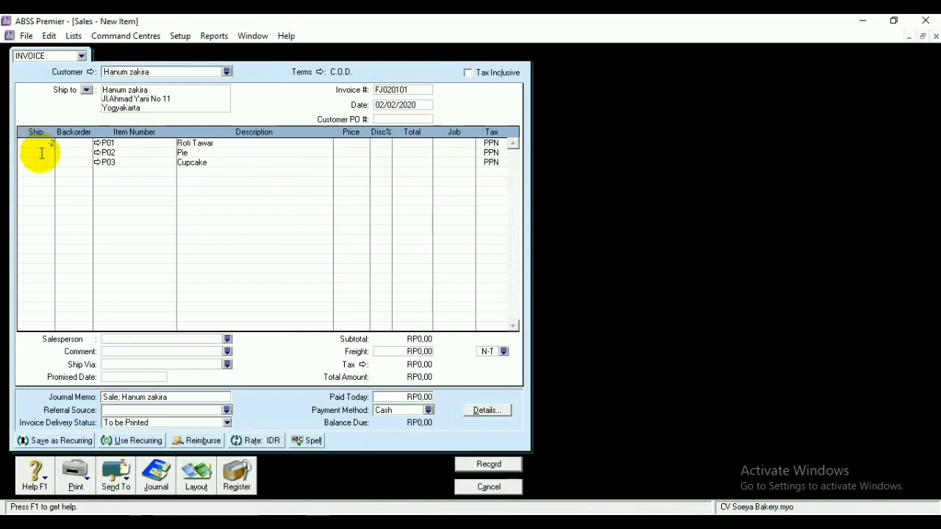
left_click(50, 161)
type("-2")
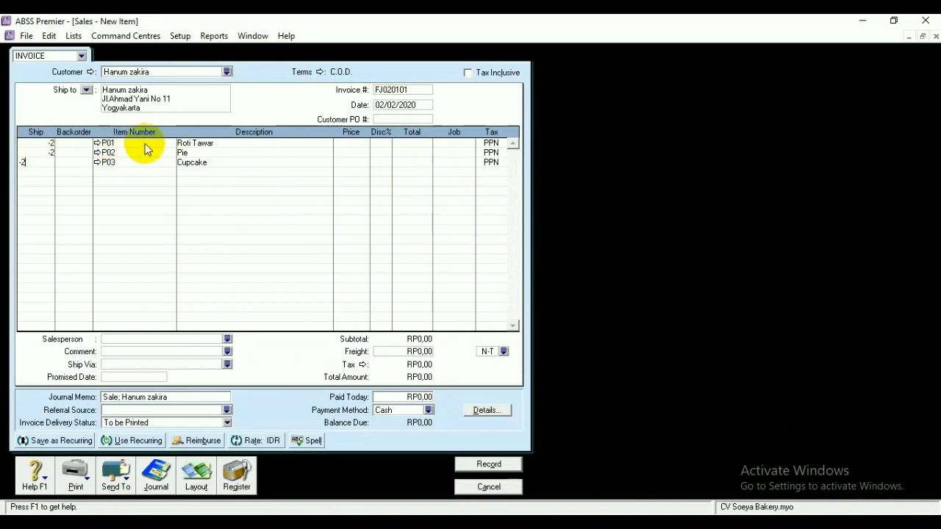
Price the lines at 35.000, 26.000 and 68.000 and record the -RP286.380,00 return
left_click(343, 144)
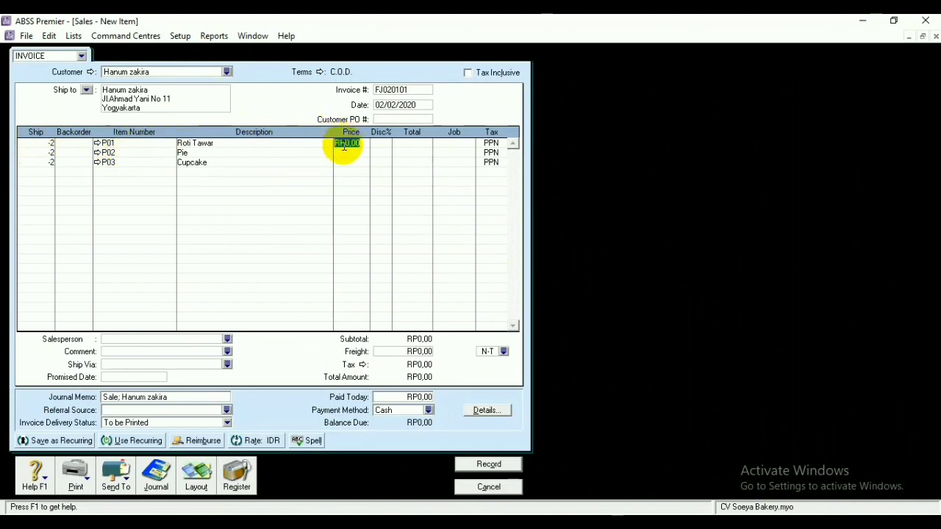
type("35000")
left_click(350, 155)
key("BackSpace")
type("26000")
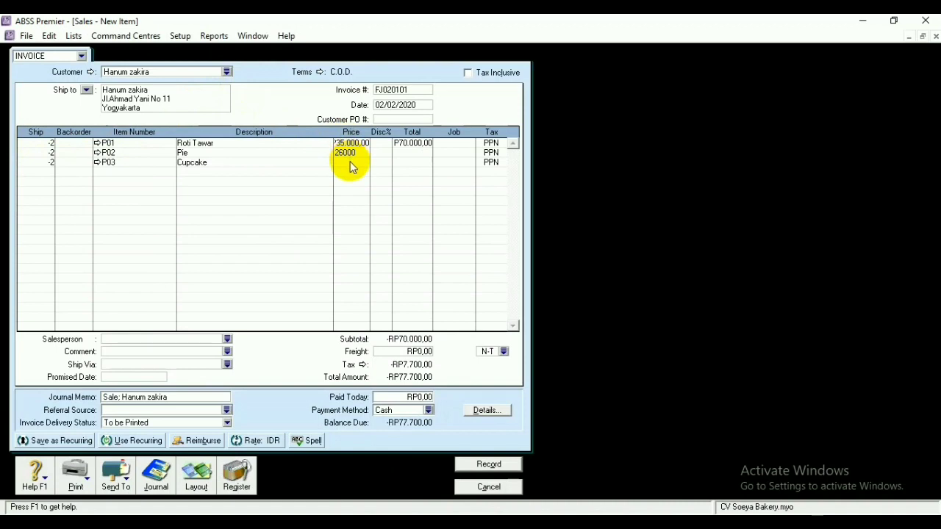
left_click(350, 162)
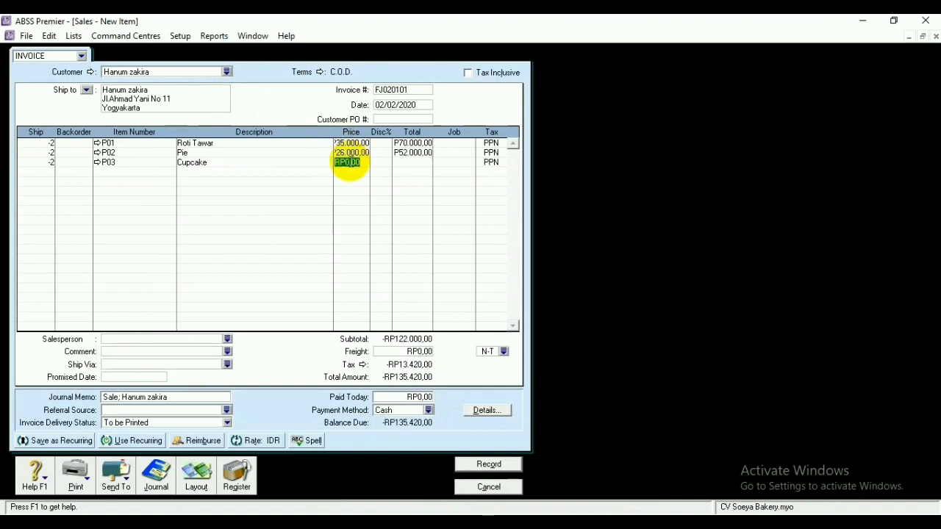
type("68000")
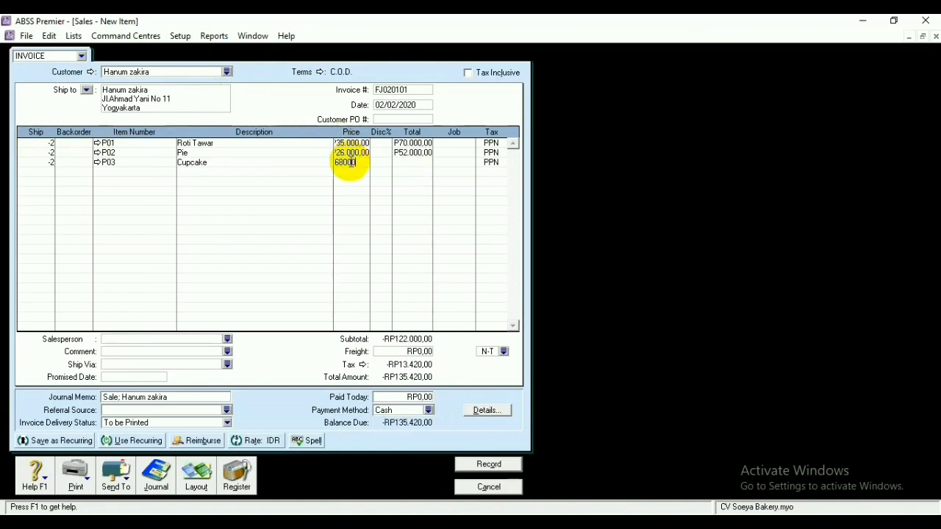
left_click(407, 166)
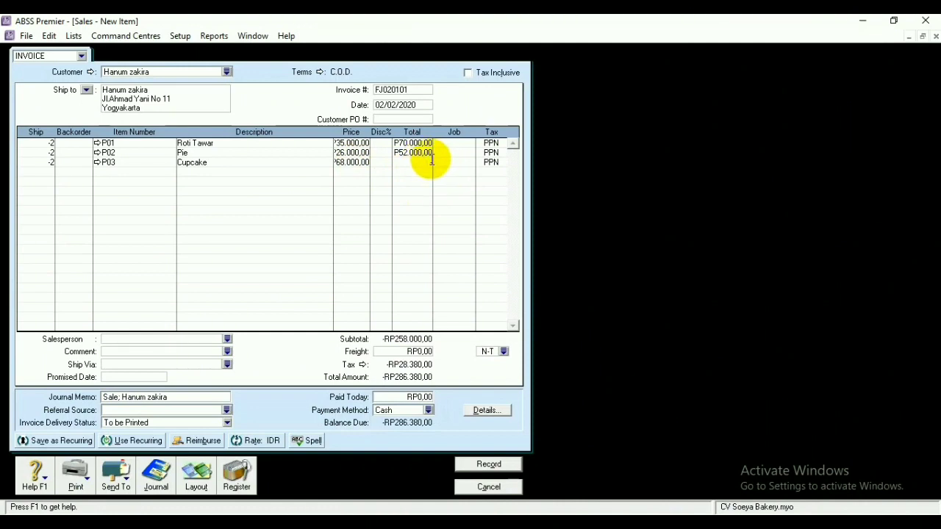
key("Return")
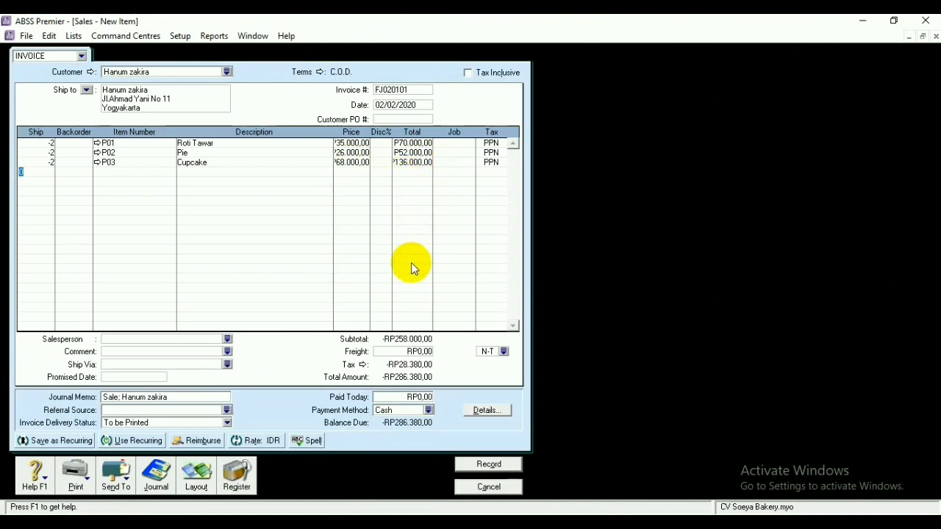
left_click(409, 353)
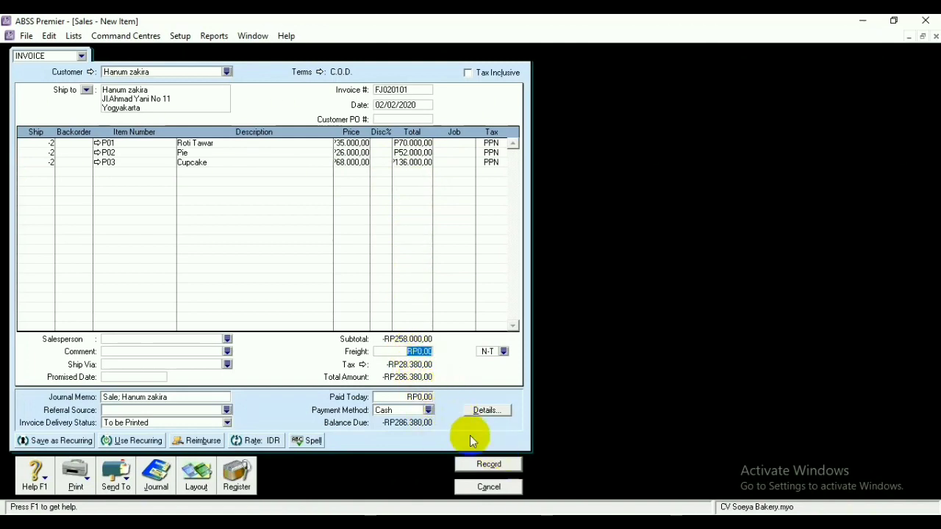
left_click(496, 464)
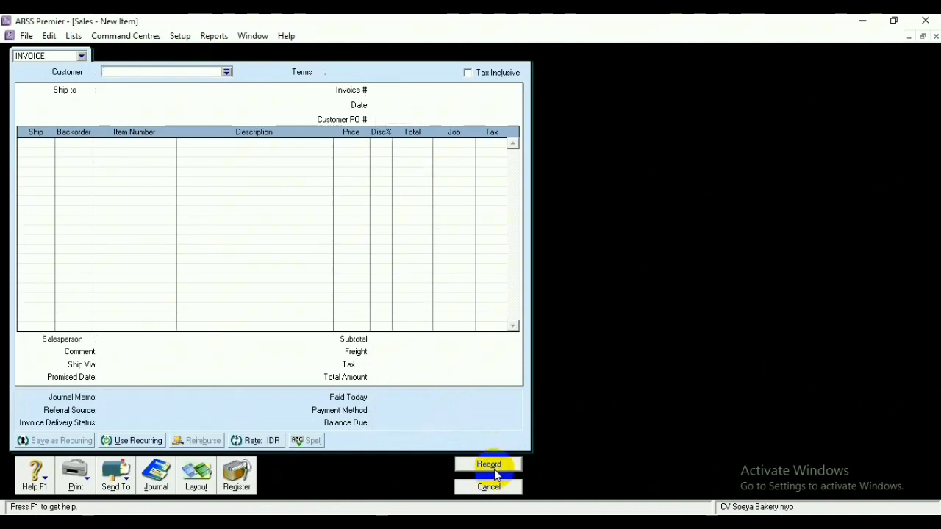
left_click(489, 487)
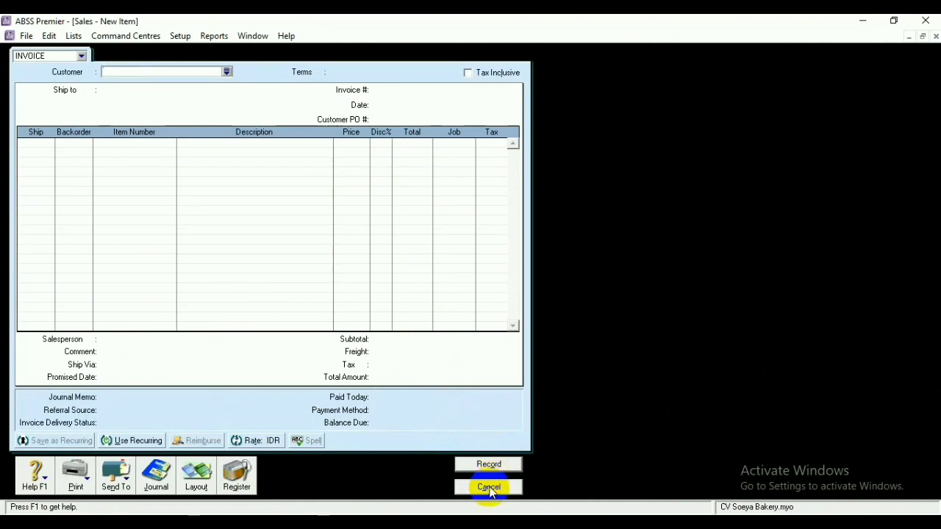
left_click(489, 487)
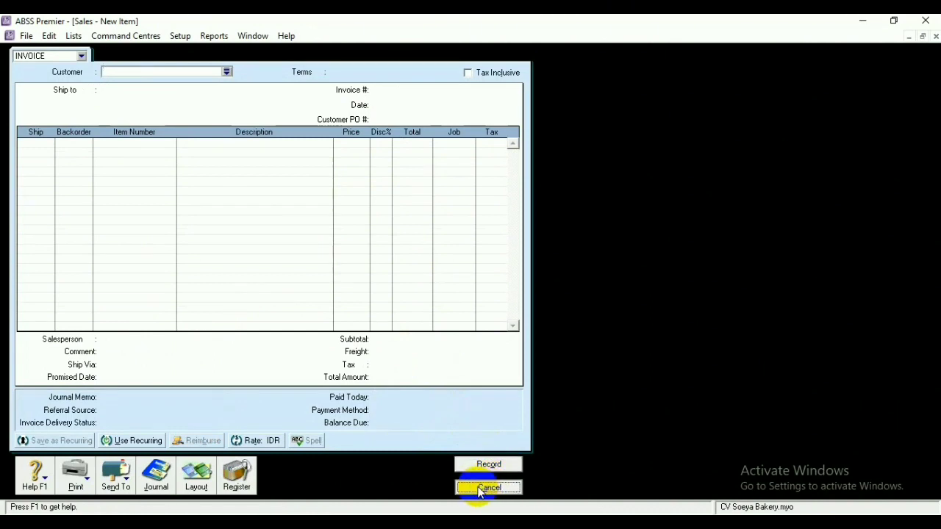
left_click(457, 150)
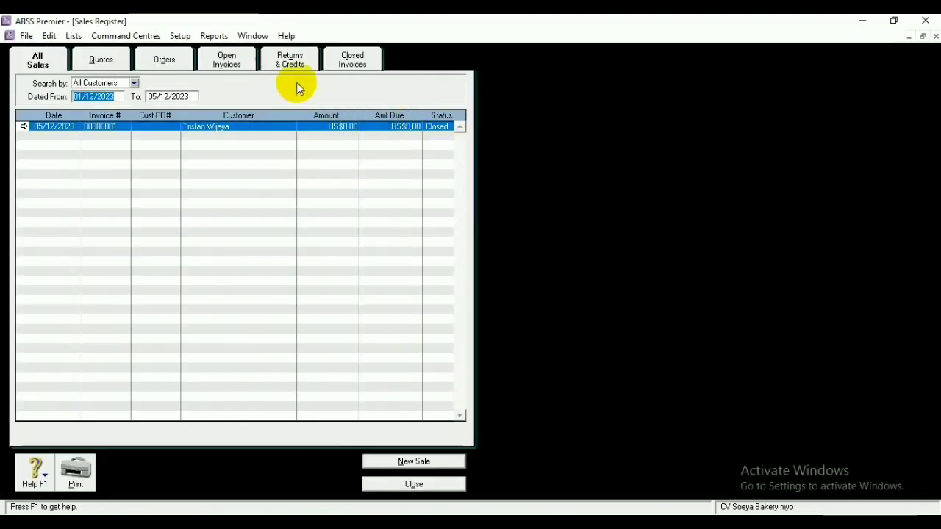
left_click(290, 60)
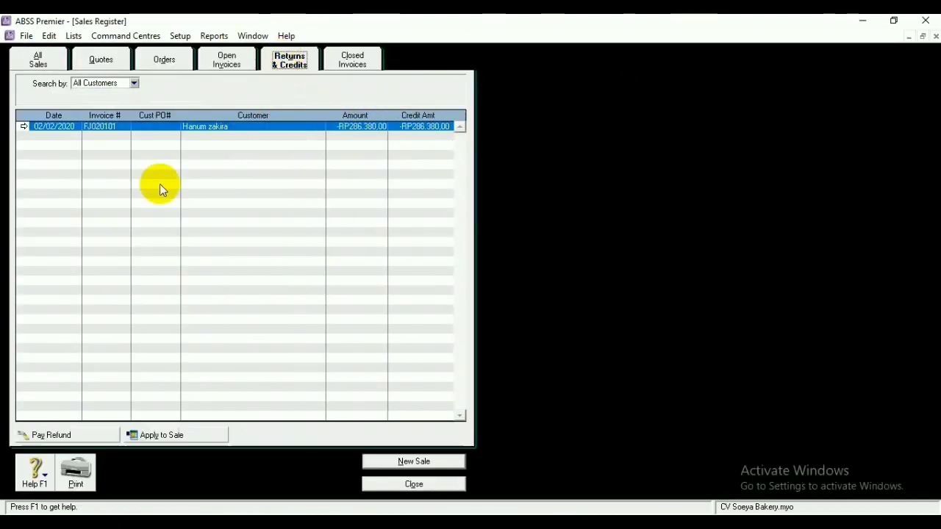
left_click(52, 435)
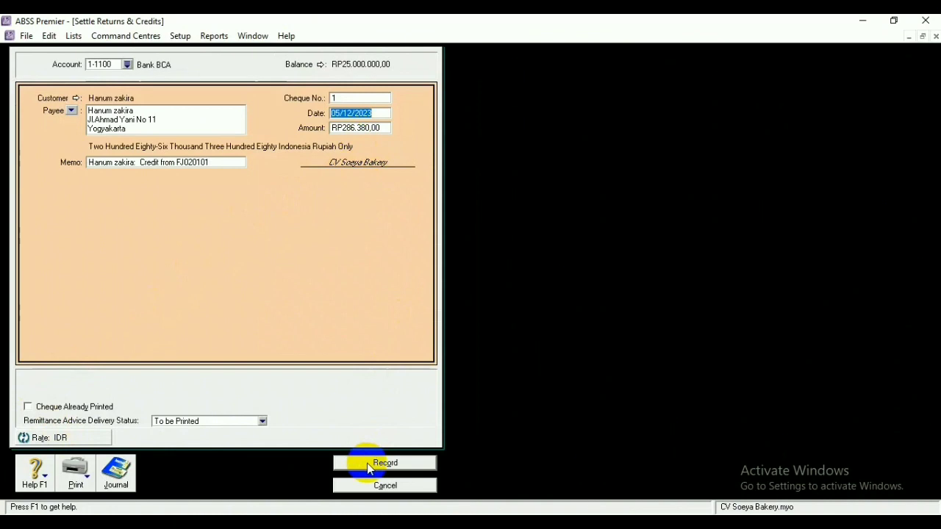
left_click(343, 102)
Give the refund cheque number FJ020101, date it 02/02/2020, and record the settlement
key("BackSpace")
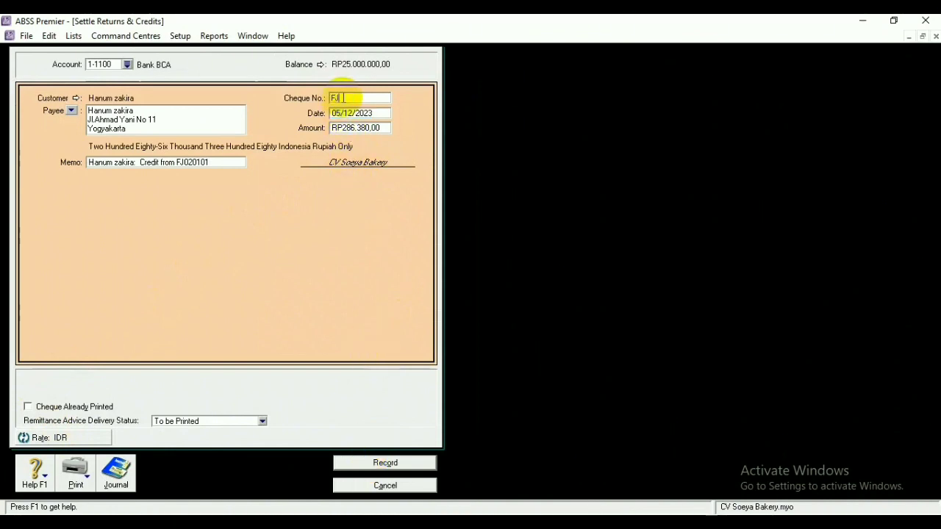
type("FJ020101")
left_click(341, 113)
left_click(339, 112)
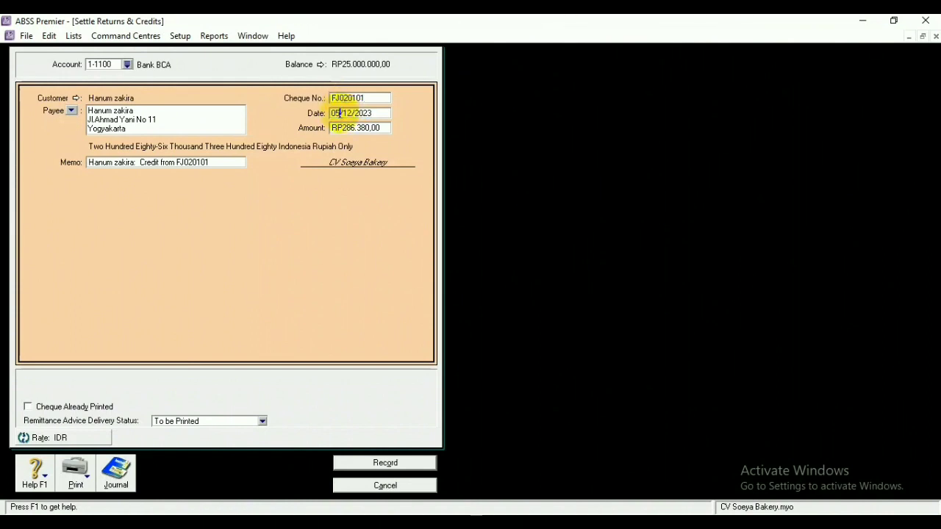
key("BackSpace")
type("2")
key("BackSpace")
key("BackSpace")
type("02")
left_click(374, 115)
key("BackSpace")
type("0")
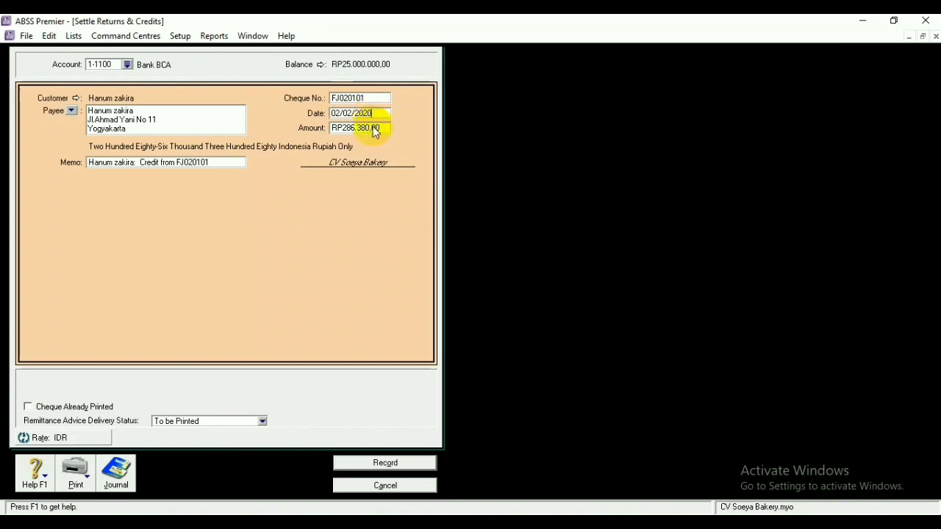
left_click(396, 463)
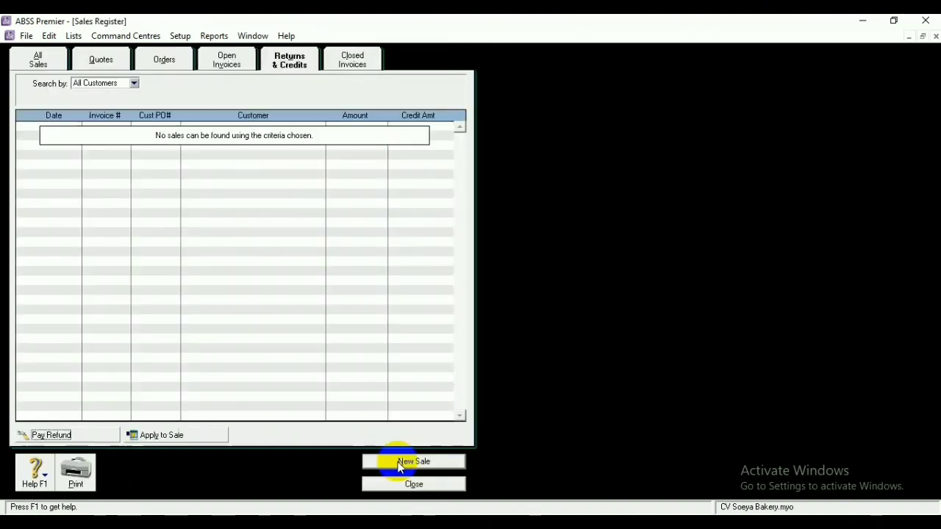
Start a new sale using the Service invoice layout
left_click(413, 485)
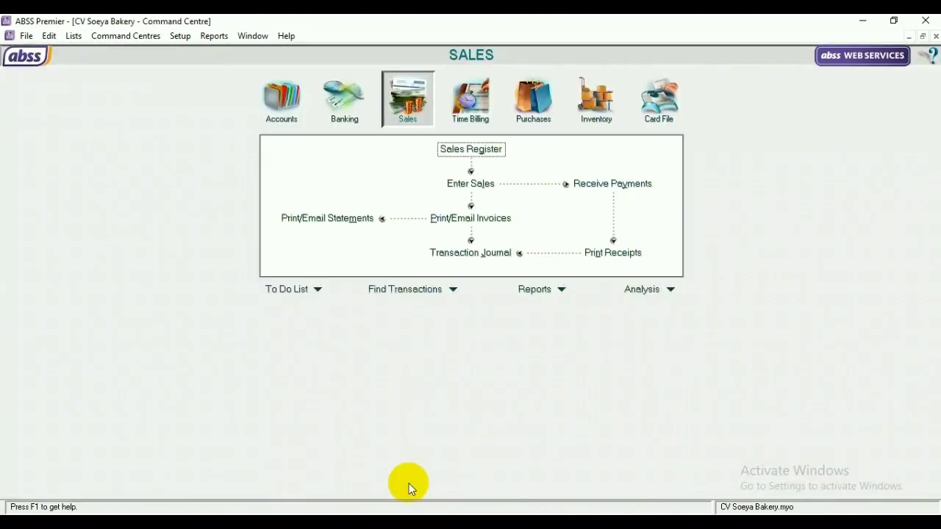
left_click(471, 184)
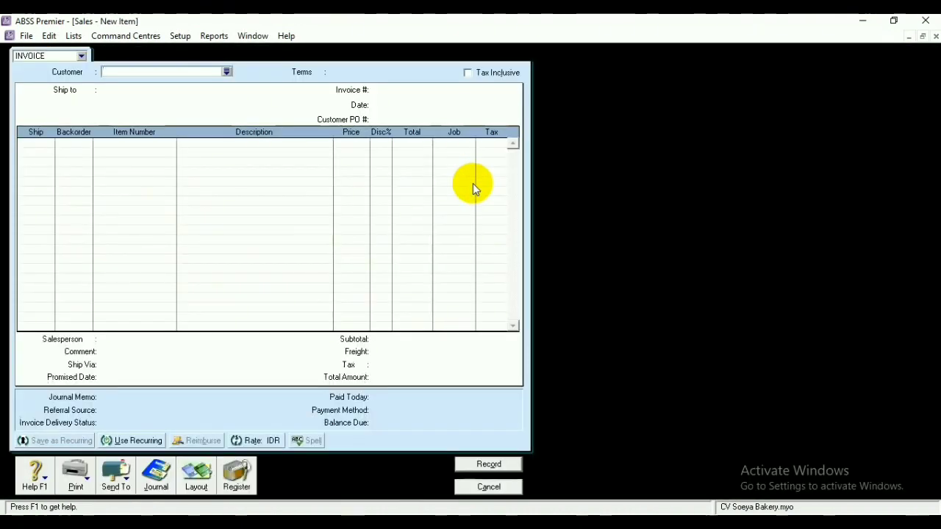
left_click(196, 476)
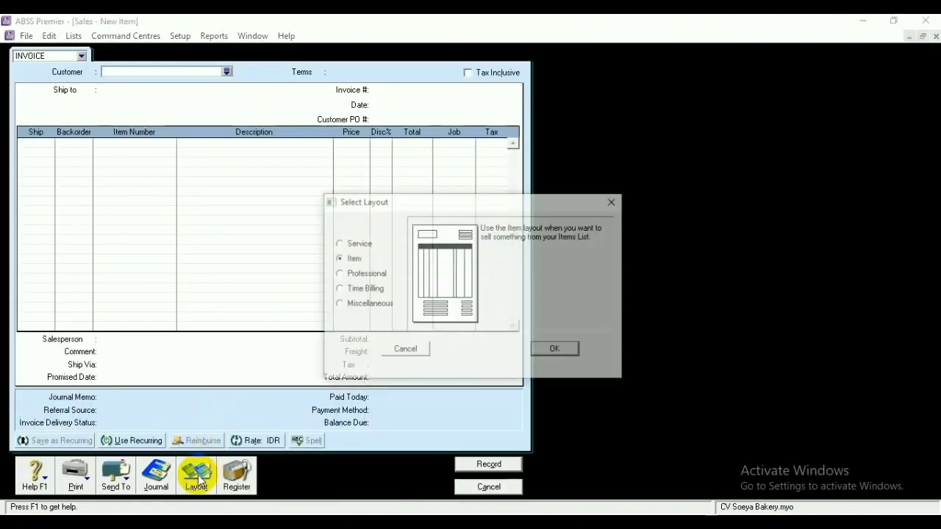
left_click(342, 243)
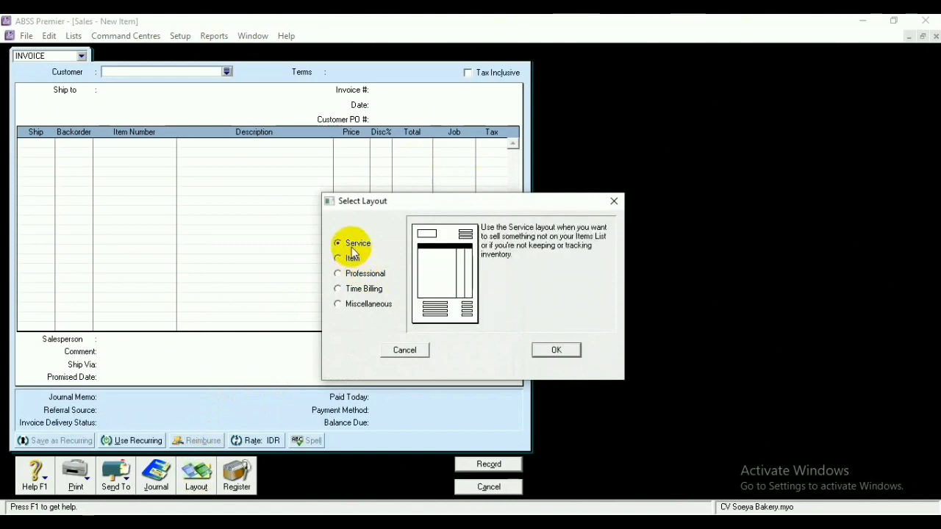
left_click(552, 351)
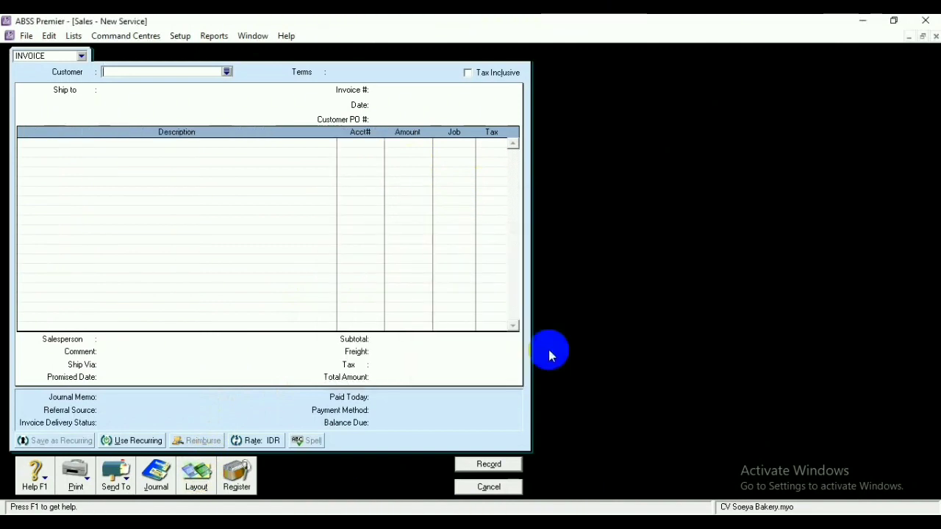
Select the customer and set the invoice's payment terms to C.O.D
left_click(227, 71)
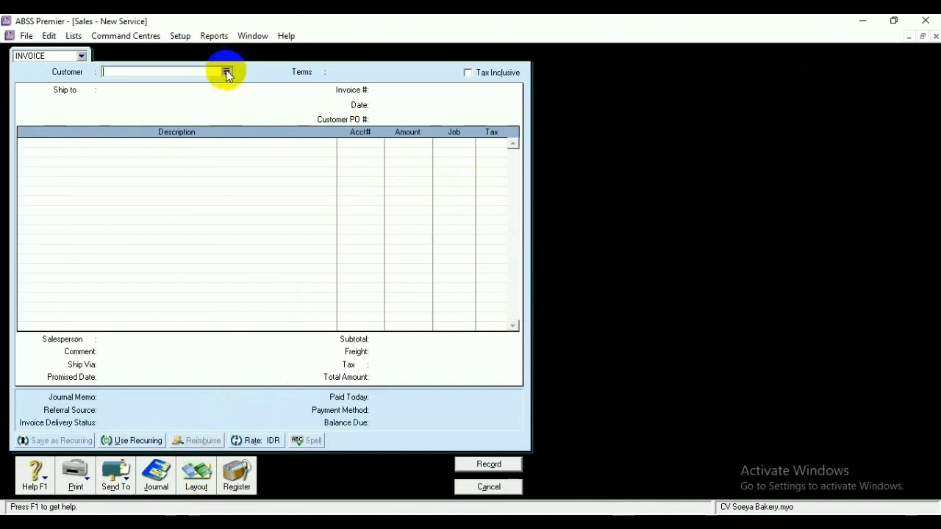
left_click(342, 214)
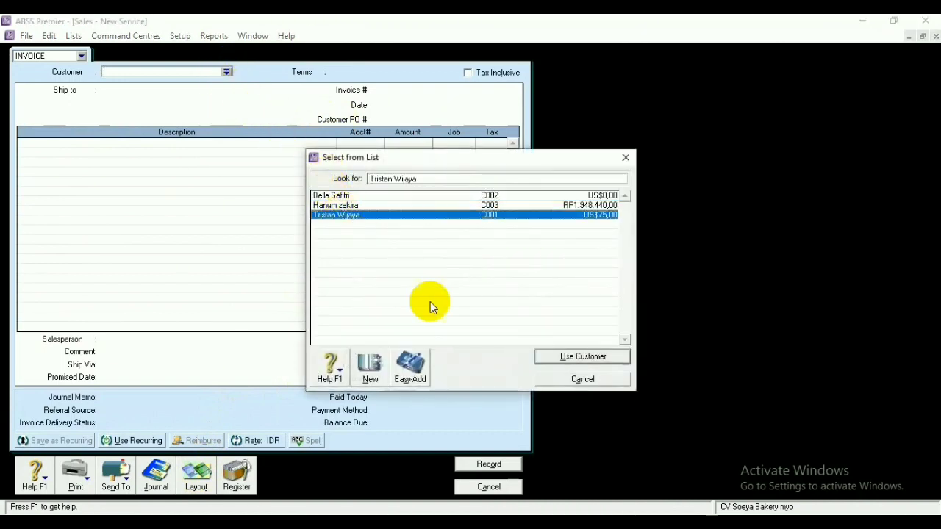
left_click(569, 357)
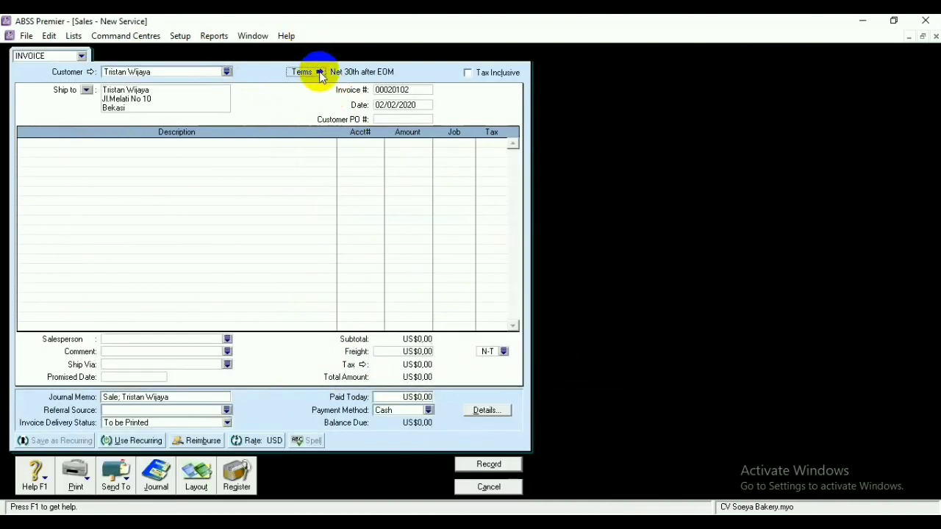
left_click(316, 71)
left_click(598, 183)
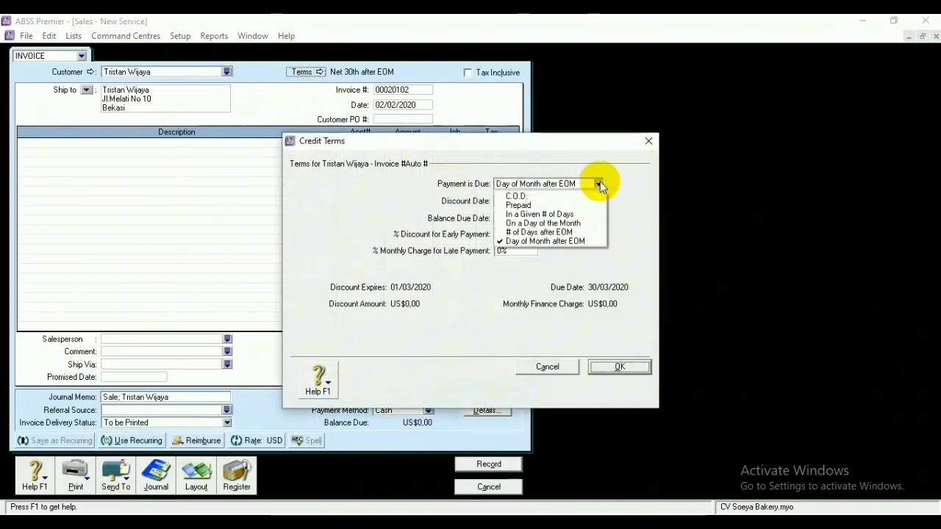
left_click(537, 199)
left_click(610, 366)
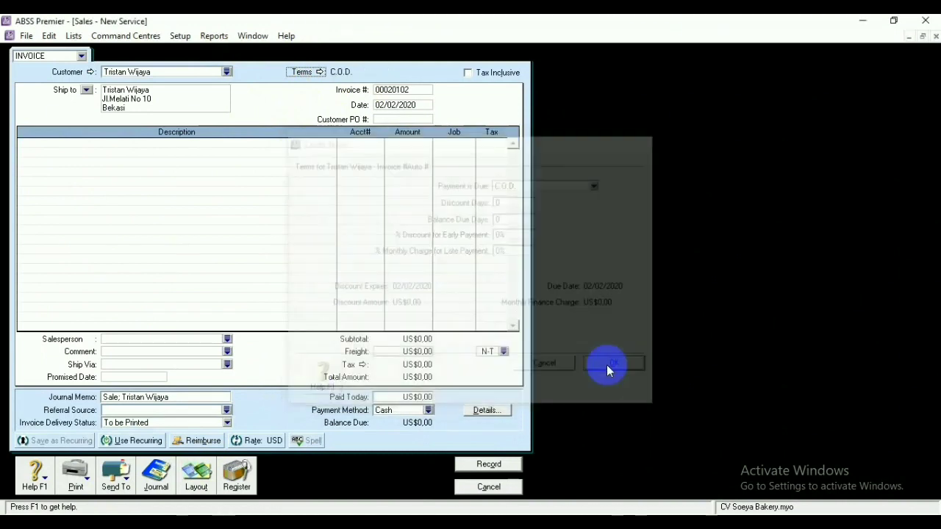
Number the invoice FJ030101, date it 03/02/2020, and describe the first line as Jasa Catering
double_click(421, 88)
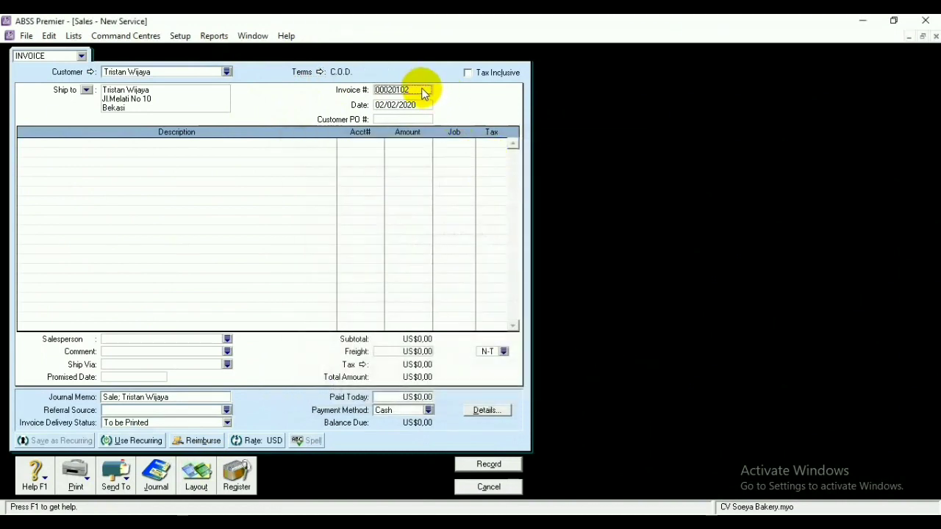
key("BackSpace")
type("FJ03010")
left_click(384, 105)
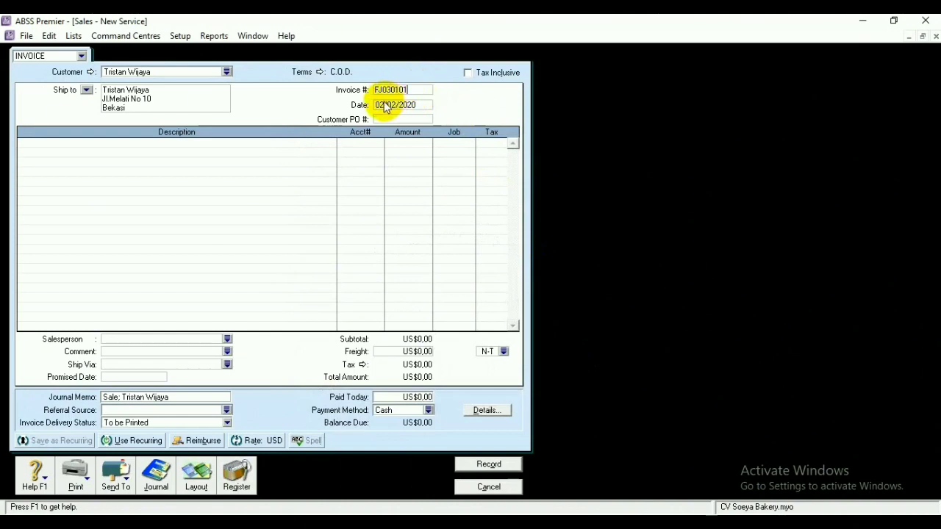
type("03/02/2020")
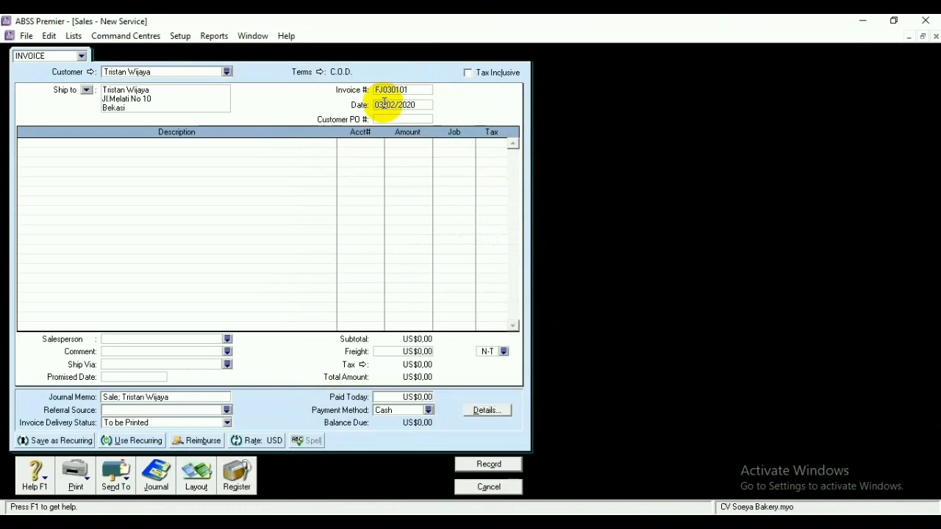
left_click(189, 145)
type("Jasa Catering")
key("Return")
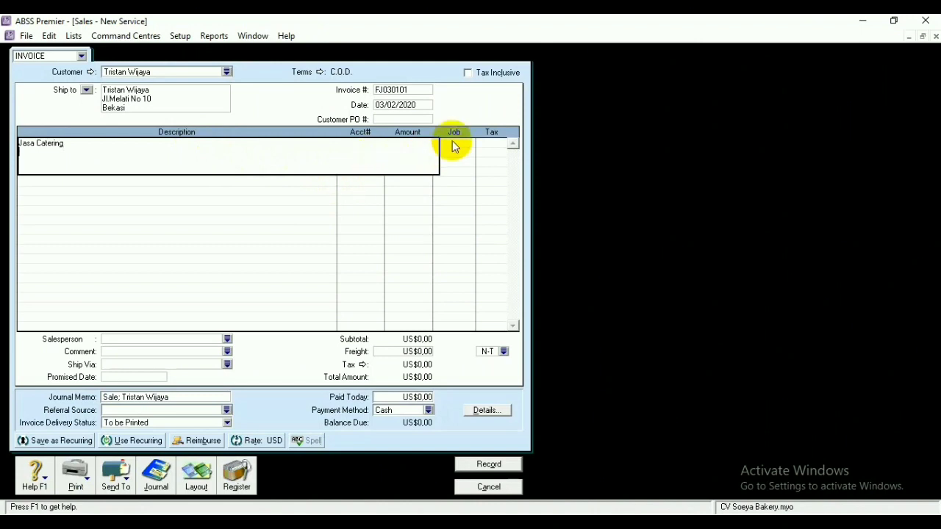
left_click(80, 144)
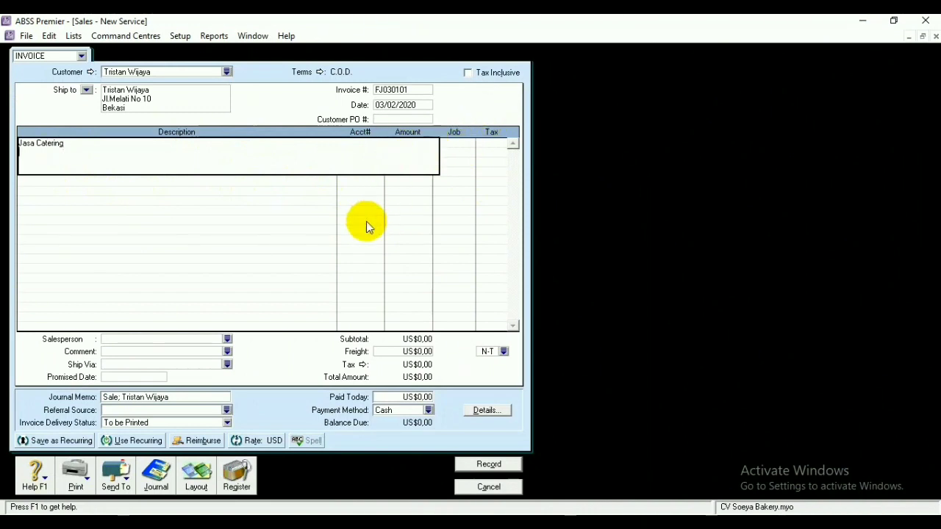
left_click(377, 116)
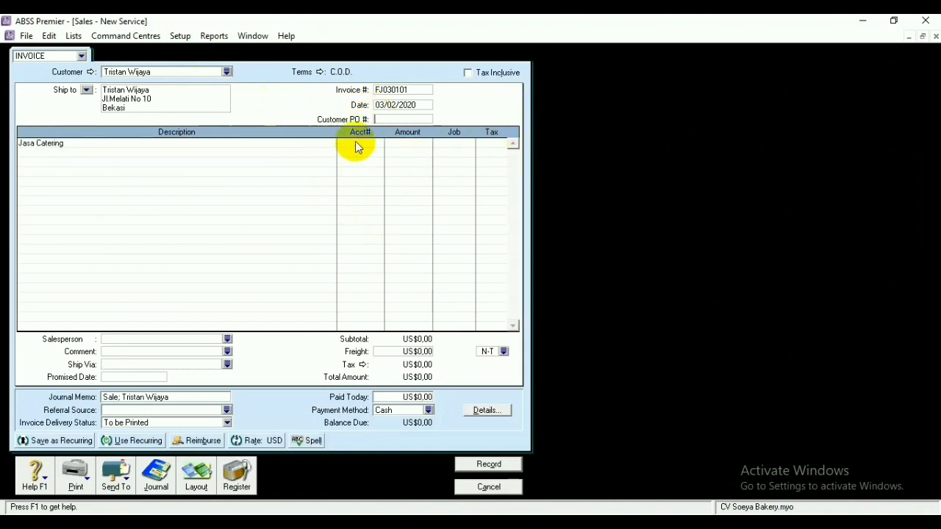
Charge the Jasa Catering line to account 4-1100 at US$500,00 and record the invoice
left_click(357, 144)
left_click(378, 144)
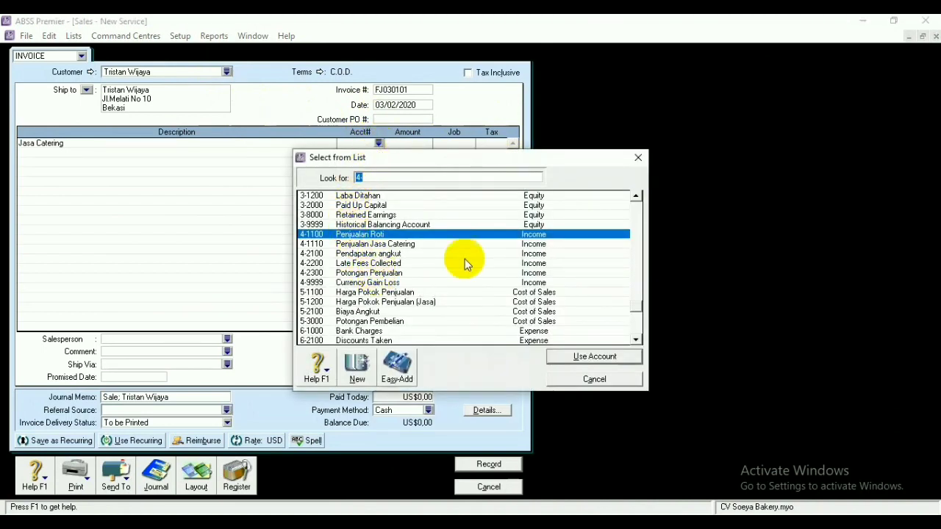
left_click(596, 357)
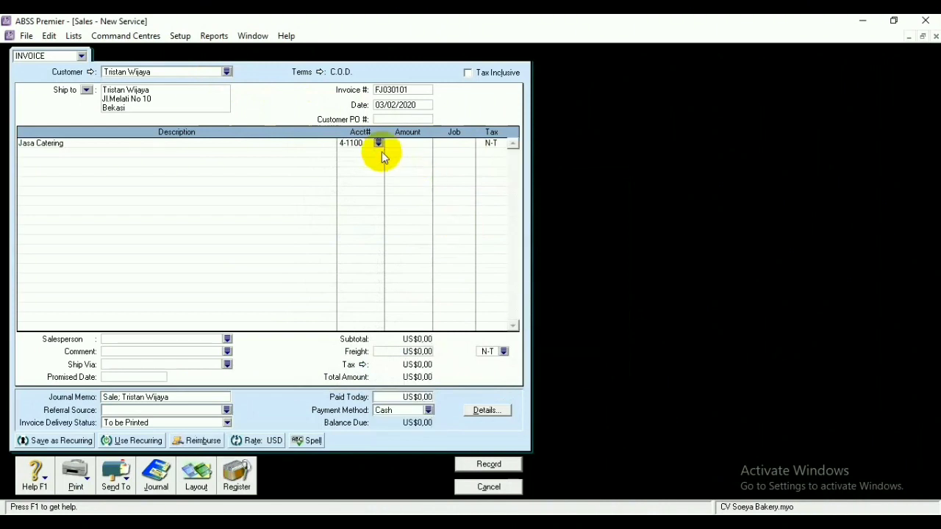
left_click(412, 145)
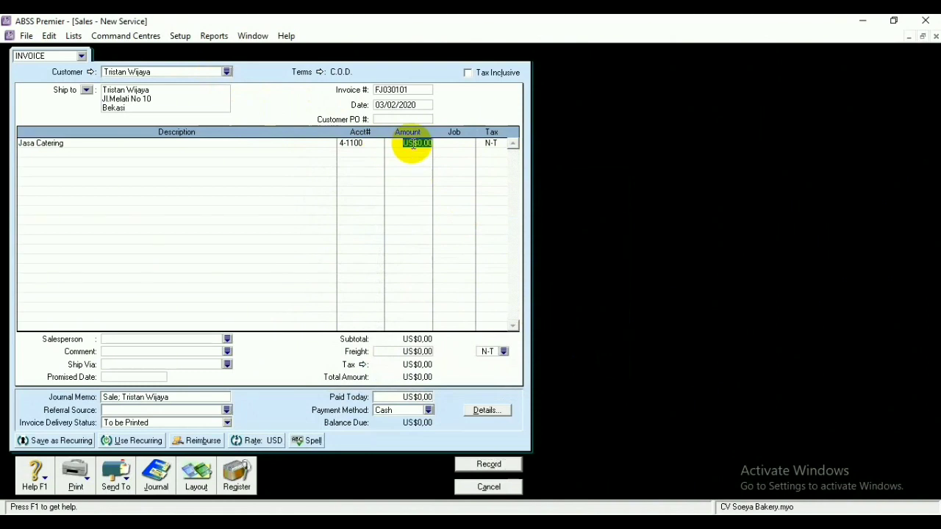
key("BackSpace")
left_click(454, 153)
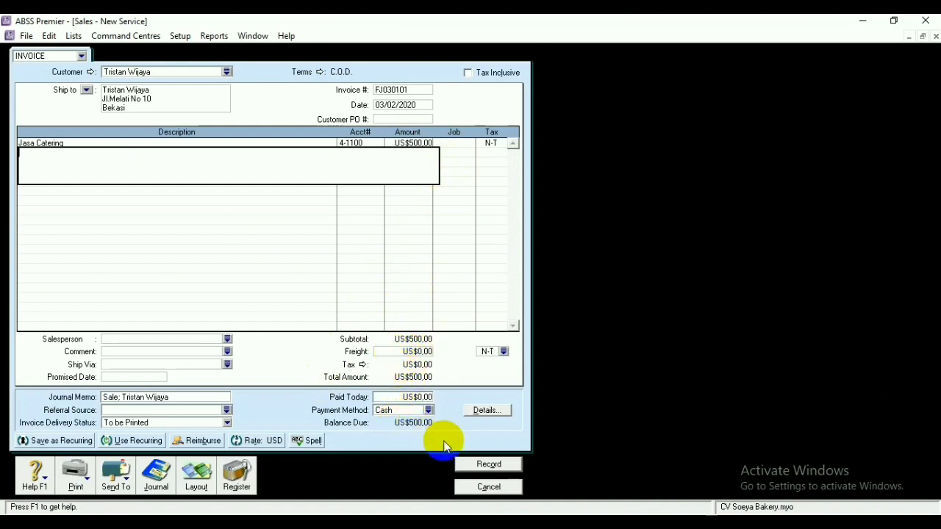
left_click(488, 464)
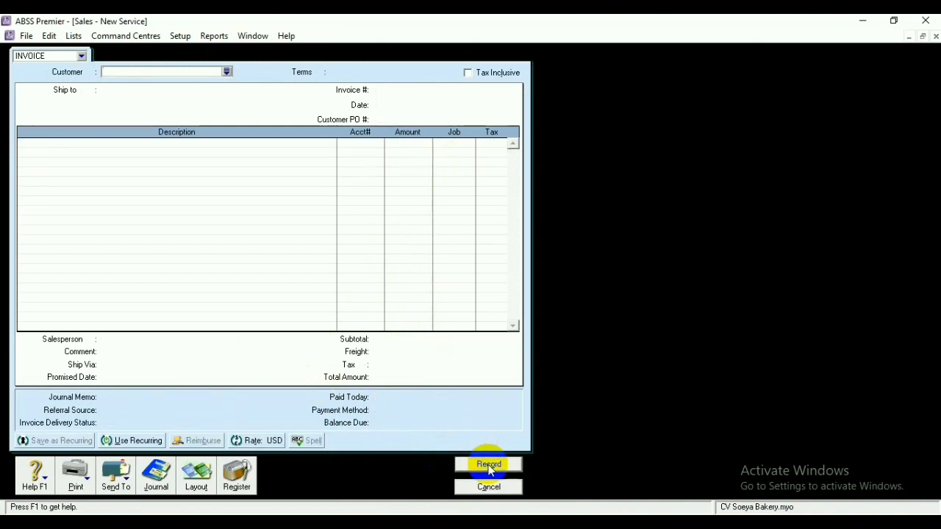
left_click(488, 487)
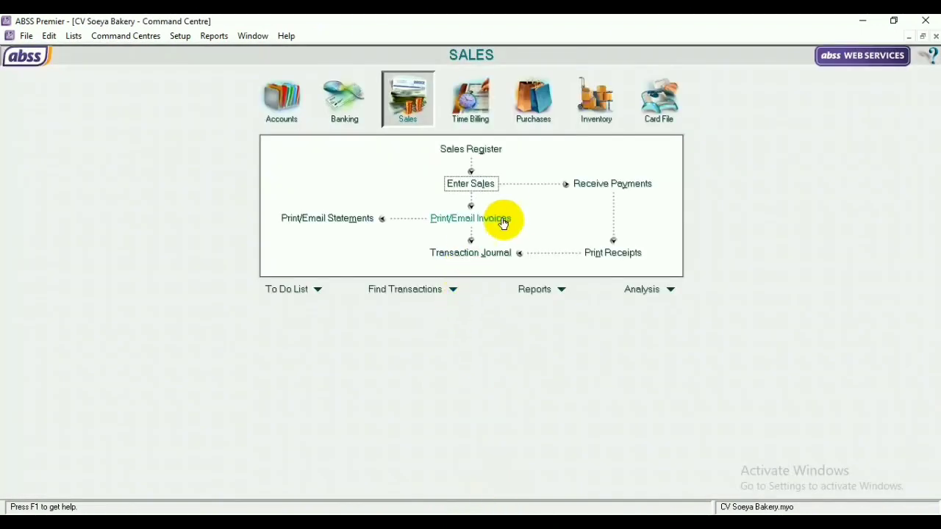
Begin receiving a customer payment into Bank BCA and load the customer's open invoices
left_click(586, 190)
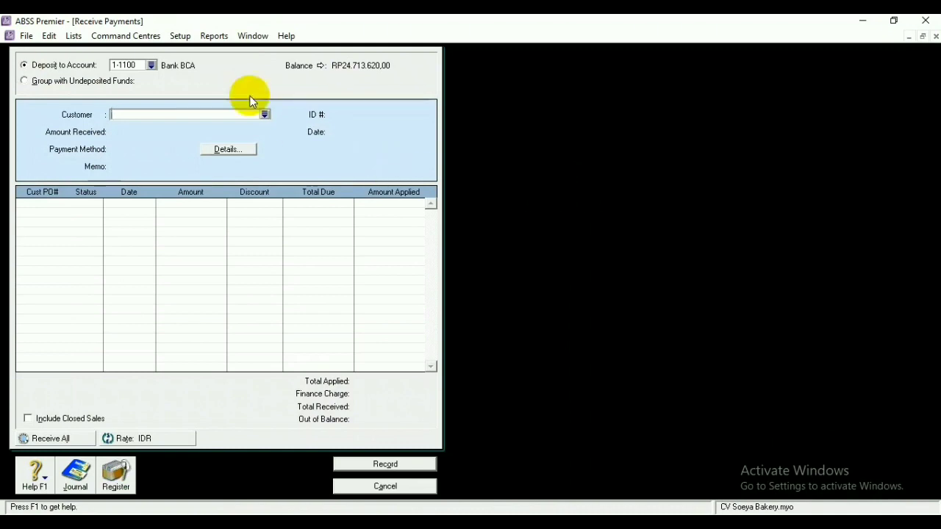
left_click(151, 66)
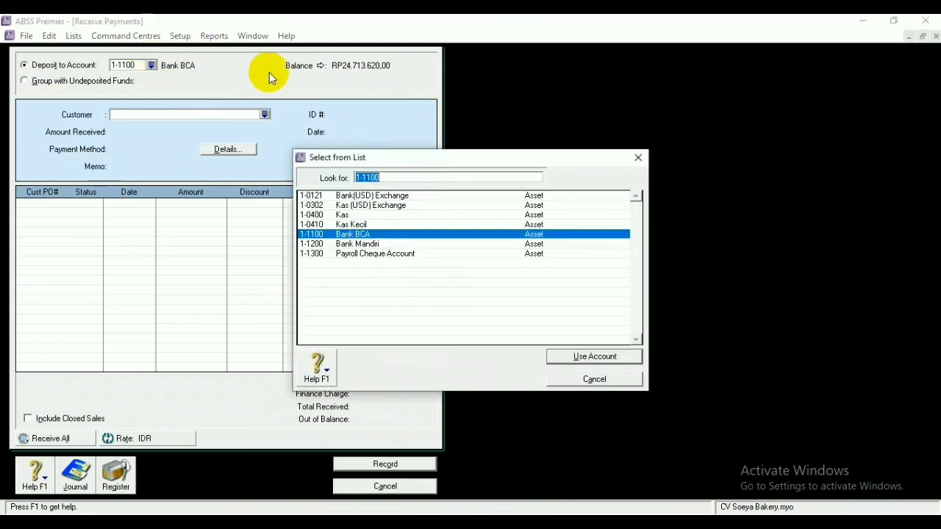
left_click(369, 234)
left_click(605, 357)
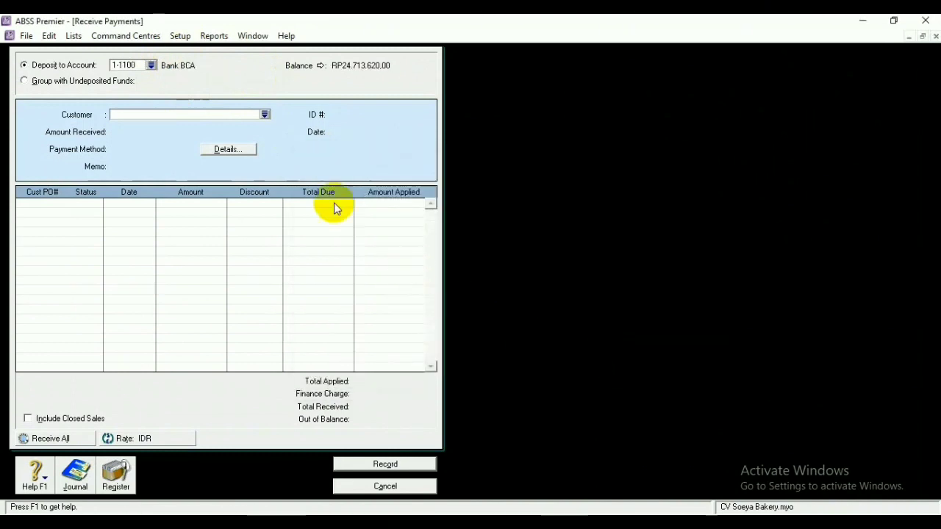
left_click(265, 115)
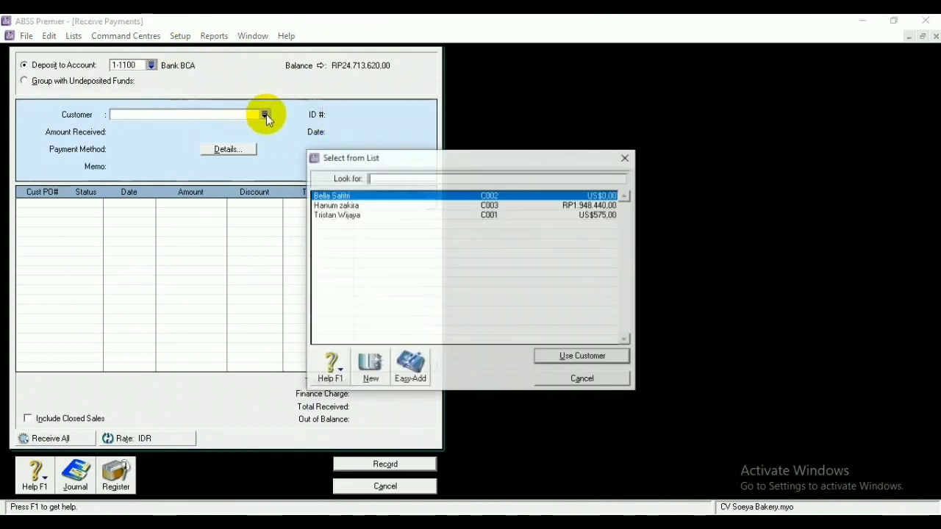
left_click(332, 205)
left_click(582, 357)
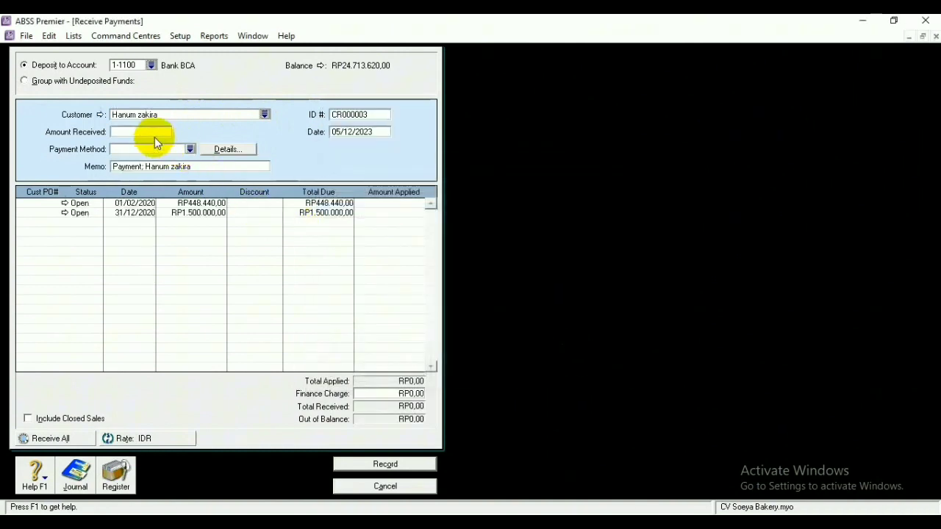
Set the payment ID to FJ010101 and date the payment 10/02/2020
left_click(141, 131)
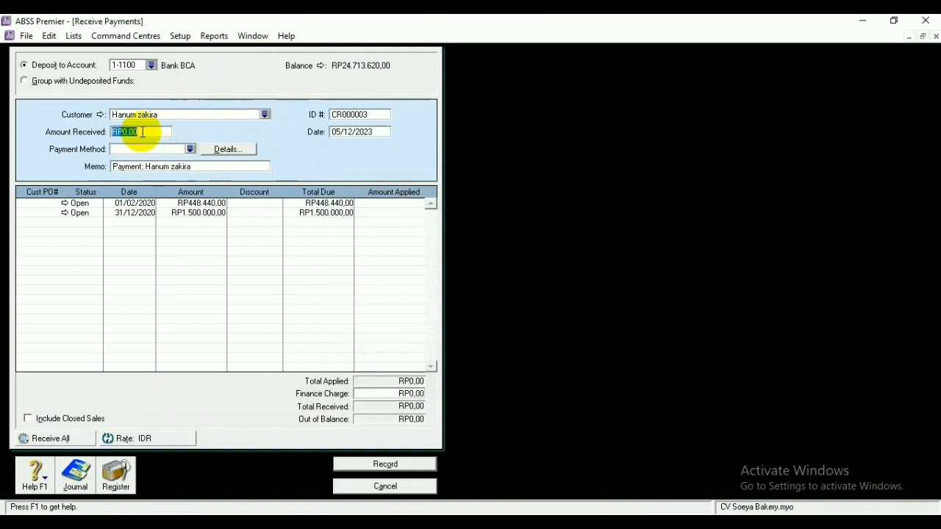
key("BackSpace")
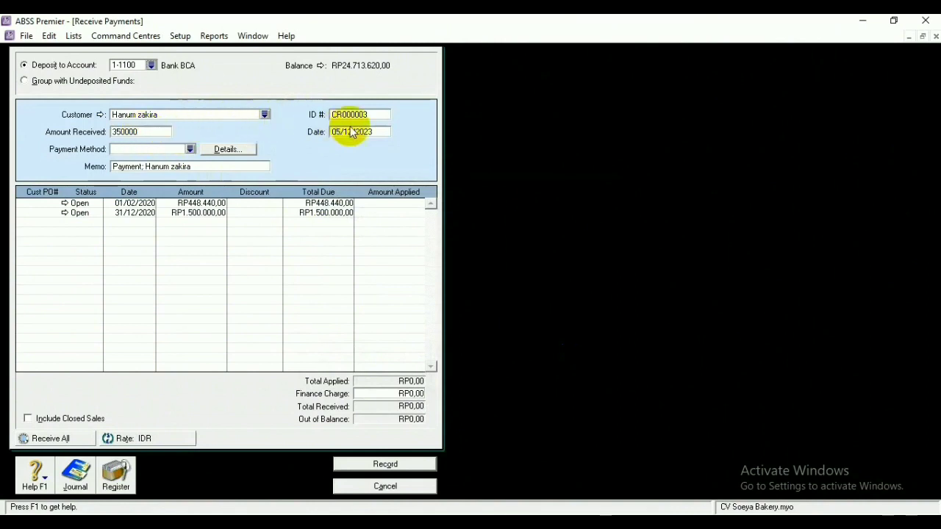
left_click(373, 114)
key("BackSpace")
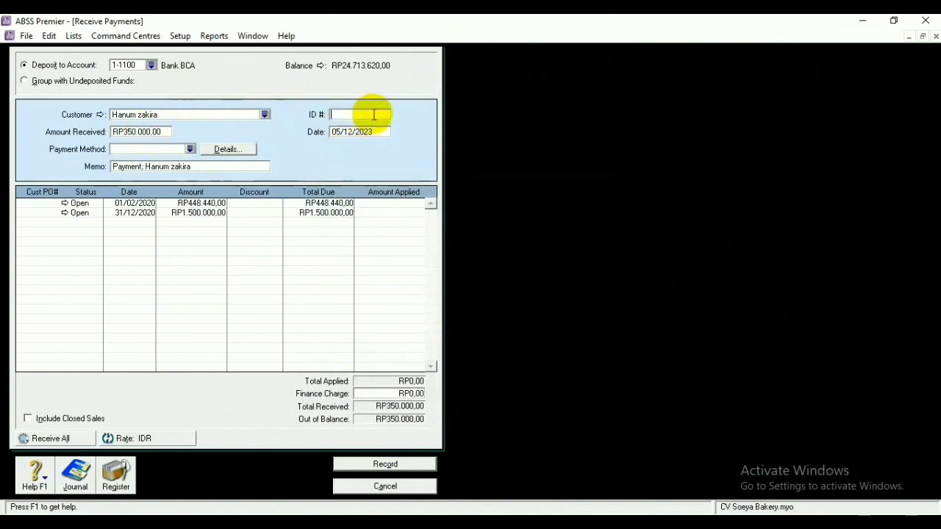
type("FJ010101")
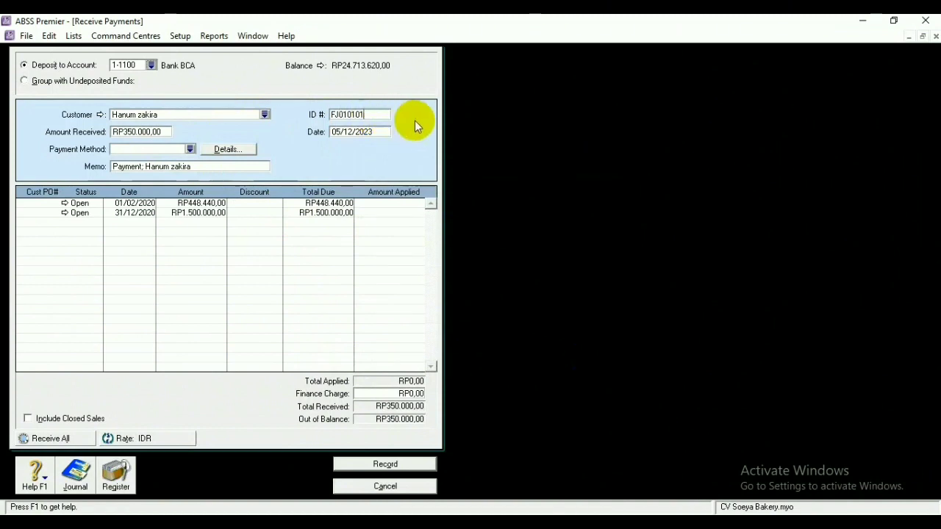
left_click(340, 132)
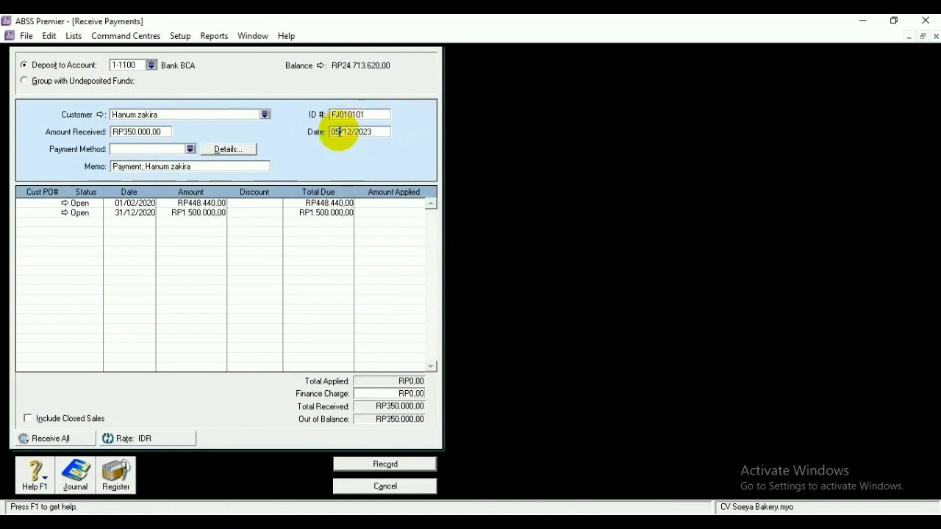
key("BackSpace")
key("BackSpace")
type("10")
left_click(352, 132)
key("BackSpace")
key("BackSpace")
type("02")
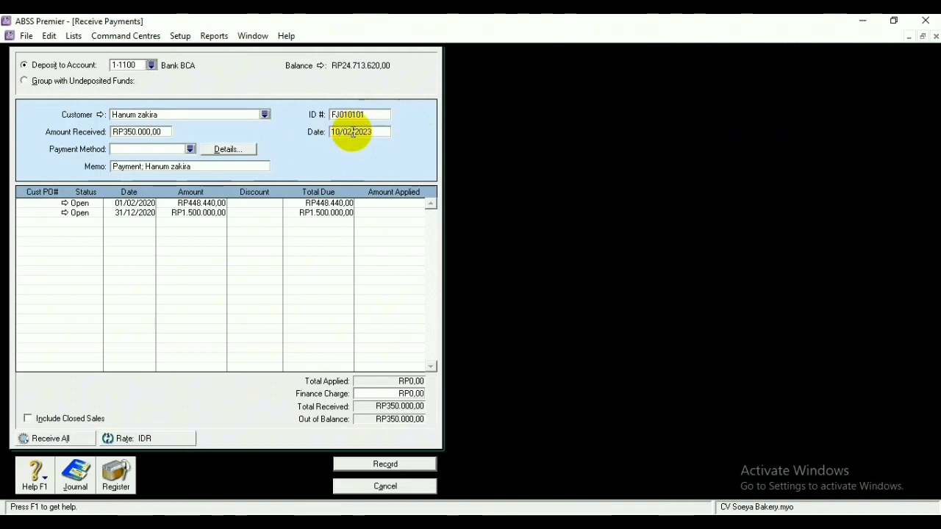
type("0")
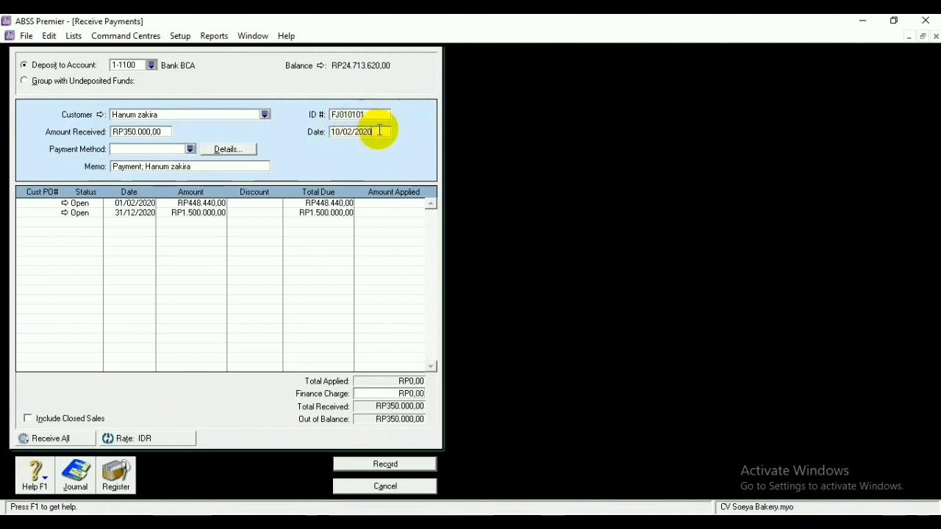
Apply RP350.000,00 to the 01/02/2020 invoice, record the payment, and close the window
left_click(390, 205)
left_click(395, 213)
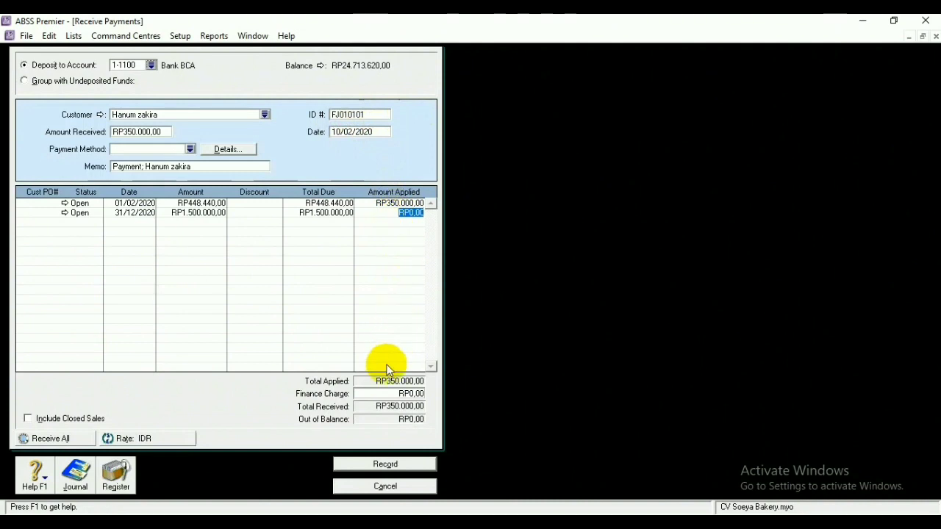
left_click(392, 466)
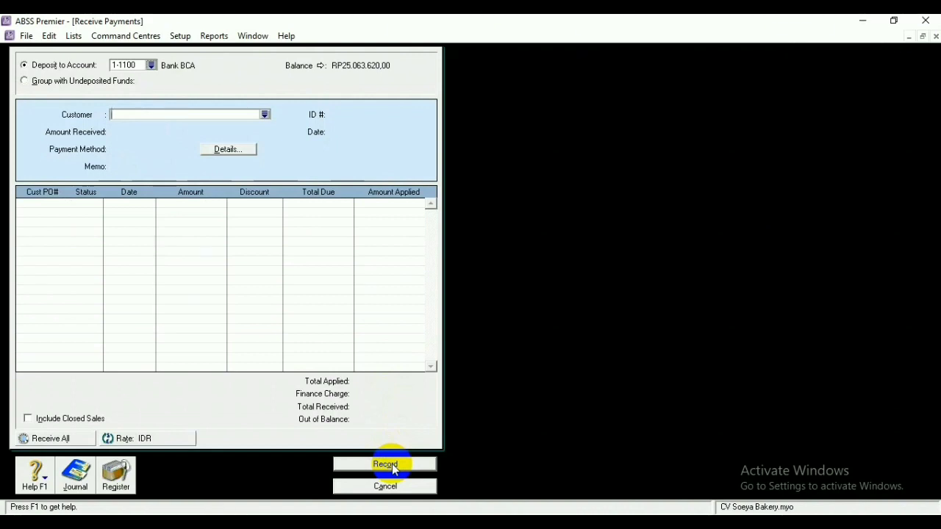
left_click(389, 487)
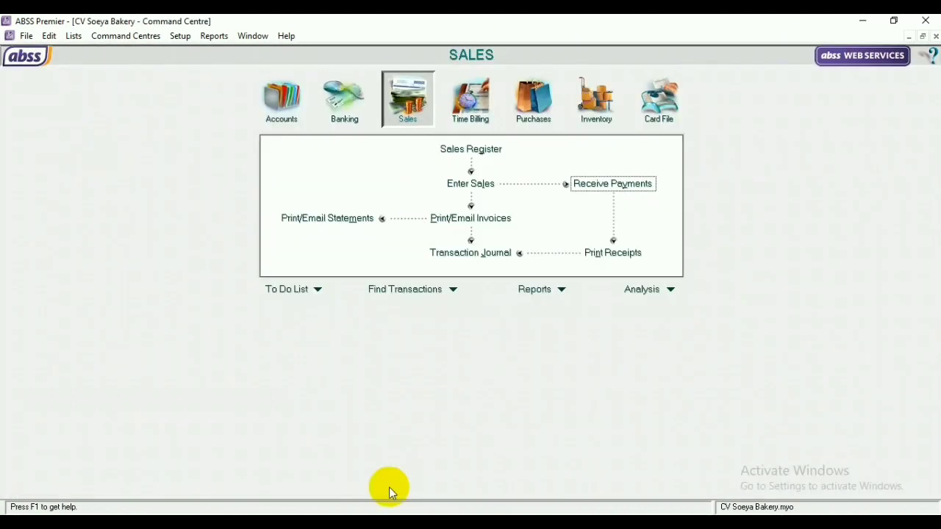
Start a new Item-layout sales invoice and choose the customer
left_click(467, 182)
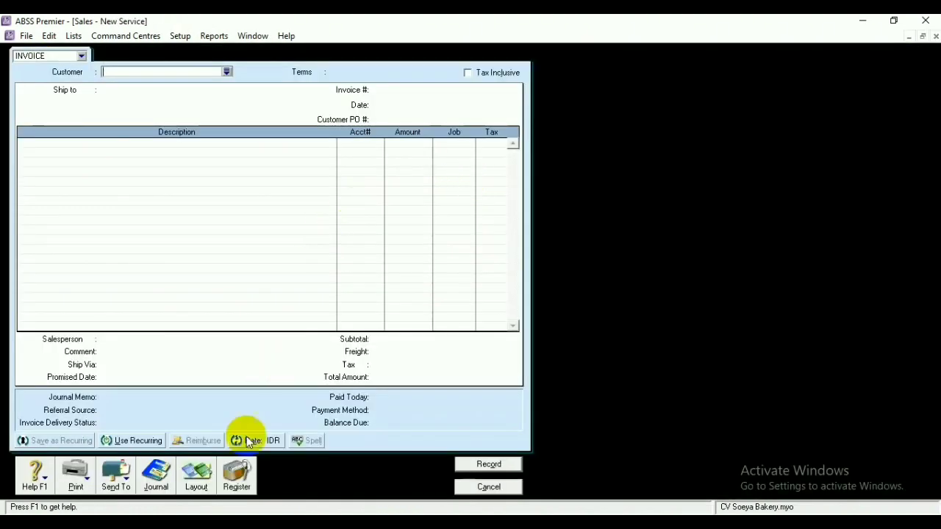
left_click(196, 474)
left_click(338, 258)
left_click(545, 349)
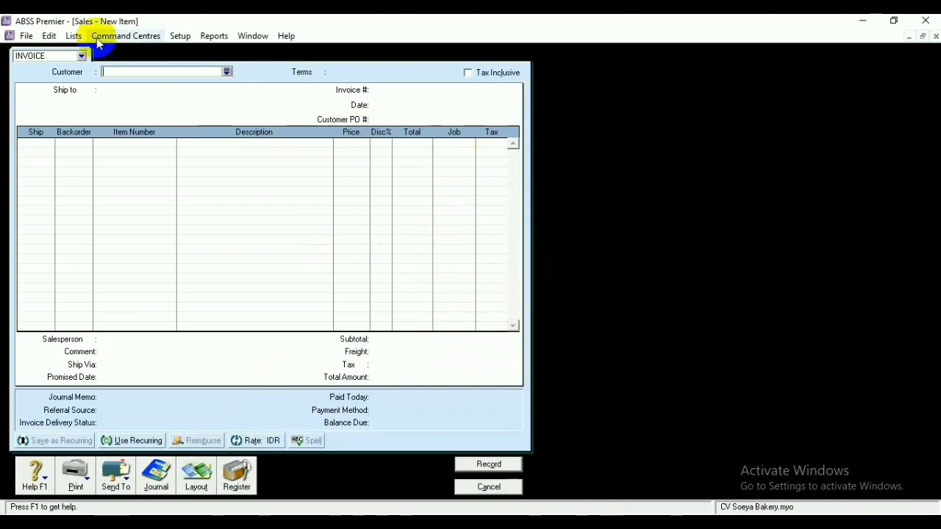
left_click(227, 72)
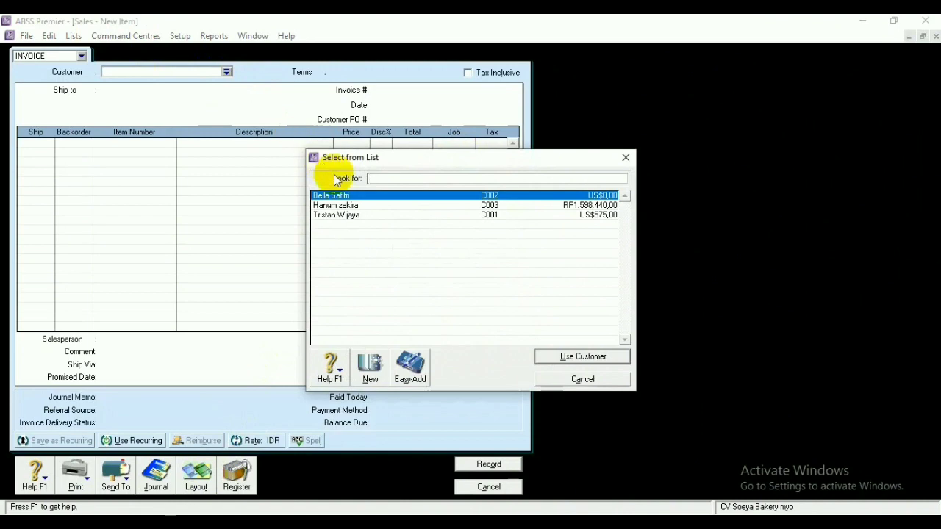
left_click(560, 360)
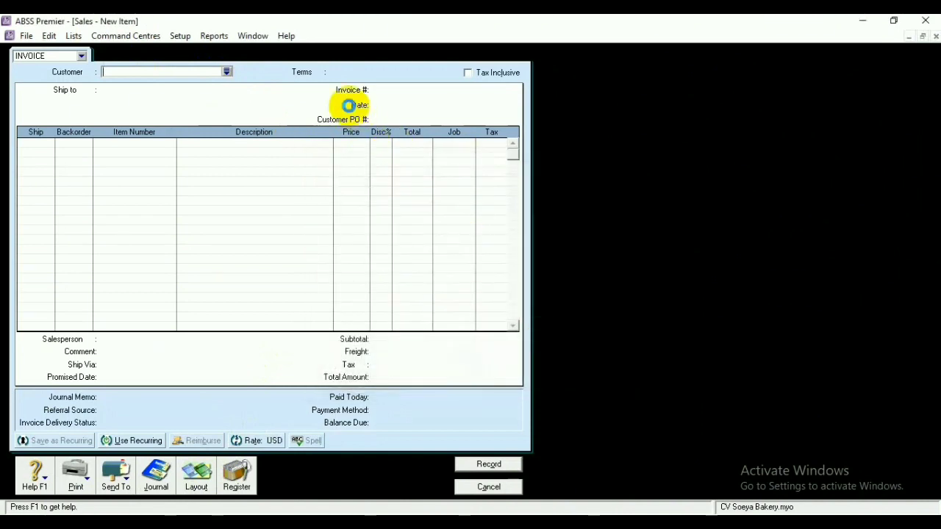
Set the payment terms to balance due in 30 days
left_click(318, 71)
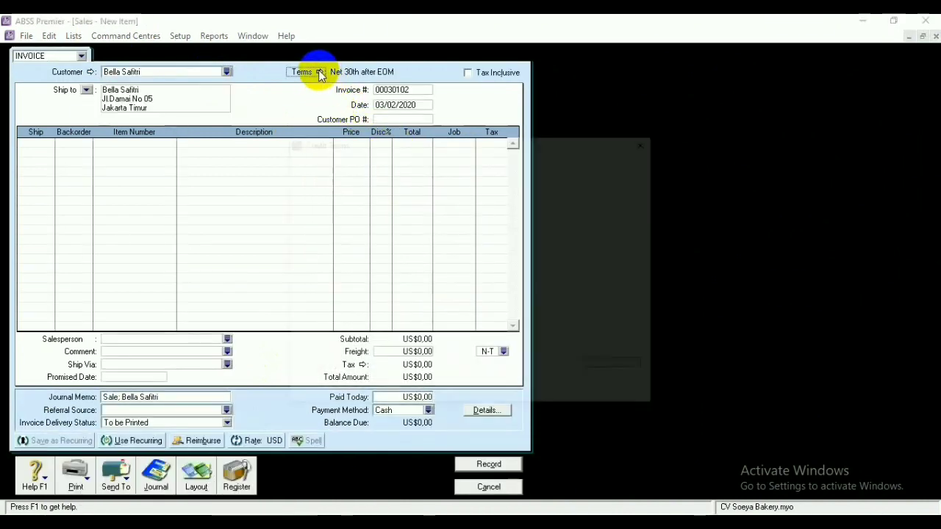
left_click(599, 184)
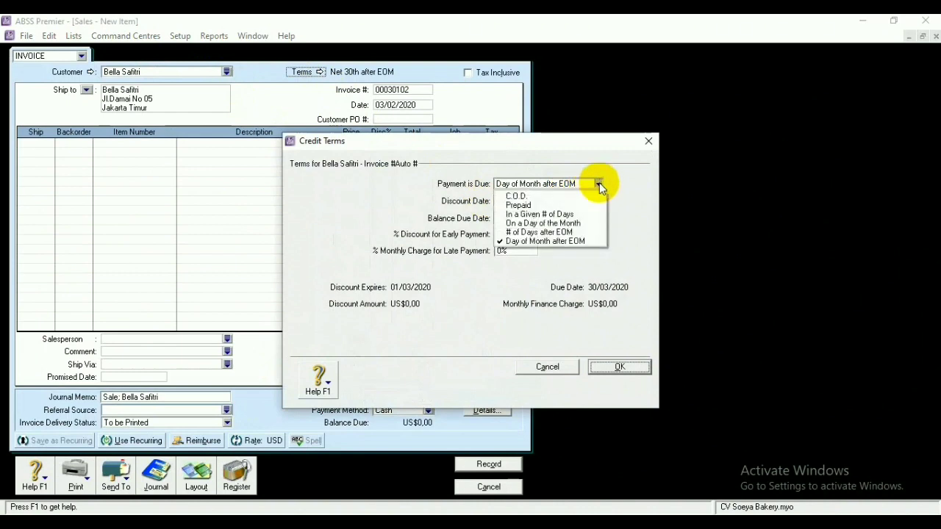
left_click(570, 214)
left_click(514, 218)
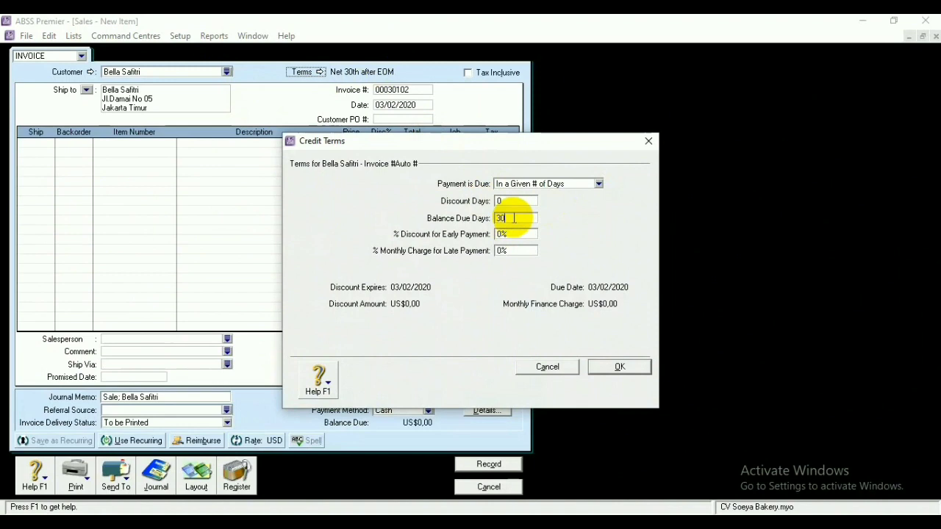
key("Return")
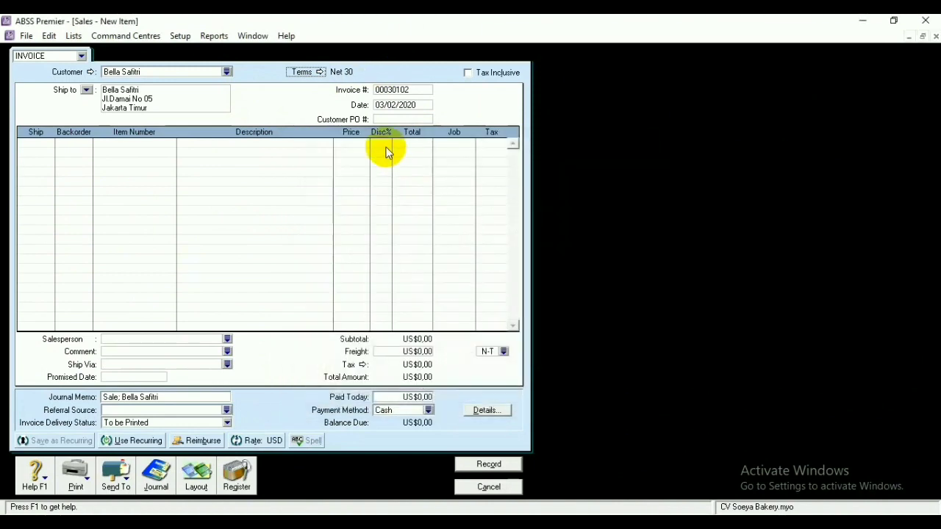
Set the invoice number to FJ210101 and the date to 21/02/2020
left_click(415, 91)
key("BackSpace")
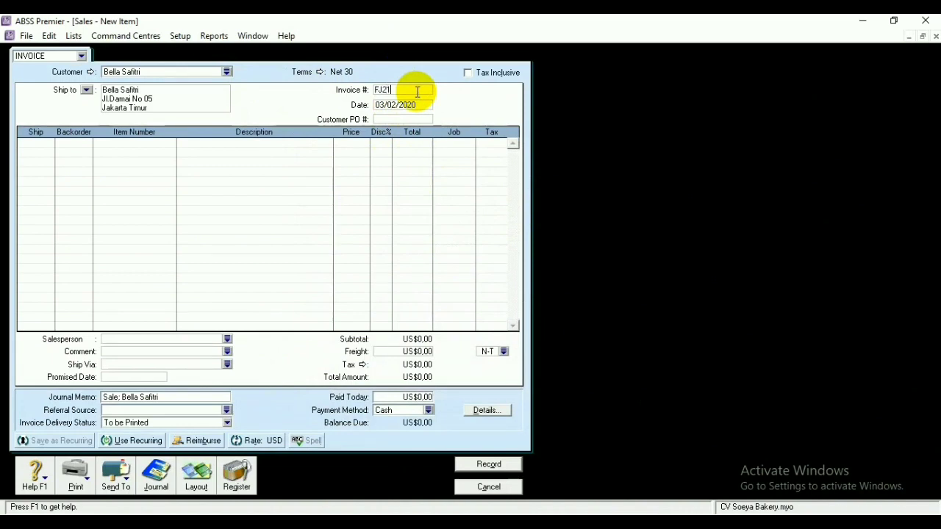
type("FJ210101")
left_click(385, 108)
left_click(382, 105)
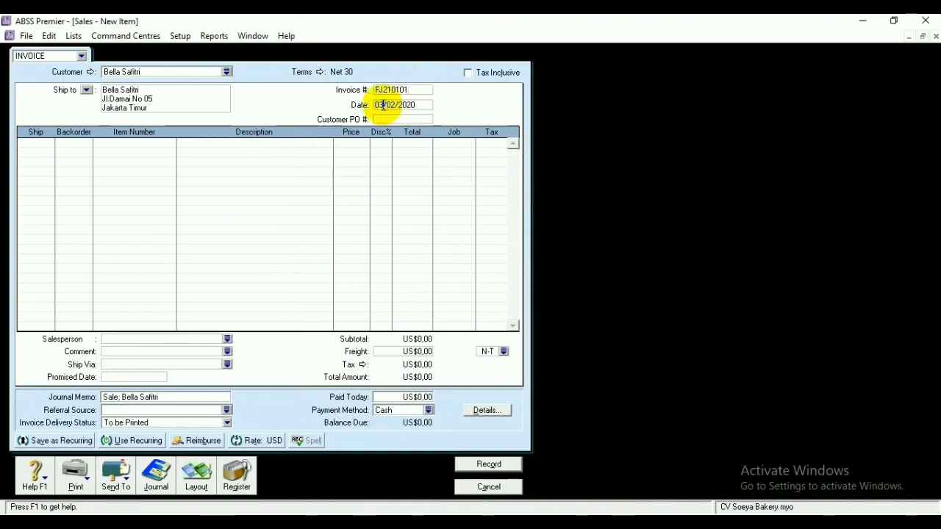
key("BackSpace")
key("BackSpace")
type("21")
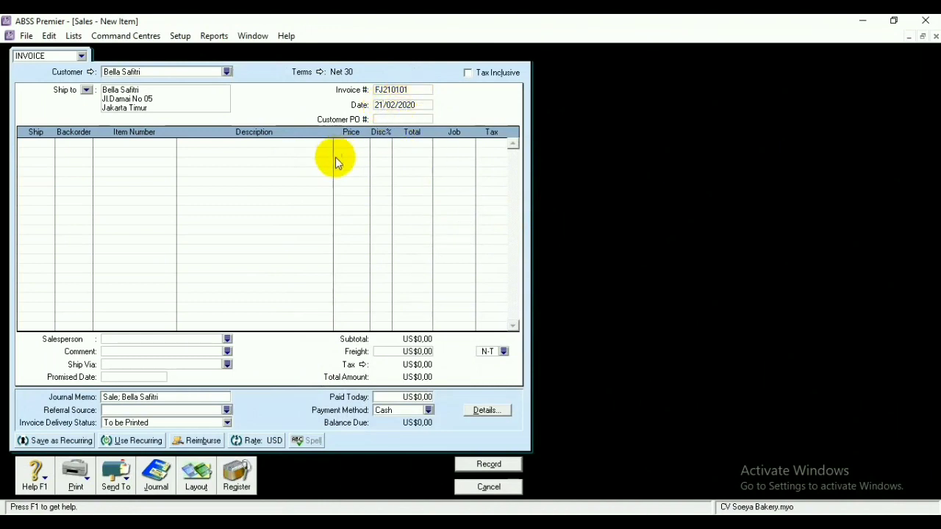
Add lines for P01 Roti Tawar shipping 50 and P02 Pie shipping 20
left_click(149, 144)
type("P01")
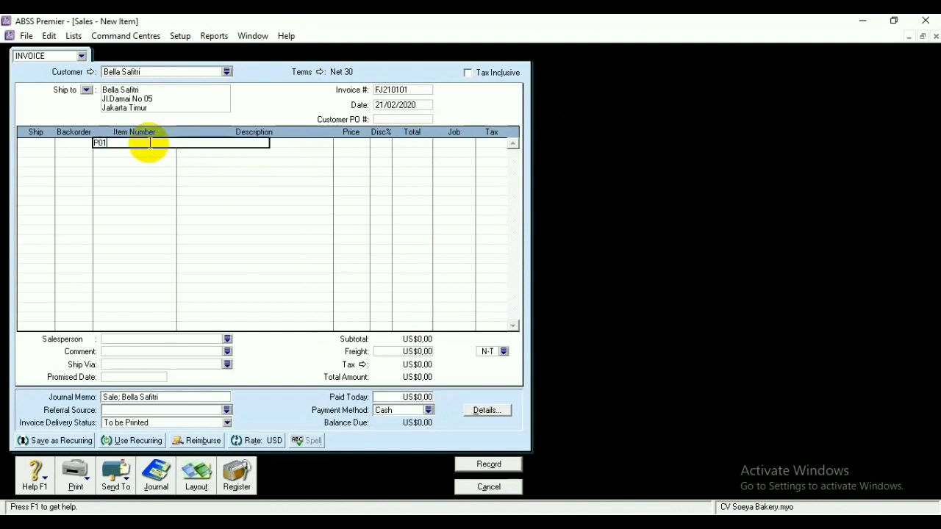
left_click(37, 147)
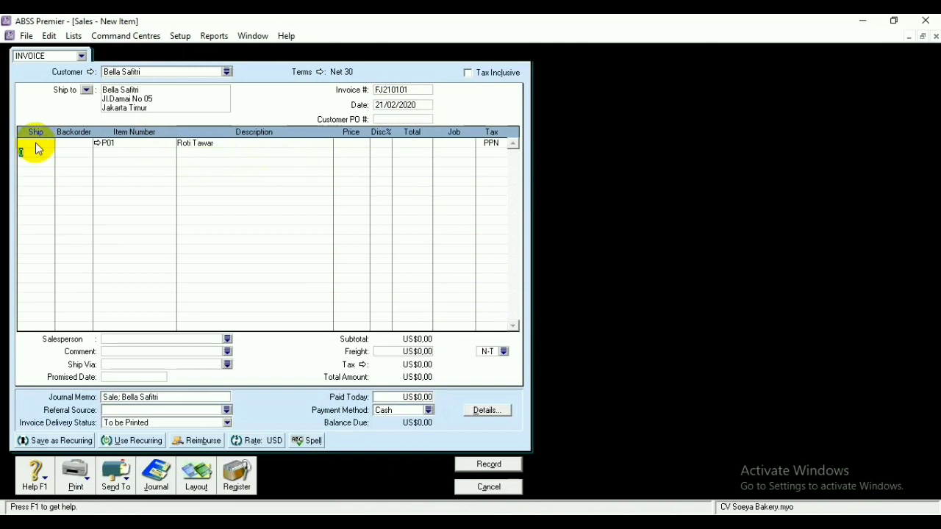
left_click(36, 146)
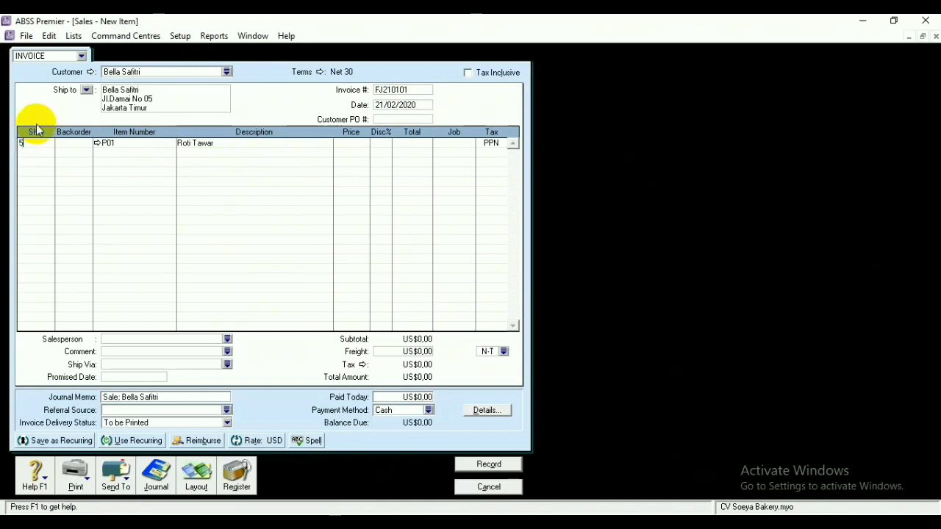
left_click(107, 152)
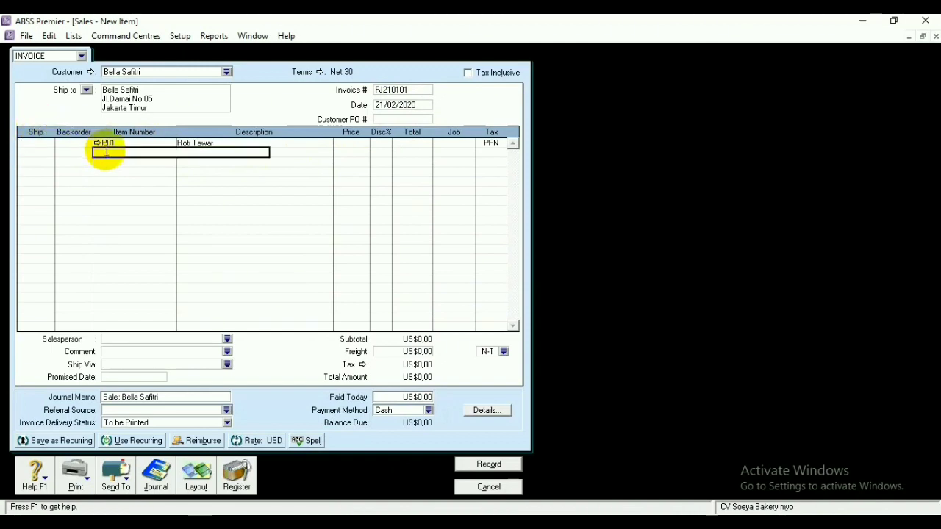
type("P02")
left_click(47, 157)
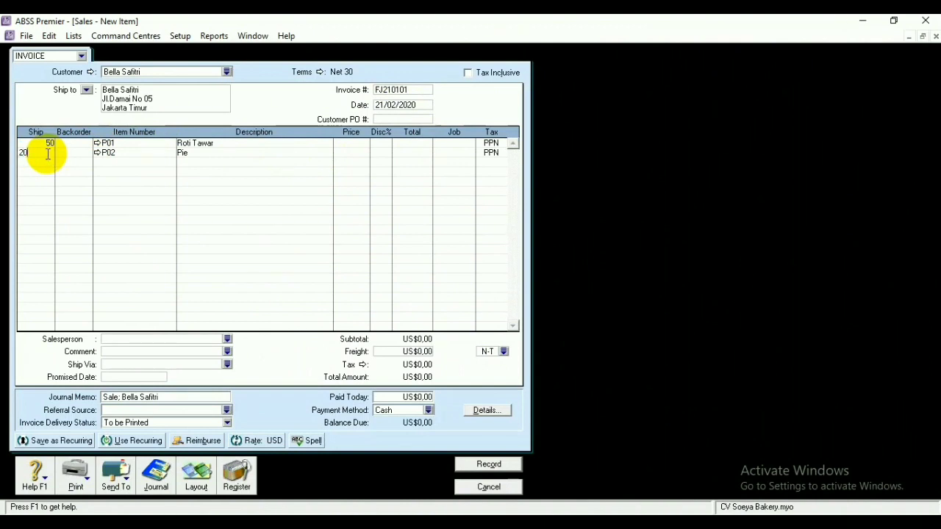
key("Down")
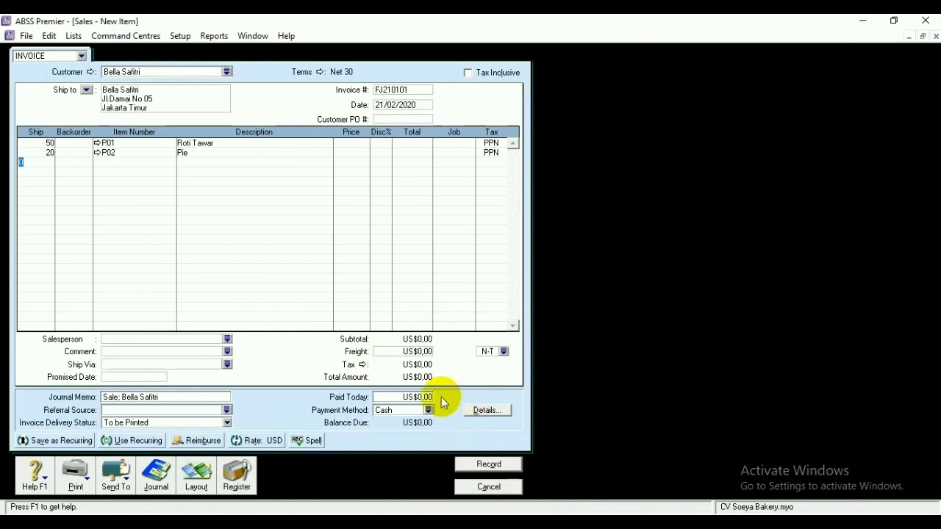
Price Roti Tawar at US$2,50 and Pie at US$9,00, then record the US$338,55 invoice
left_click(349, 143)
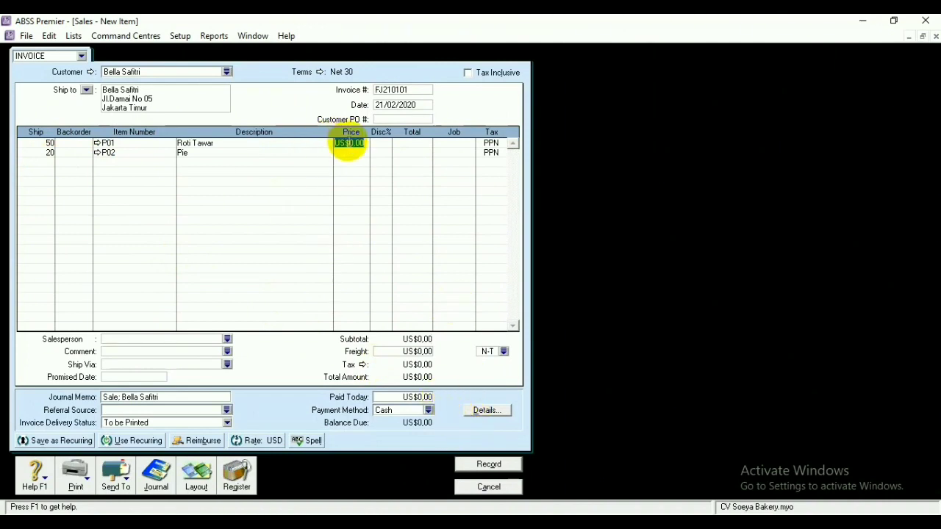
key("BackSpace")
type("2,50")
key("Return")
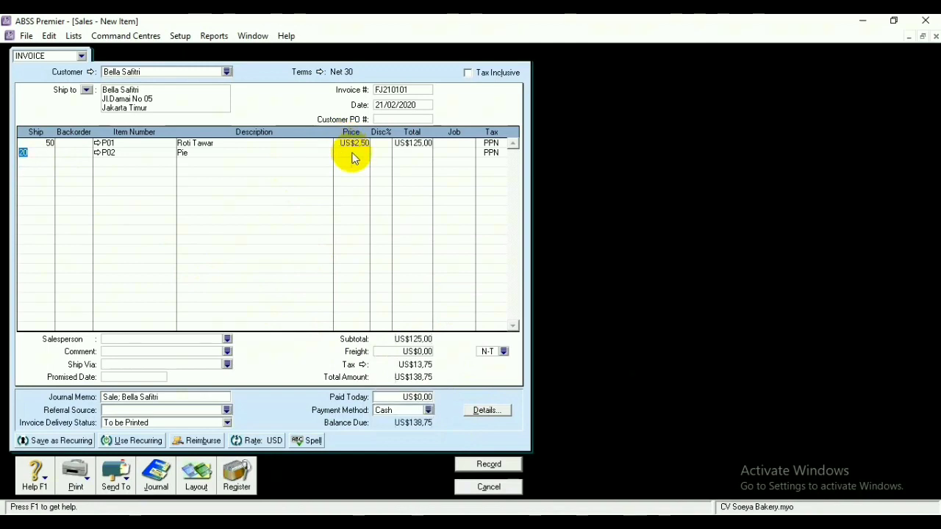
left_click(352, 152)
key("BackSpace")
key("Return")
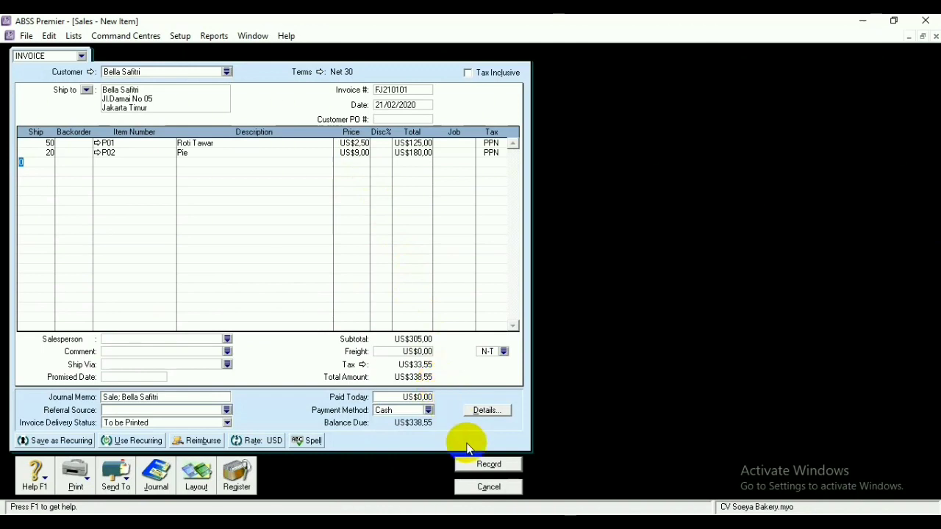
left_click(491, 465)
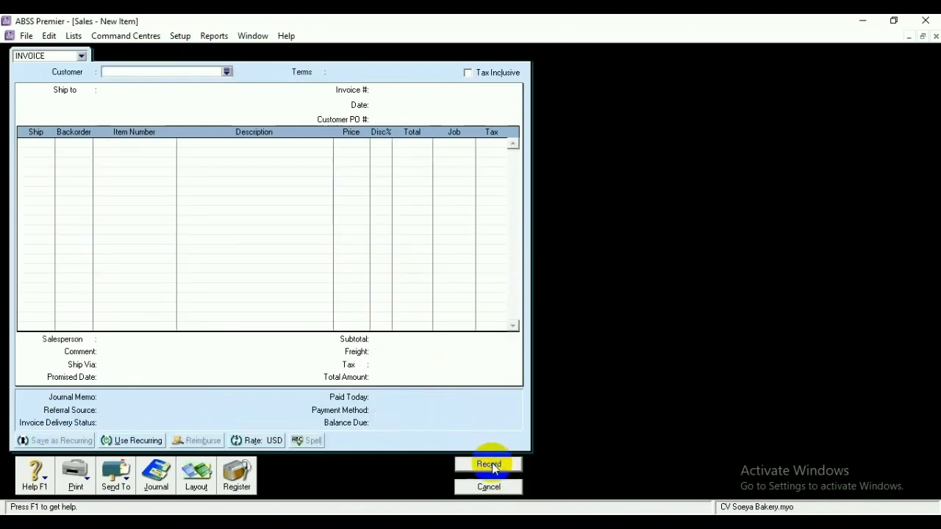
left_click(227, 71)
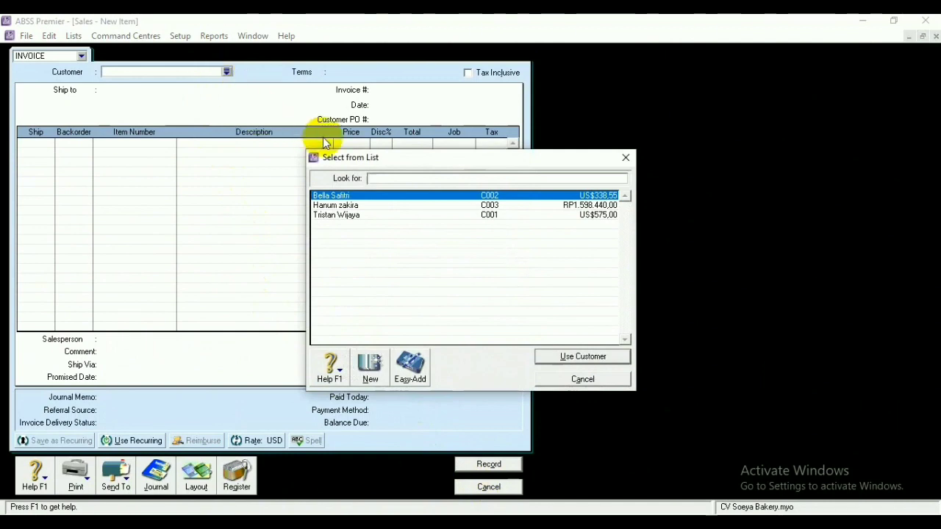
Select the rupiah-billed customer and set the invoice's payment terms to C.O.D
left_click(361, 205)
left_click(558, 357)
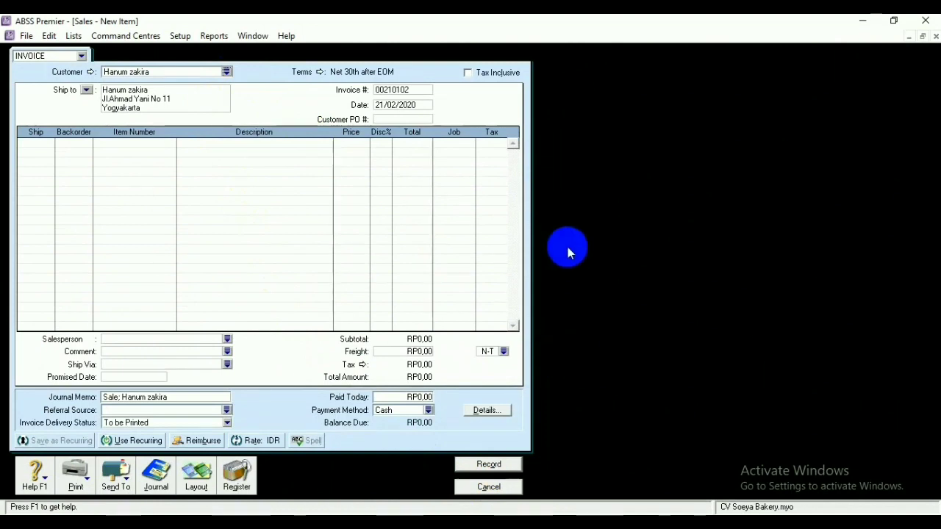
left_click(318, 71)
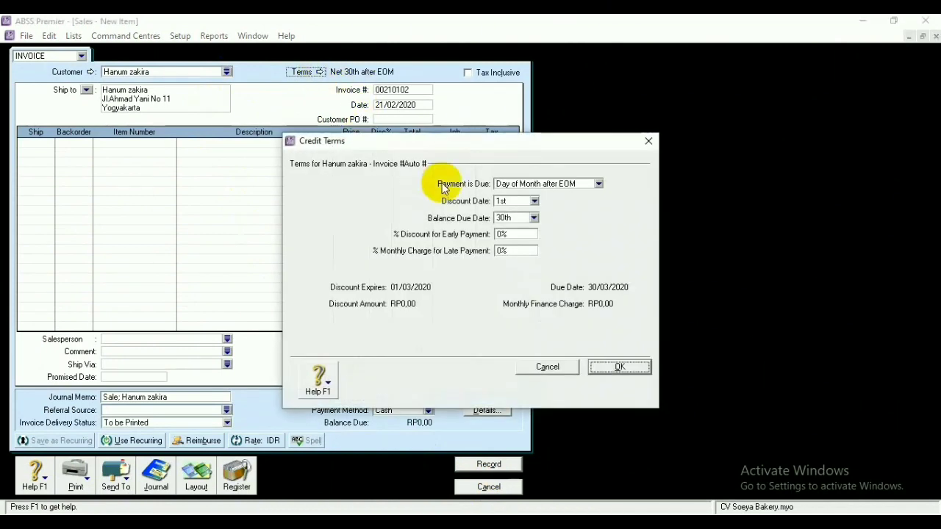
left_click(597, 184)
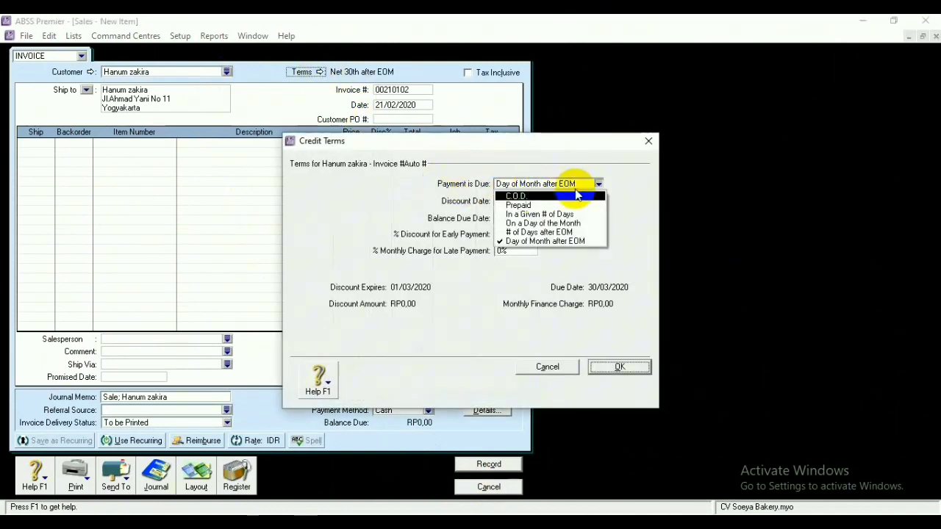
left_click(535, 195)
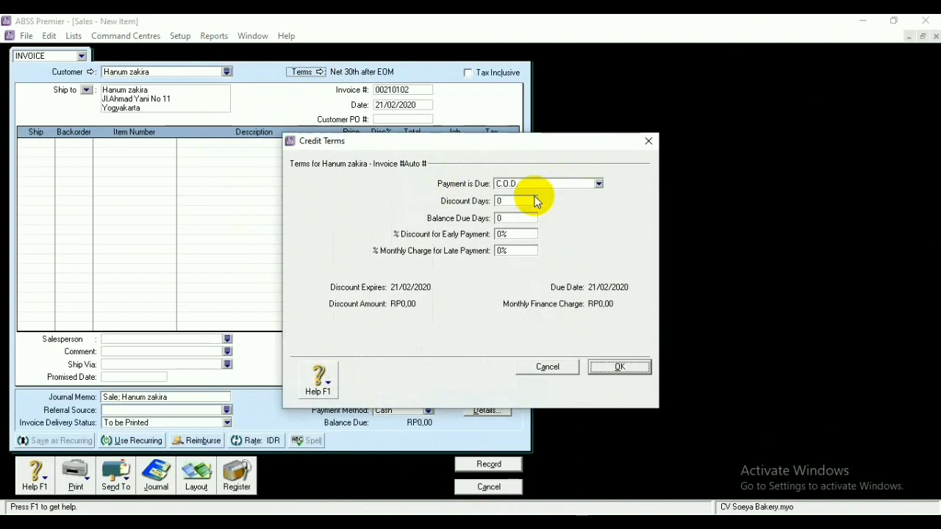
left_click(608, 367)
Replace the automatic invoice number with FJ210101, keeping the 21/02/2020 date
left_click(418, 87)
key("BackSpace")
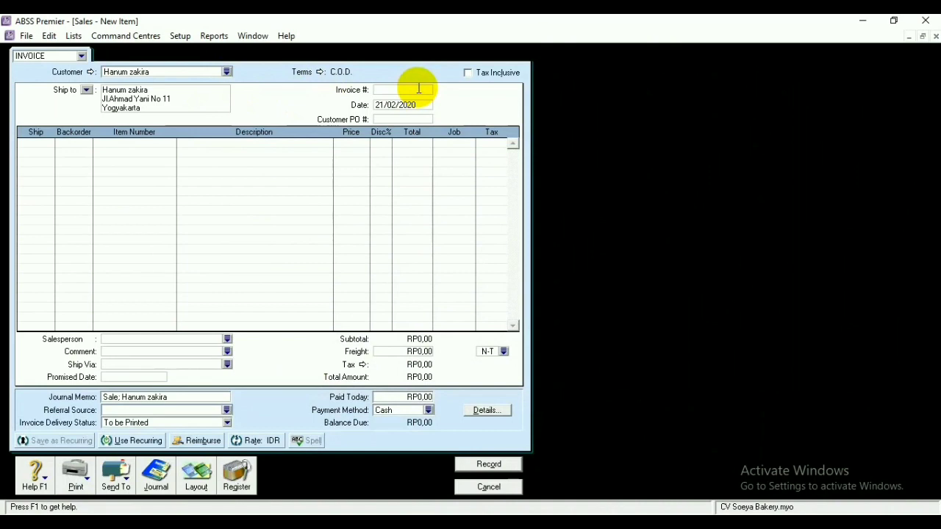
type("FJ210101")
left_click(397, 105)
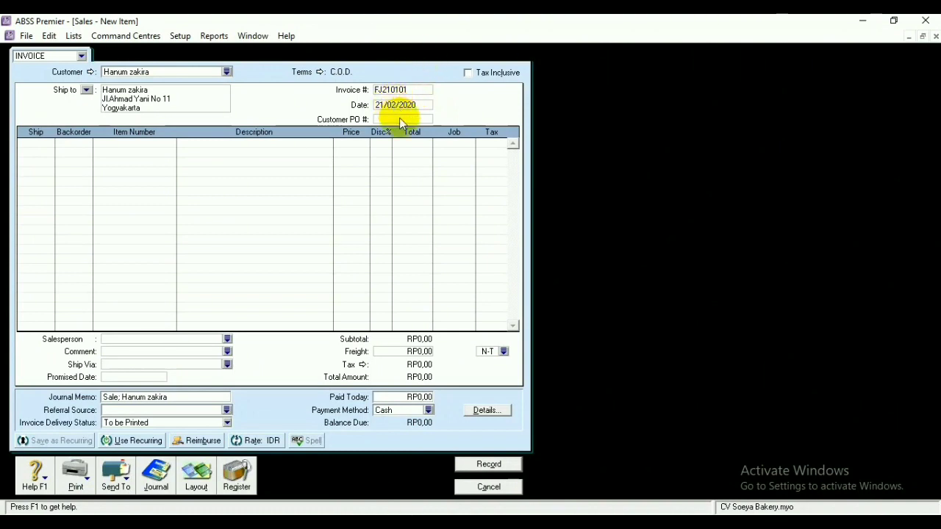
left_click(400, 119)
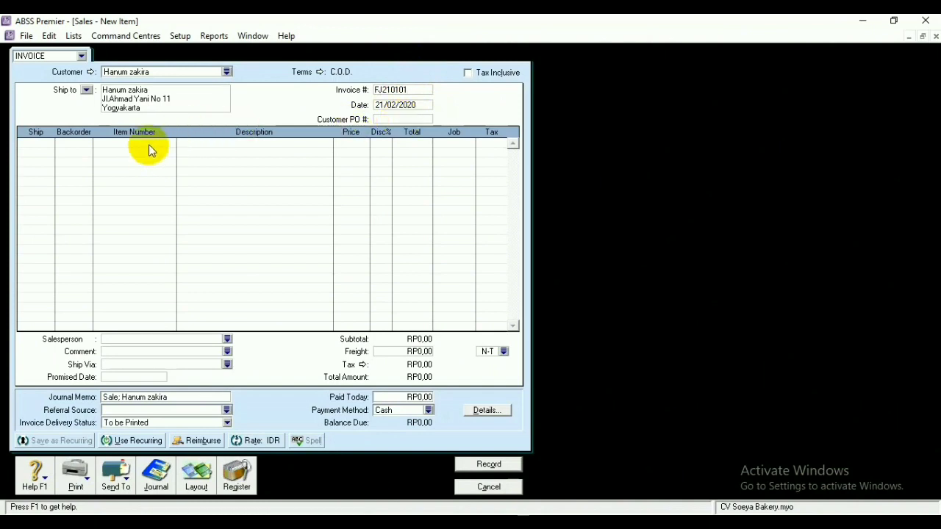
Add item P02 Pie with 50 units shipped
left_click(149, 144)
type("P02")
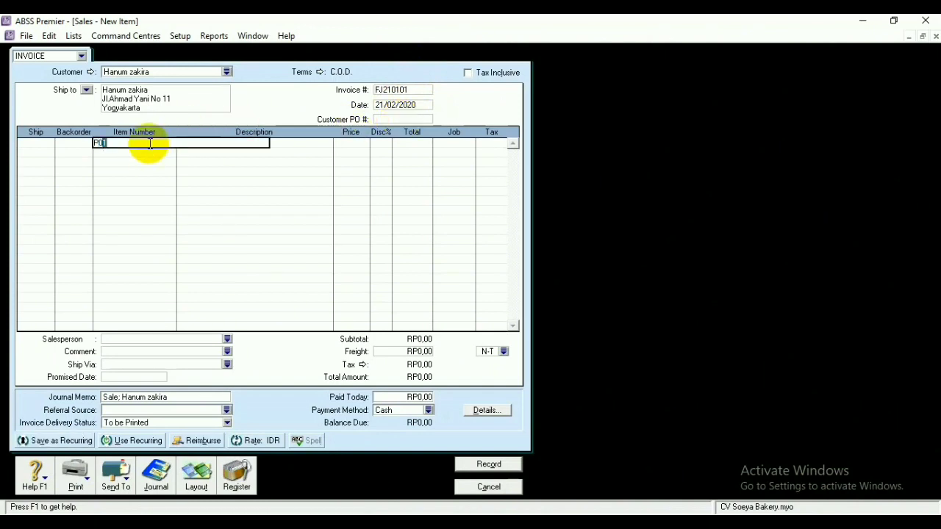
left_click(42, 147)
left_click(44, 142)
key("BackSpace")
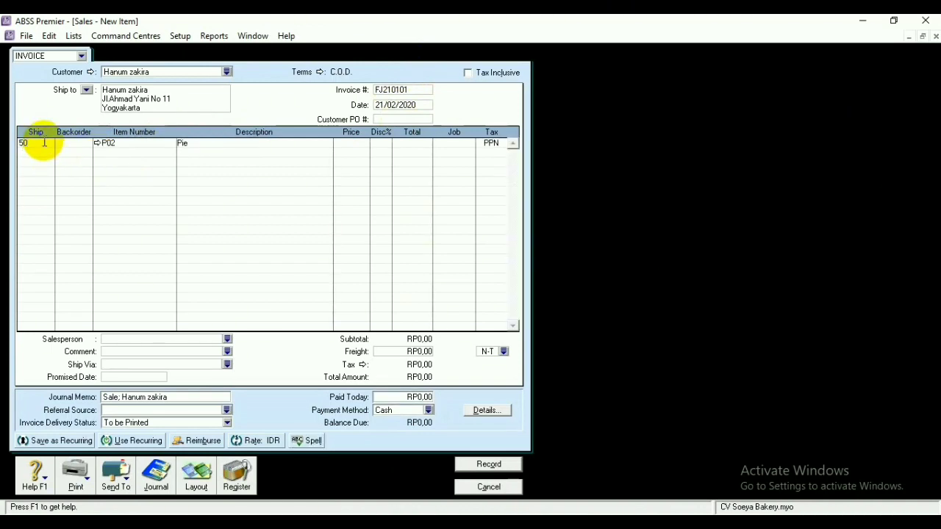
type("50")
key("Return")
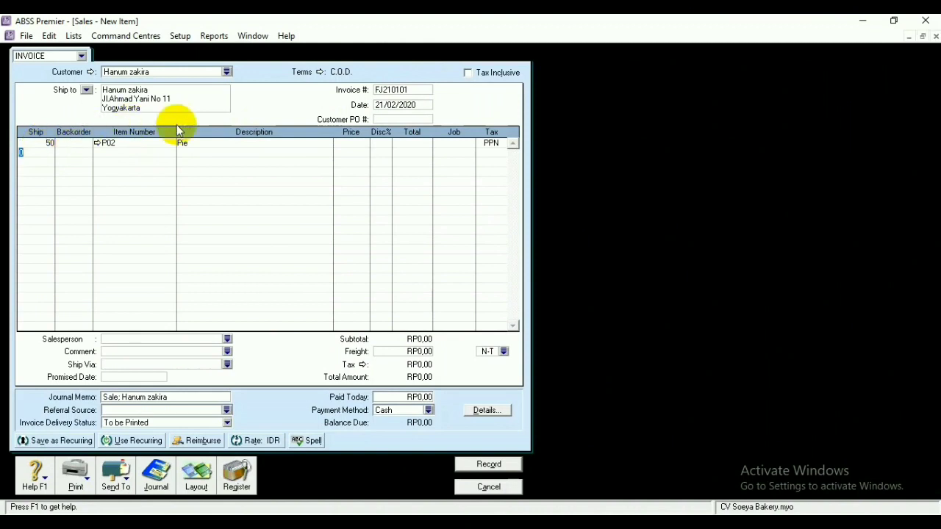
Set the Pie price to 26.000 and record the RP1.443.000 invoice
left_click(353, 142)
key("BackSpace")
type("26000")
left_click(405, 144)
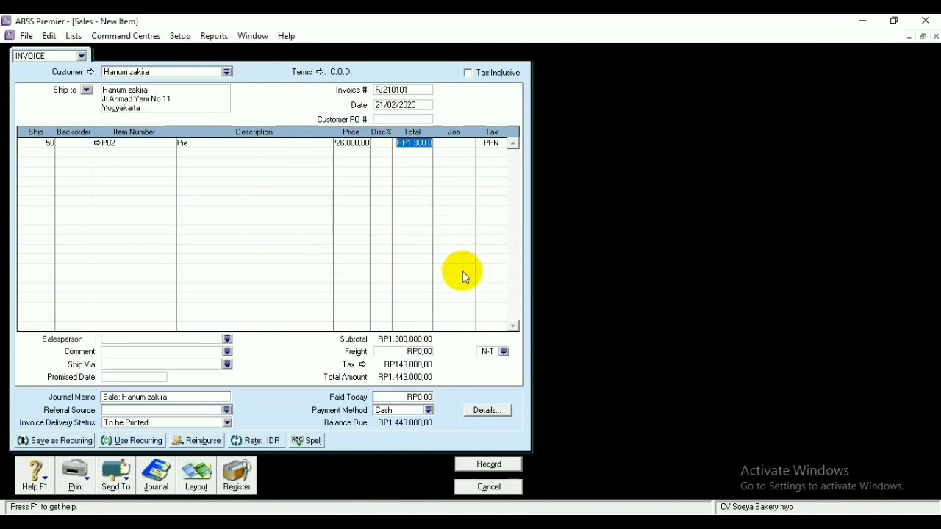
left_click(489, 463)
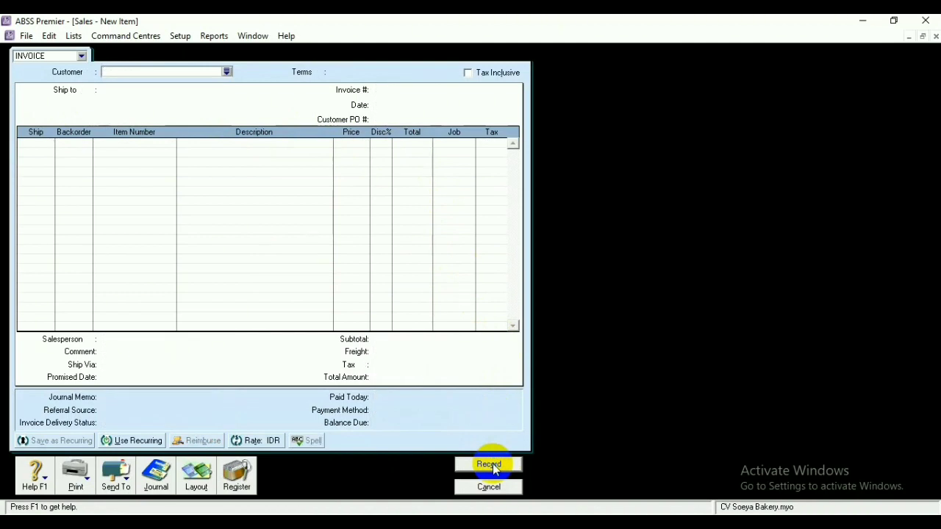
Select the customer for the return and set payment terms to C.O.D
left_click(227, 71)
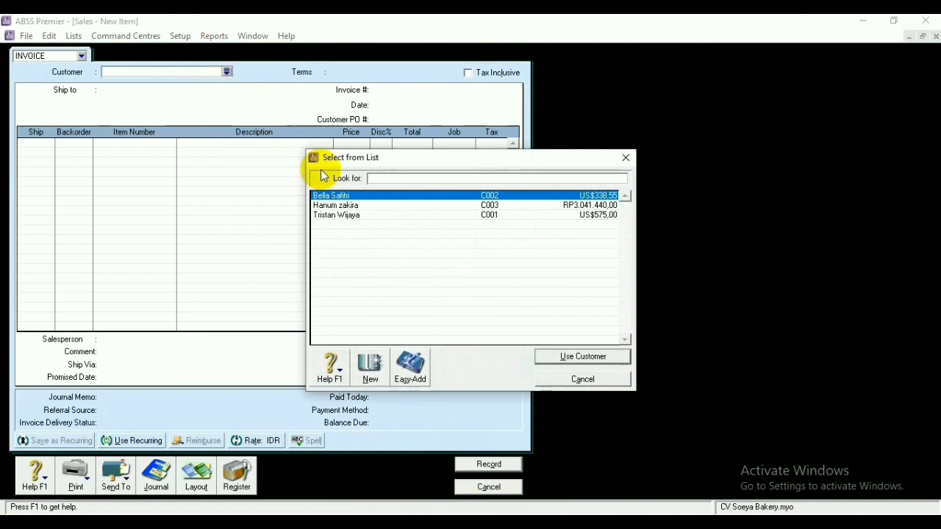
left_click(566, 357)
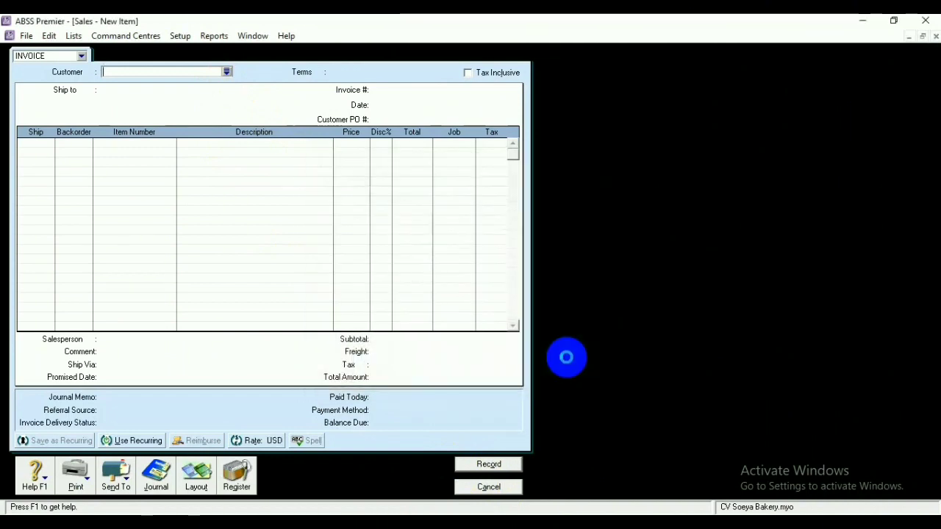
left_click(320, 72)
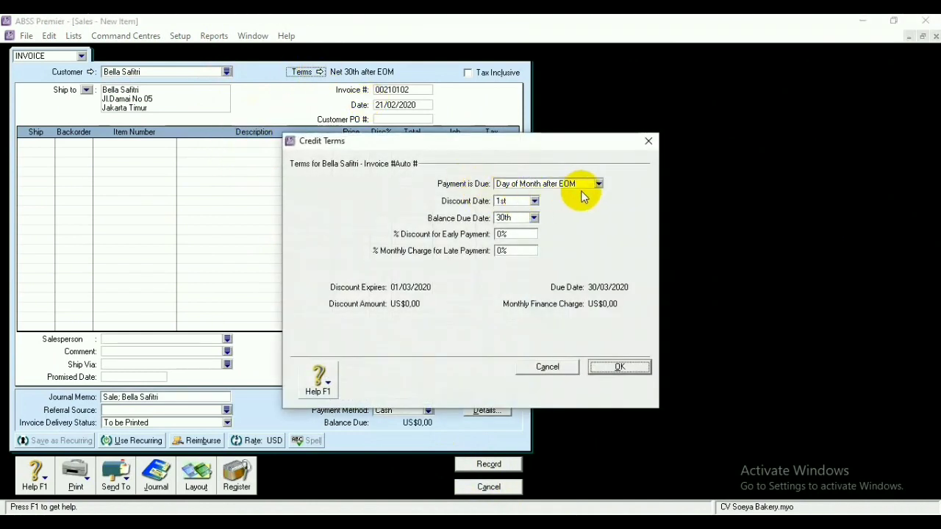
left_click(598, 183)
left_click(546, 196)
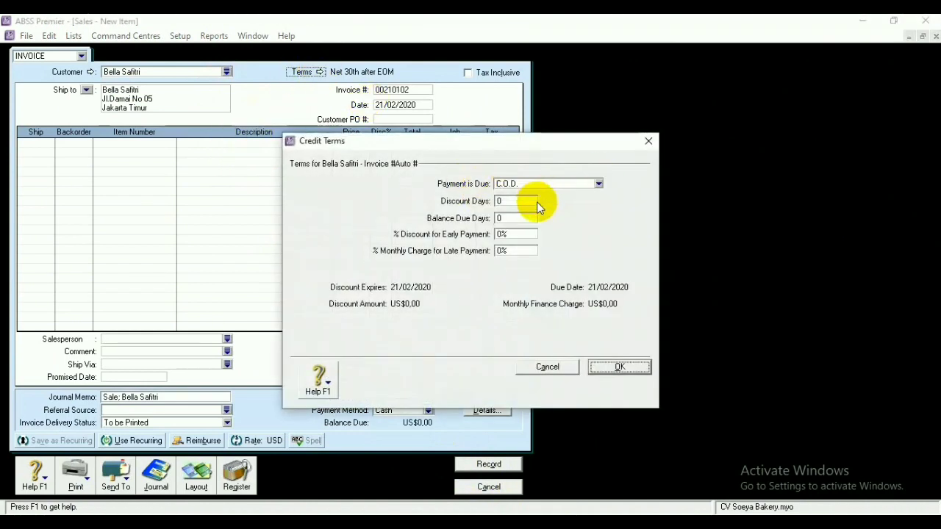
left_click(616, 368)
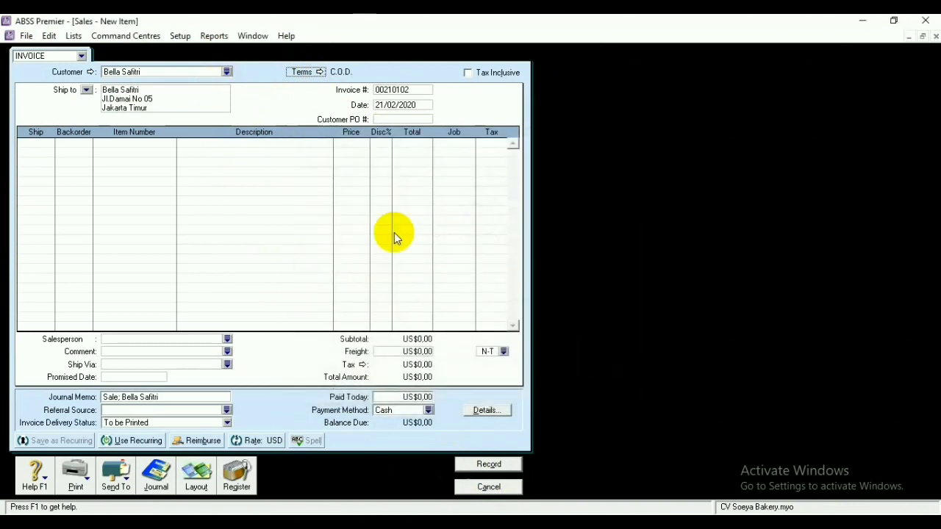
Set the invoice number to FJ220101 and the date to 22/02/2020
left_click(415, 88)
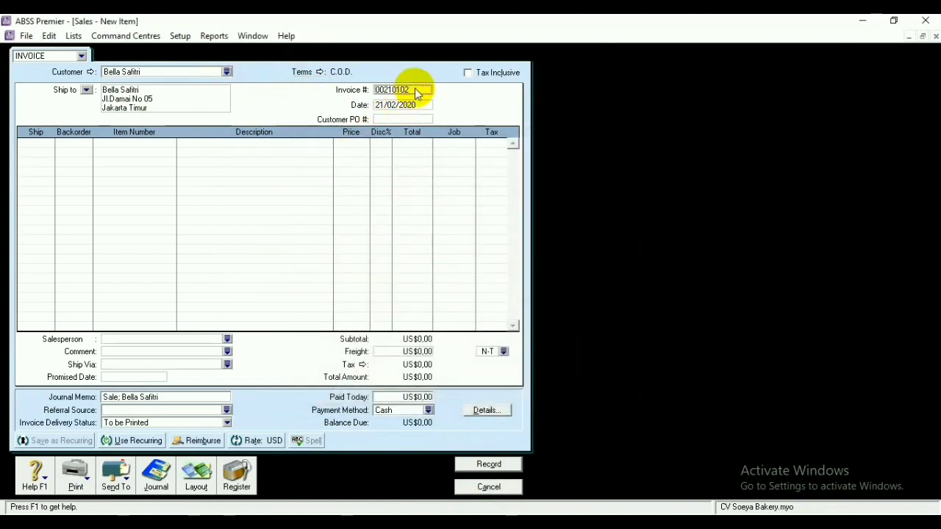
key("BackSpace")
type("FJ220101")
left_click(386, 107)
left_click(384, 106)
key("BackSpace")
type("2")
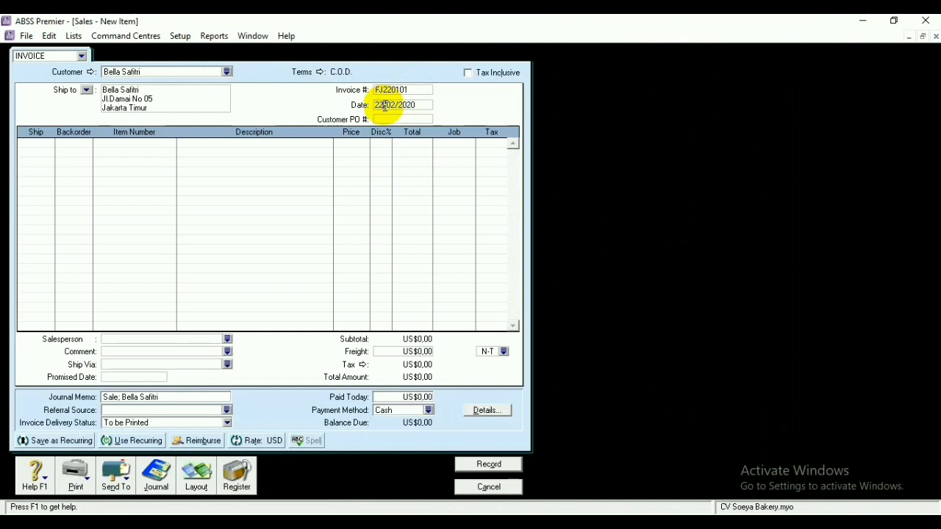
Add return lines P01 Roti Tawar and P02 Pie, each with quantity -1
left_click(136, 143)
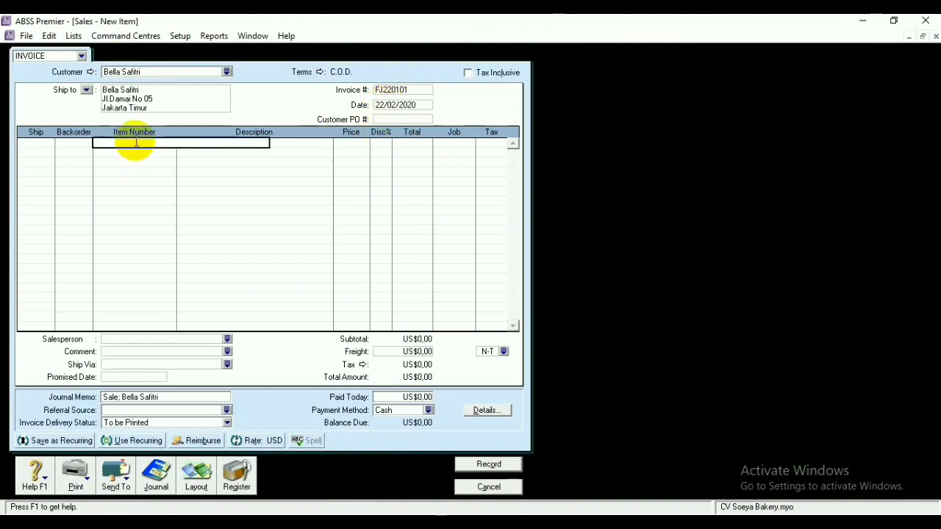
type("P01")
key("Tab")
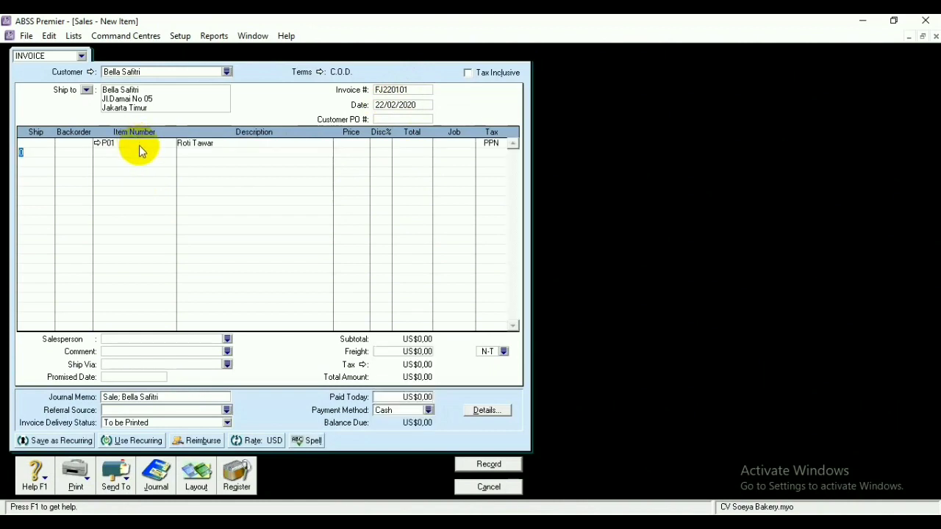
left_click(141, 153)
type("P")
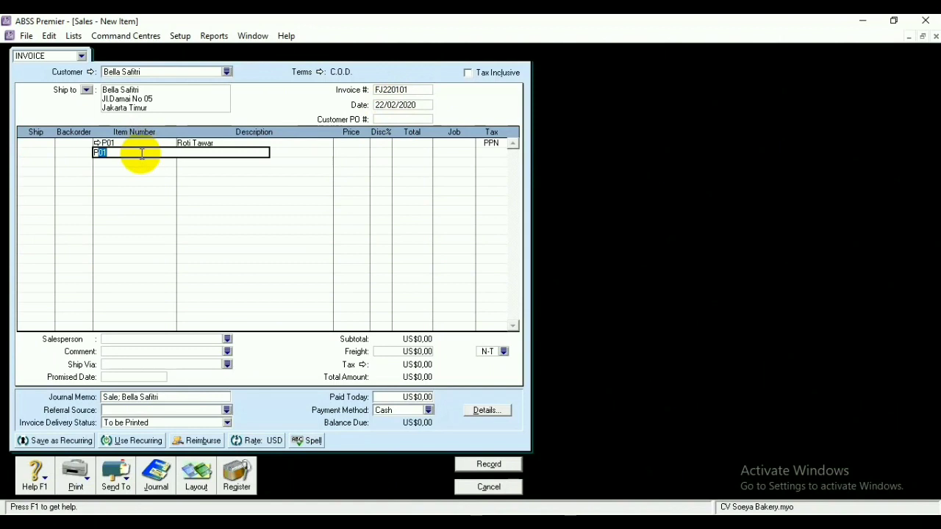
type("02")
key("Tab")
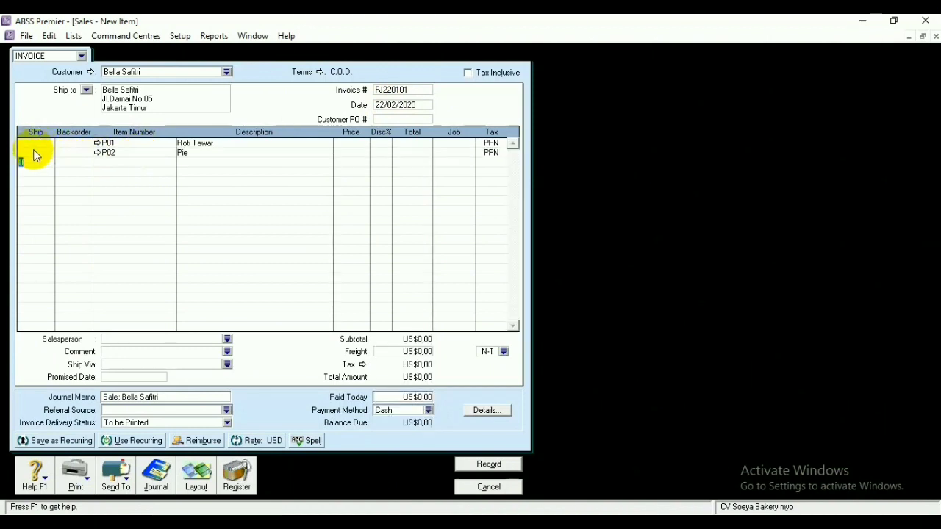
left_click(41, 144)
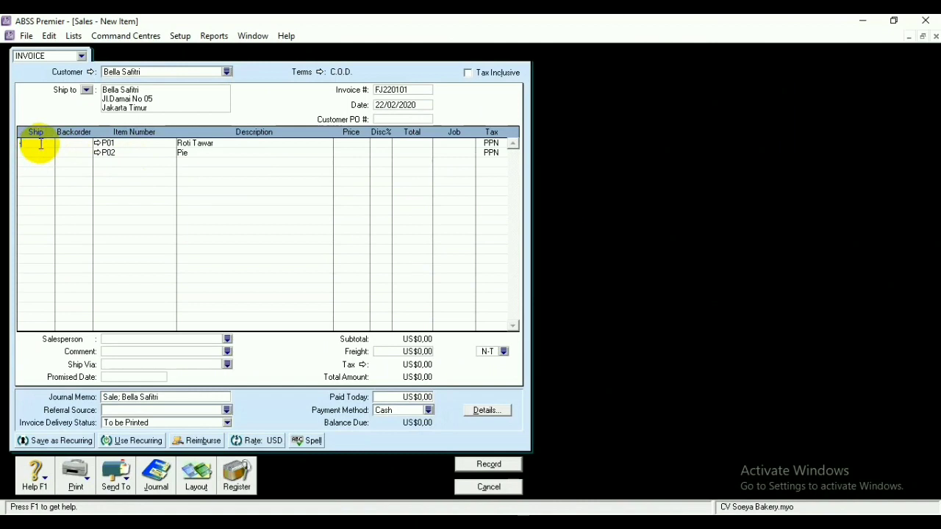
type("1")
left_click(46, 153)
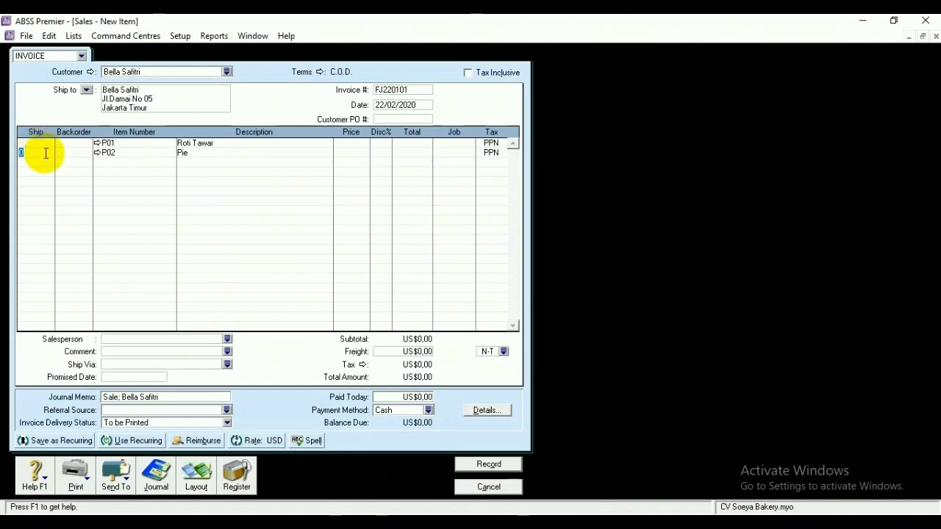
type("1")
key("Down")
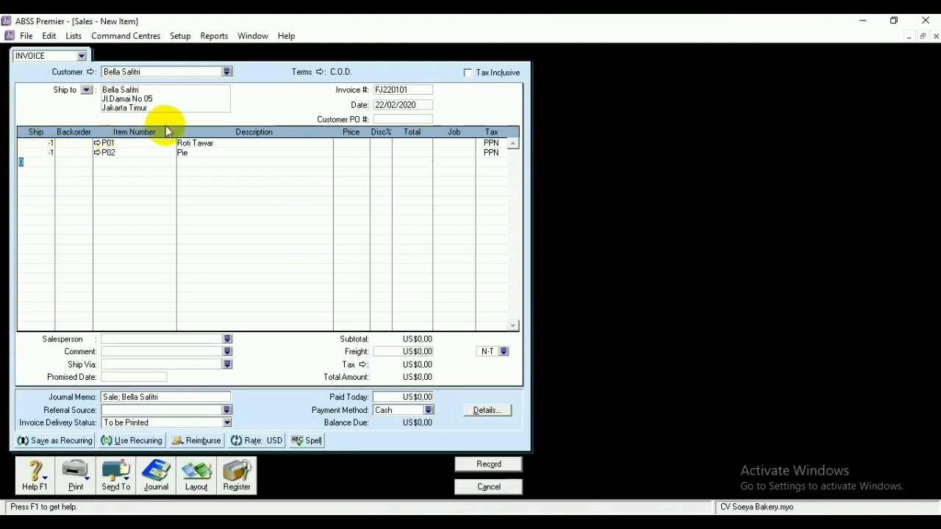
Price the lines at US$2,50 and US$9,00, record the -US$12,77 credit, and close sales entry
key("BackSpace")
type("2,")
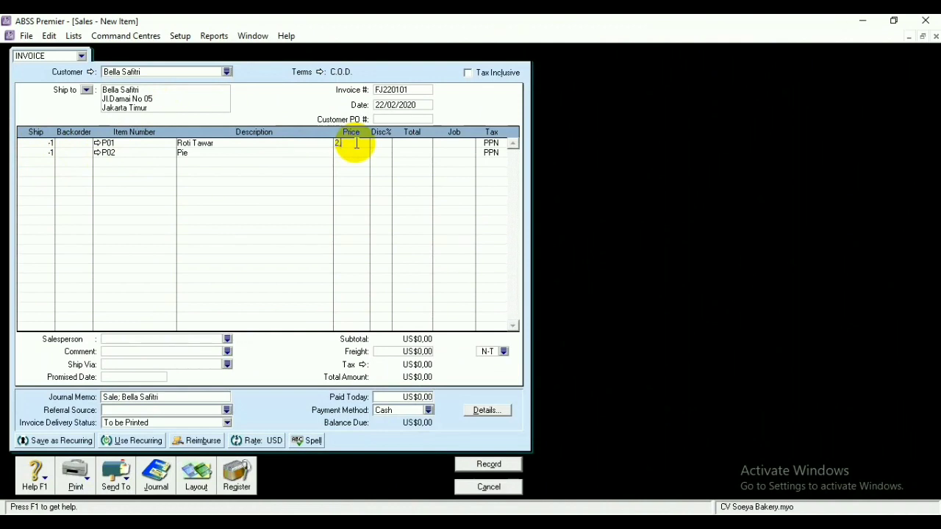
type("50")
key("Return")
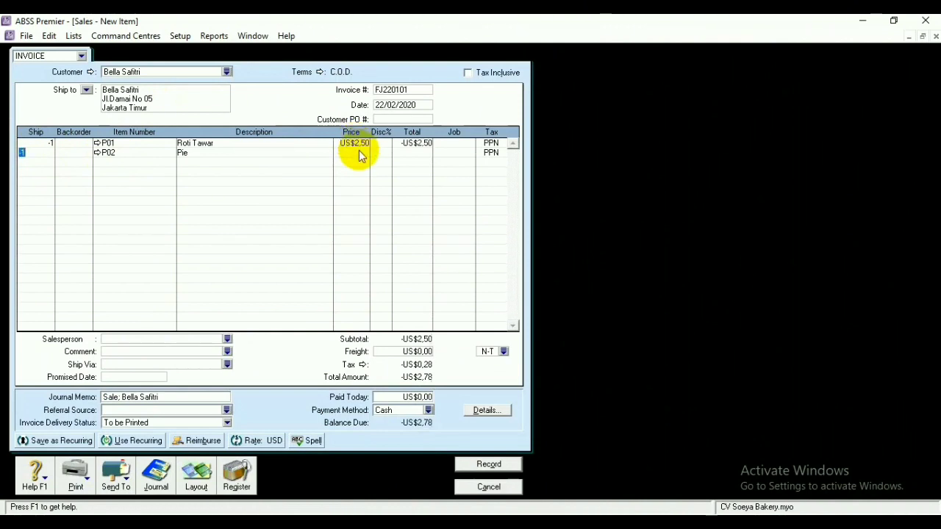
left_click(359, 153)
key("BackSpace")
type("9")
key("Return")
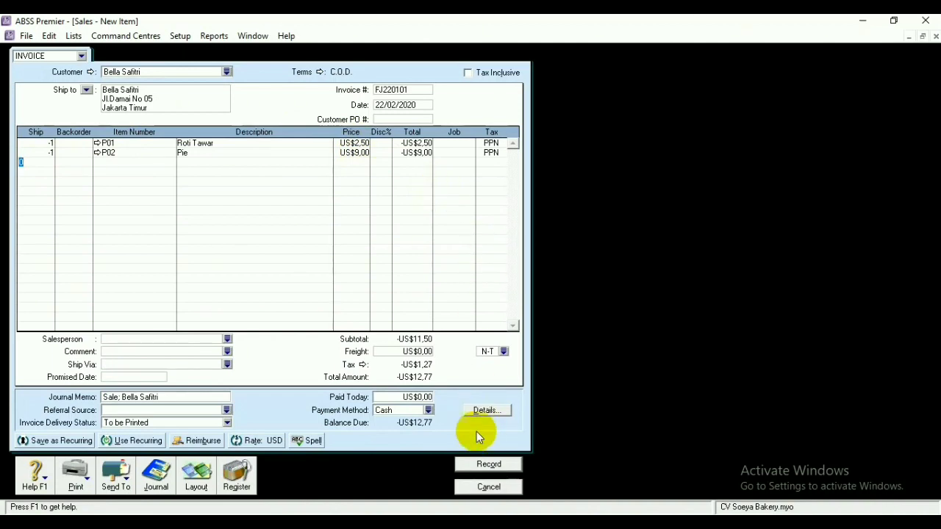
left_click(489, 464)
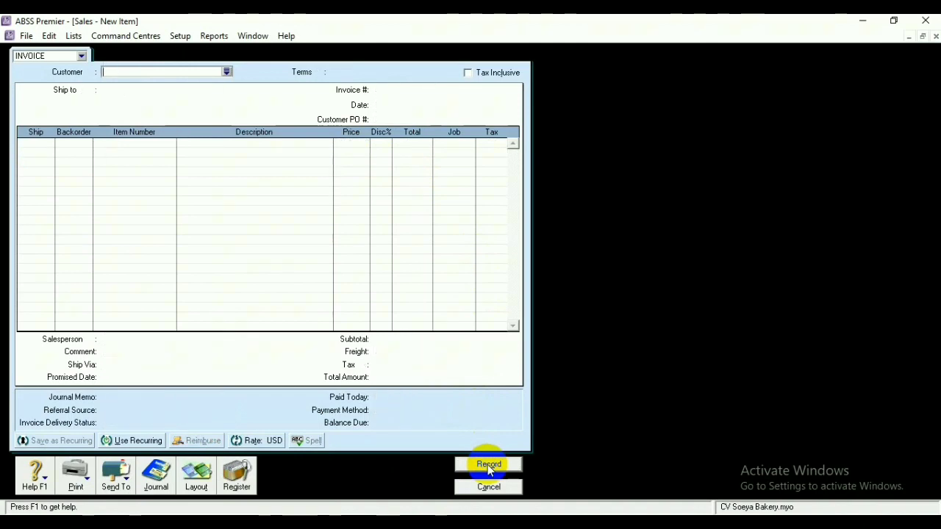
left_click(488, 487)
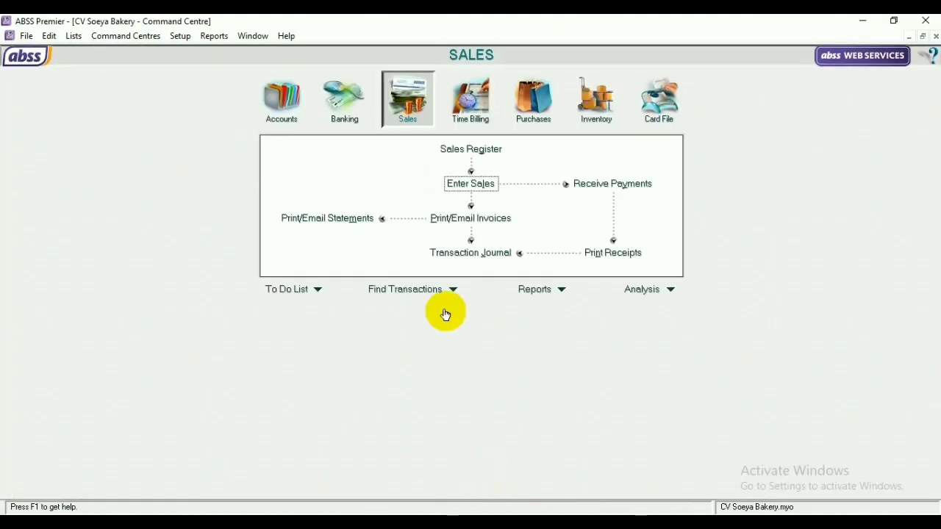
In the Sales Register, abandon a refund for credit FJ220101 and choose Apply to Sale instead
left_click(491, 152)
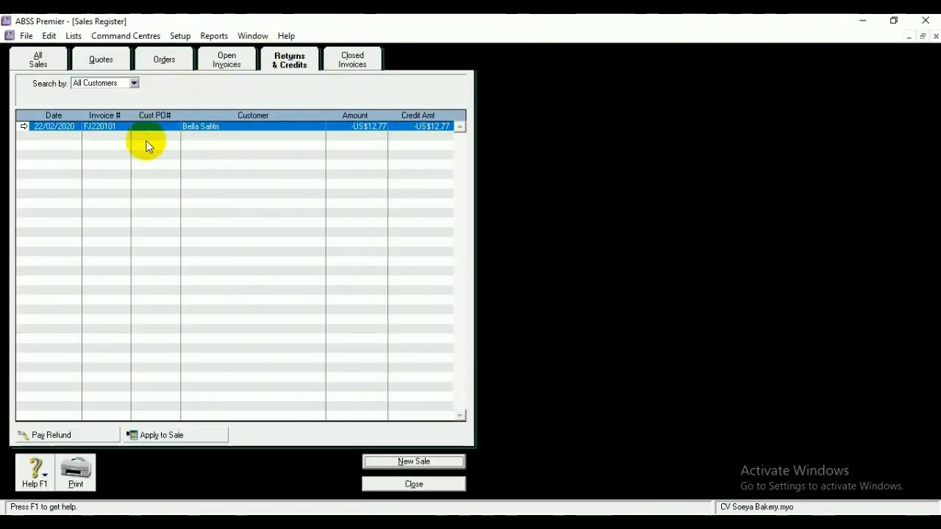
left_click(63, 436)
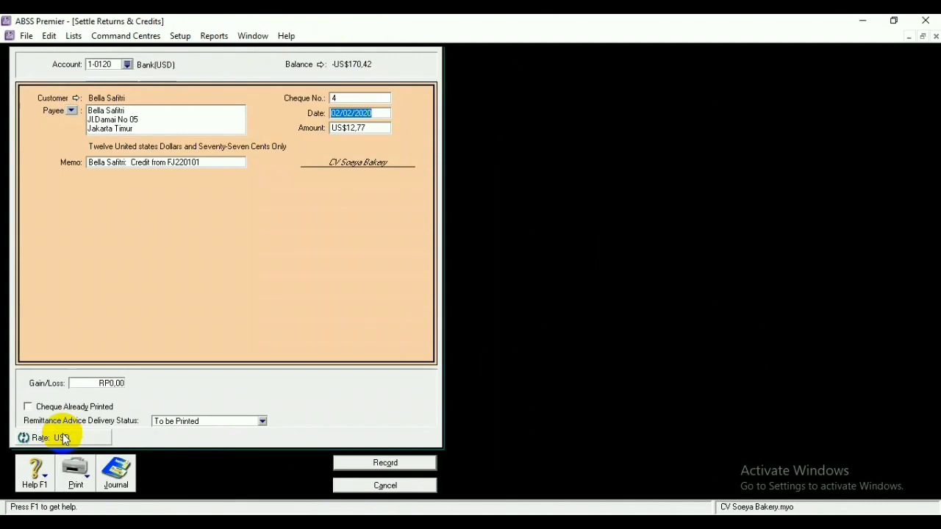
left_click(368, 487)
left_click(188, 437)
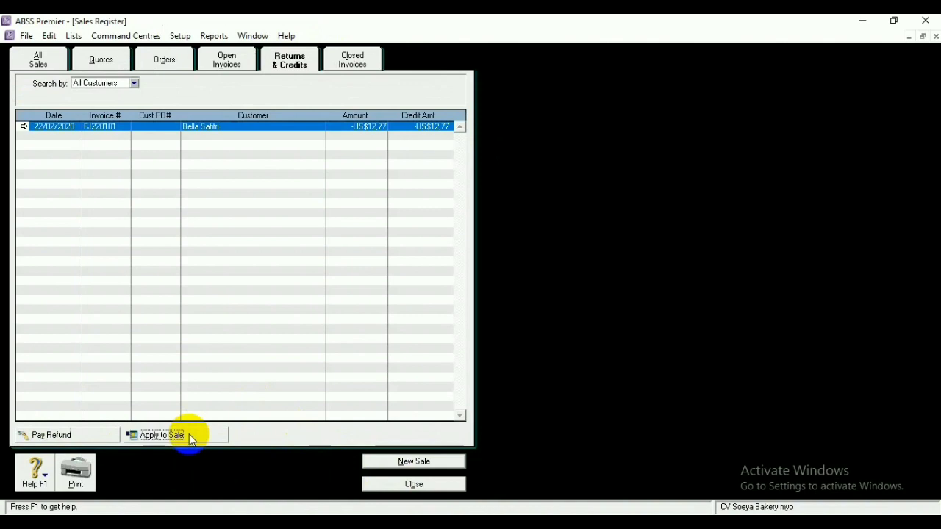
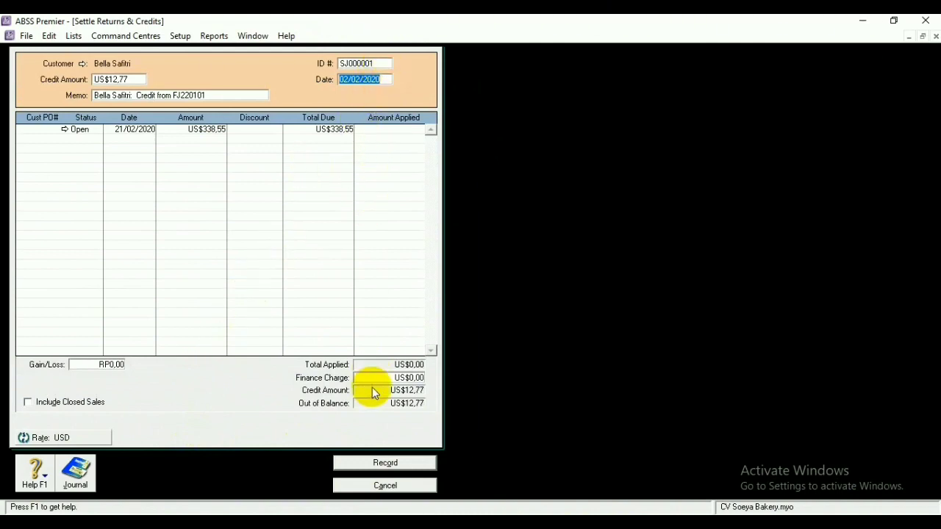
Refund the US$12,77 credit as cheque FJ220101 dated 22/02/2020 from Bank(USD)
left_click(371, 485)
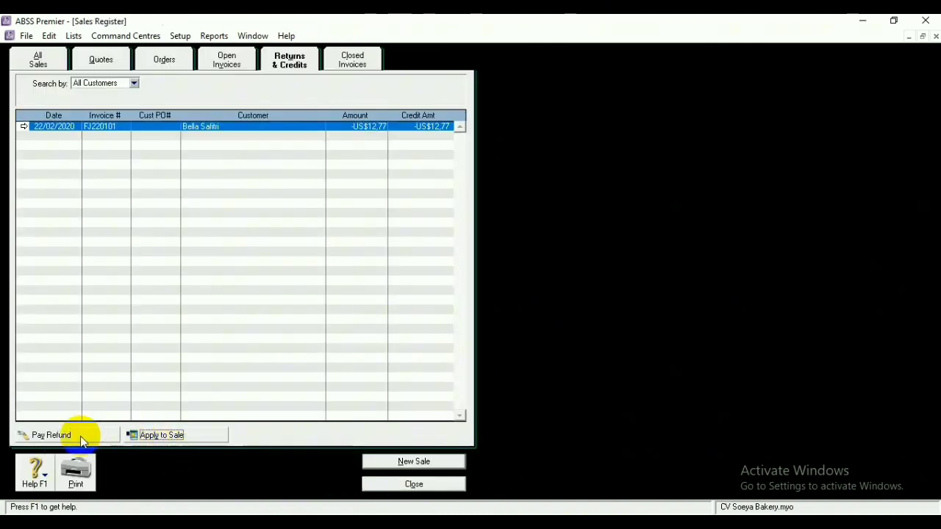
left_click(80, 435)
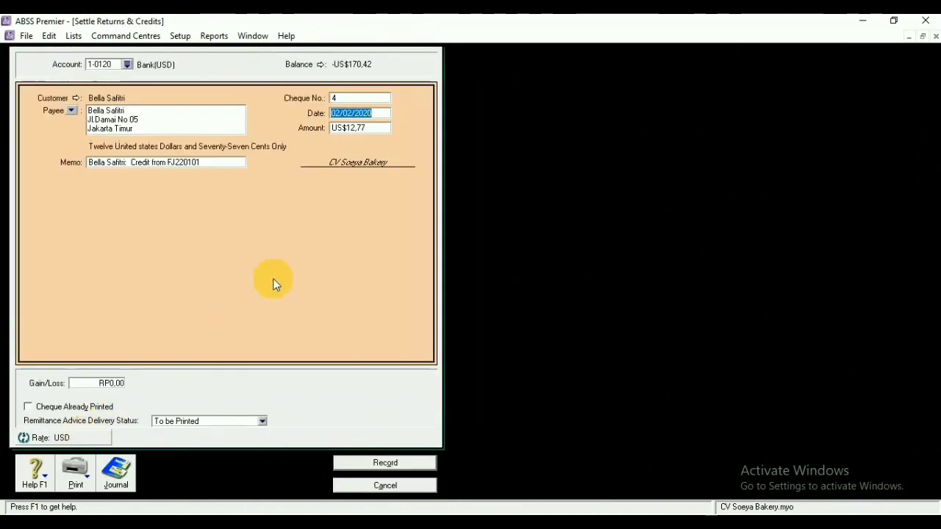
double_click(363, 98)
key("BackSpace")
type("FJ")
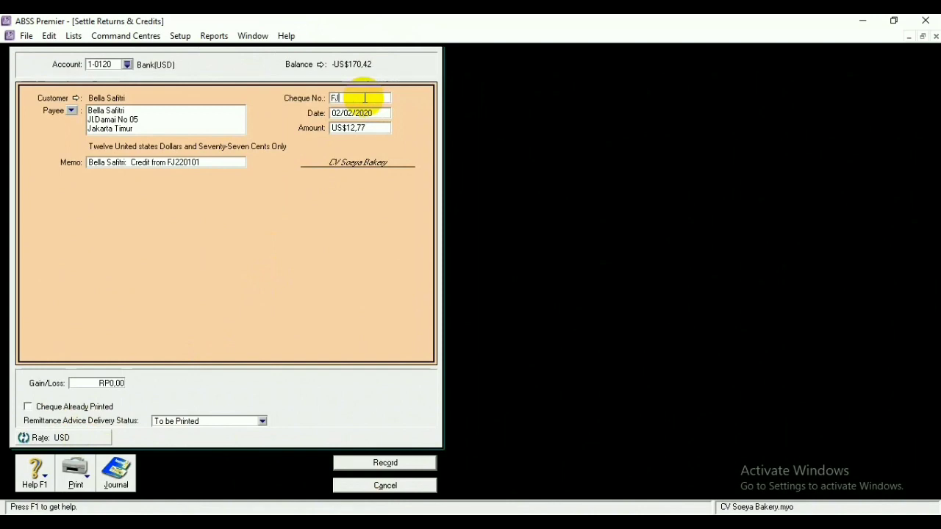
type("220101")
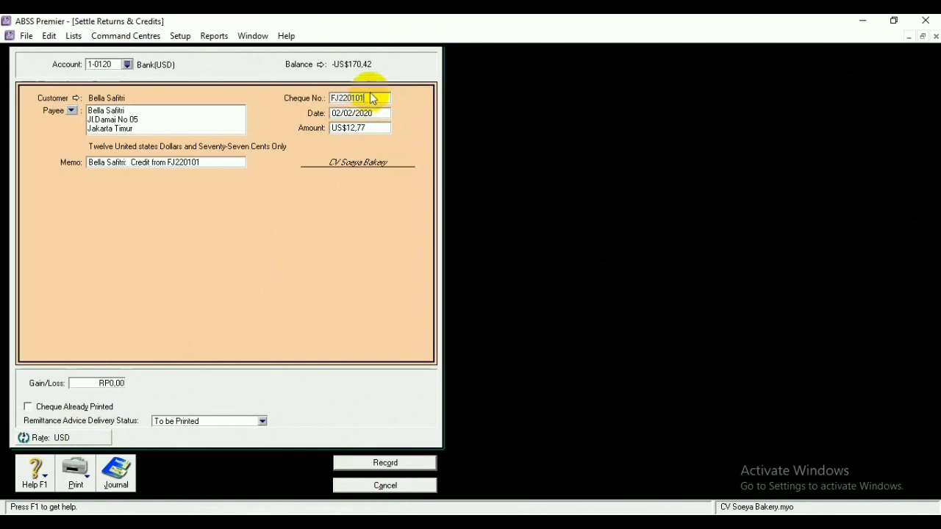
left_click(346, 112)
type("2/12/2020")
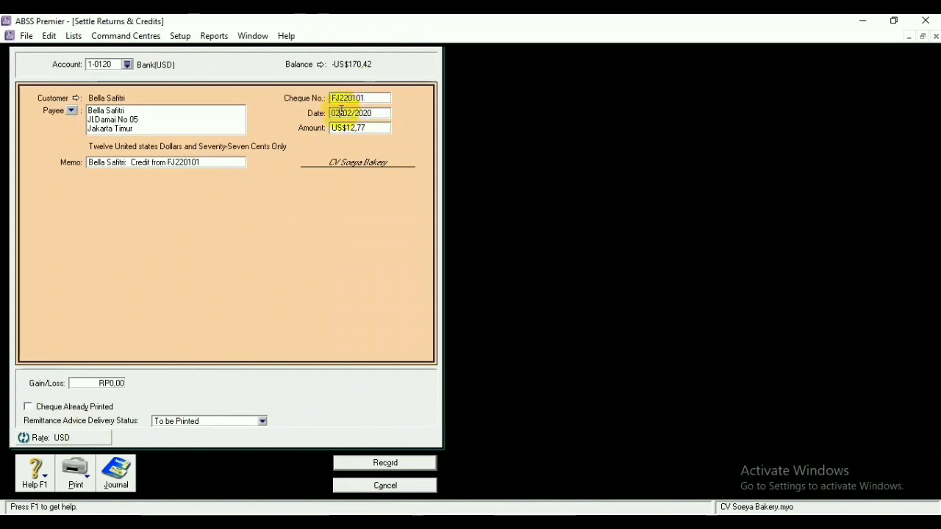
type("2")
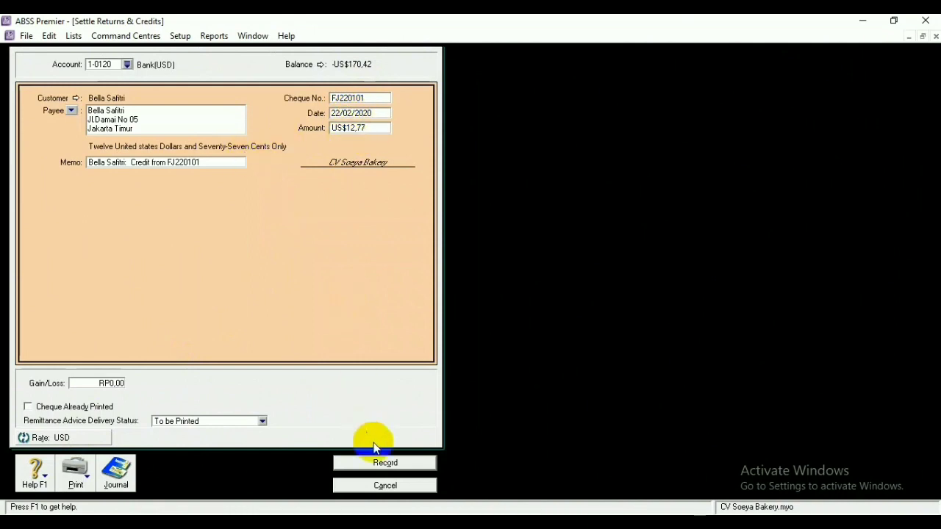
left_click(379, 466)
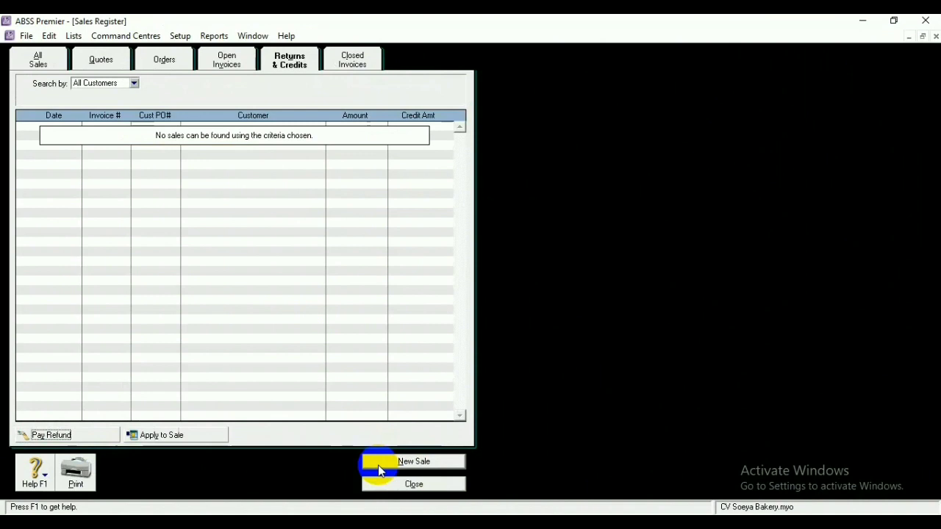
Start a customer payment into the Bank(USD) account for the customer owing US$338,55
left_click(405, 485)
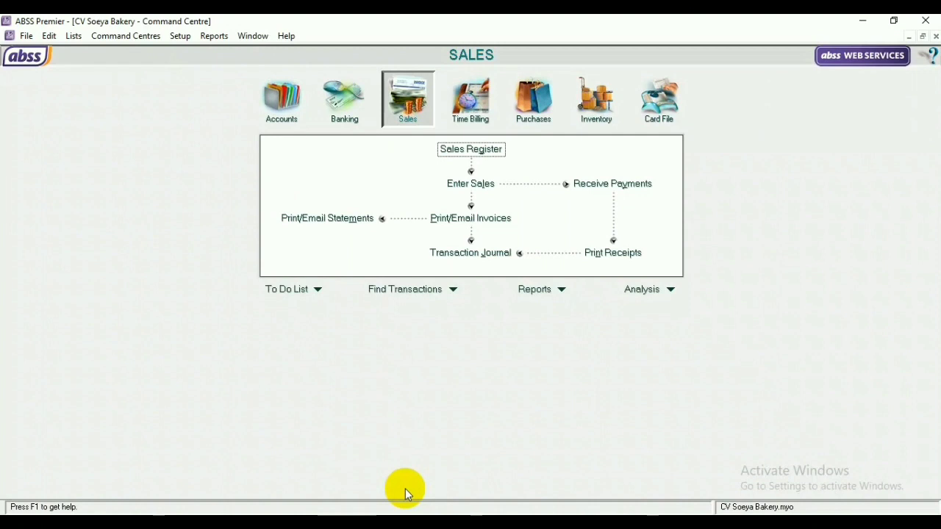
left_click(604, 189)
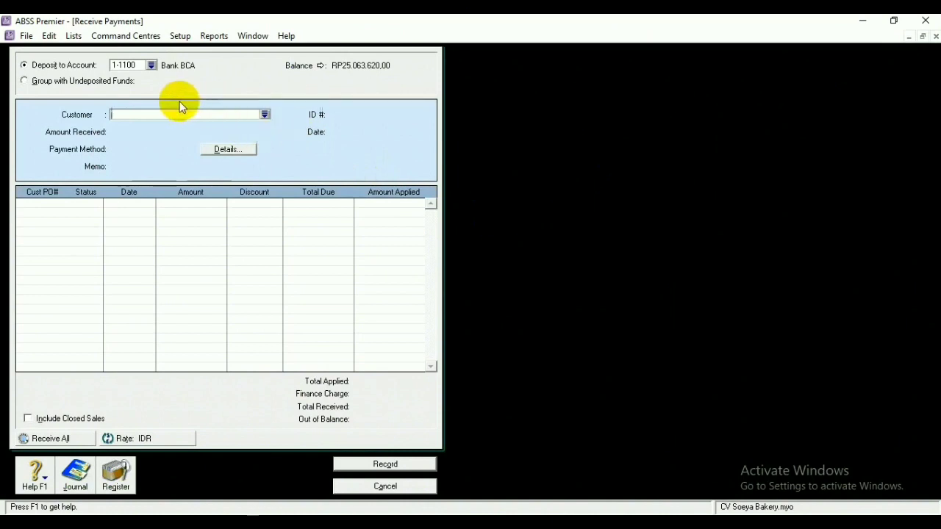
left_click(152, 65)
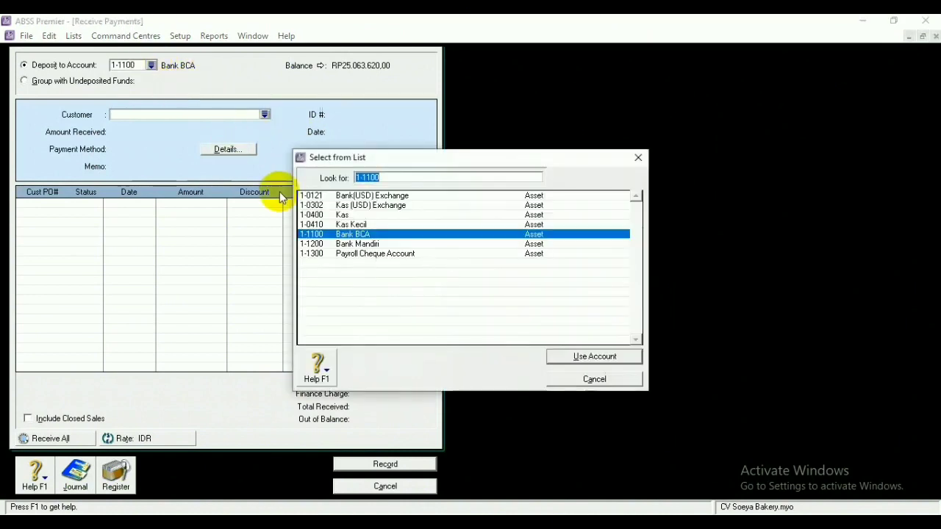
left_click(352, 196)
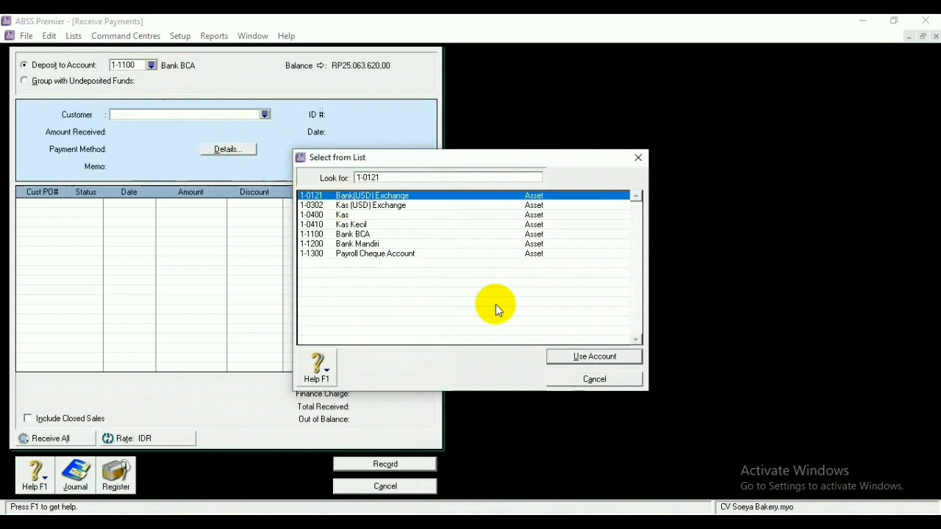
left_click(580, 356)
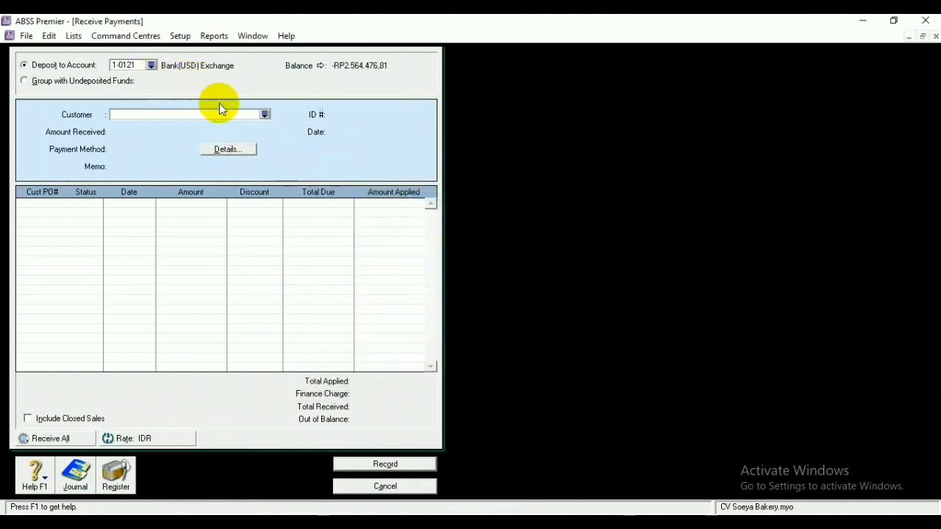
left_click(265, 114)
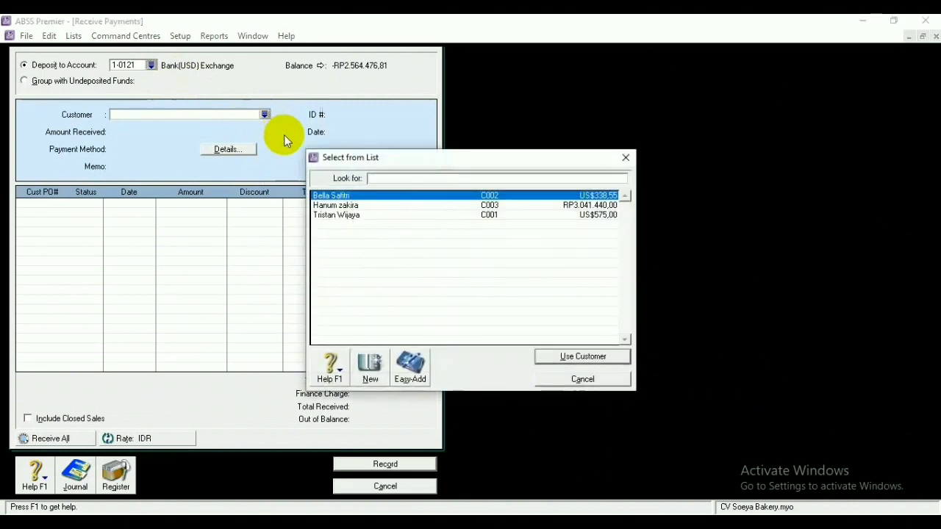
left_click(559, 357)
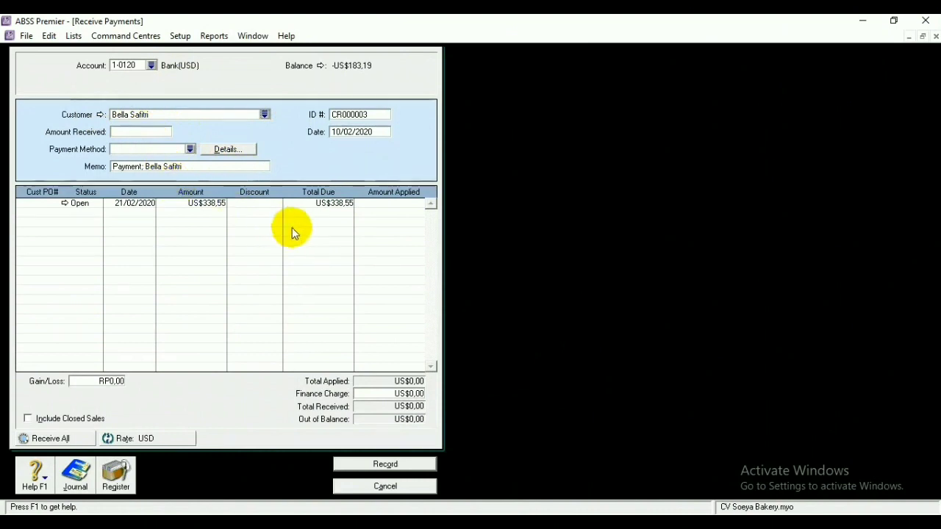
Enter 248,15 as the amount received and record the payment
left_click(151, 131)
key("BackSpace")
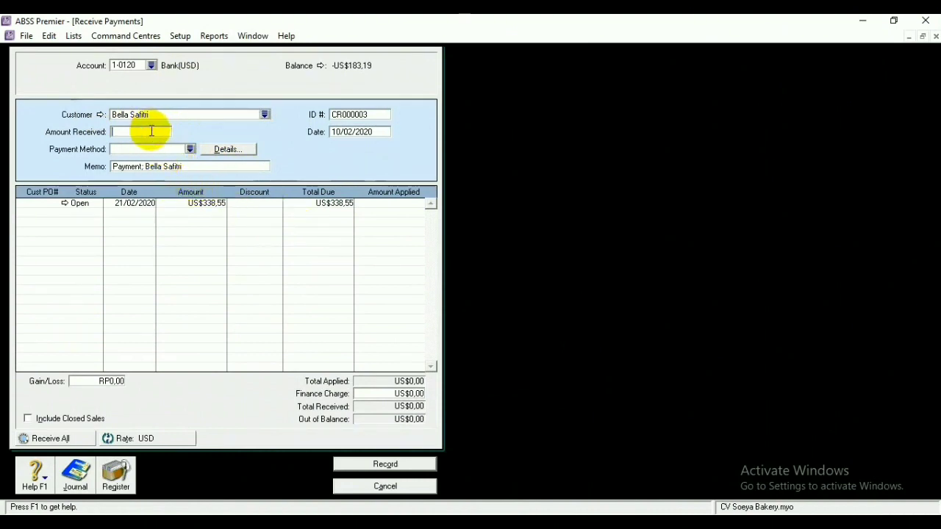
type("248,15")
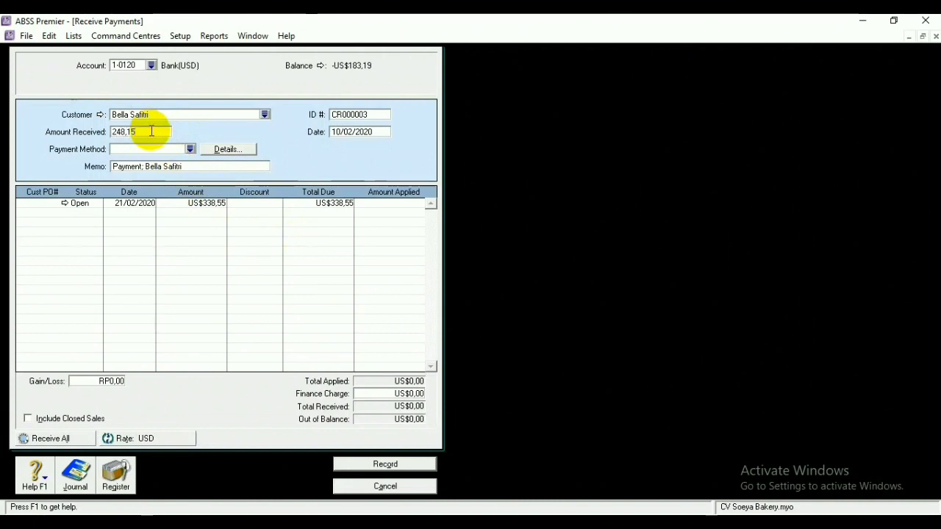
key("Tab")
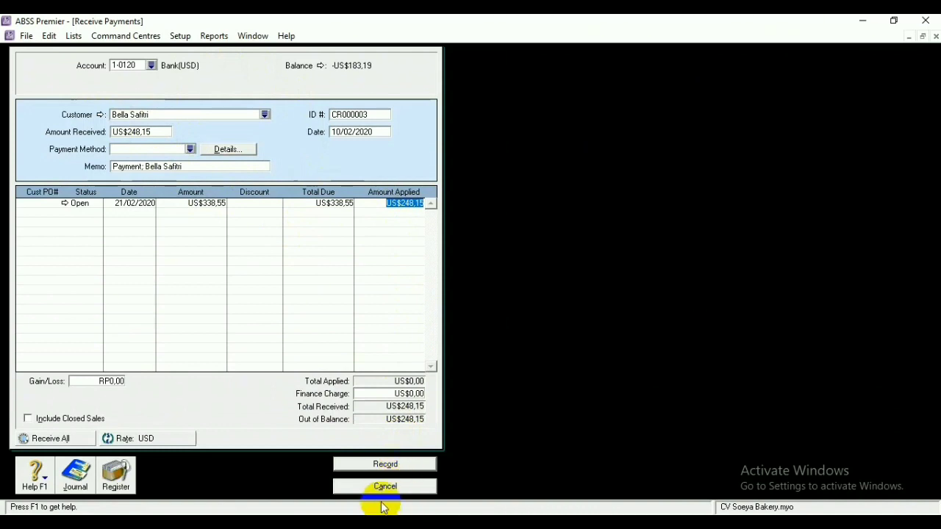
left_click(385, 466)
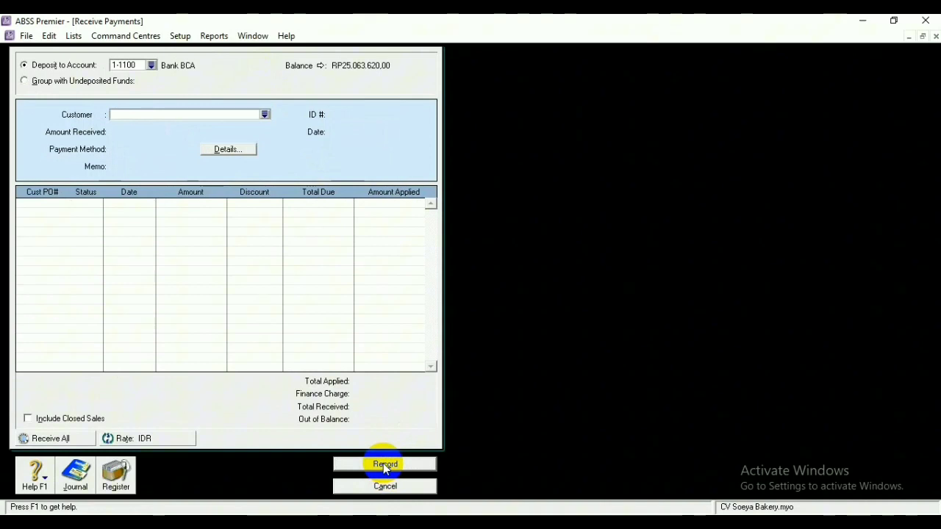
left_click(387, 487)
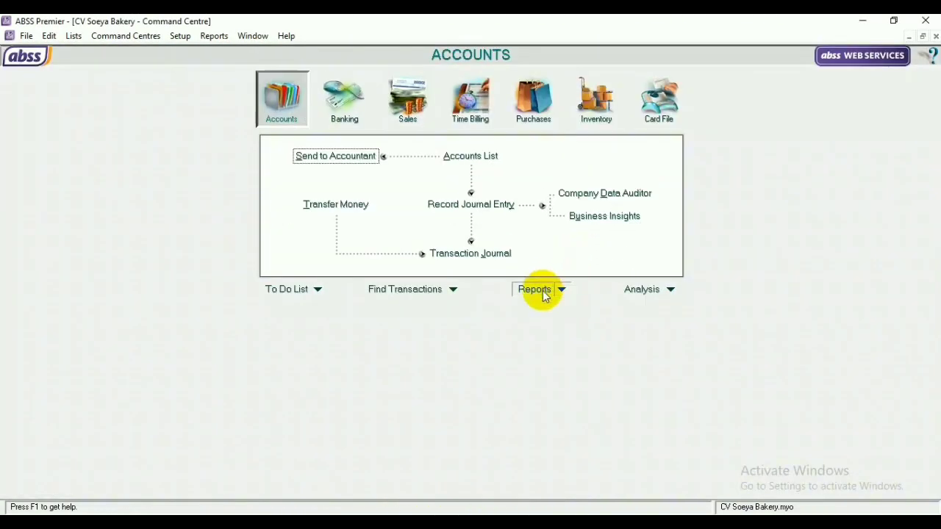
View the Income Statement [Accrual] for February 2020, ending 29/02/2020, then close it
left_click(543, 290)
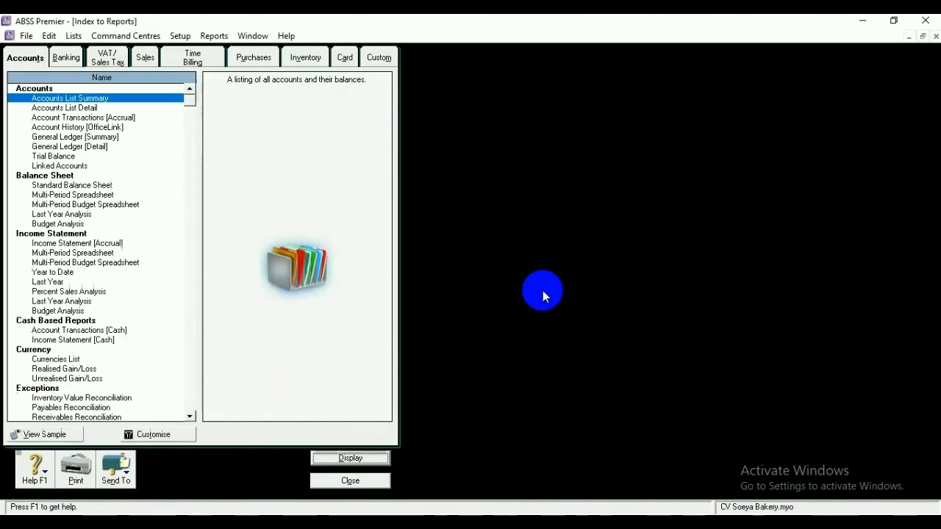
left_click(112, 243)
left_click(347, 459)
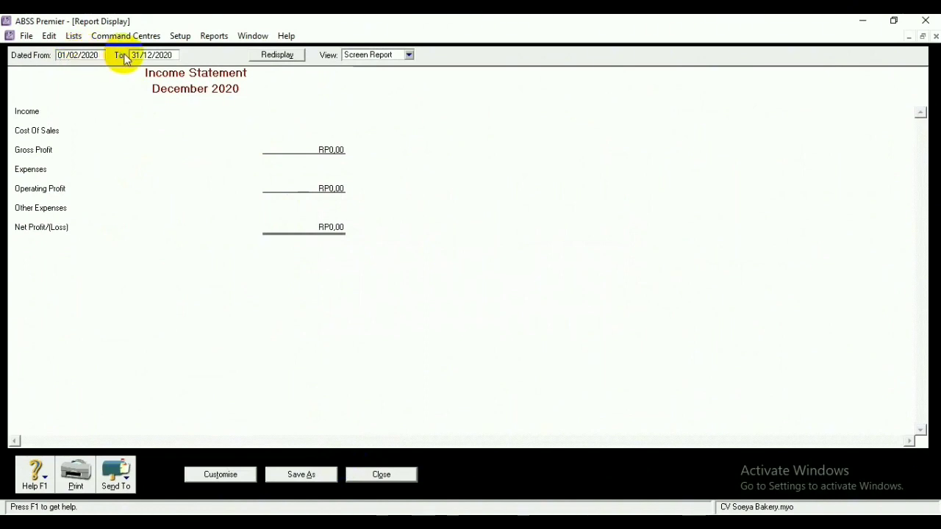
type("29/02/2020")
key("Return")
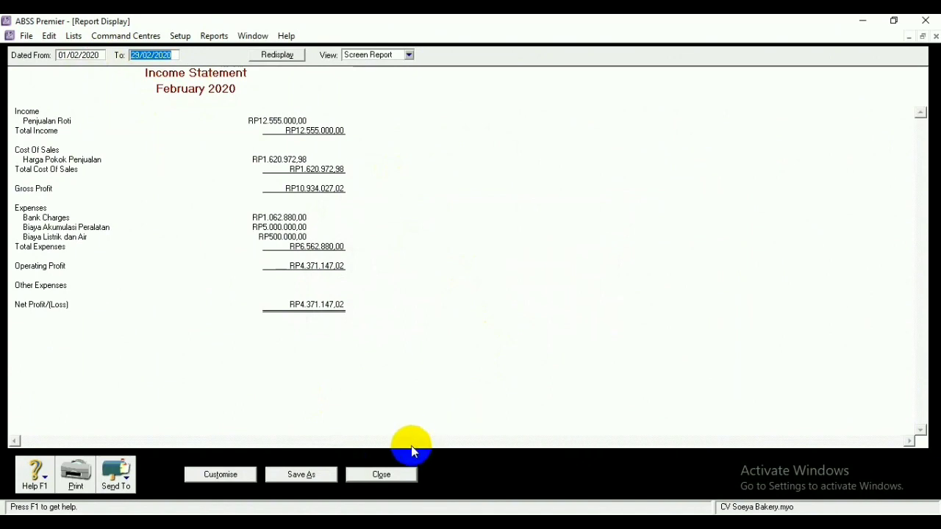
left_click(378, 476)
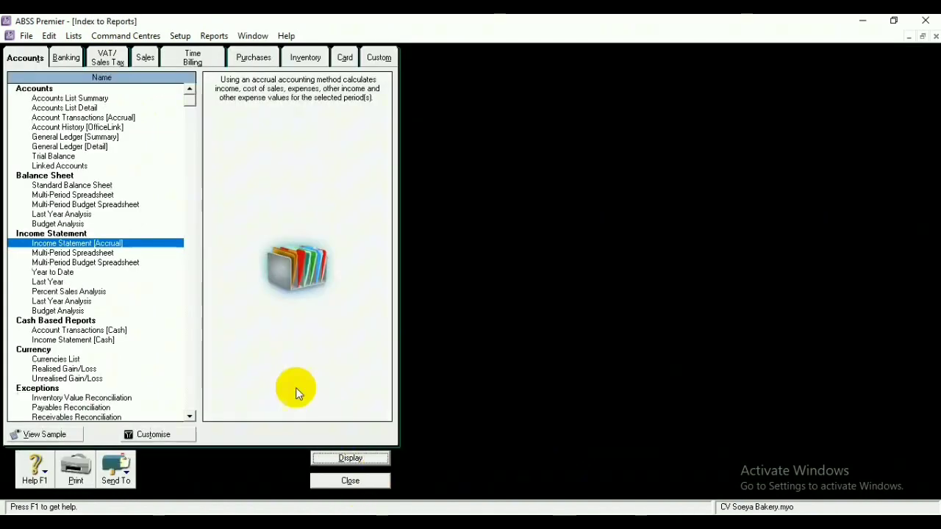
Scroll the Account Transactions [Accrual] report down to its final expense accounts, then close it
left_click(103, 119)
left_click(350, 458)
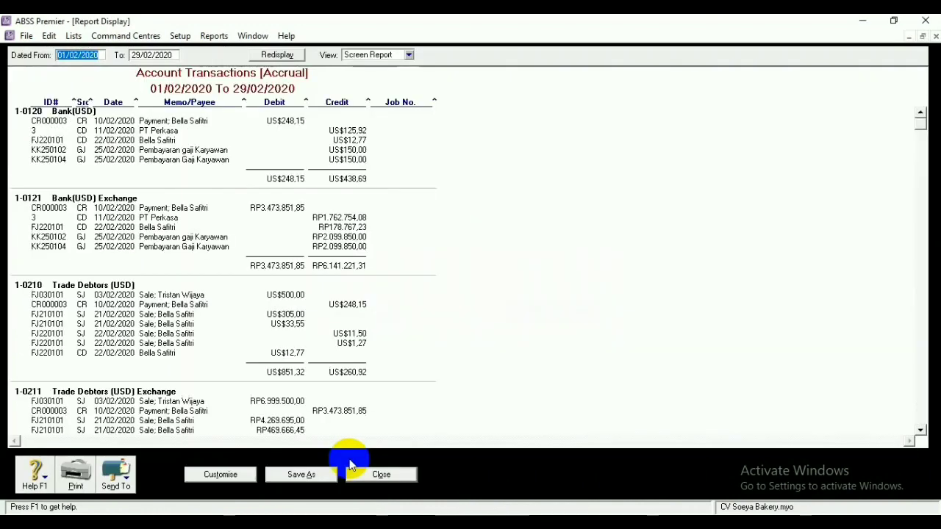
left_click(920, 430)
left_click(920, 430)
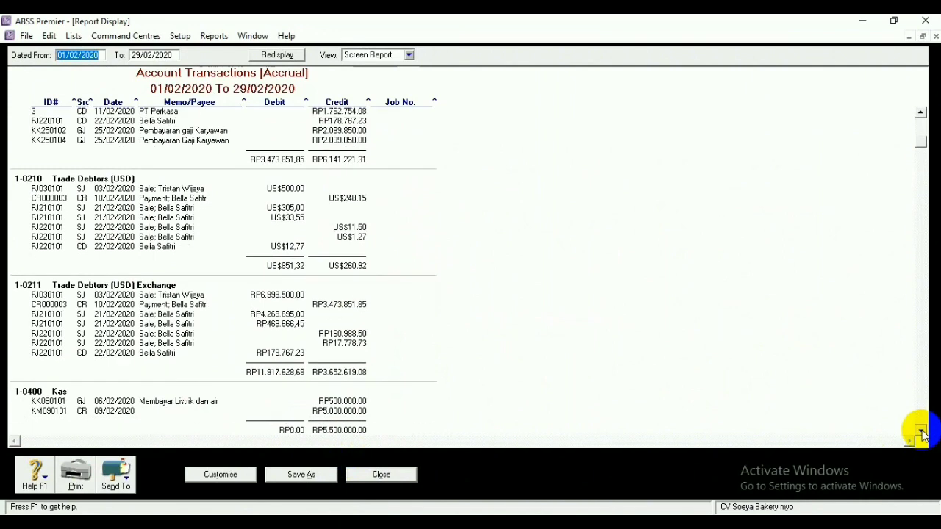
left_click(920, 431)
left_click(920, 431)
left_click(920, 431)
left_click(920, 431)
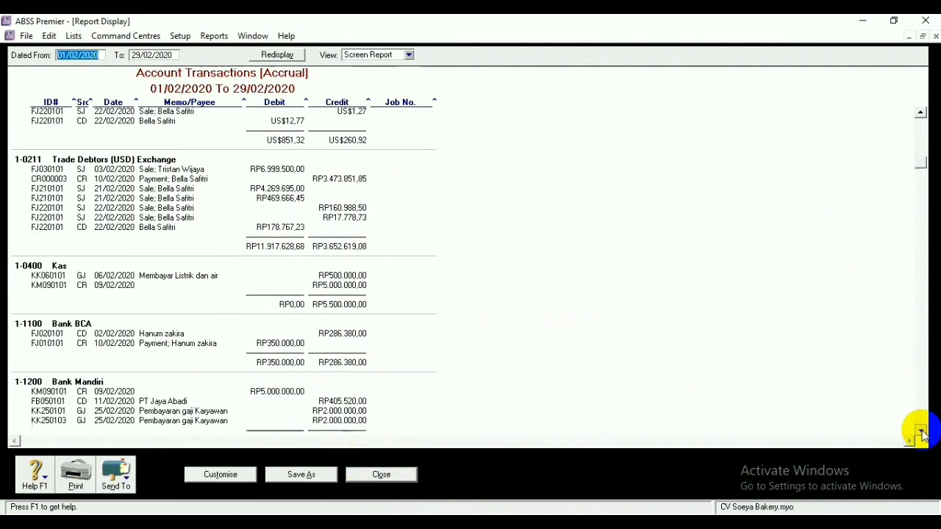
left_click(920, 431)
left_click(920, 431)
left_click(920, 431)
left_click(920, 431)
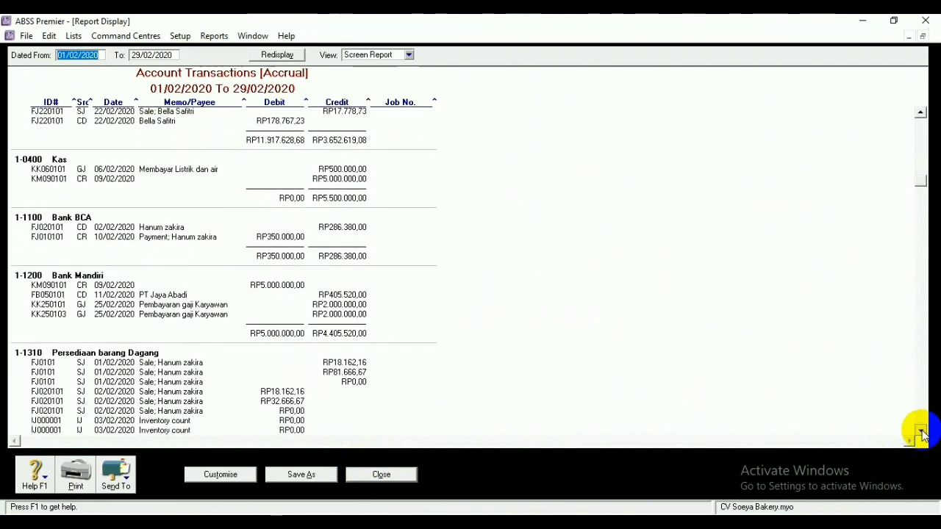
left_click(920, 430)
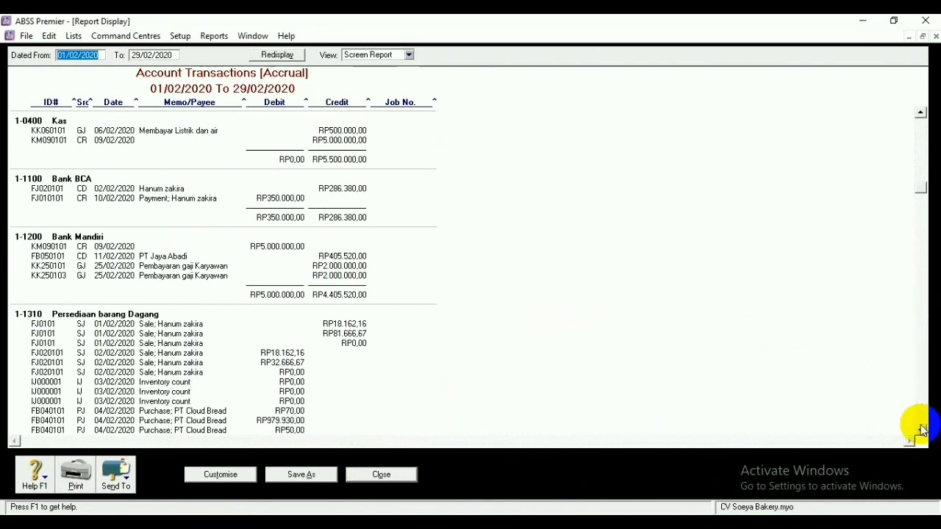
left_click(920, 430)
left_click(920, 431)
left_click(920, 430)
left_click(920, 430)
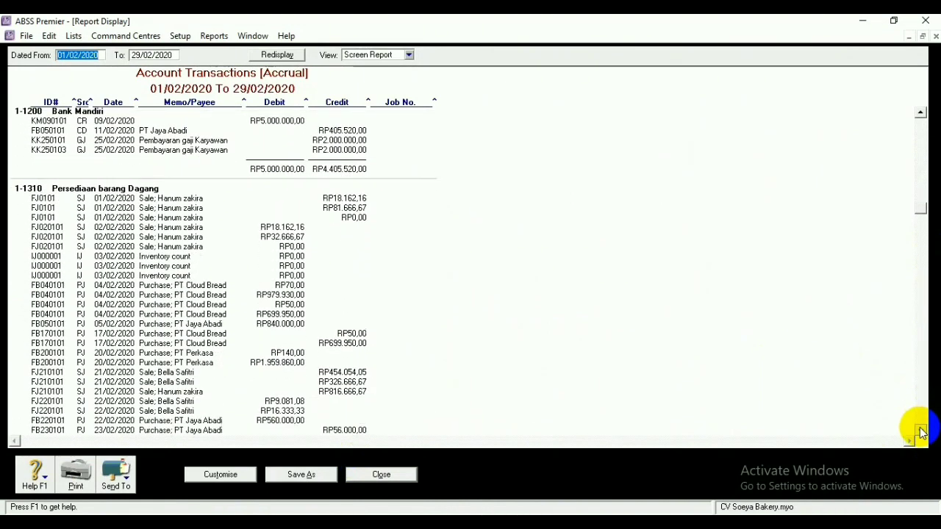
left_click(920, 430)
left_click(920, 431)
left_click(920, 431)
left_click(921, 430)
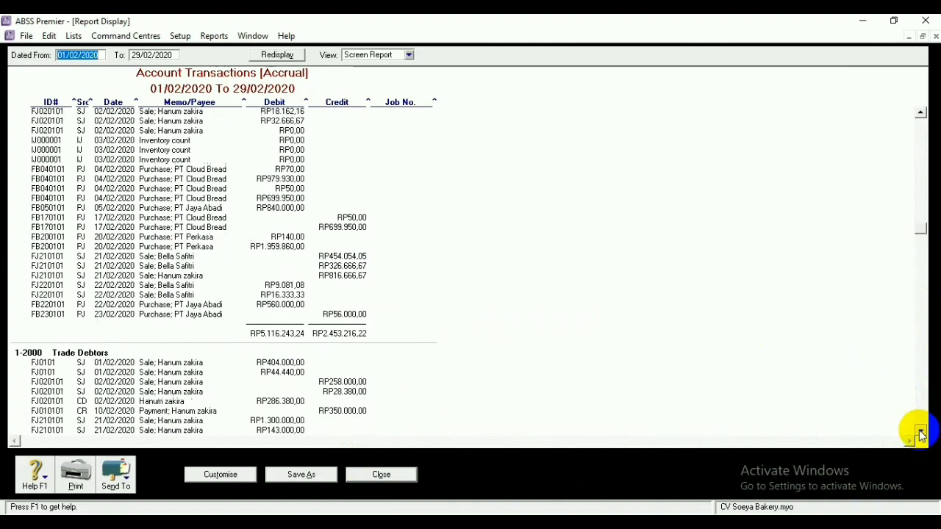
left_click(920, 431)
left_click(920, 431)
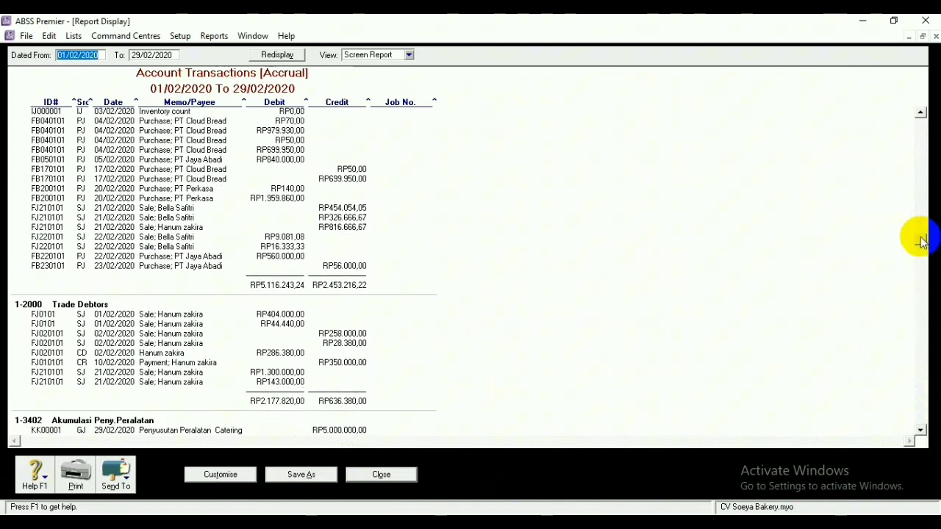
scroll(923, 244, "down", 2)
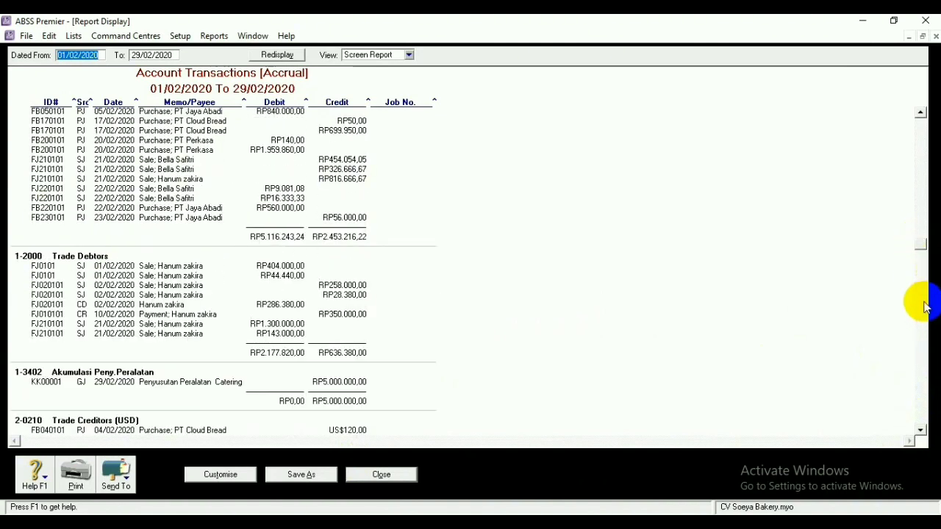
left_click_drag(921, 246, 917, 434)
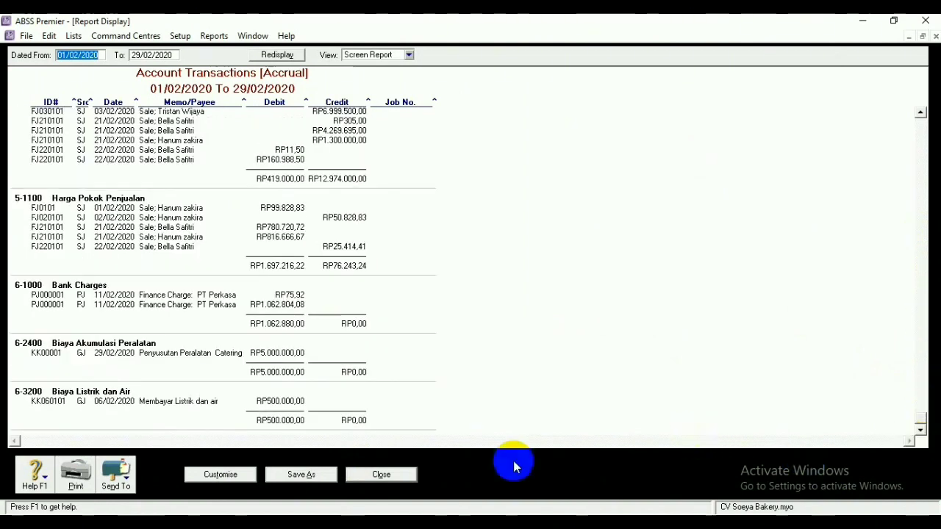
left_click(383, 474)
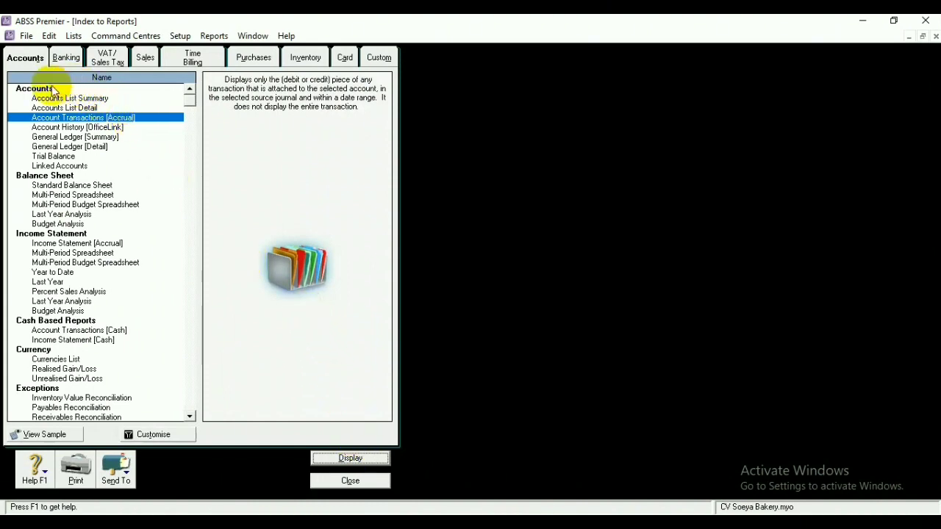
View the Standard Balance Sheet report and close it
left_click(79, 185)
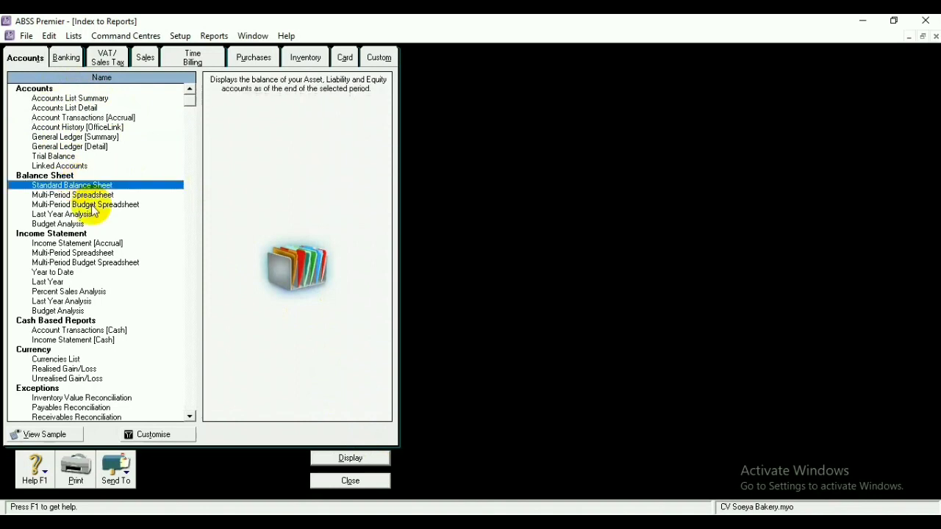
left_click(351, 457)
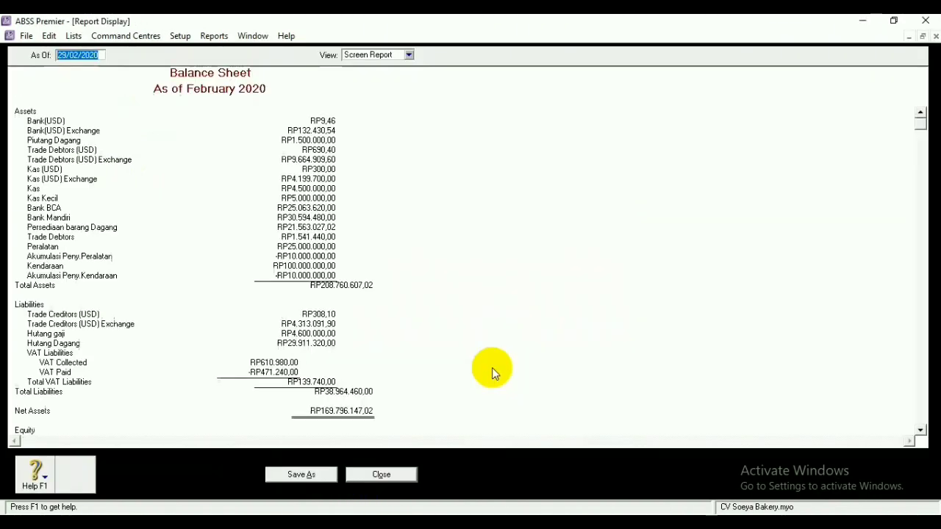
left_click(388, 475)
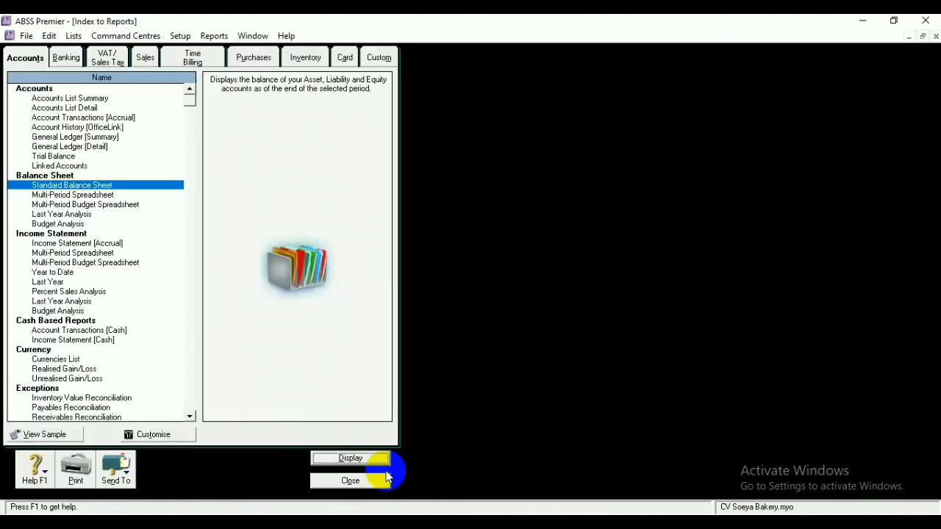
View and close the Cash Disbursements and Cash Receipts journals from the Banking reports
left_click(65, 57)
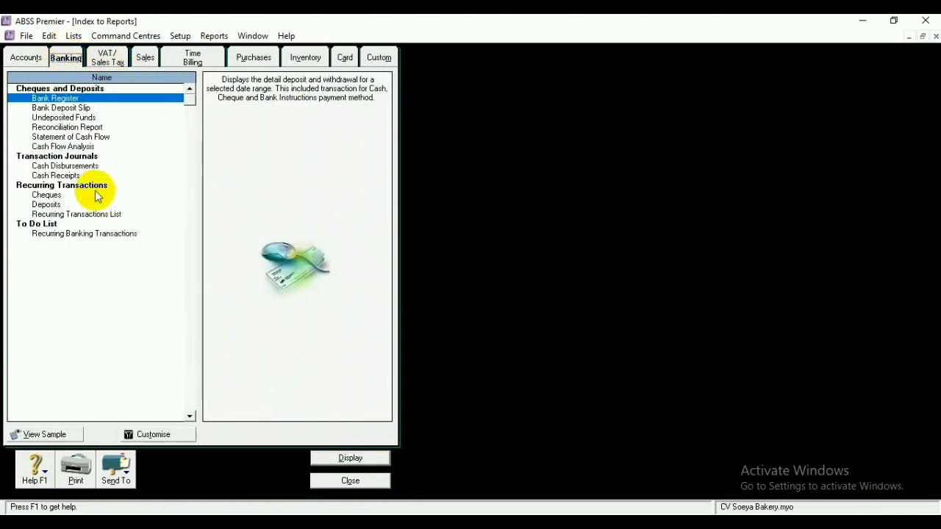
left_click(82, 166)
left_click(346, 457)
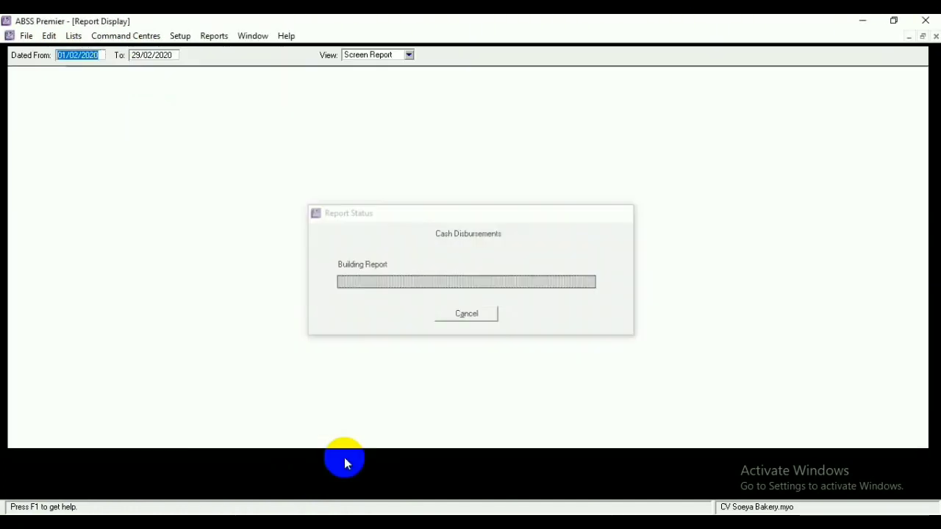
left_click(379, 474)
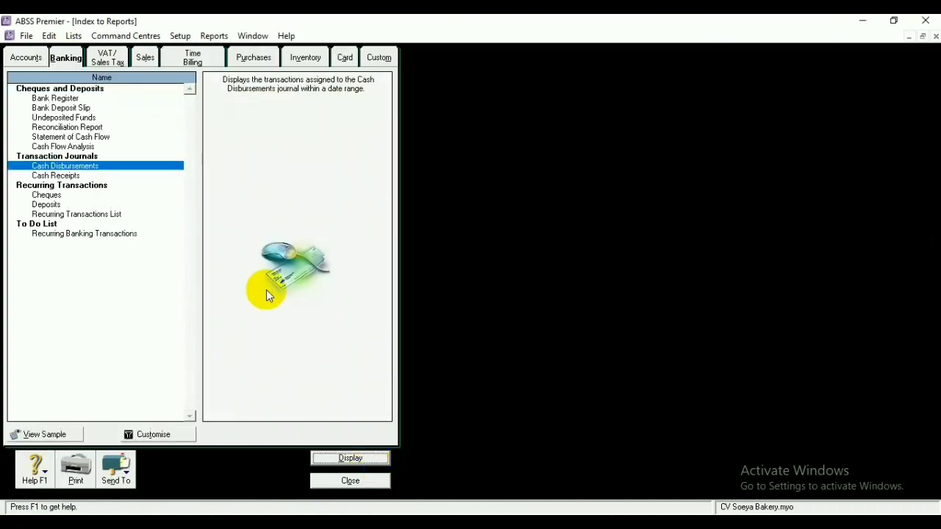
left_click(59, 176)
left_click(362, 461)
left_click(361, 459)
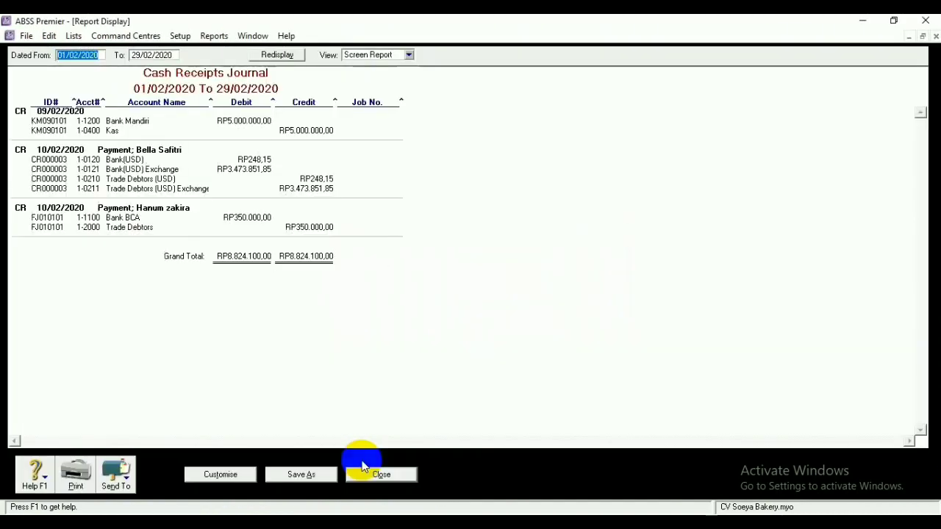
left_click(380, 474)
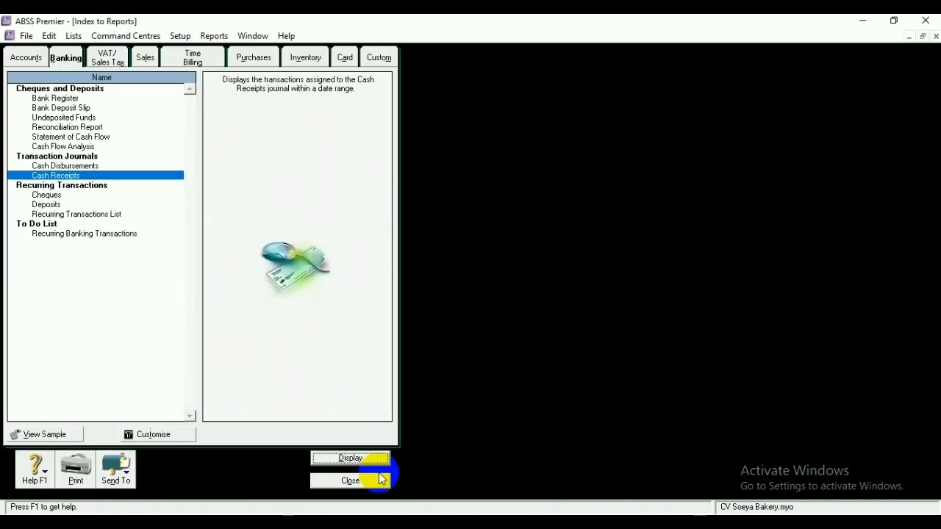
View the Customer Sales Summary report and close it
left_click(147, 58)
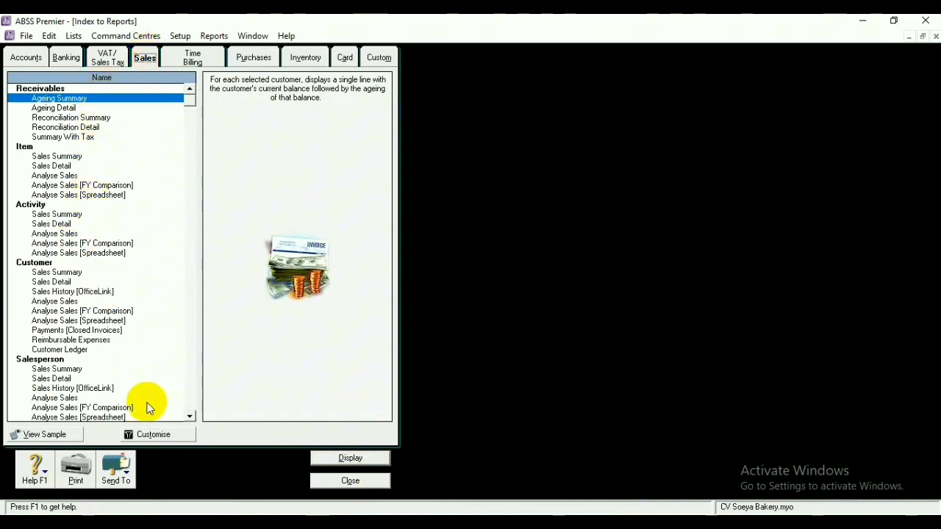
left_click(67, 273)
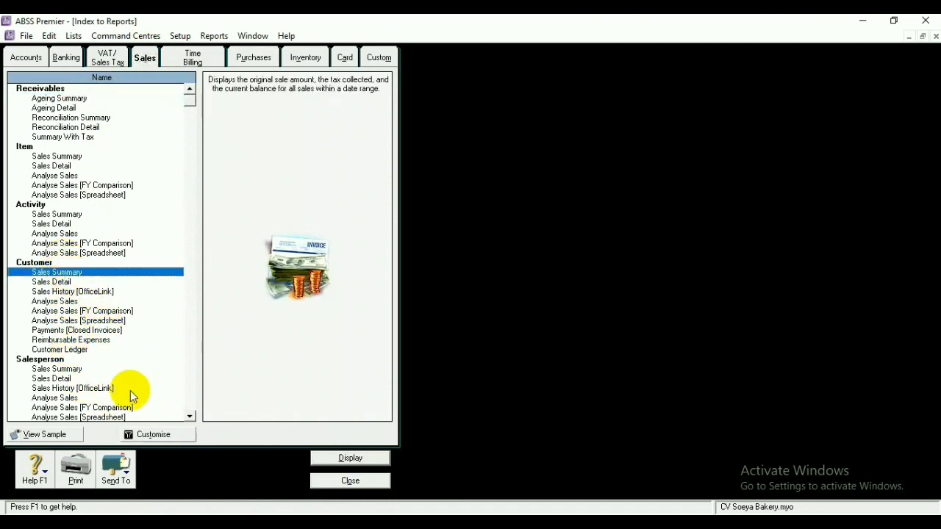
left_click(328, 458)
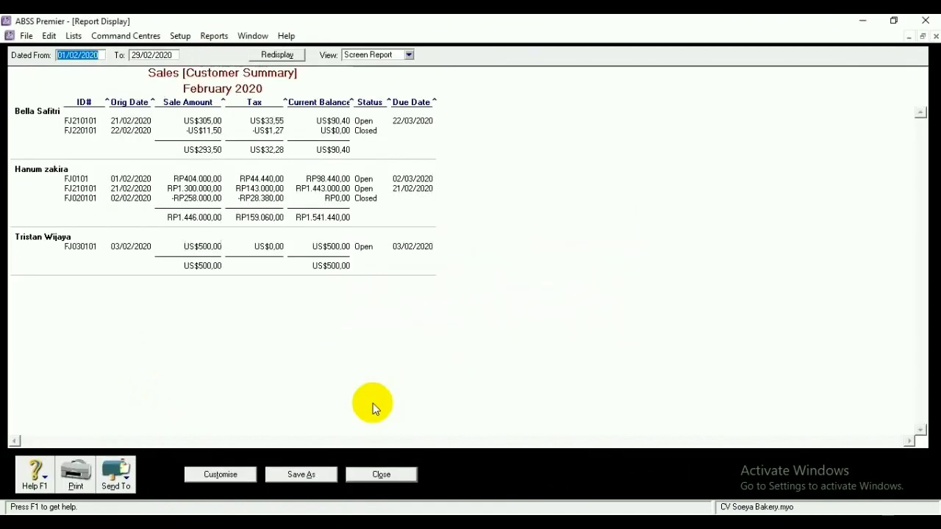
left_click(380, 474)
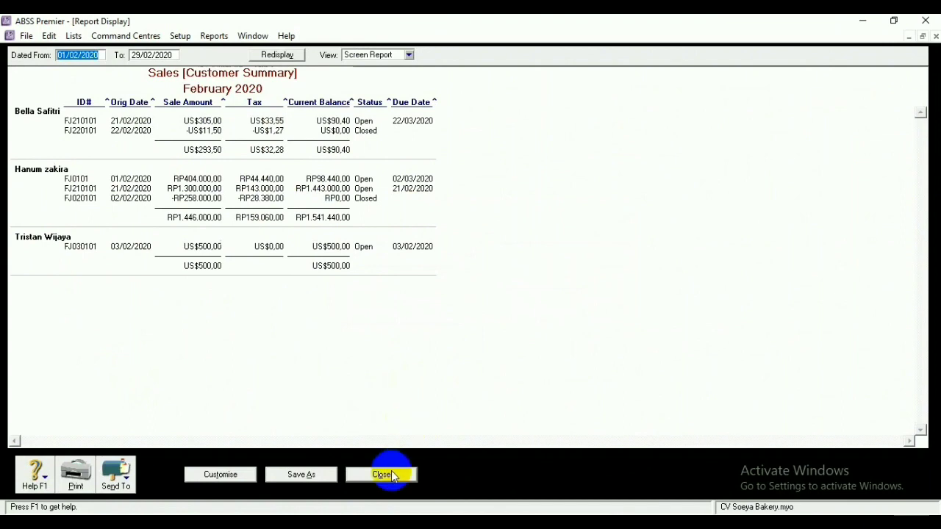
View the Supplier Purchases Summary report, close it, and close the Index to Reports
left_click(250, 57)
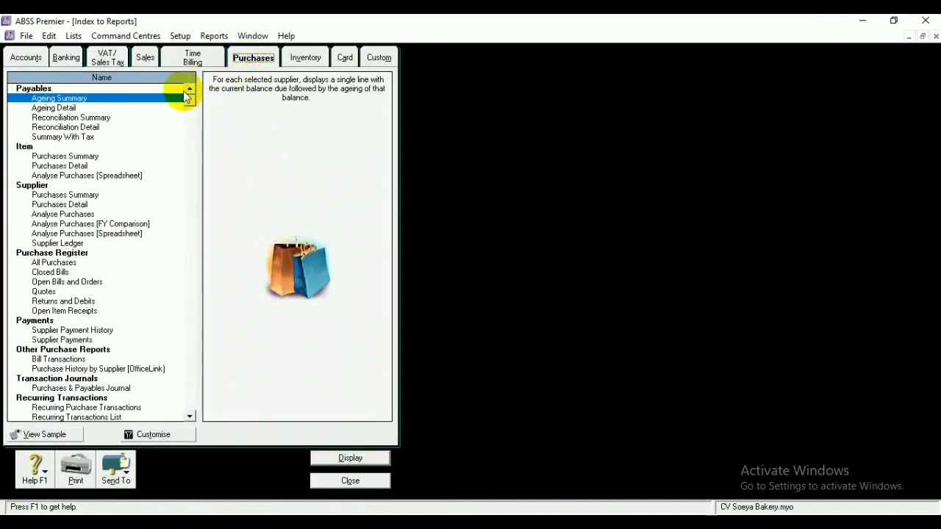
left_click(74, 195)
left_click(342, 462)
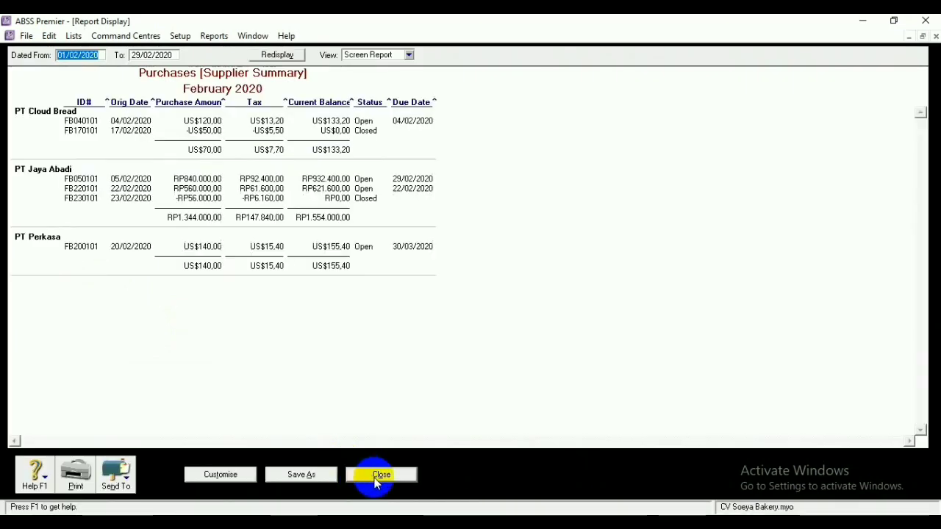
left_click(378, 475)
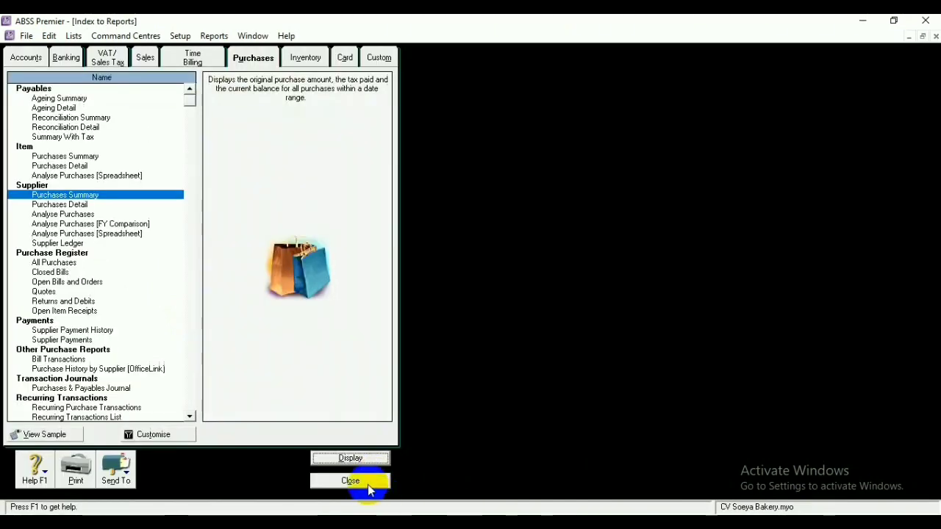
left_click(366, 482)
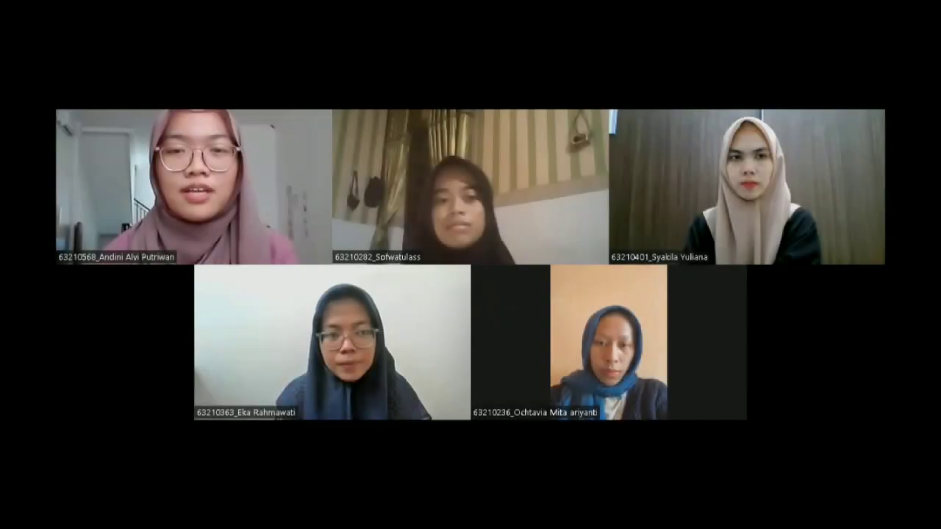